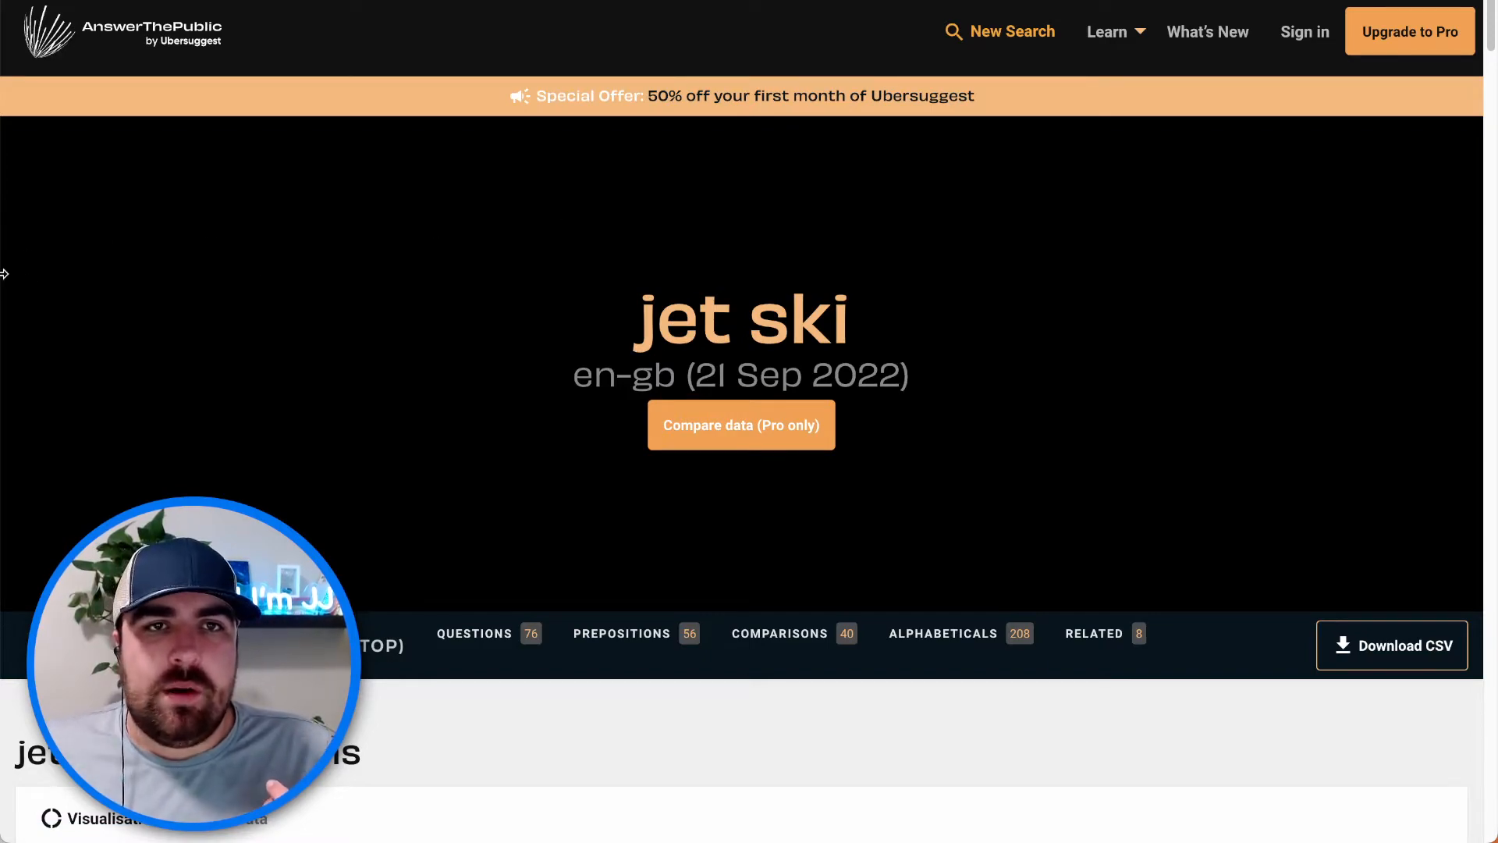
Step: Look through the jet ski keyword results and download them as a CSV file
scroll(485, 247, down, 12)
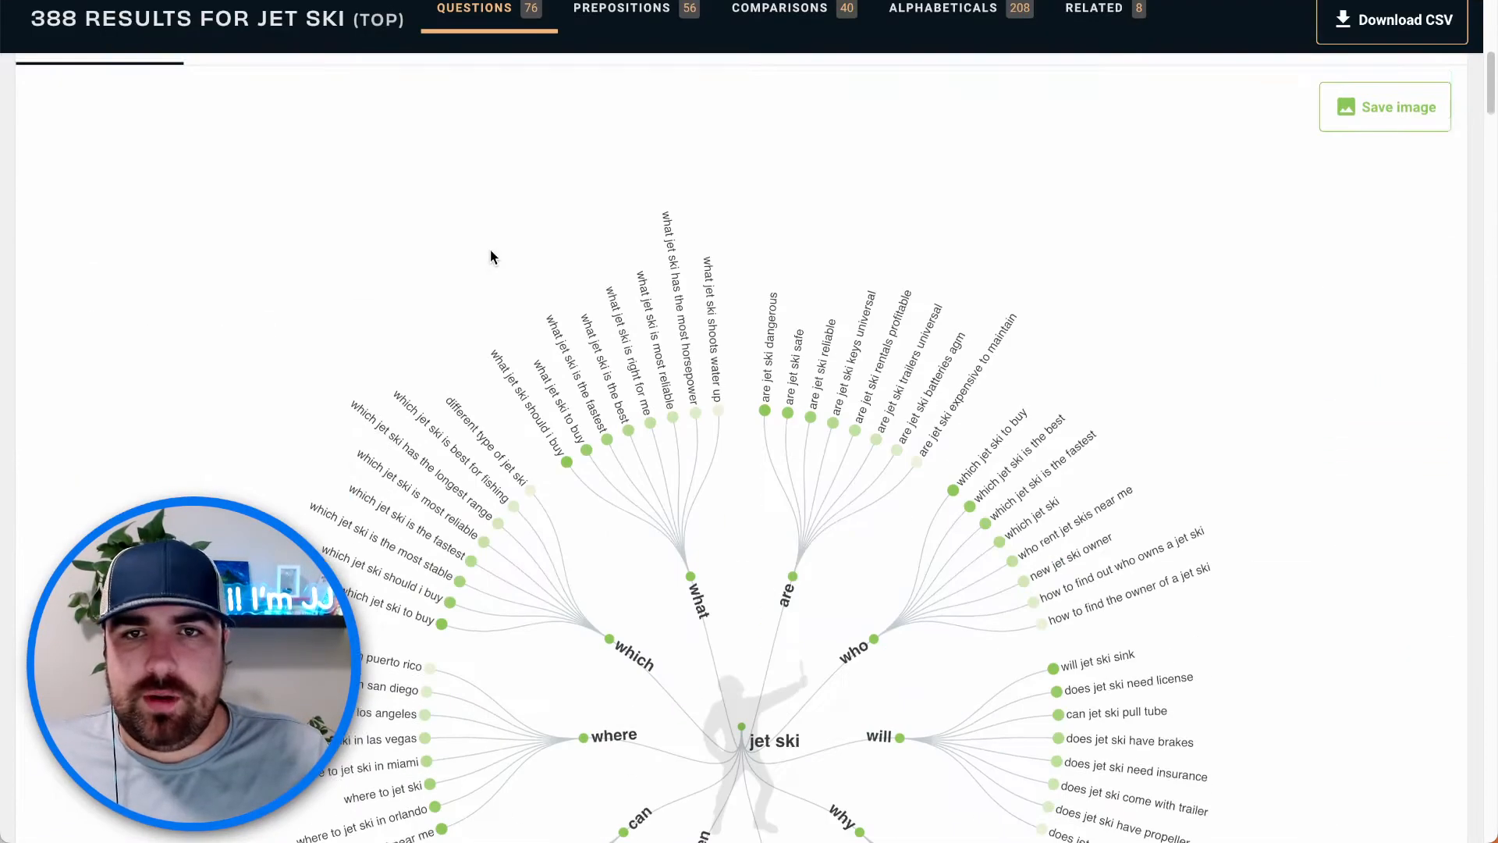
scroll(490, 250, down, 20)
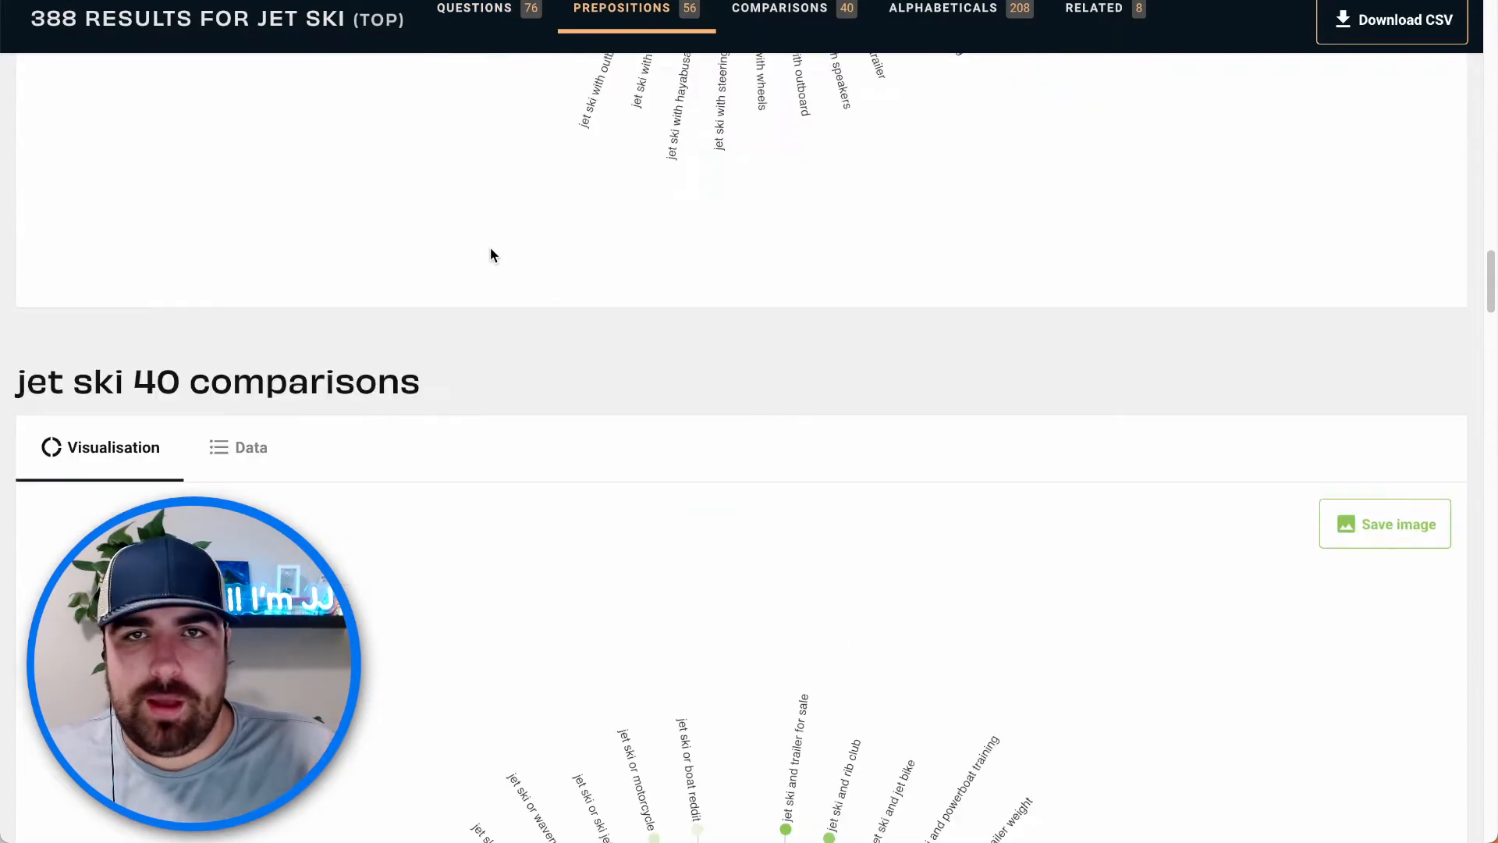
scroll(491, 246, up, 18)
scroll(490, 247, up, 15)
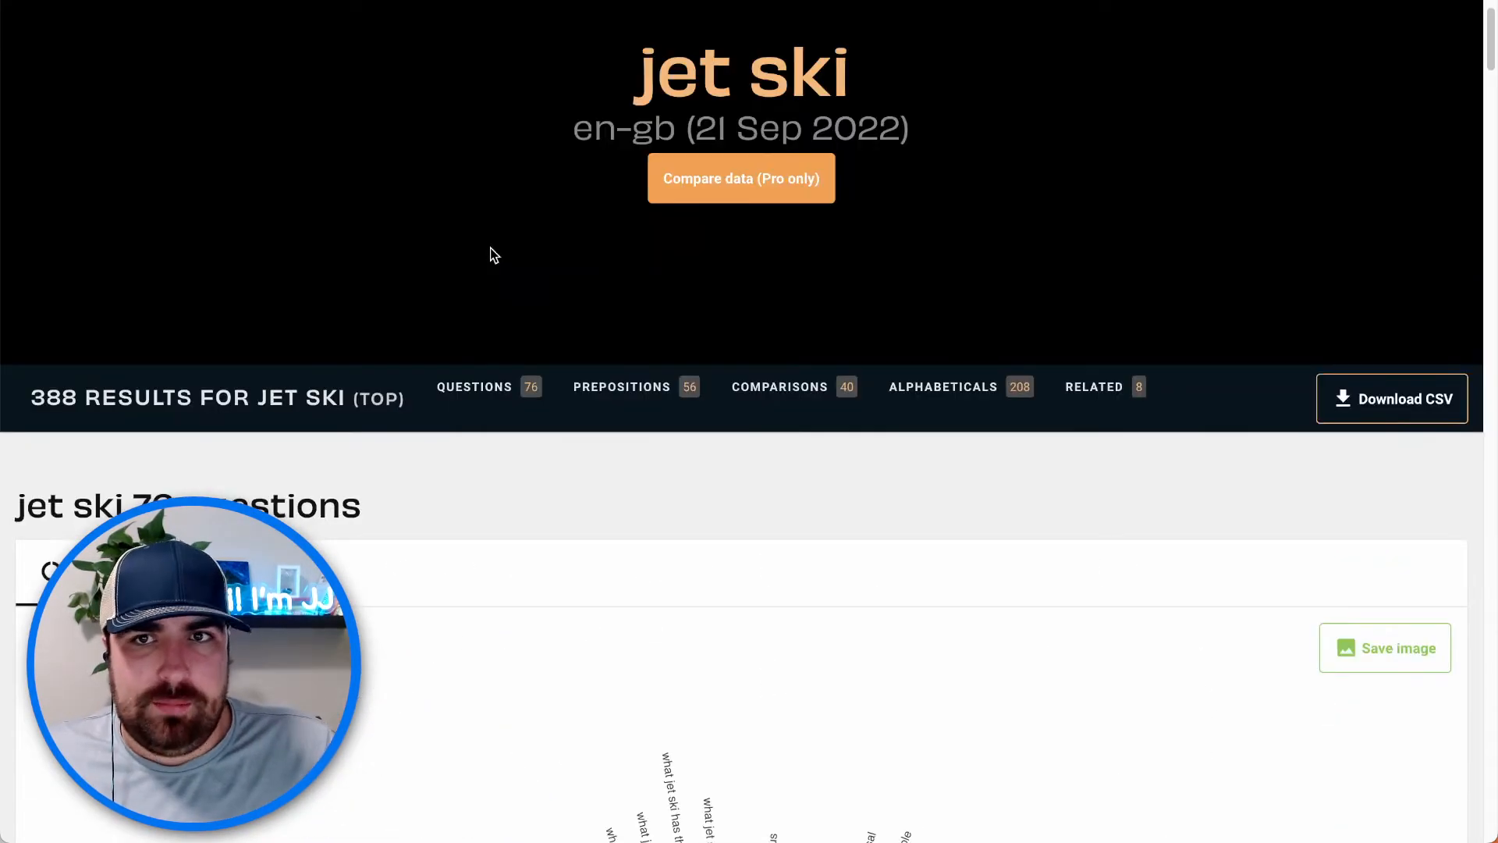
click(1366, 398)
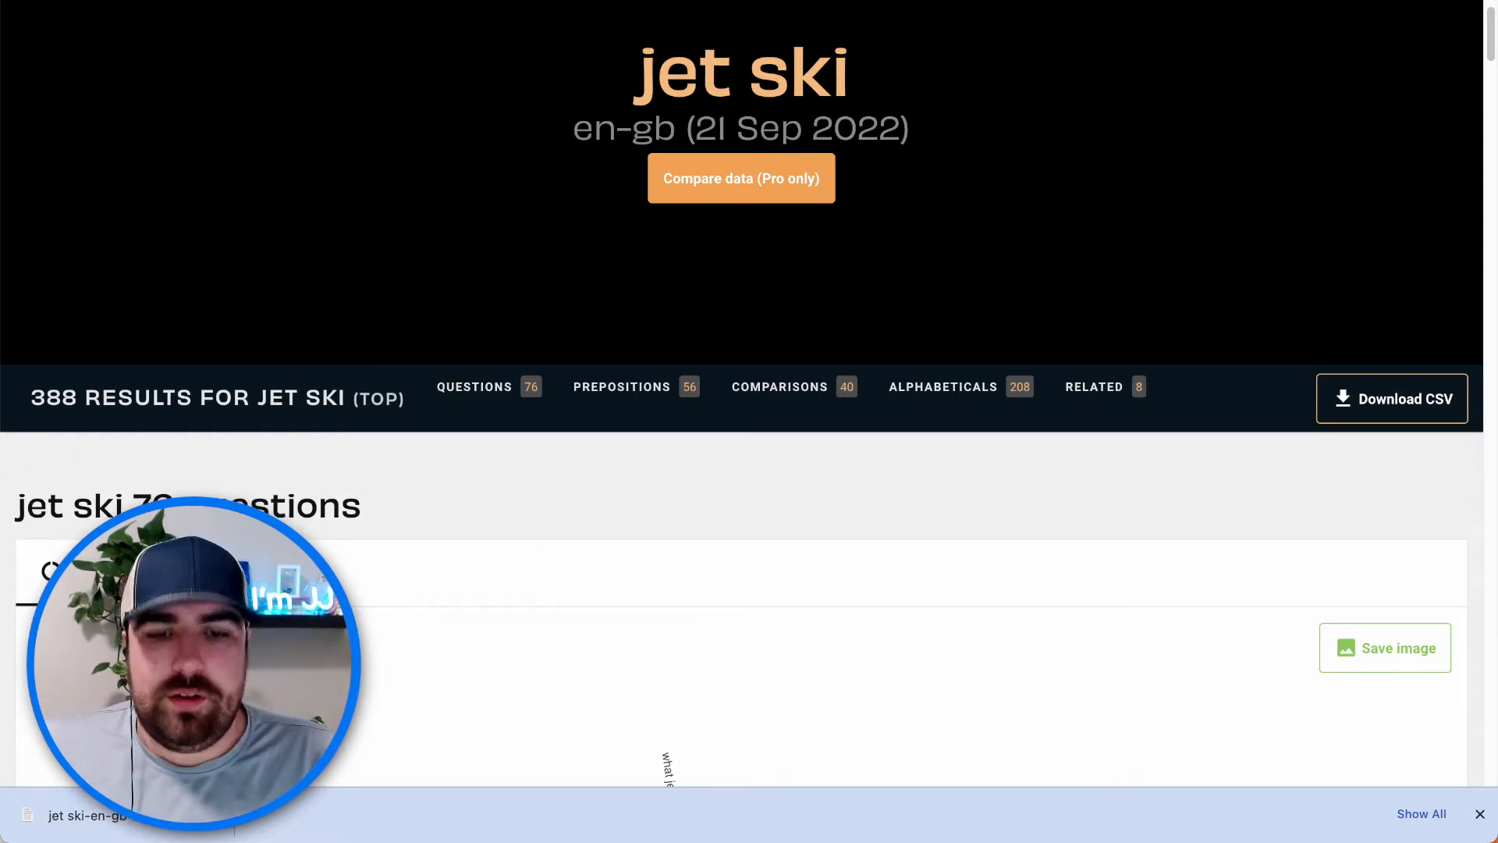
Step: Search the web for new.sheet in a new browser tab and create a blank Google Sheets spreadsheet through the Sheets.new result
key(super+t)
text(s)
key(Return)
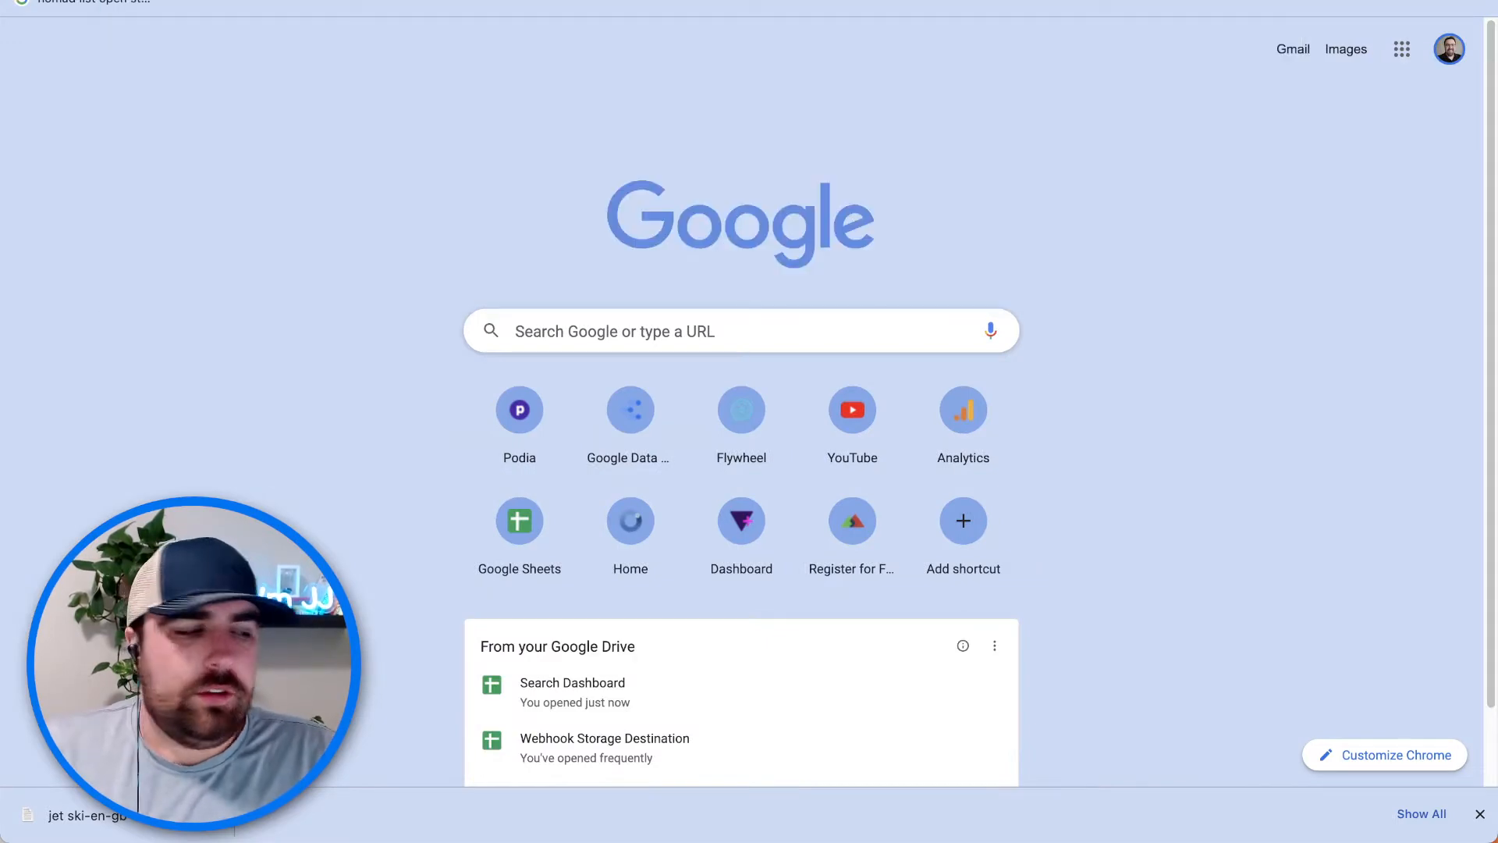
text(new.sheet)
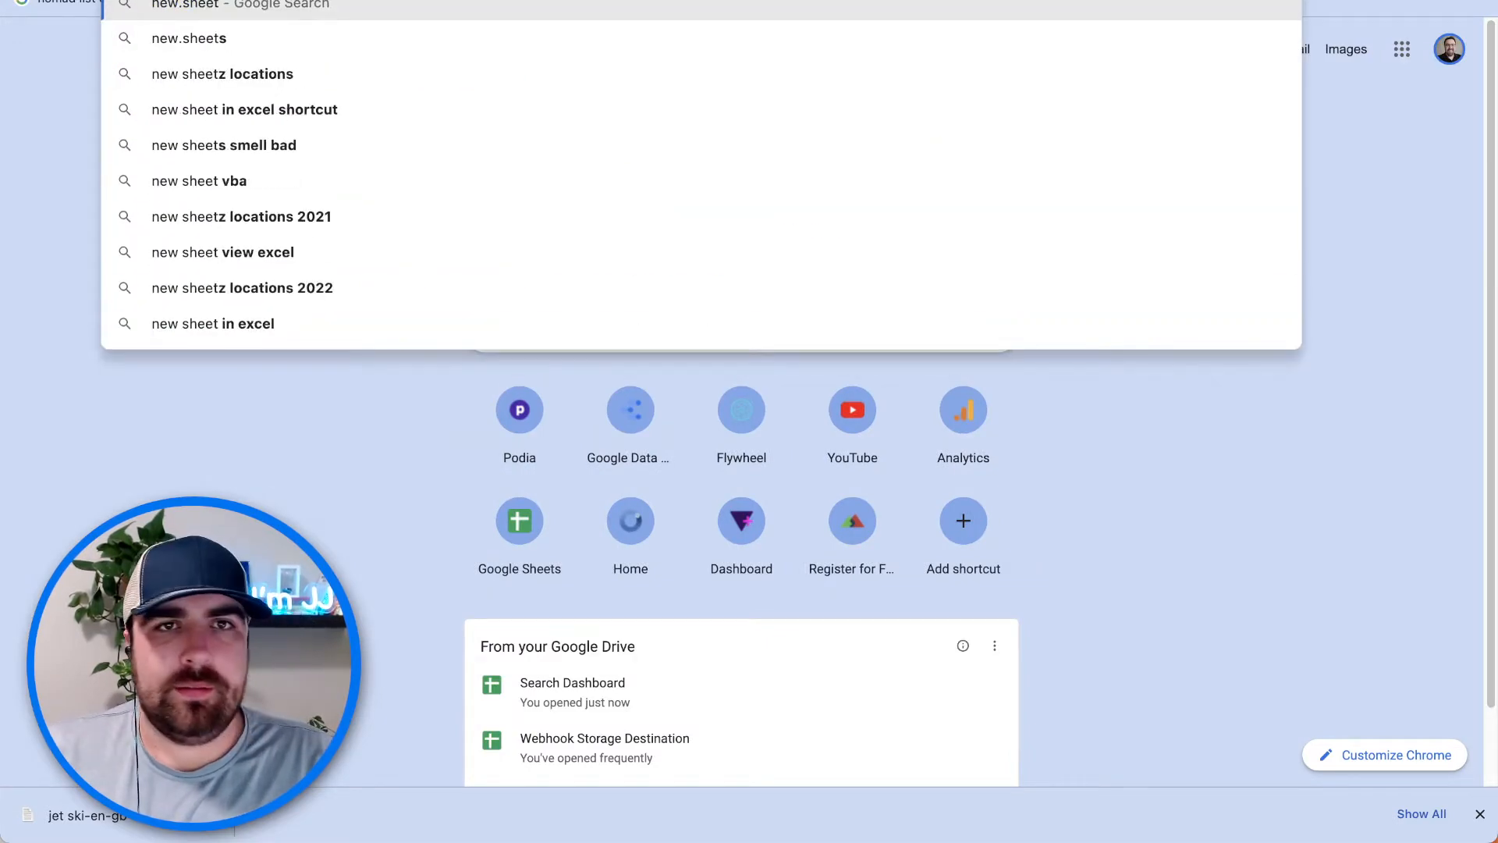
key(Return)
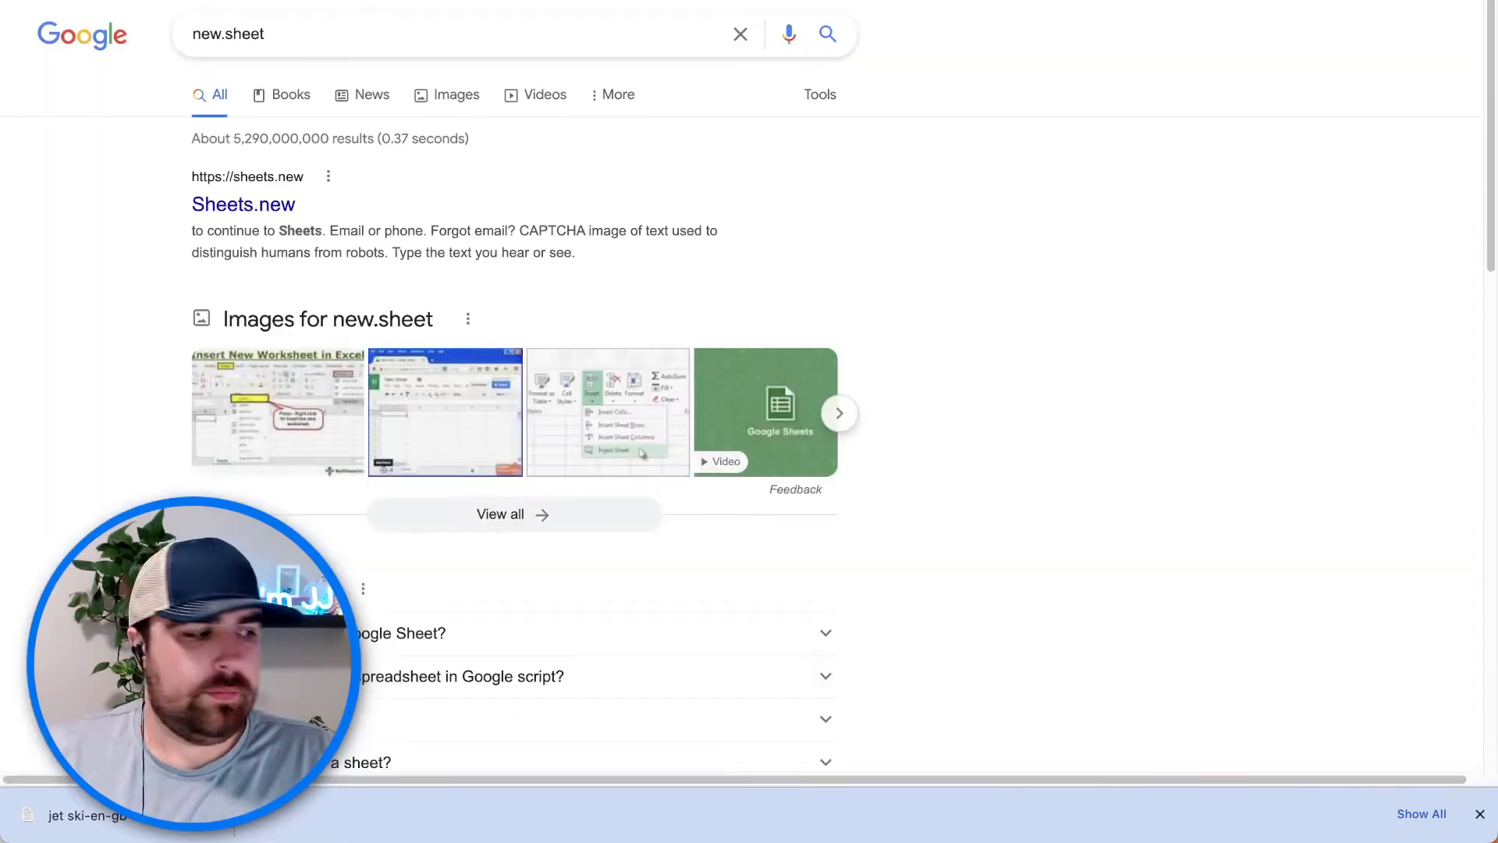
click(245, 217)
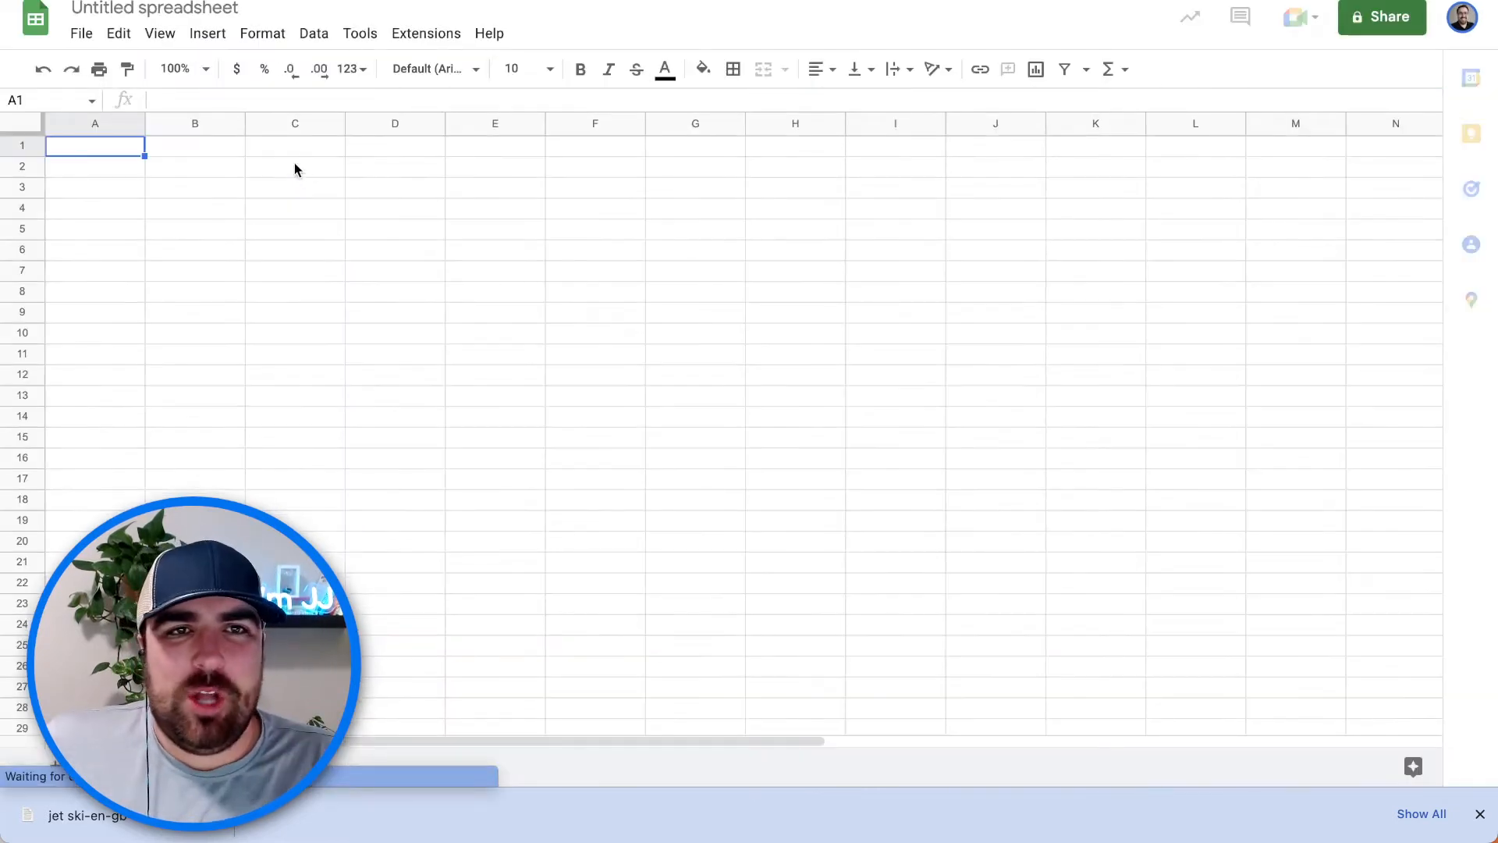
Step: Import the downloaded jet ski suggestions CSV into the spreadsheet, replacing the current sheet
click(81, 33)
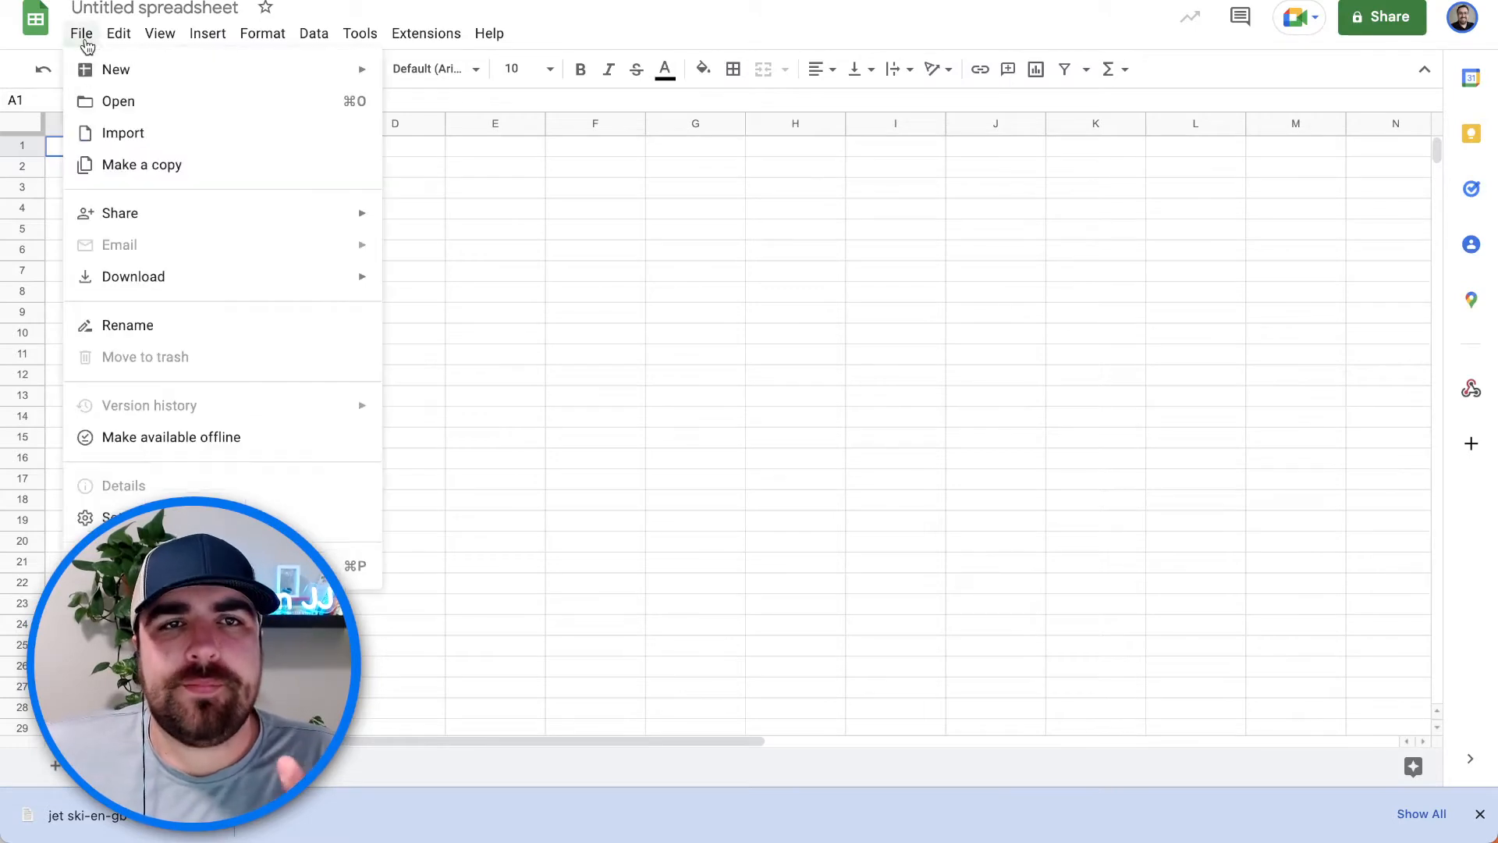
click(206, 148)
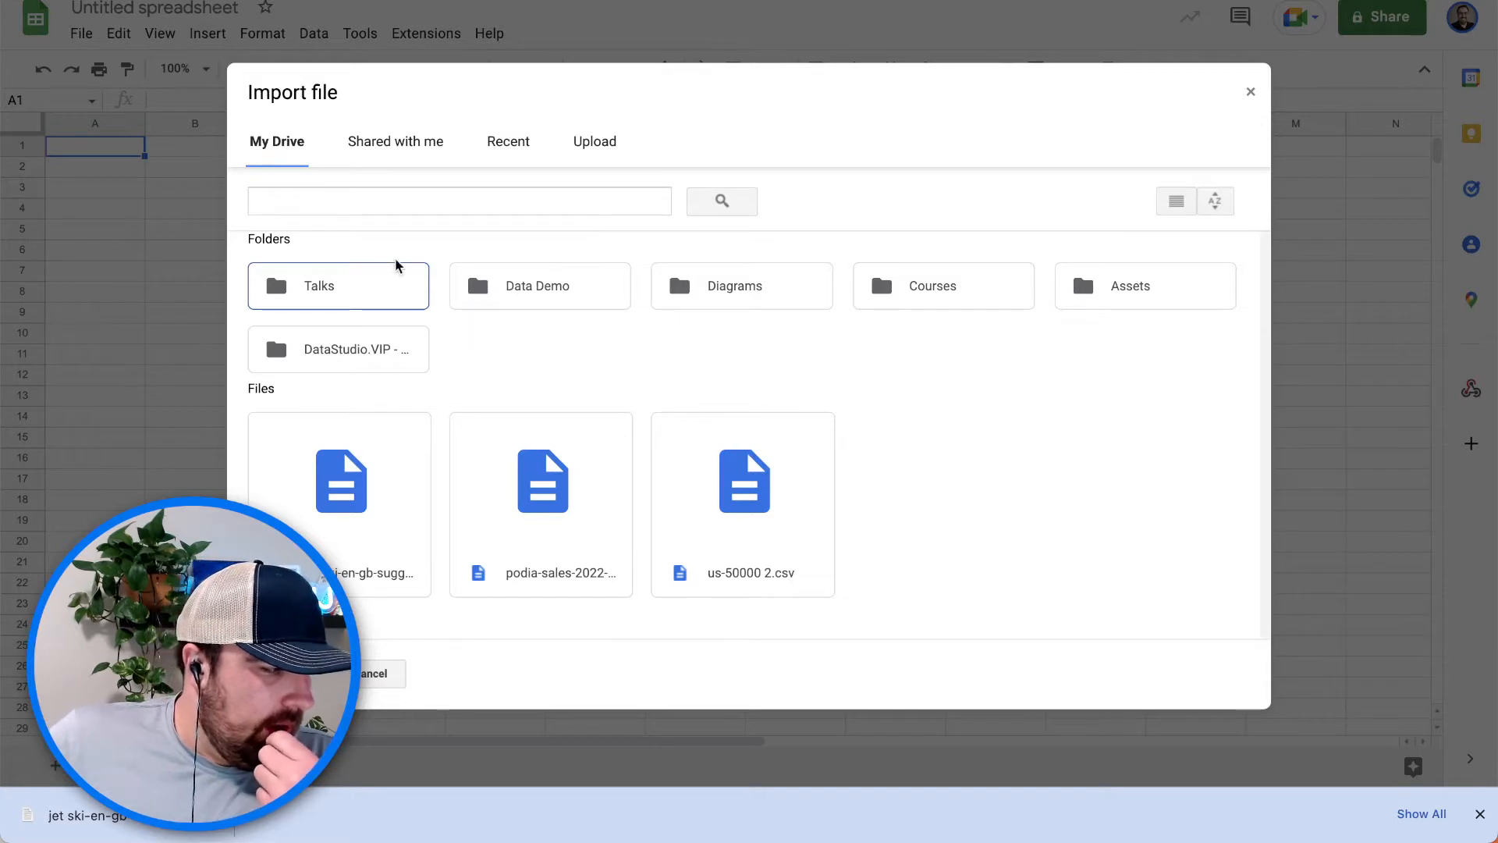
click(616, 159)
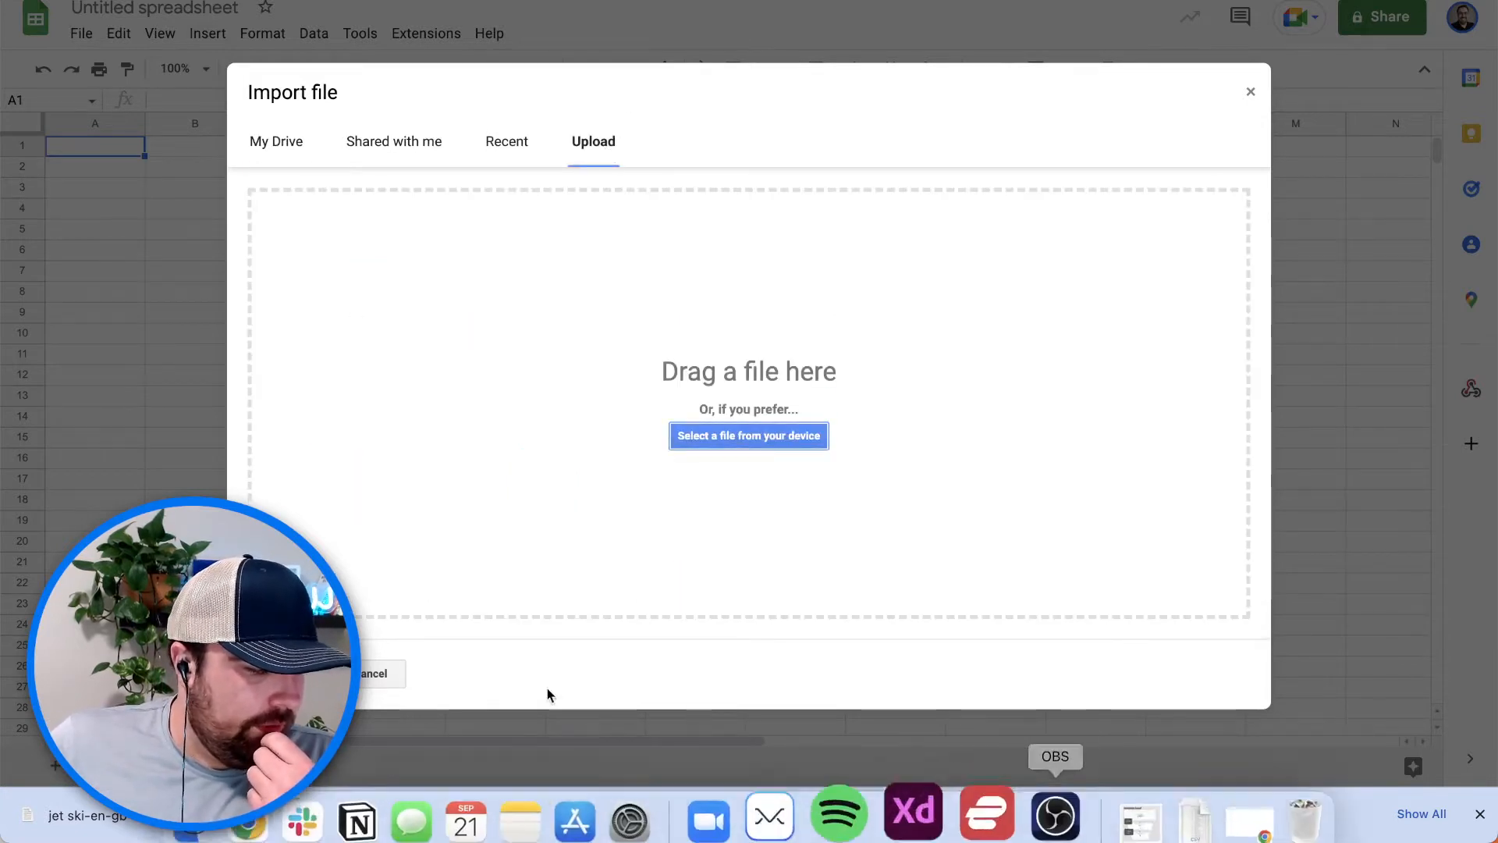
drag(46, 814, 763, 502)
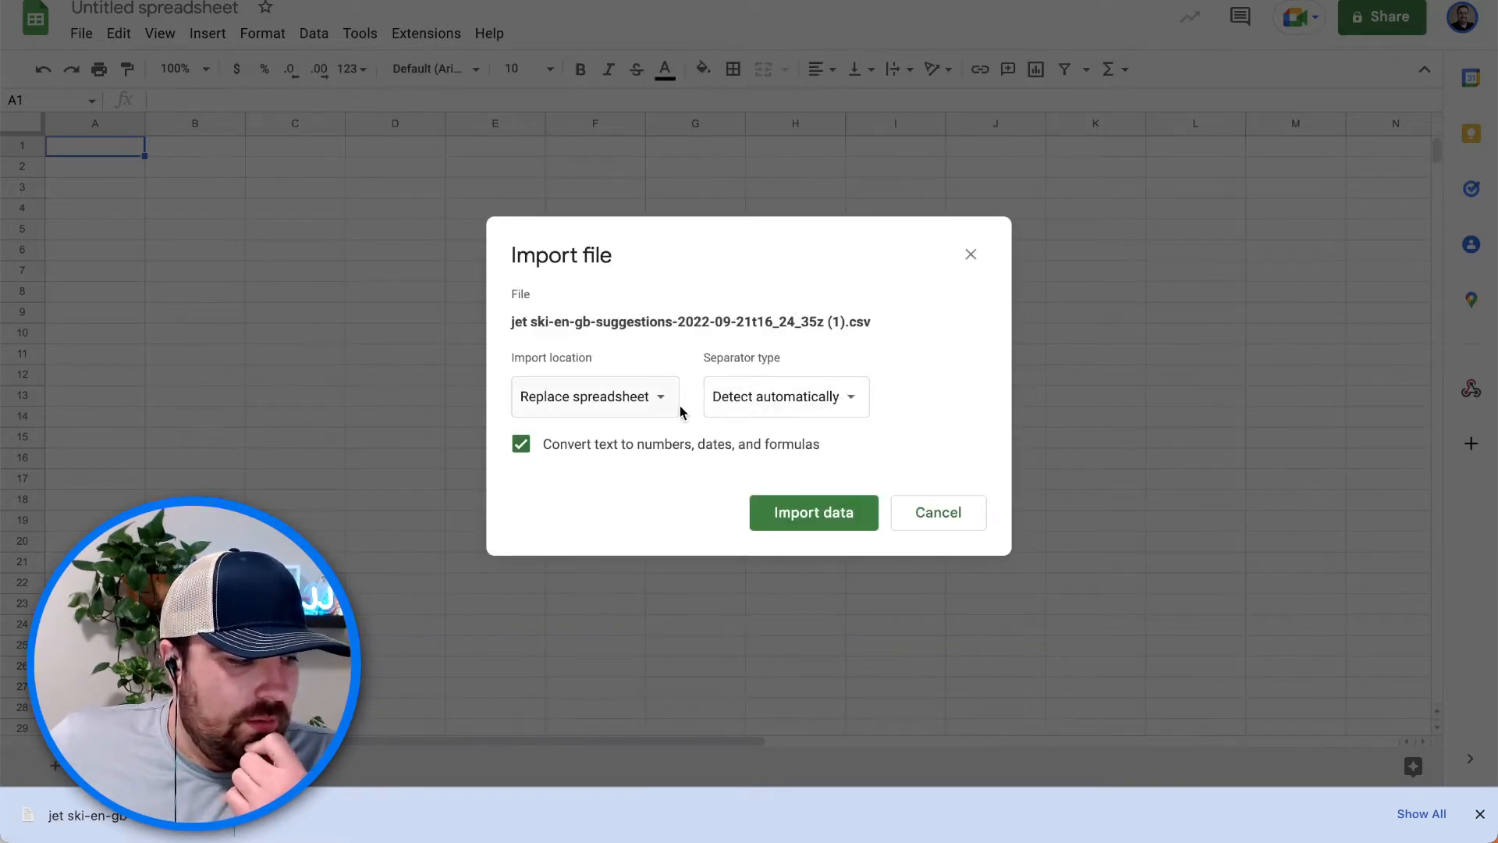
click(657, 406)
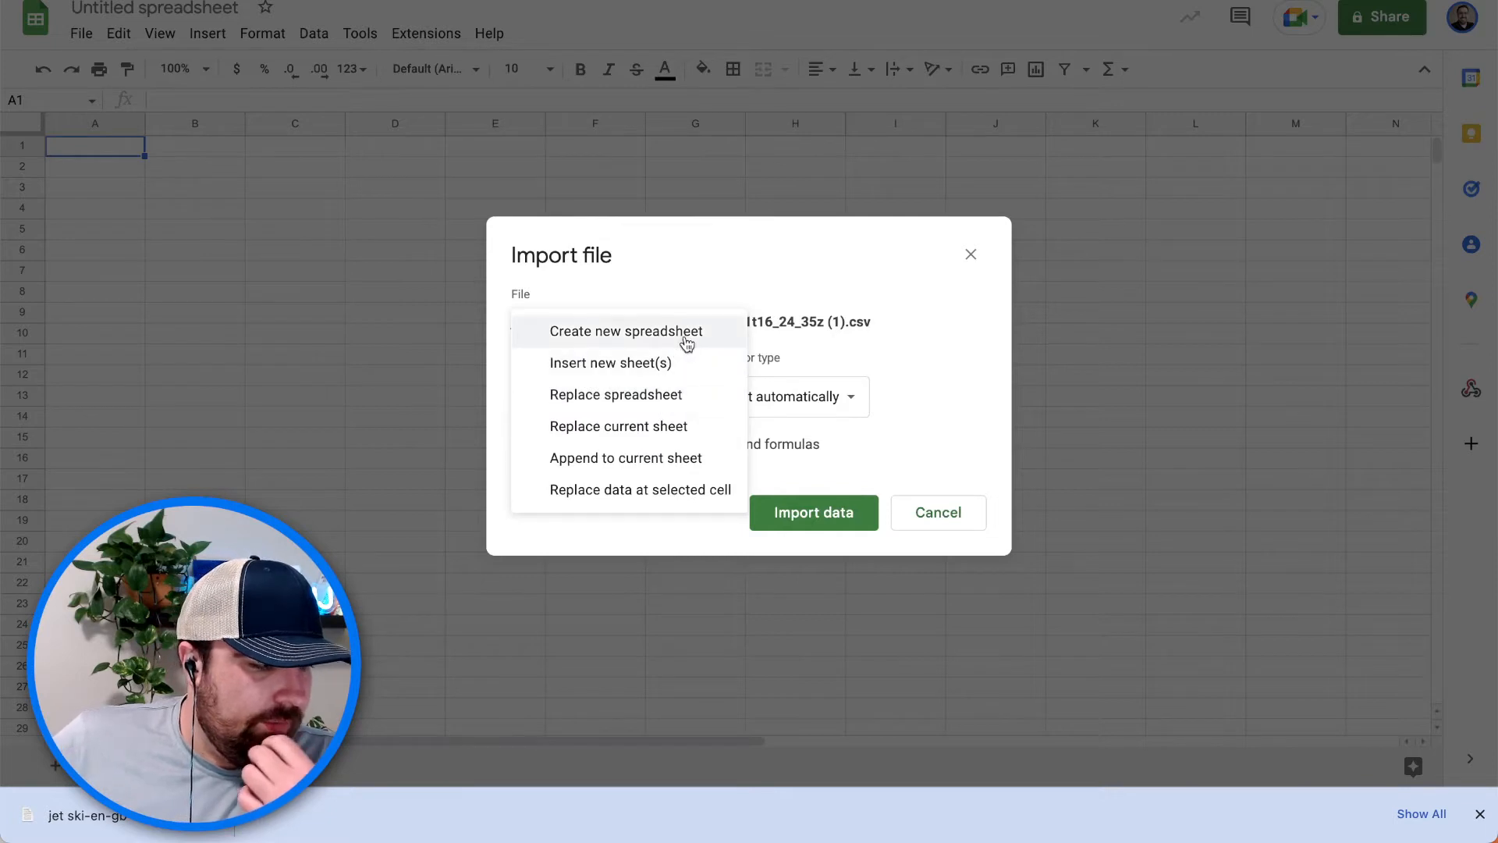
click(699, 430)
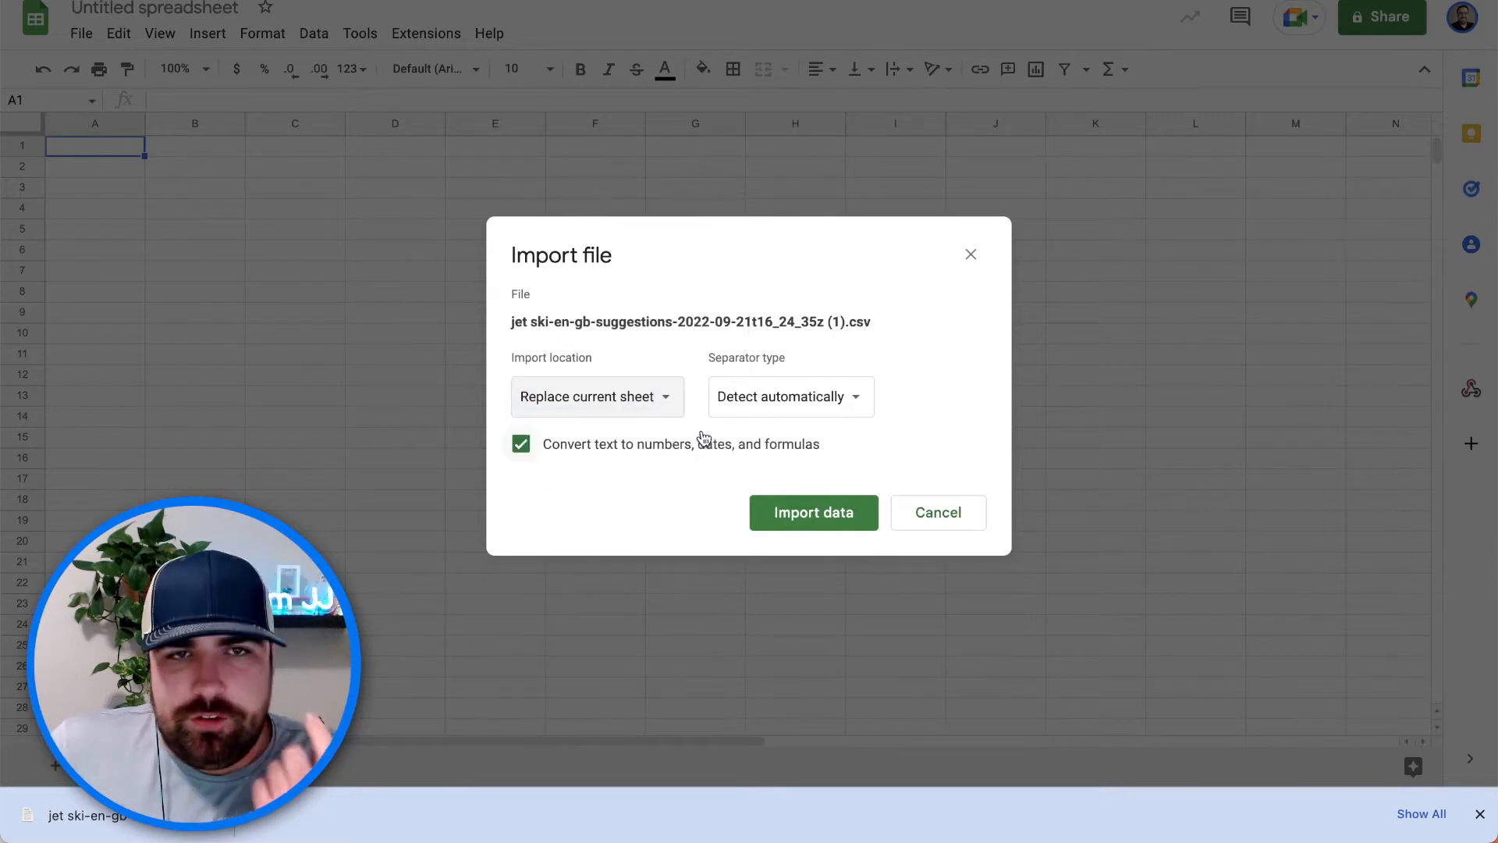
click(808, 518)
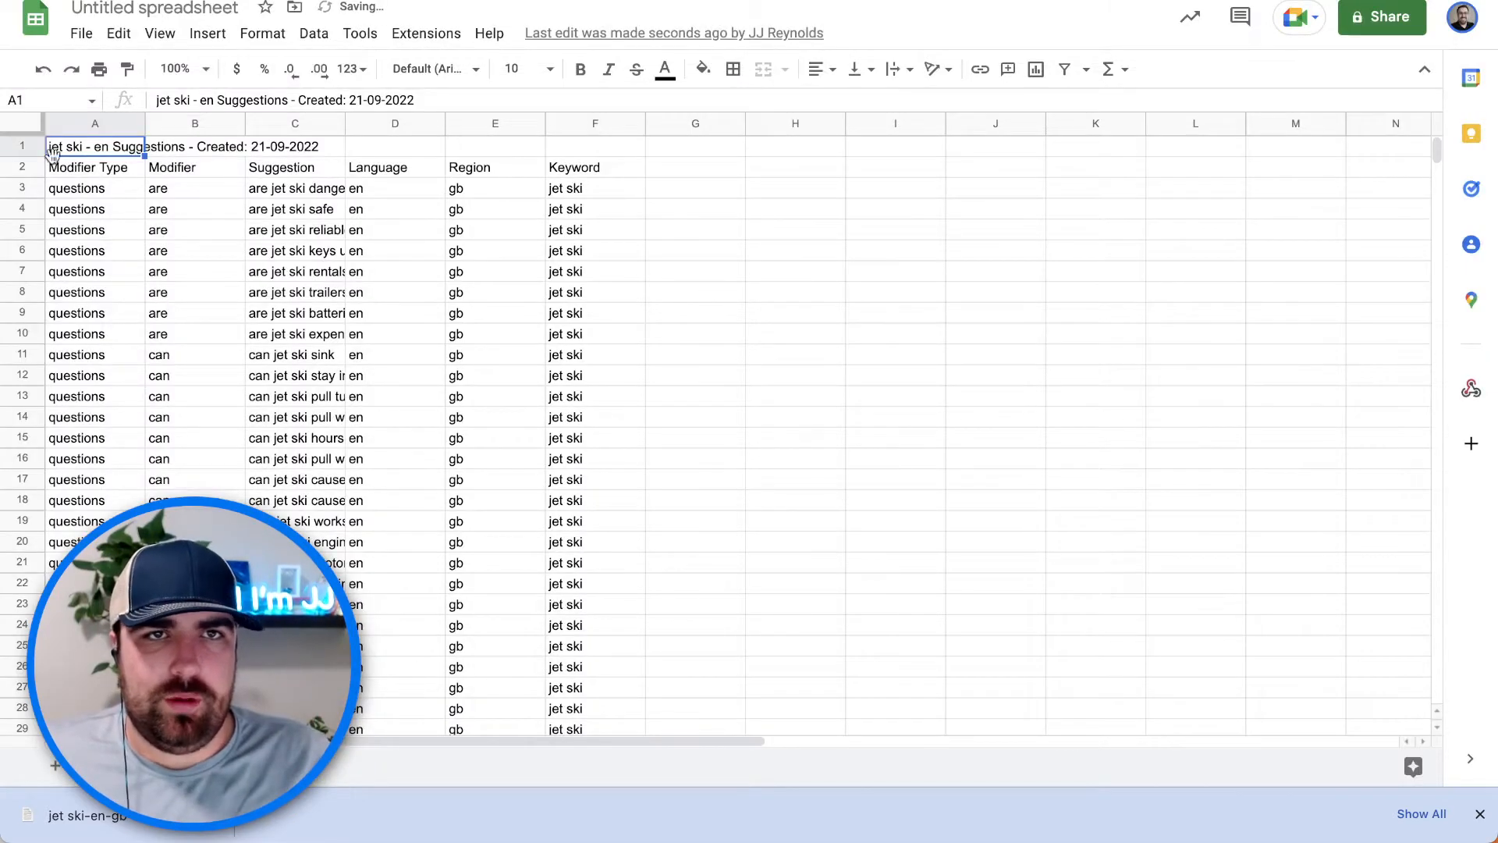
Step: Delete row 1, which holds the export title, from the imported sheet
click(24, 146)
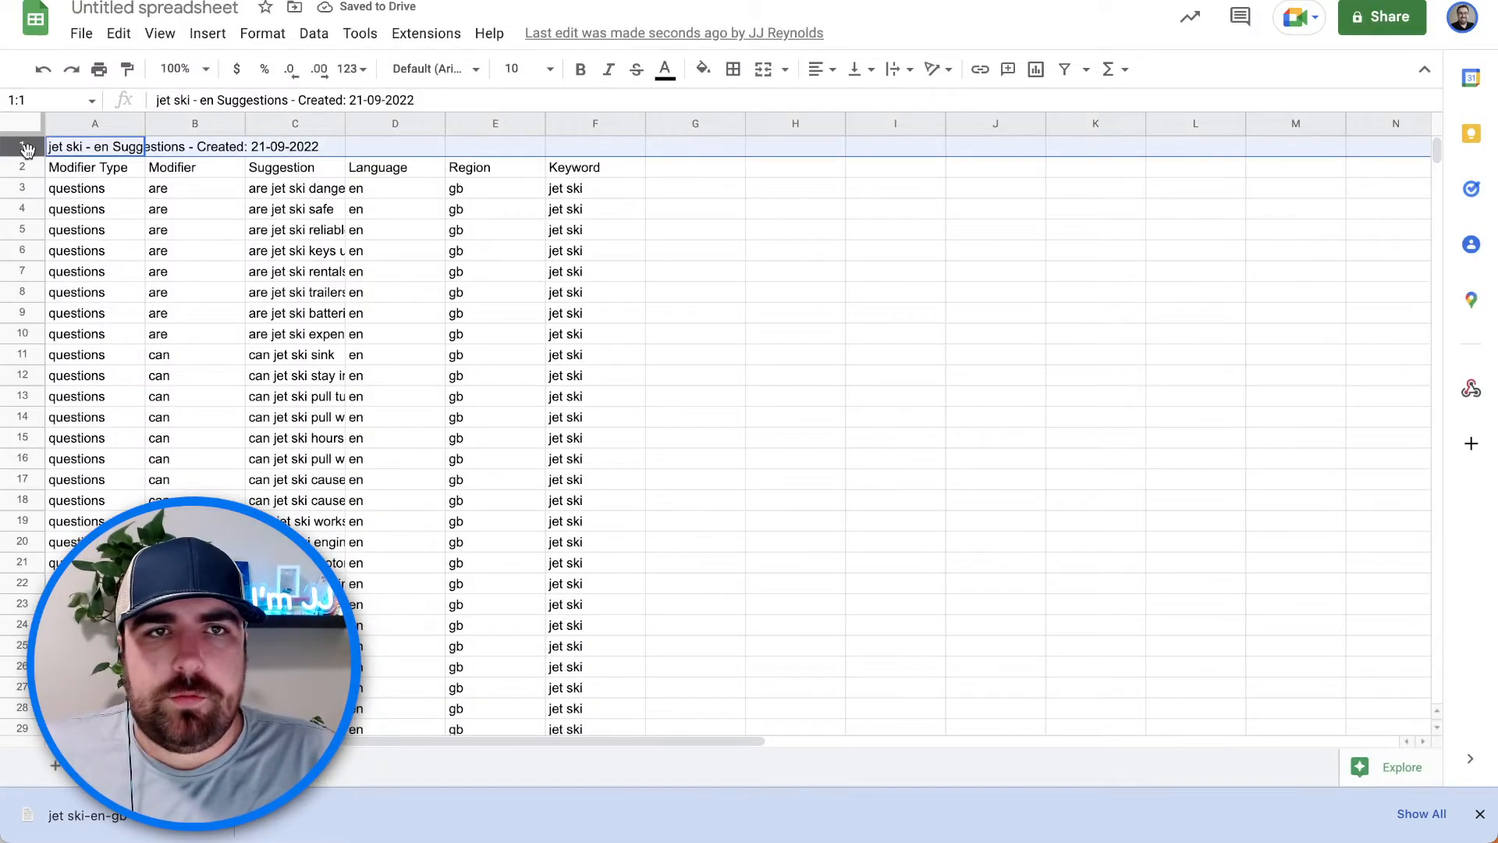
right_click(26, 148)
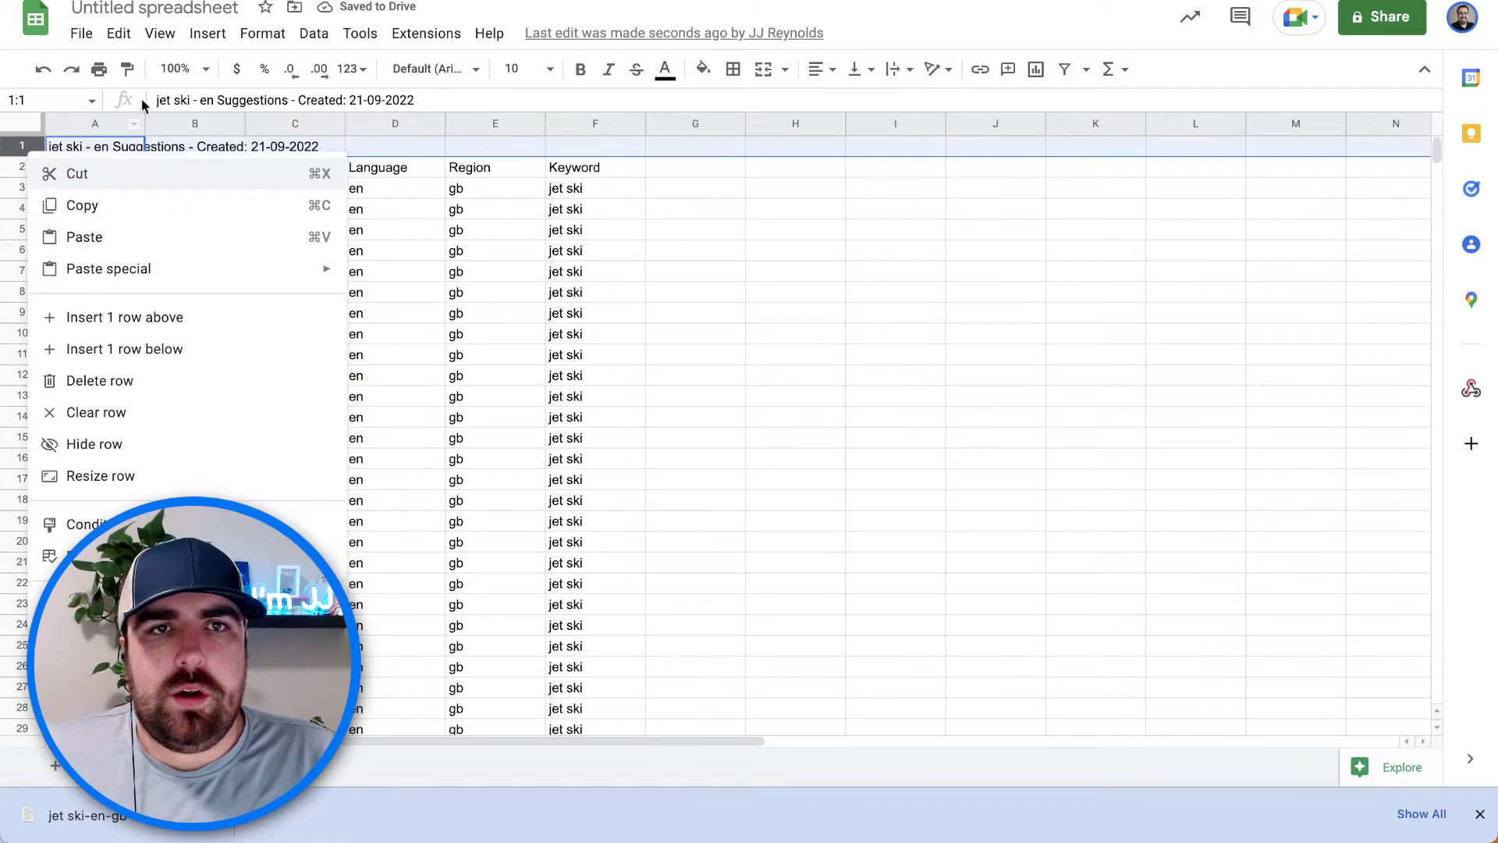
click(245, 380)
click(367, 272)
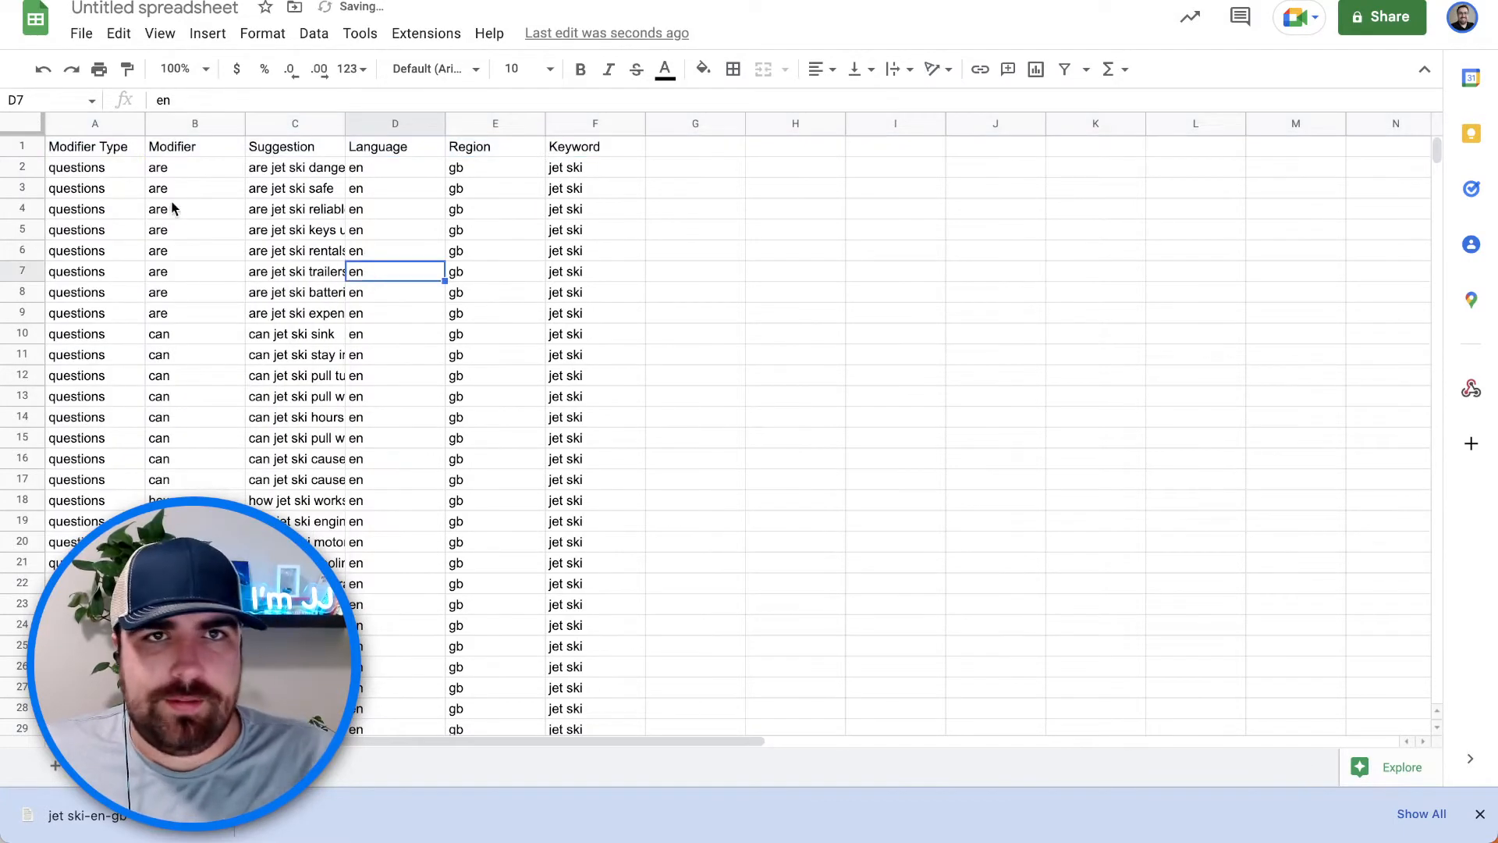
Step: Make the column header row bold
click(30, 164)
click(29, 149)
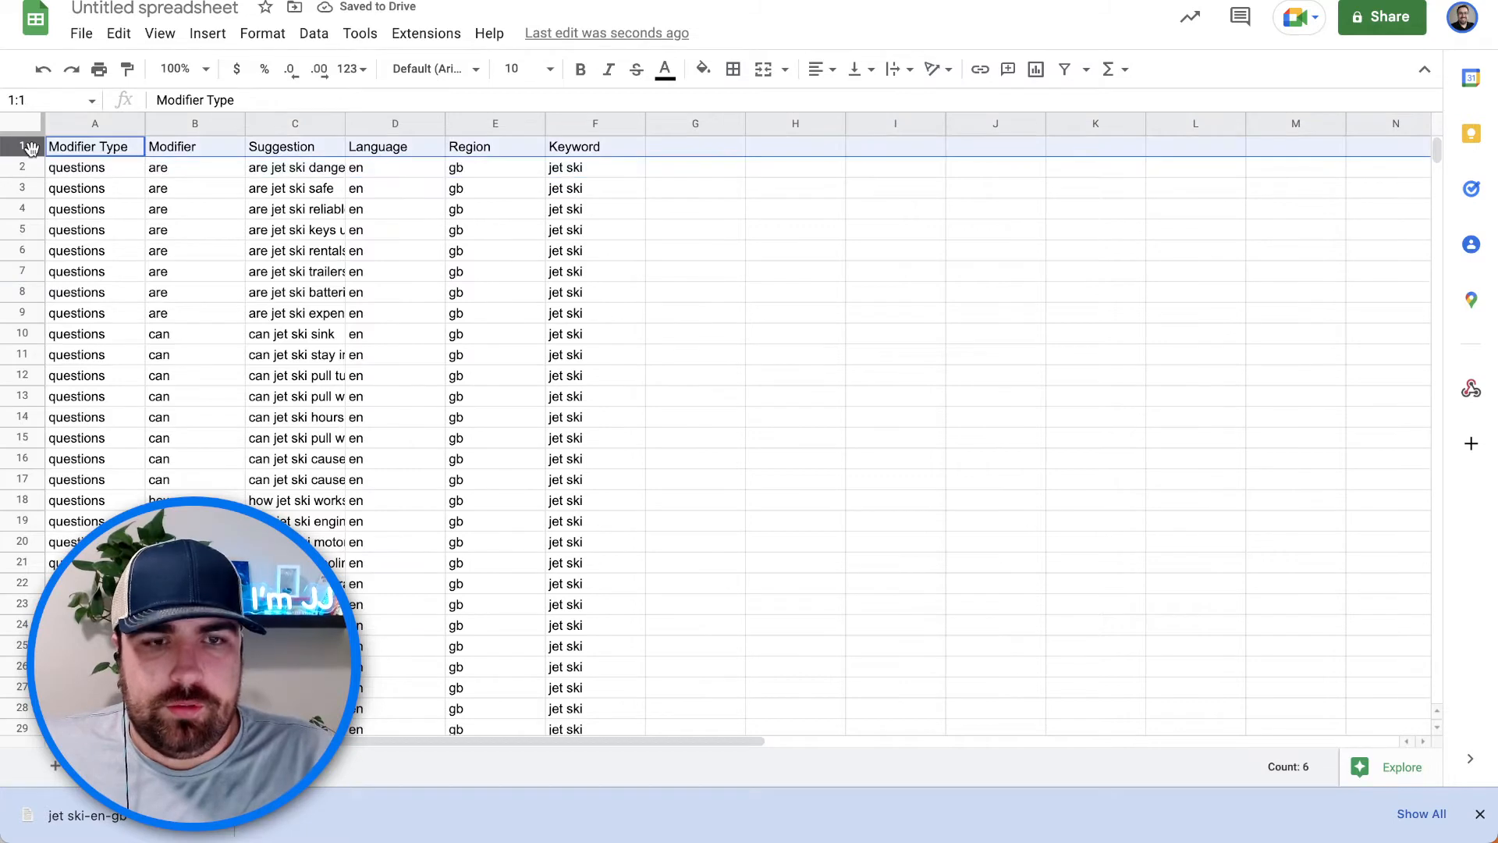
key(ctrl+b)
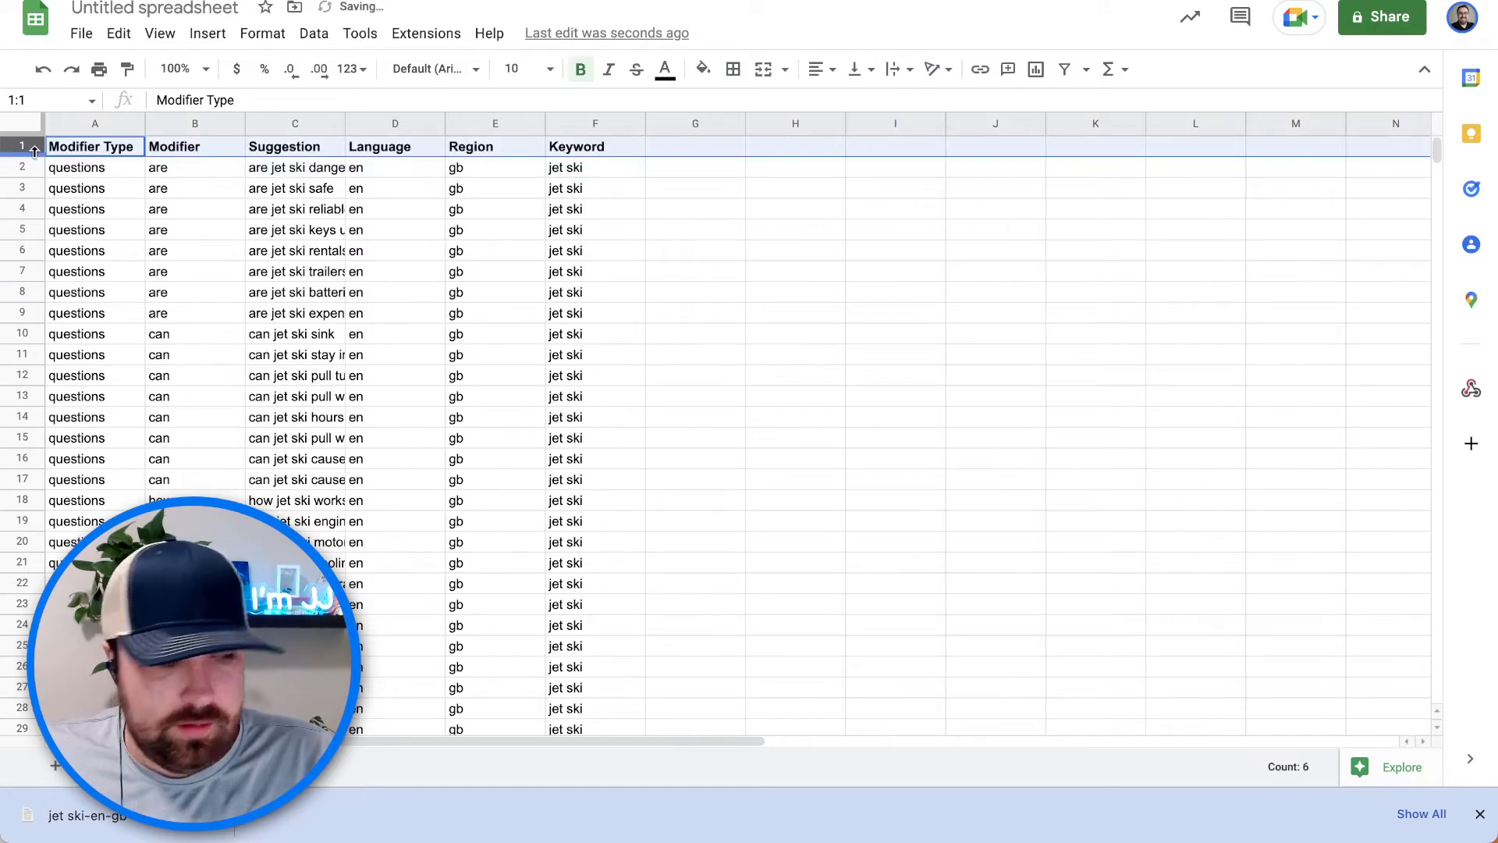
Step: Review the entries under Modifier Type, Modifier, Suggestion, Language and Keyword, and dismiss the browser's download bar
click(95, 185)
click(214, 167)
click(319, 165)
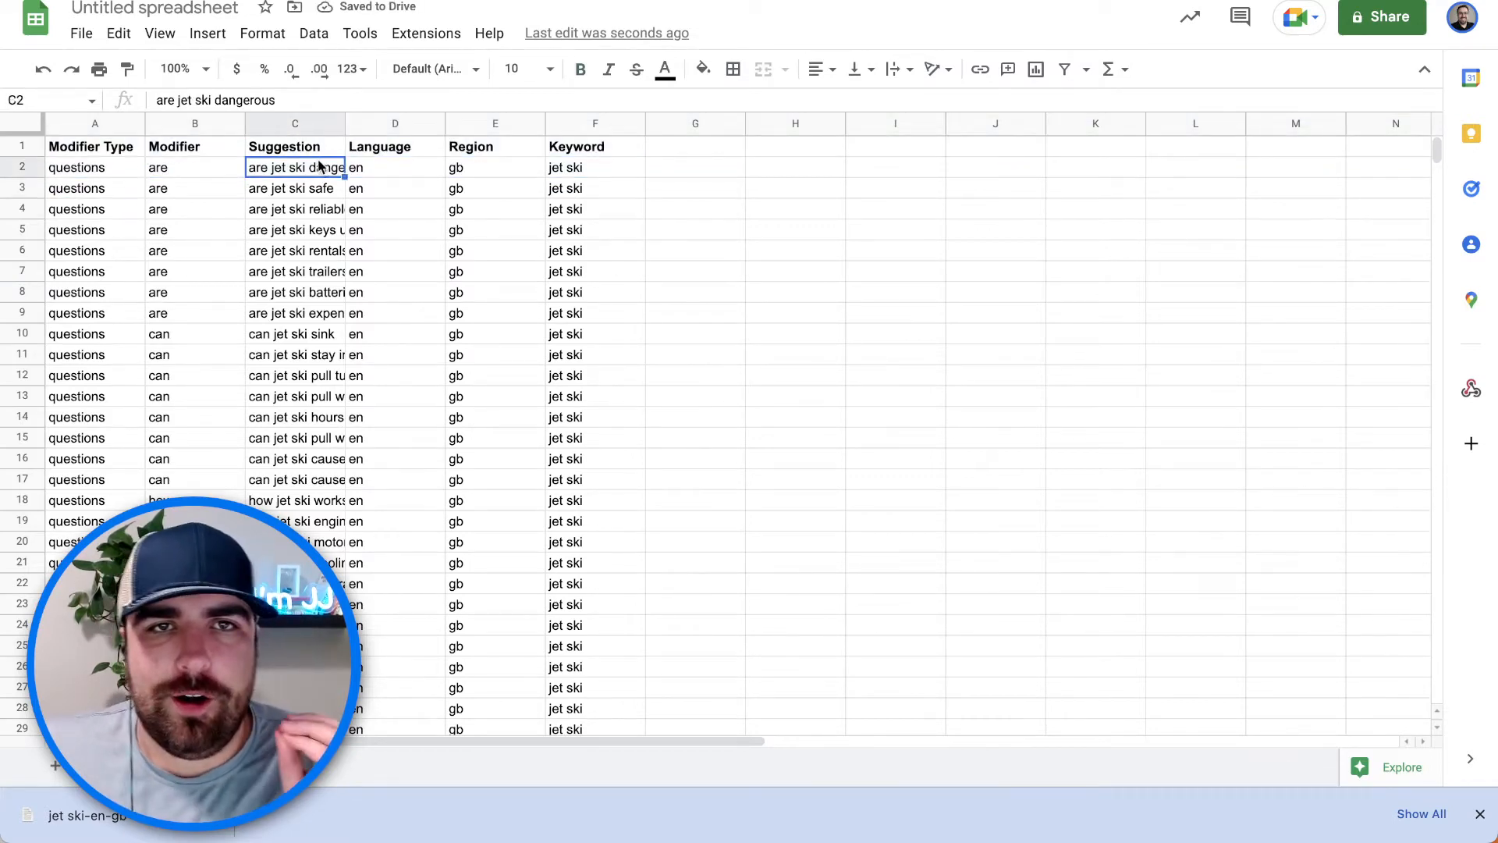
click(383, 172)
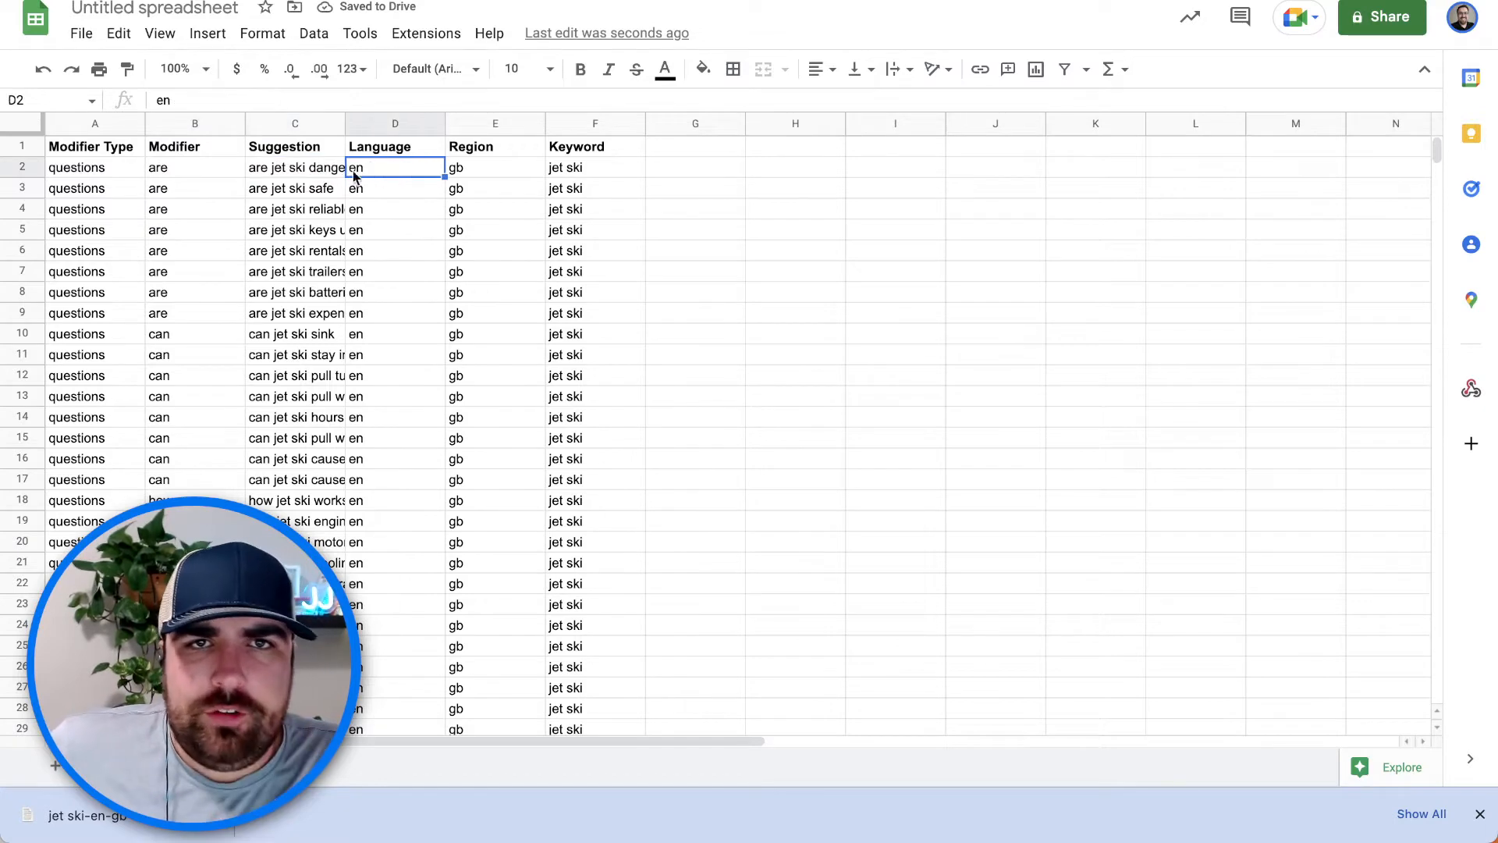
drag(554, 195, 559, 211)
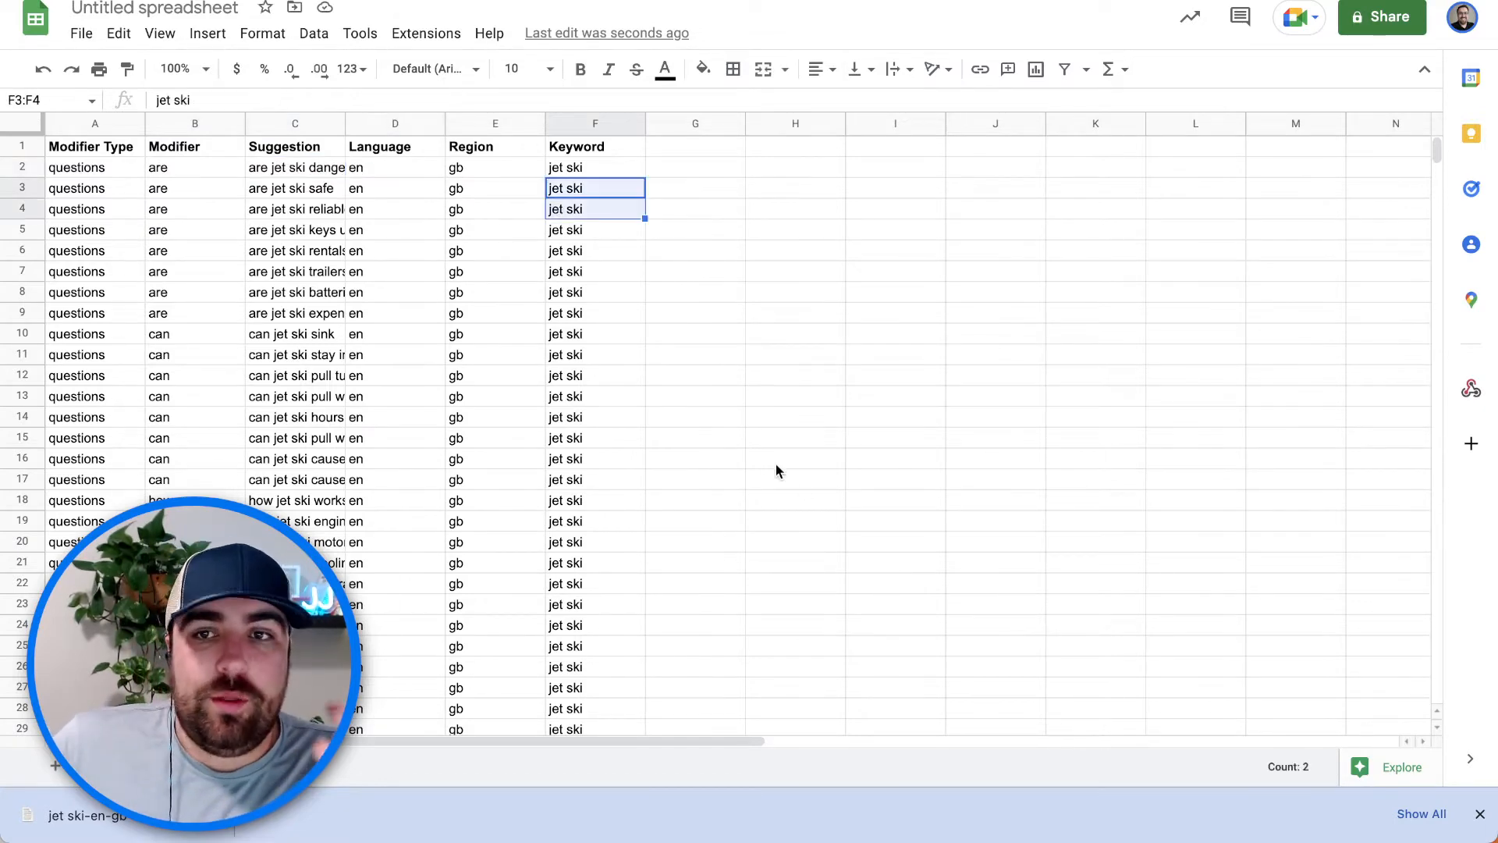
click(1480, 814)
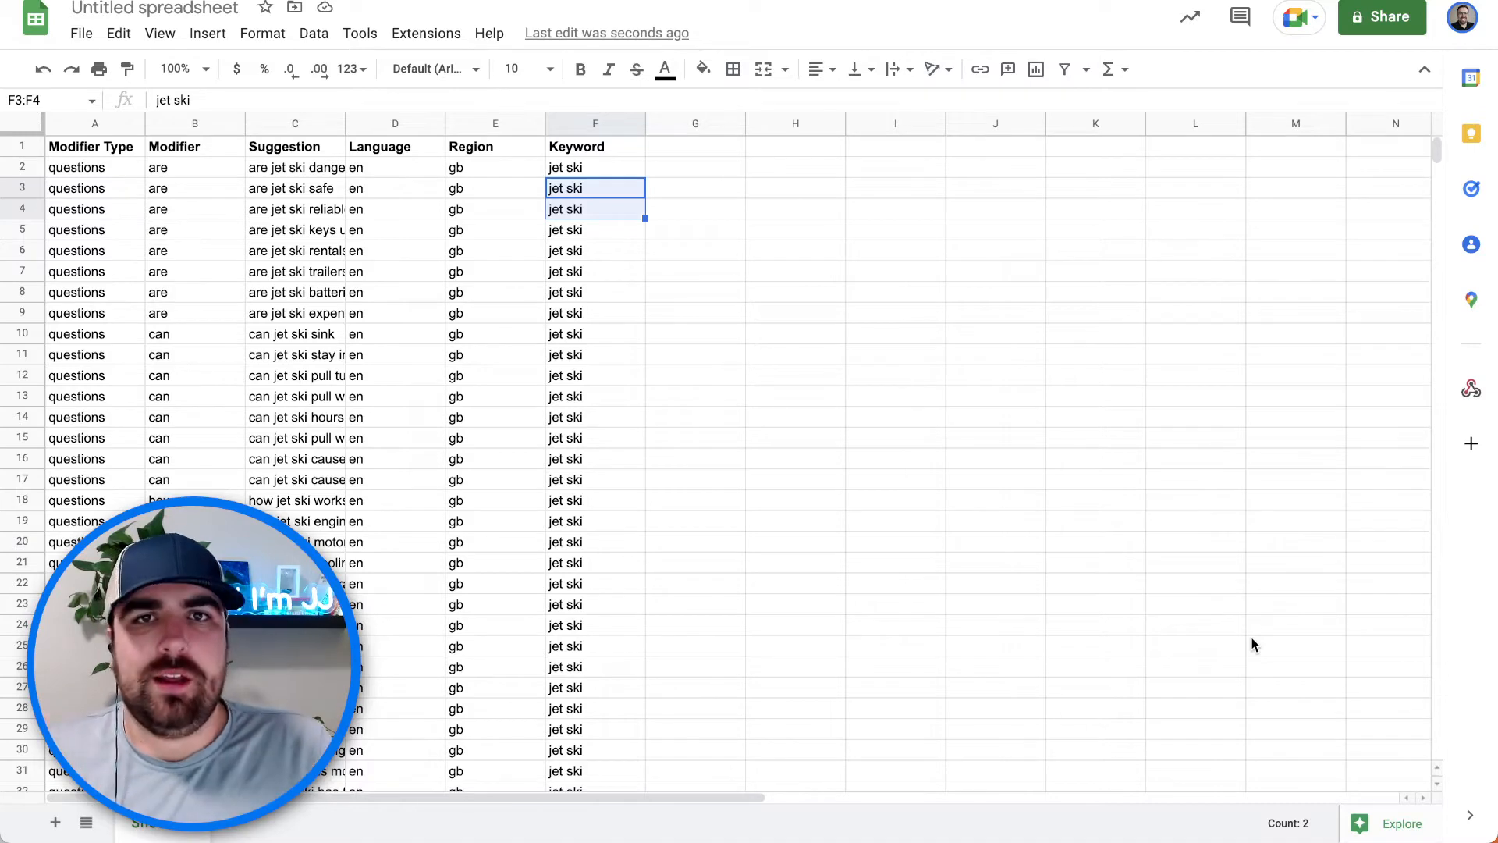
click(1125, 521)
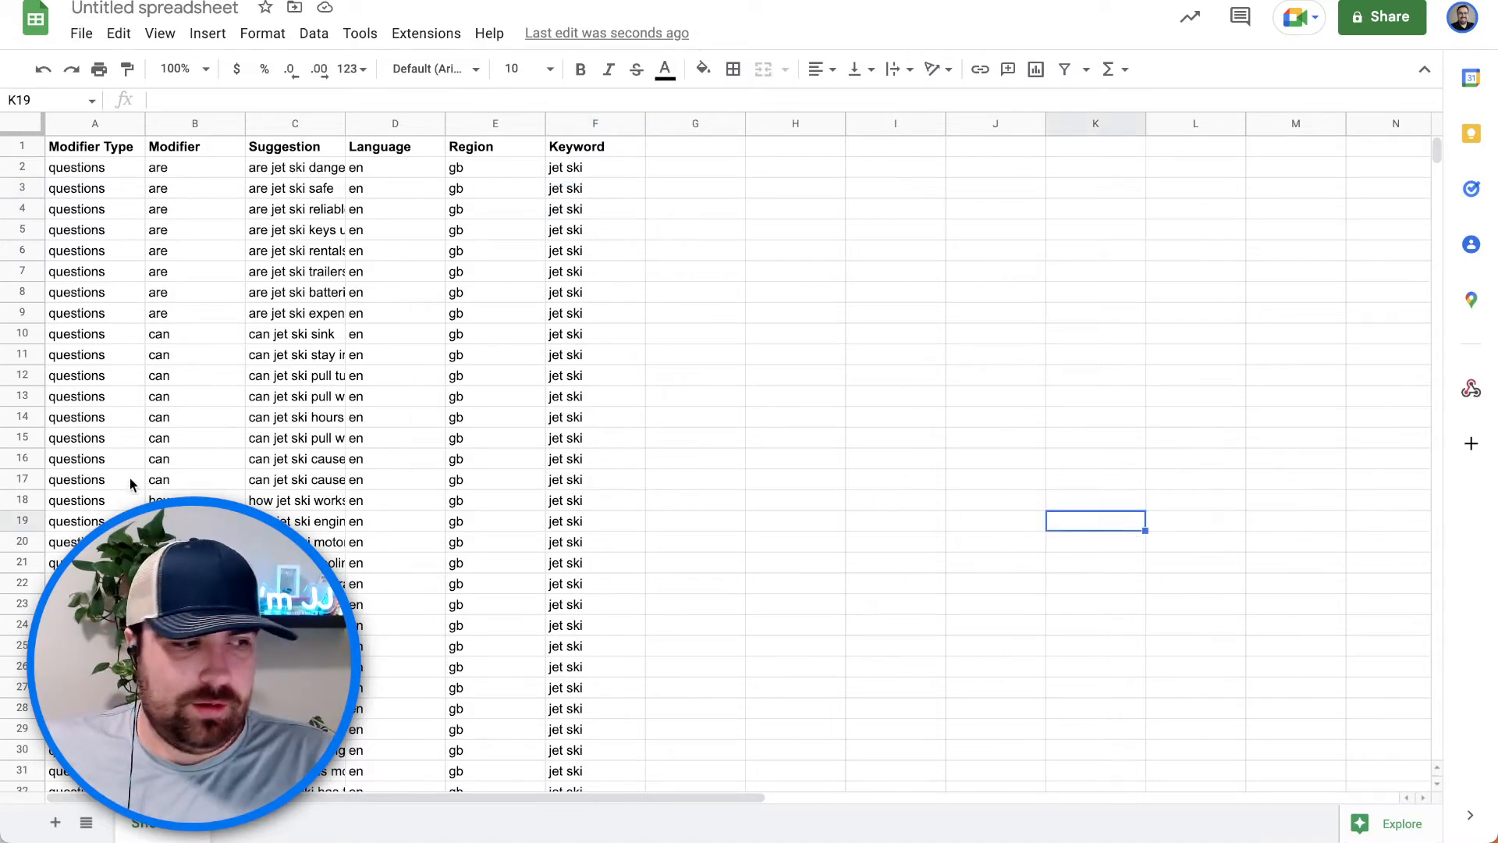
click(613, 286)
Step: Switch to Google Data Studio in a new browser tab and create a blank report
key(super+t)
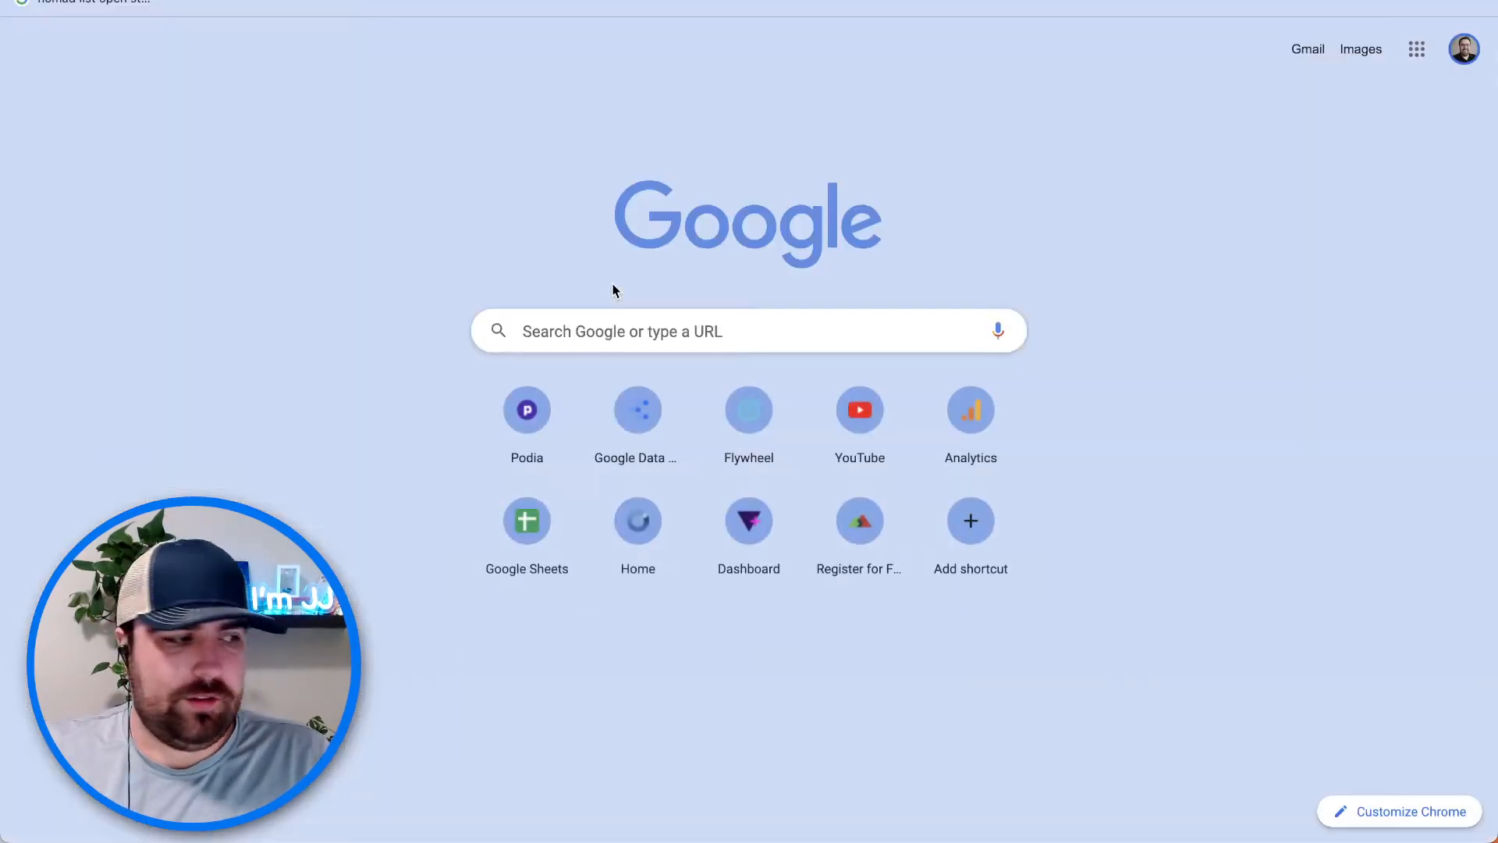
text(dat)
key(Return)
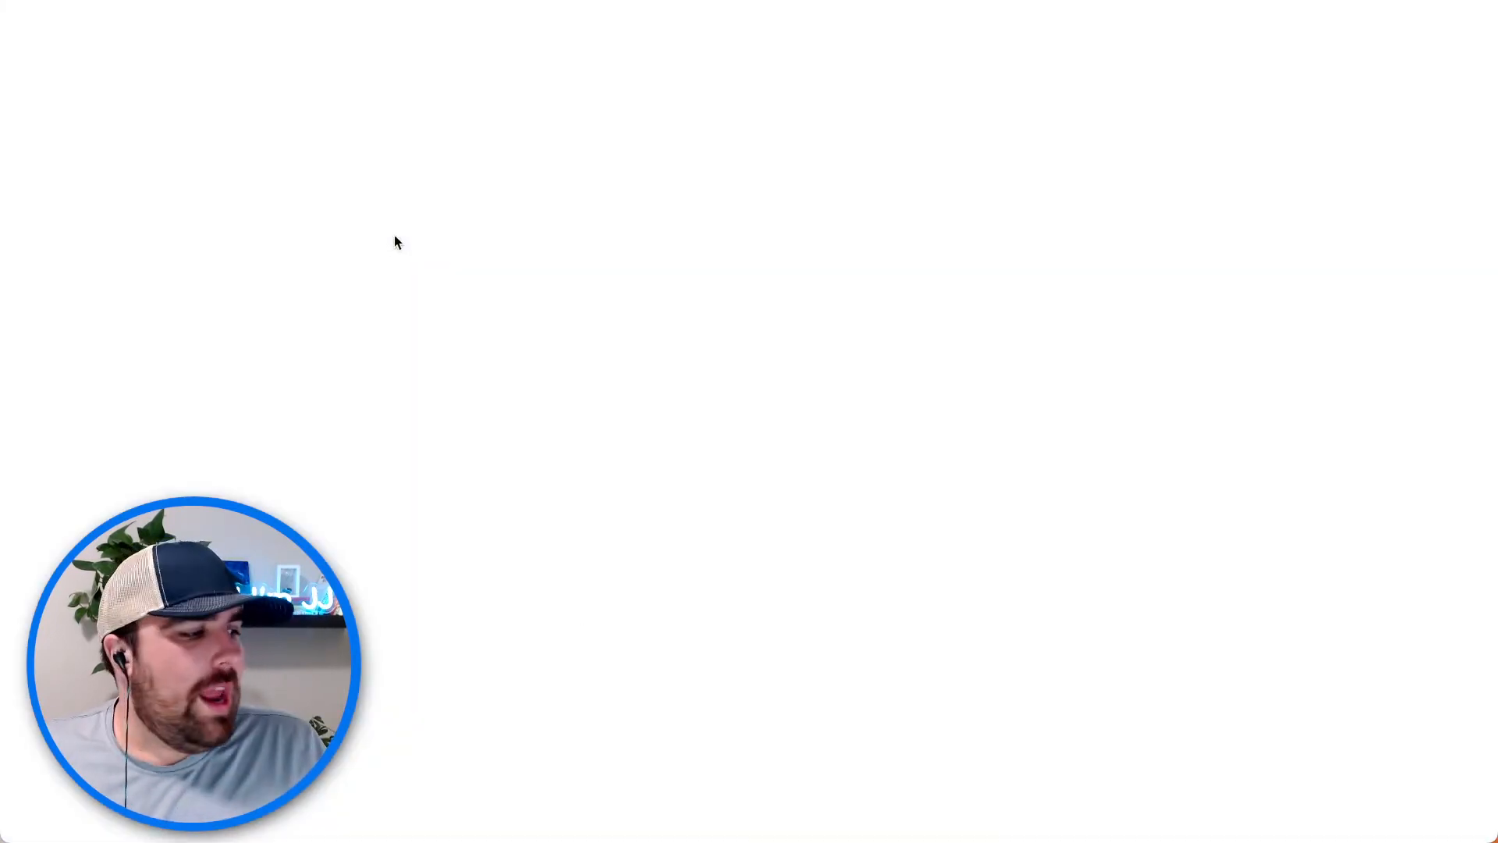
click(465, 304)
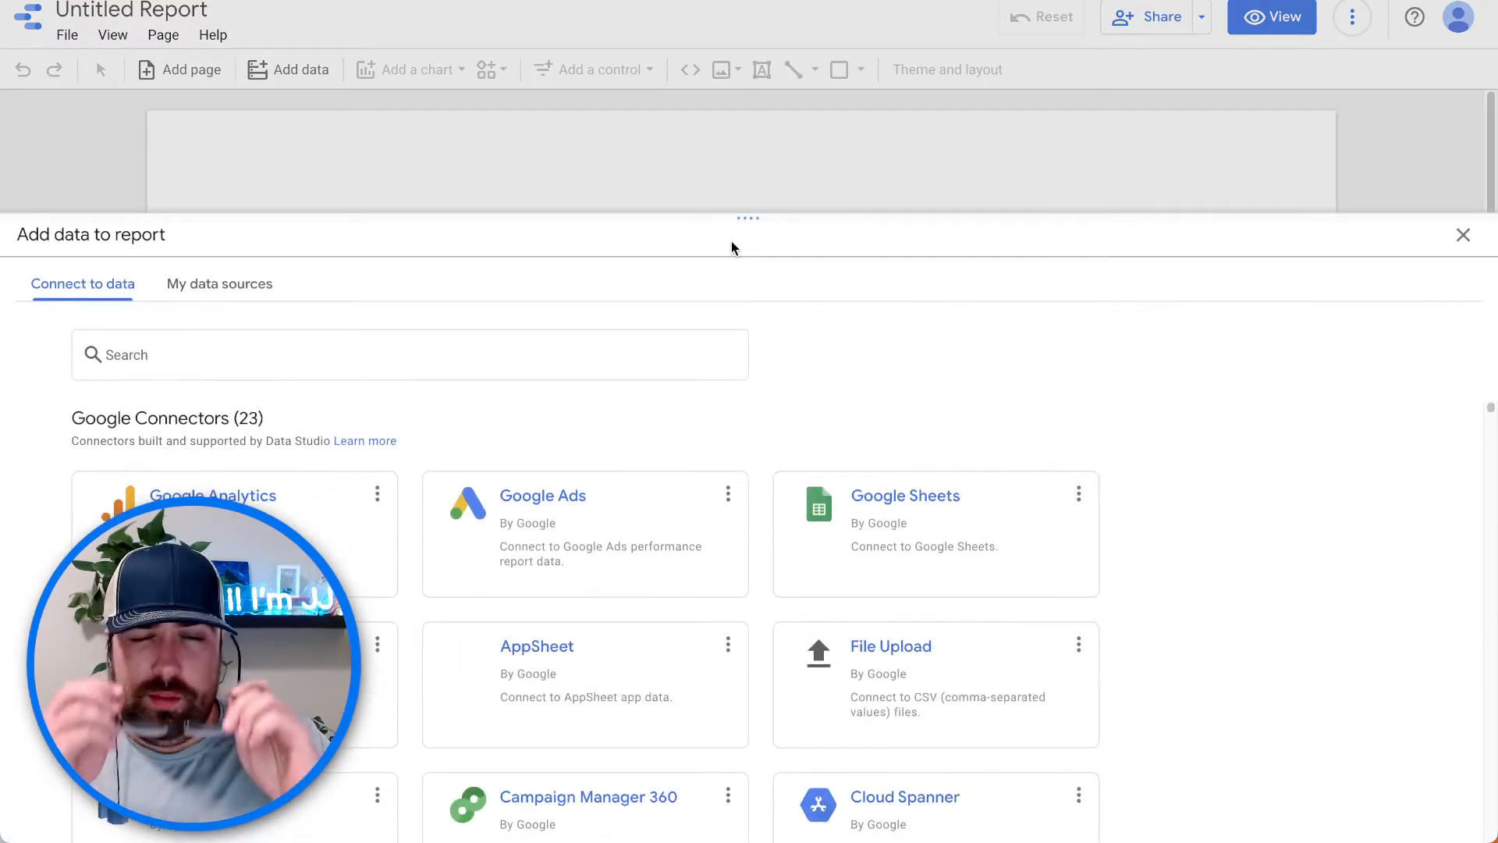
Step: Add Sheet1 of the newest Untitled spreadsheet to the report as a Google Sheets data source, with the first row as headers
click(1017, 495)
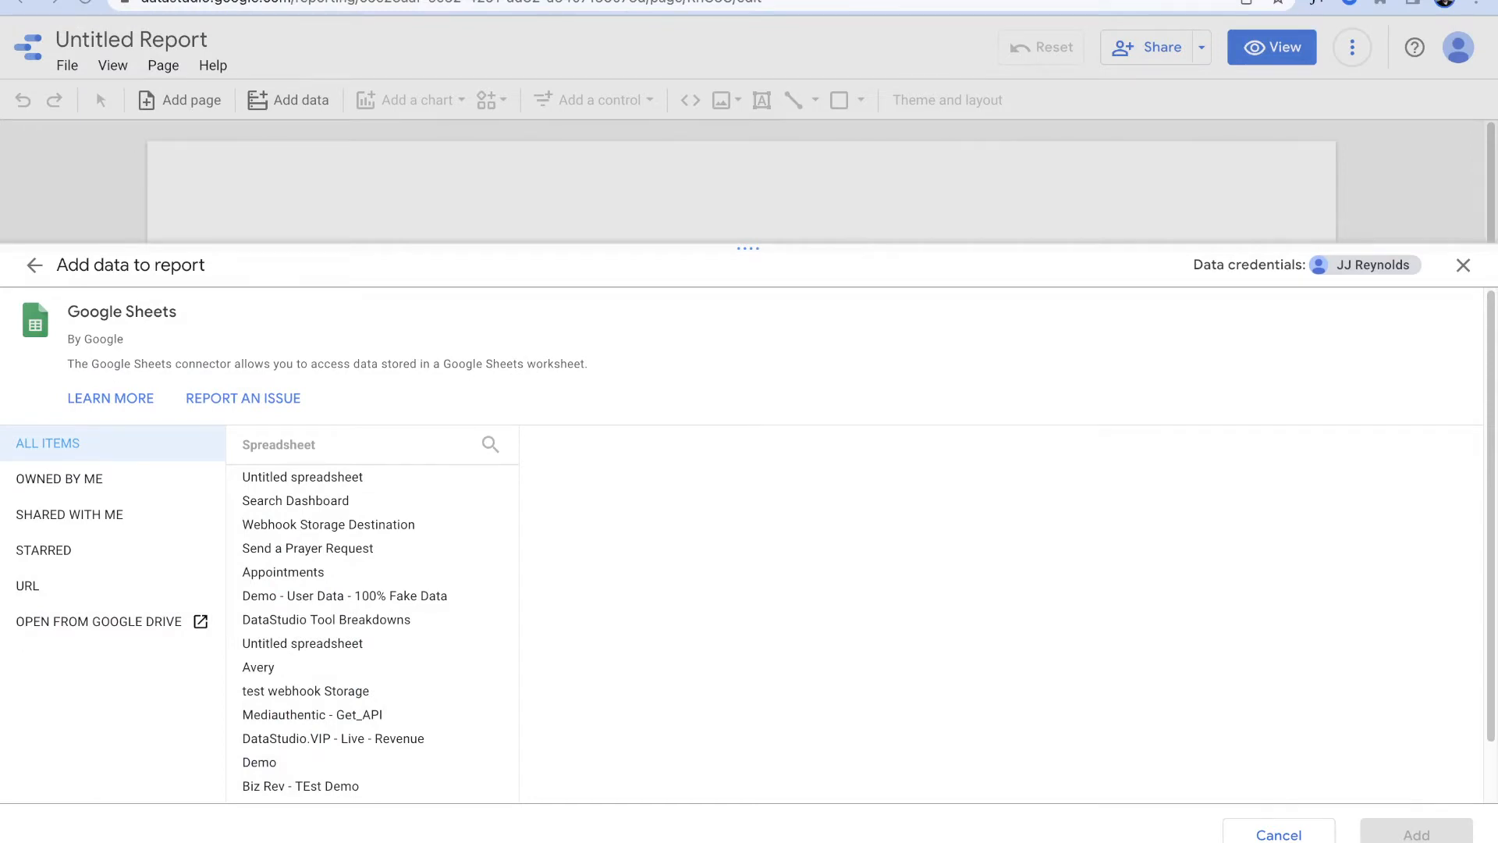
click(348, 478)
click(641, 485)
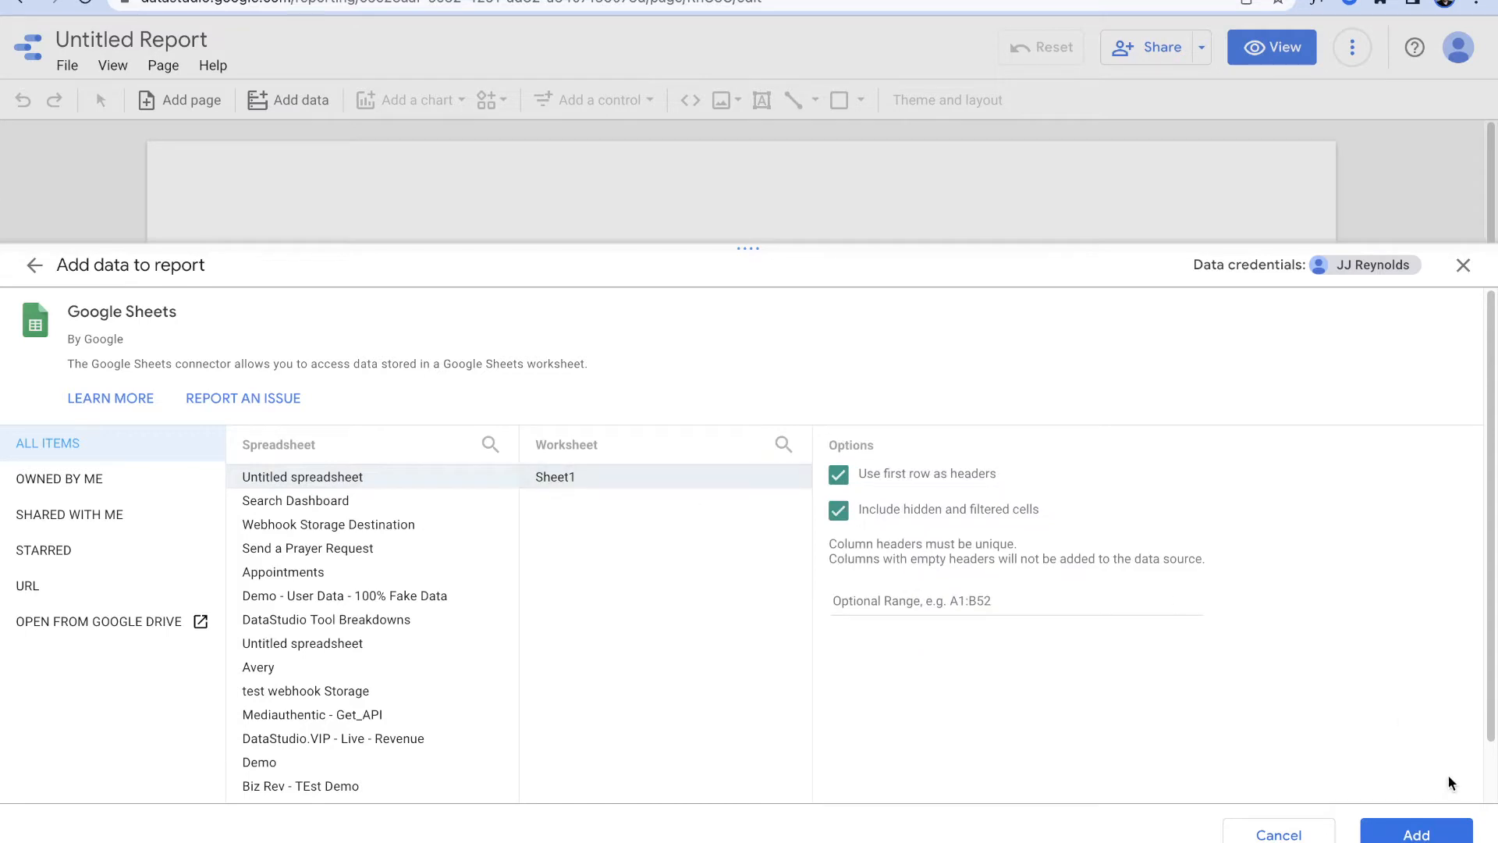
click(1421, 838)
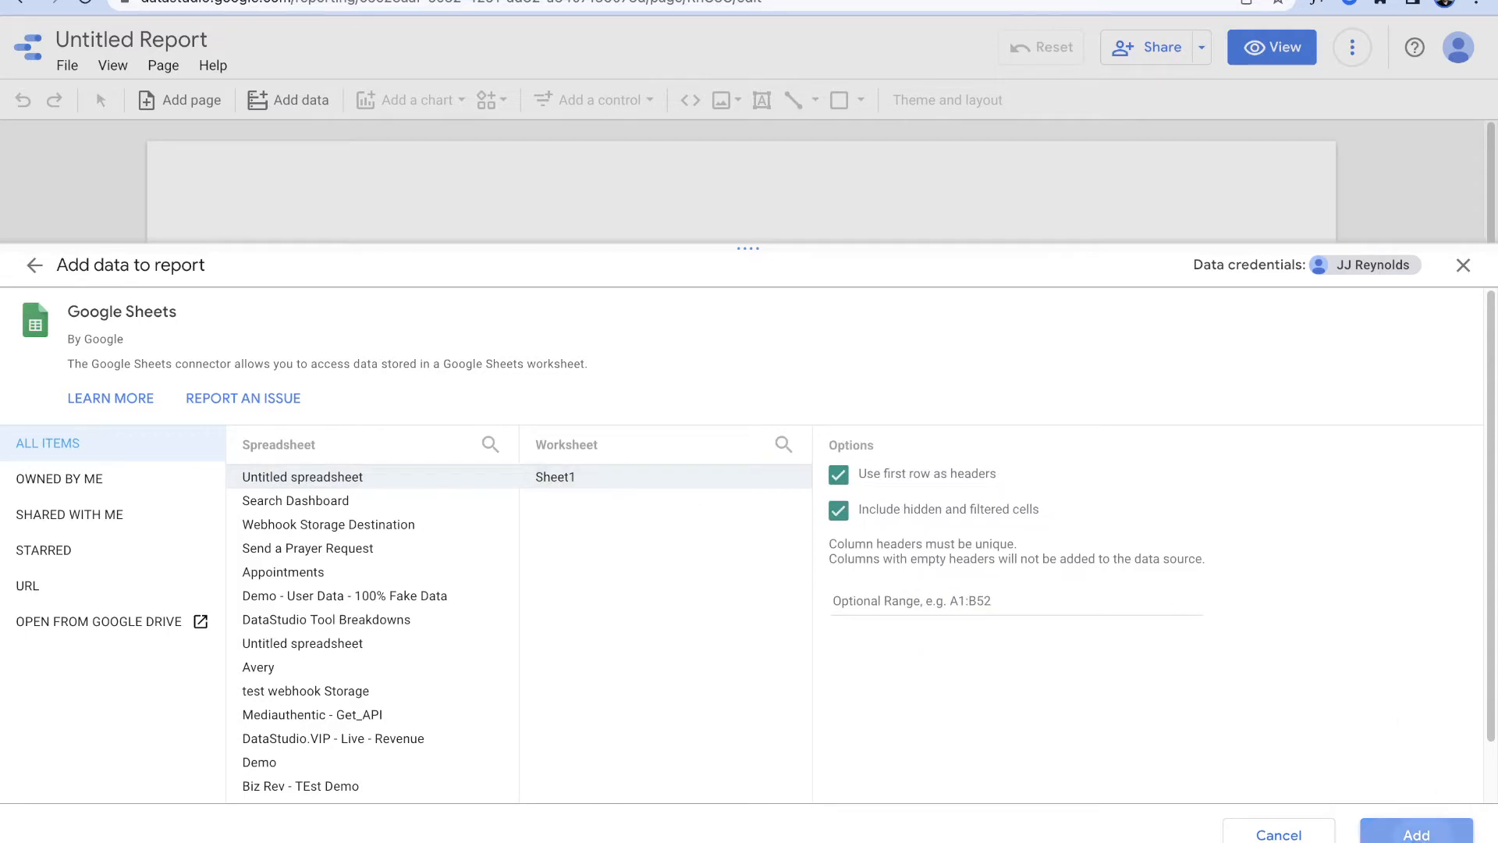
click(1429, 829)
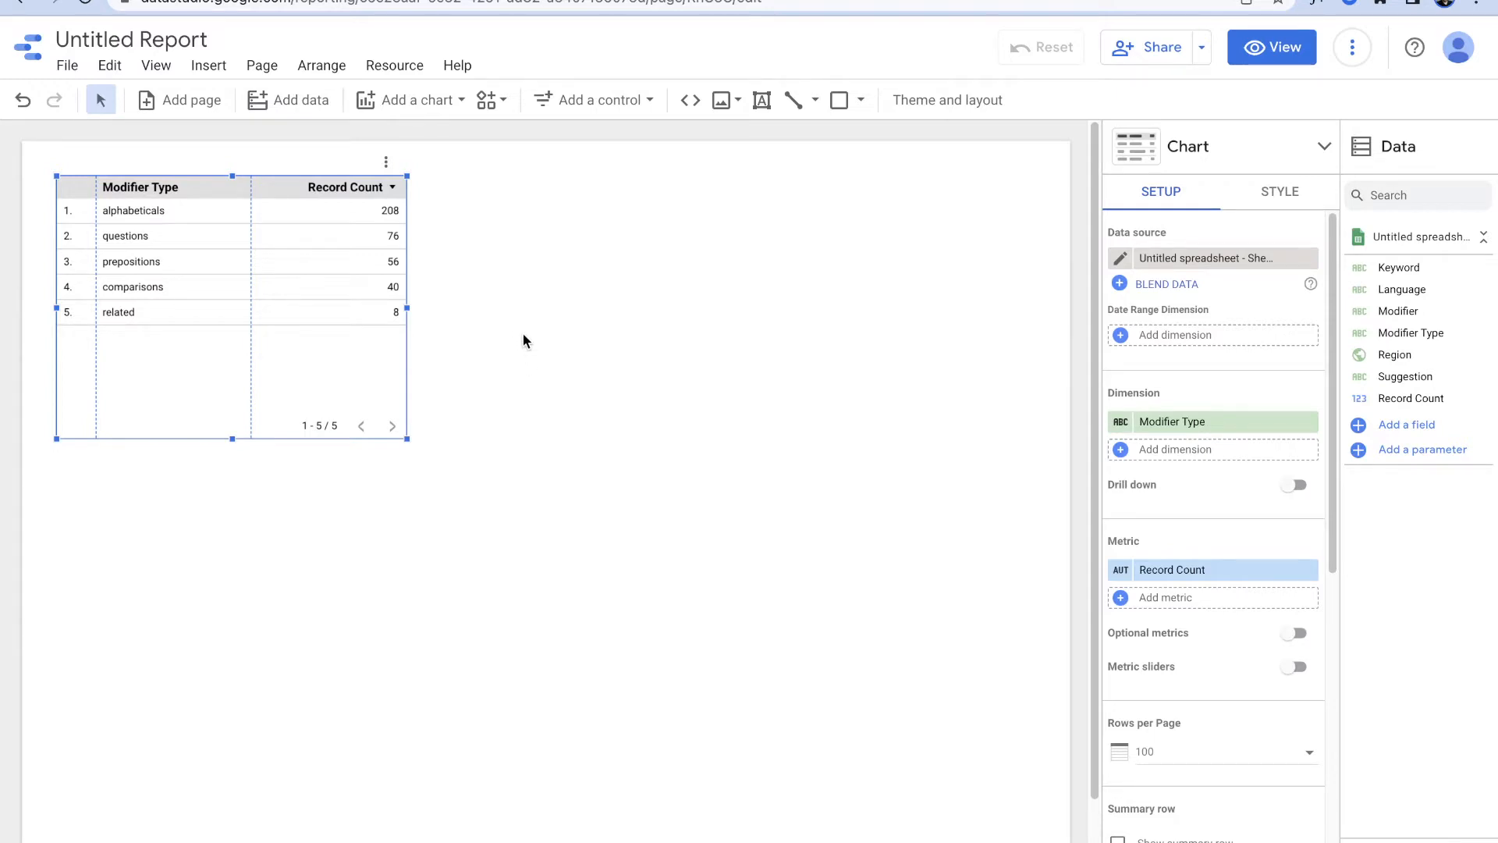
Step: Set the report layout's navigation type to Hidden
click(625, 315)
click(946, 105)
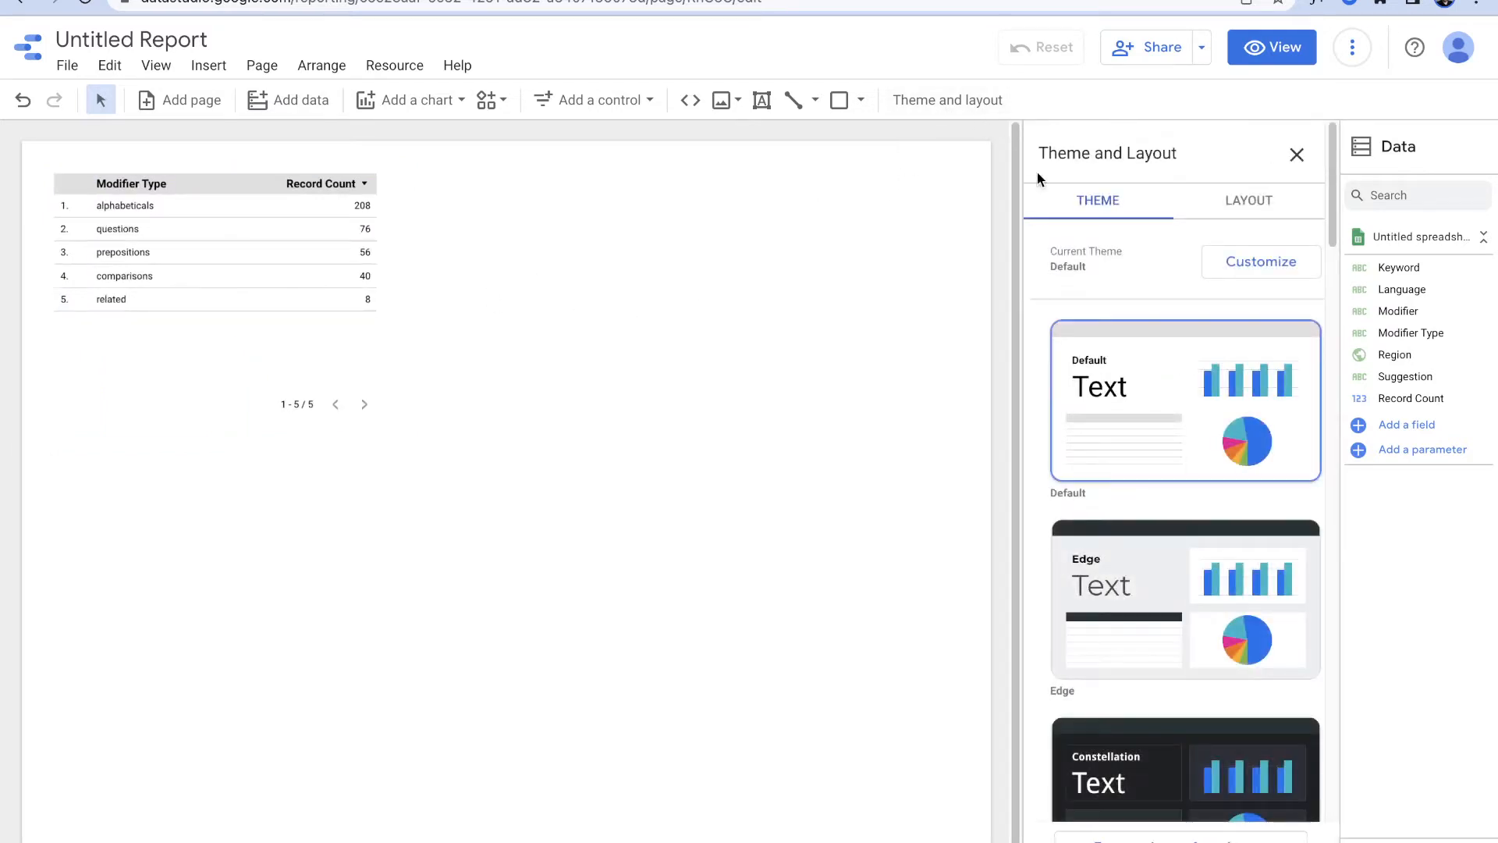
click(1246, 212)
click(1196, 379)
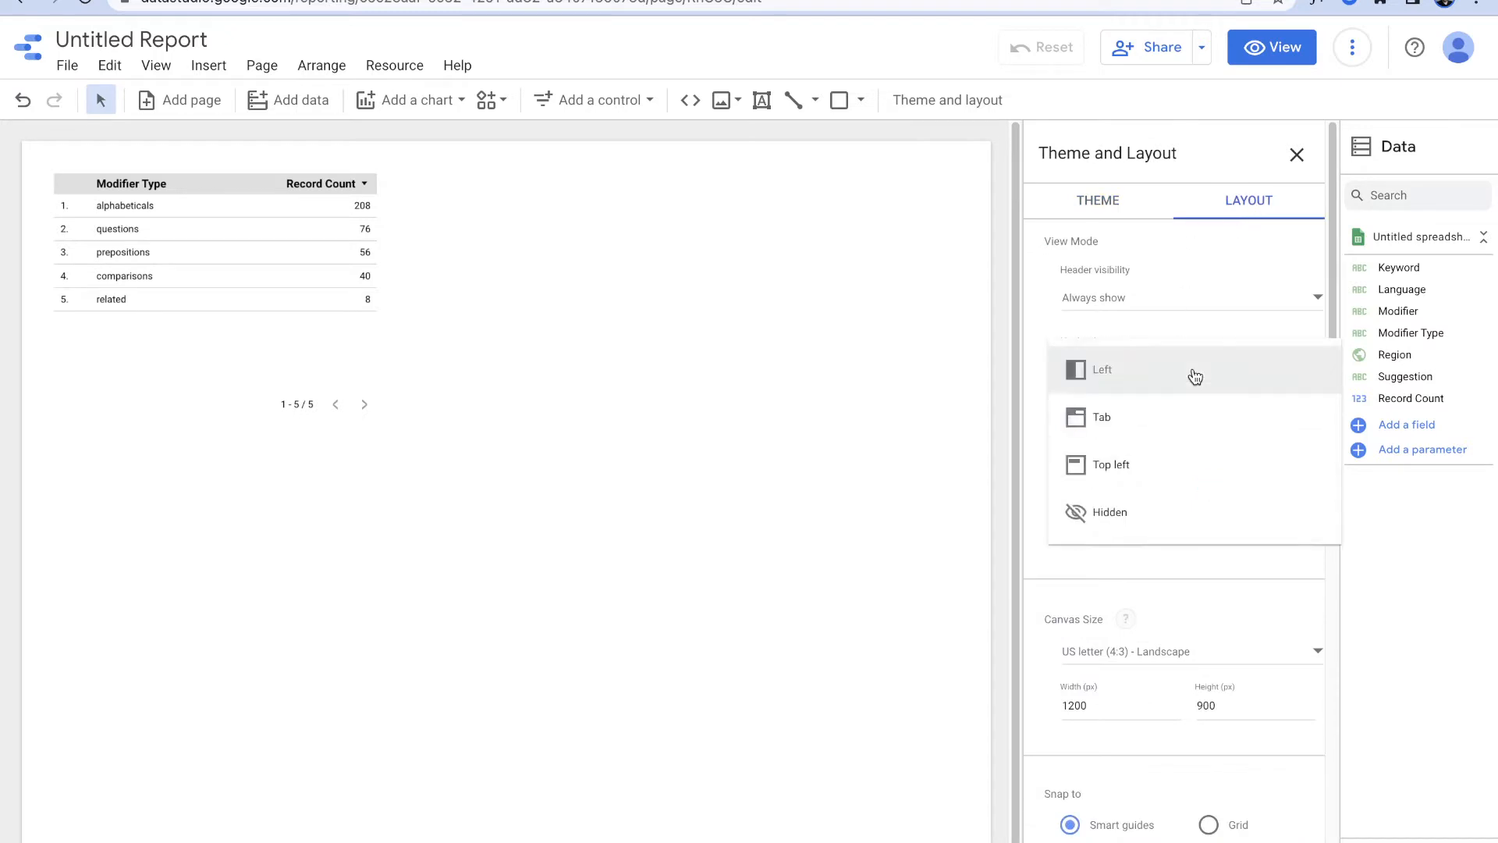
click(1204, 512)
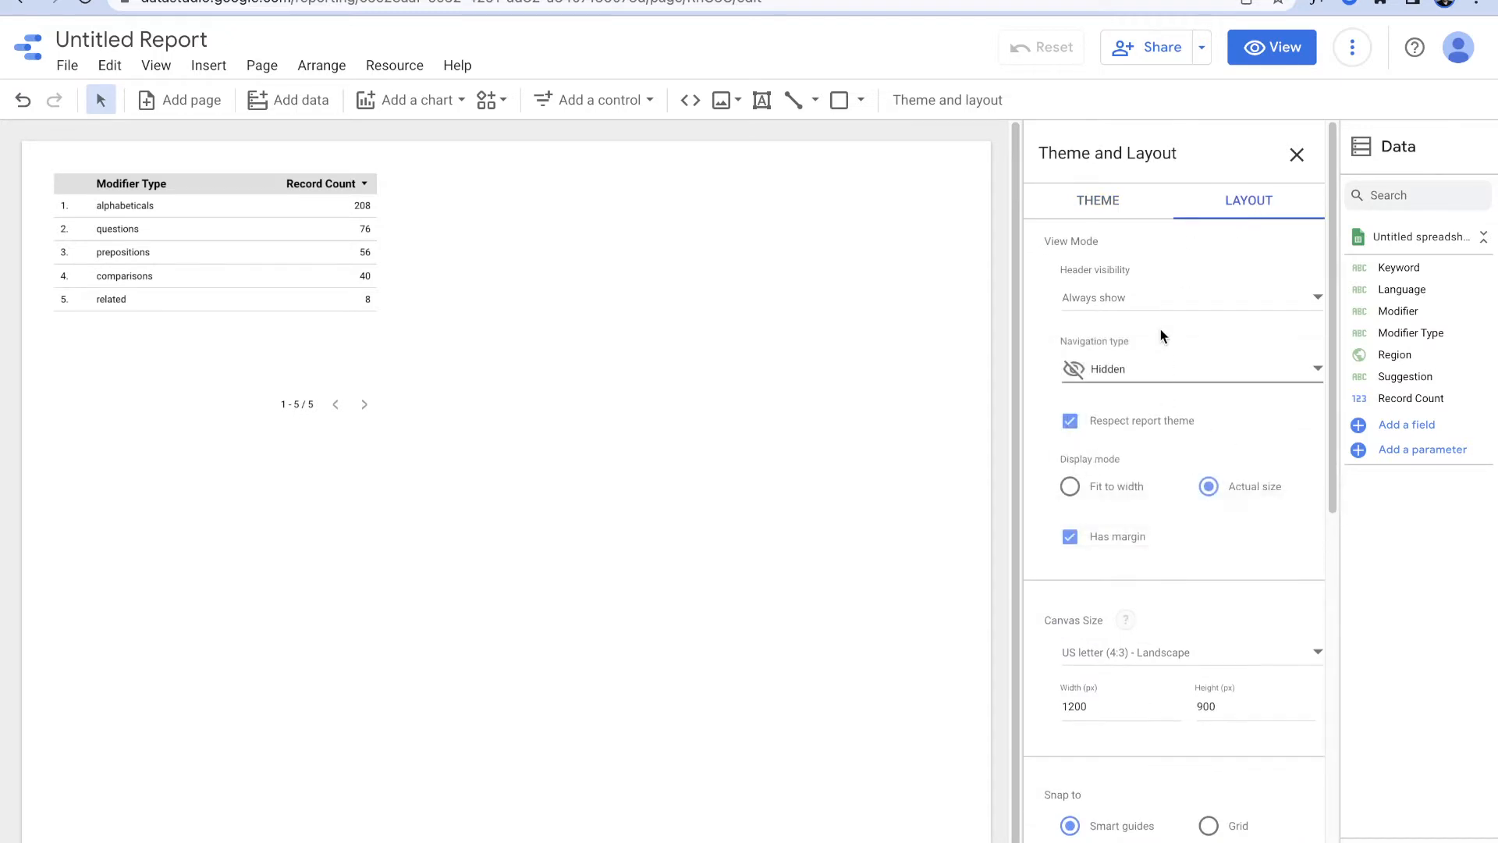
Step: Set the report layout's header visibility to Initially hidden and its display mode to Fit to width without a margin
click(1163, 302)
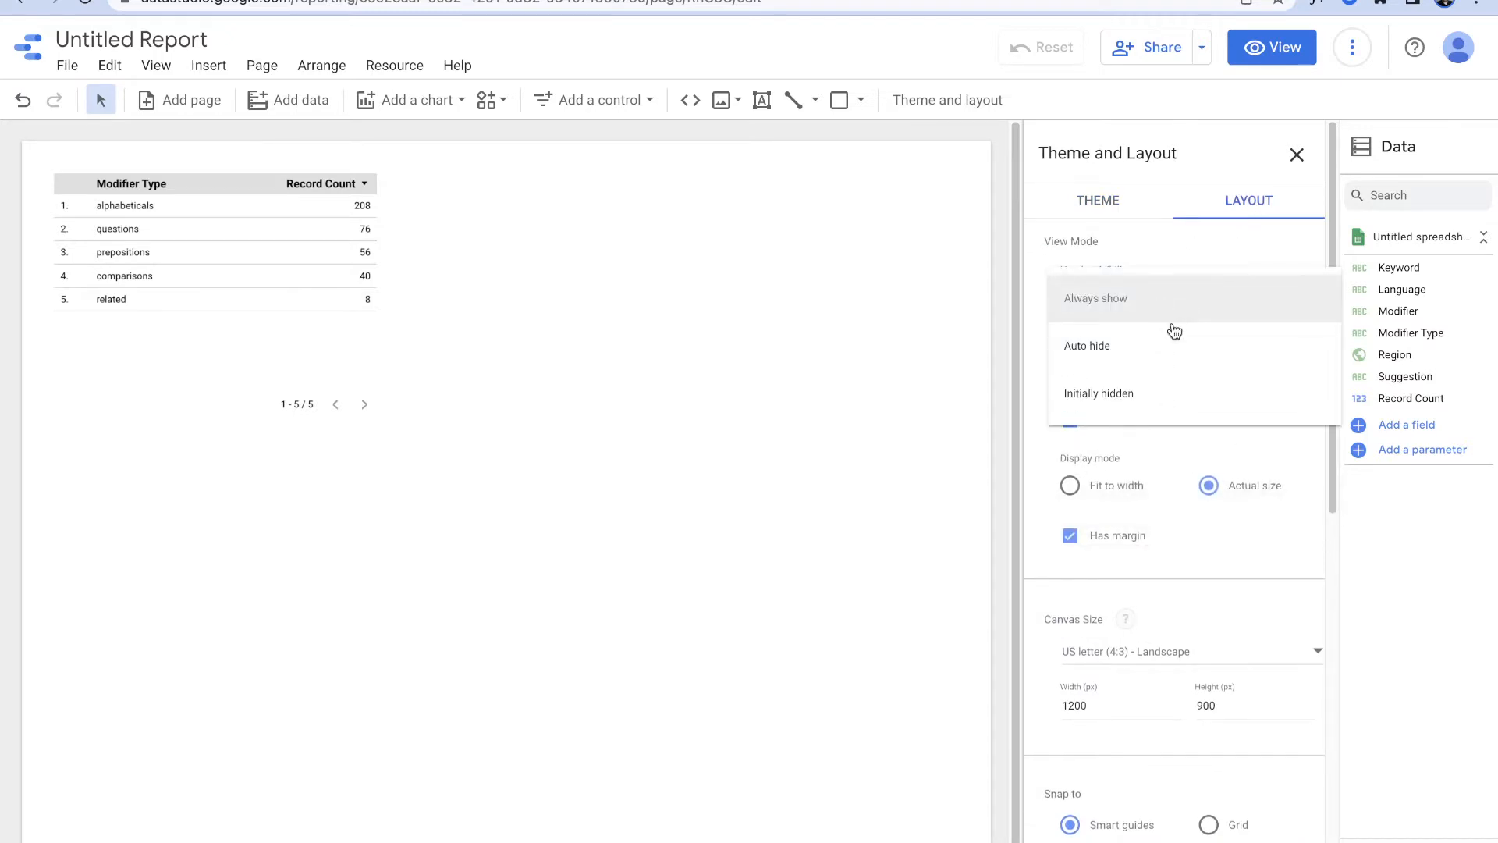
click(1181, 390)
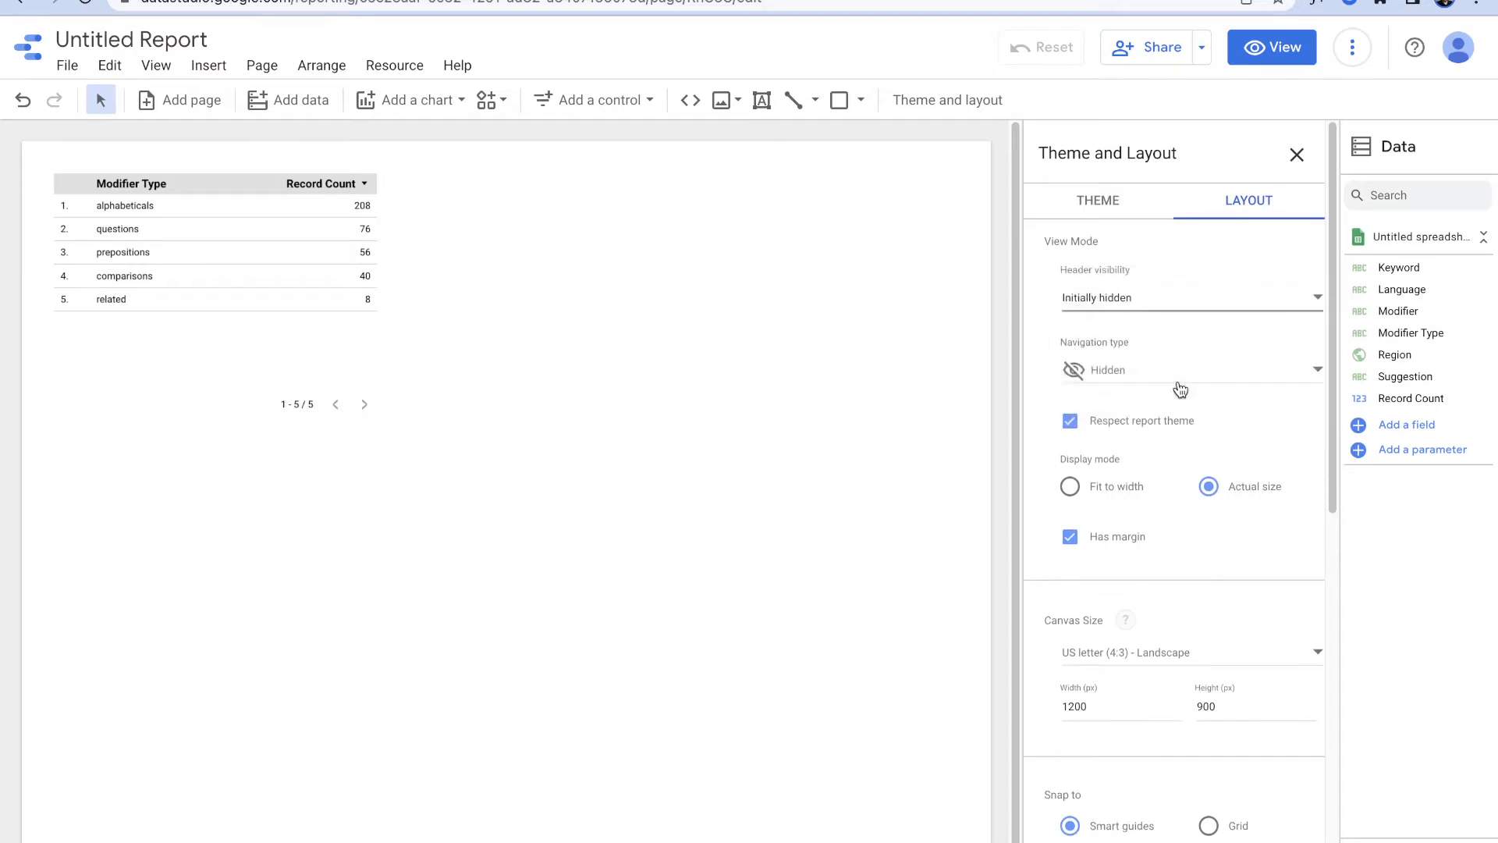
click(1119, 487)
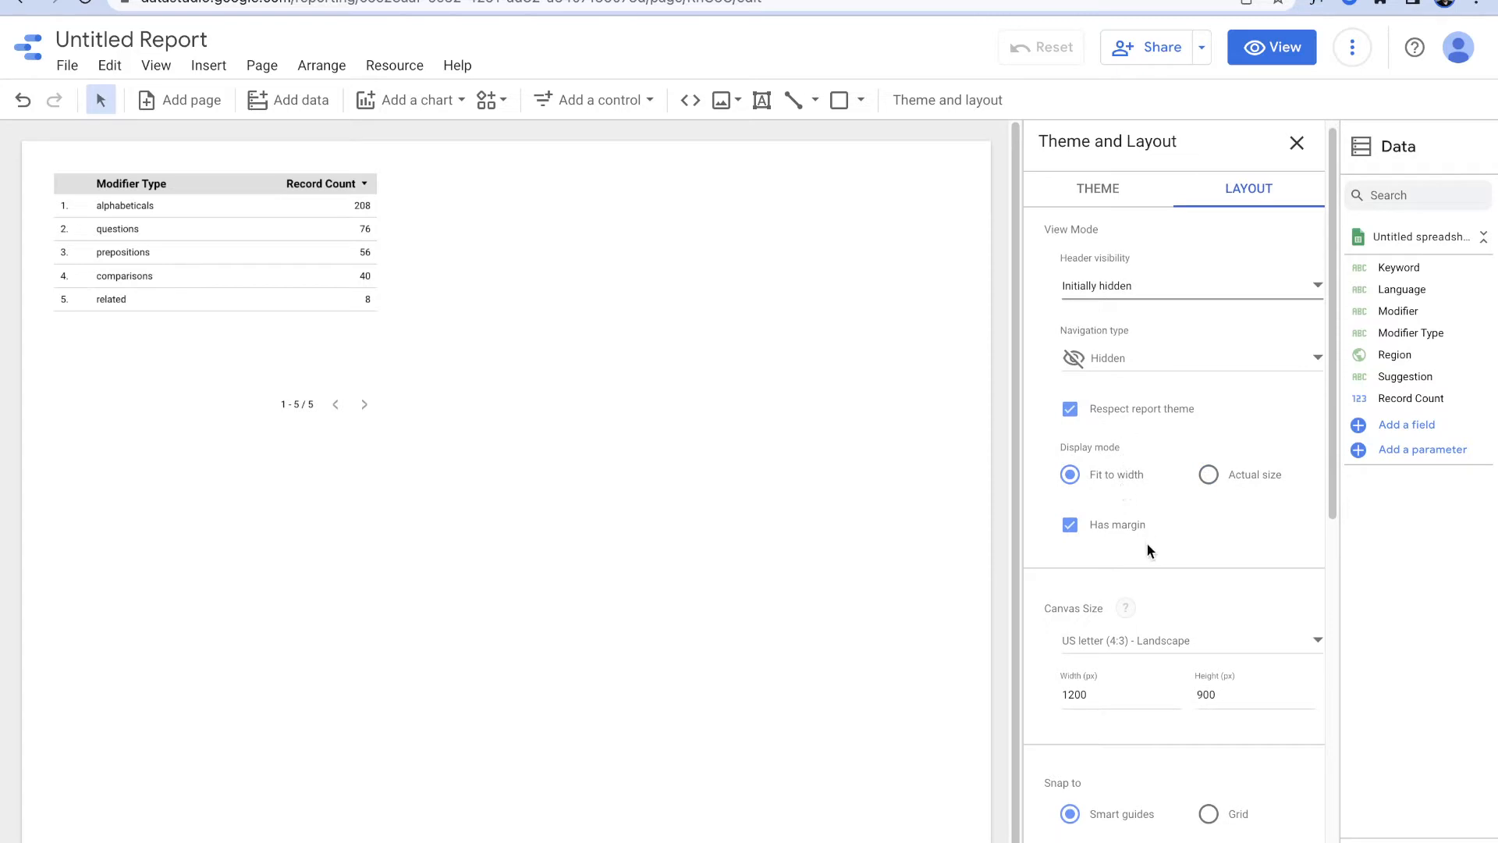
scroll(1142, 561, down, 1)
click(1129, 507)
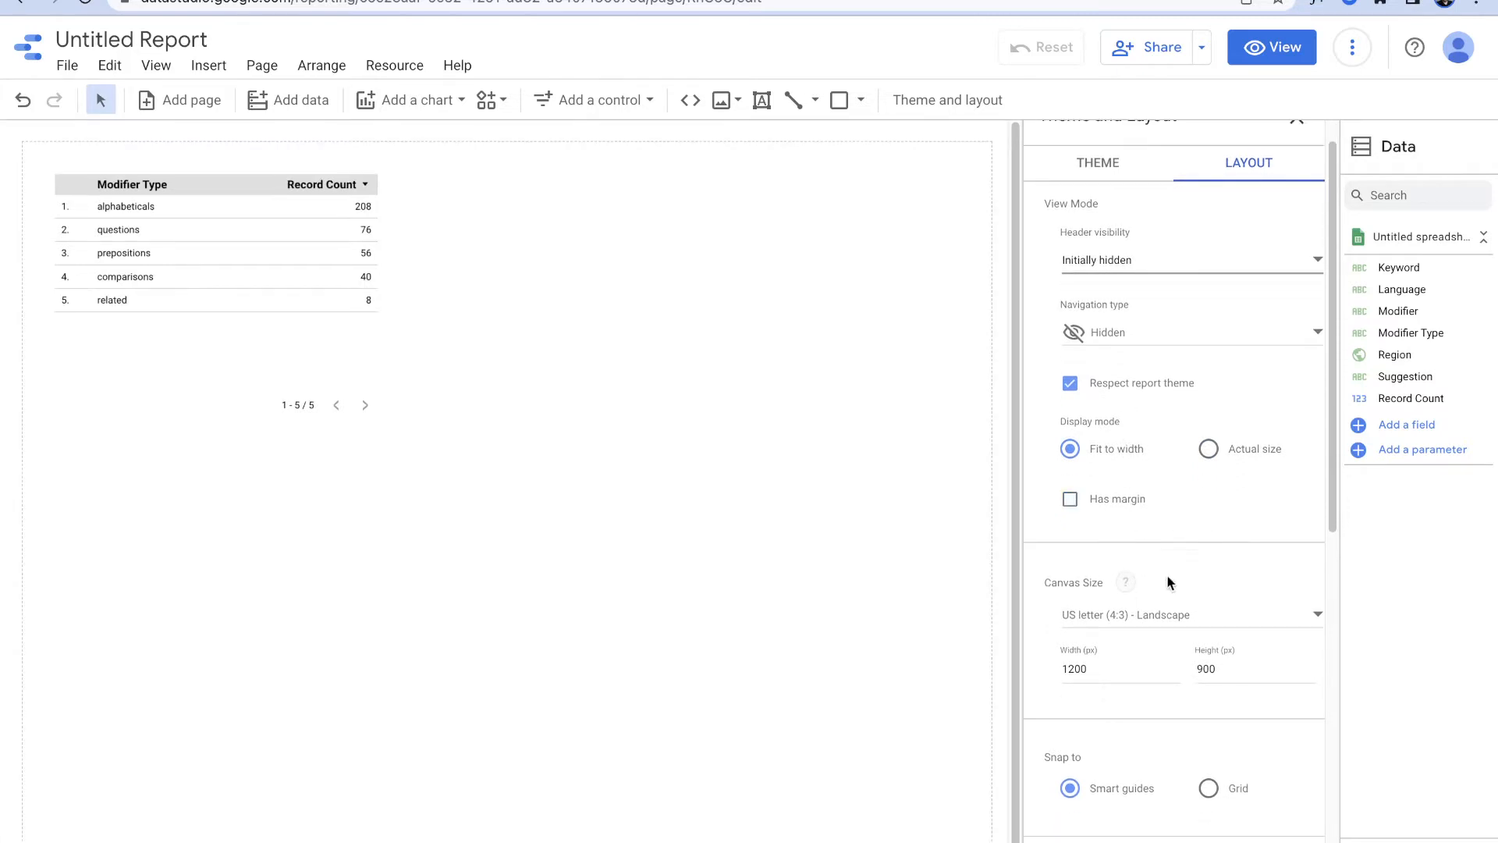
Step: Make report components snap to the grid and change the grid size in the layout settings
scroll(1168, 578, down, 1)
scroll(1161, 644, down, 1)
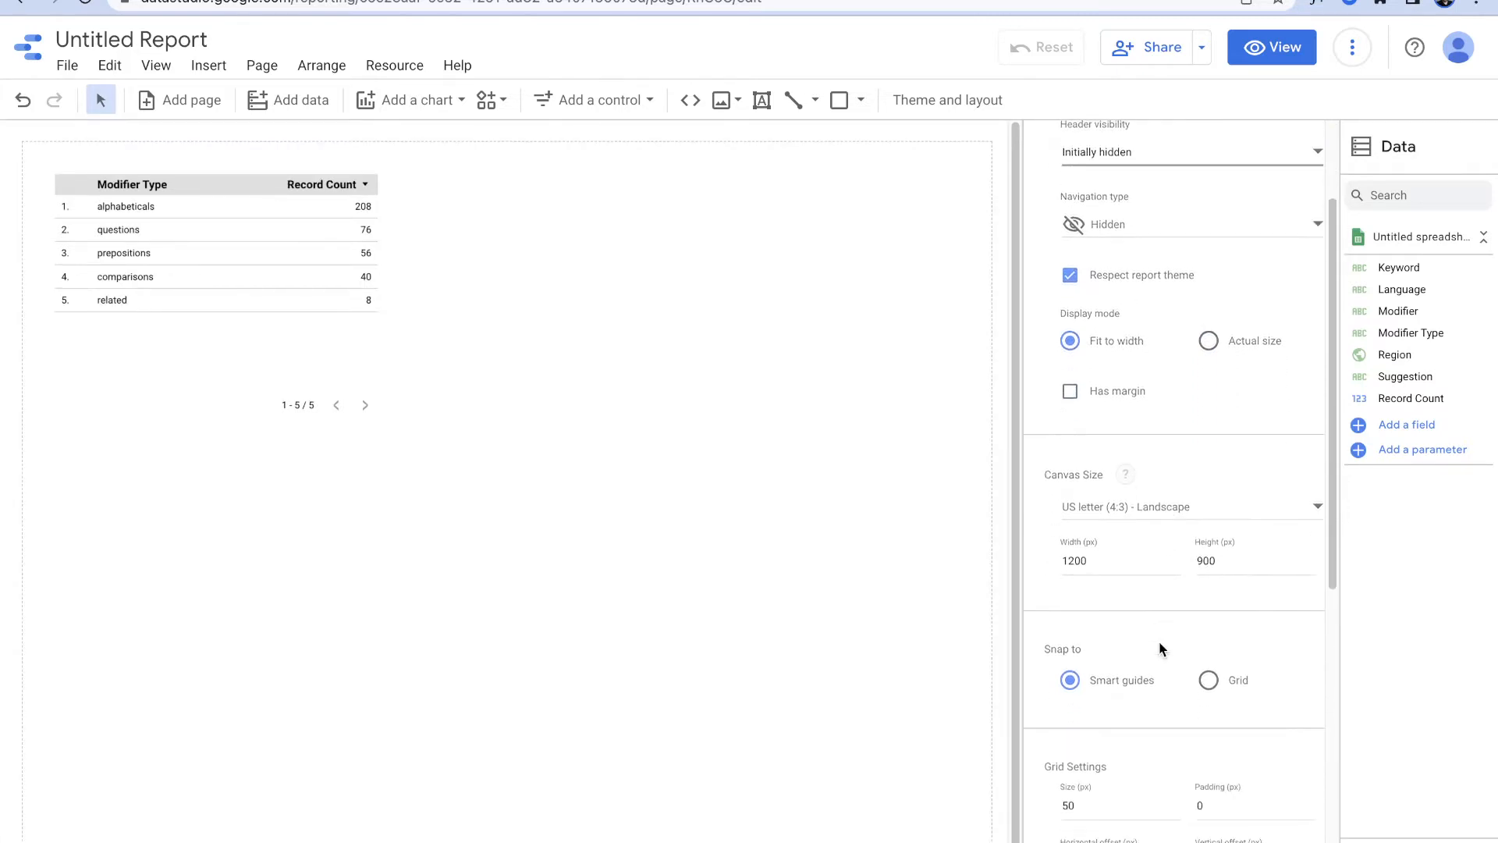
click(1238, 692)
scroll(1235, 692, down, 5)
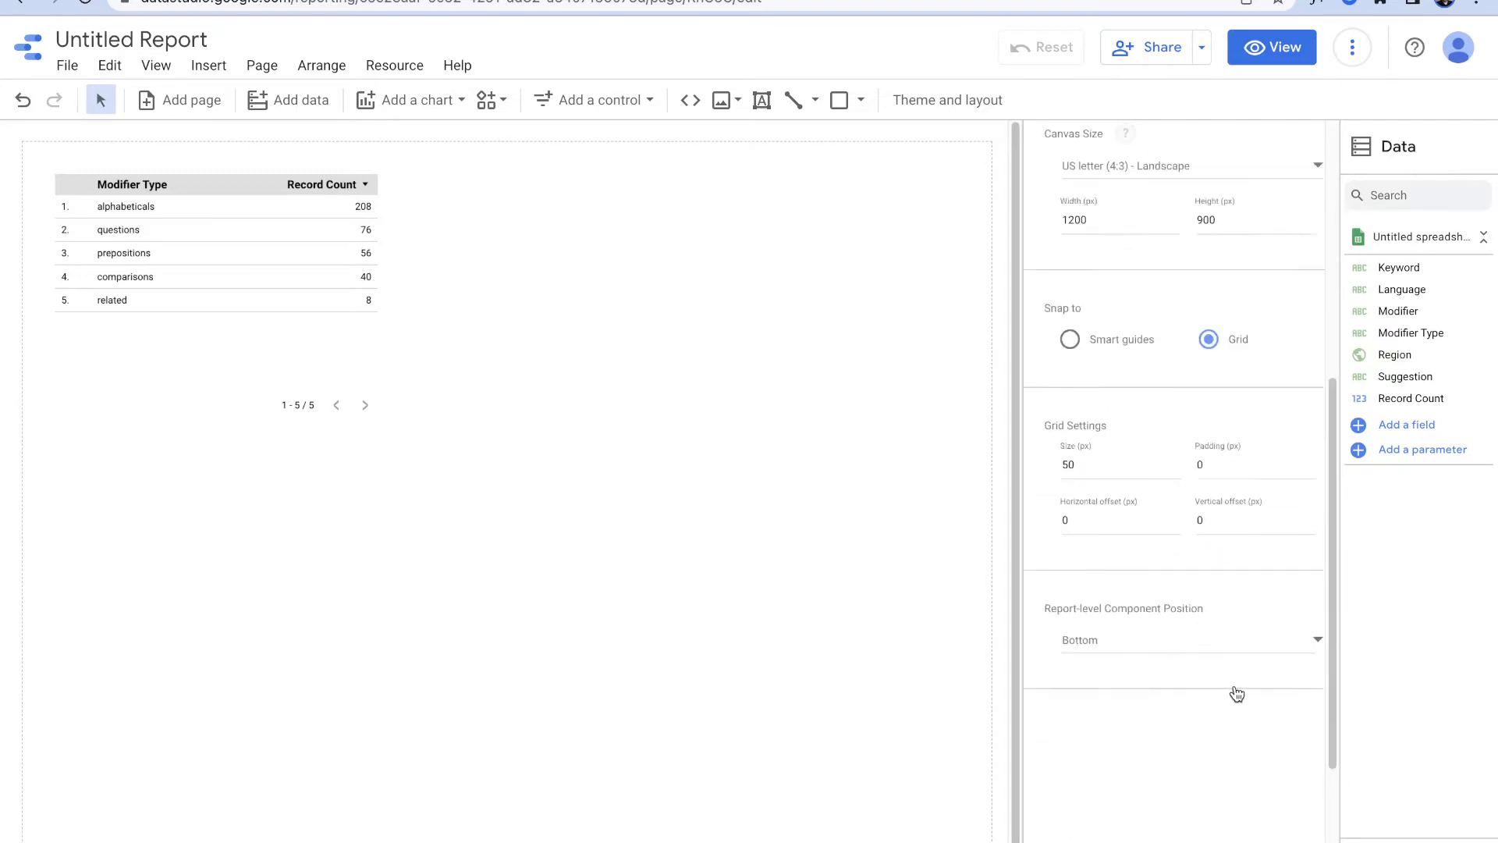
double_click(1115, 474)
scroll(1267, 656, up, 7)
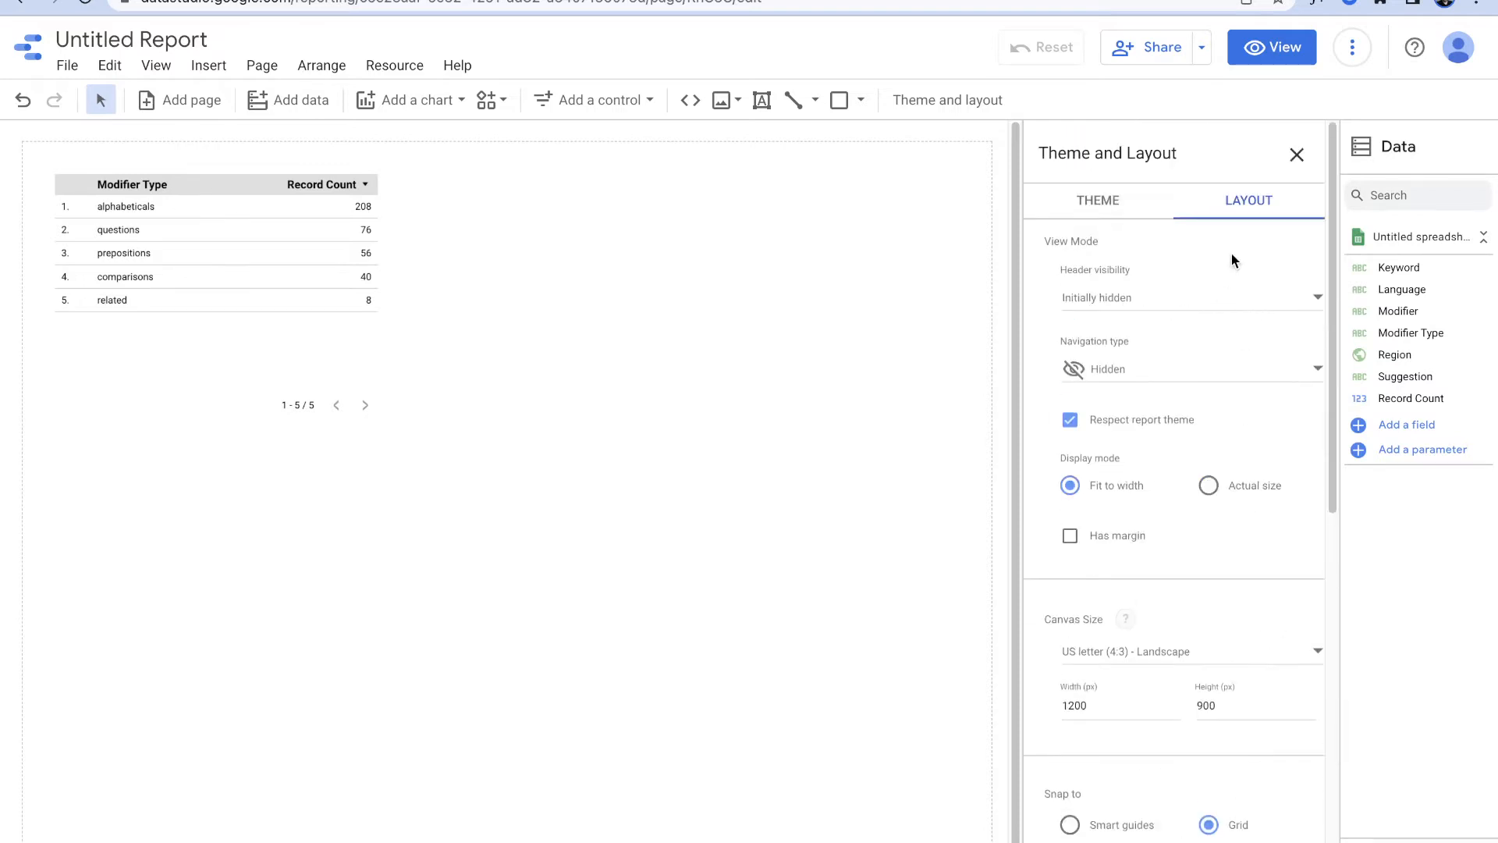
Step: Customize the report theme so that the chart header is set to Do not show
click(1105, 204)
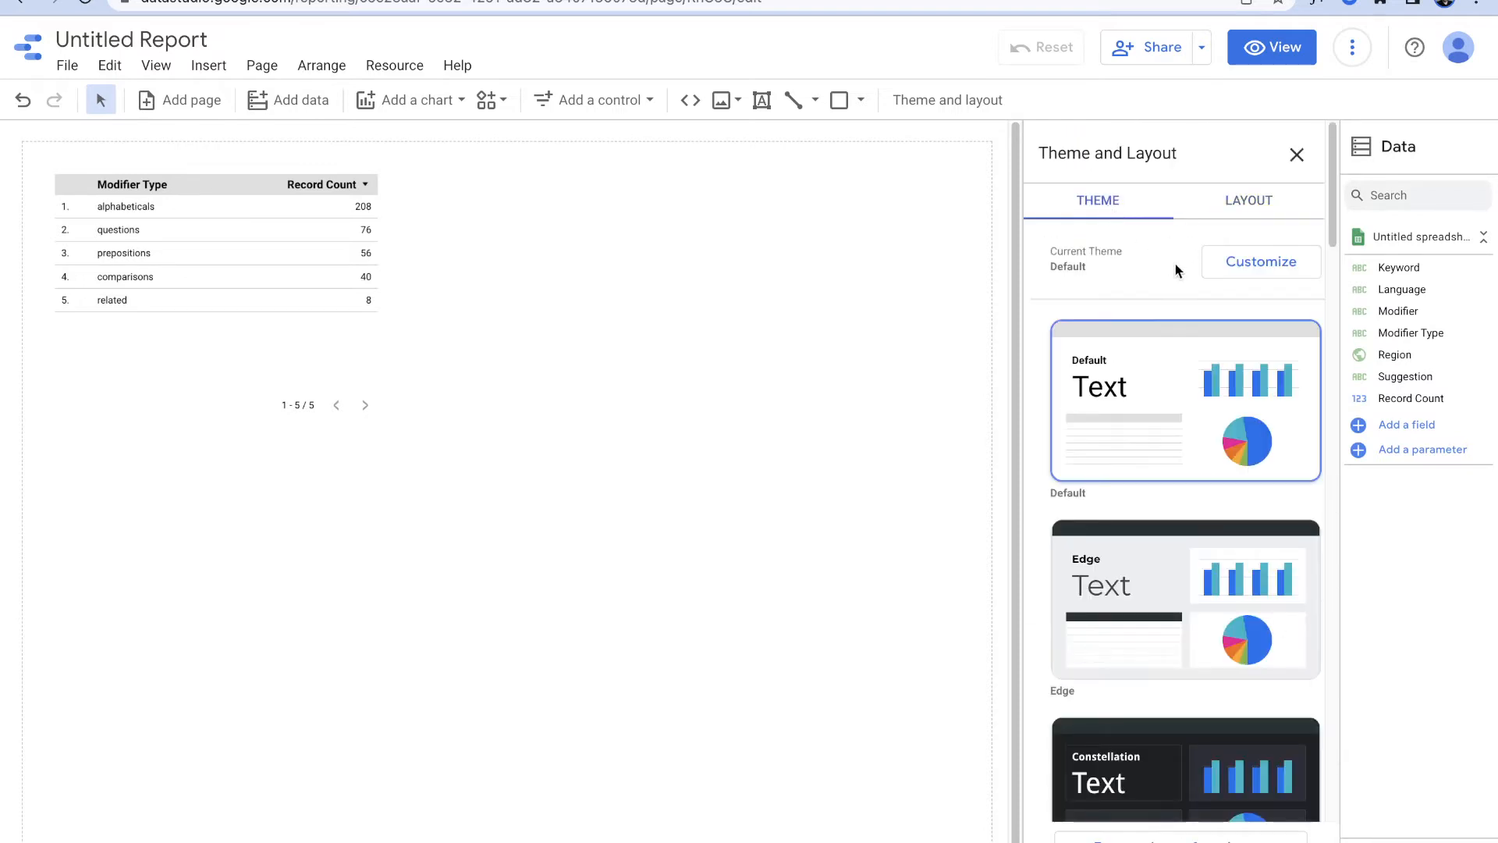
click(1244, 265)
scroll(1240, 531, down, 10)
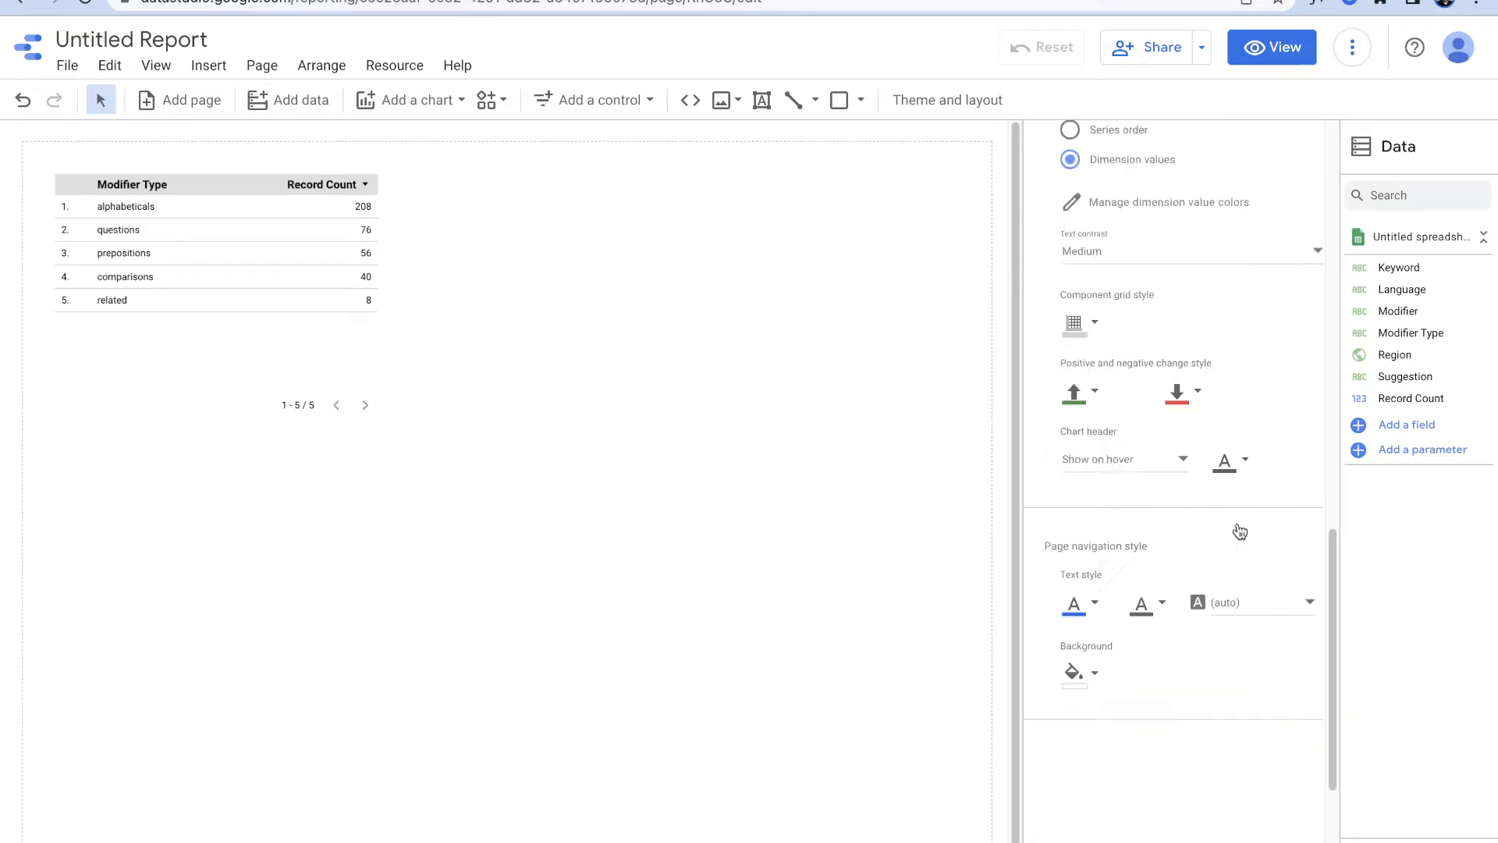
scroll(1240, 531, down, 2)
click(1149, 367)
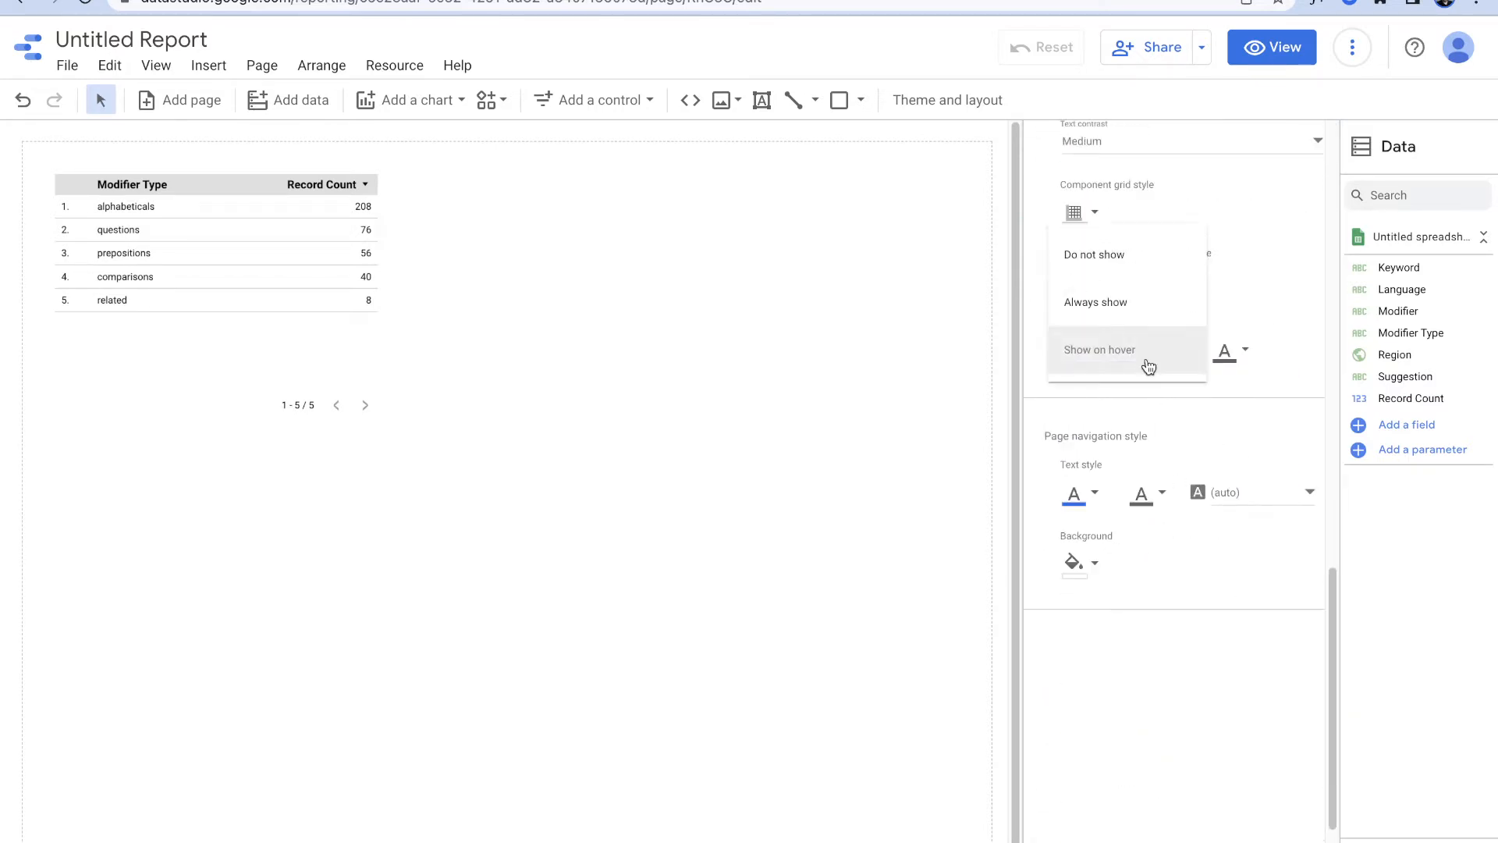
click(1144, 251)
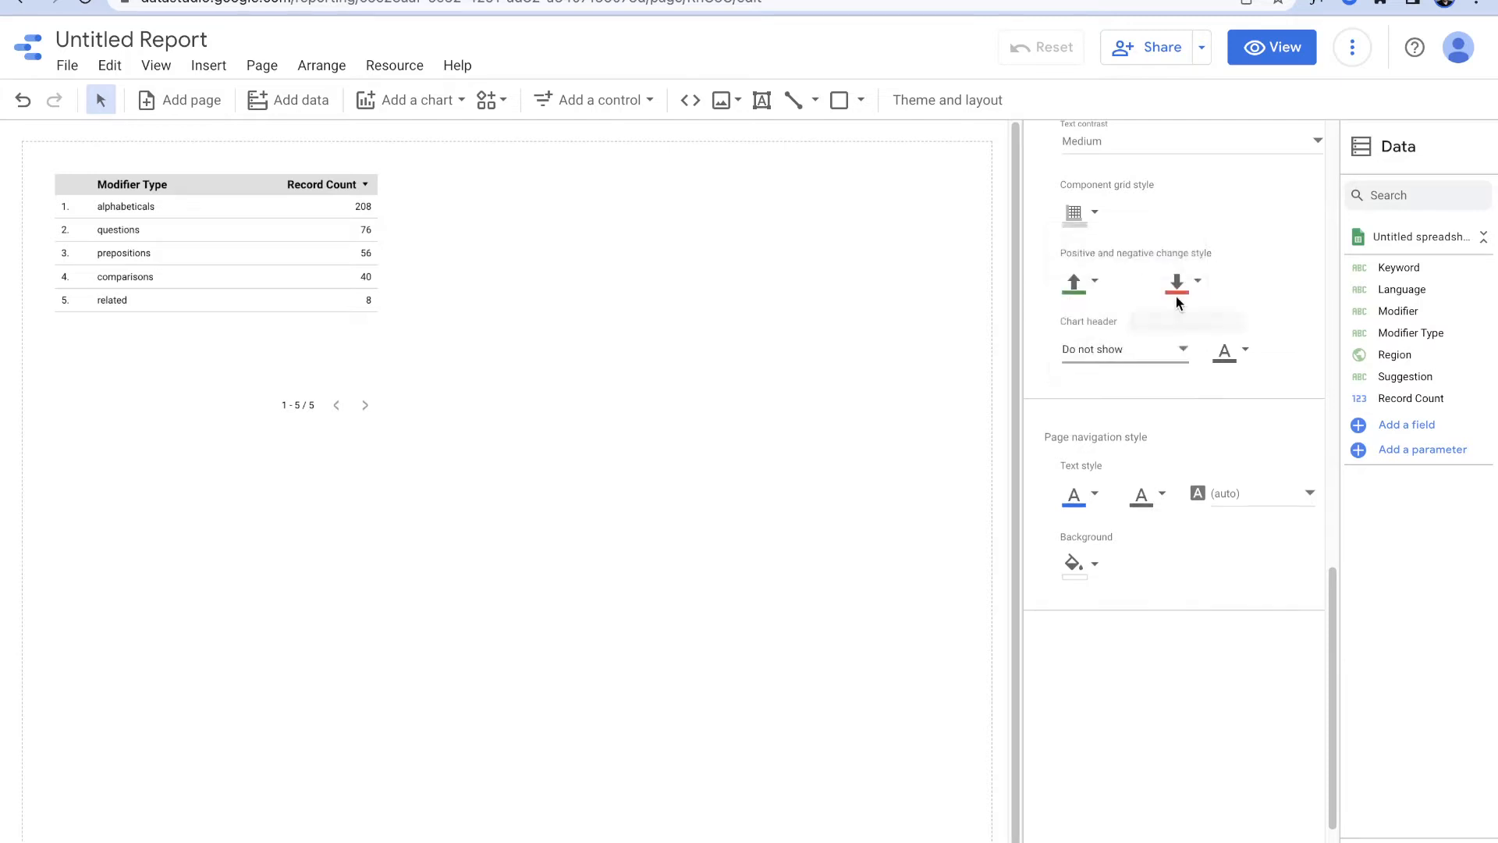
Step: Move the Modifier Type table away from the page's upper-left corner to the upper middle of the canvas
click(839, 441)
click(306, 322)
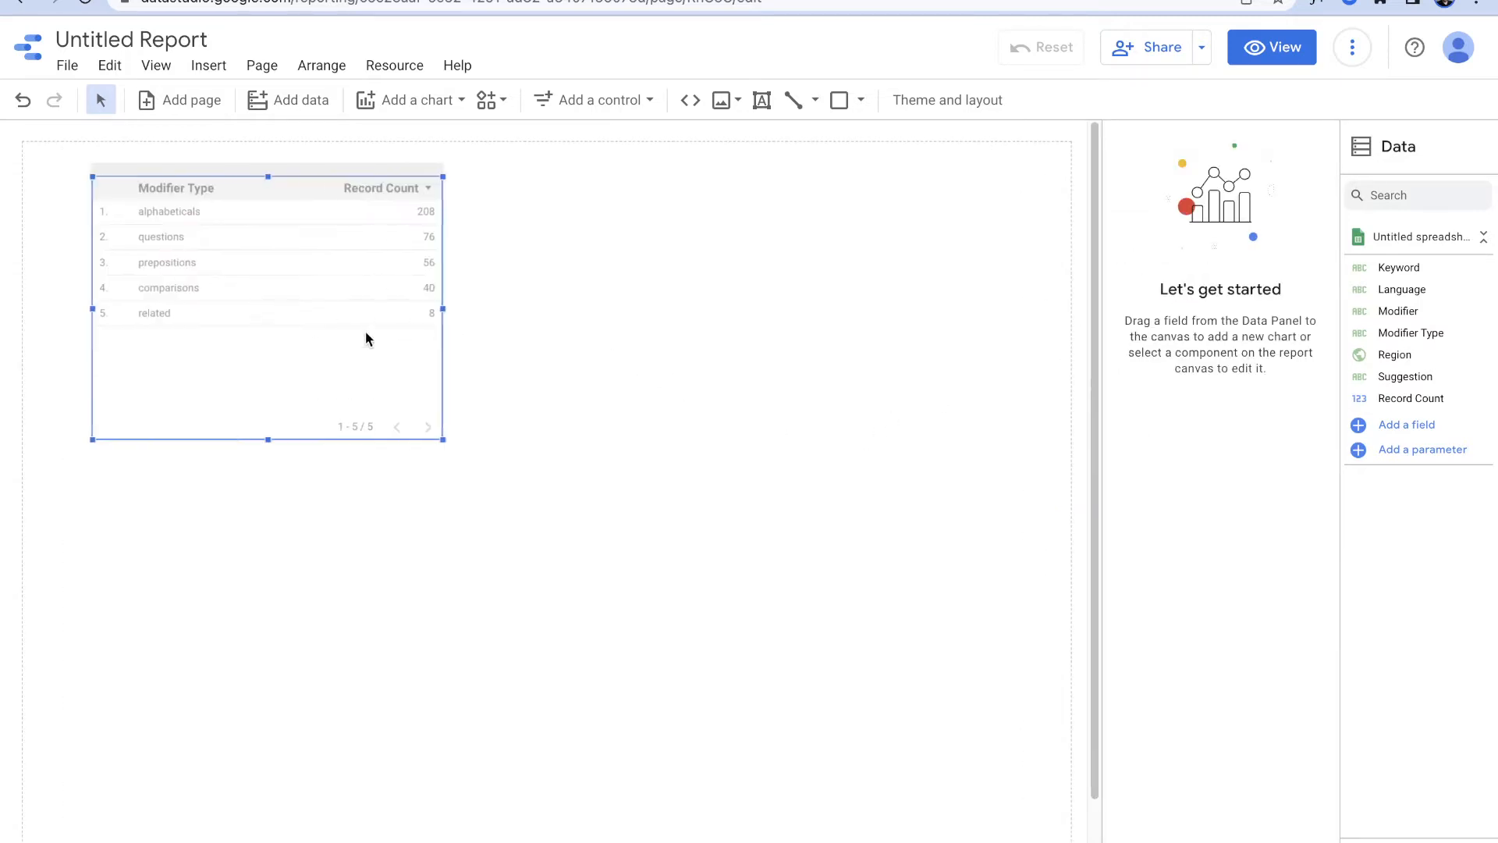
drag(365, 331, 704, 371)
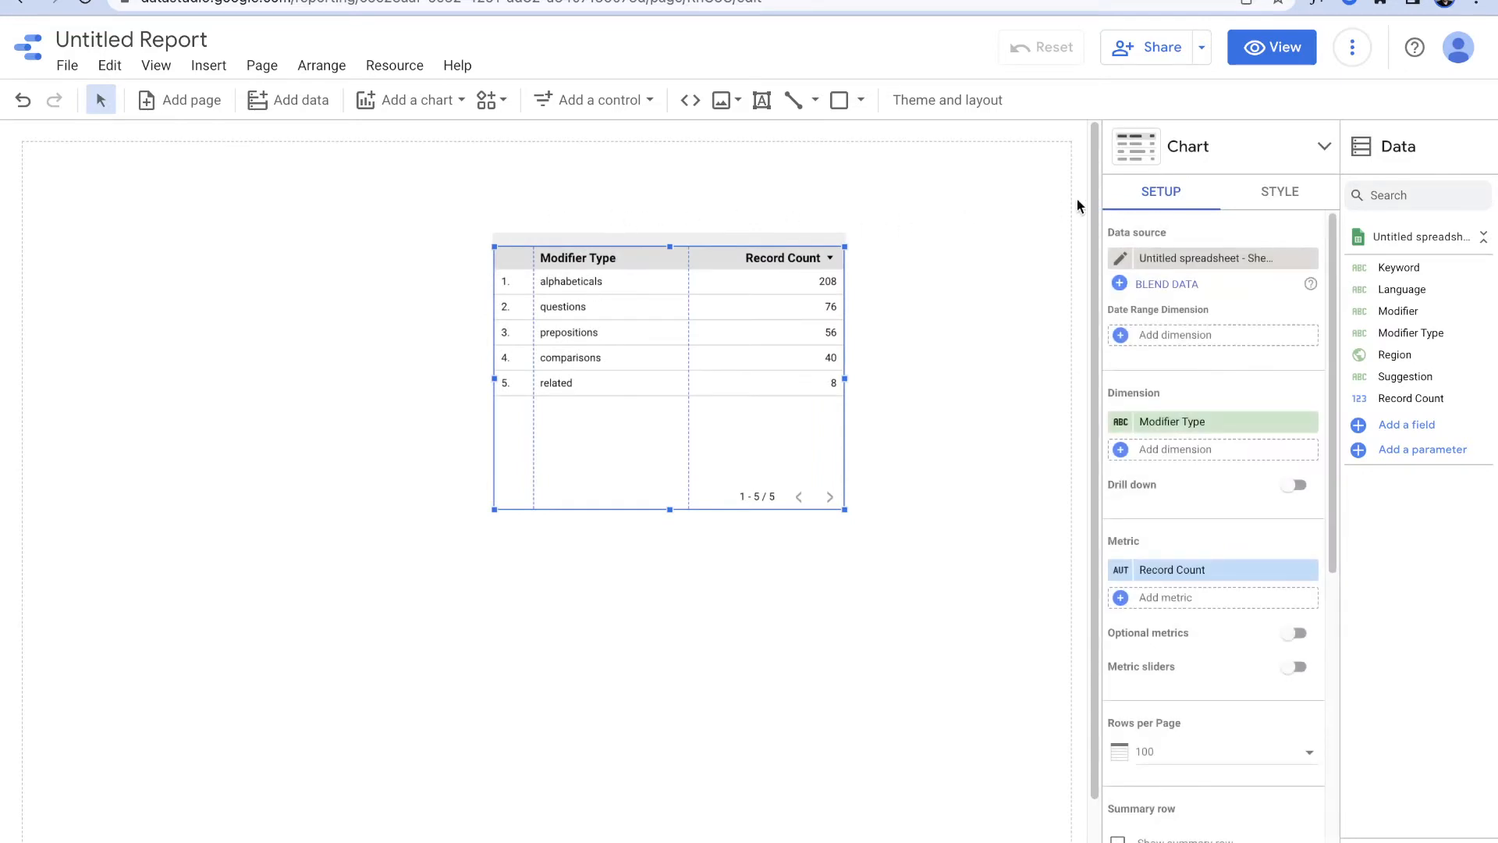
Step: Change the theme's report background to the very light gray next to white in the palette
click(972, 101)
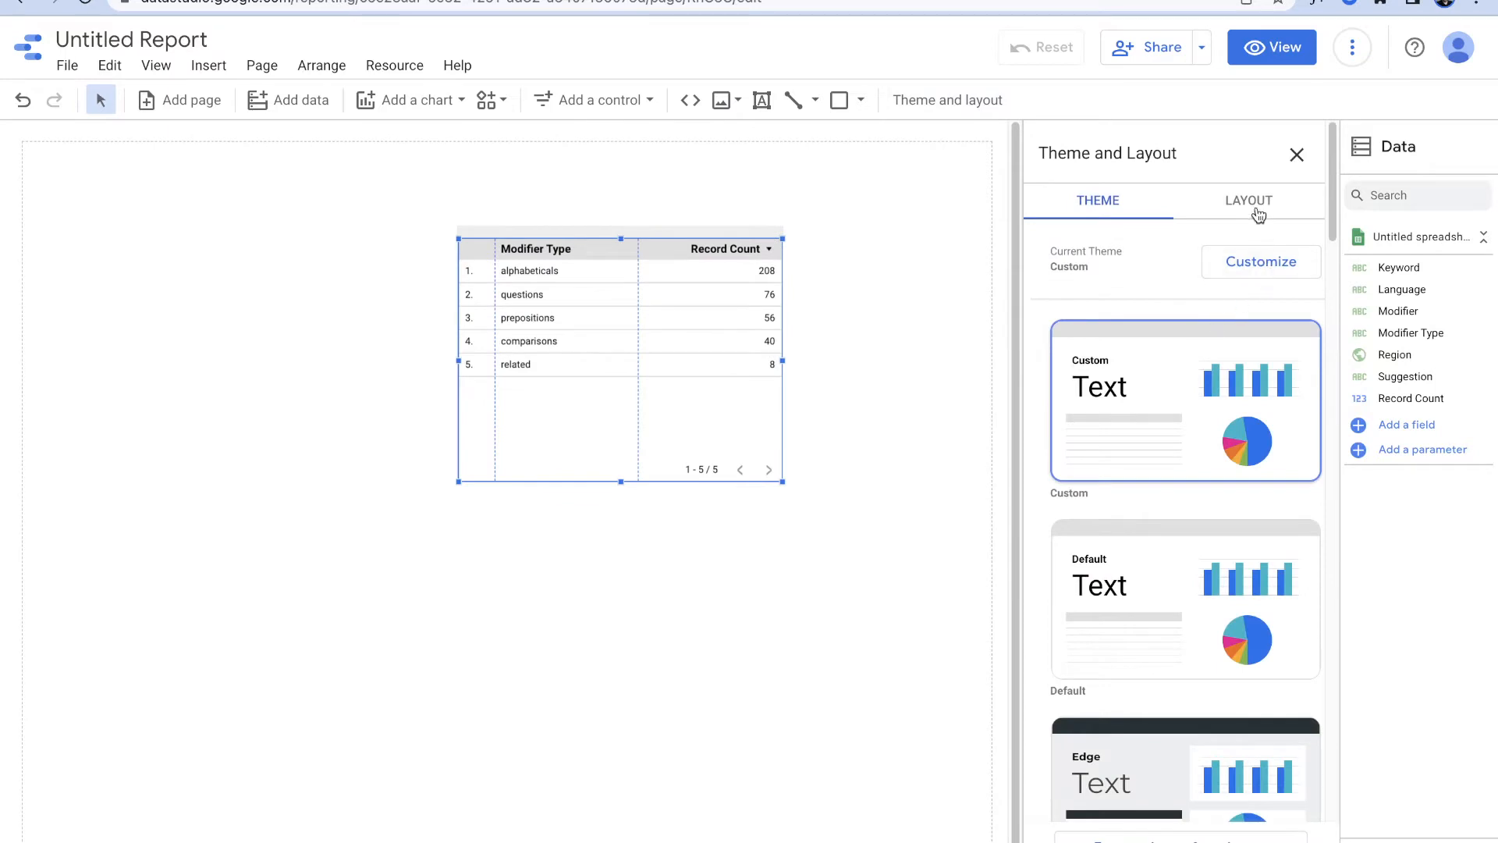
click(1275, 263)
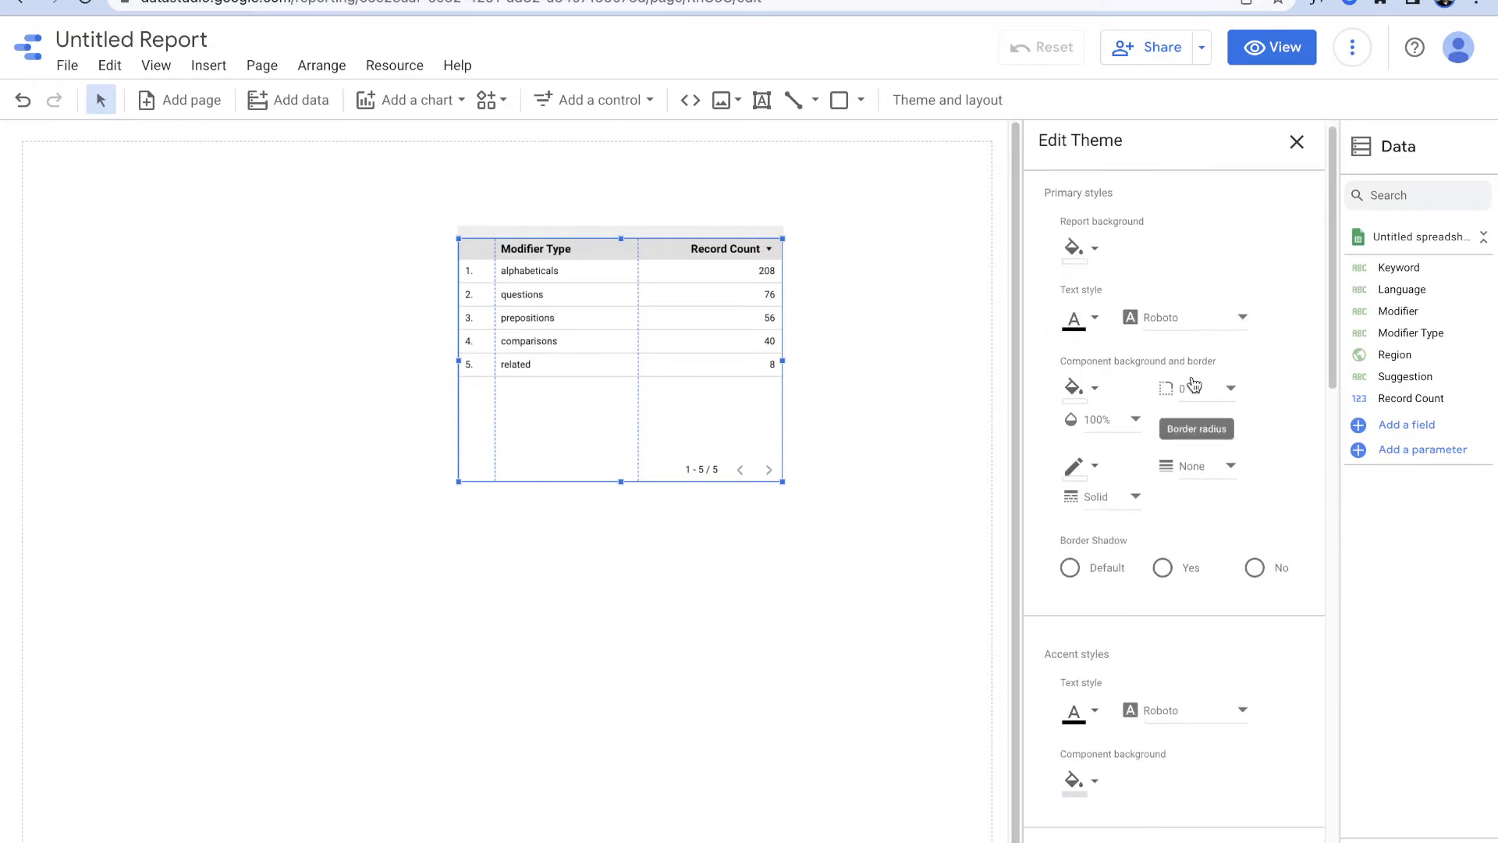
click(1080, 392)
click(1087, 396)
click(1076, 248)
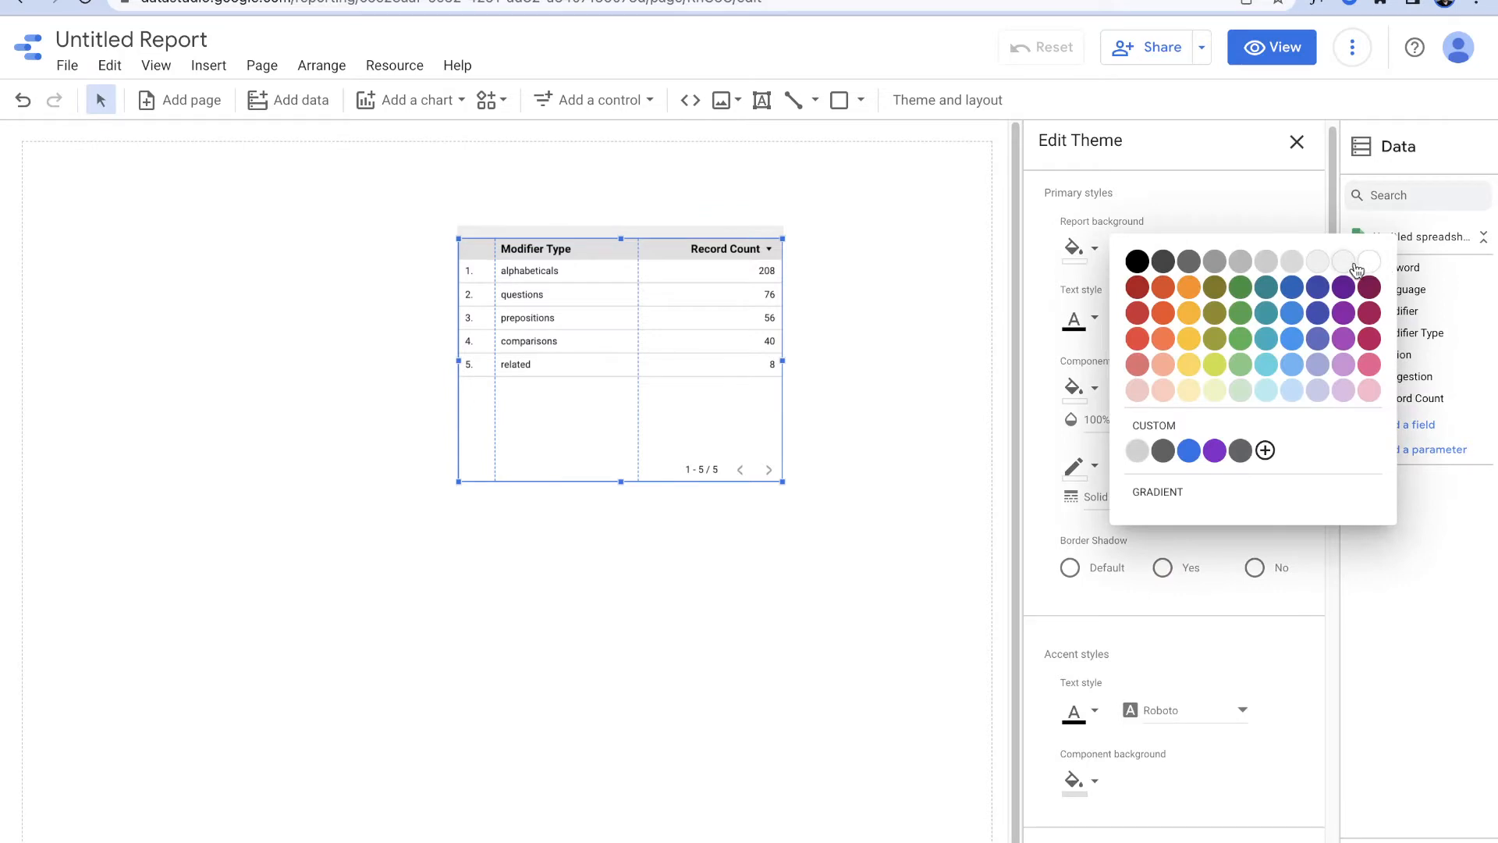
click(1353, 265)
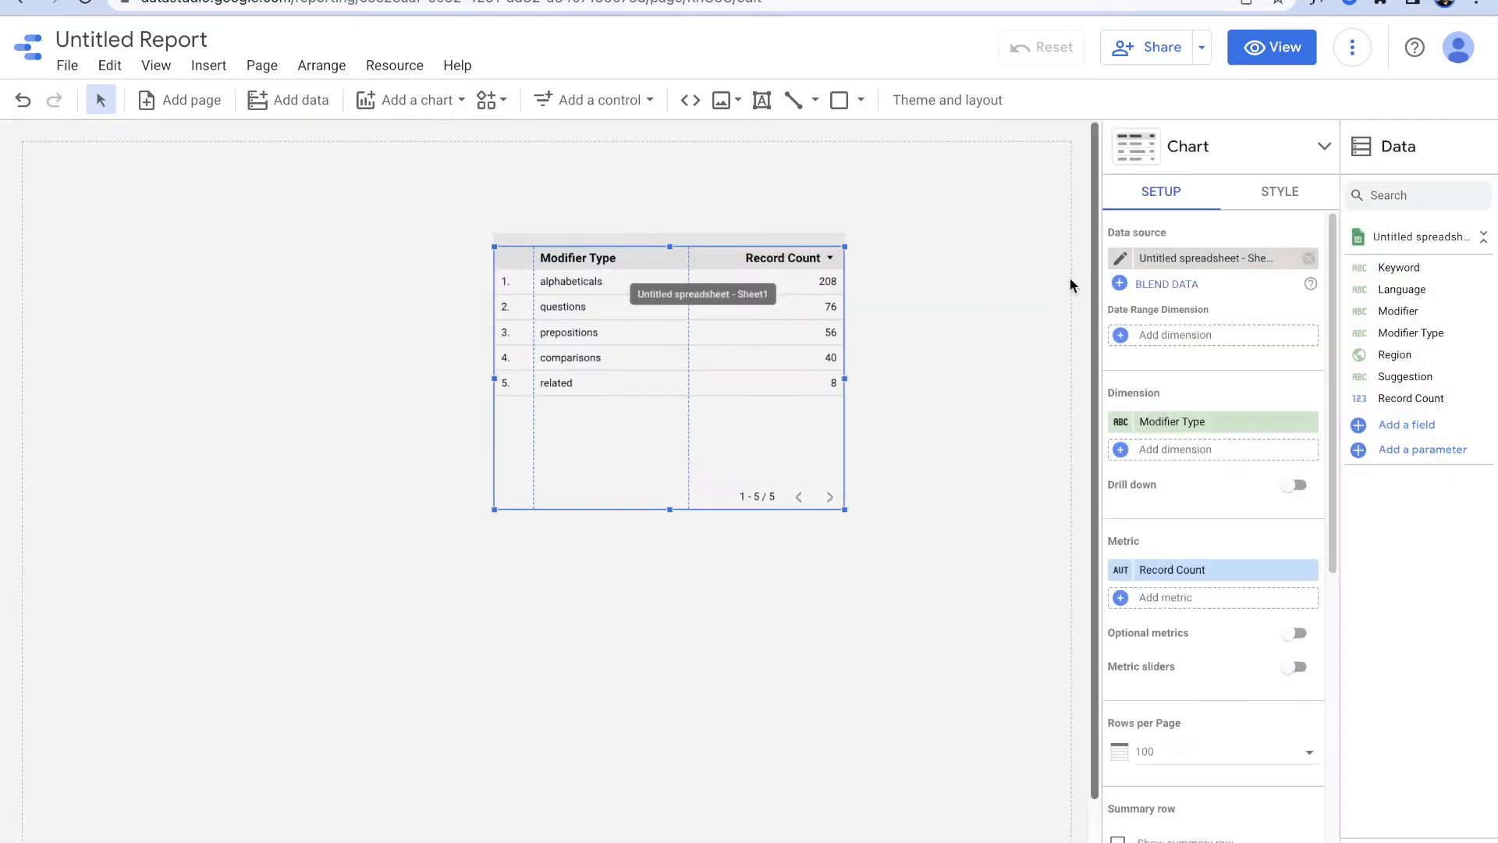
click(883, 287)
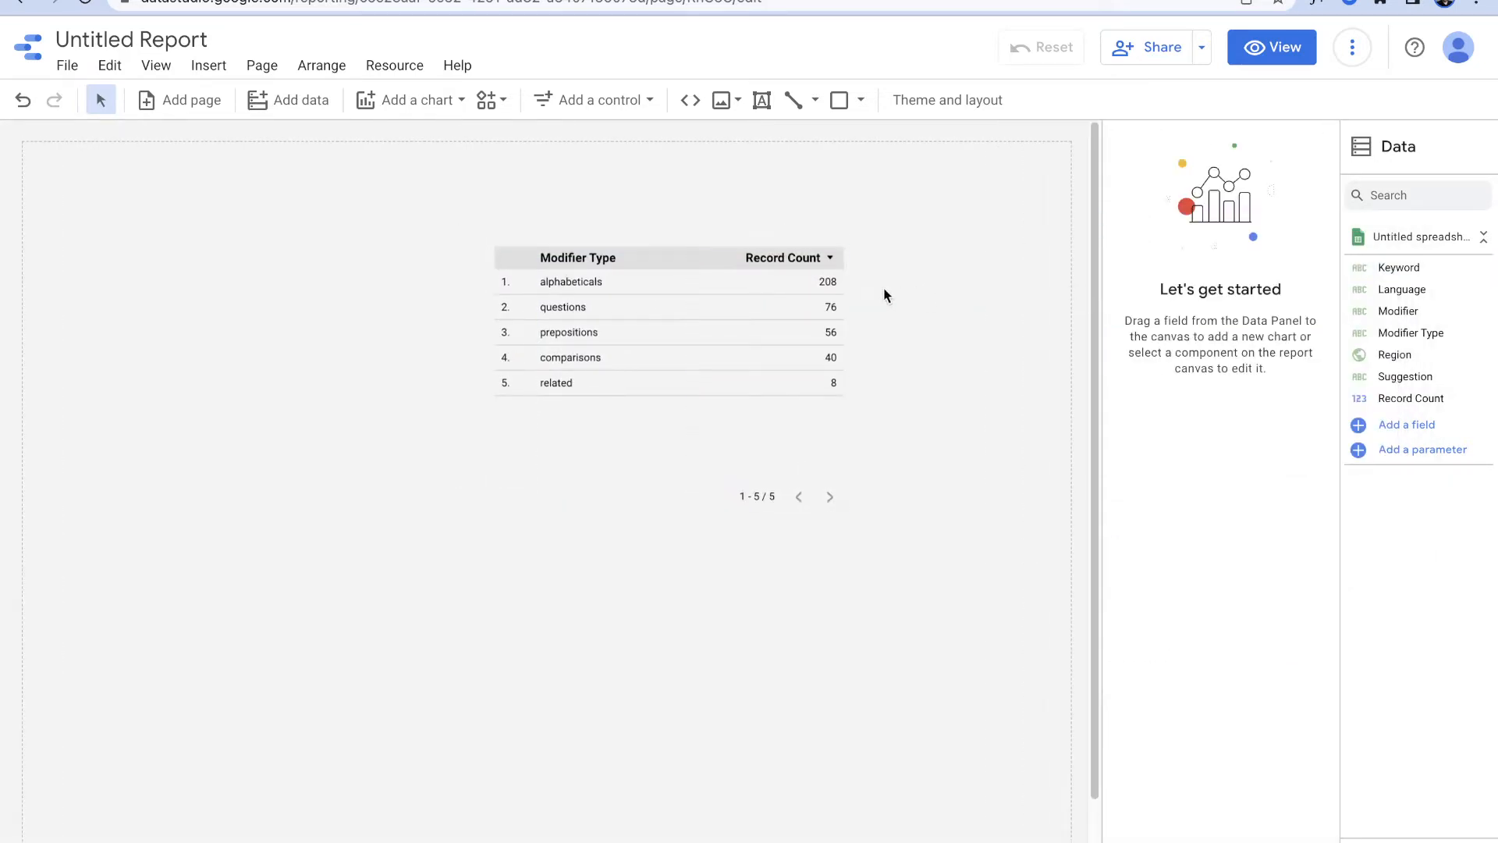
Step: Draw a rectangle, align it to the page's upper-left corner and enlarge it to about a quarter of the page width
click(859, 102)
click(906, 142)
drag(40, 212, 163, 405)
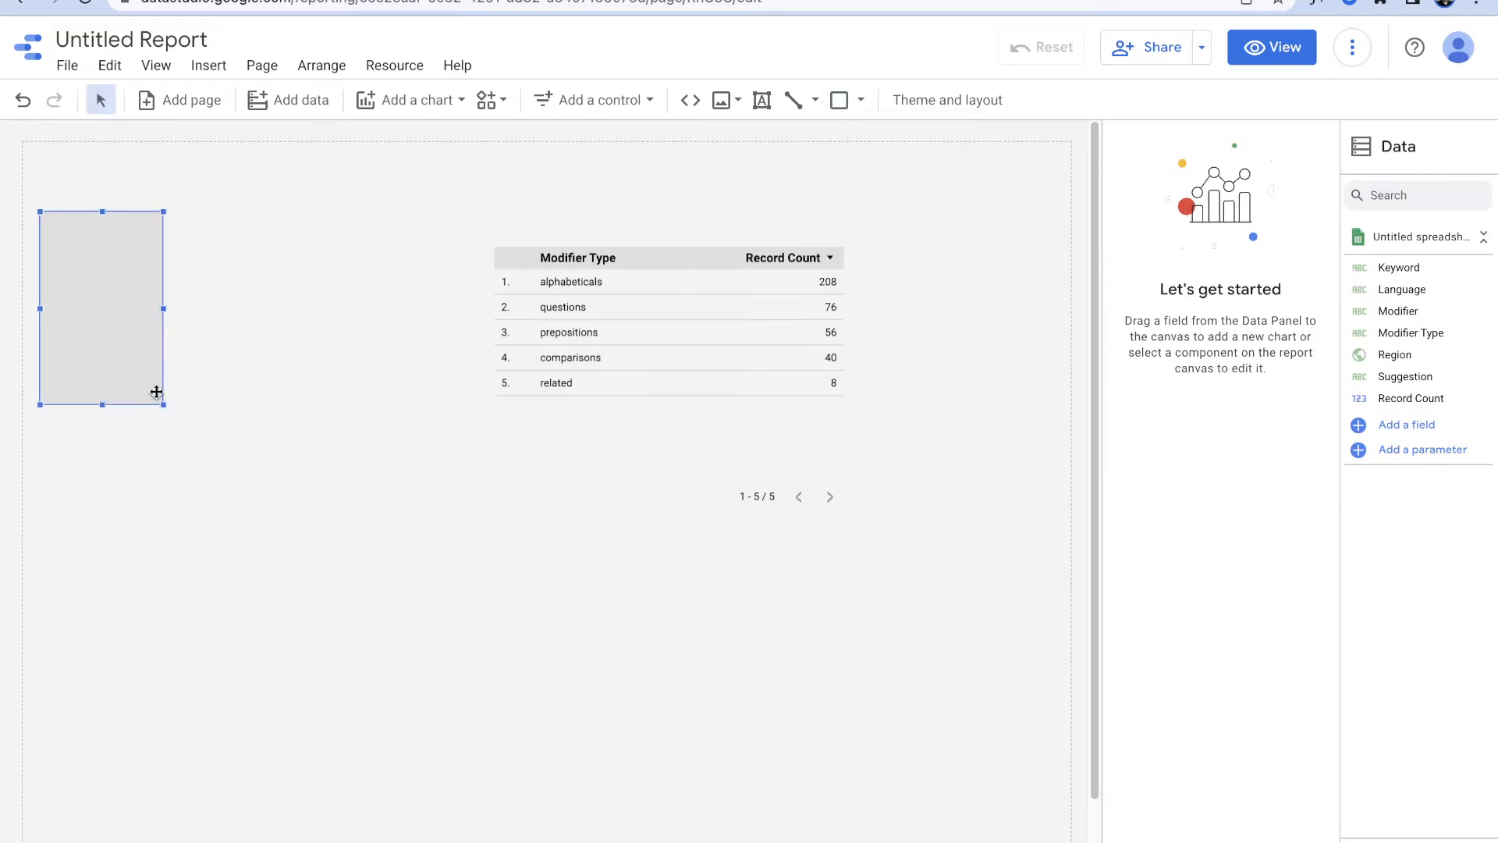
drag(130, 328, 112, 255)
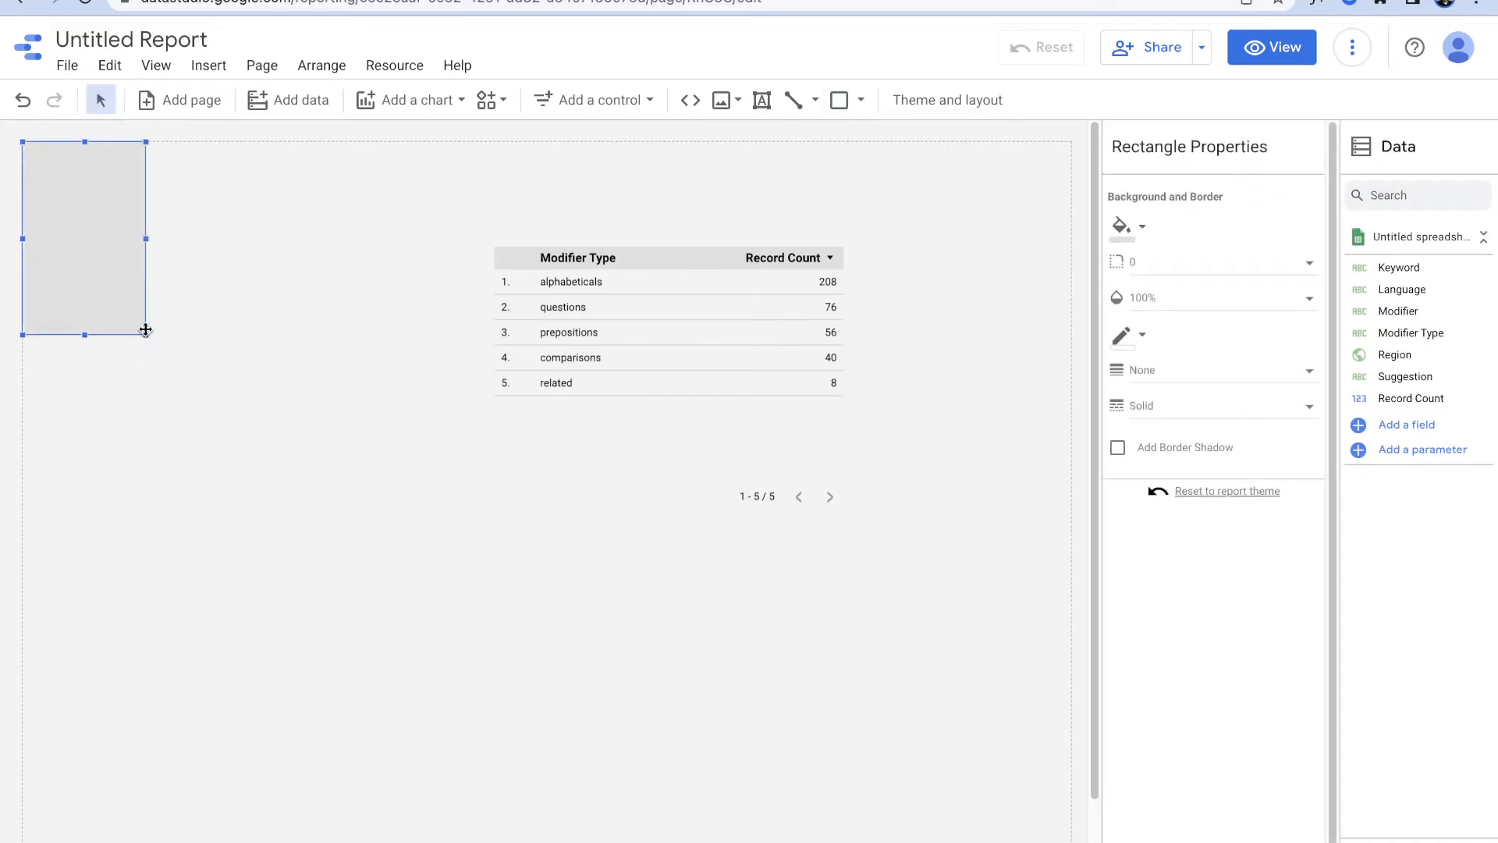
drag(149, 337, 302, 630)
click(420, 449)
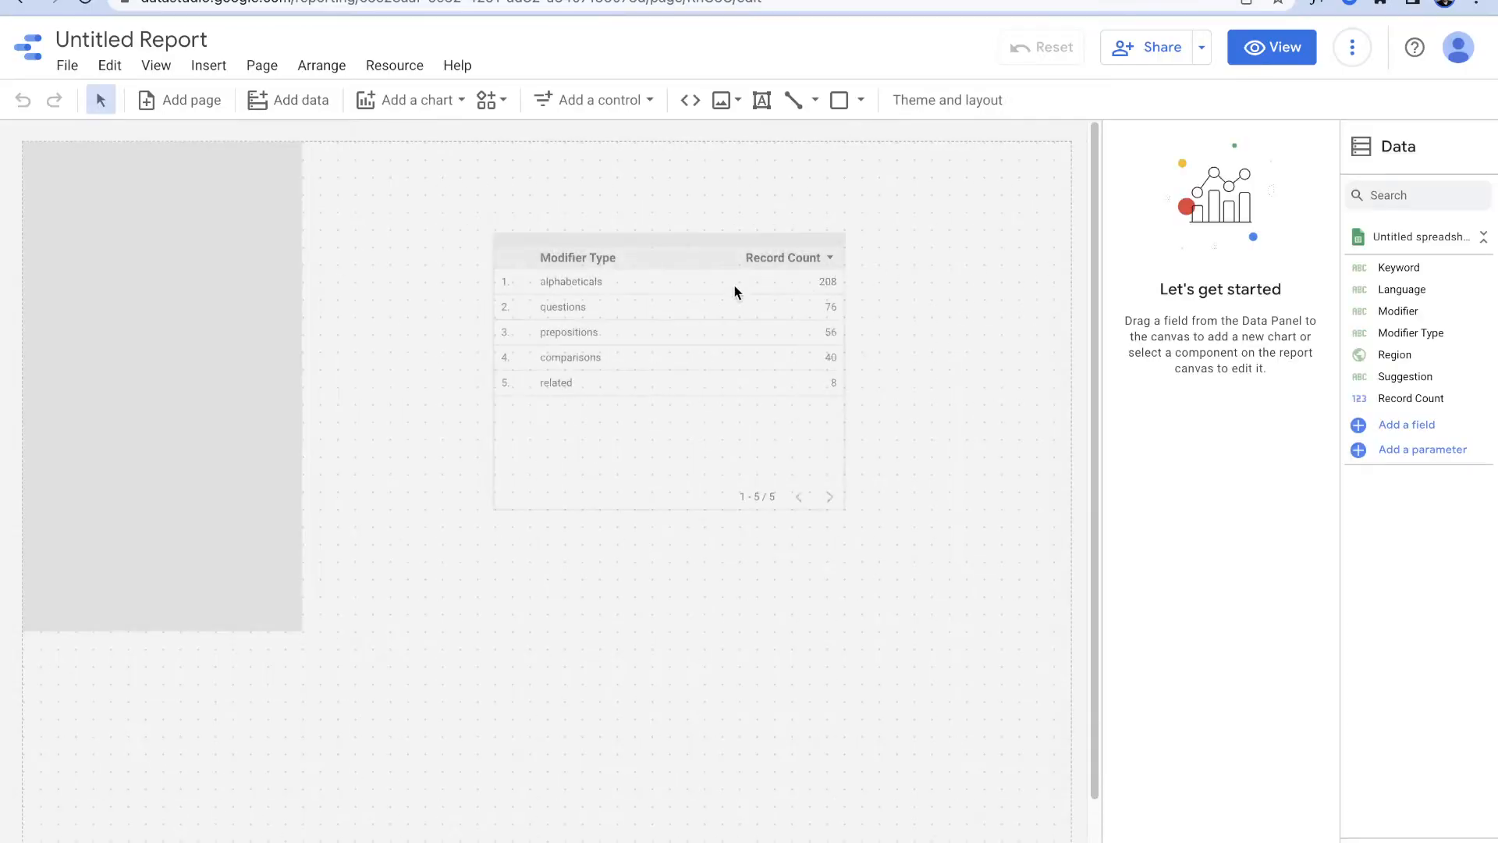
Step: Extend the gray rectangle down the page and widen it slightly to form a full-height sidebar
scroll(378, 585, down, 1)
click(284, 533)
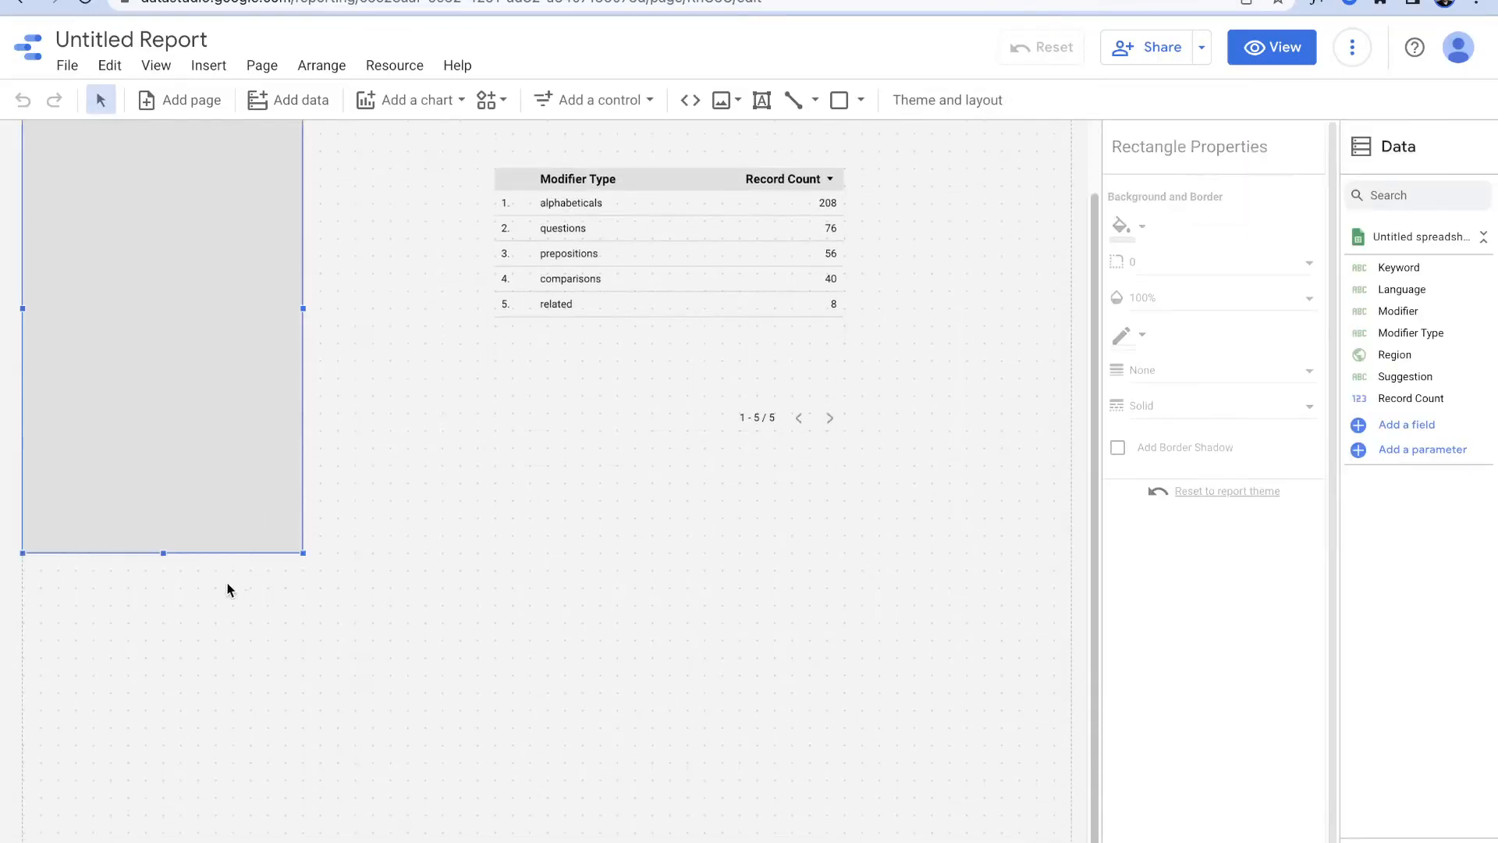
drag(161, 554, 144, 839)
scroll(326, 552, up, 1)
drag(303, 536, 321, 533)
Step: Move the Modifier Type table closer to the sidebar and widen it by about half
click(627, 453)
drag(627, 453, 525, 419)
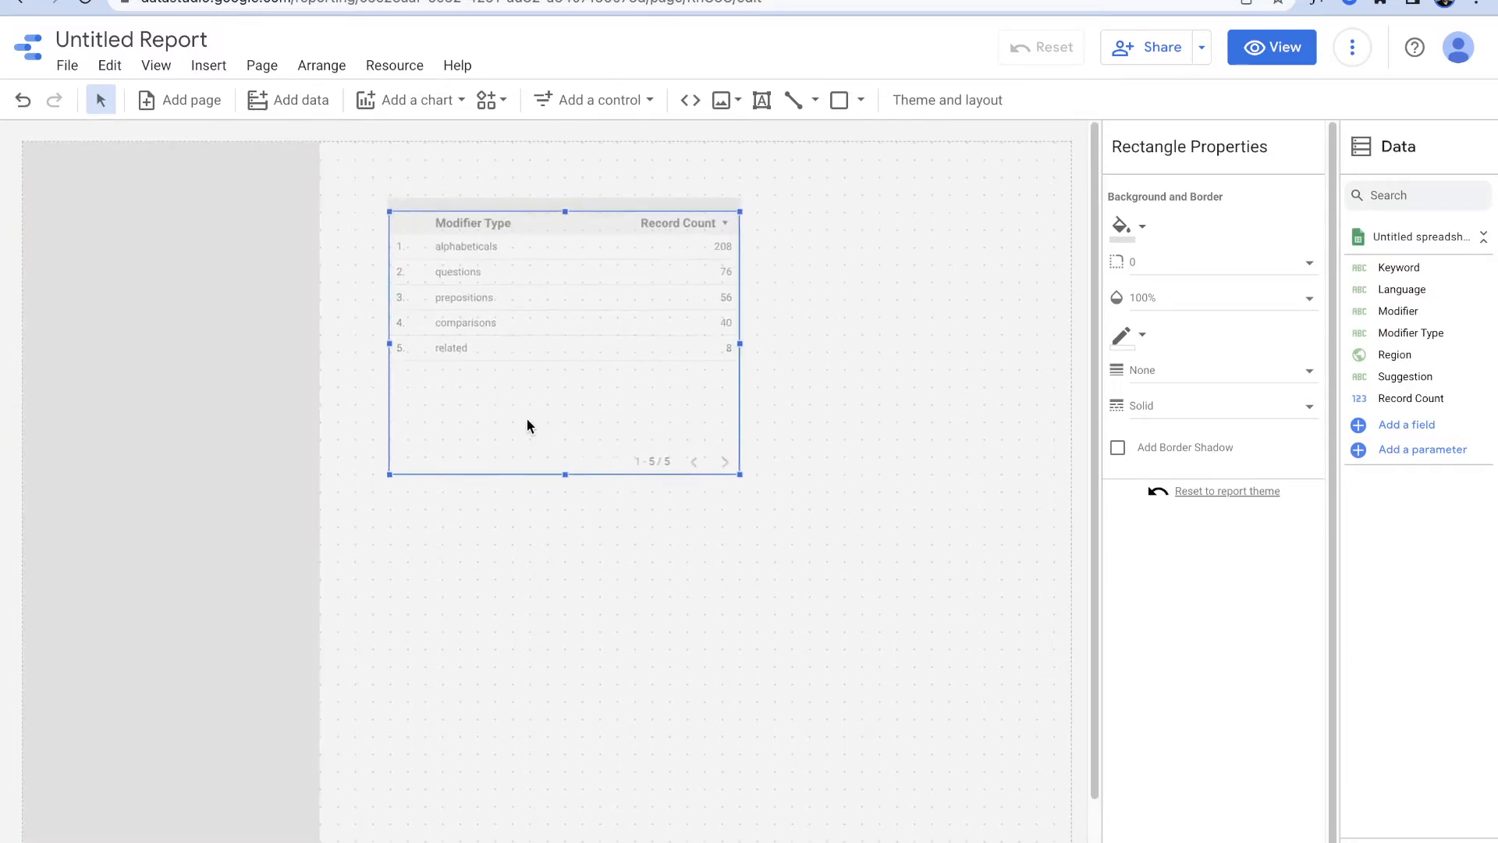
drag(739, 348, 912, 337)
drag(766, 445, 786, 461)
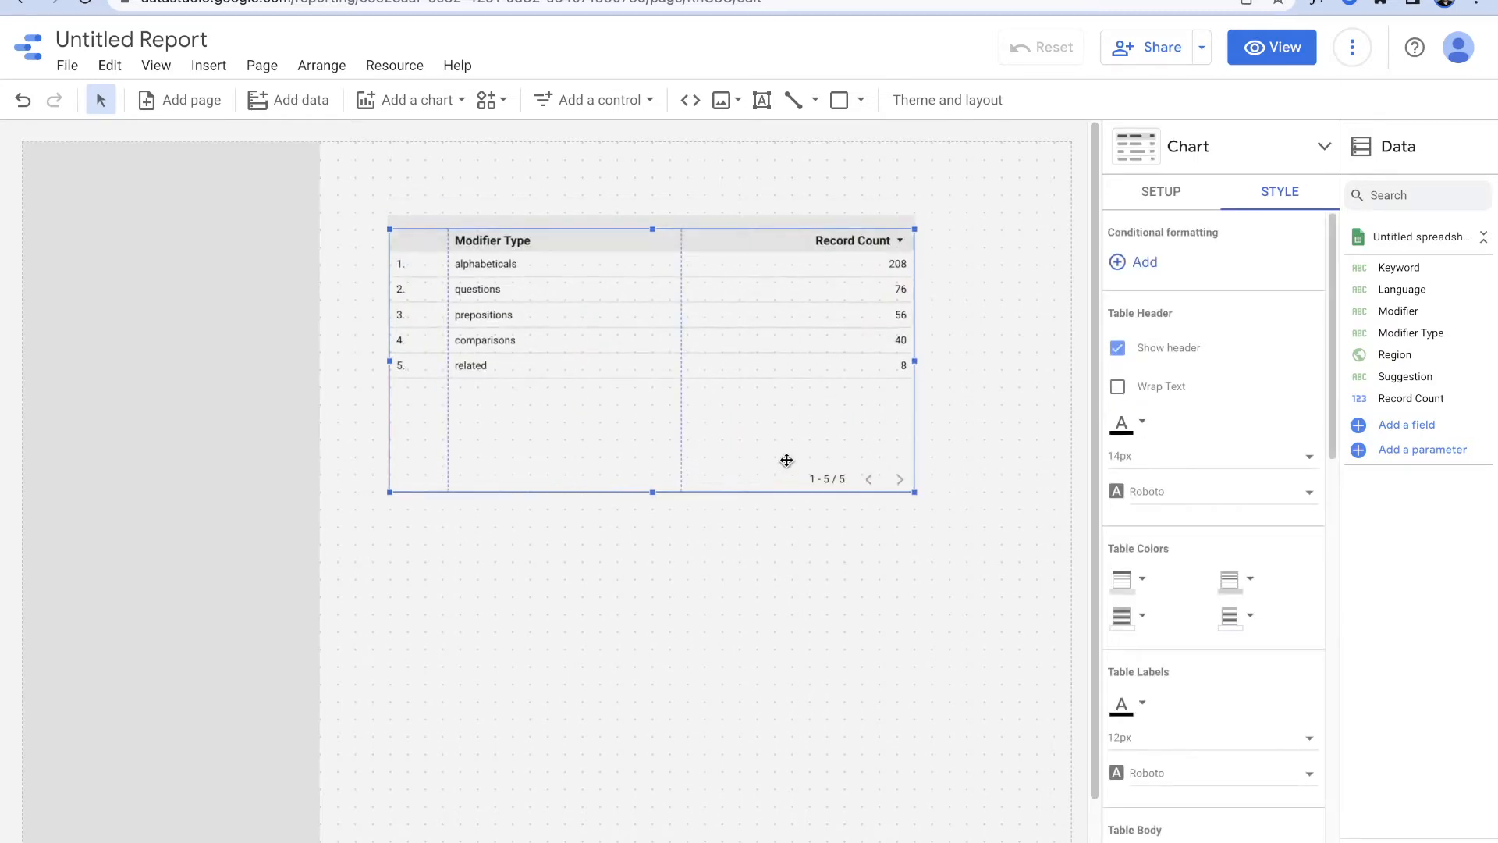
Step: Replace the table's Modifier Type dimension with Suggestion and remove the Record Count metric
click(1169, 204)
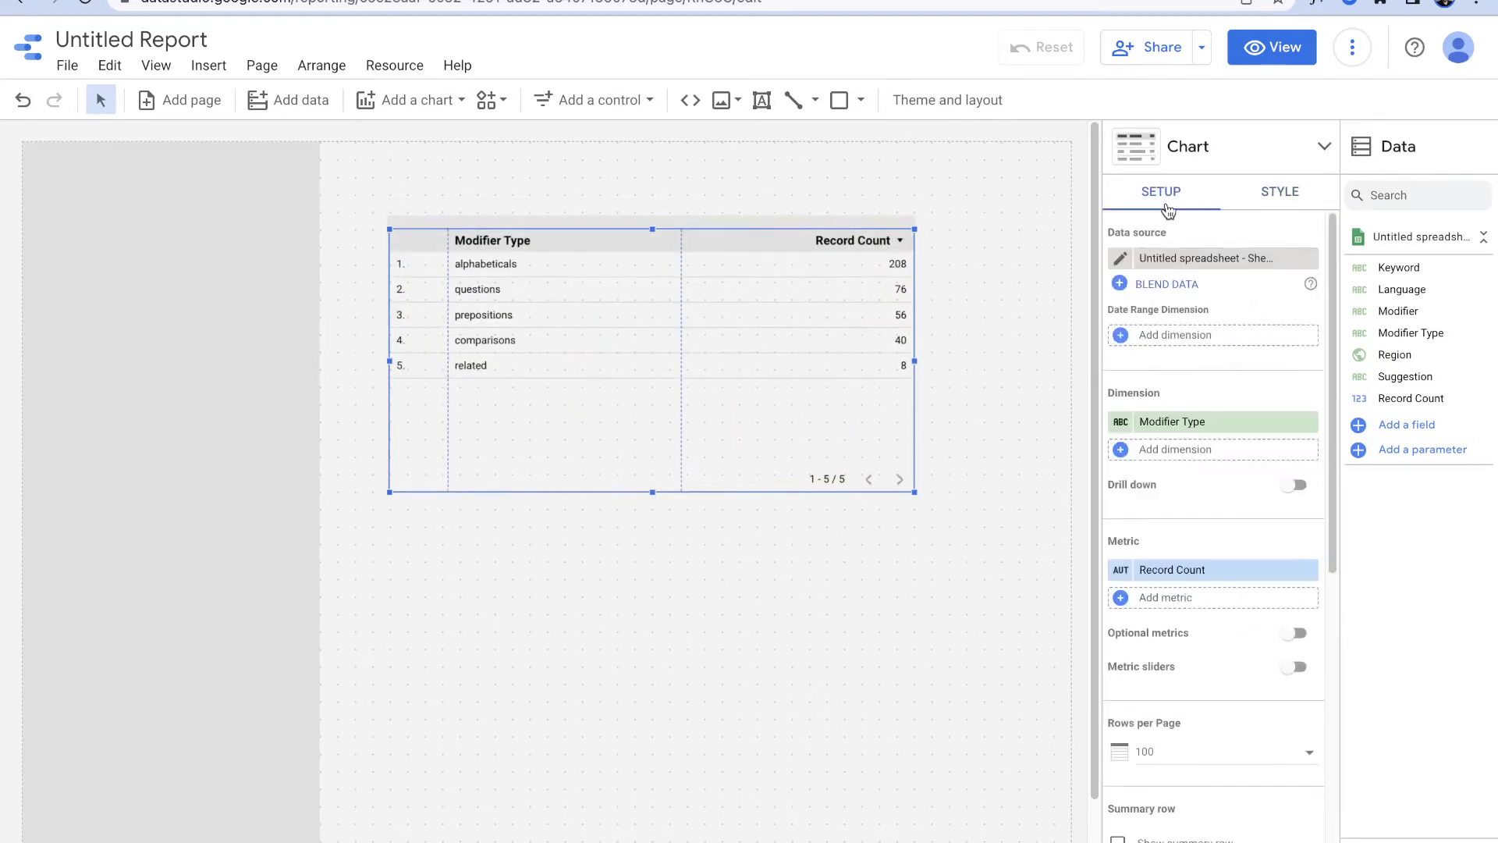
click(1172, 430)
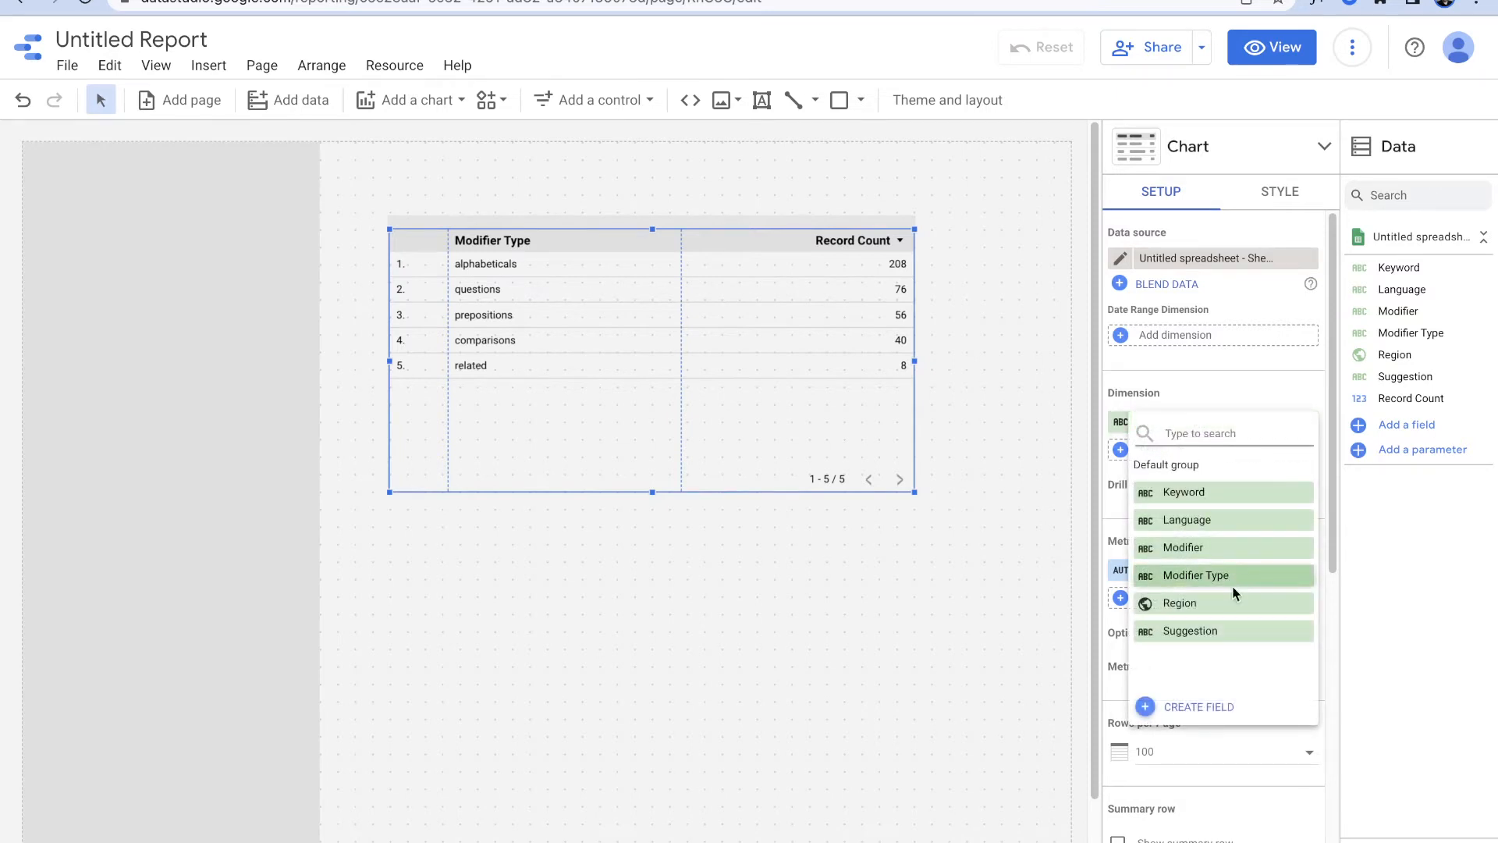
click(1225, 632)
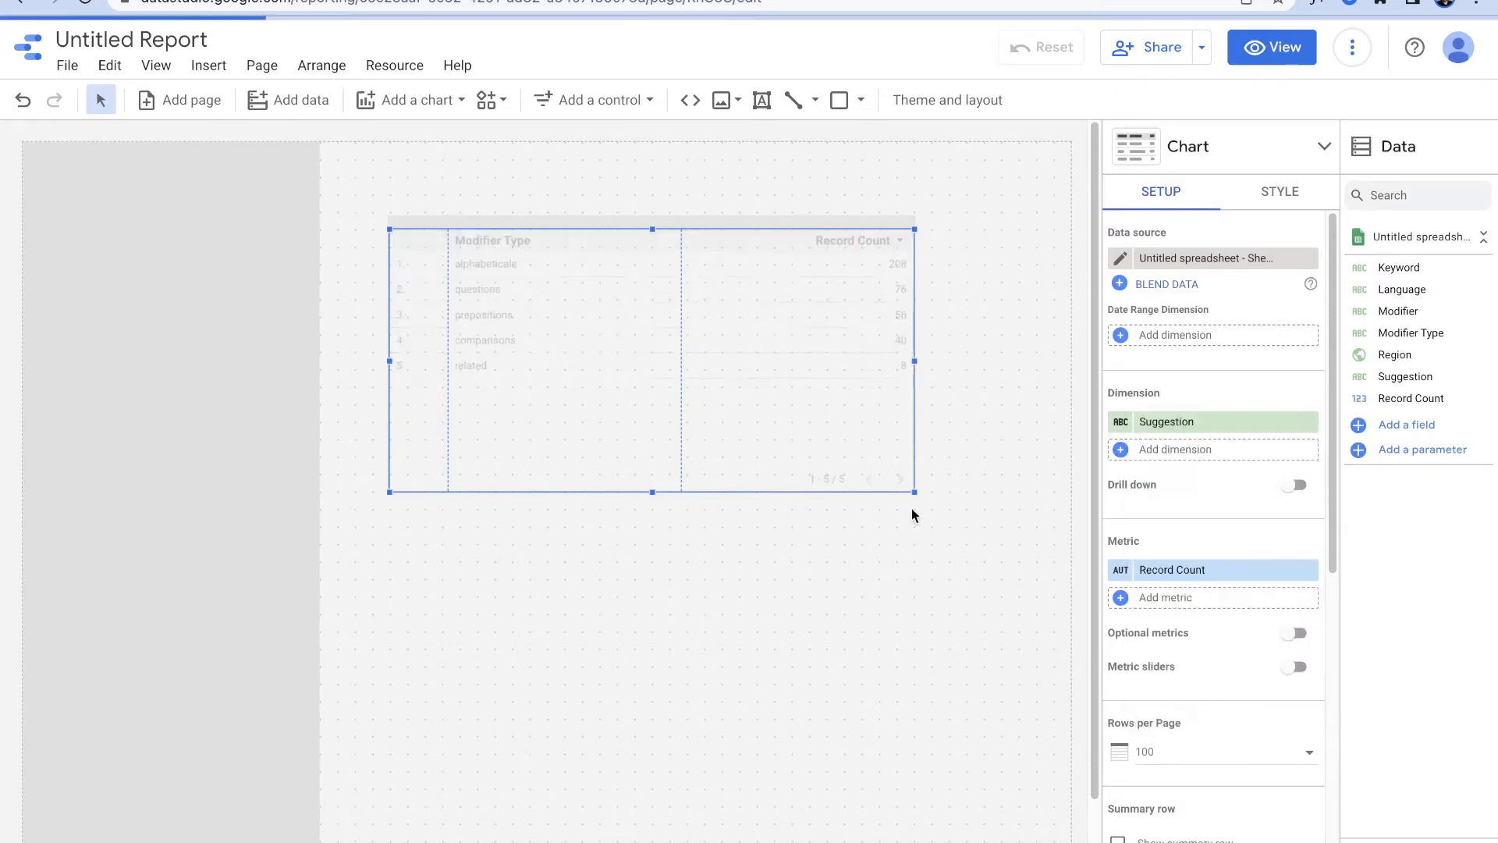
scroll(515, 297, down, 10)
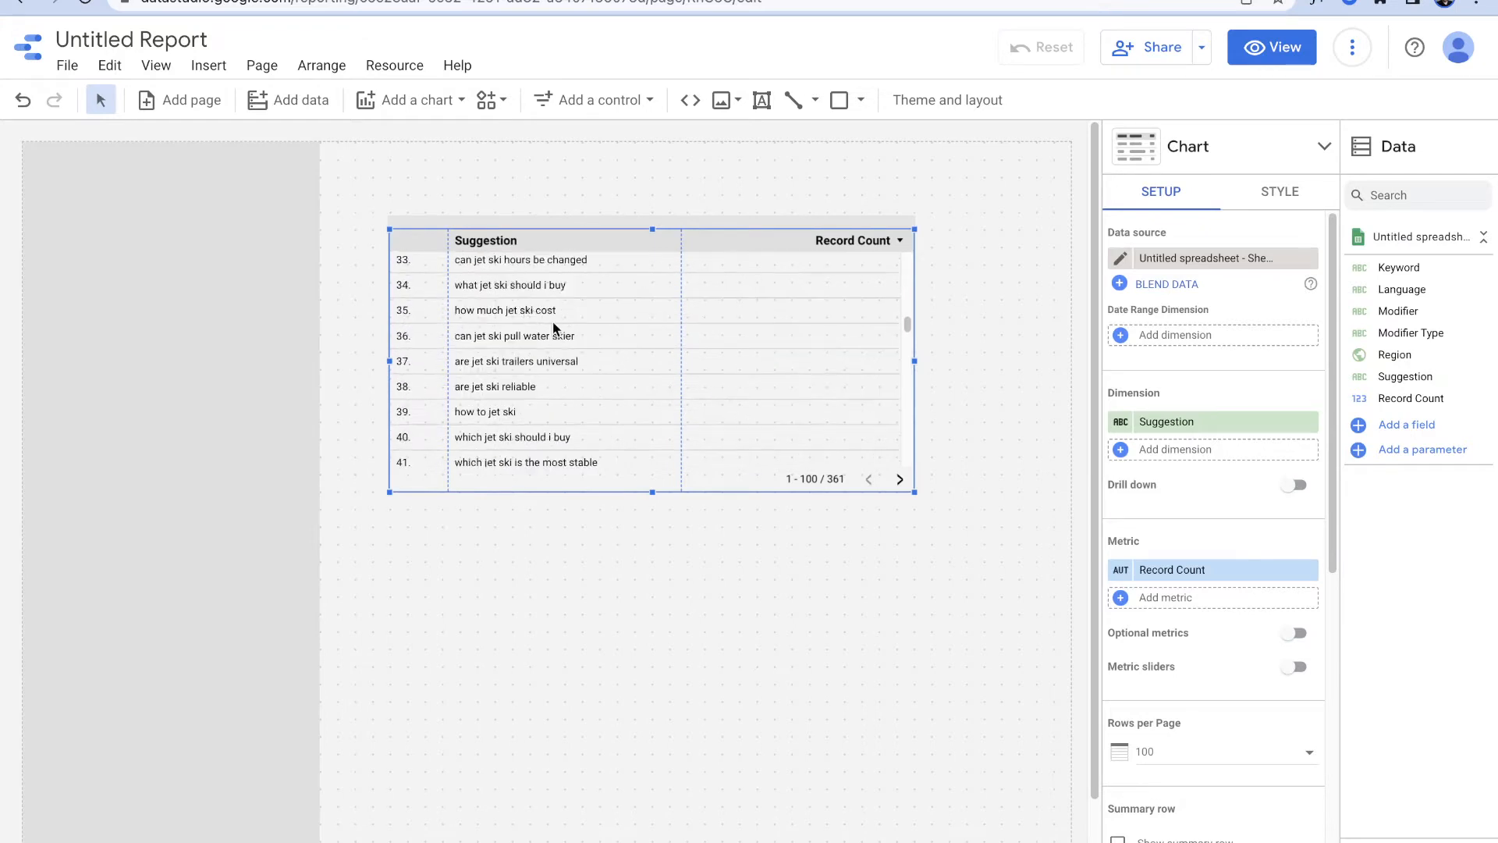
click(1305, 570)
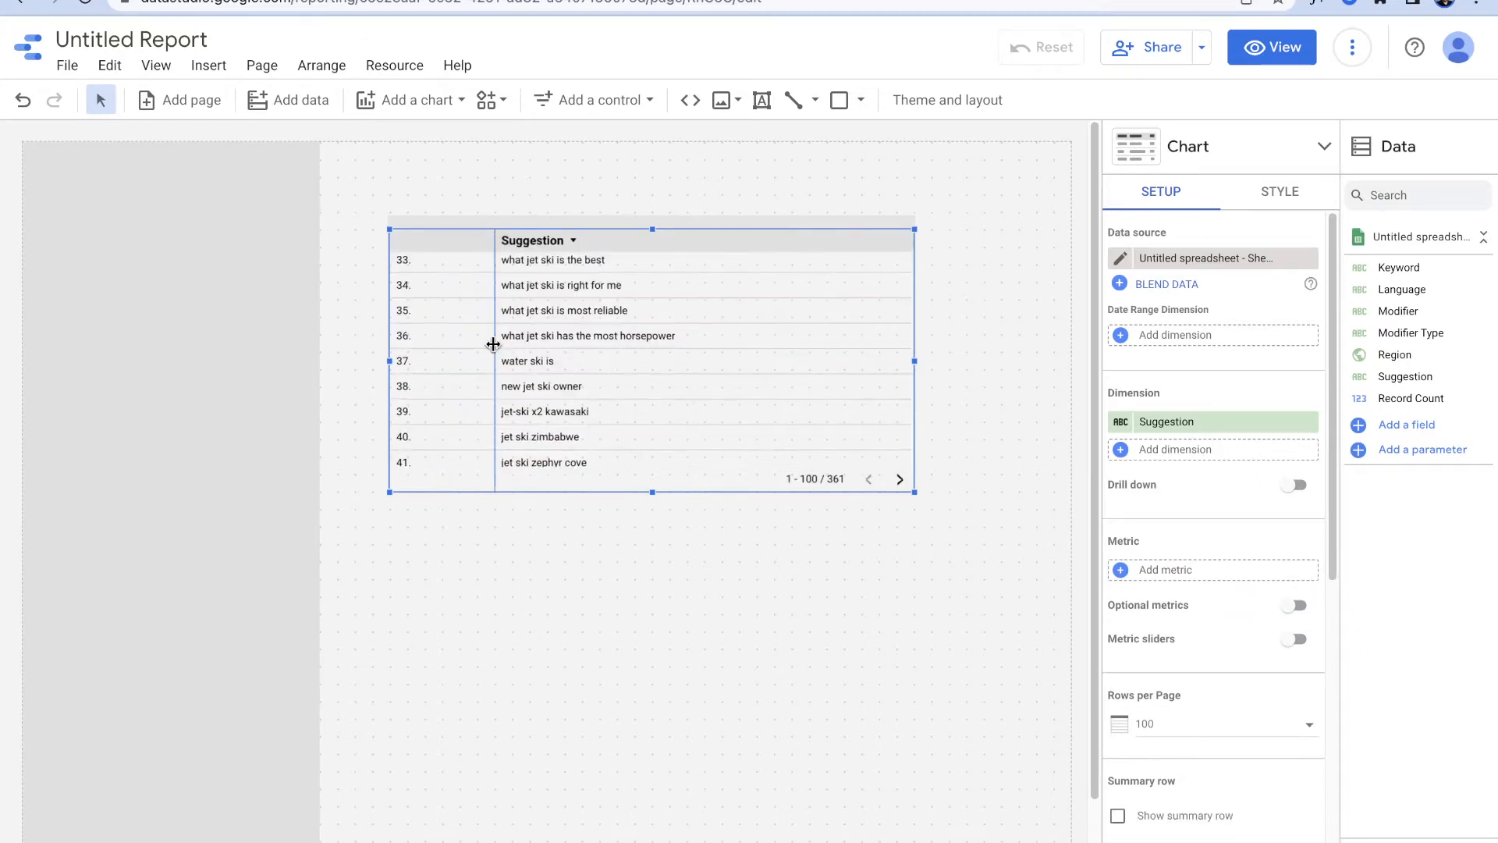
Step: Narrow the table's row-number column and shift the table right to center it beside the sidebar
drag(495, 341, 424, 373)
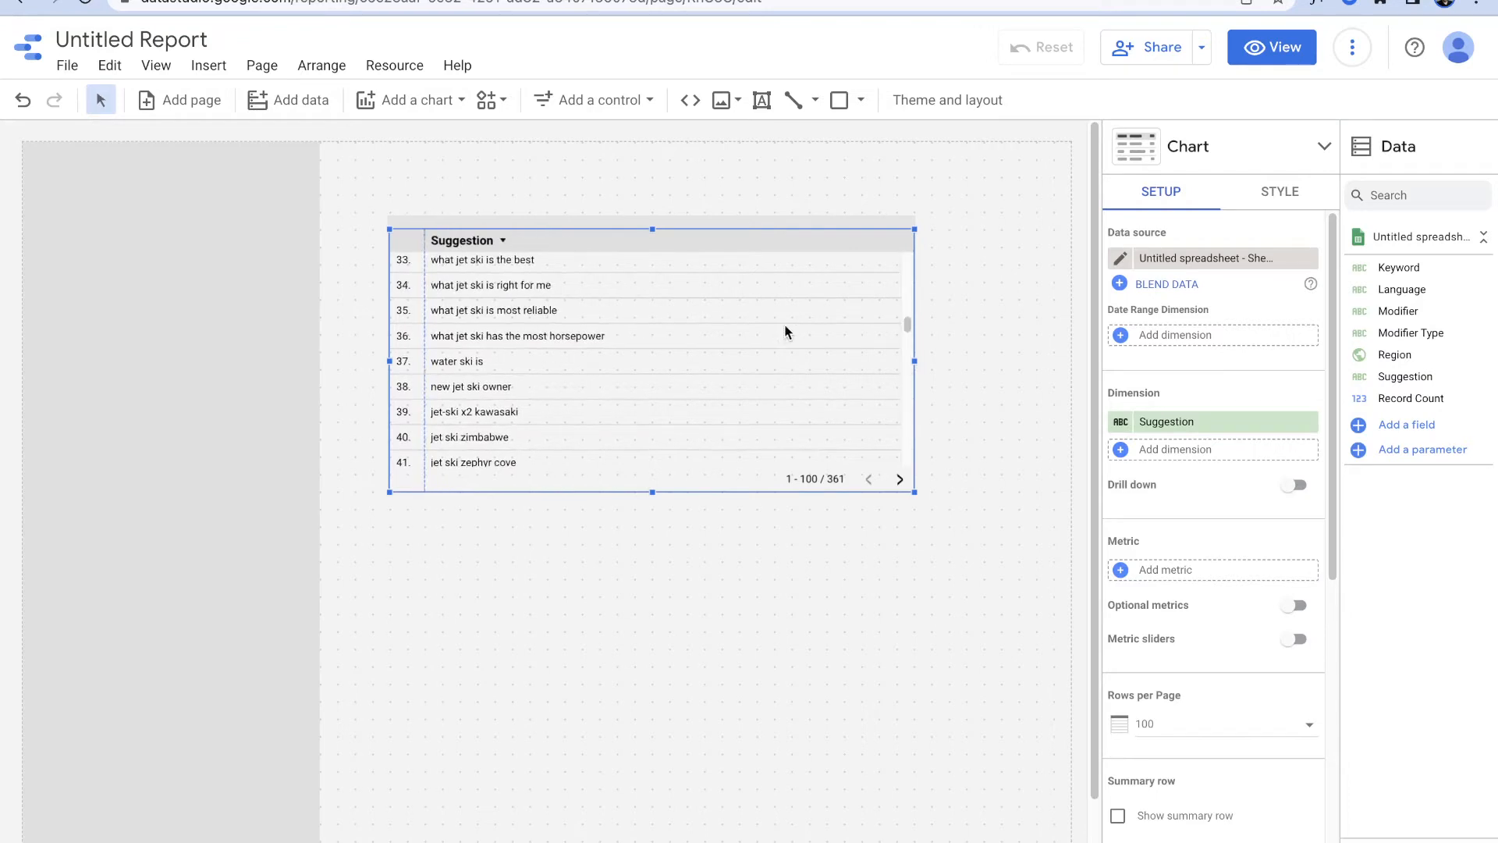
drag(835, 238, 889, 232)
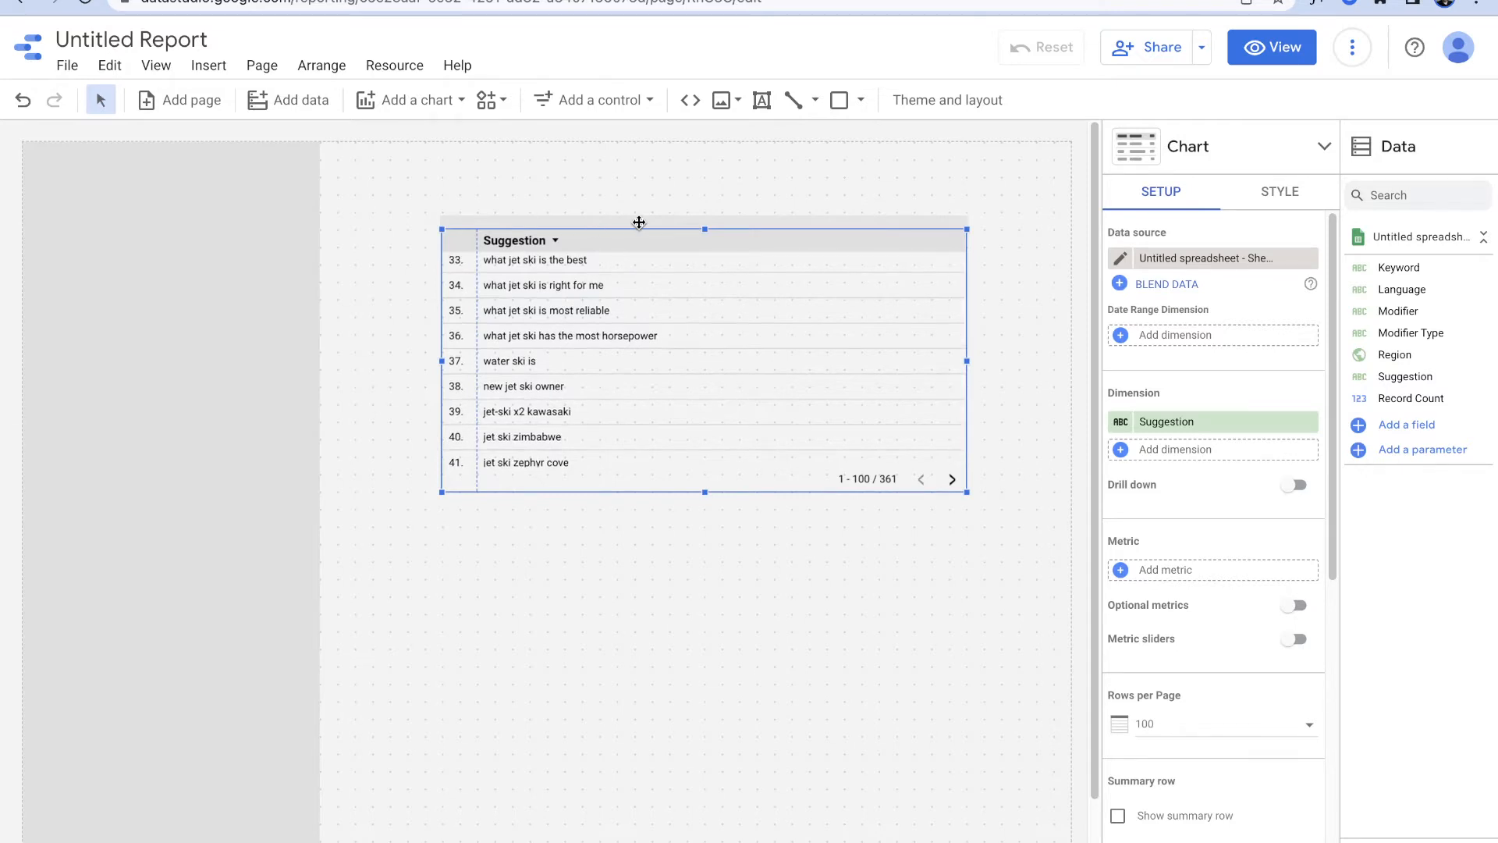
Step: Add a drop-down list control near the top of the gray sidebar and make it slightly taller
click(621, 100)
click(626, 99)
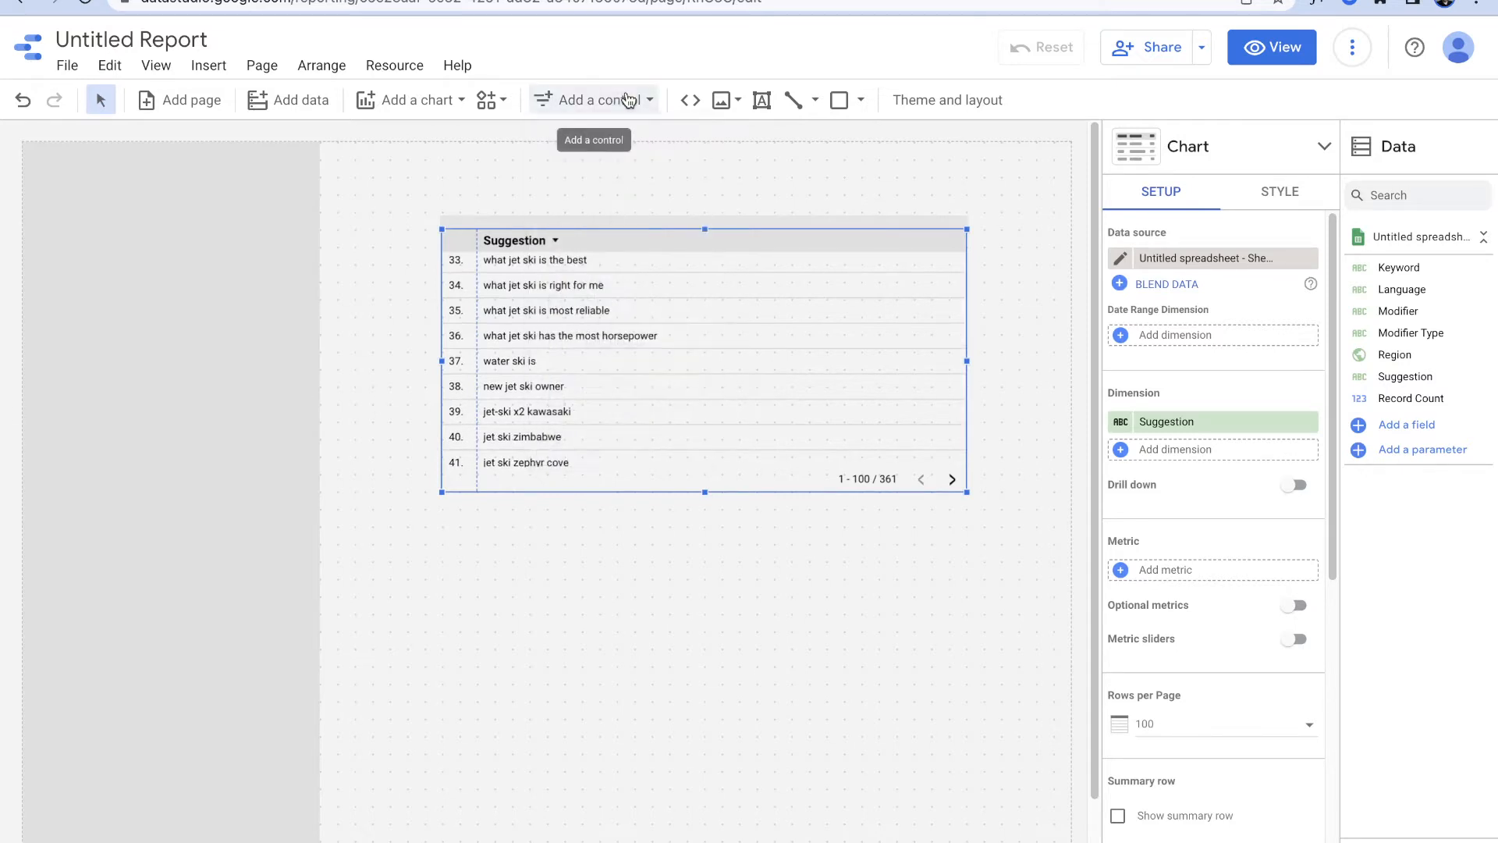
click(627, 99)
click(654, 147)
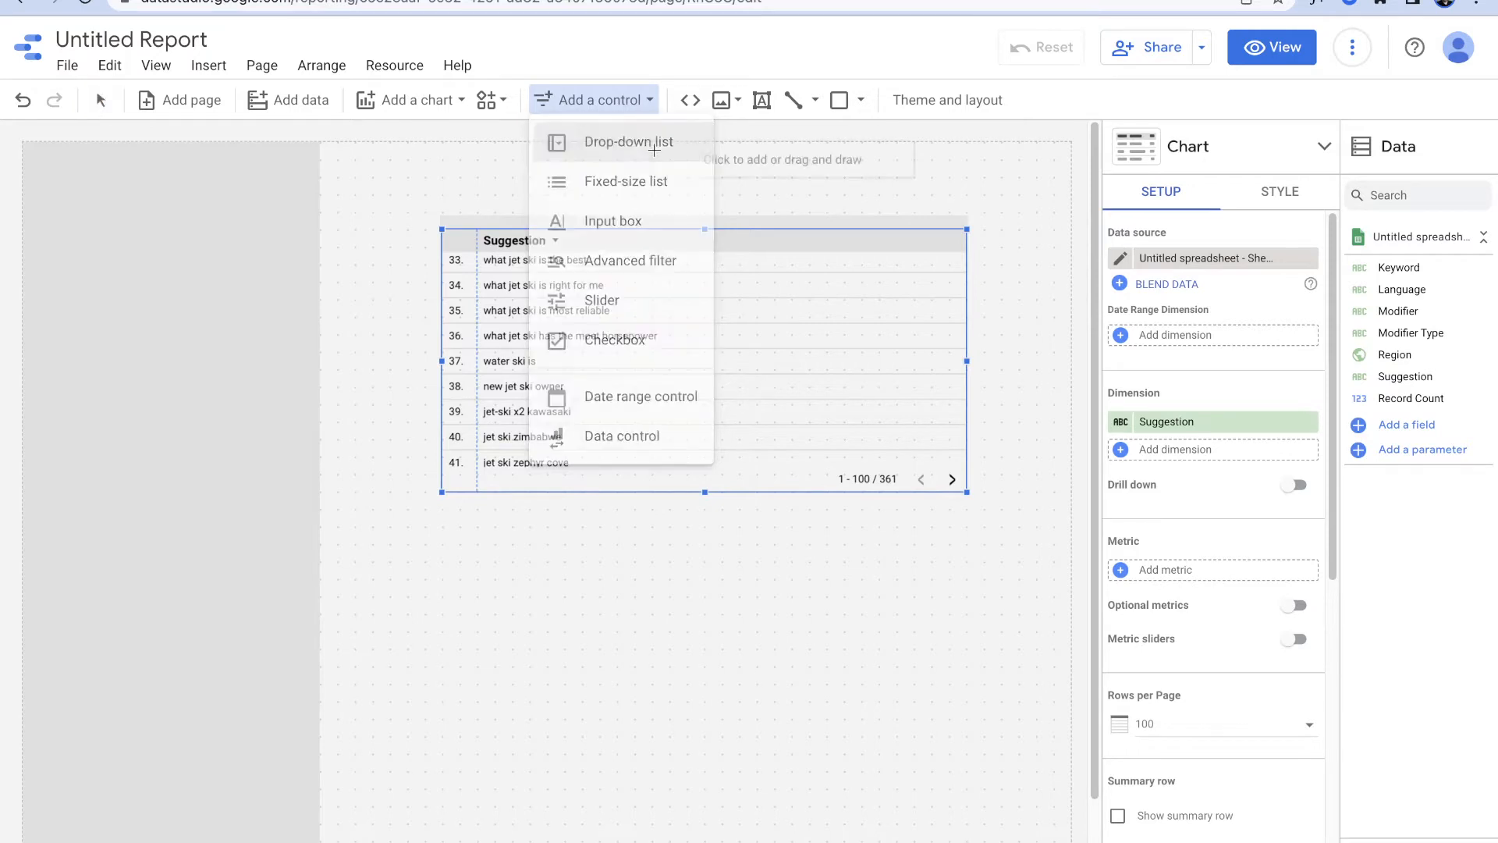
click(27, 248)
drag(114, 247, 131, 211)
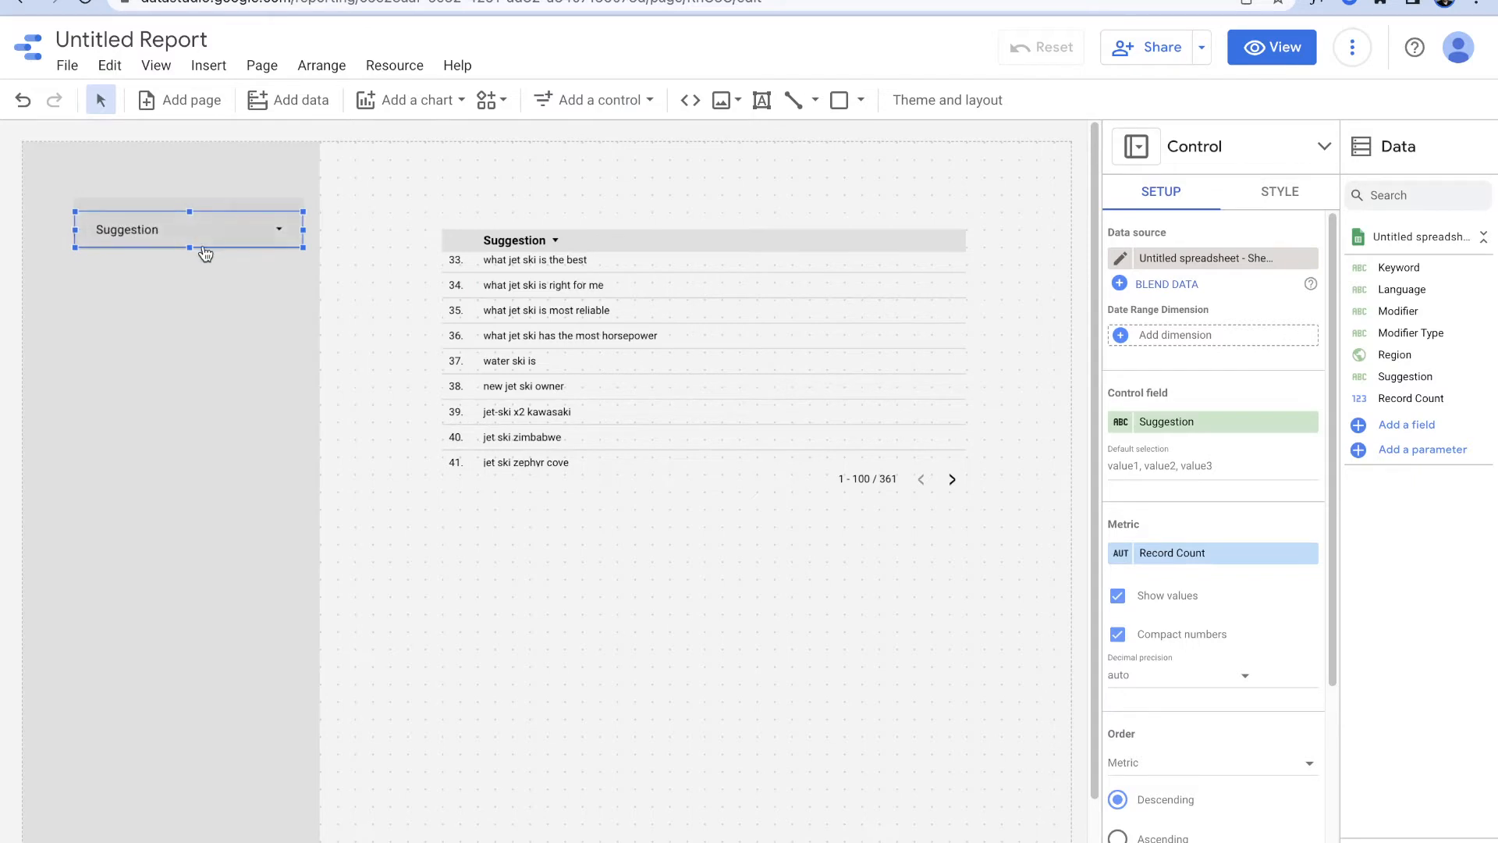
drag(191, 248, 190, 266)
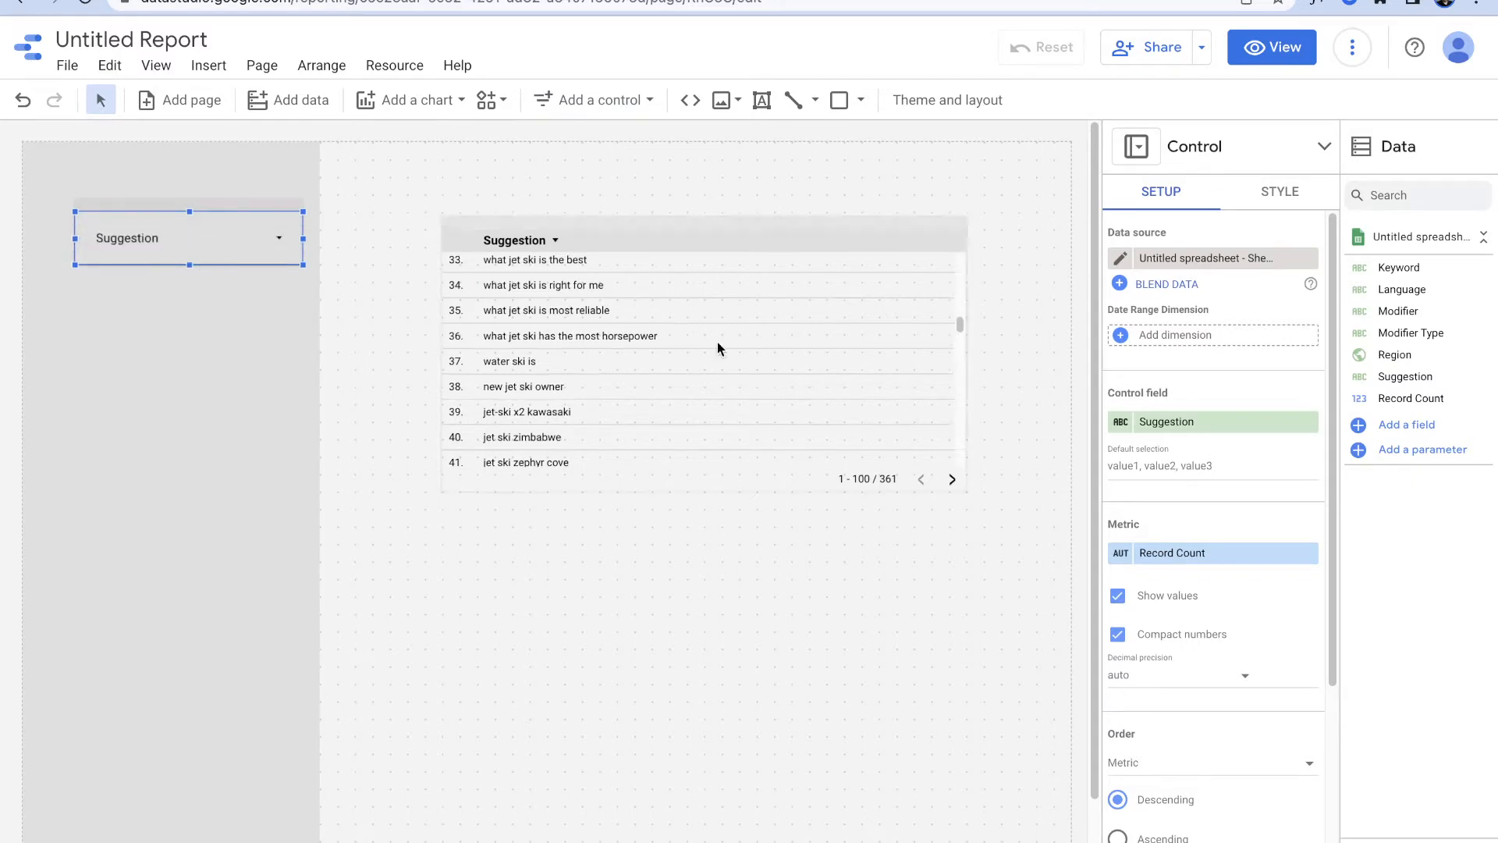
Step: Change the drop-down list control's field from Suggestion to Modifier
click(1159, 425)
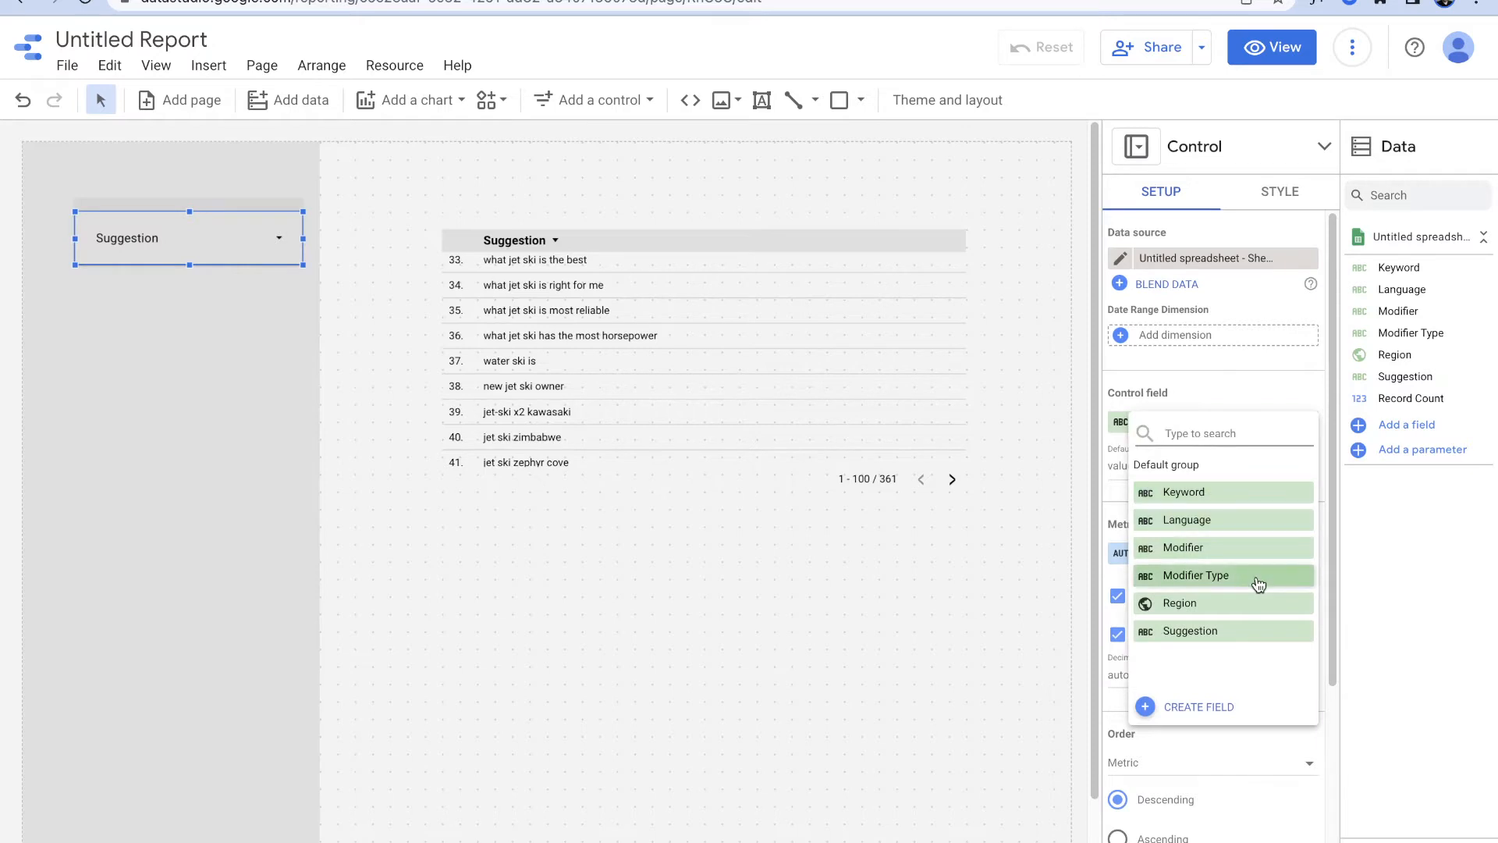
click(1249, 549)
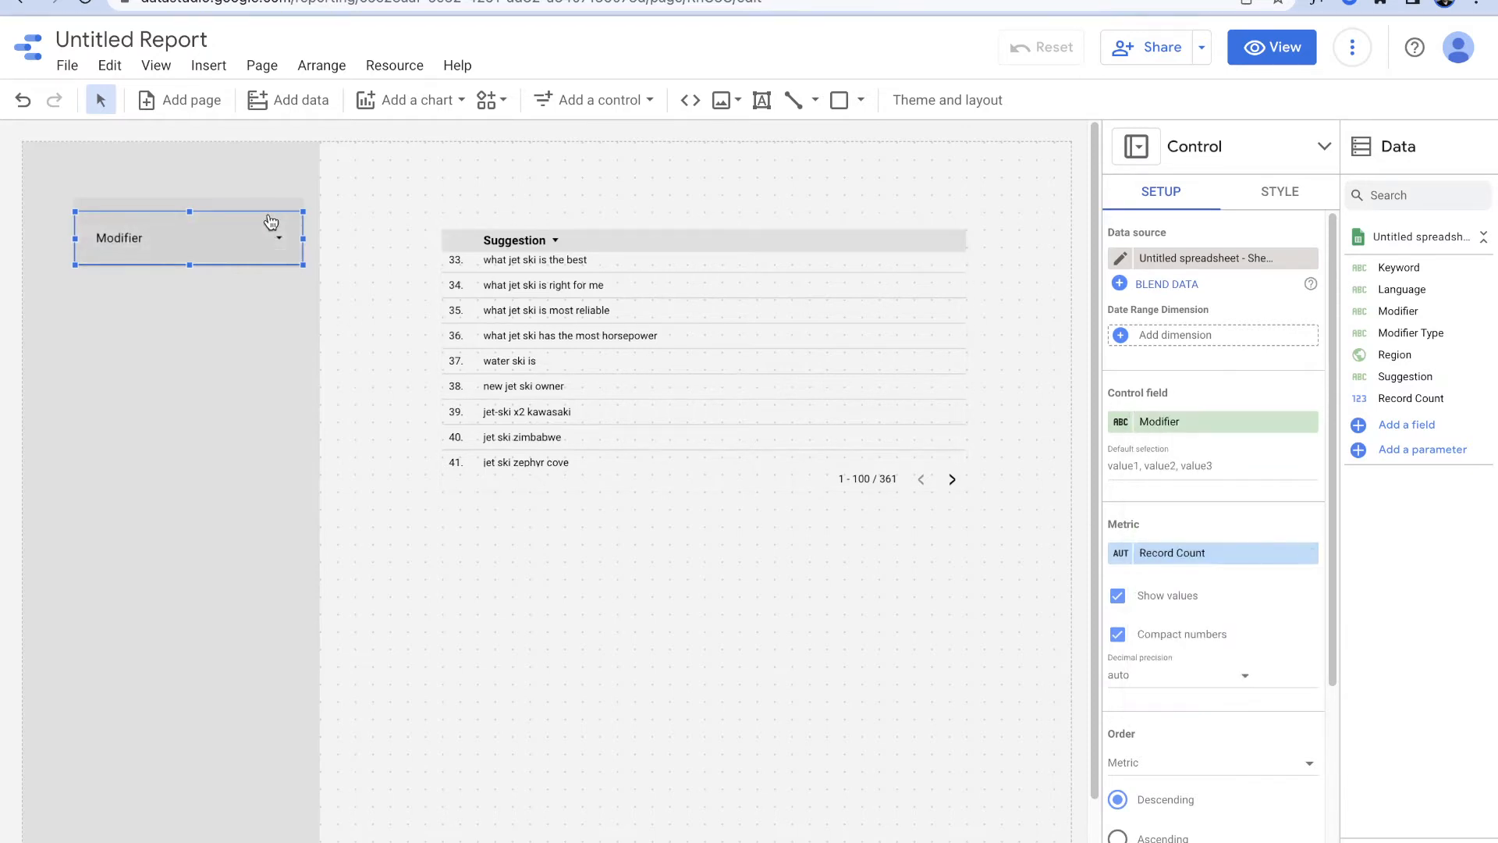
Step: Give the Modifier drop-down control a white background and open its list to check the look
click(1291, 200)
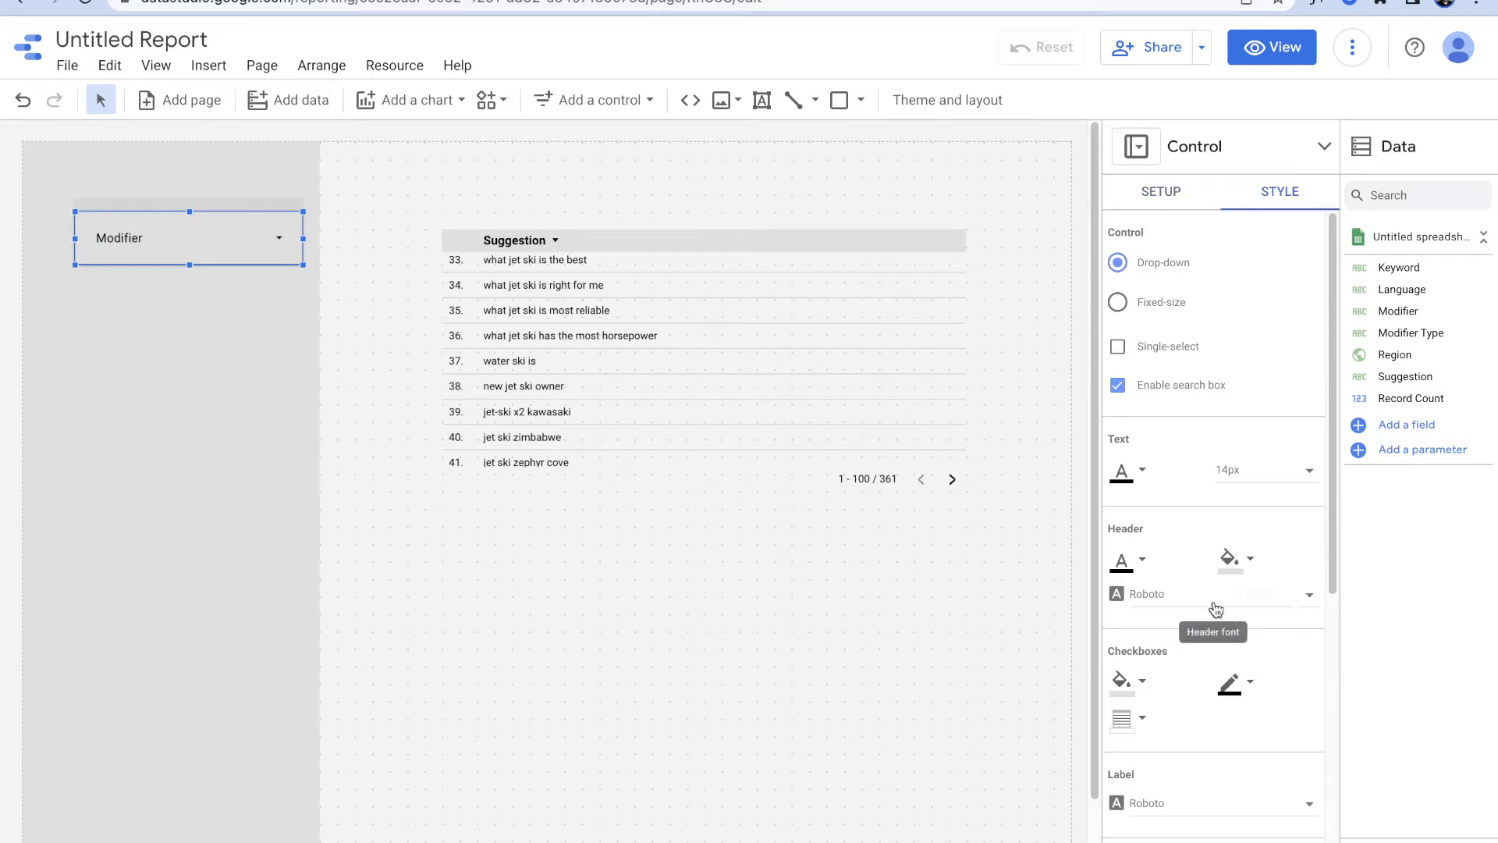
click(1233, 559)
click(1210, 514)
scroll(1212, 523, down, 1)
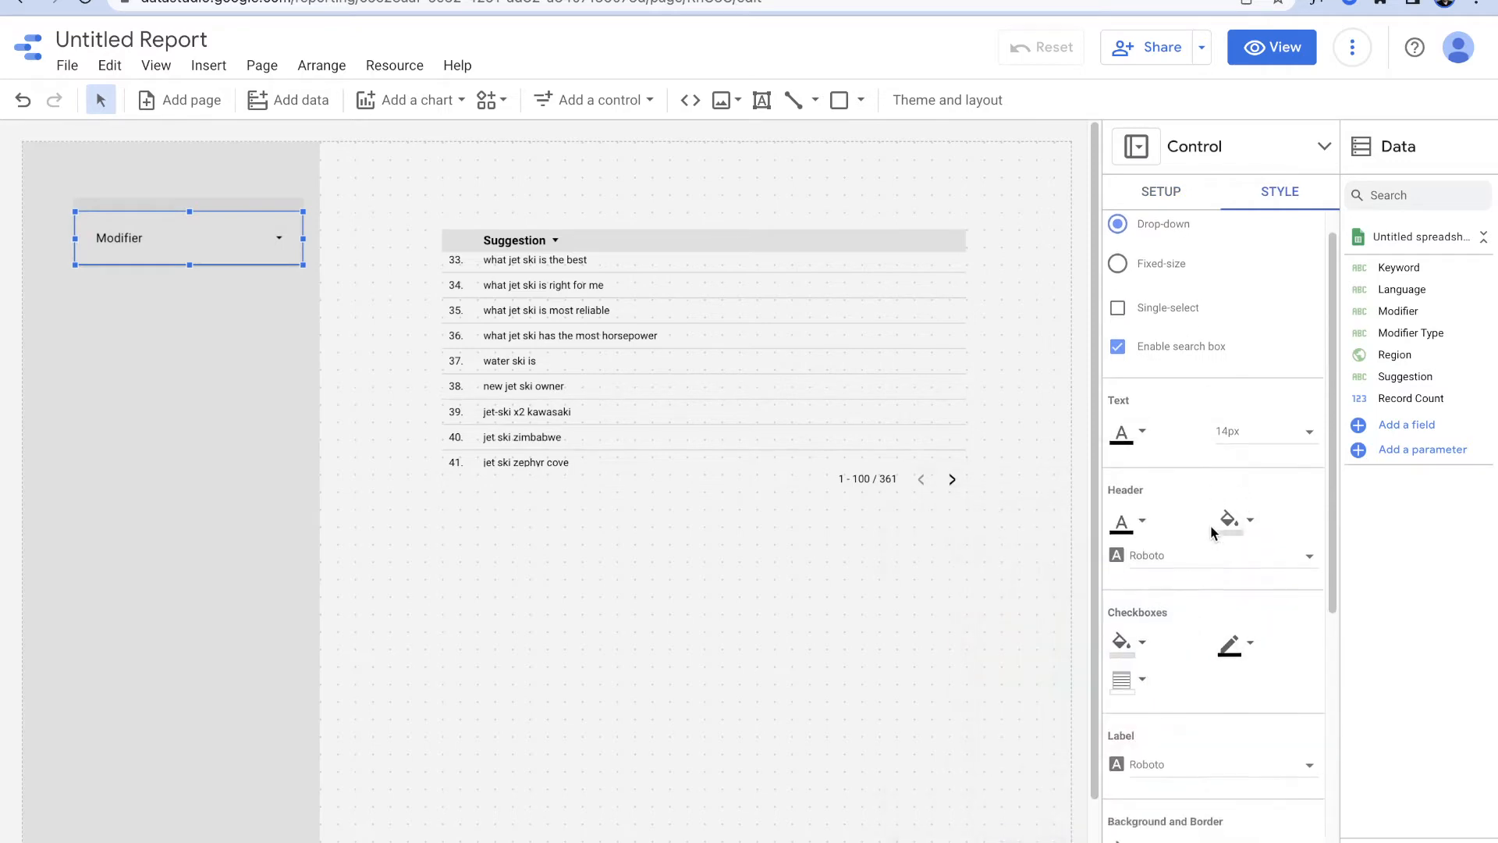
scroll(1160, 599, down, 8)
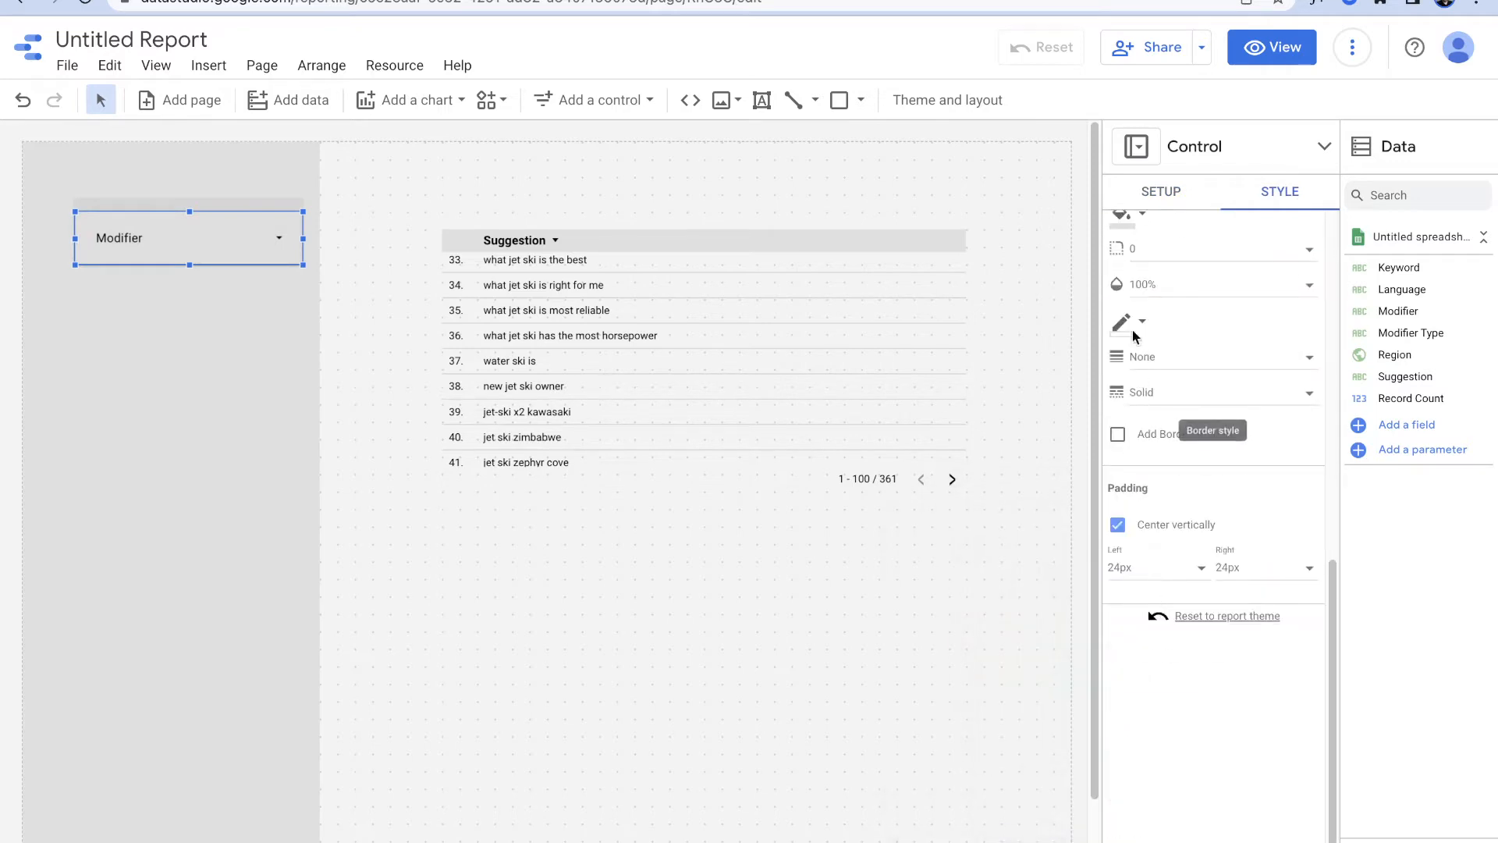
scroll(1133, 334, up, 1)
click(1124, 270)
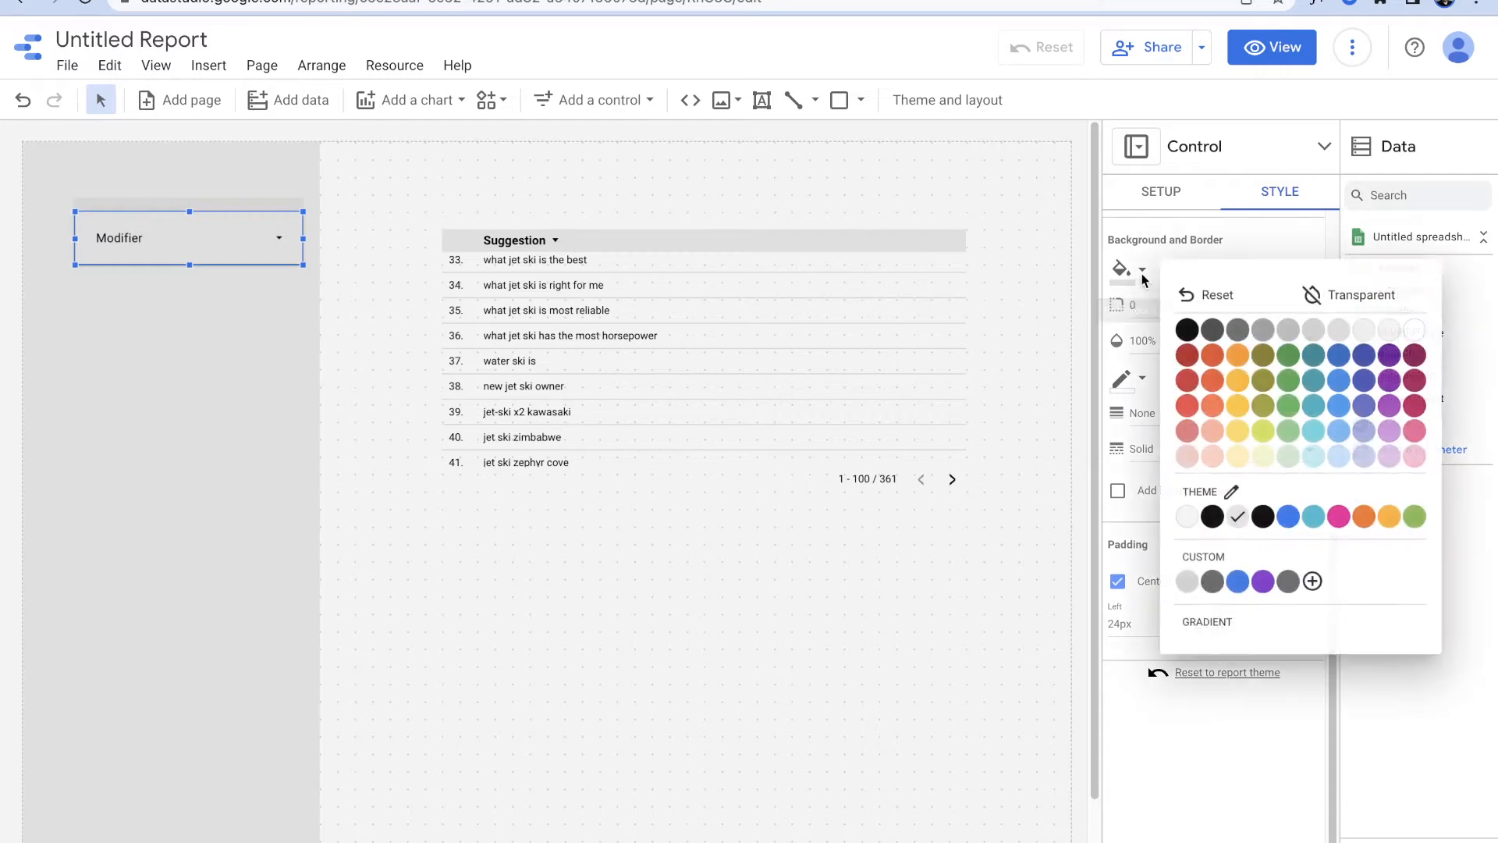
click(1415, 328)
click(399, 186)
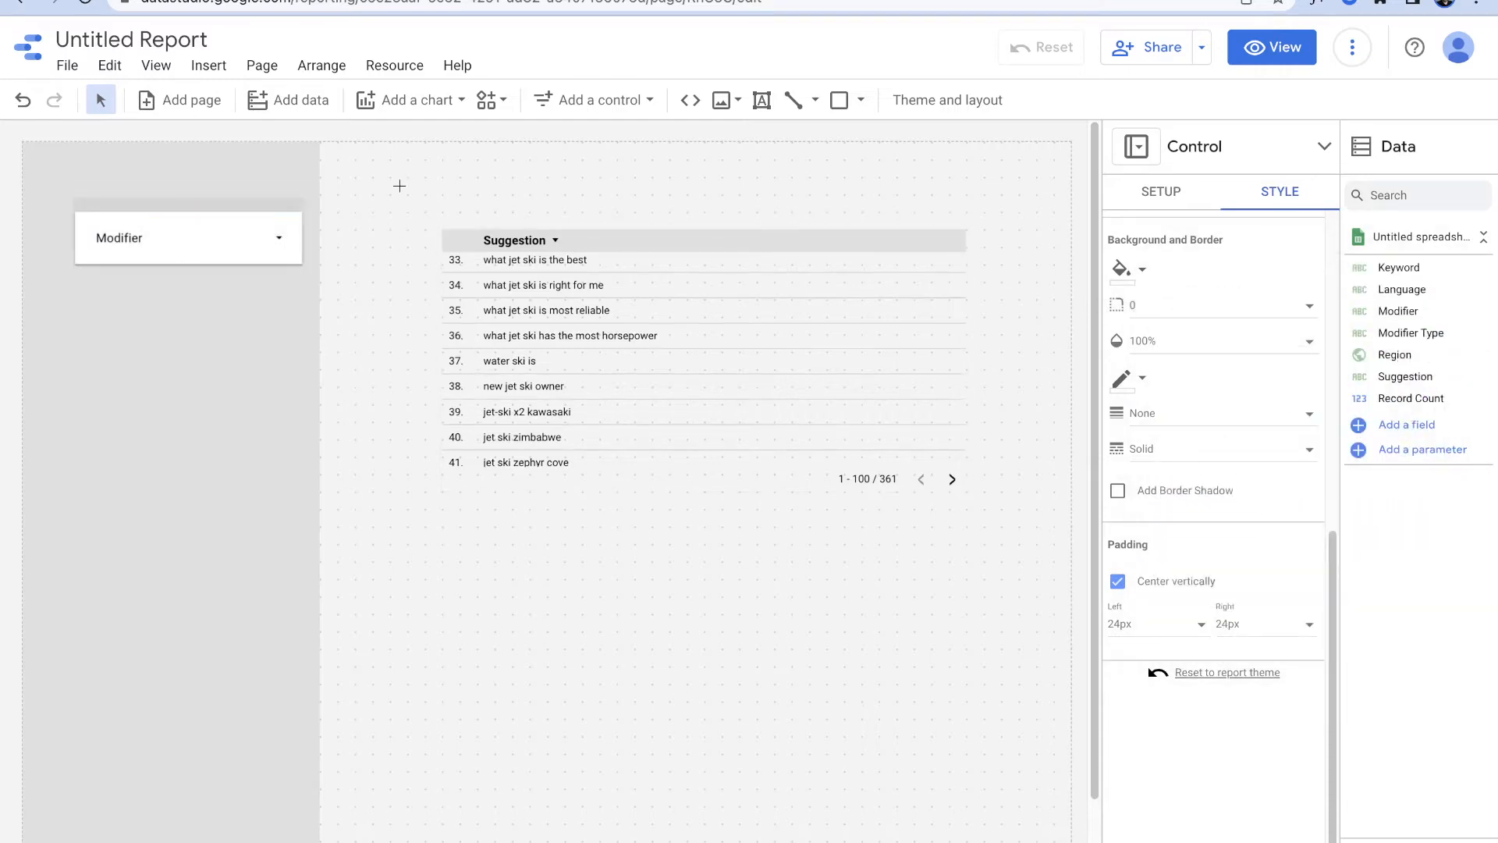
click(220, 217)
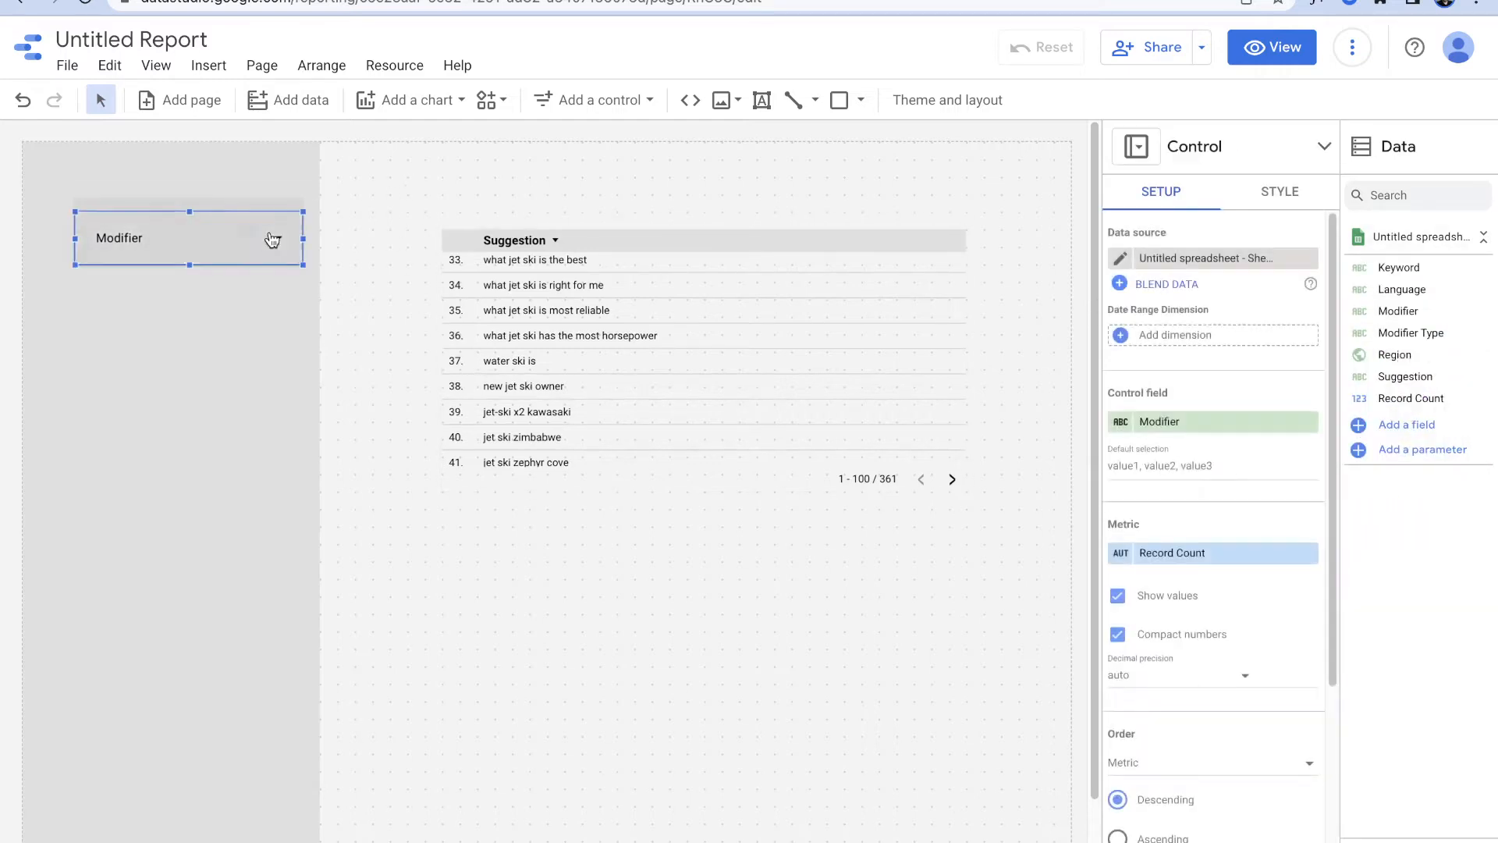
click(272, 240)
click(458, 203)
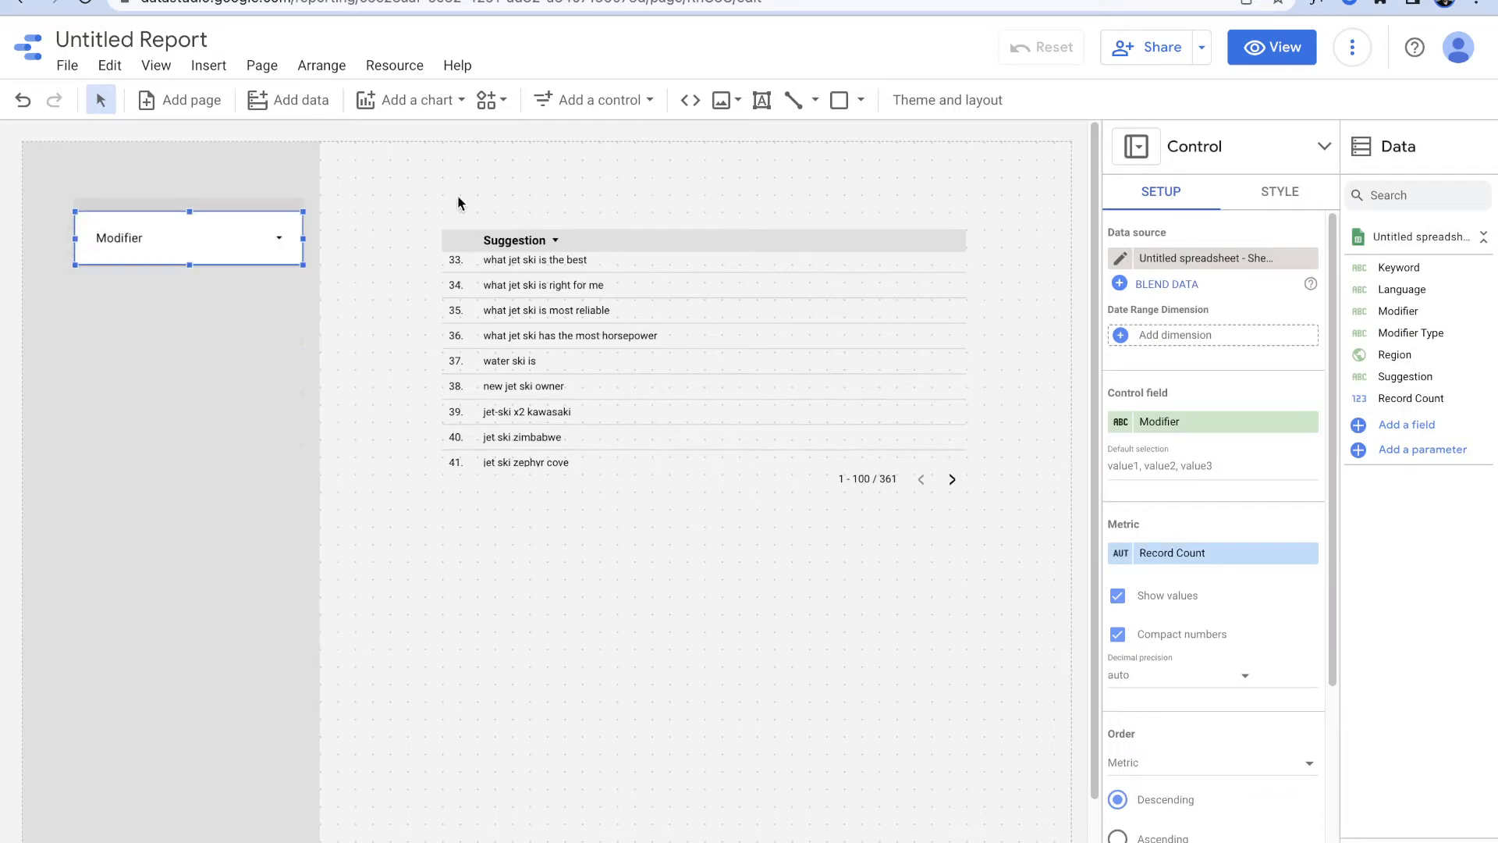
click(283, 190)
click(276, 207)
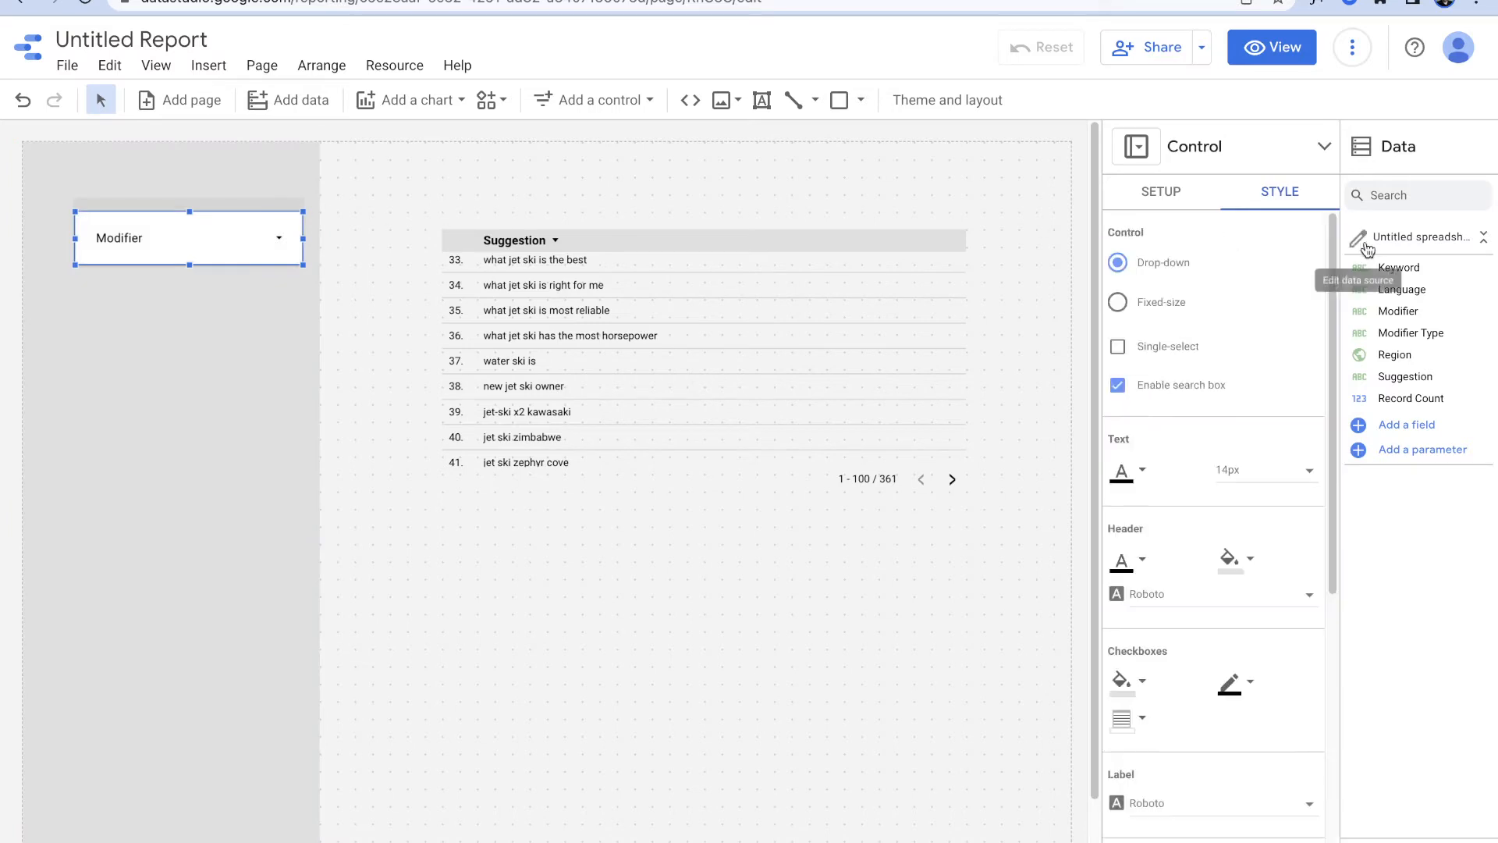
Step: Fill the gray sidebar rectangle with white
click(316, 164)
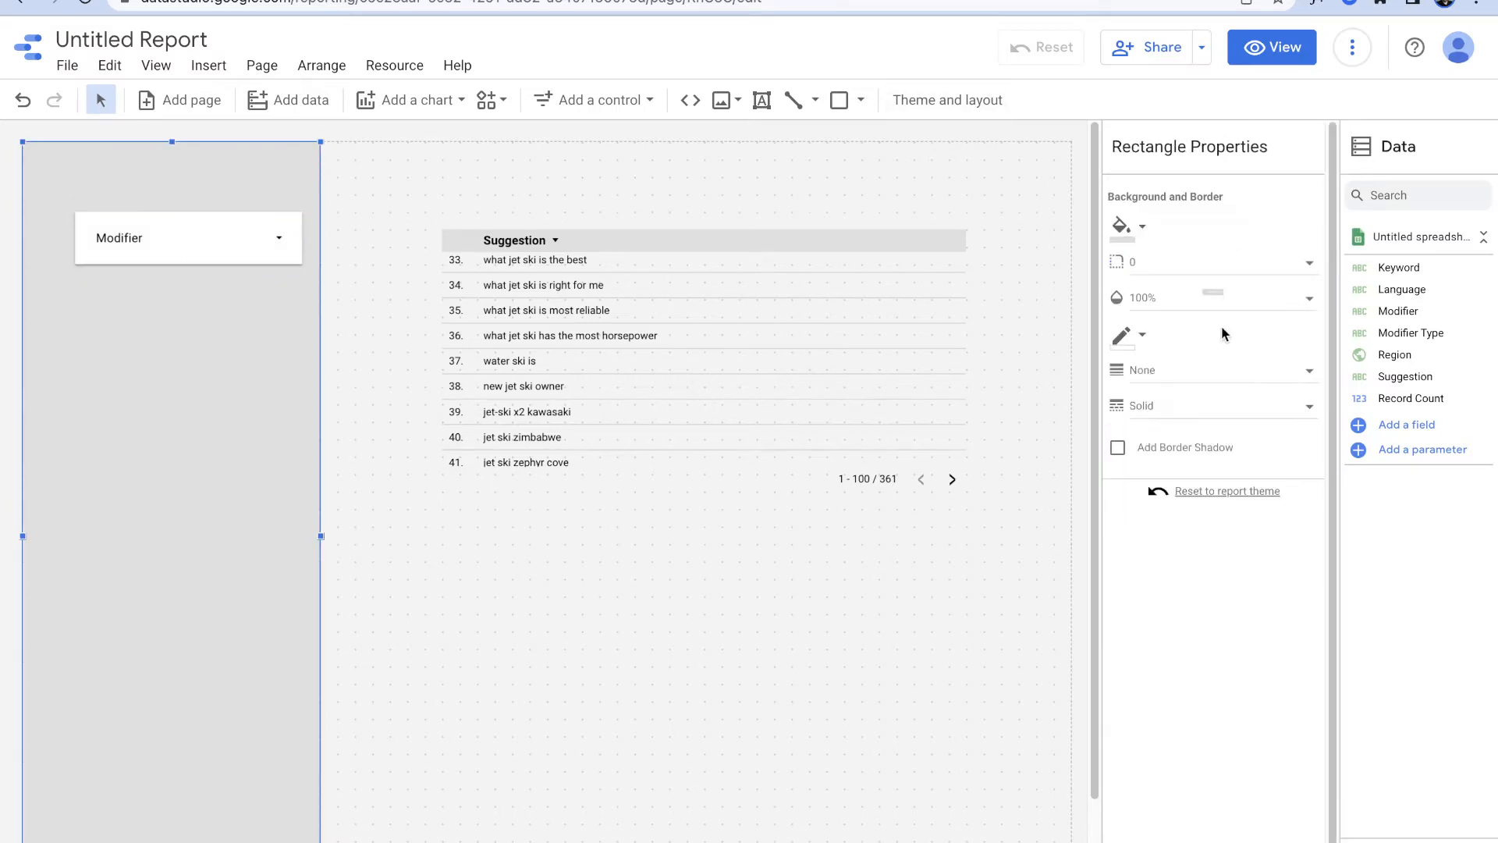
click(1124, 226)
click(1416, 285)
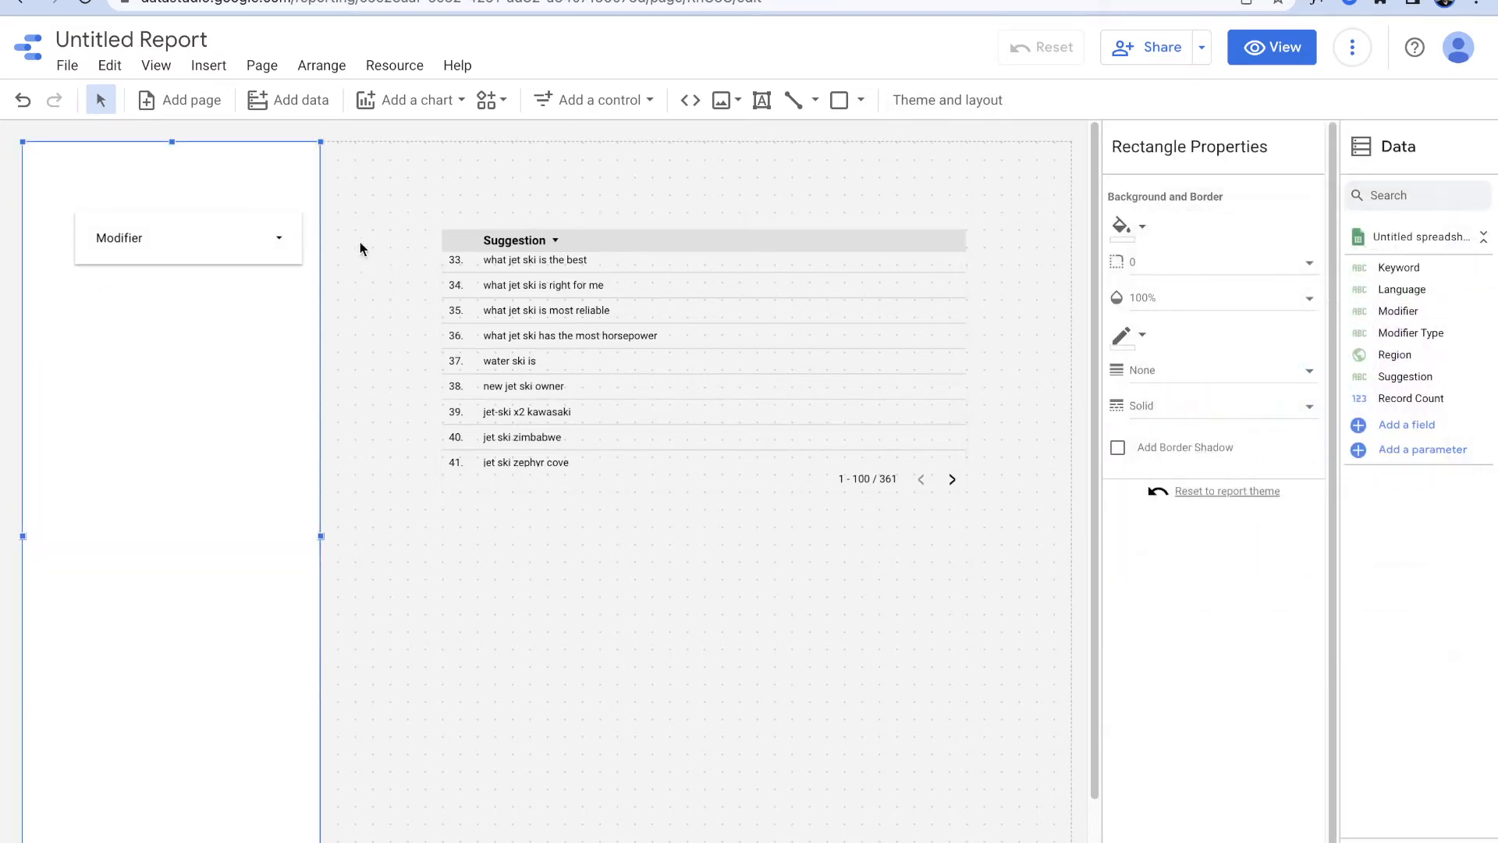
Step: Set the Modifier control's header background to the custom blue and open its list to preview it
click(251, 217)
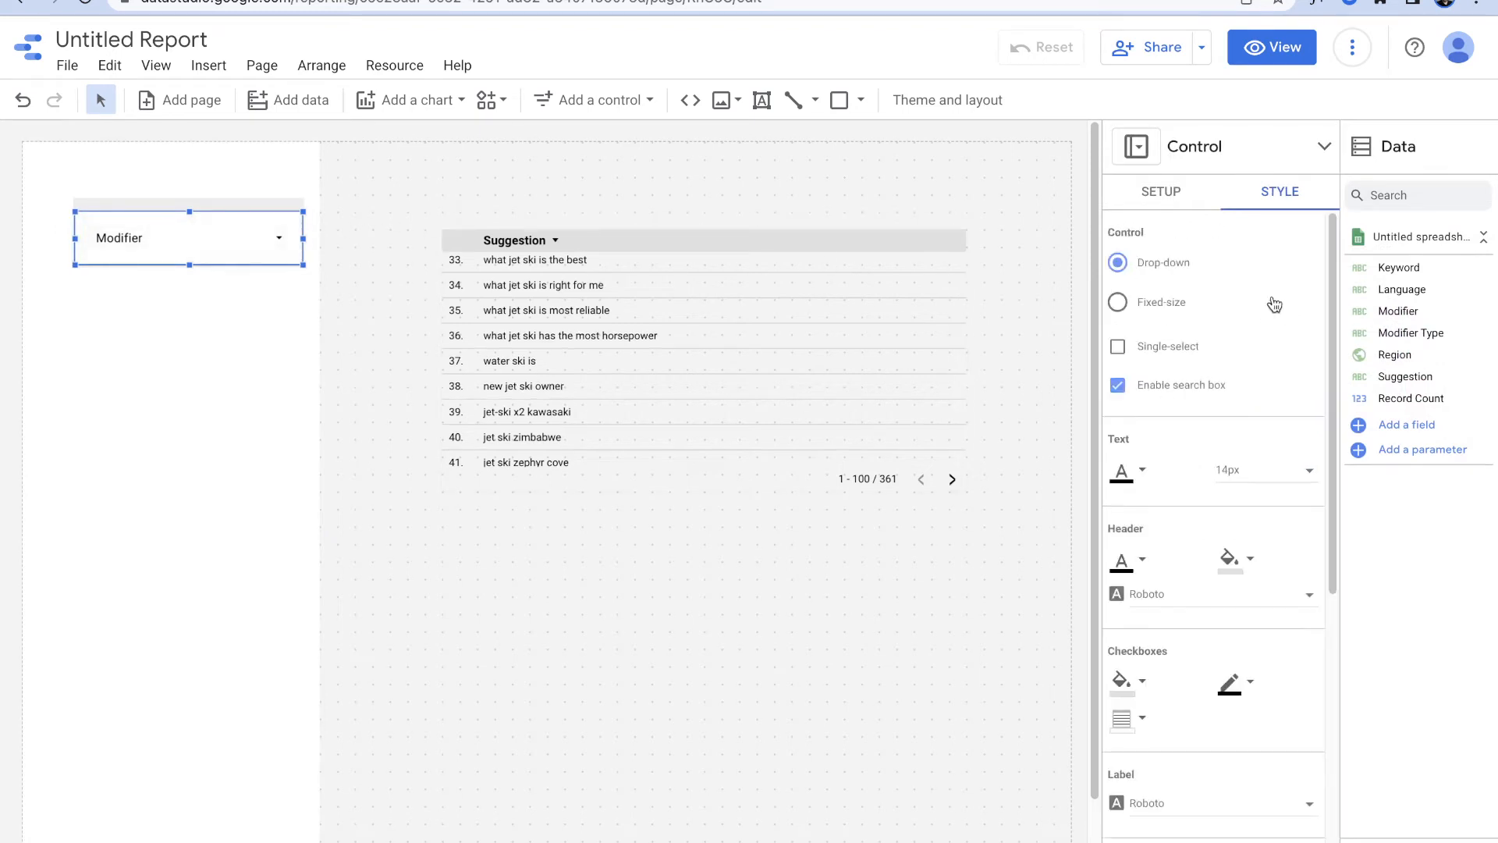
scroll(1274, 485, down, 1)
click(1235, 535)
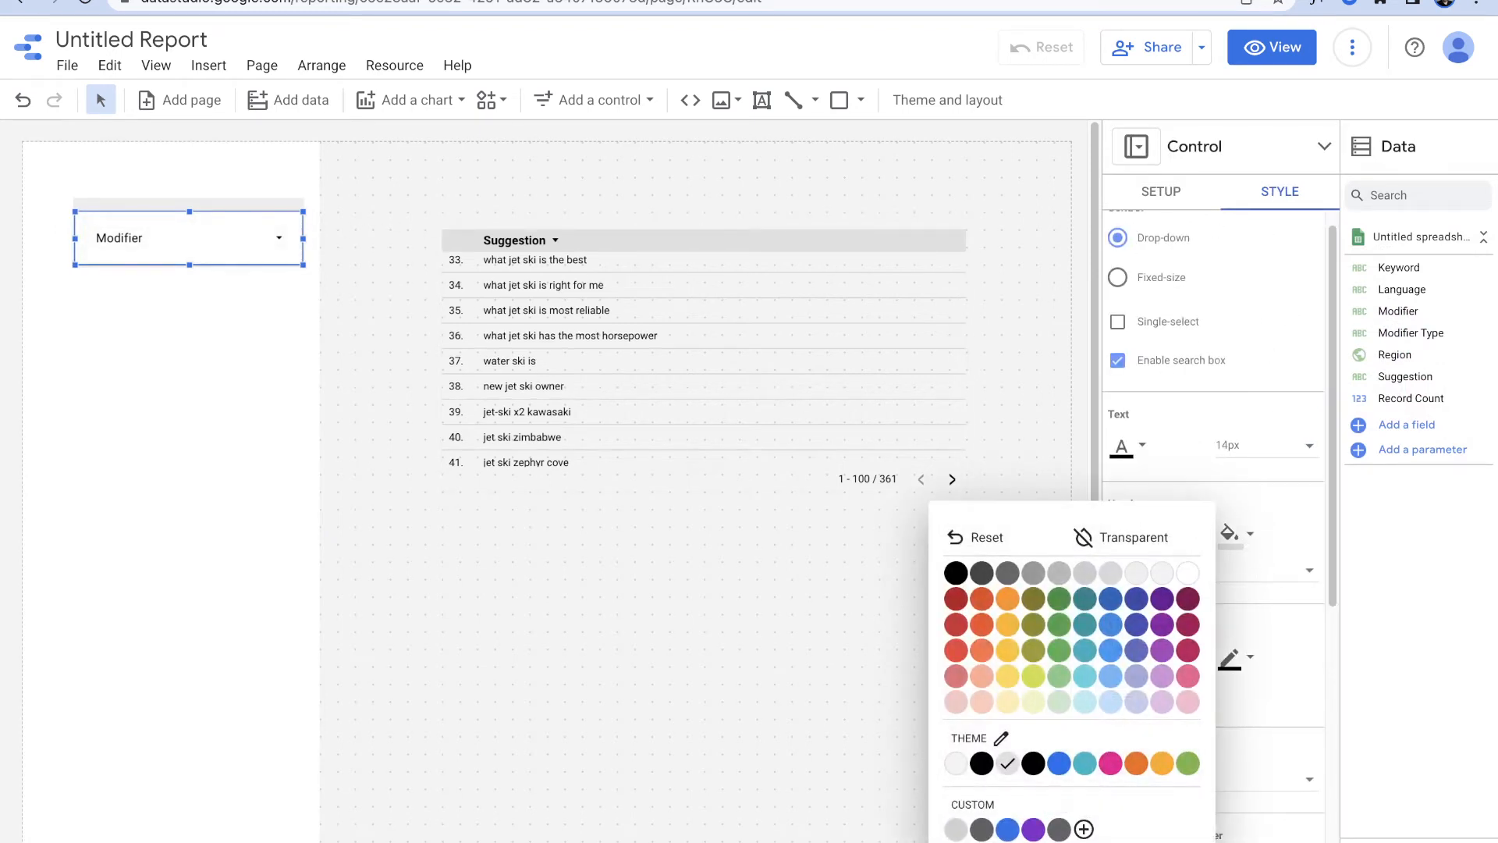
click(1006, 830)
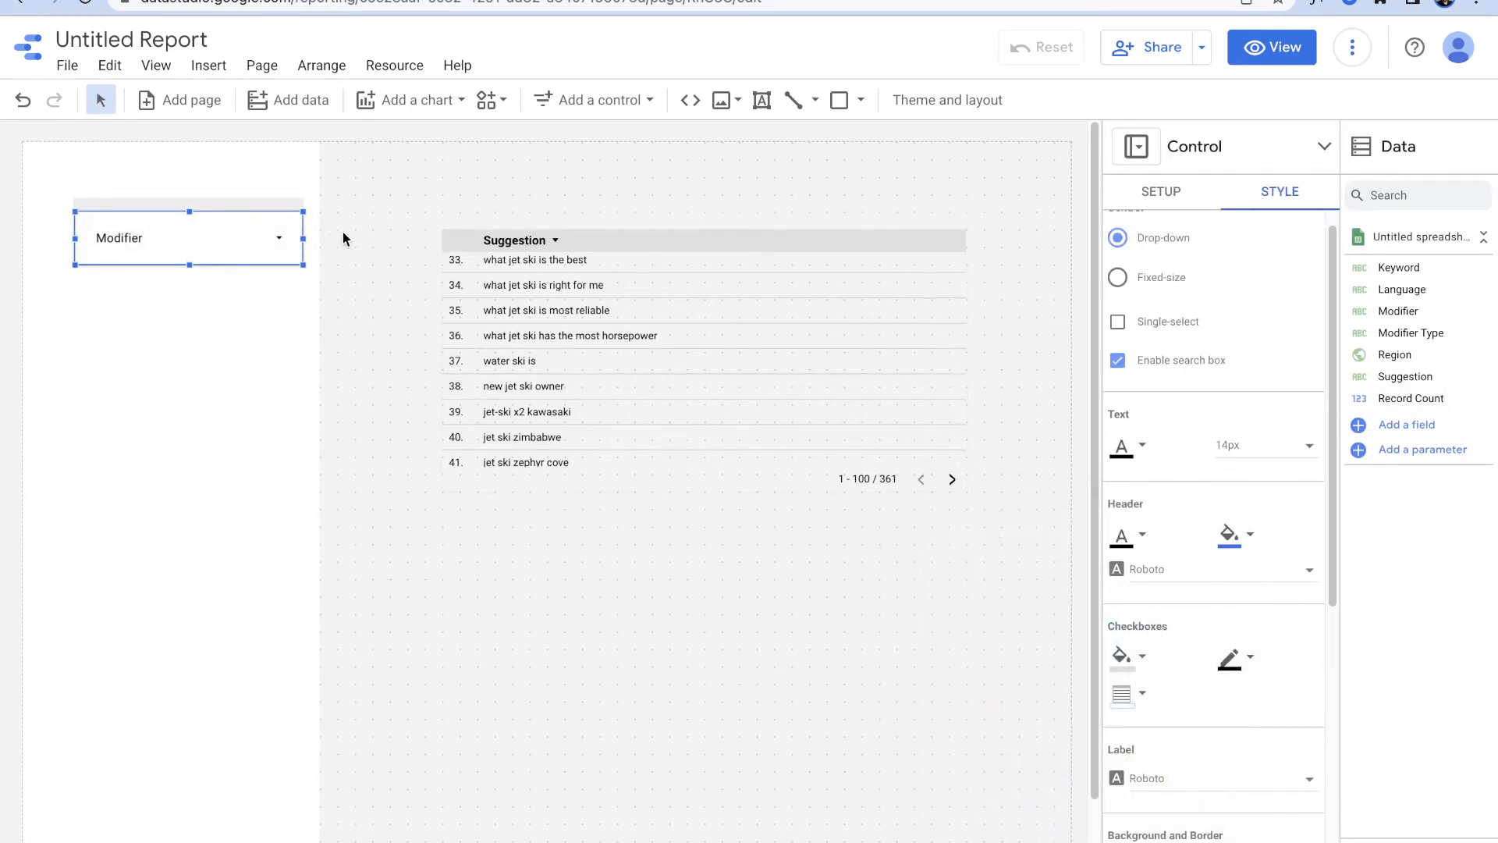
click(379, 253)
click(284, 244)
click(269, 239)
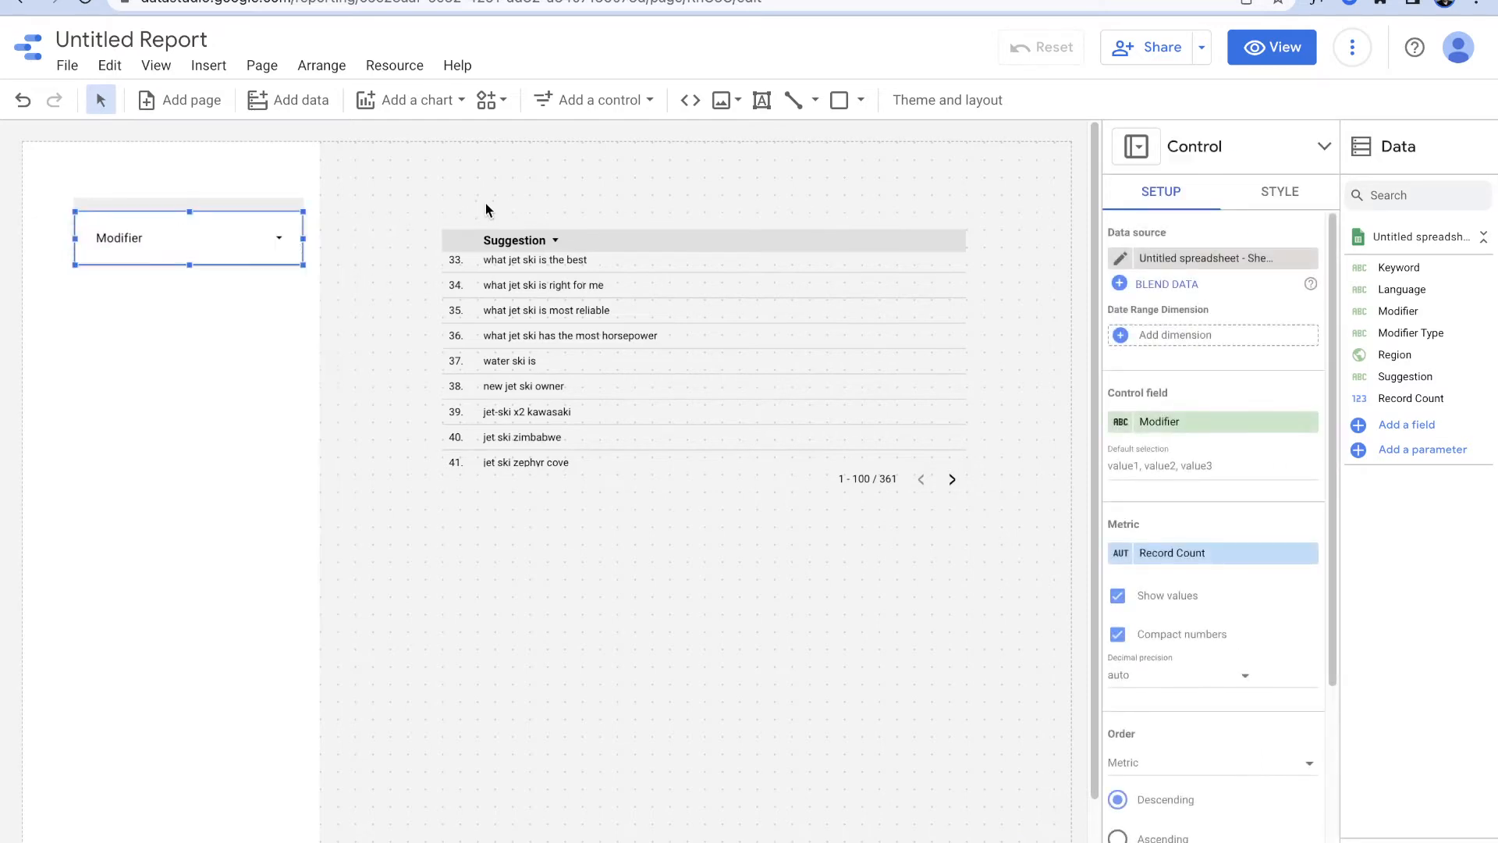
Step: Narrow the Modifier drop-down slightly by moving its left edge inward and check its list
scroll(401, 381, down, 1)
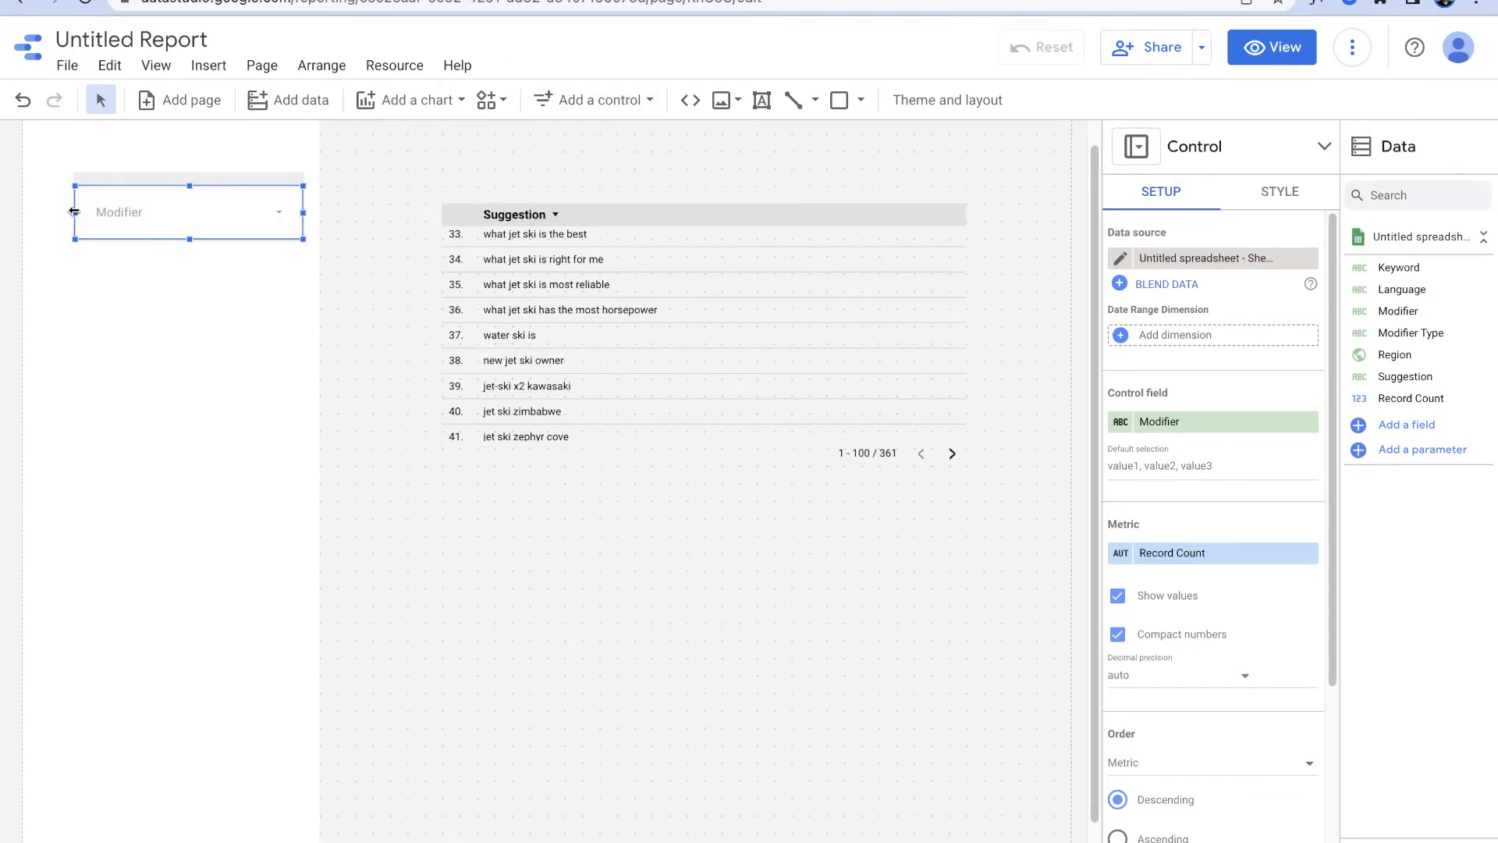
click(238, 217)
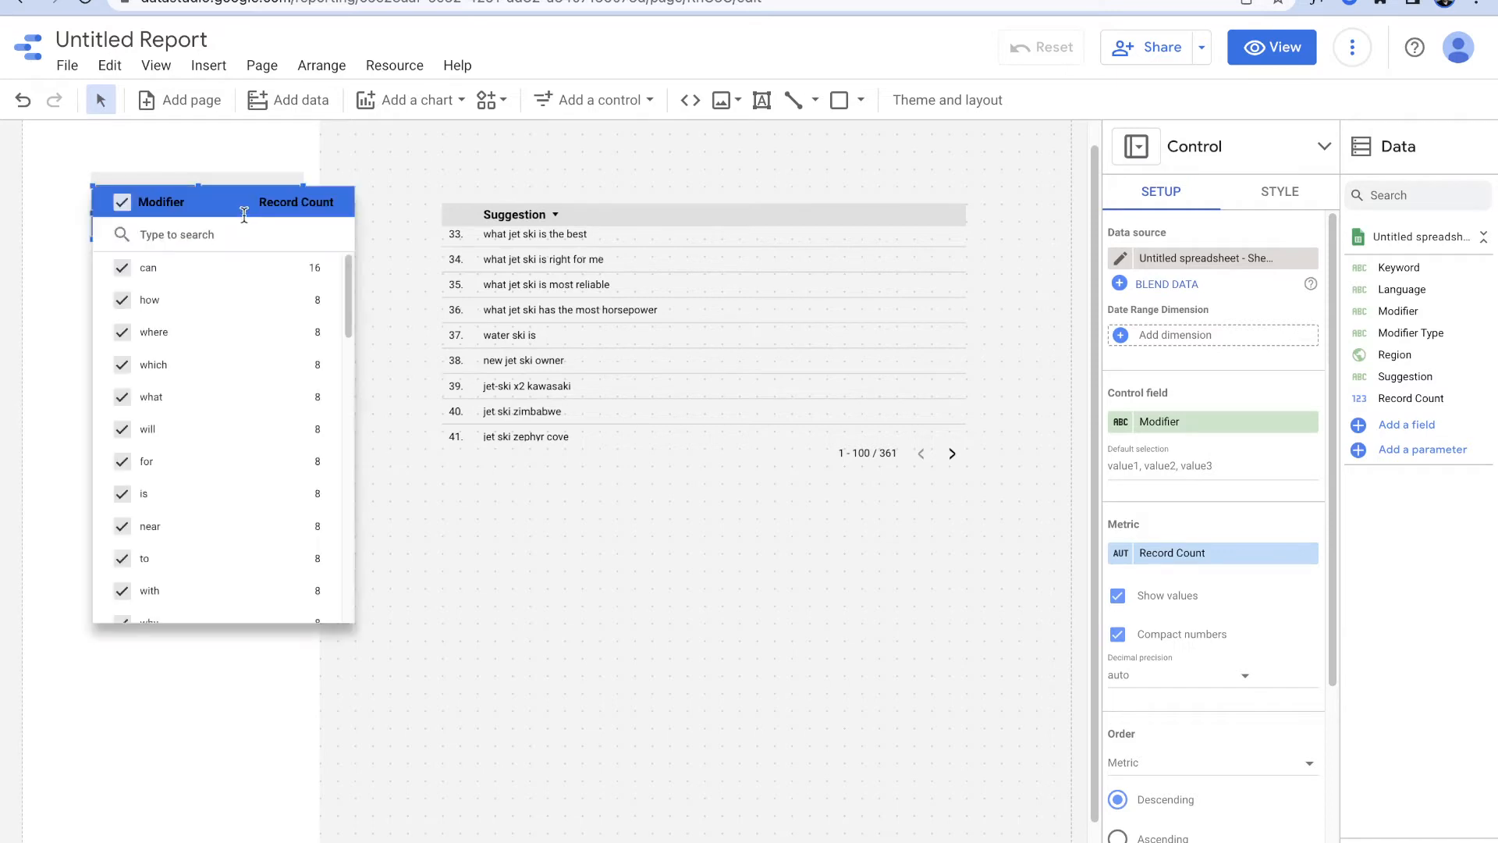
click(426, 154)
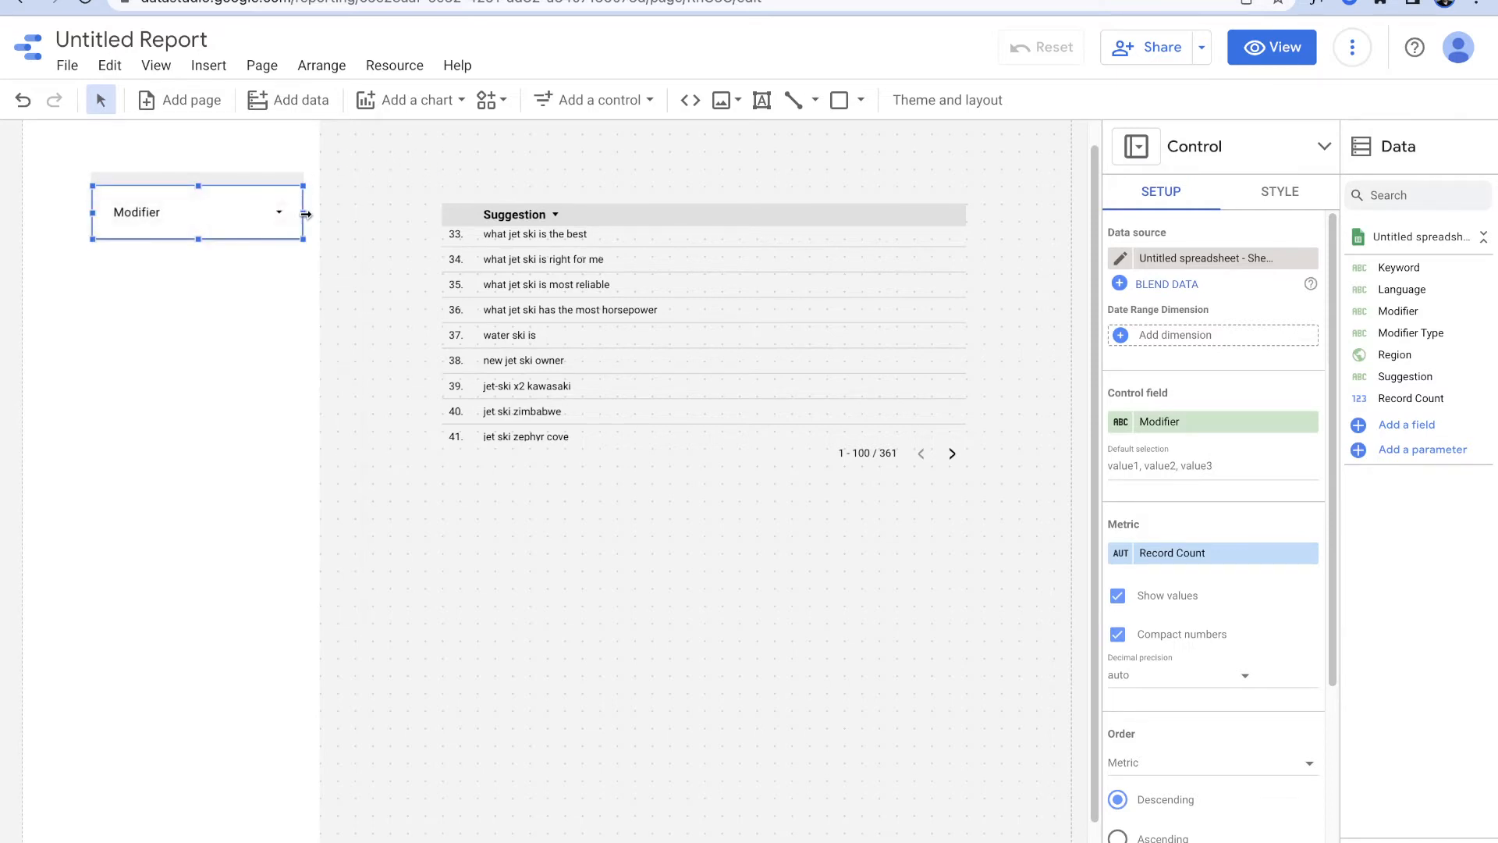
Step: Widen the white sidebar slightly, and move the Modifier drop-down to the sidebar's right side while extending its left edge a little
click(318, 288)
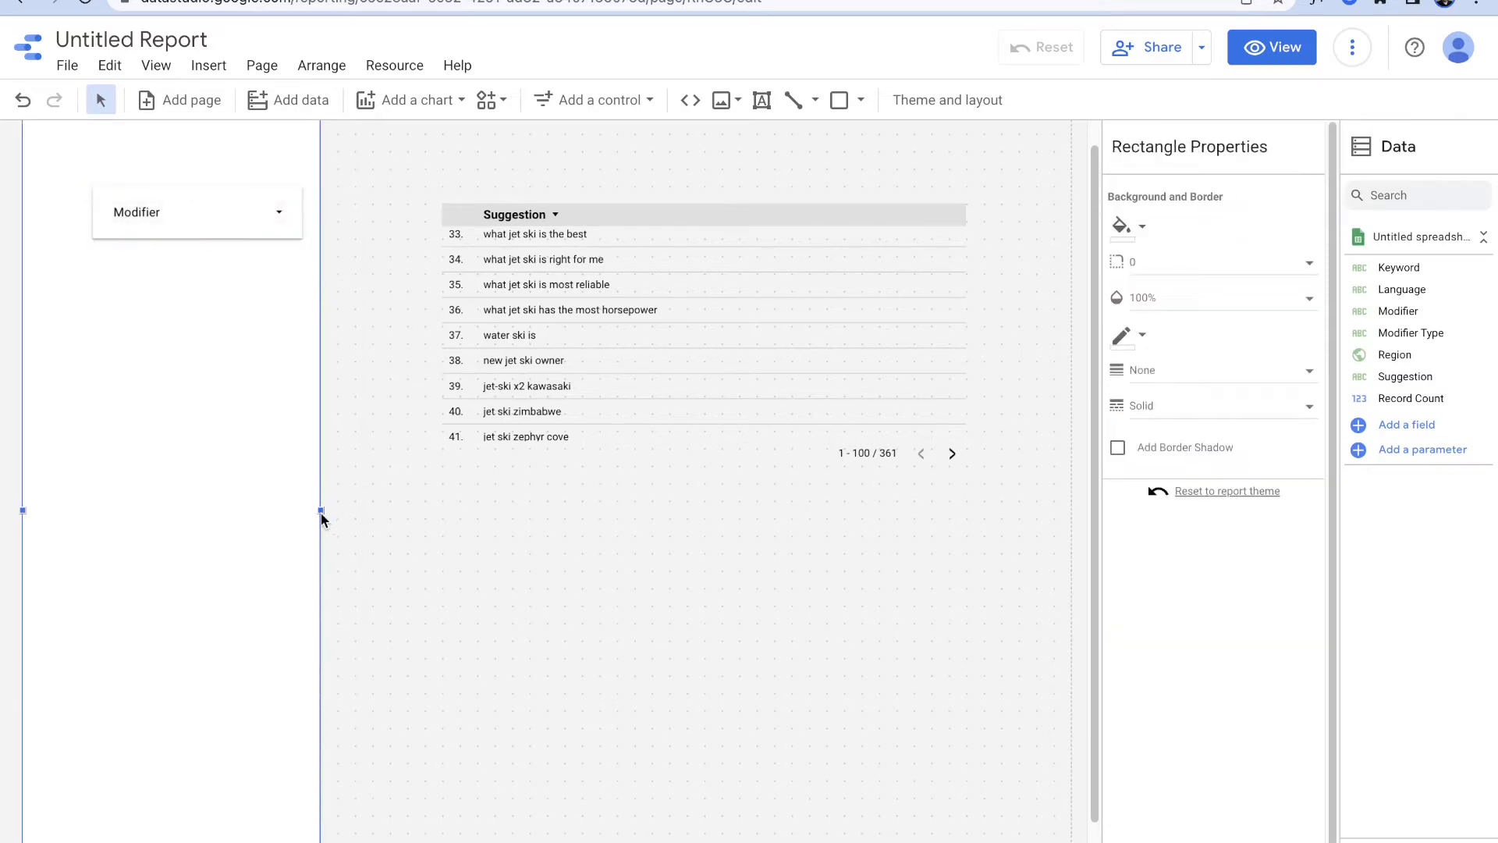
drag(320, 513, 348, 508)
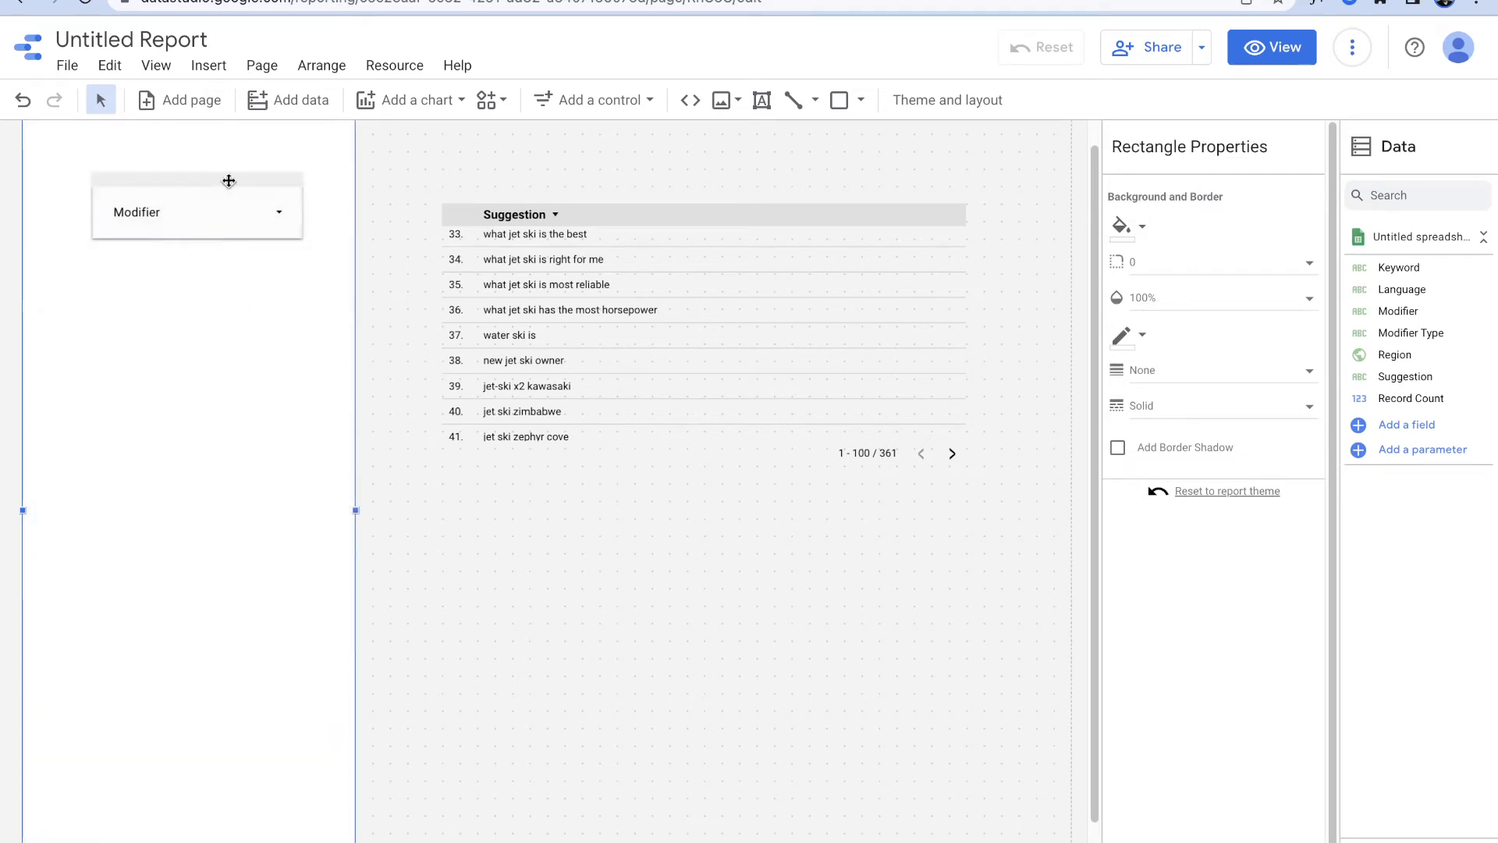
drag(227, 177, 254, 194)
drag(127, 213, 112, 212)
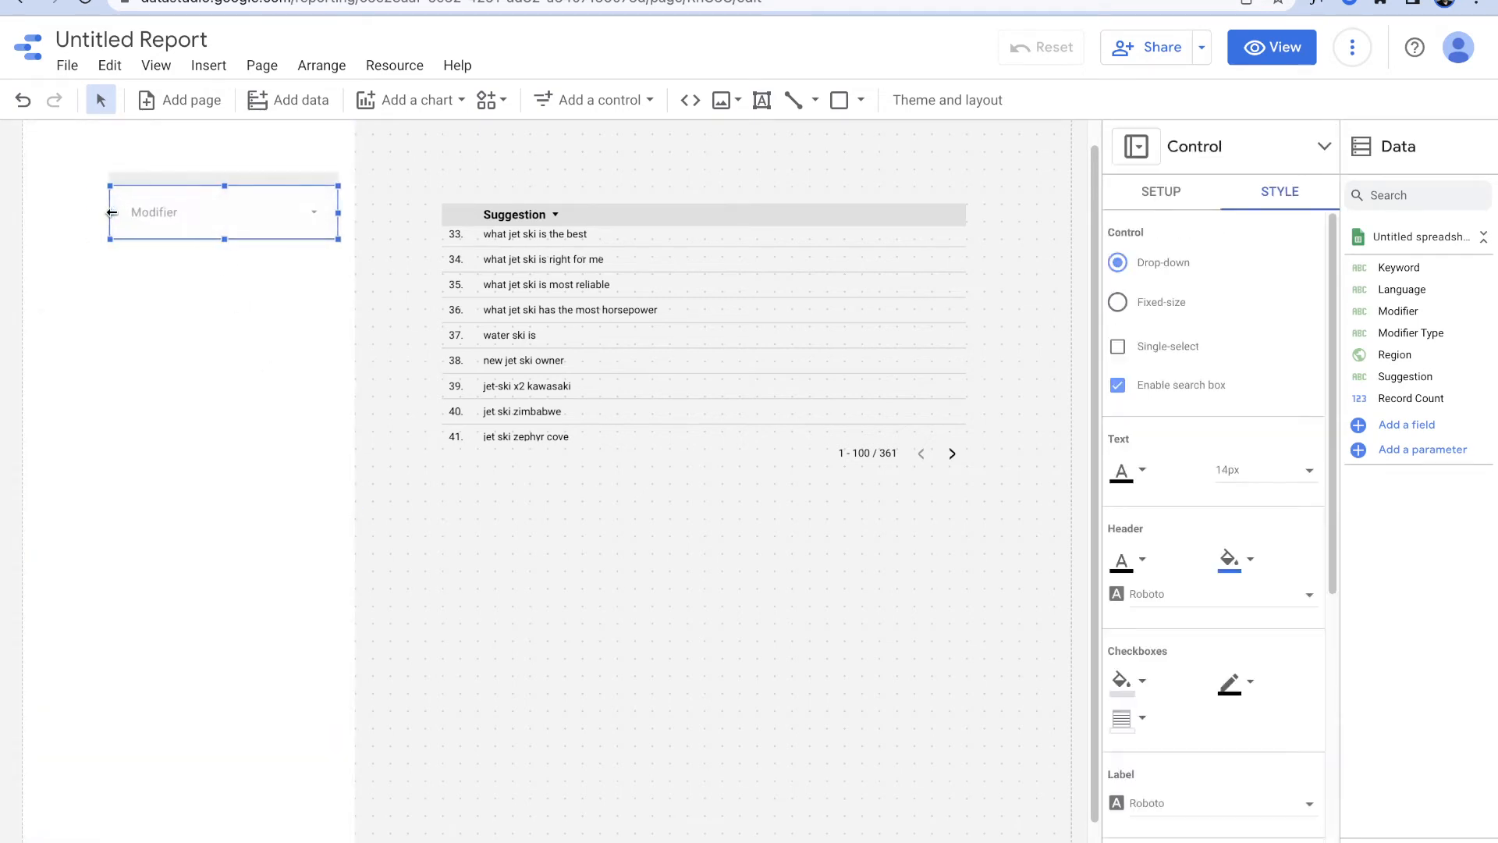
click(542, 147)
scroll(481, 246, up, 1)
scroll(381, 188, up, 1)
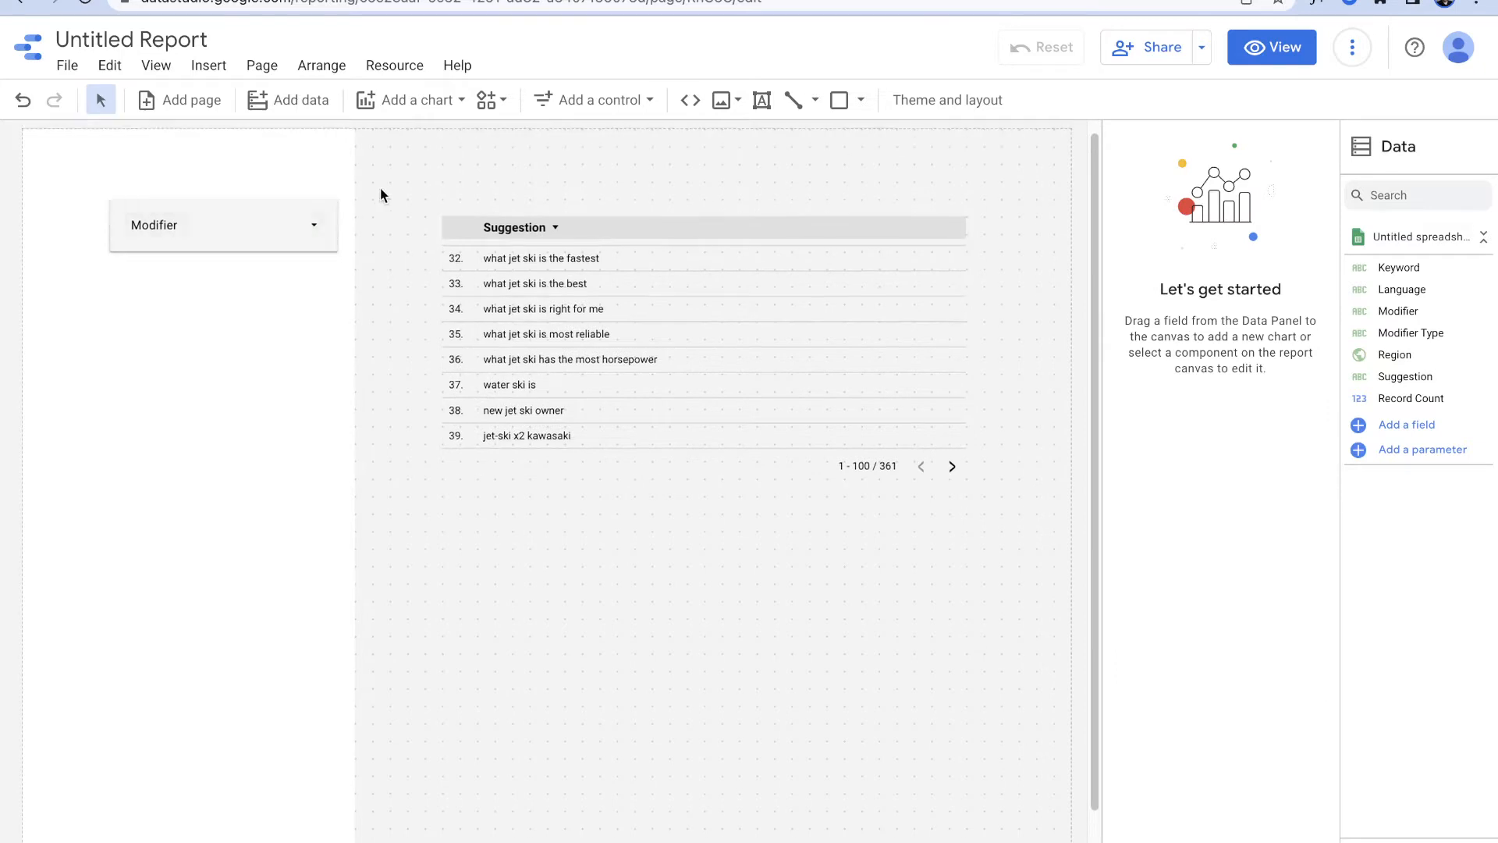
Step: Make the Modifier drop-down control slightly taller by extending its lower edge
click(232, 245)
click(231, 245)
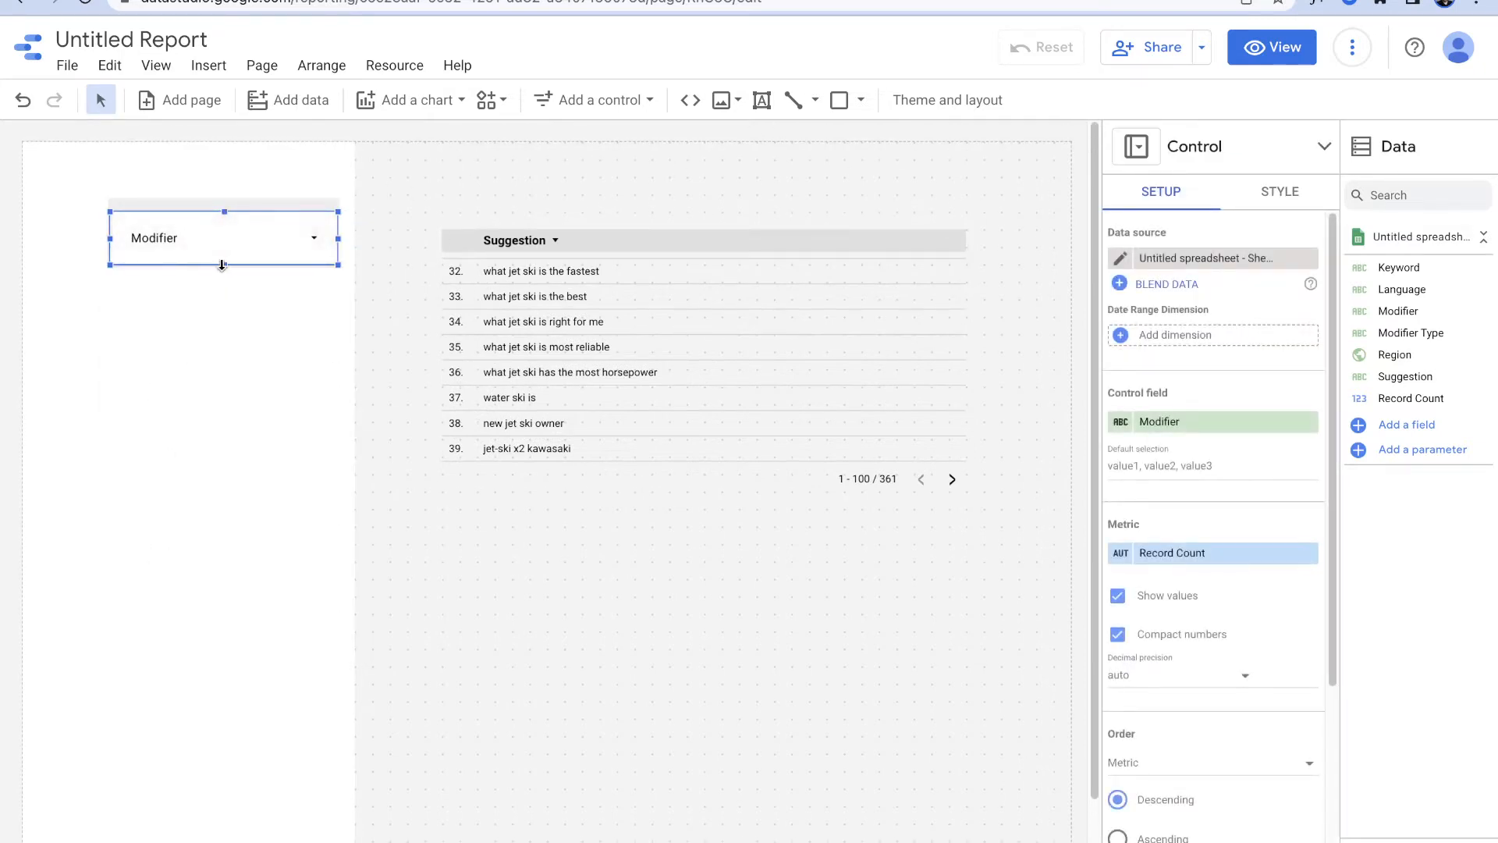
drag(222, 266, 221, 281)
click(500, 171)
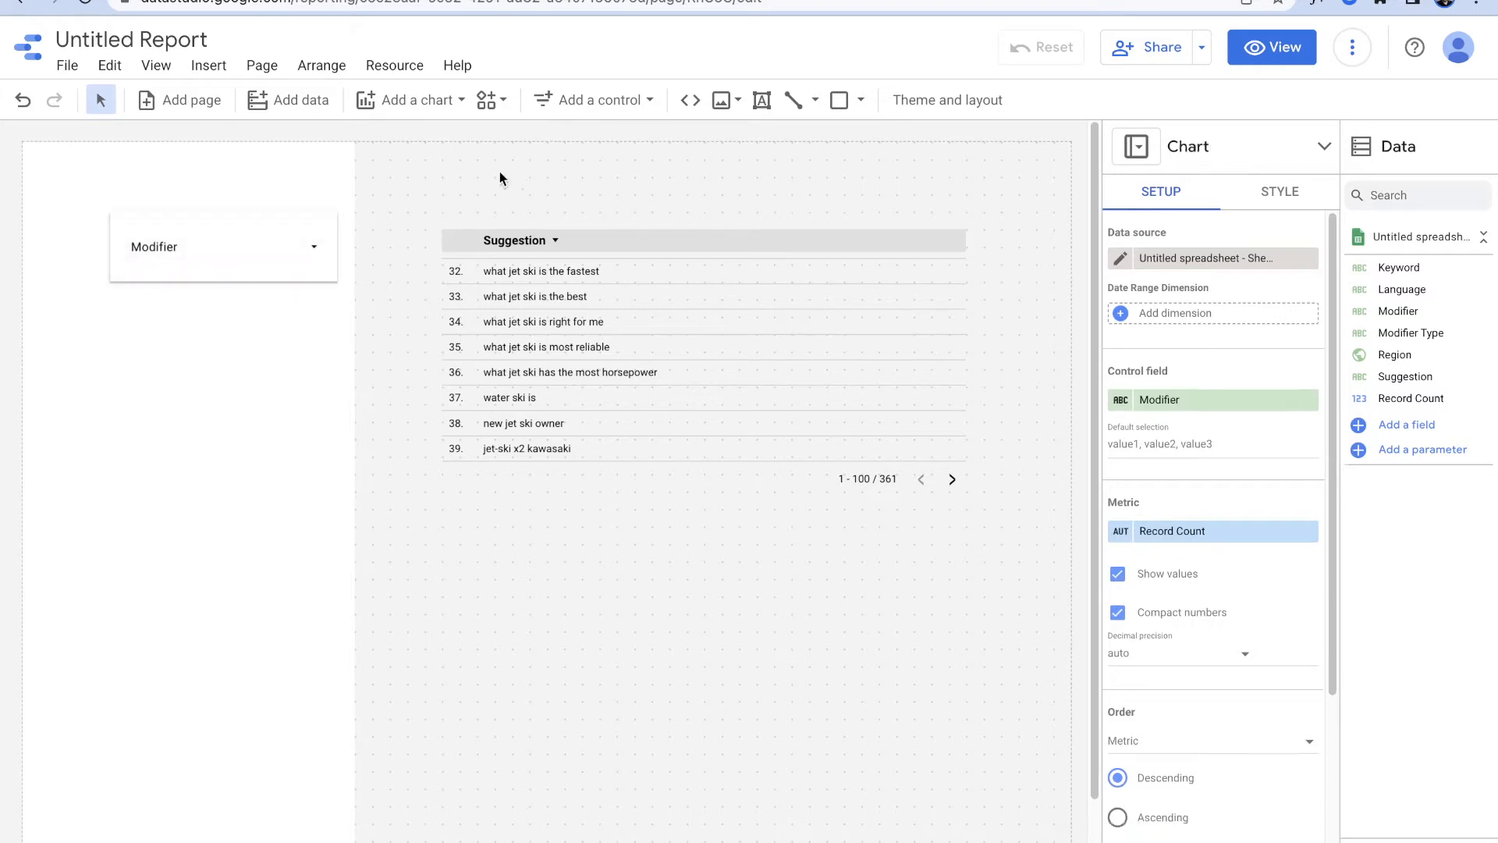
Step: Set the Modifier drop-down control's left padding to 32px
click(244, 227)
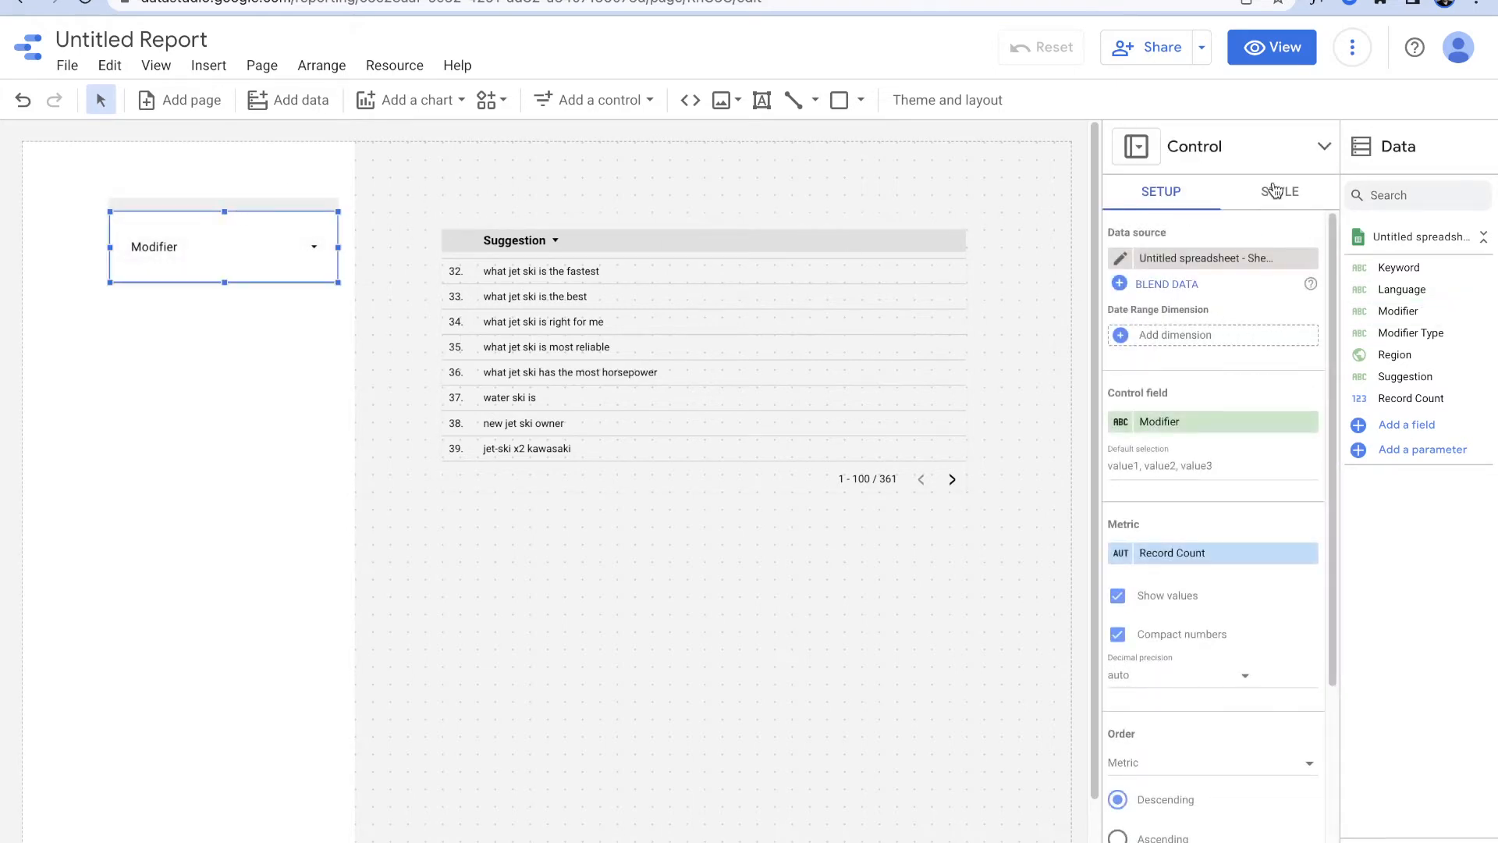
click(1274, 190)
scroll(1267, 541, down, 5)
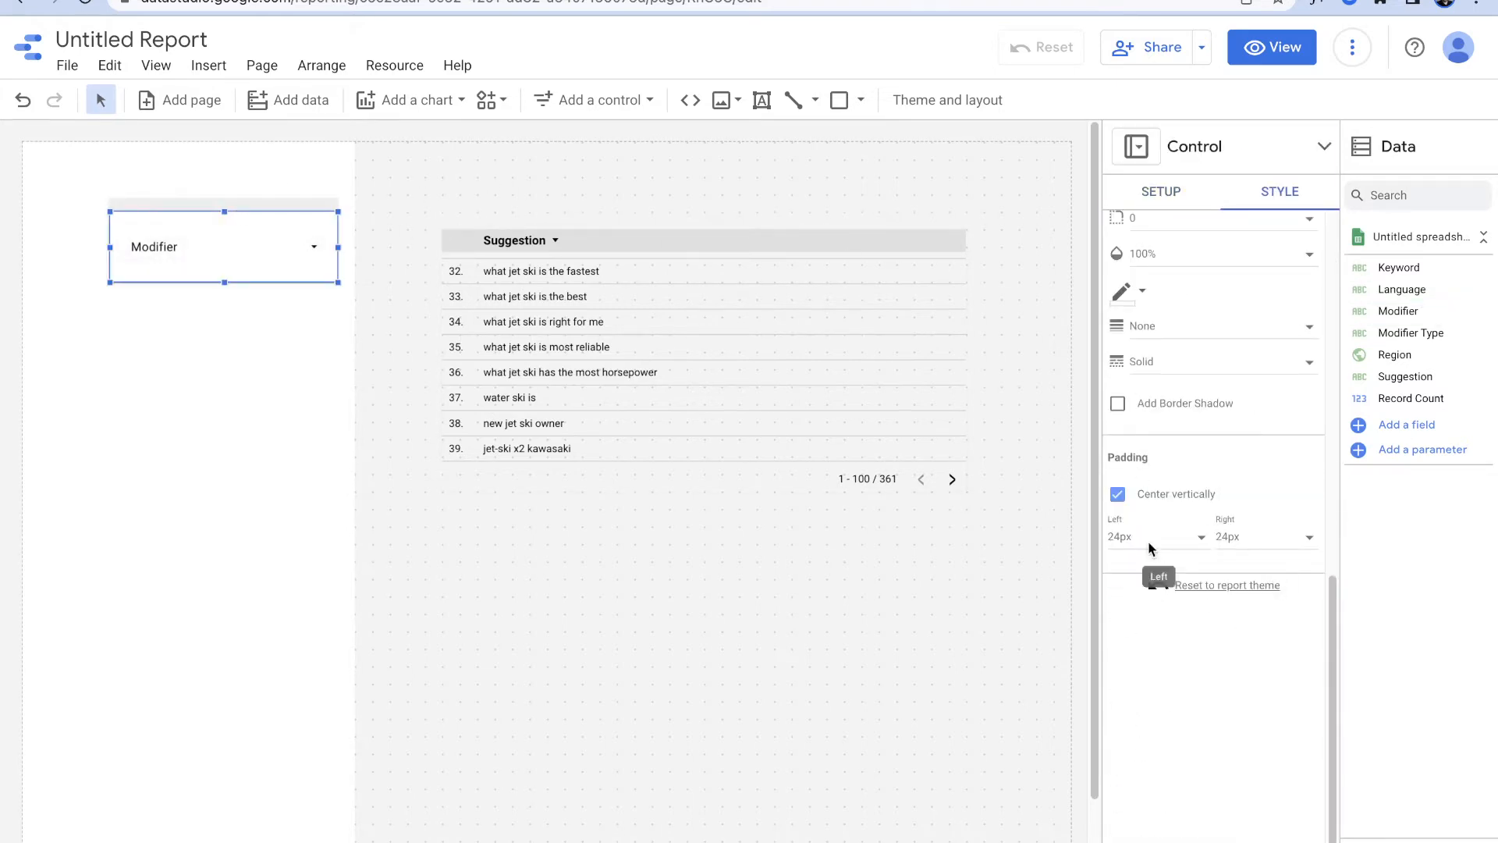
click(1148, 549)
click(1150, 583)
click(718, 145)
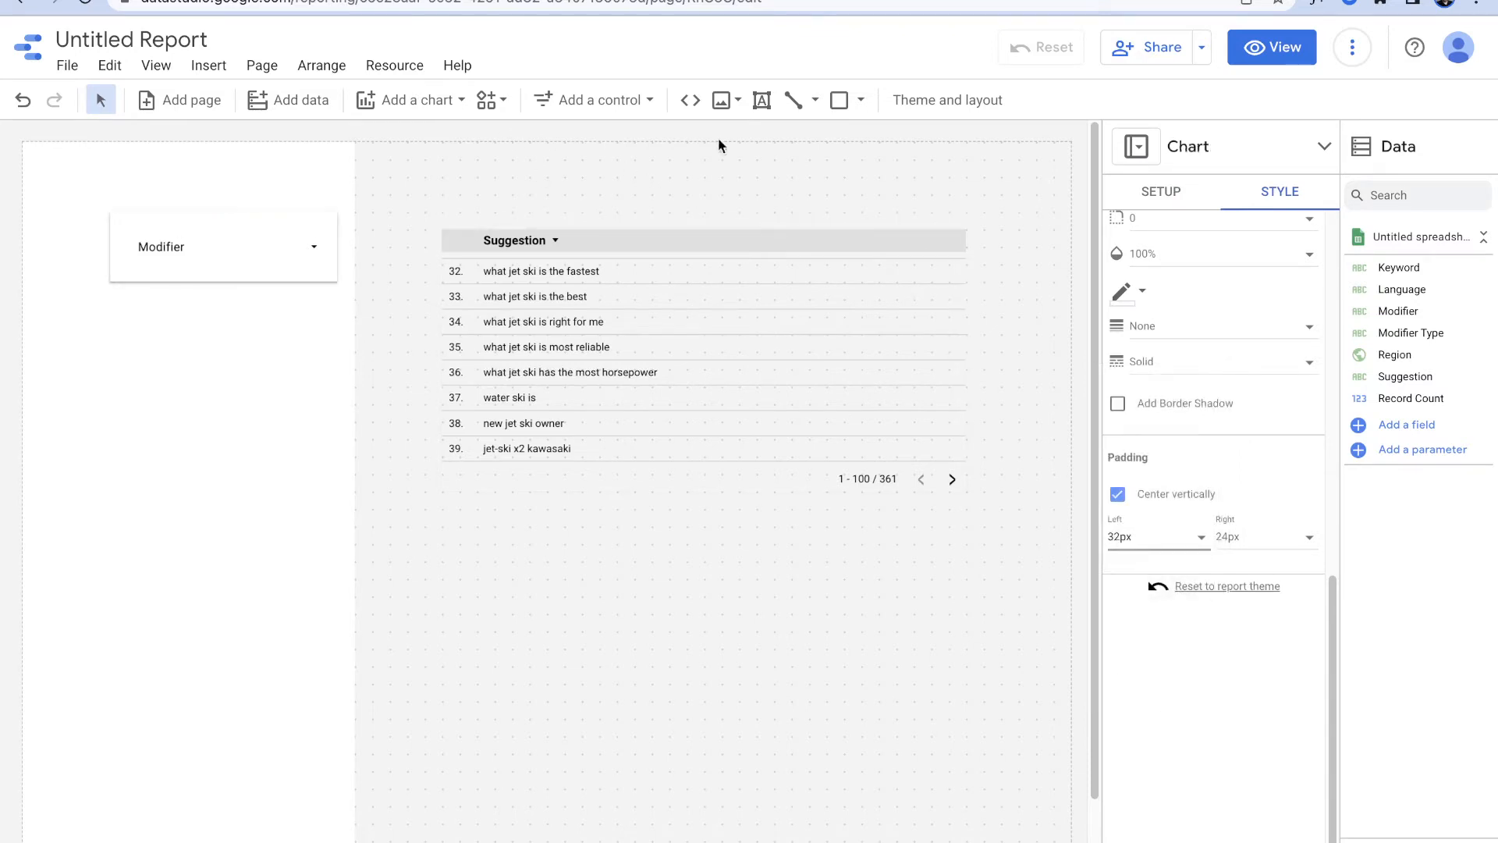
Step: Add a Record Count scorecard to the sidebar at the left side of the Modifier drop-down
click(453, 100)
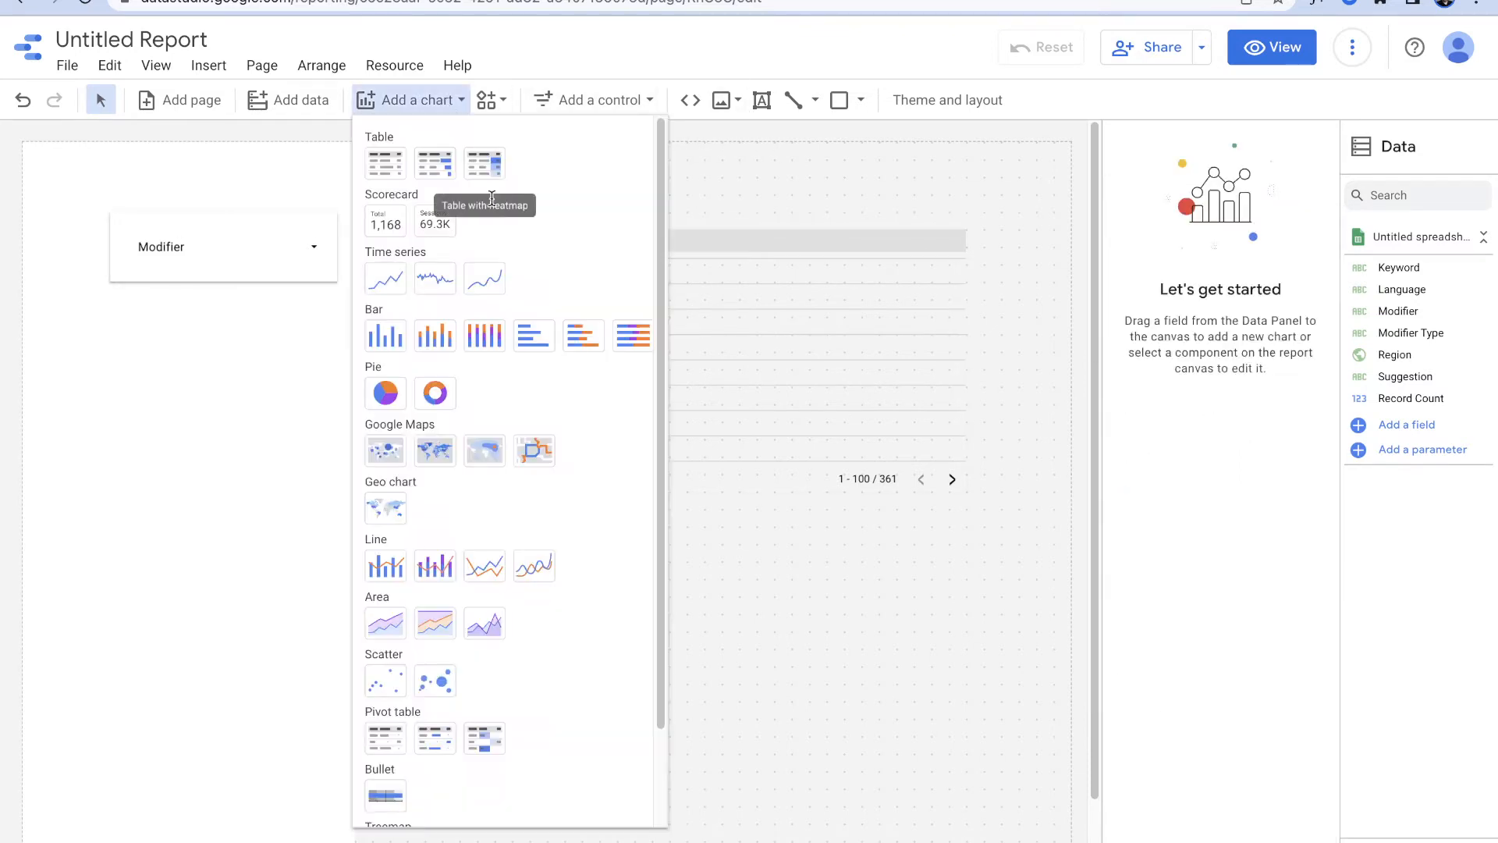
click(385, 222)
click(40, 229)
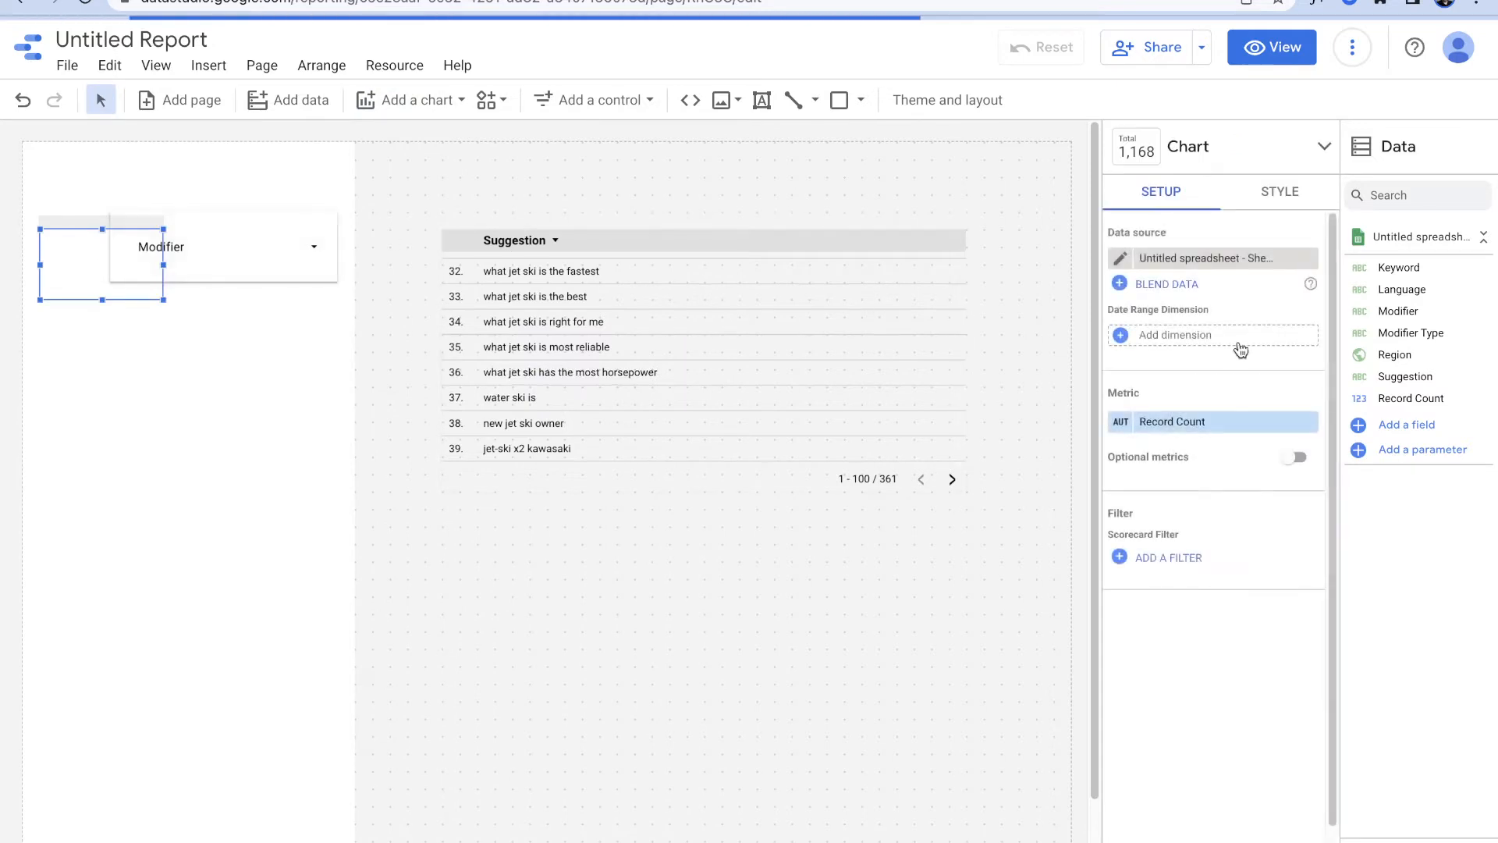
Step: Center-align the scorecard's metric name, metric value and comparison
click(1256, 203)
scroll(1194, 570, down, 4)
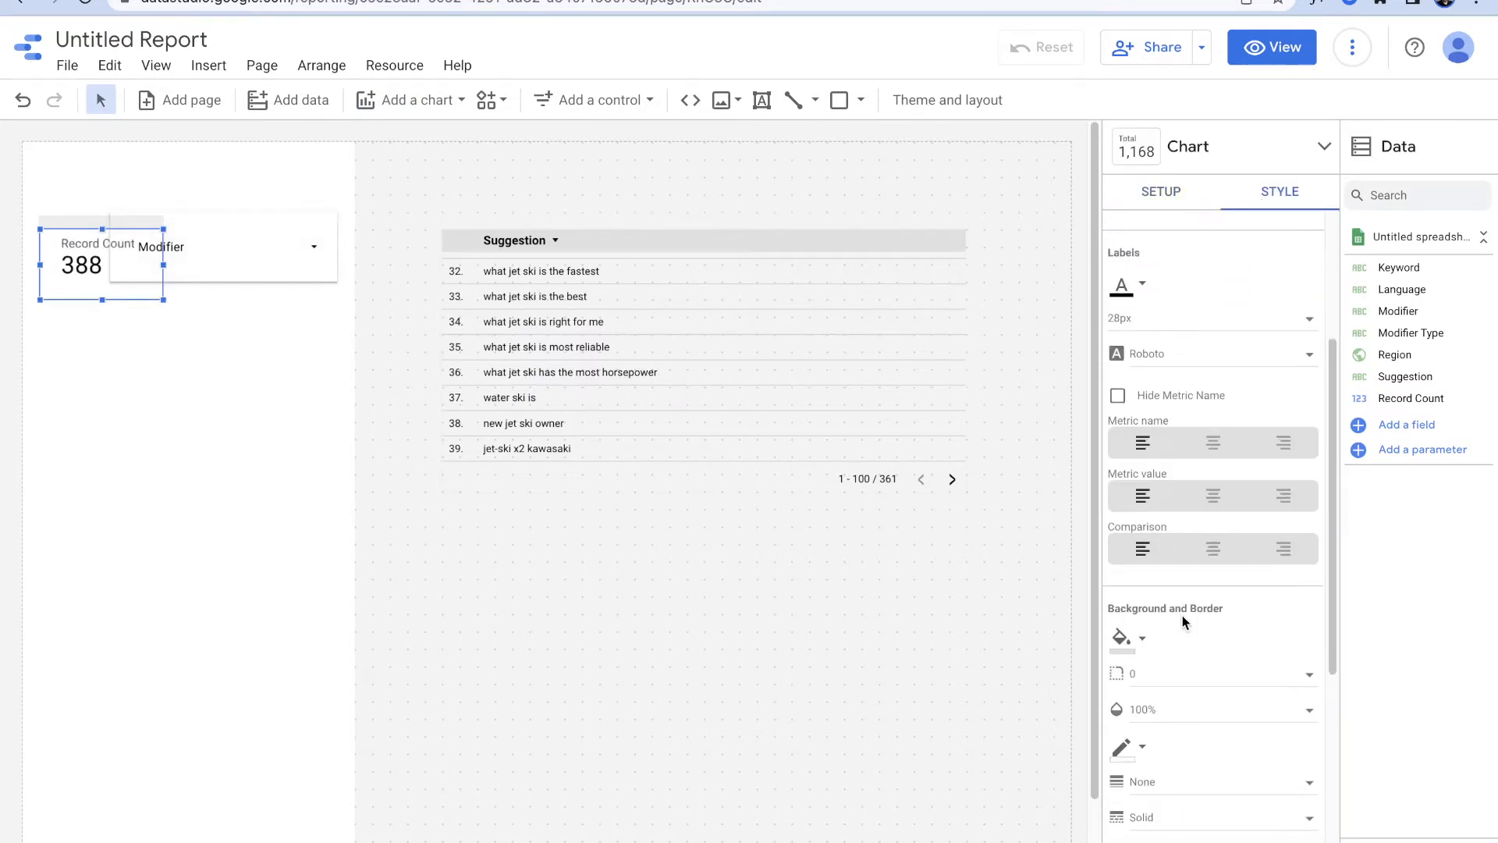
click(1213, 430)
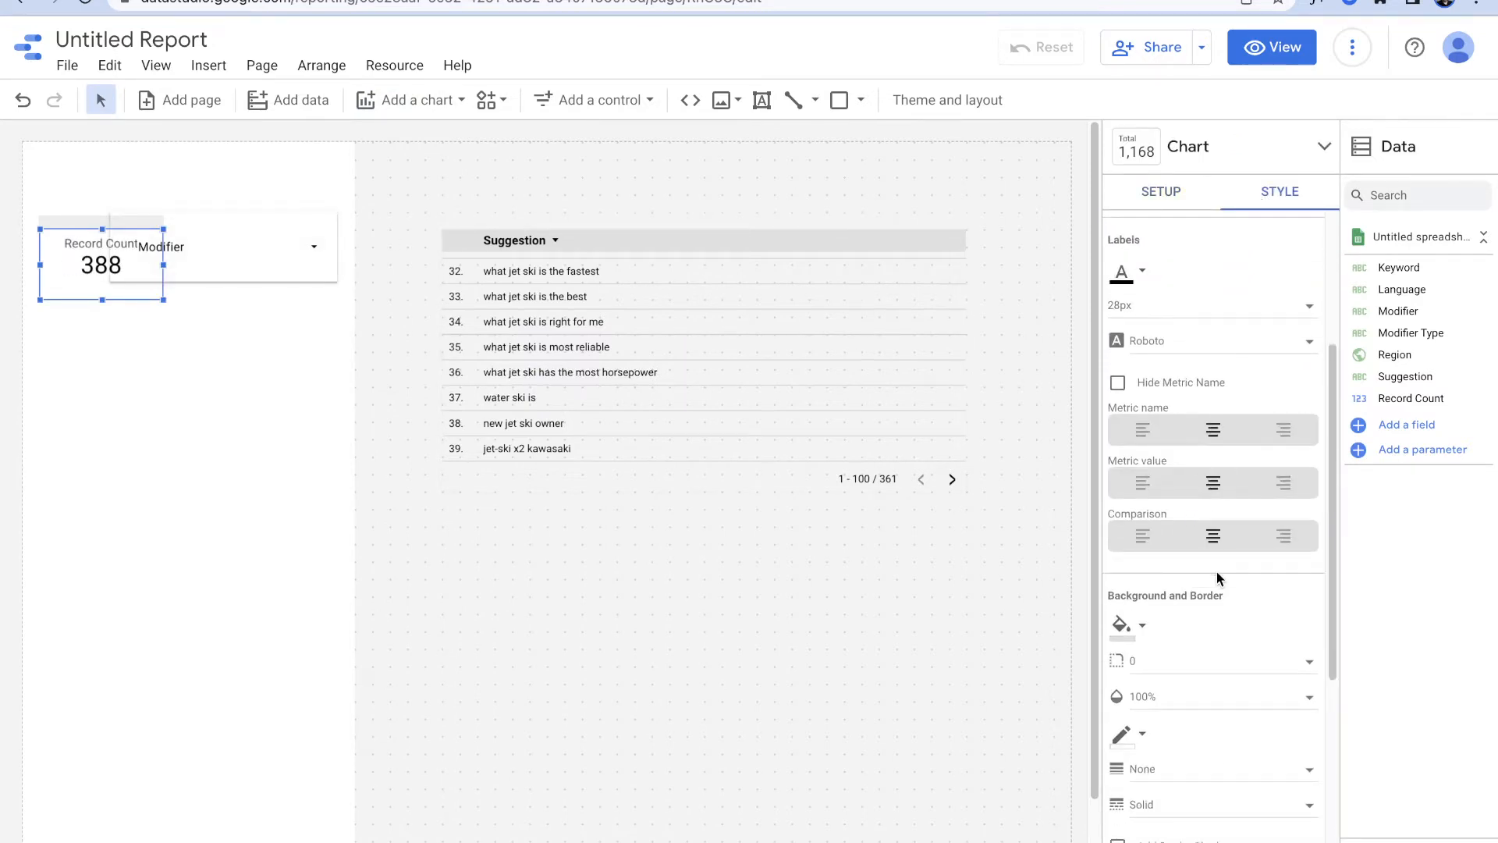
Step: Set the scorecard's left and right padding to 0px
scroll(1216, 578, down, 6)
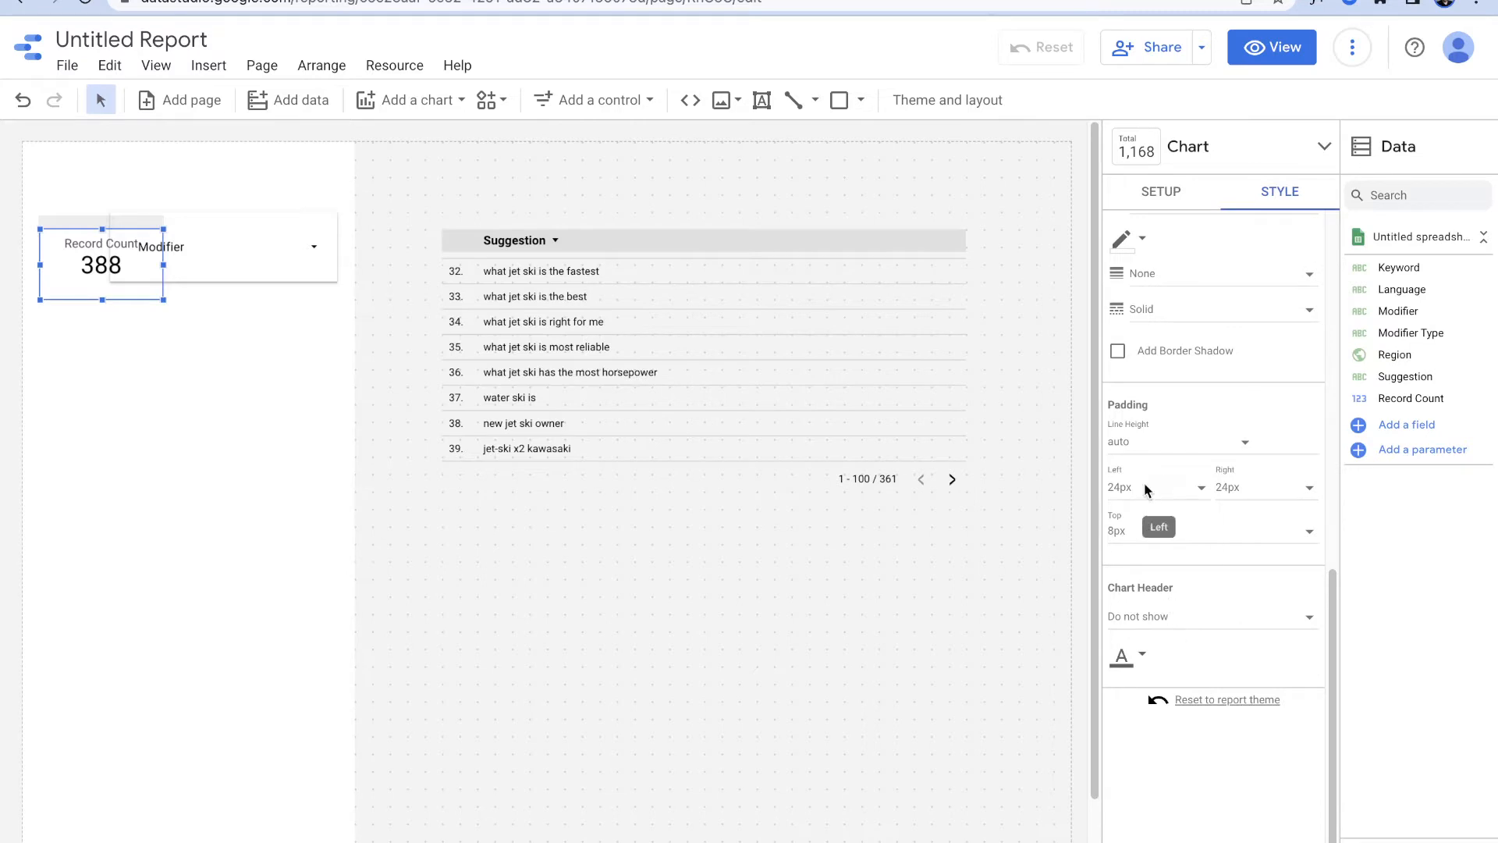
click(1145, 489)
scroll(1159, 359, up, 2)
click(1147, 336)
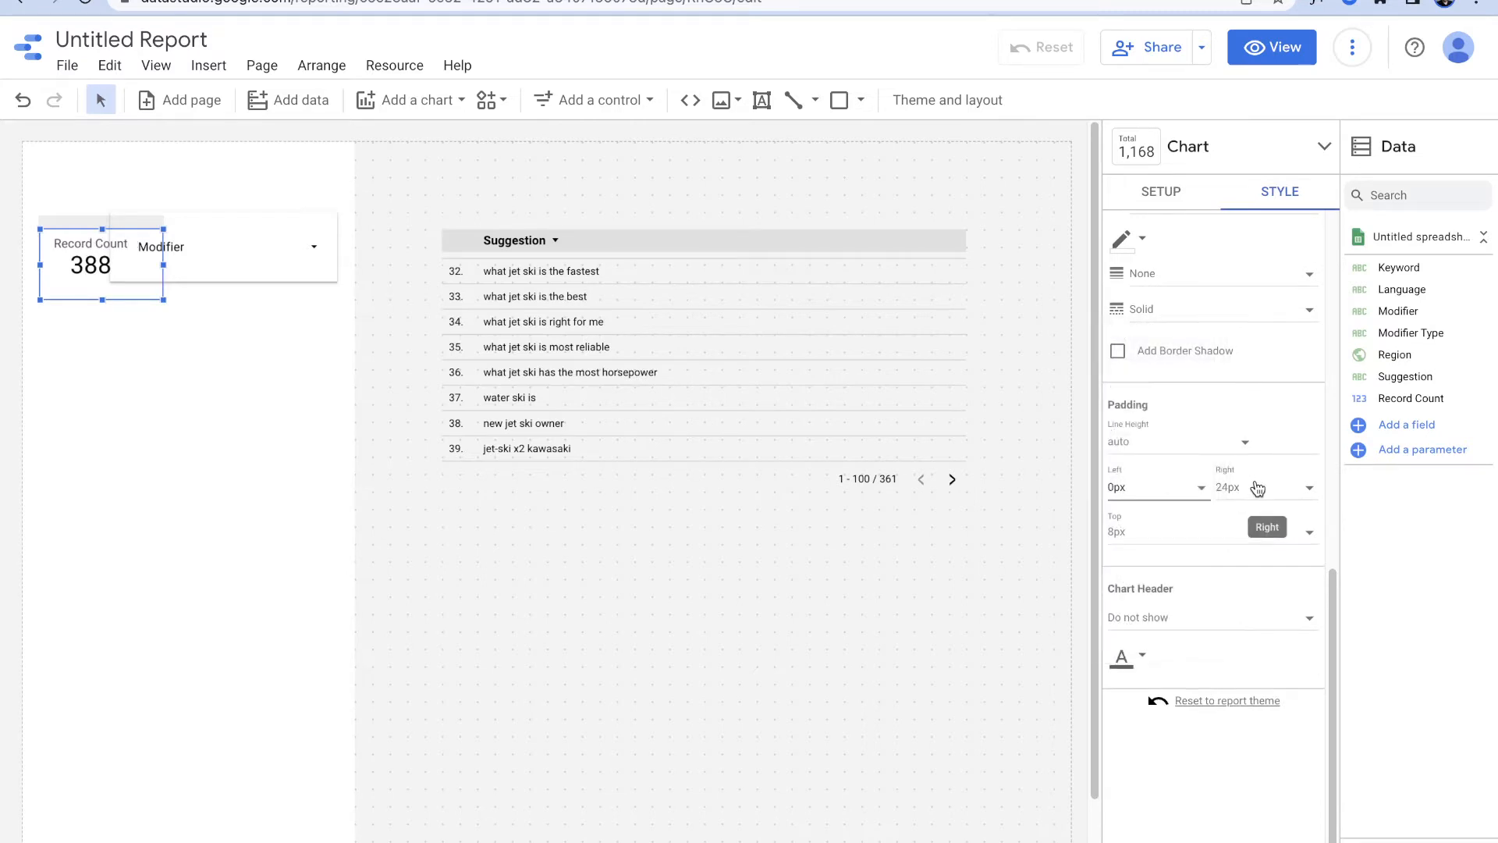
click(1258, 488)
scroll(1247, 361, up, 2)
click(1230, 338)
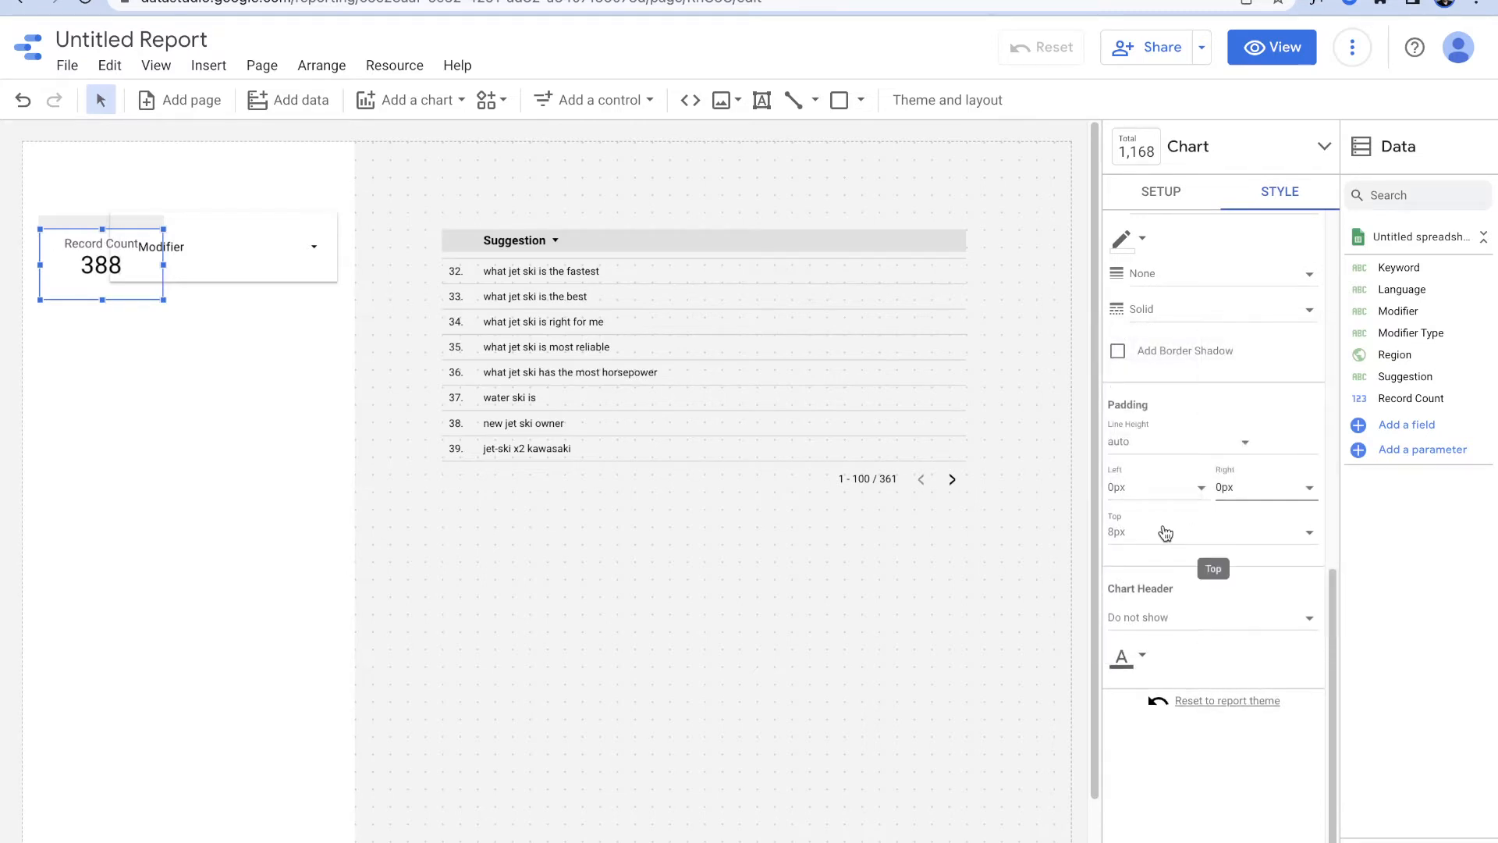
Step: Set the scorecard's top padding to 0px
click(1166, 533)
scroll(1166, 421, up, 2)
click(1163, 393)
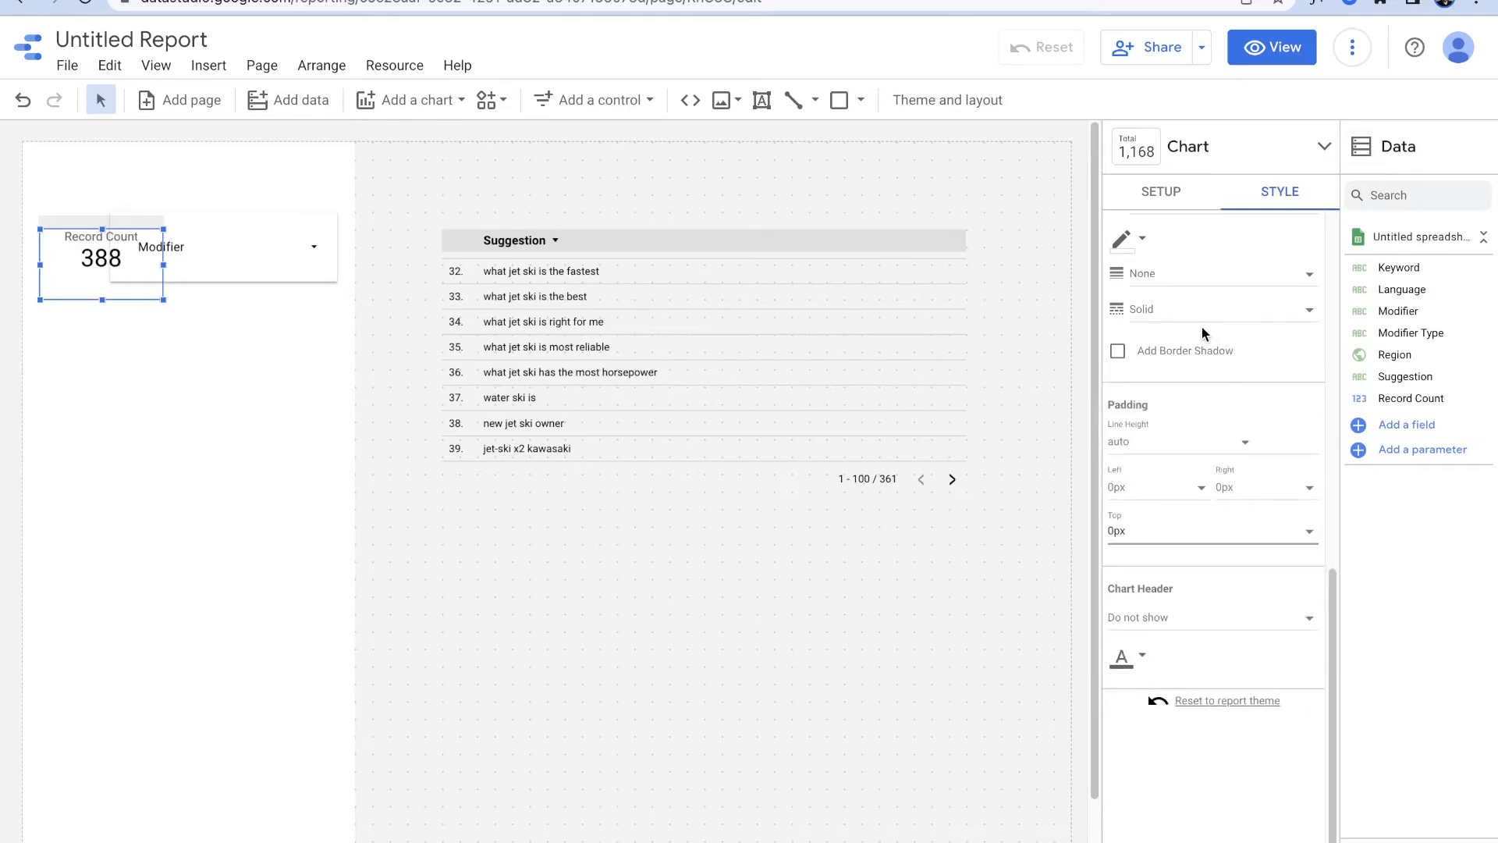
Step: Give the Record Count scorecard a white background and a border radius of 5
scroll(1202, 326, up, 1)
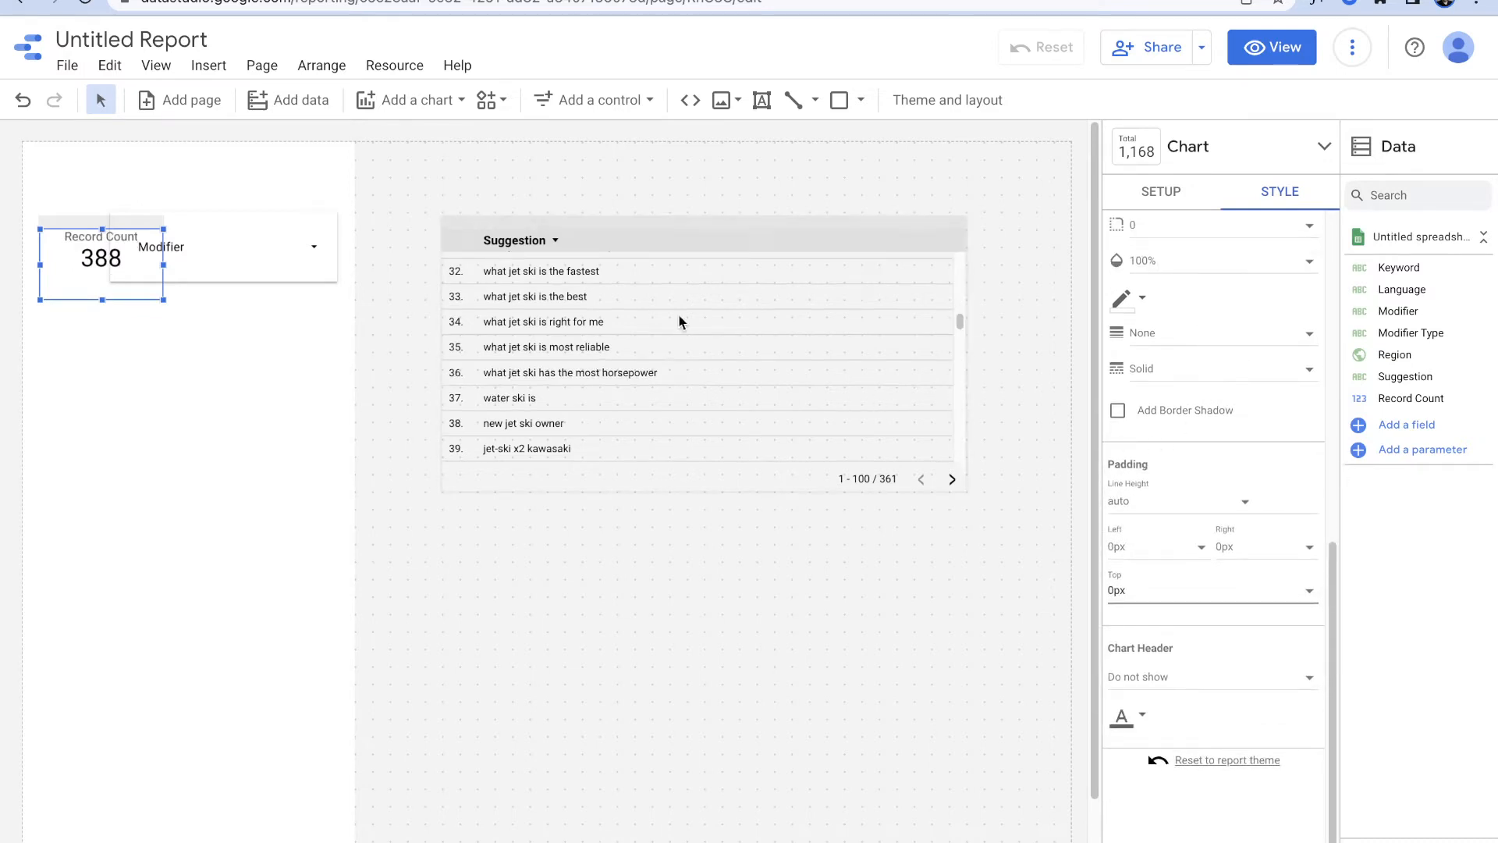
scroll(1192, 317, up, 8)
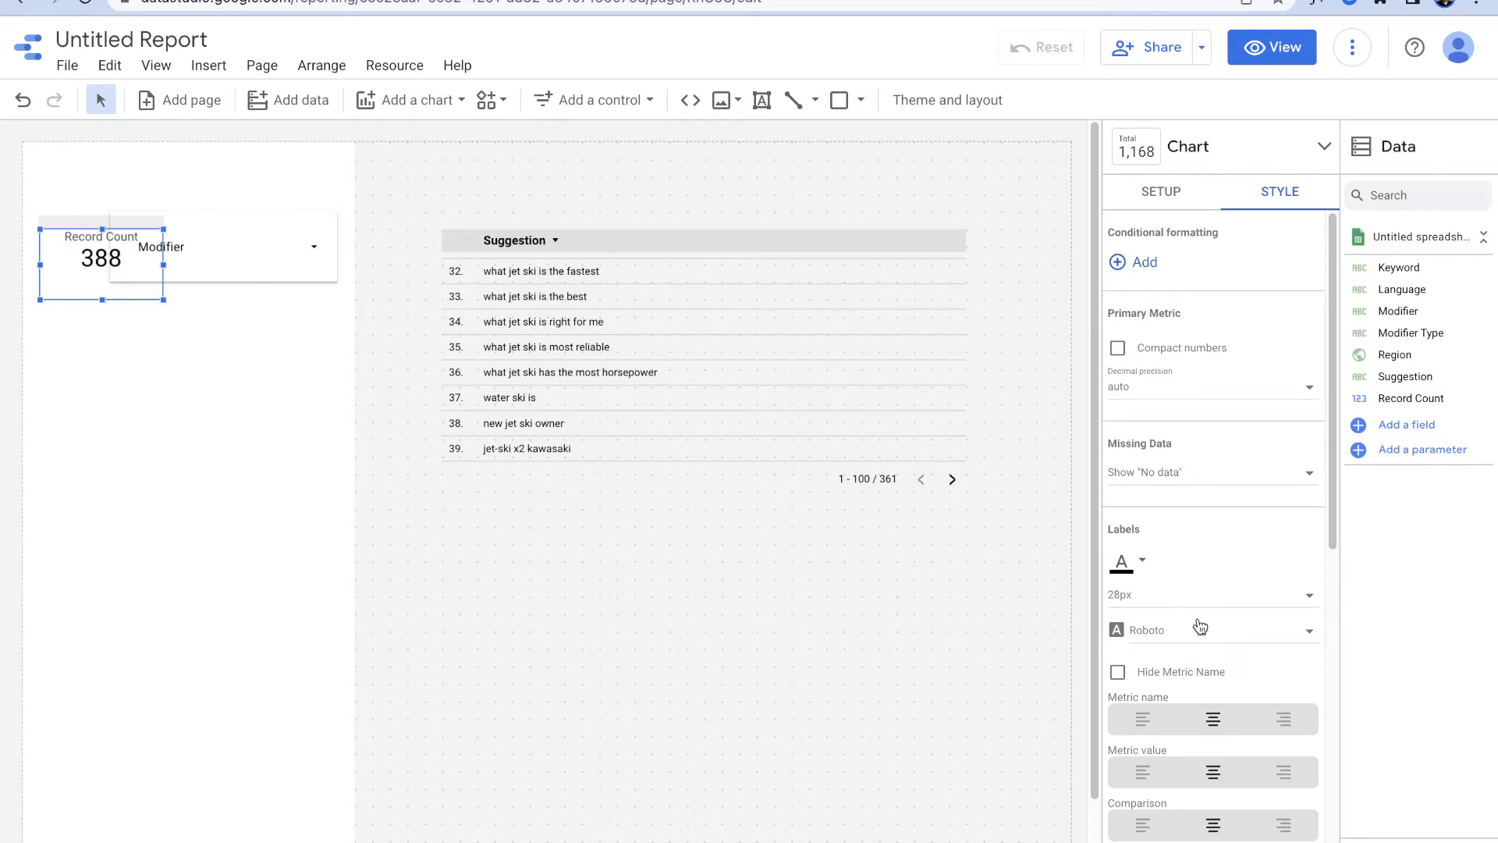
scroll(1186, 624, down, 5)
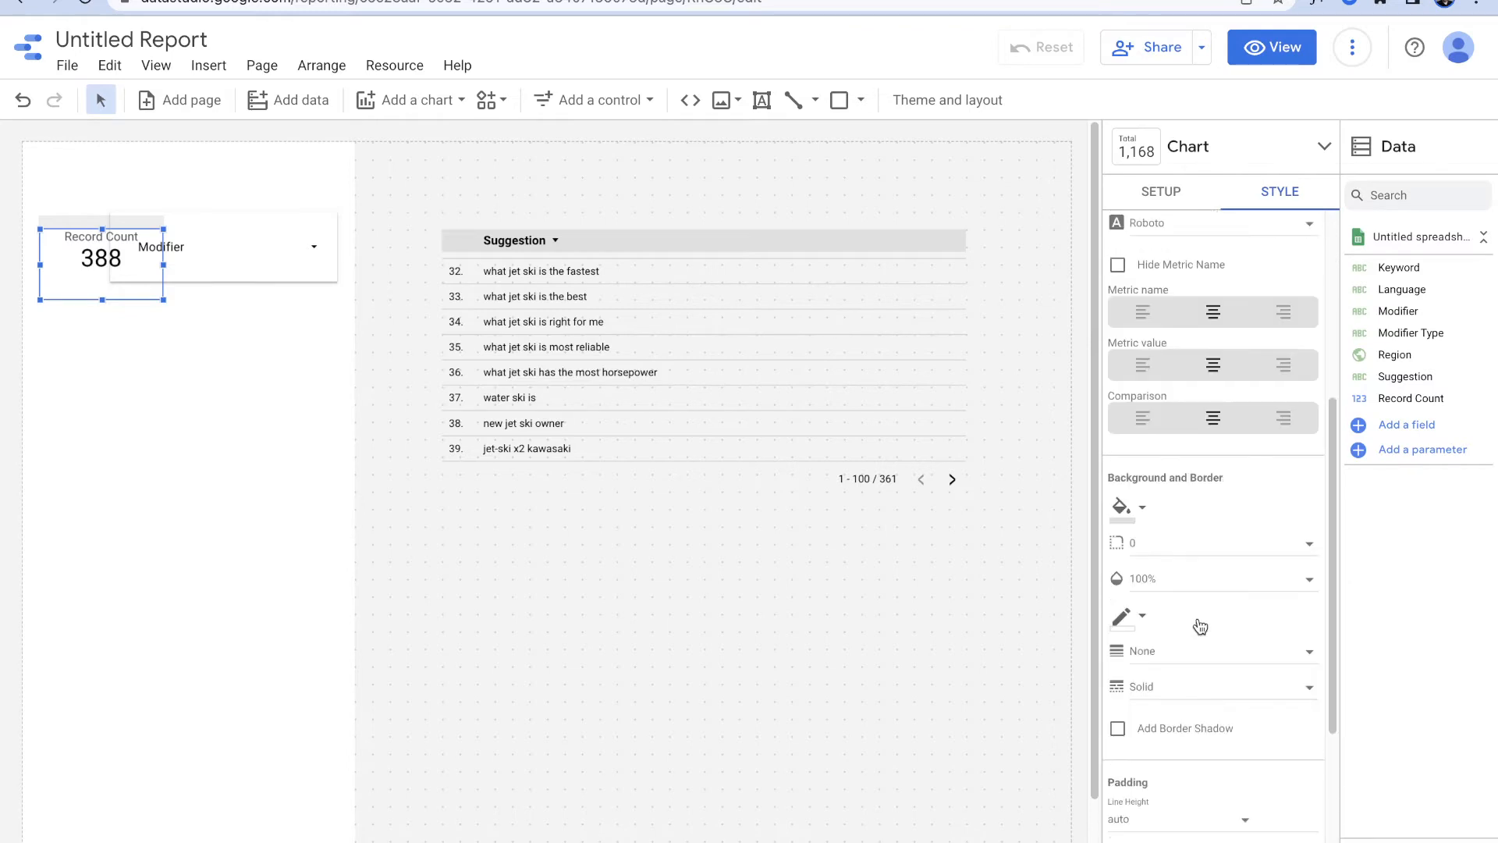
click(1132, 511)
click(1405, 537)
scroll(1214, 600, down, 2)
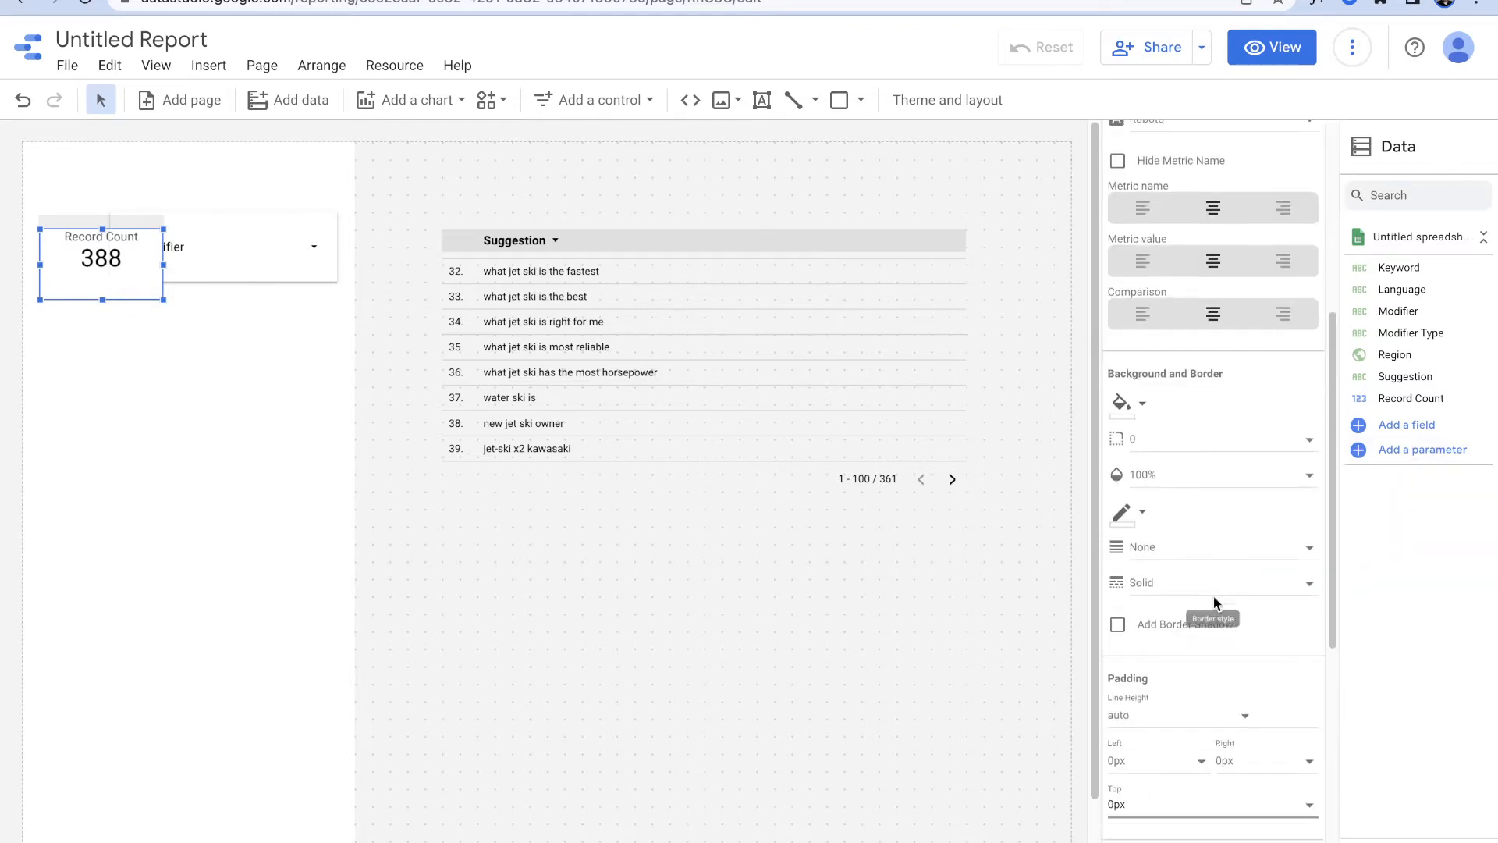
click(1137, 447)
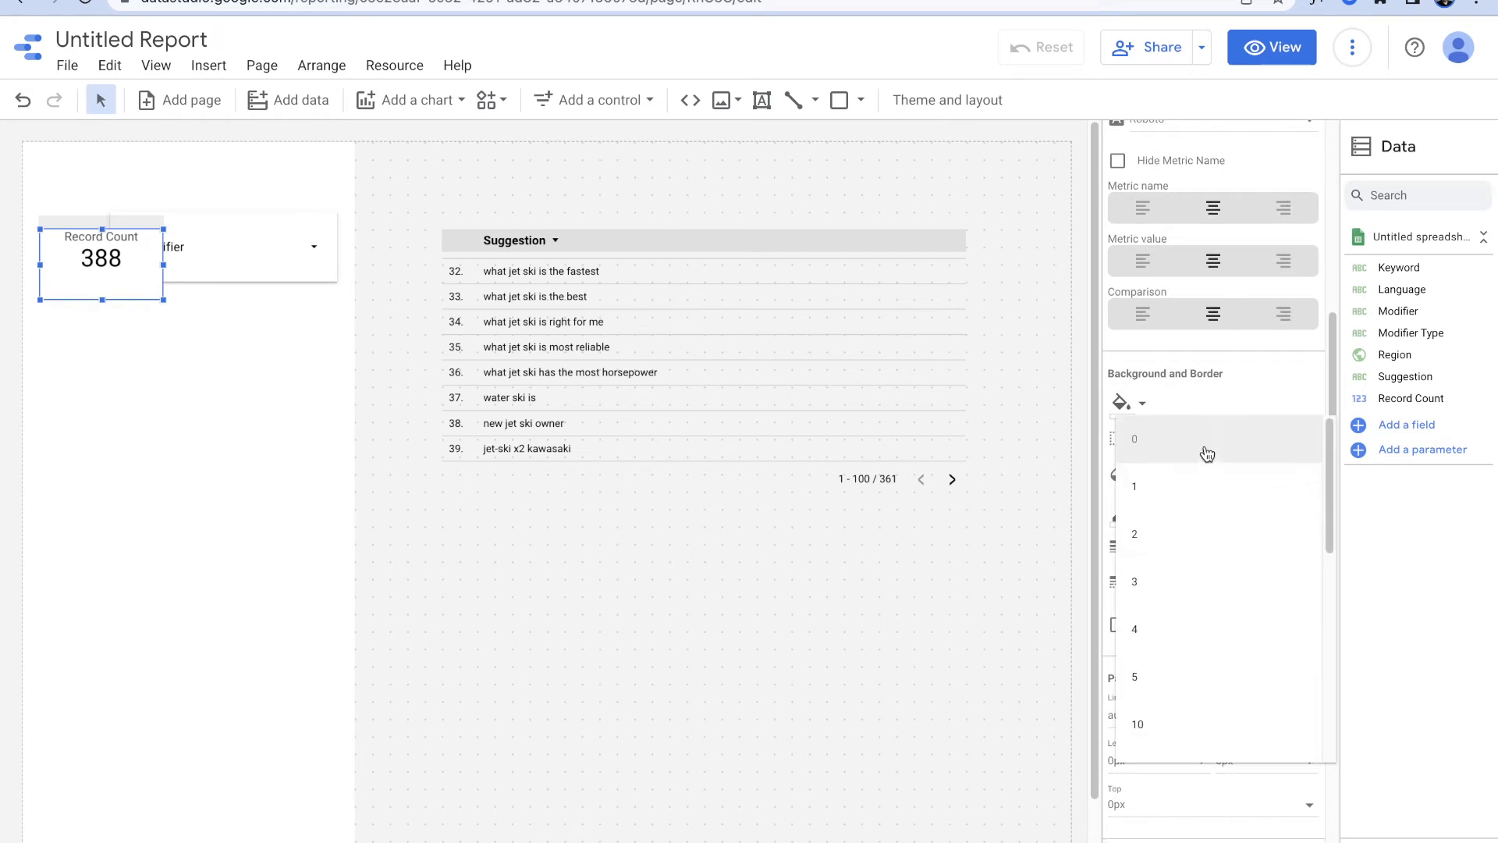
click(1191, 667)
Step: Give the scorecard a border in the custom blue with a weight of 2
click(1132, 528)
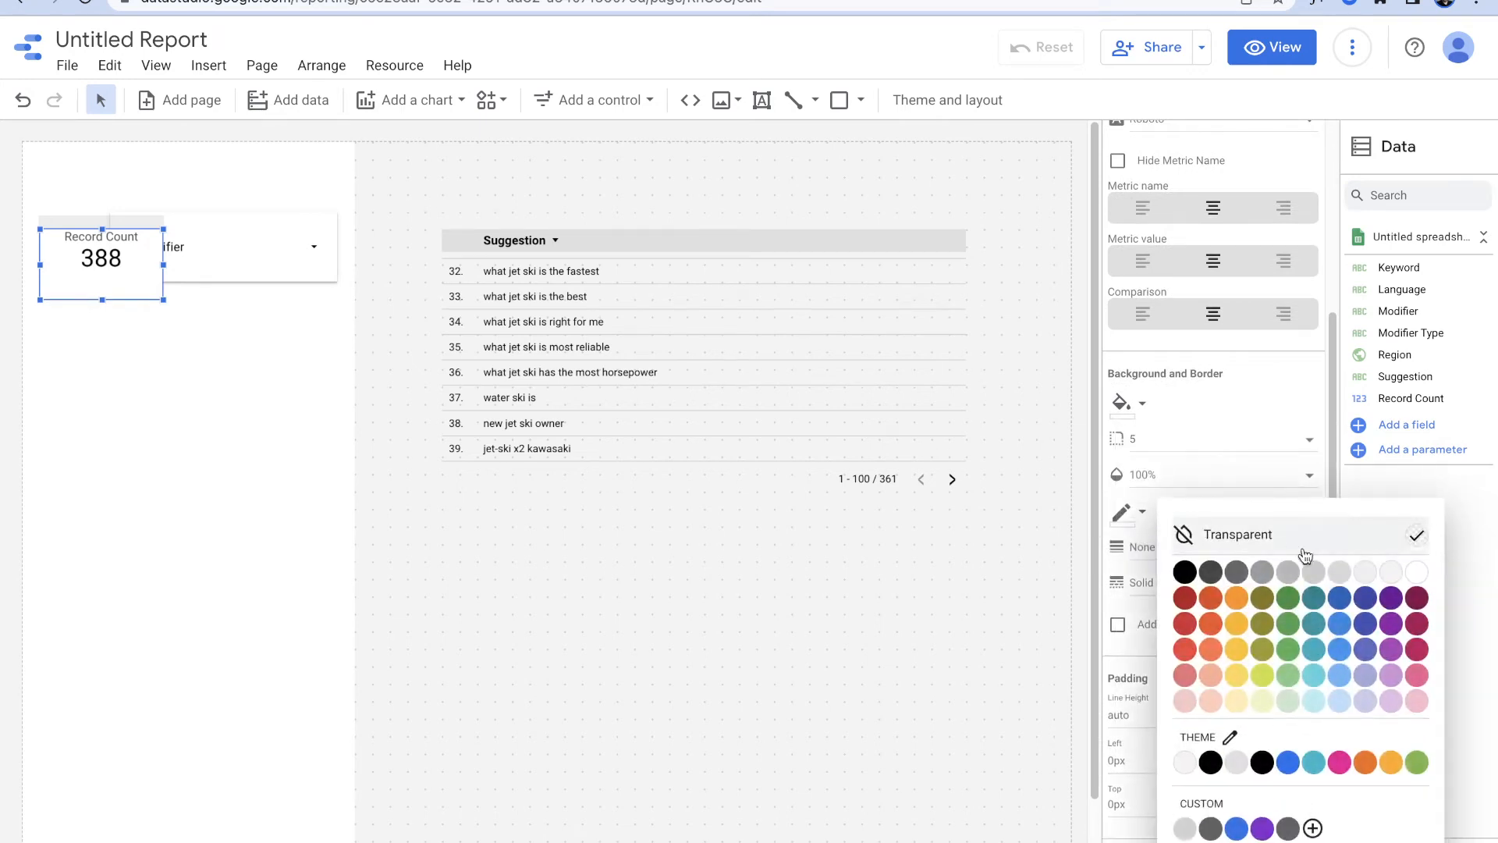
click(1236, 826)
click(1158, 569)
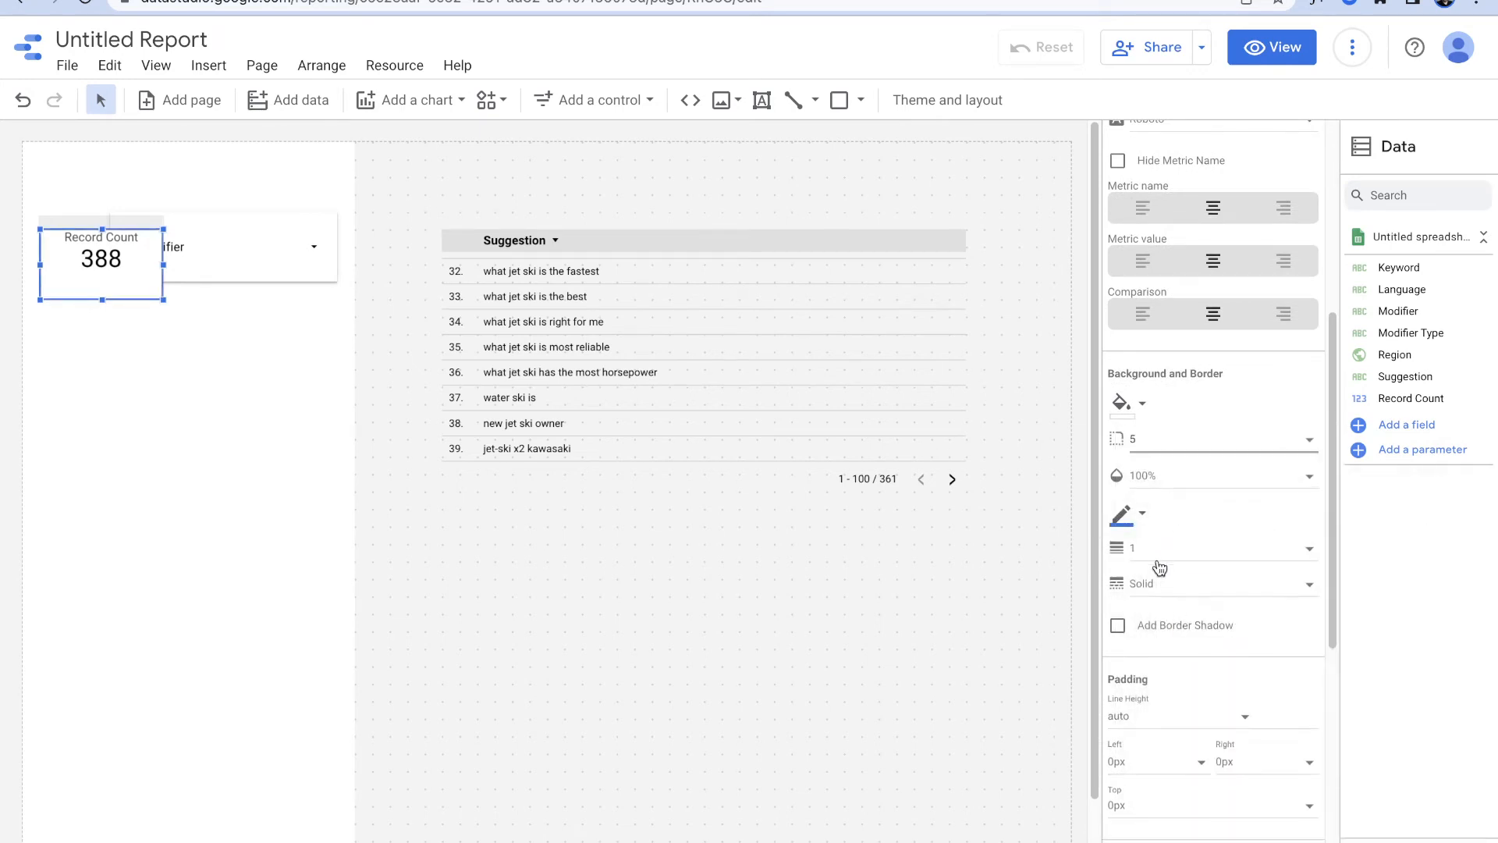
click(1157, 565)
click(1178, 593)
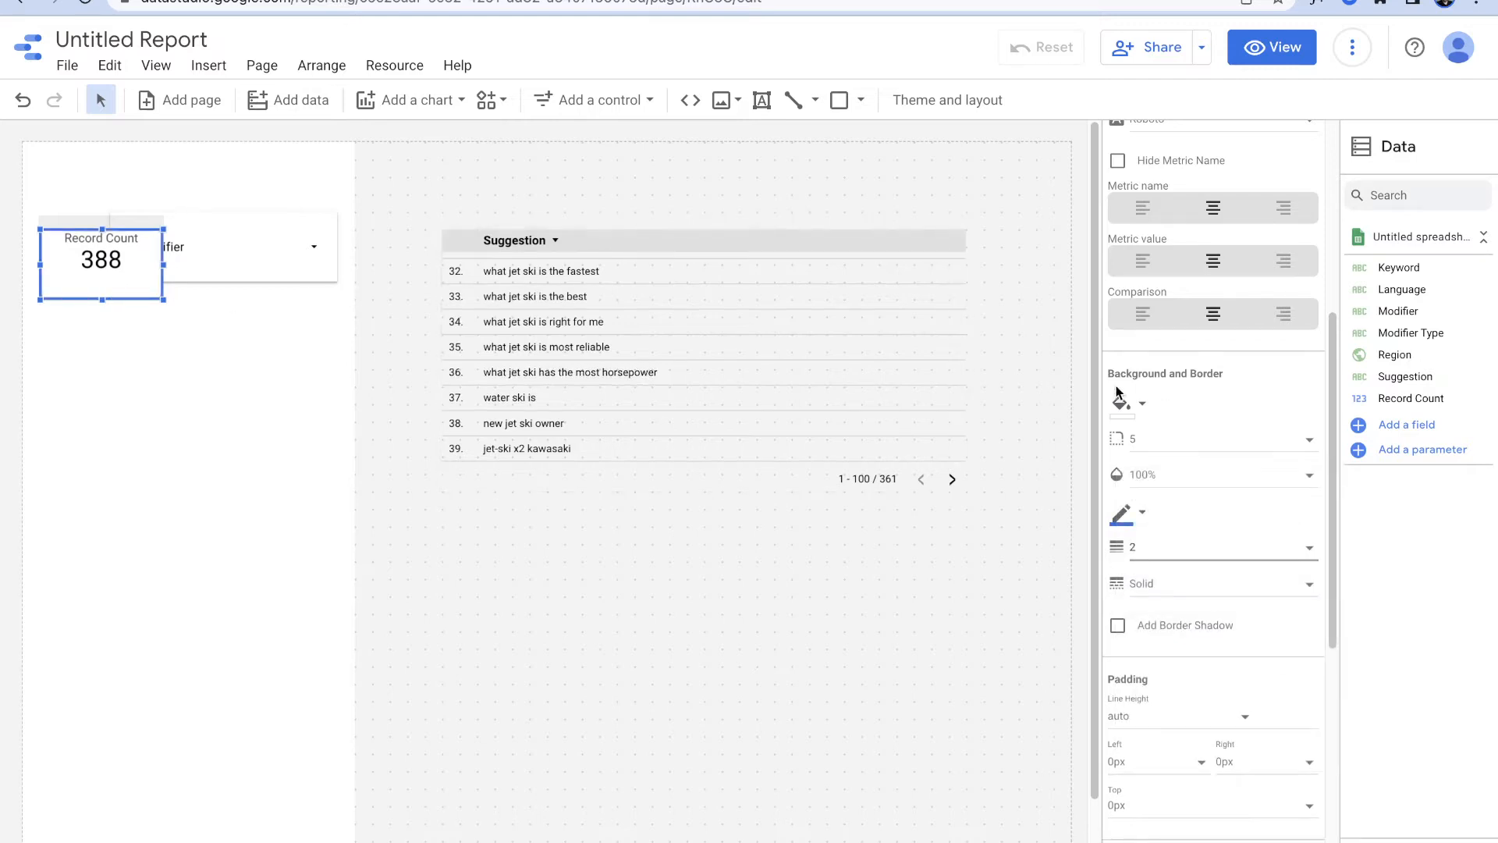
click(442, 164)
Step: Hide the metric name on the Record Count scorecard
click(145, 265)
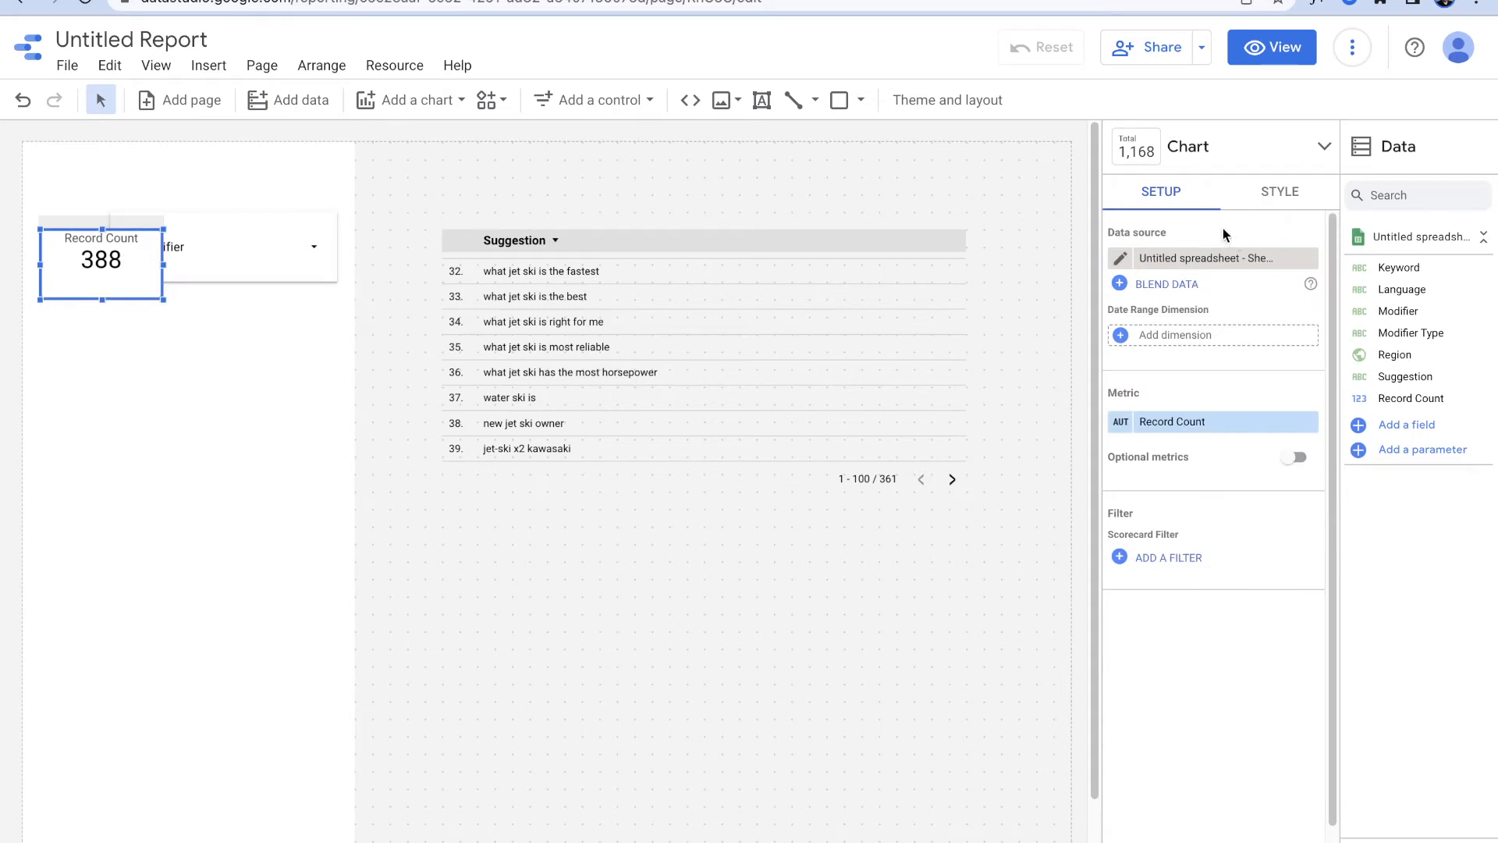
click(1283, 201)
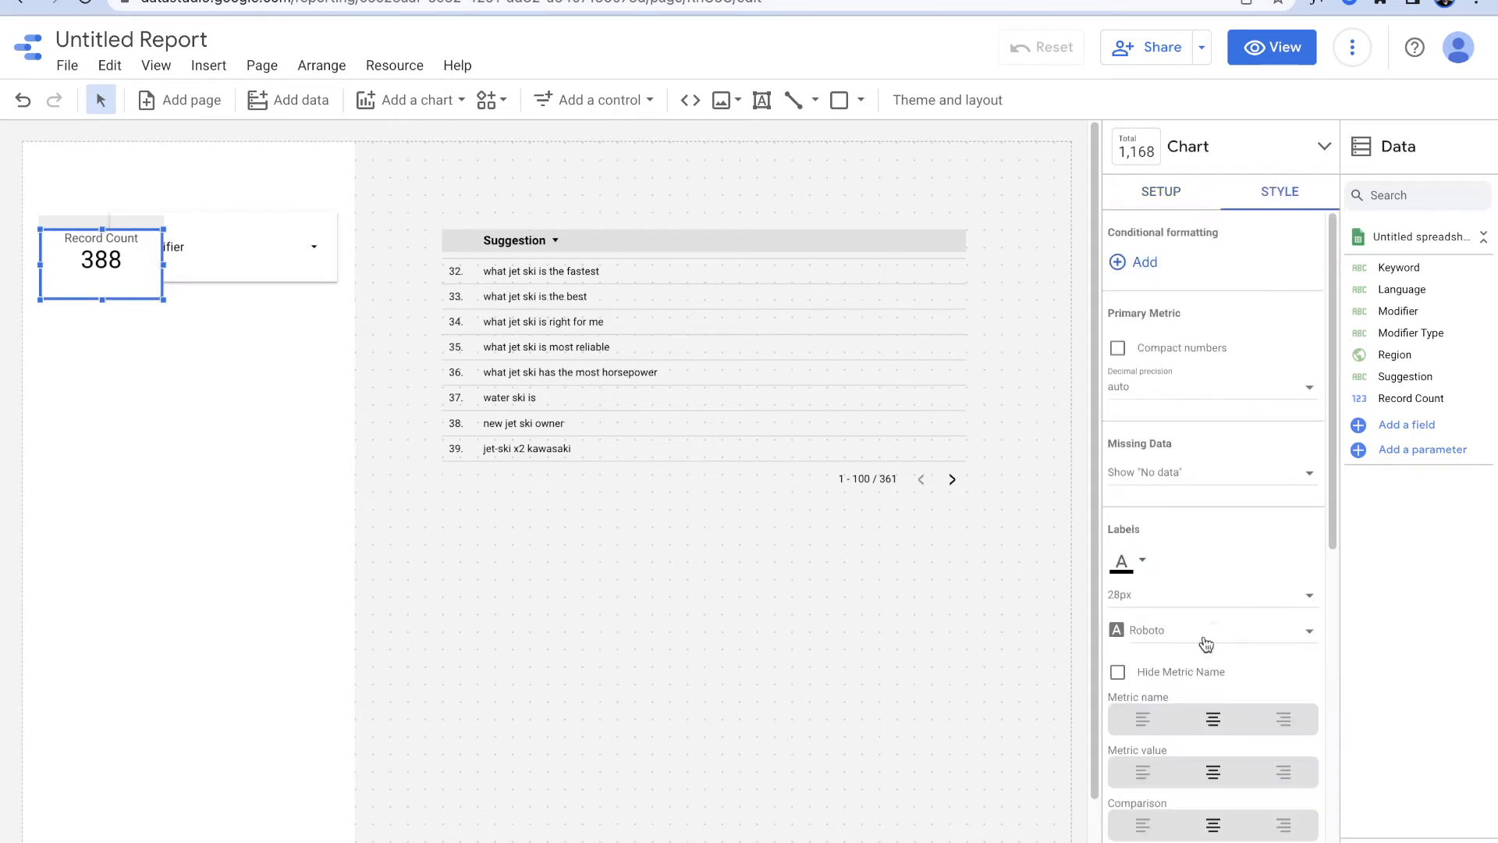
scroll(1204, 644, down, 1)
scroll(1189, 689, down, 3)
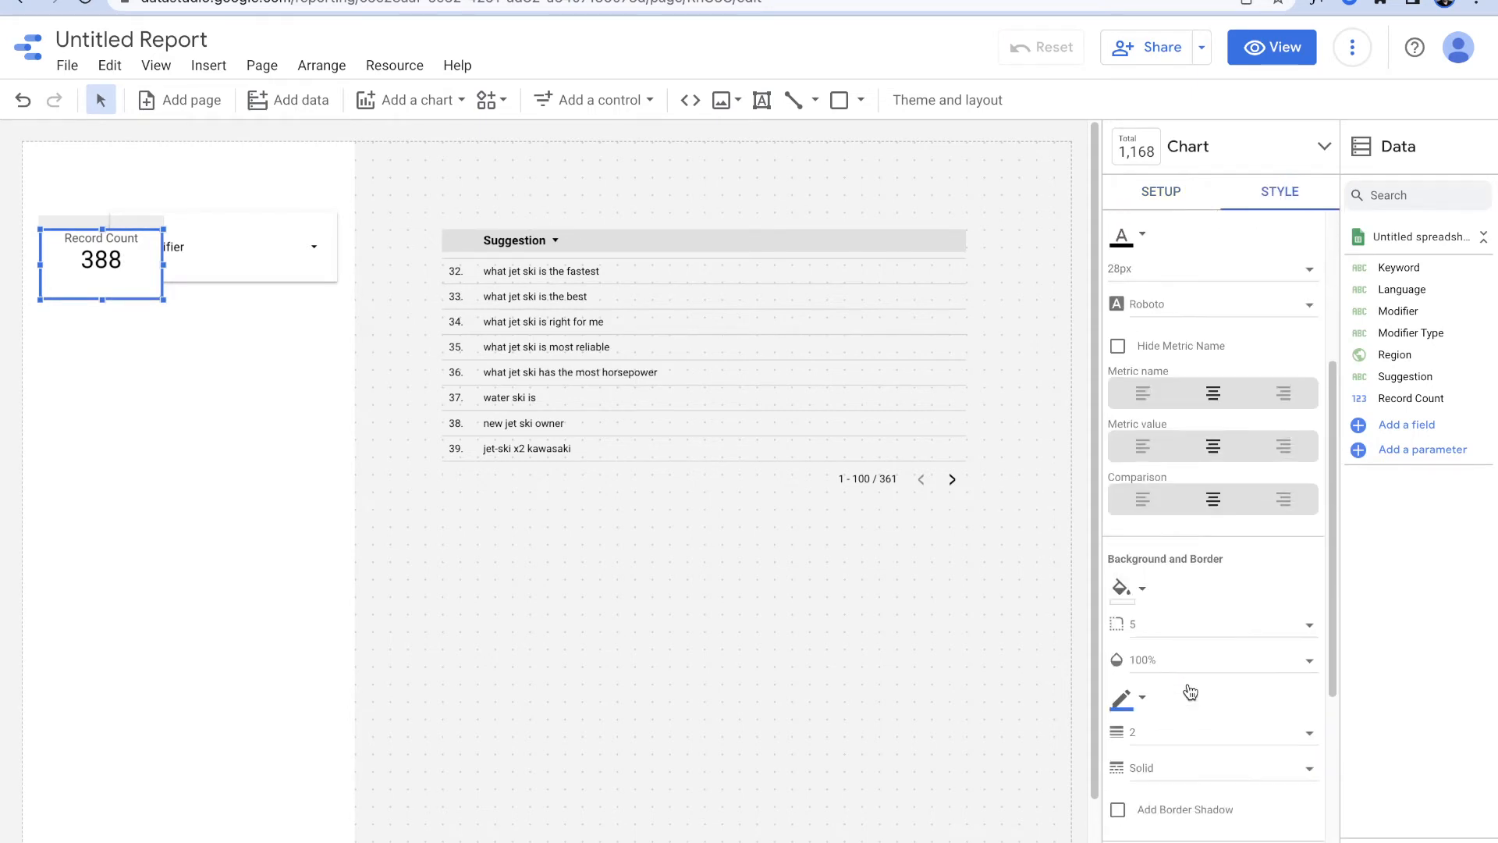
scroll(1208, 673, down, 3)
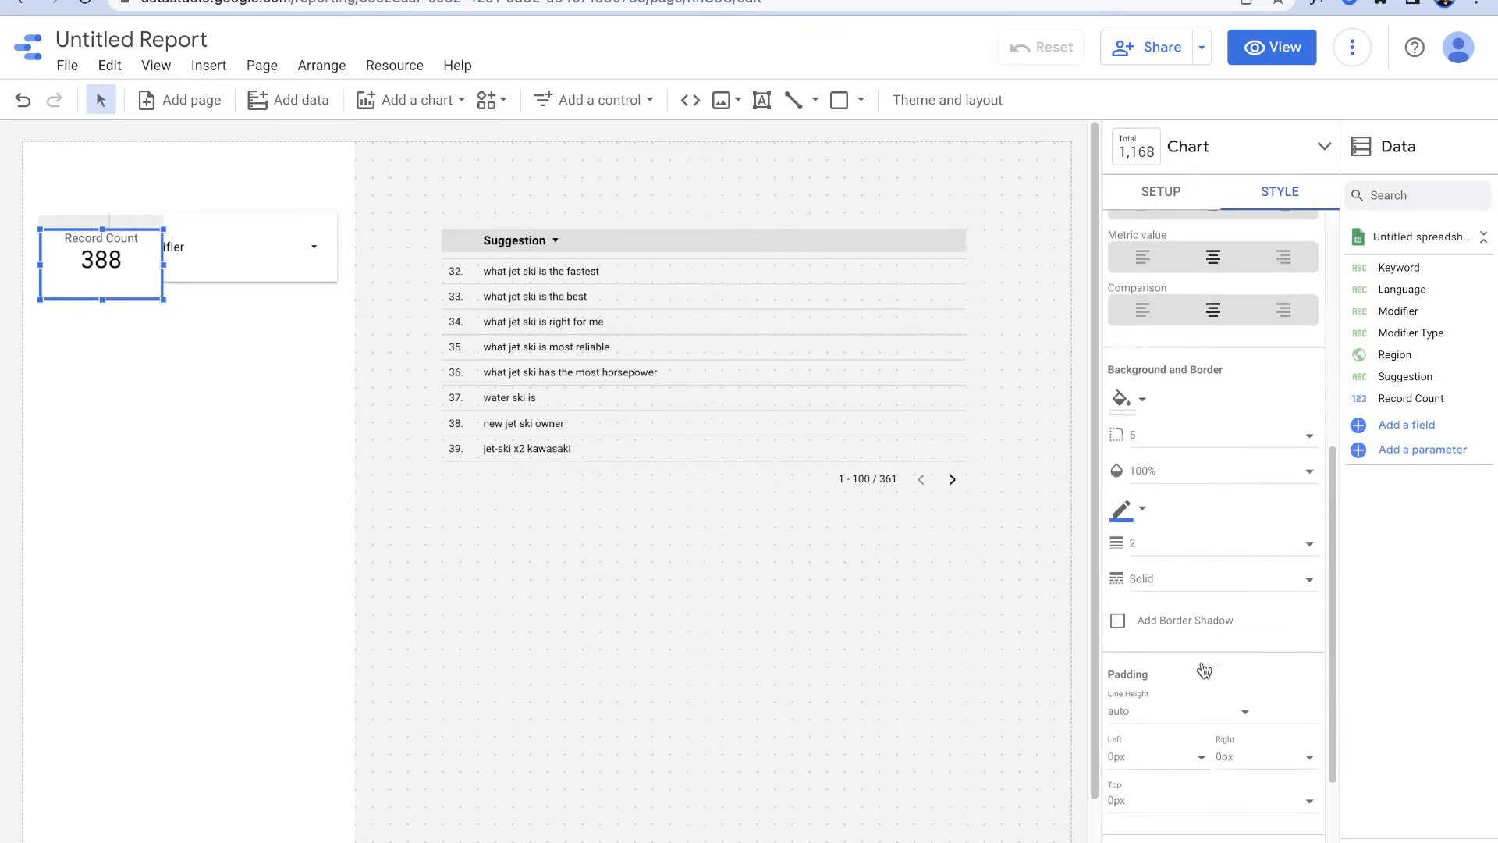
scroll(1197, 661, down, 4)
scroll(1197, 662, up, 6)
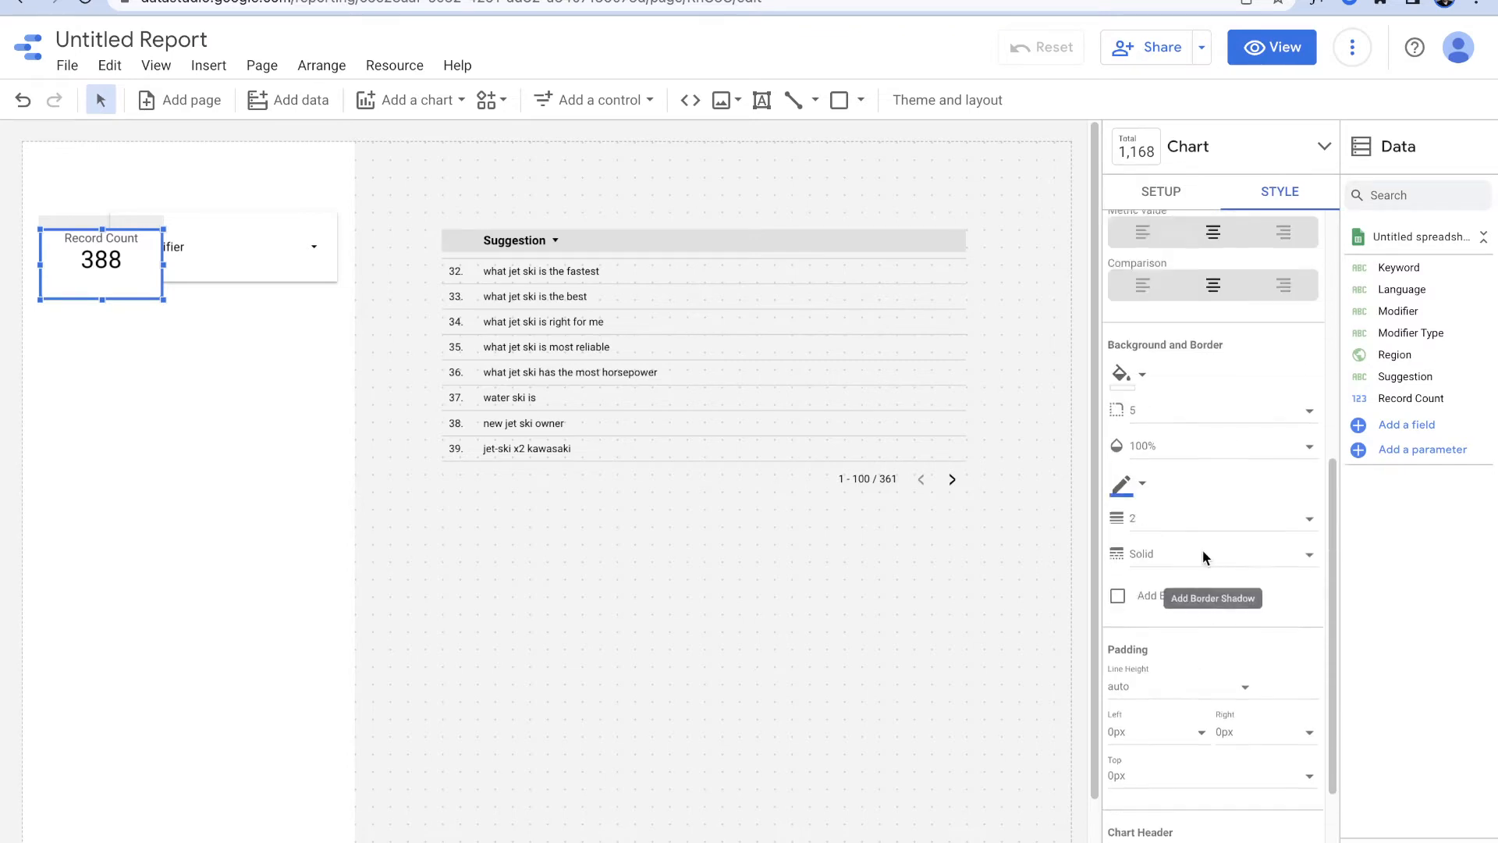
scroll(1204, 543, up, 1)
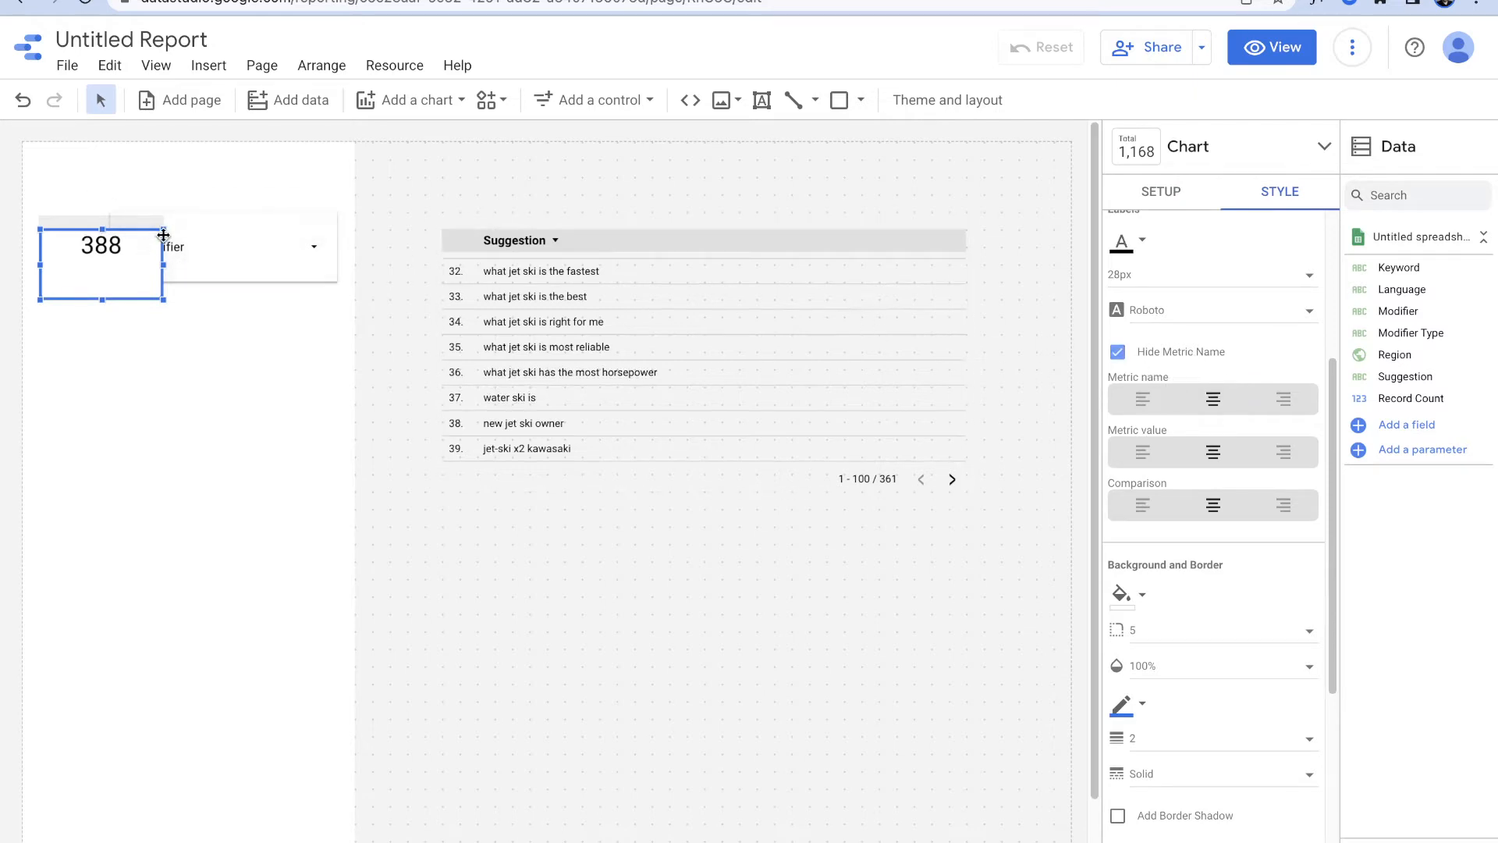
Step: Shrink the scorecard to a small box around its number, overlapping the Modifier control's left edge, and preview the report in view mode
drag(164, 229, 149, 212)
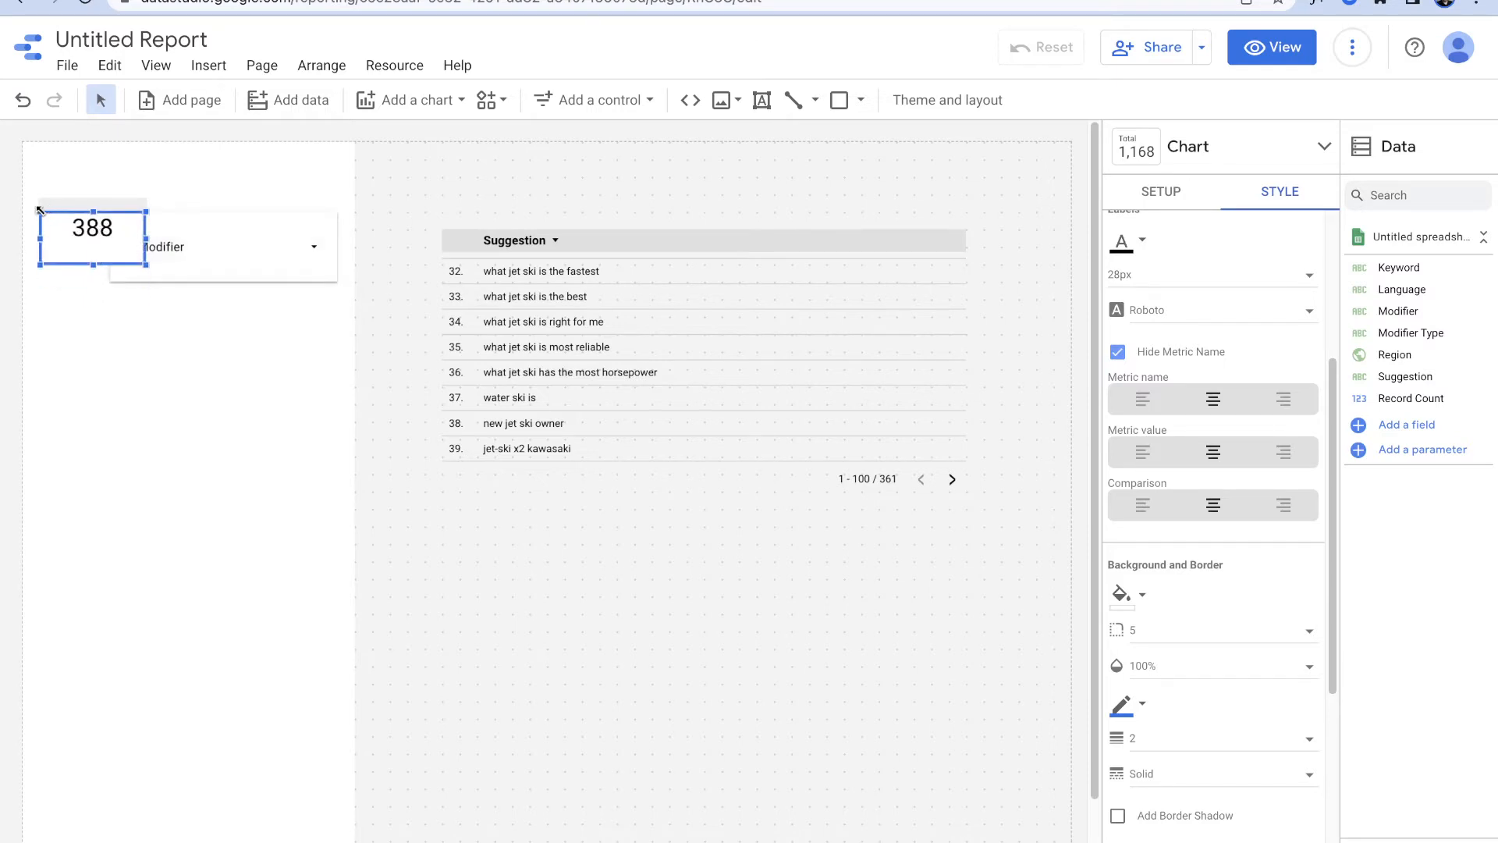
drag(56, 210, 128, 228)
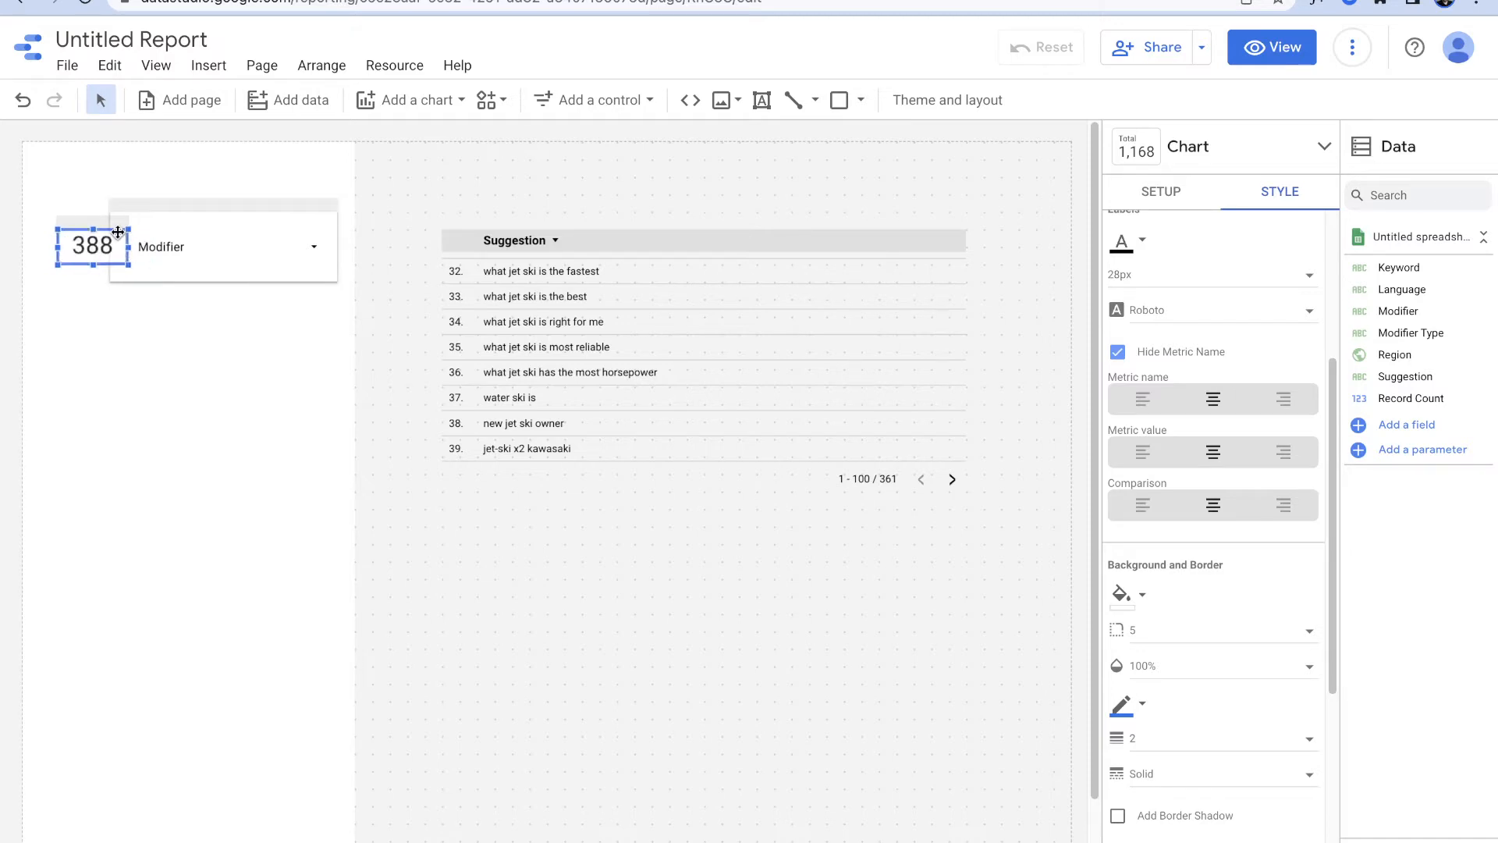
click(246, 350)
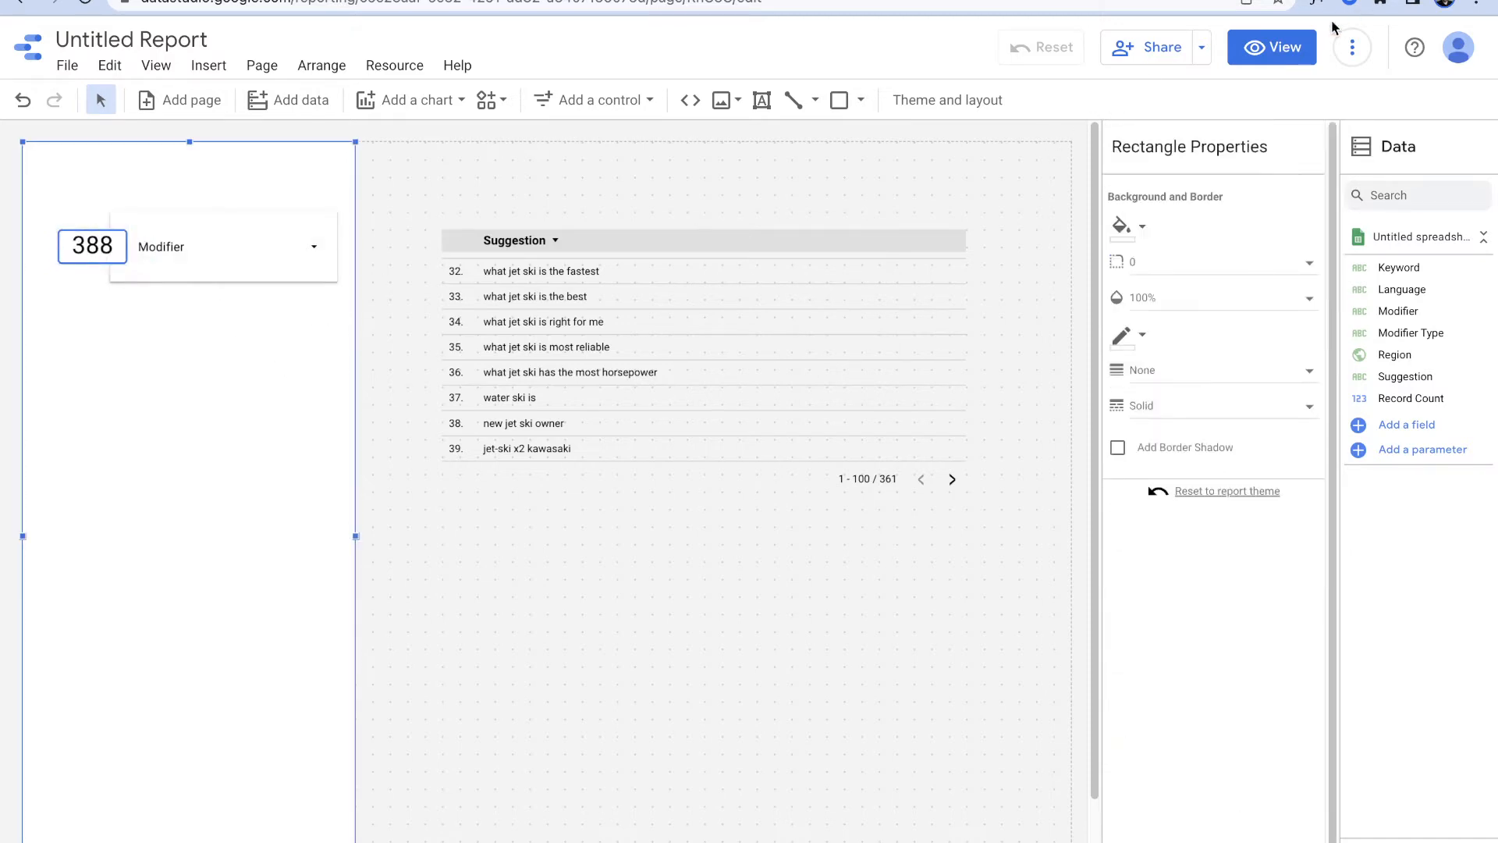
click(1280, 44)
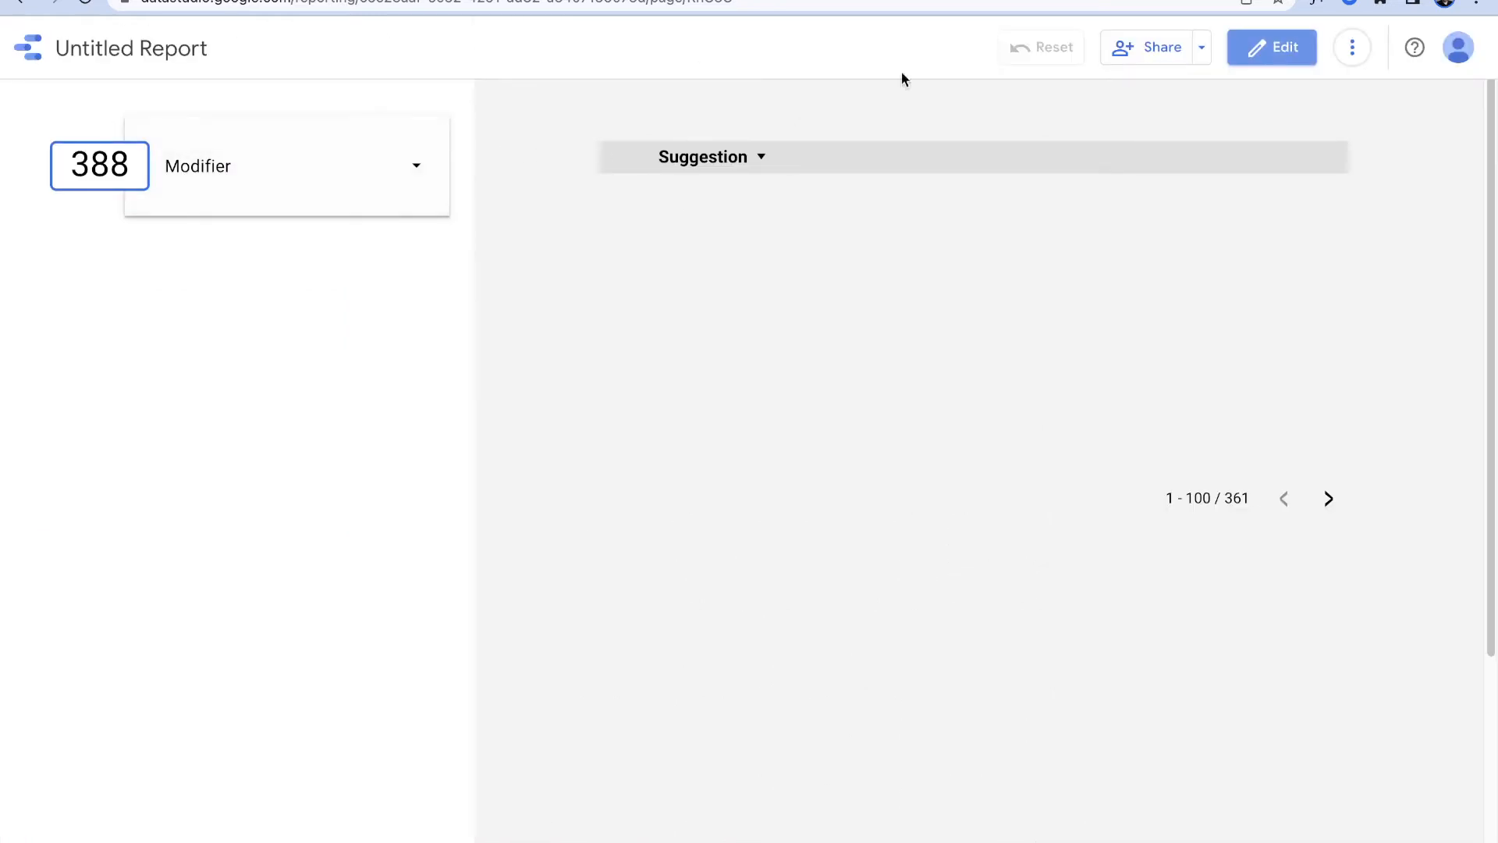
click(1284, 37)
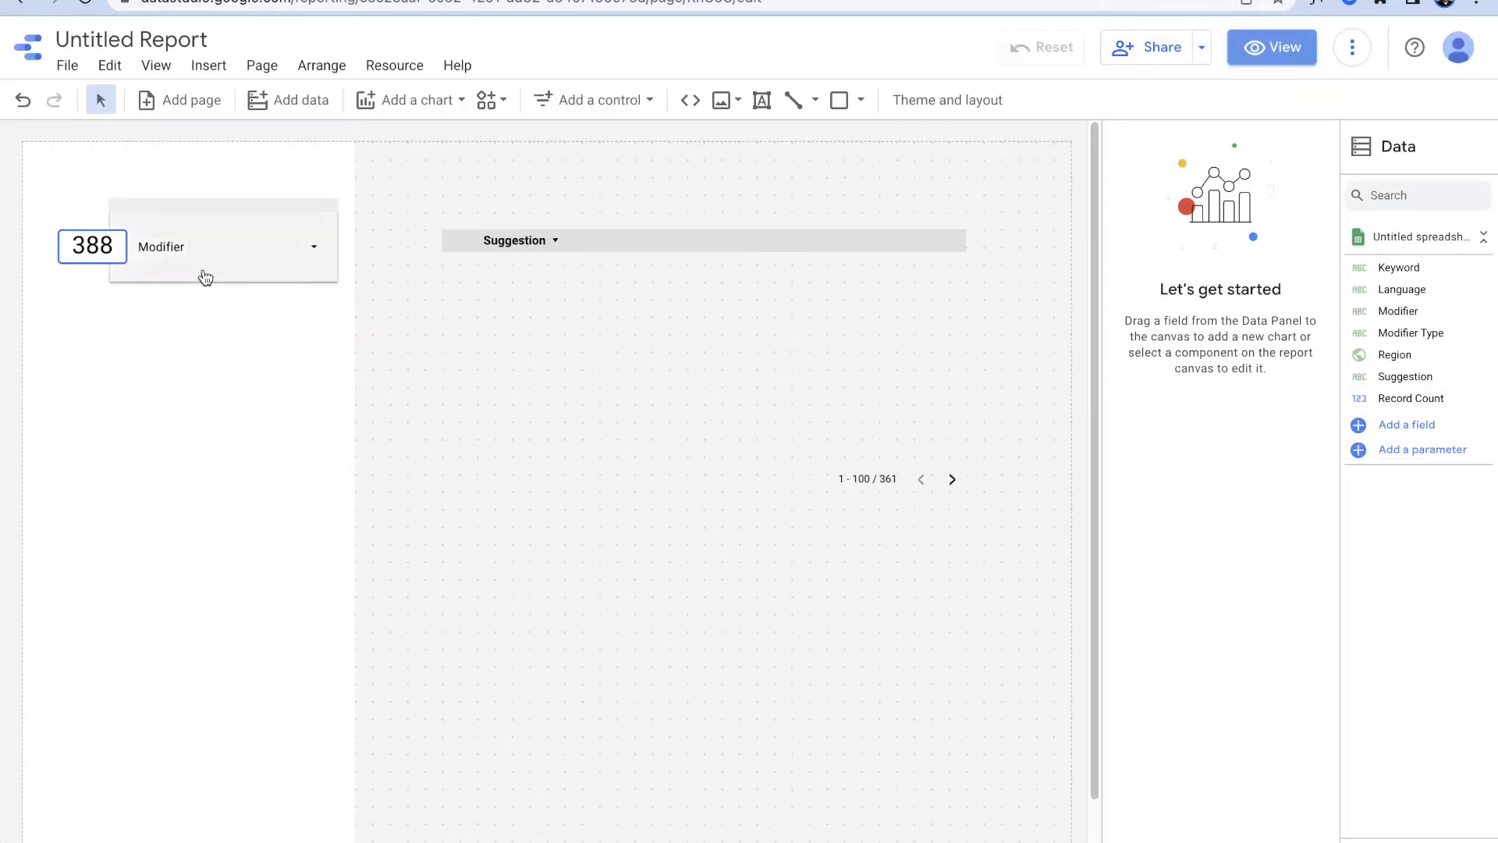
Step: Reduce the height of the Modifier drop-down control to bring it closer to the scorecard's height
click(204, 276)
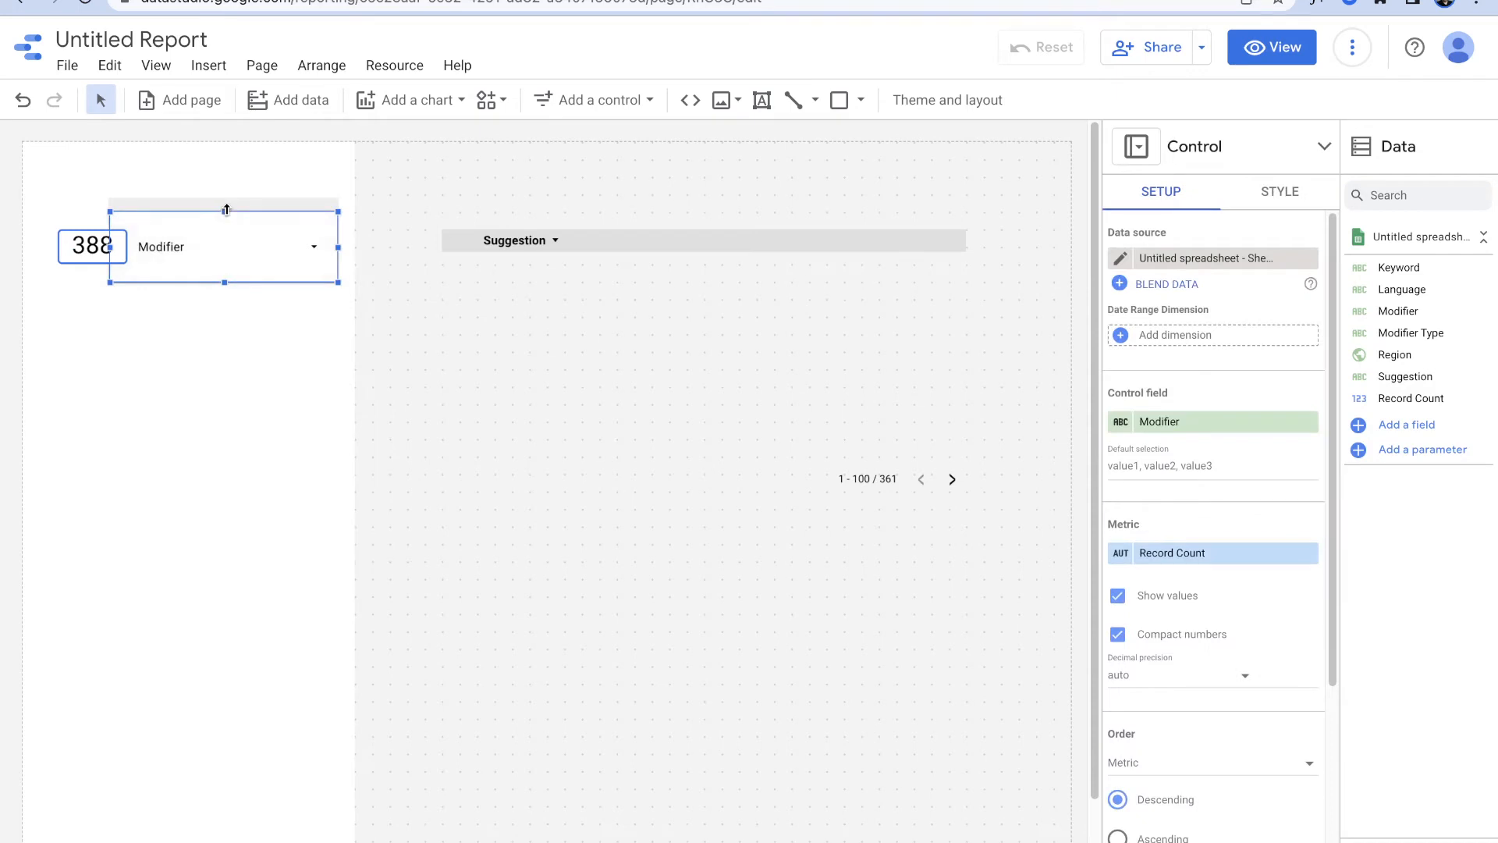
drag(227, 218, 242, 214)
click(92, 232)
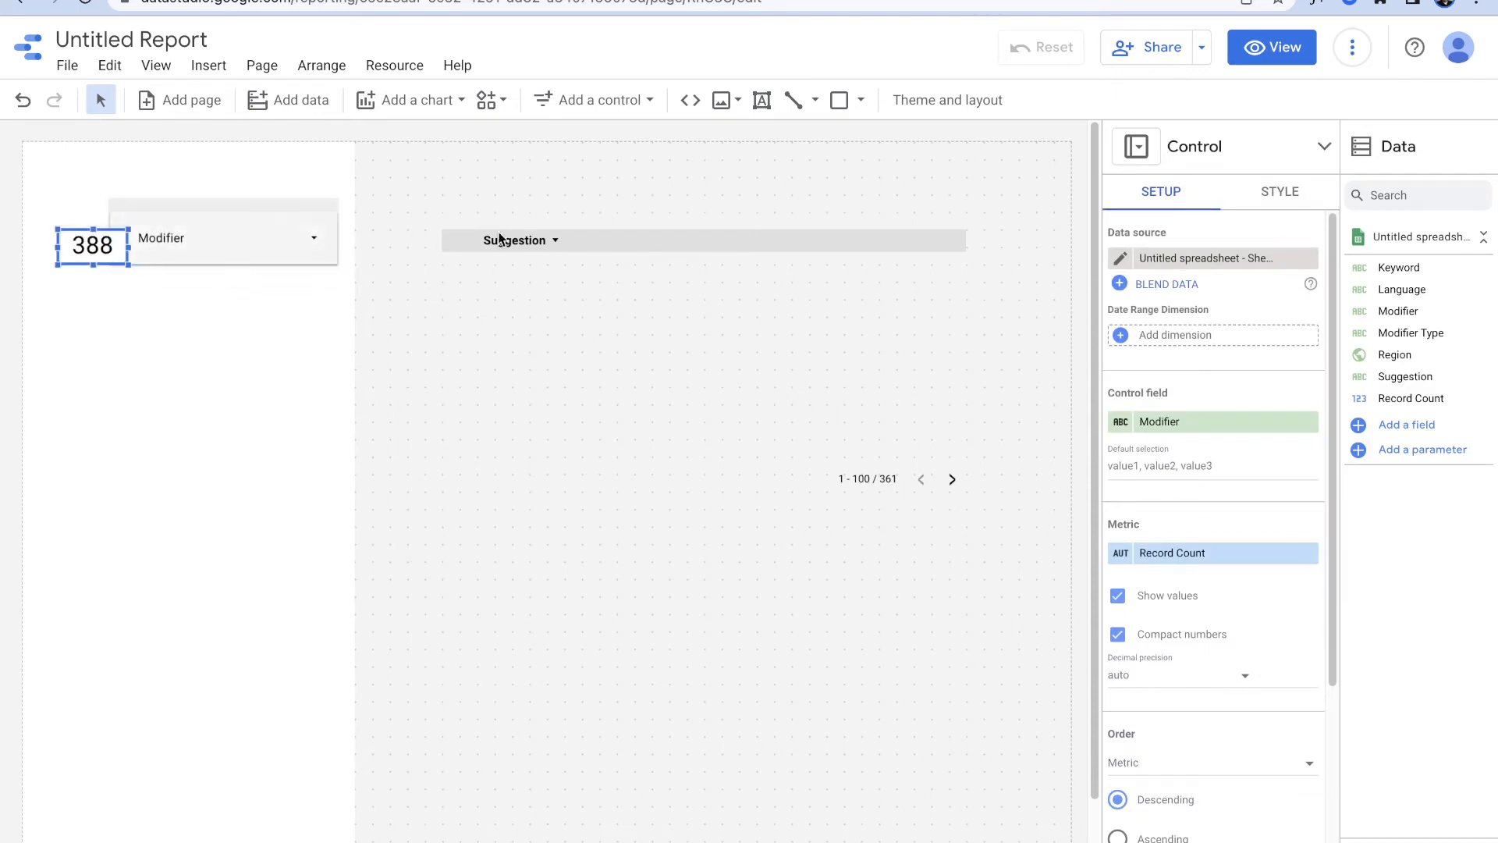
click(1197, 425)
click(1201, 384)
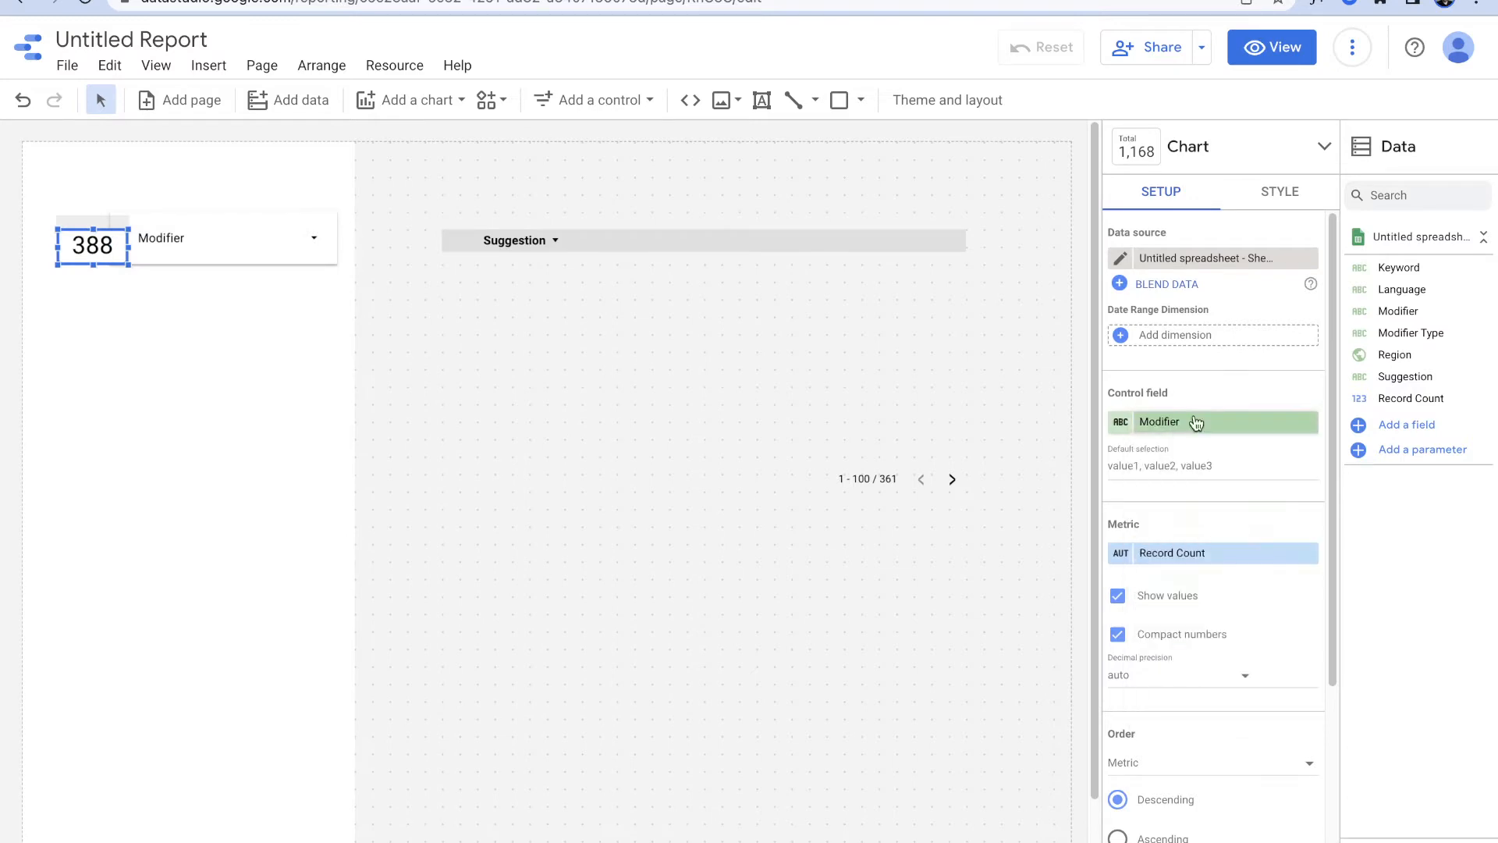
Step: Look through the values listed in the Modifier drop-down and reload the report
click(161, 245)
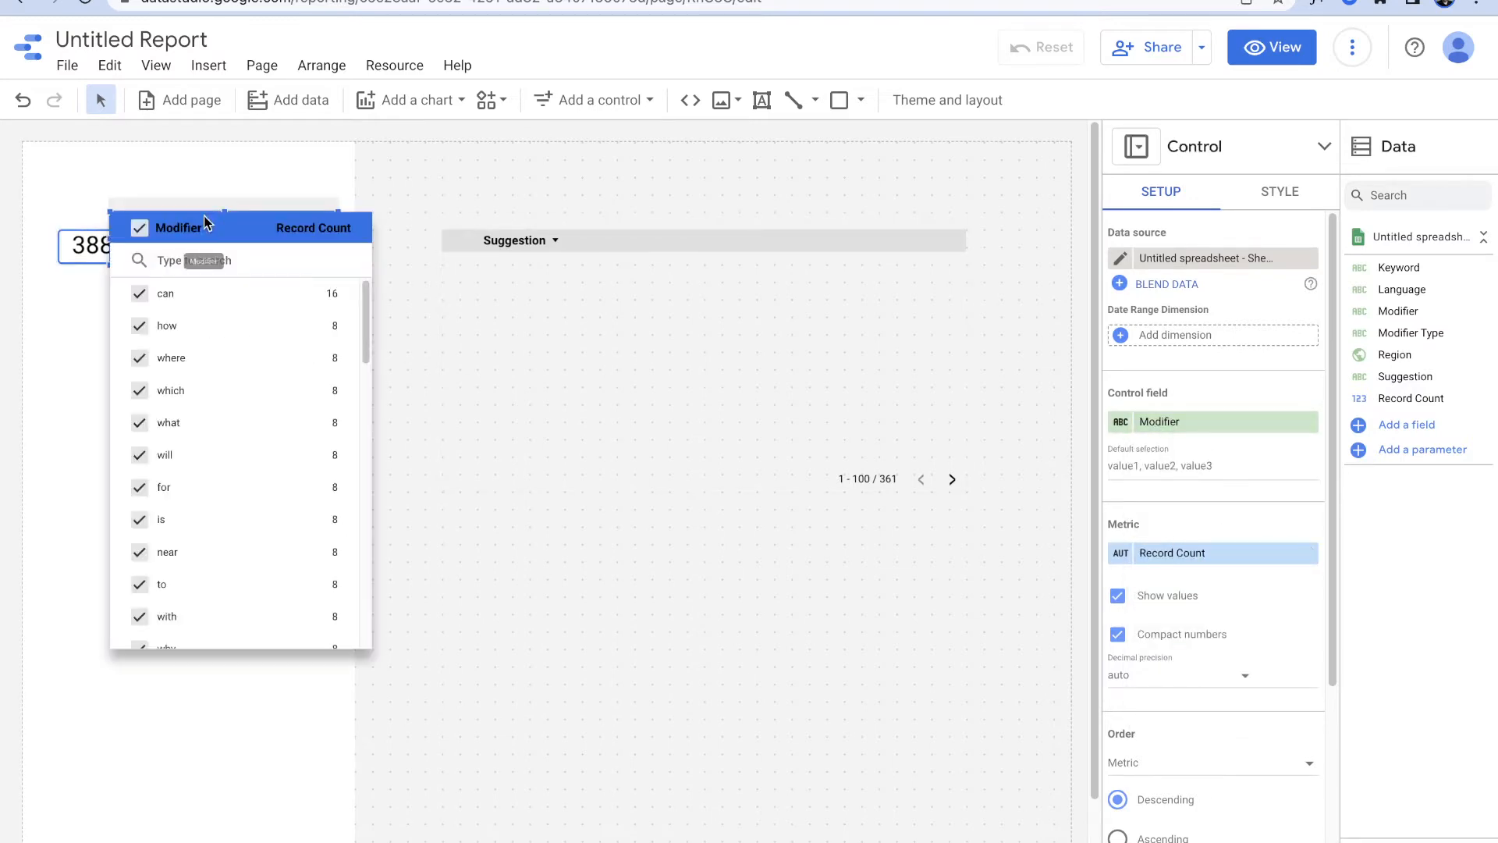
scroll(252, 435, down, 10)
scroll(257, 438, up, 5)
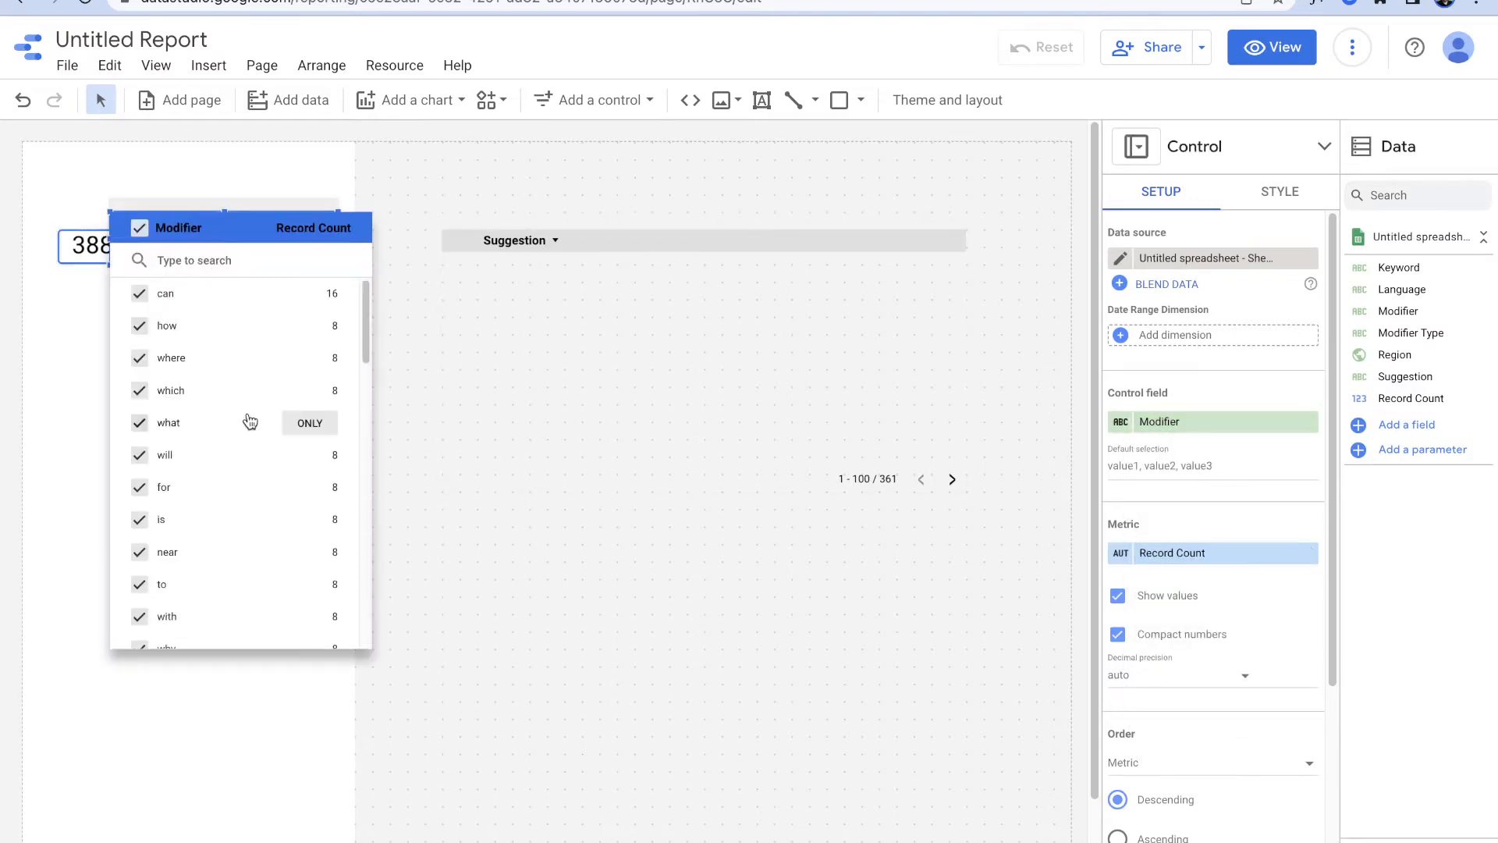
click(93, 226)
click(91, 228)
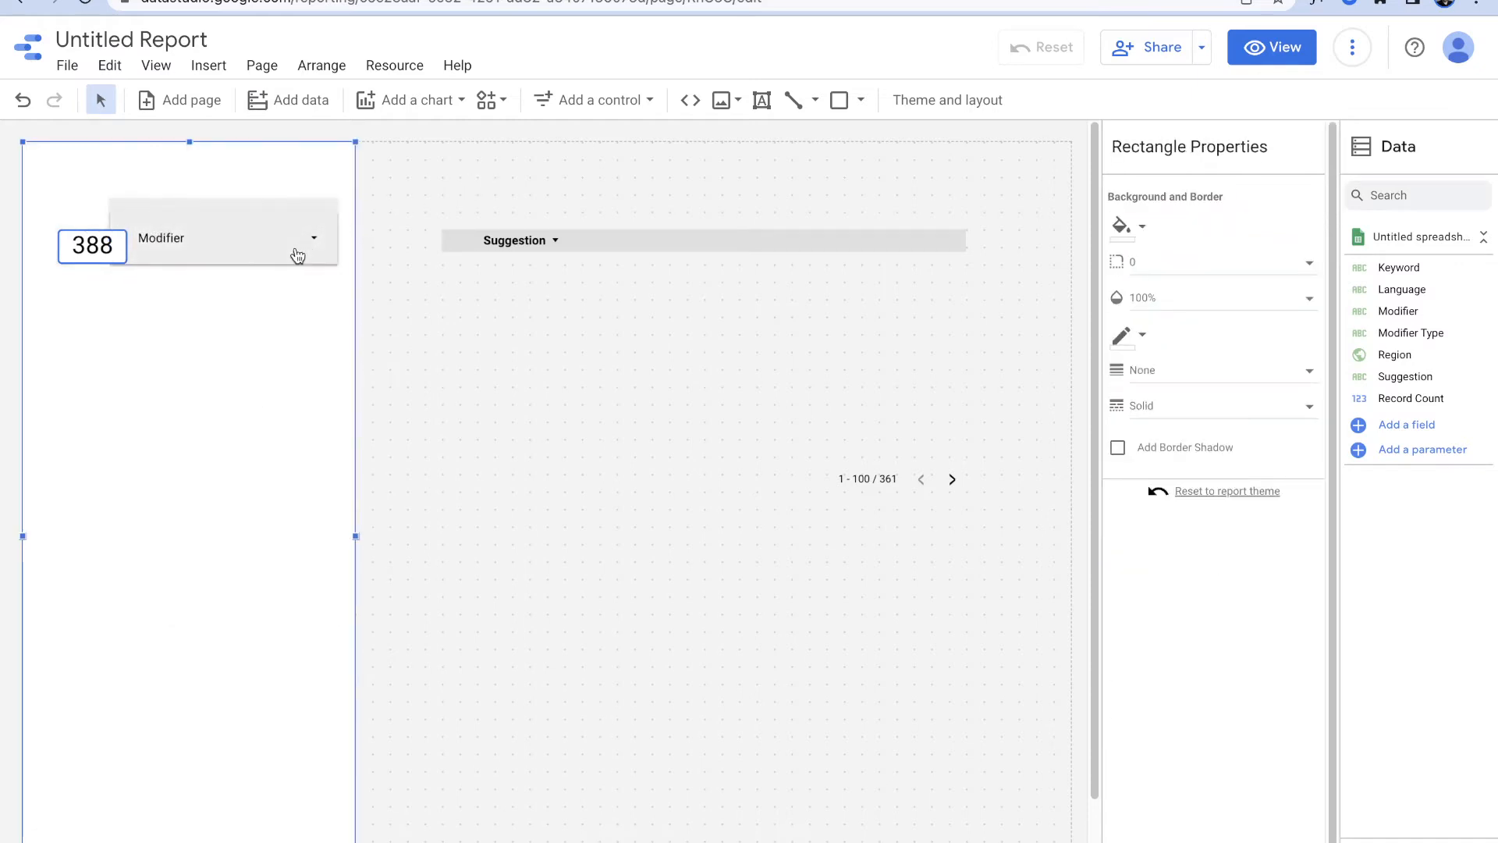
click(676, 281)
click(1030, 172)
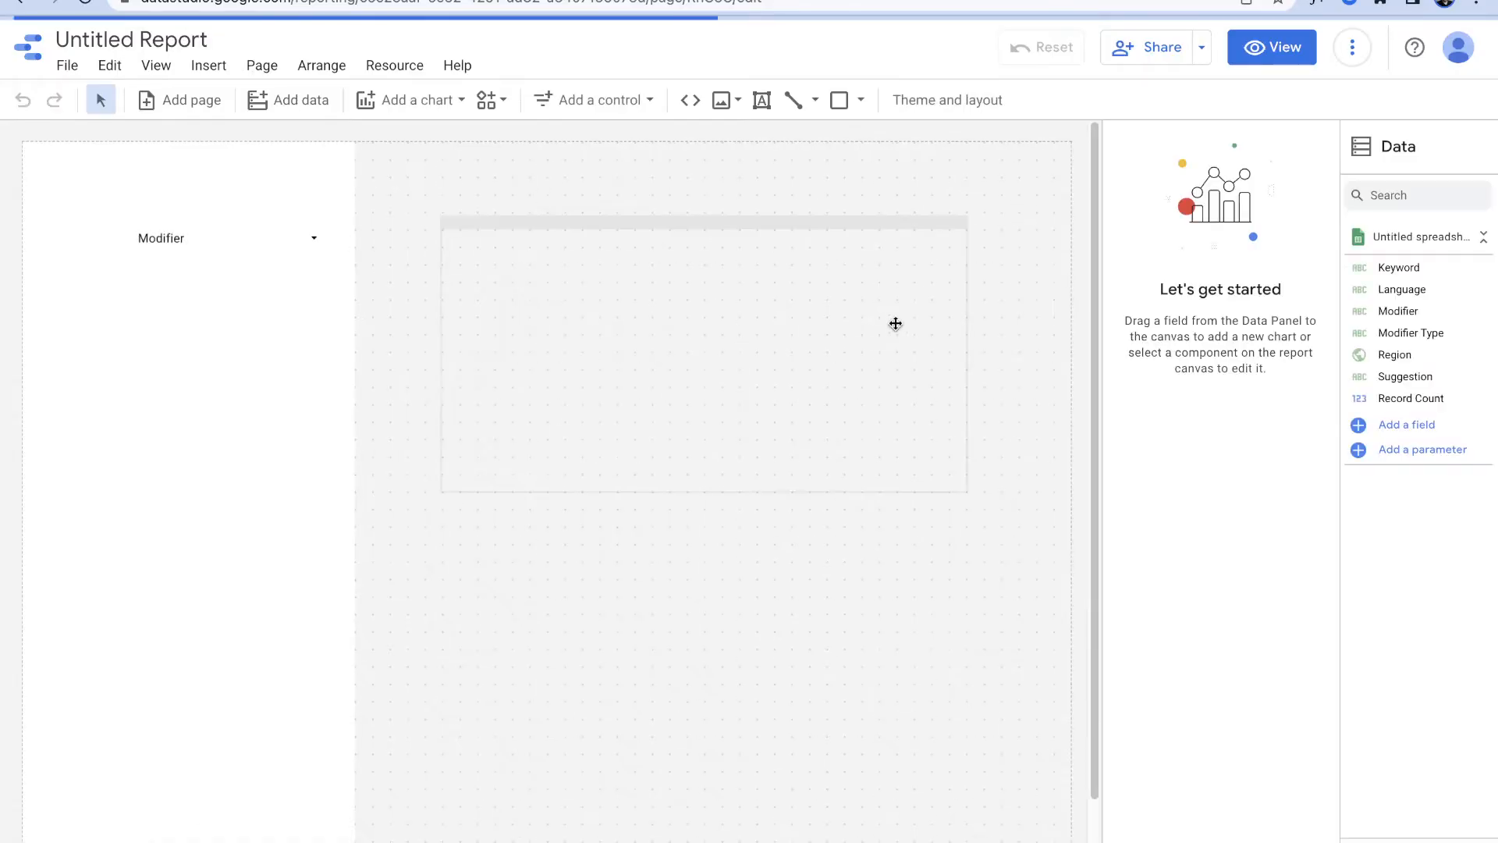
Step: Filter the report to only the modifier "can" and read through the suggestions table
click(273, 250)
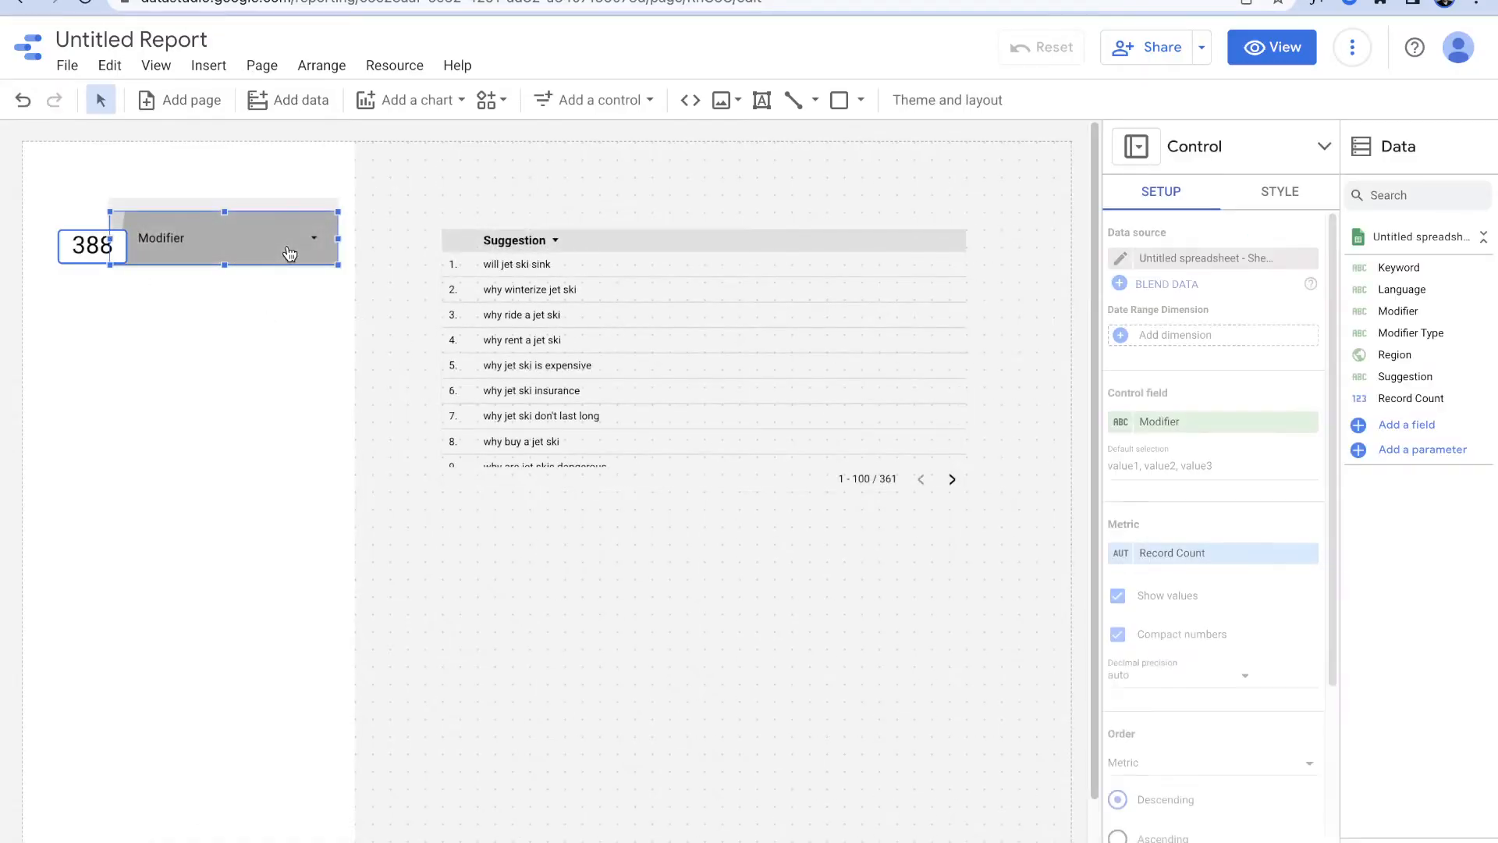
click(320, 250)
click(321, 293)
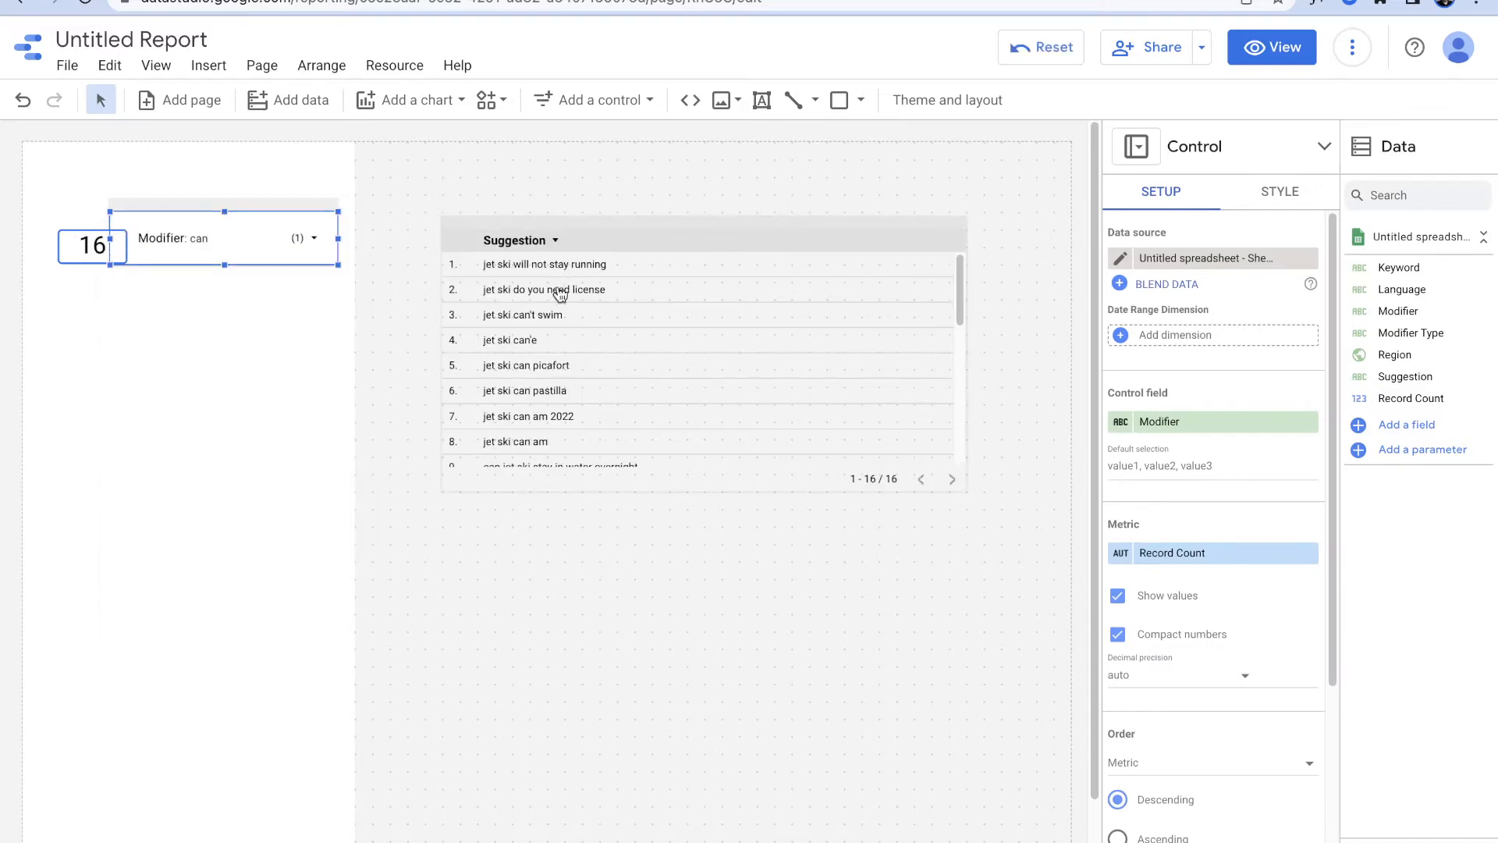
scroll(559, 291, down, 5)
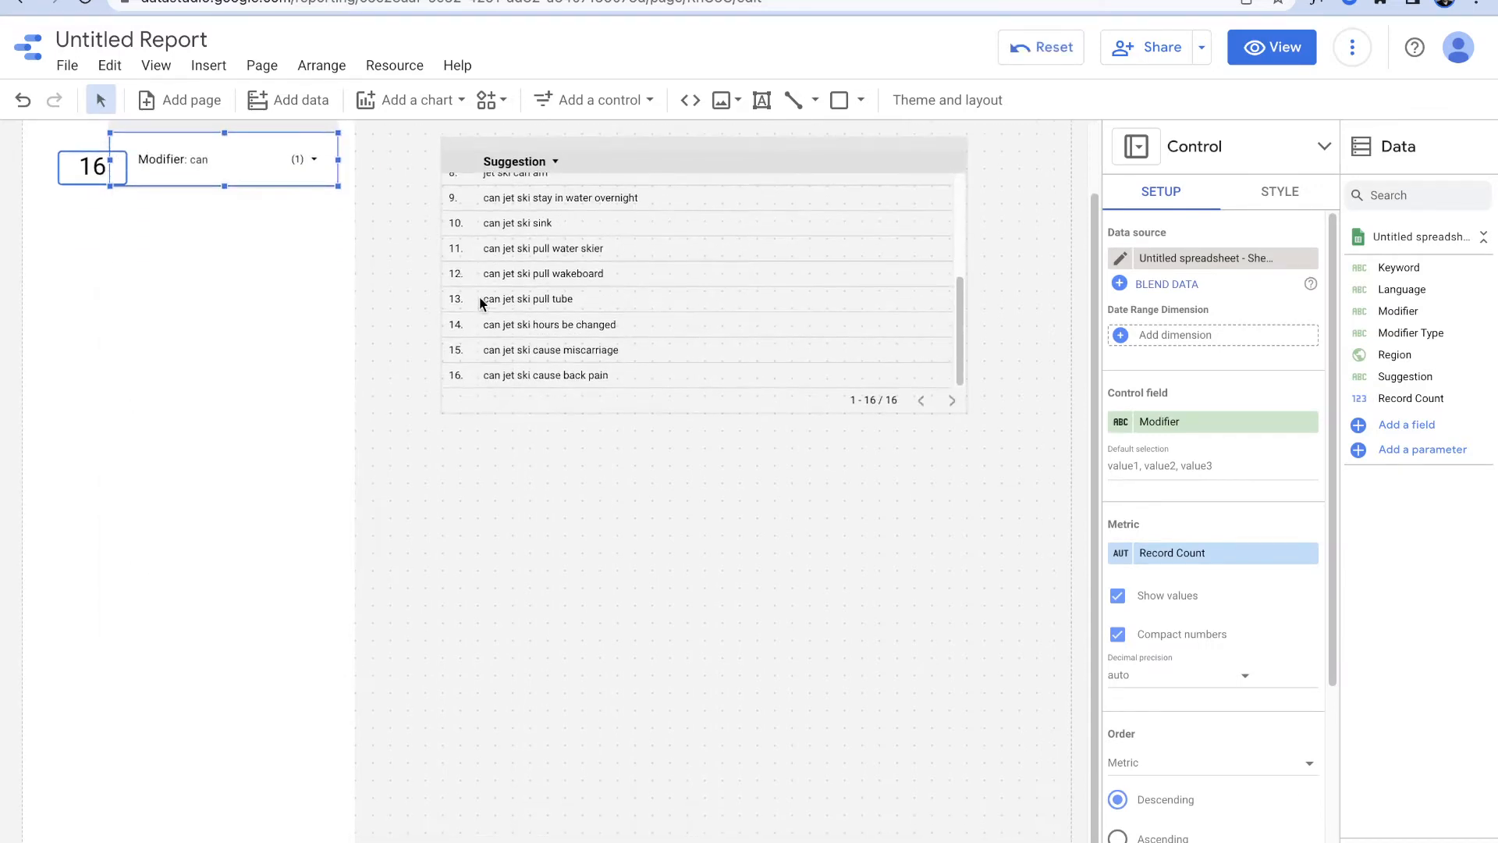
scroll(482, 297, up, 3)
click(387, 291)
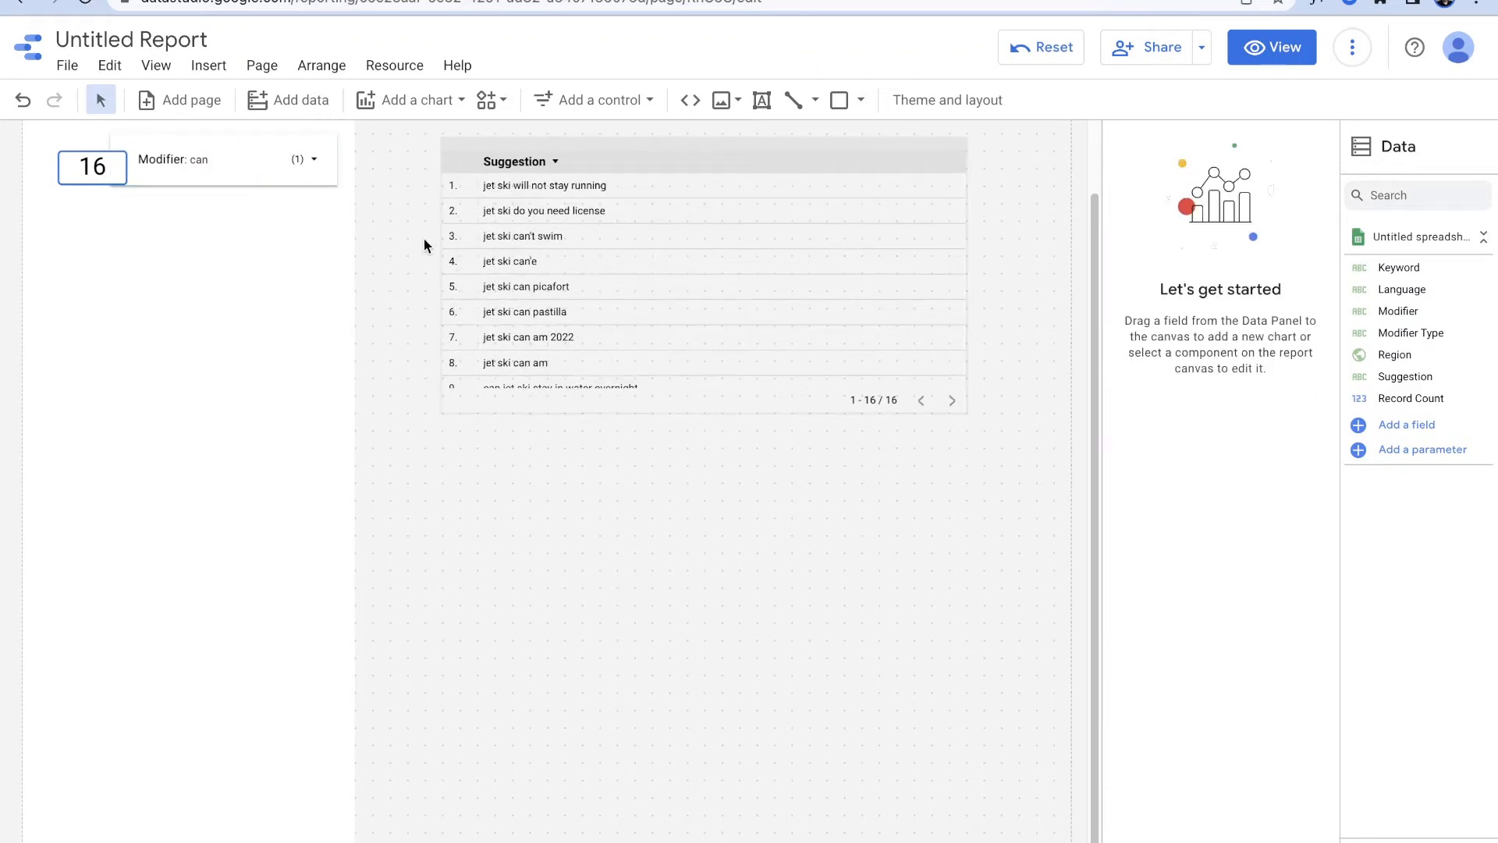
scroll(423, 244, up, 2)
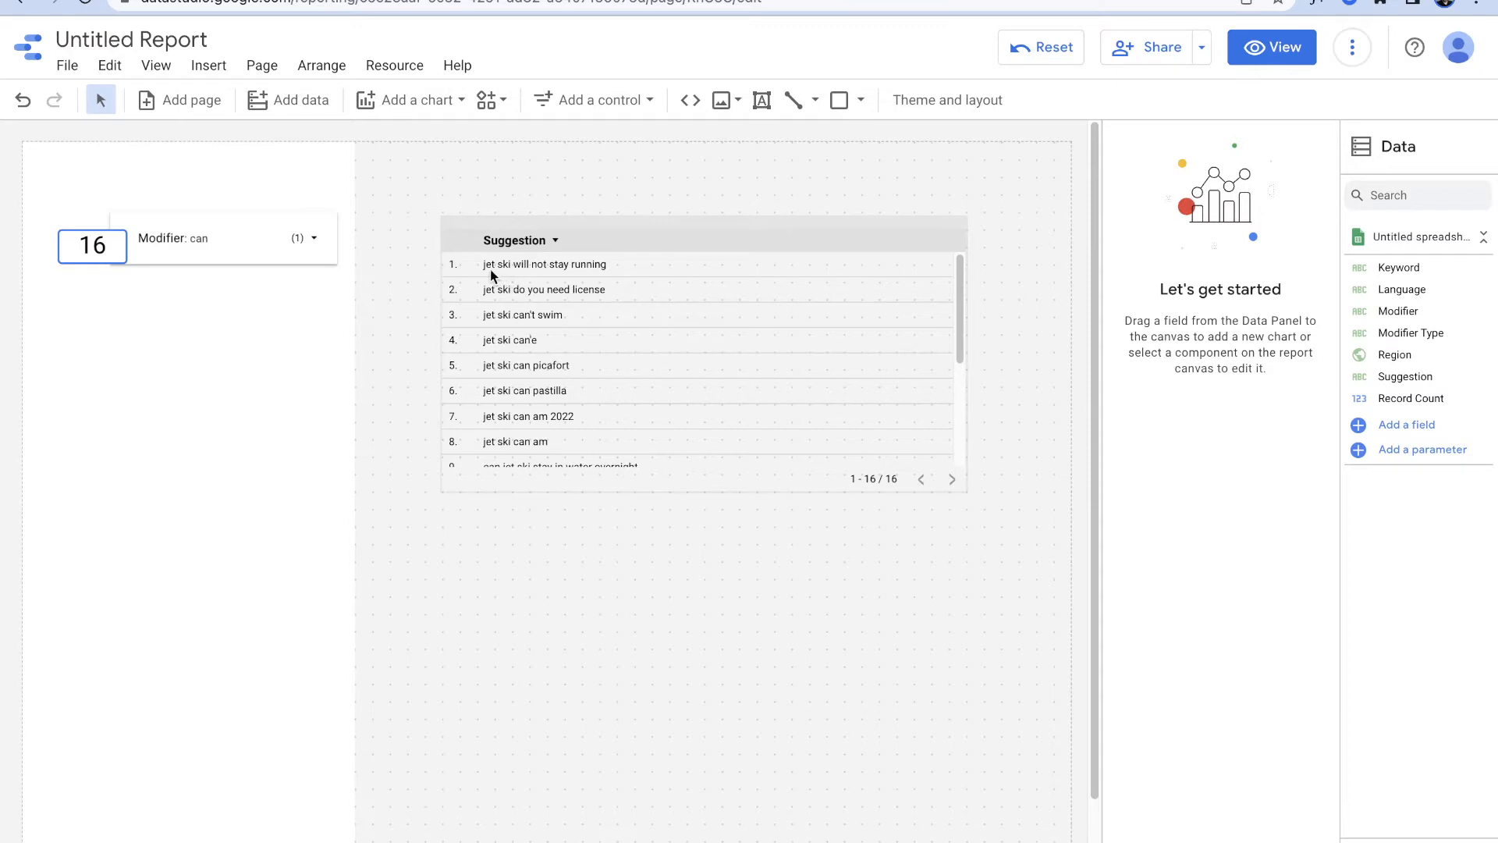
scroll(591, 318, down, 3)
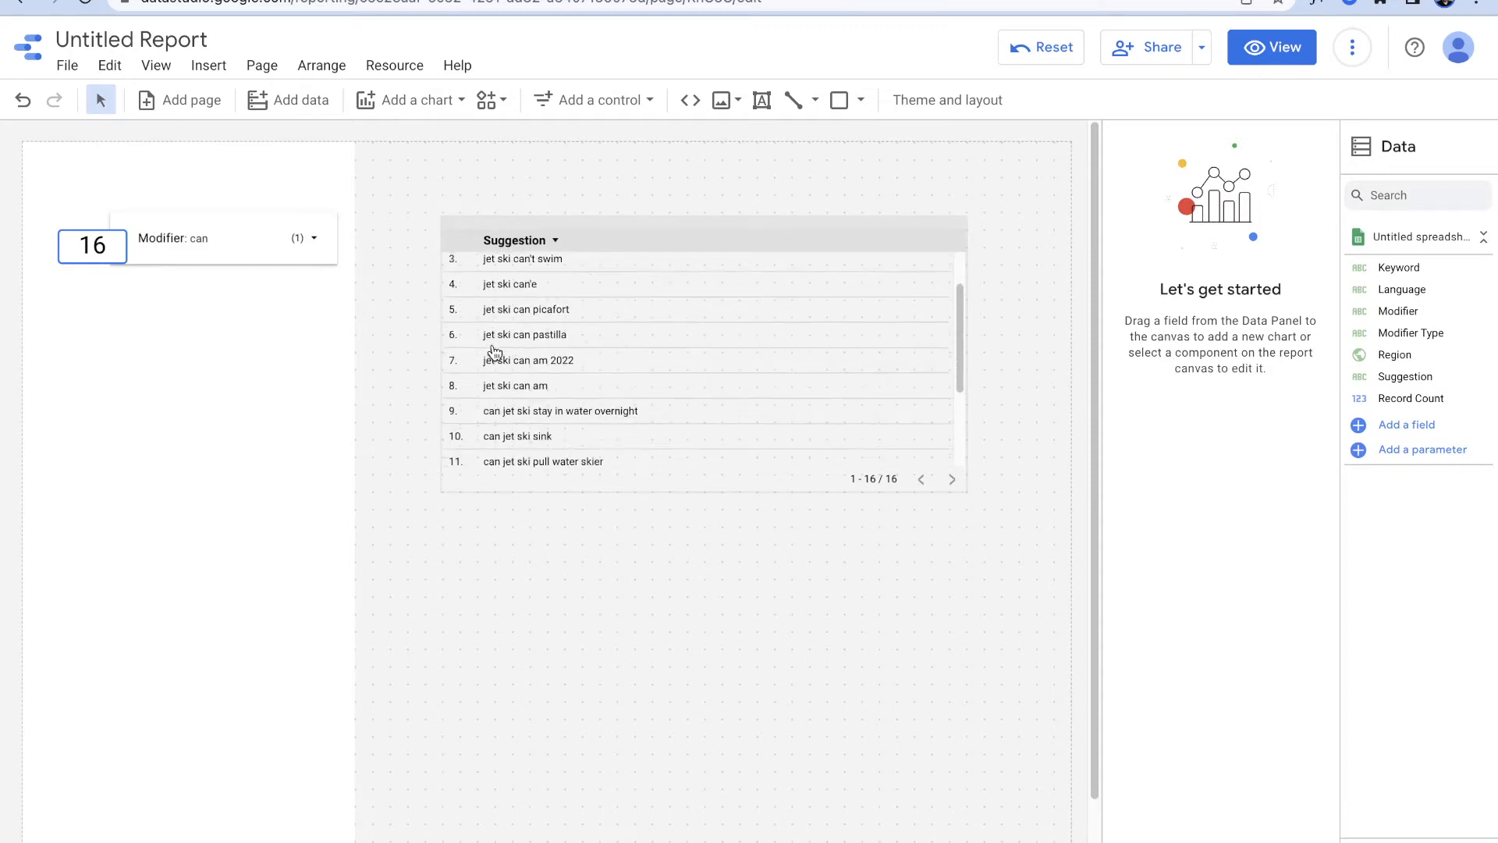
Step: Switch the Modifier filter to only "how" and close the value list
click(324, 254)
click(309, 327)
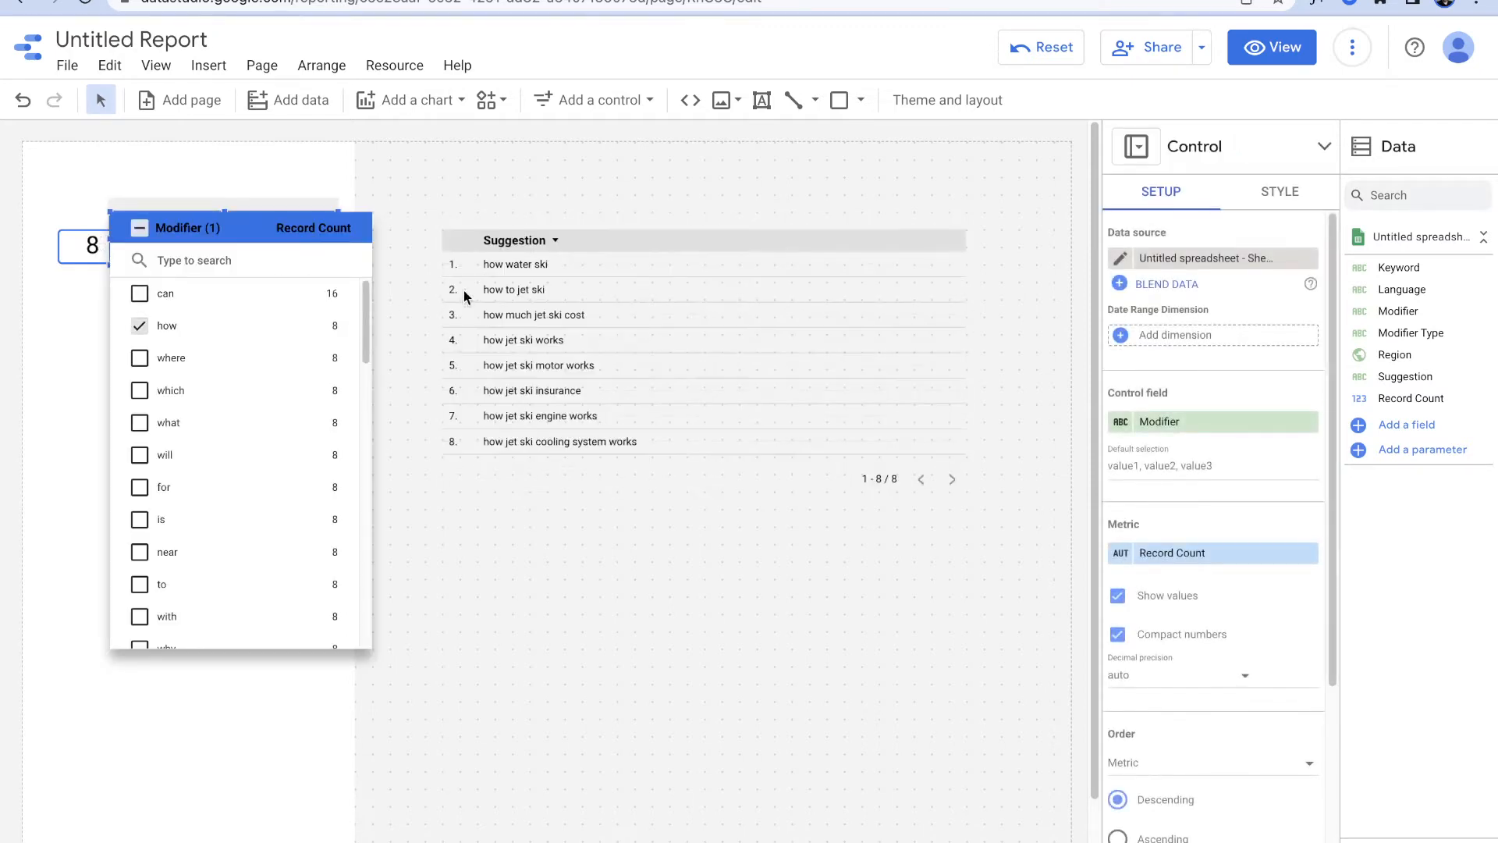
click(562, 344)
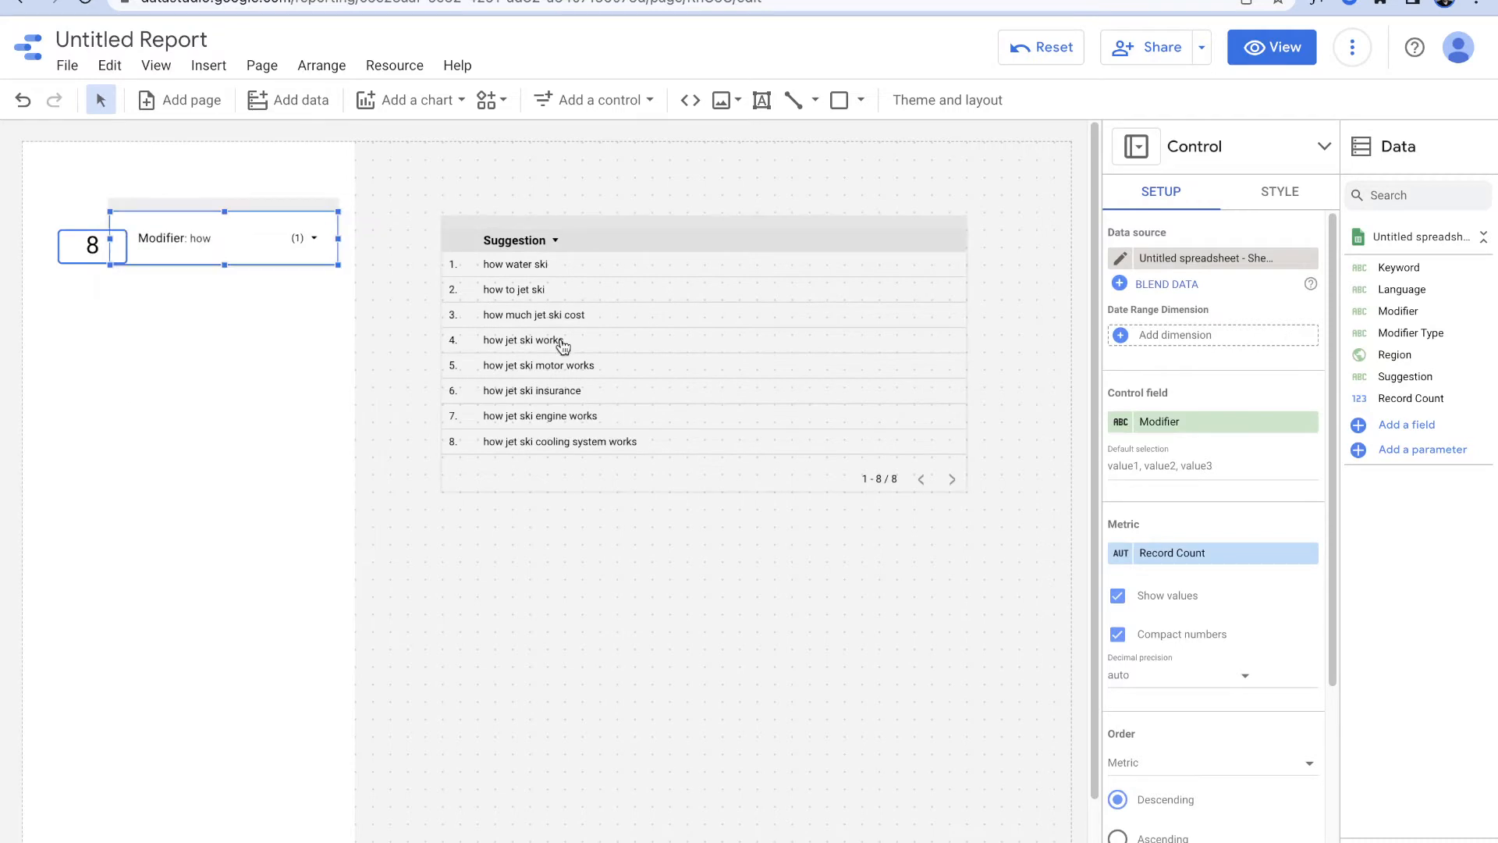
Step: Move the record count scorecard slightly up and left so it sits level with the Modifier drop-down control
click(509, 200)
drag(82, 232, 77, 224)
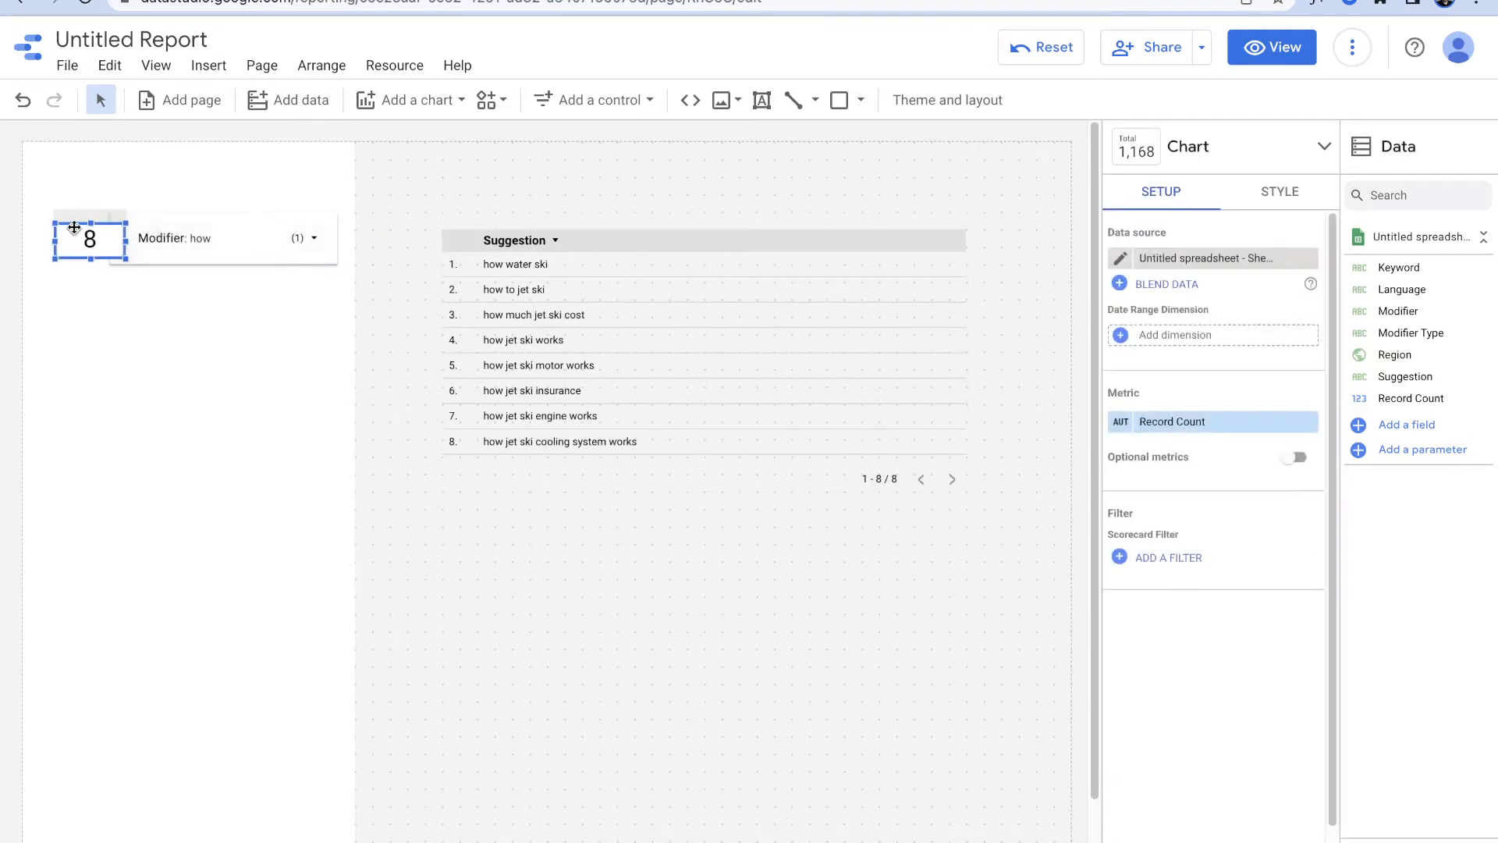
click(382, 290)
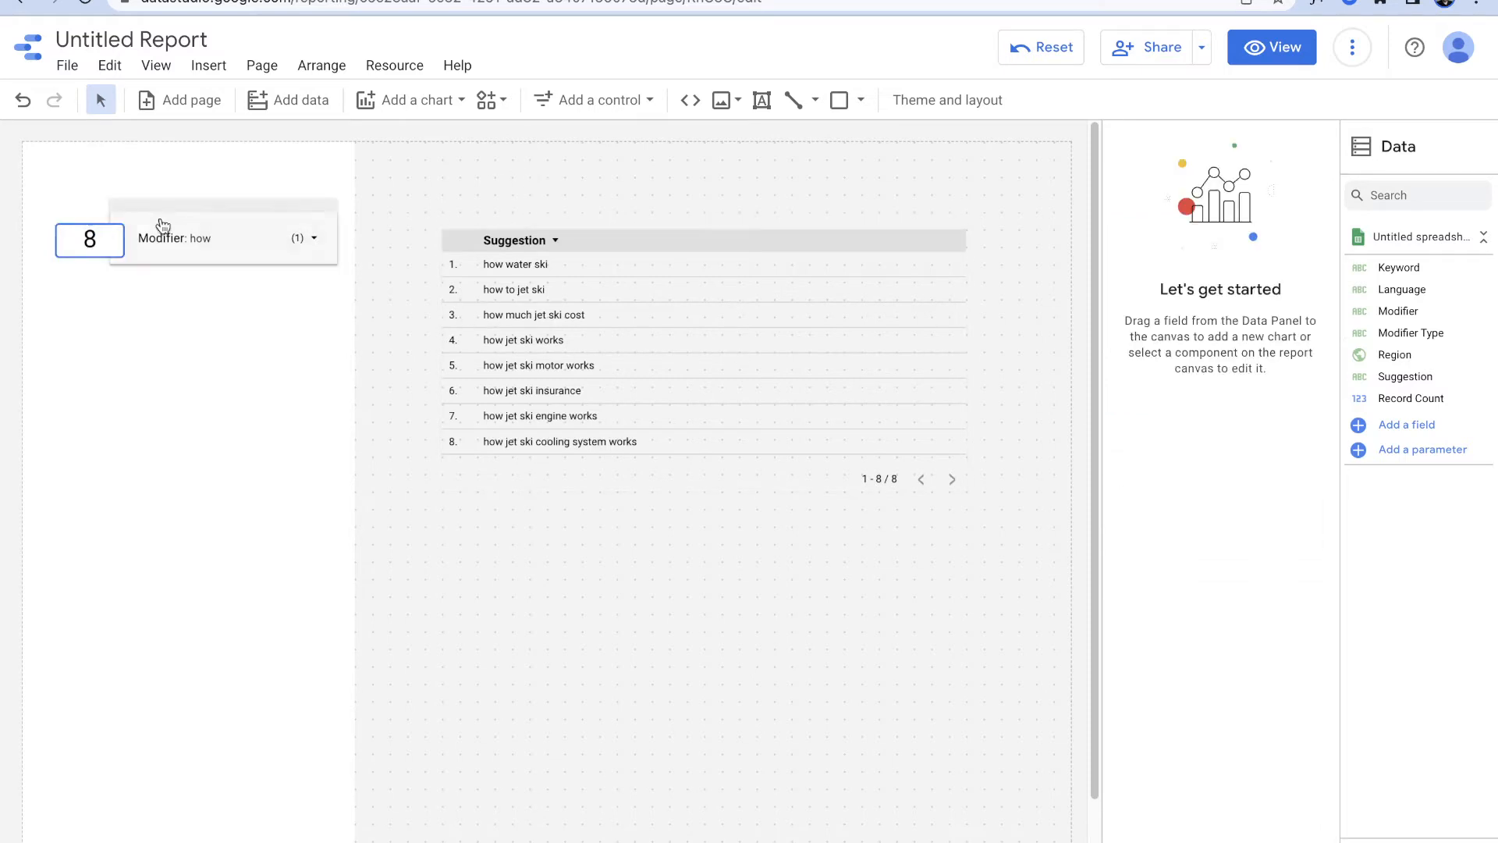
Step: Change the scorecard's metric to a distinct count of Modifier
click(66, 228)
click(1200, 422)
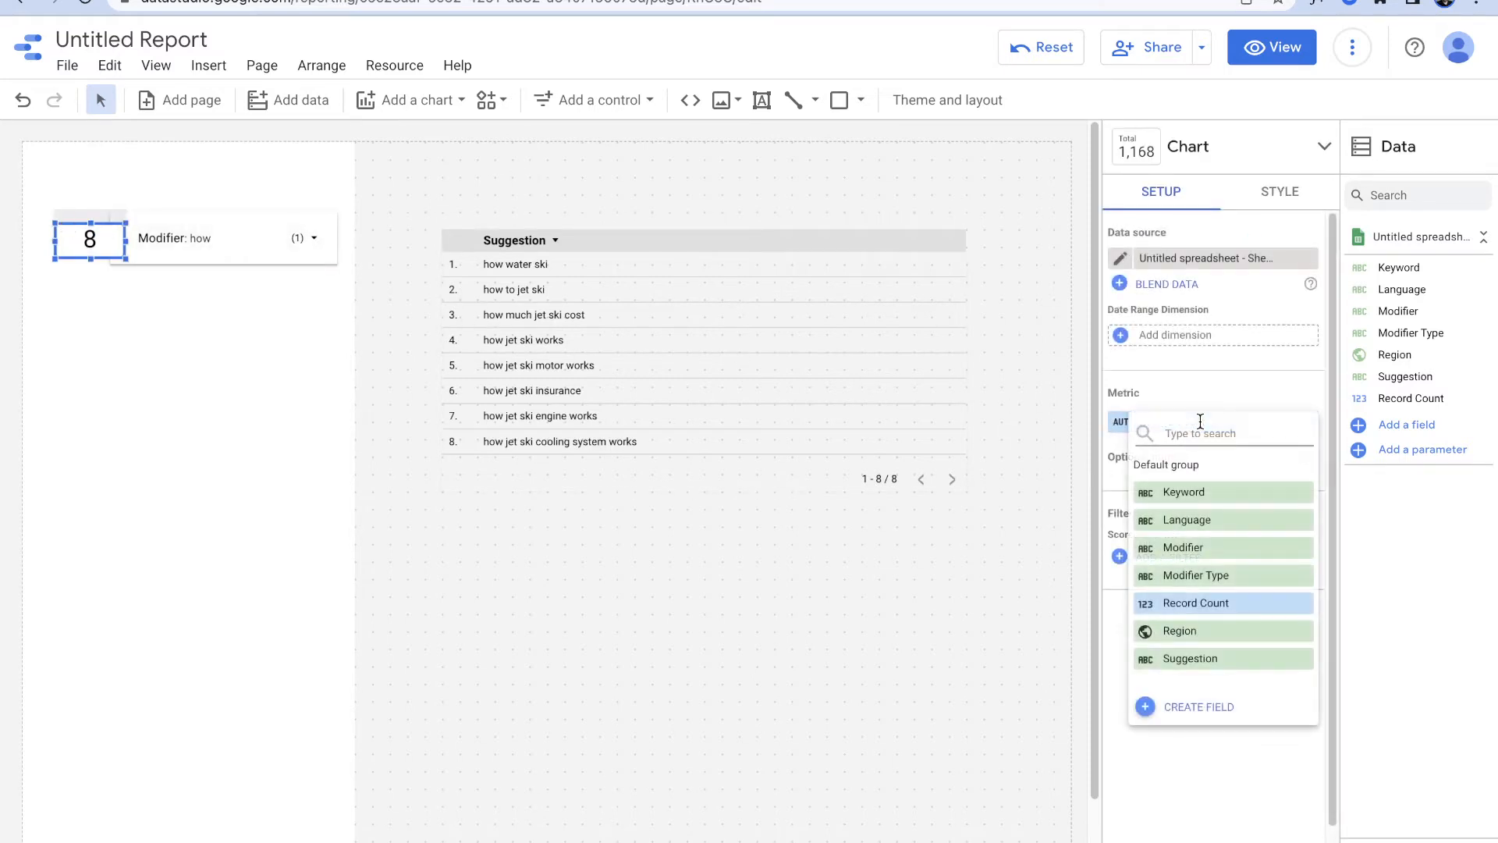
text(modi)
click(1225, 490)
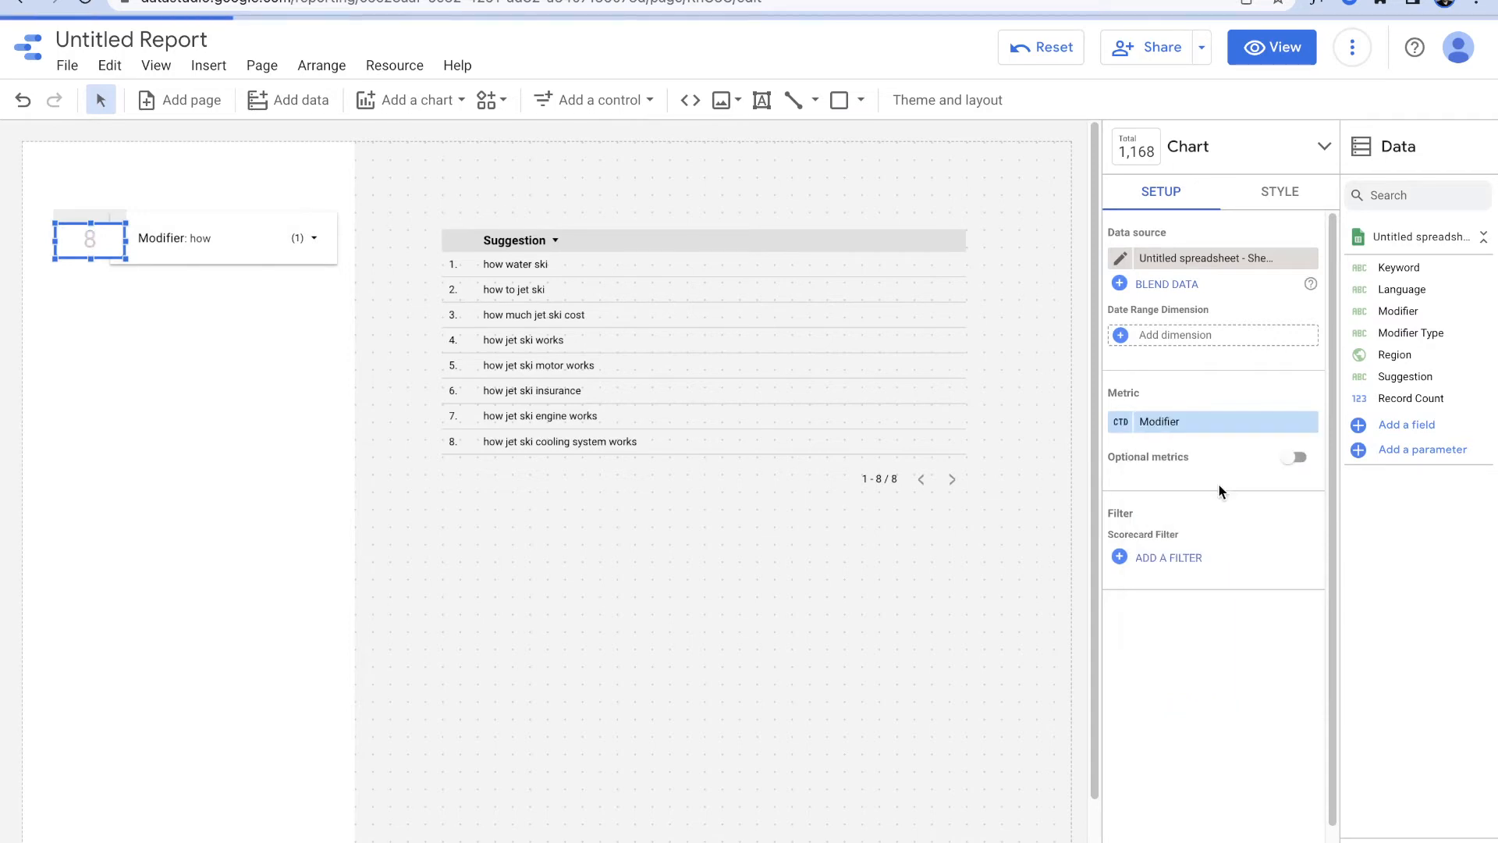
Step: Reselect all values in the Modifier filter so the report is no longer limited to "how"
click(244, 248)
click(137, 227)
click(392, 220)
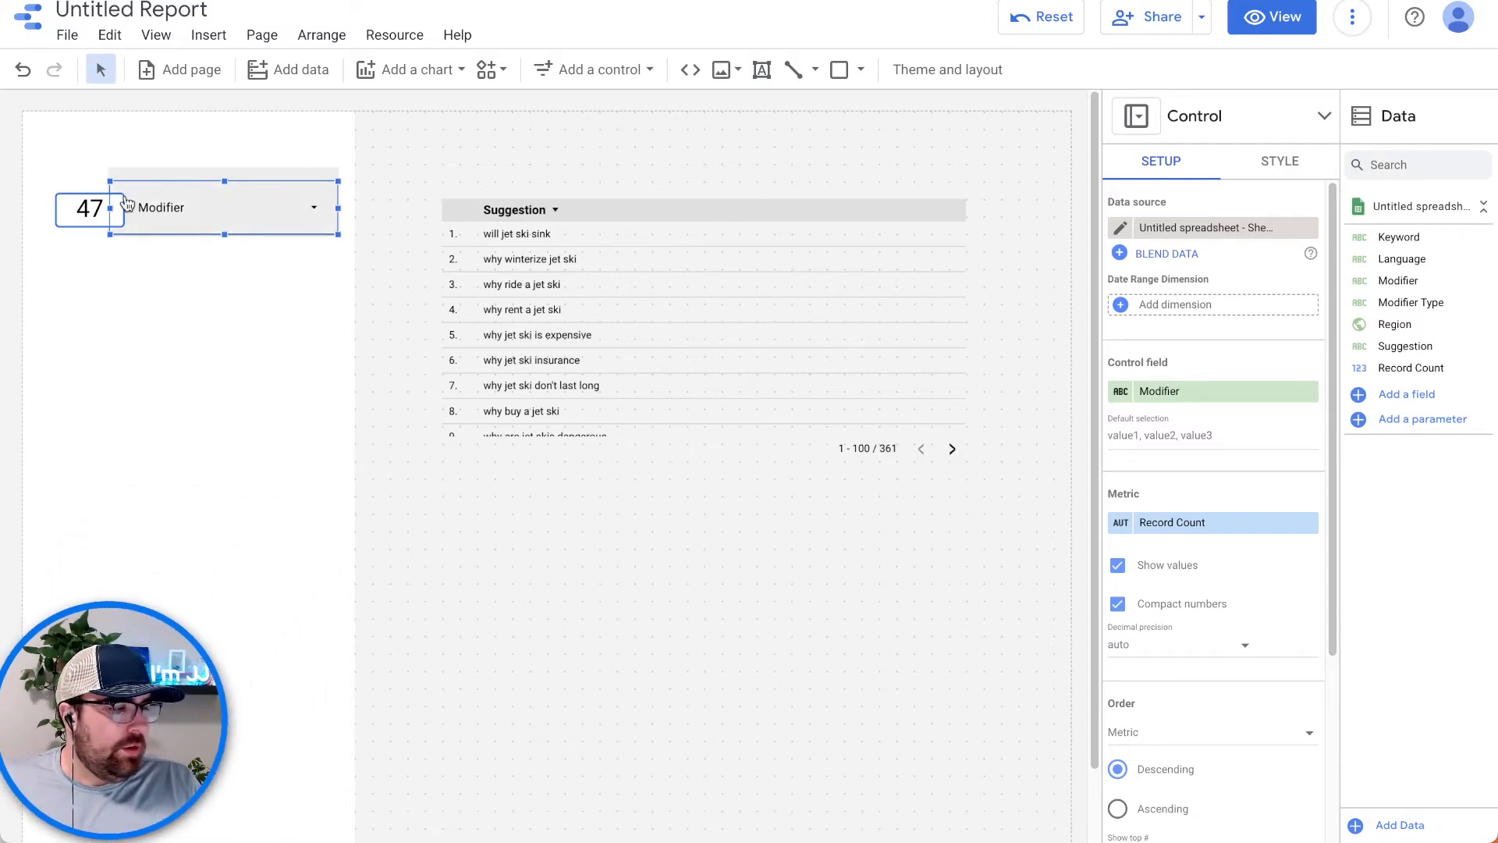
Step: Align the scorecard and the Modifier control vertically to their middles
shift+click(90, 207)
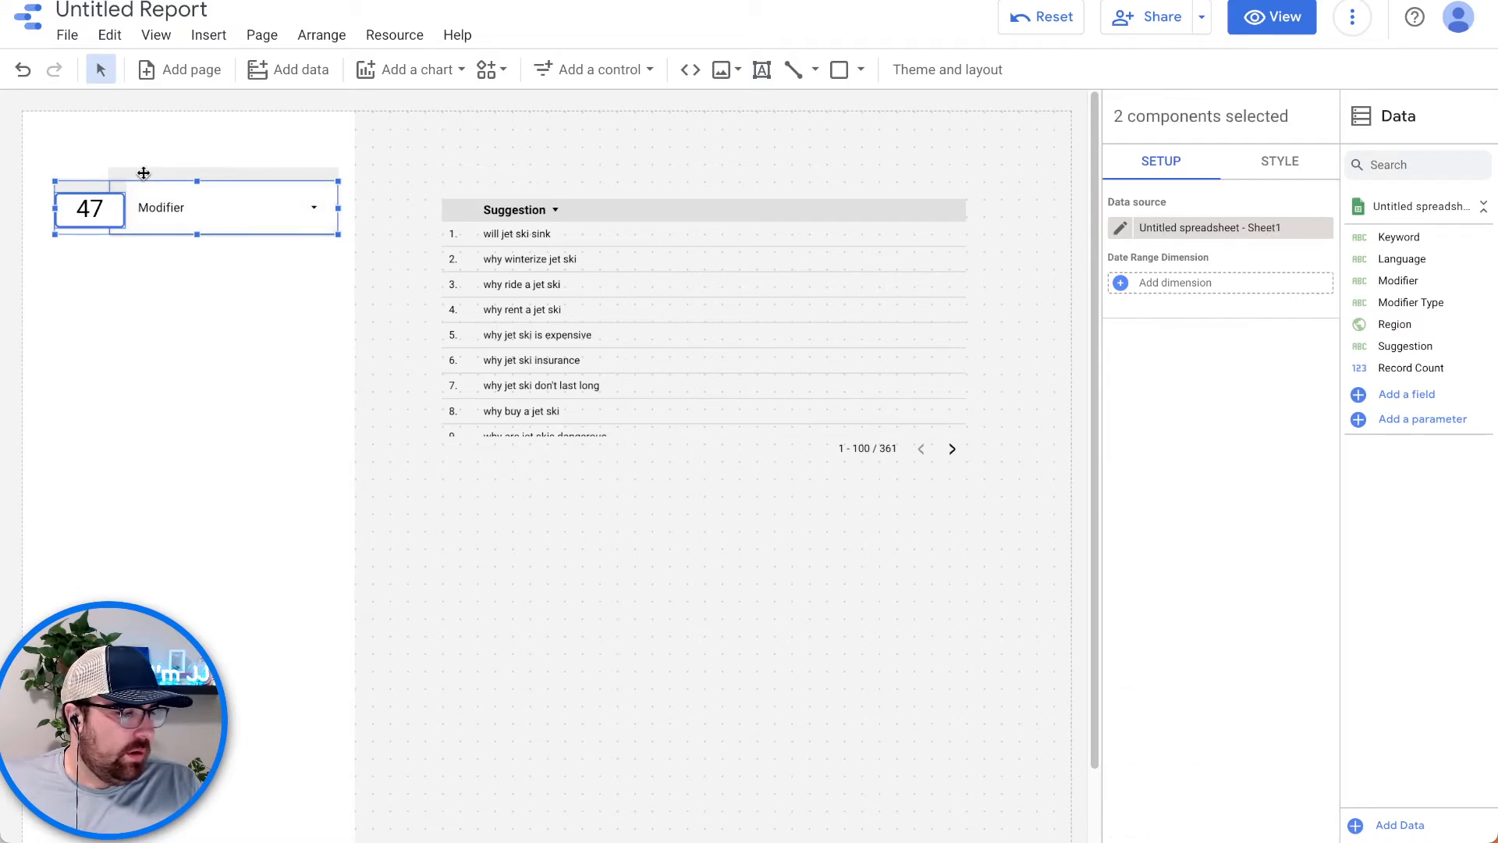
right_click(144, 175)
mouse_move(301, 612)
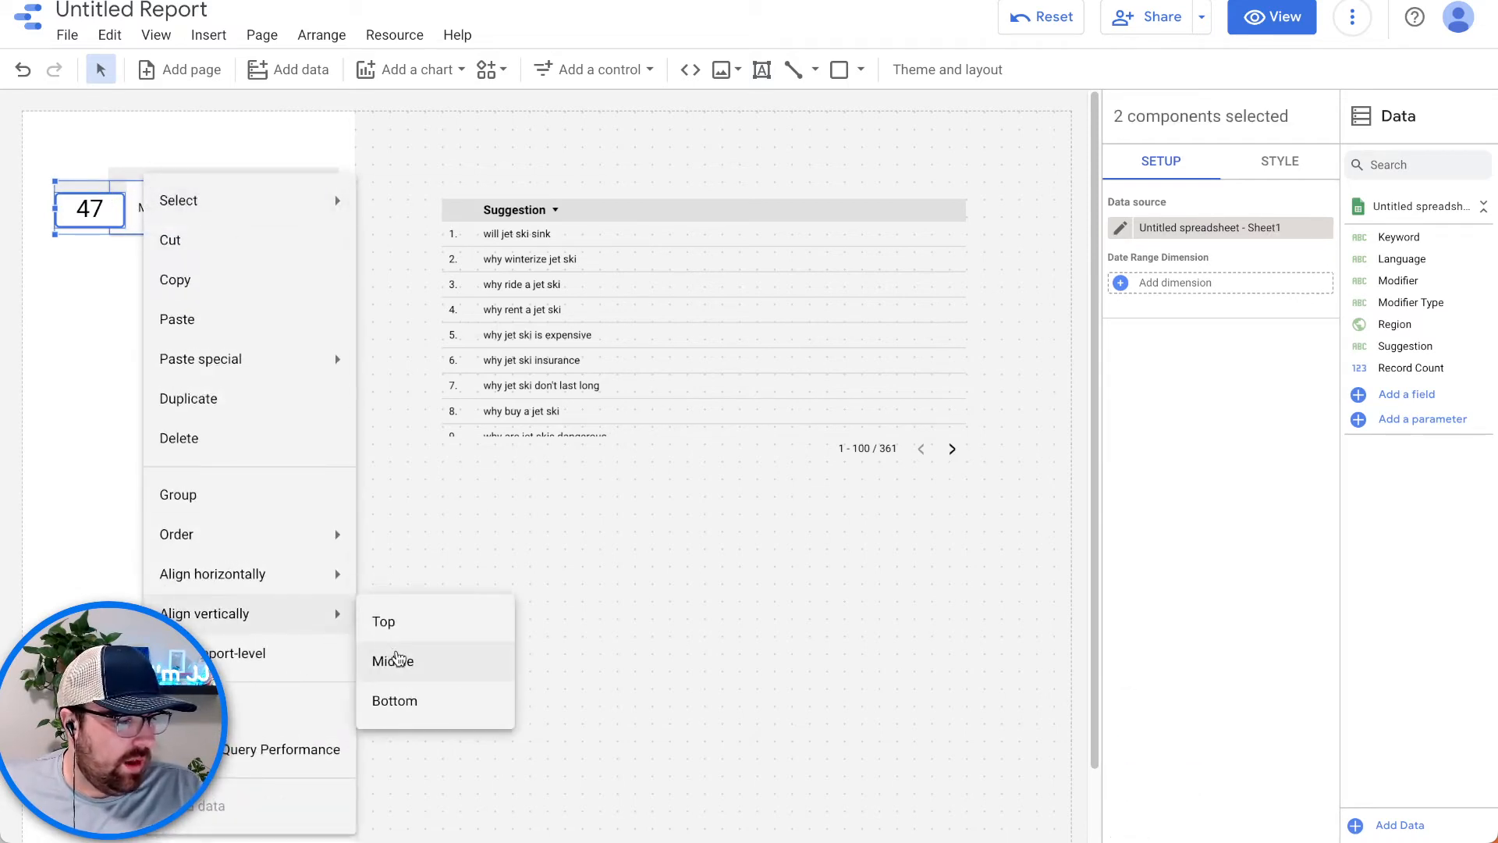
click(394, 657)
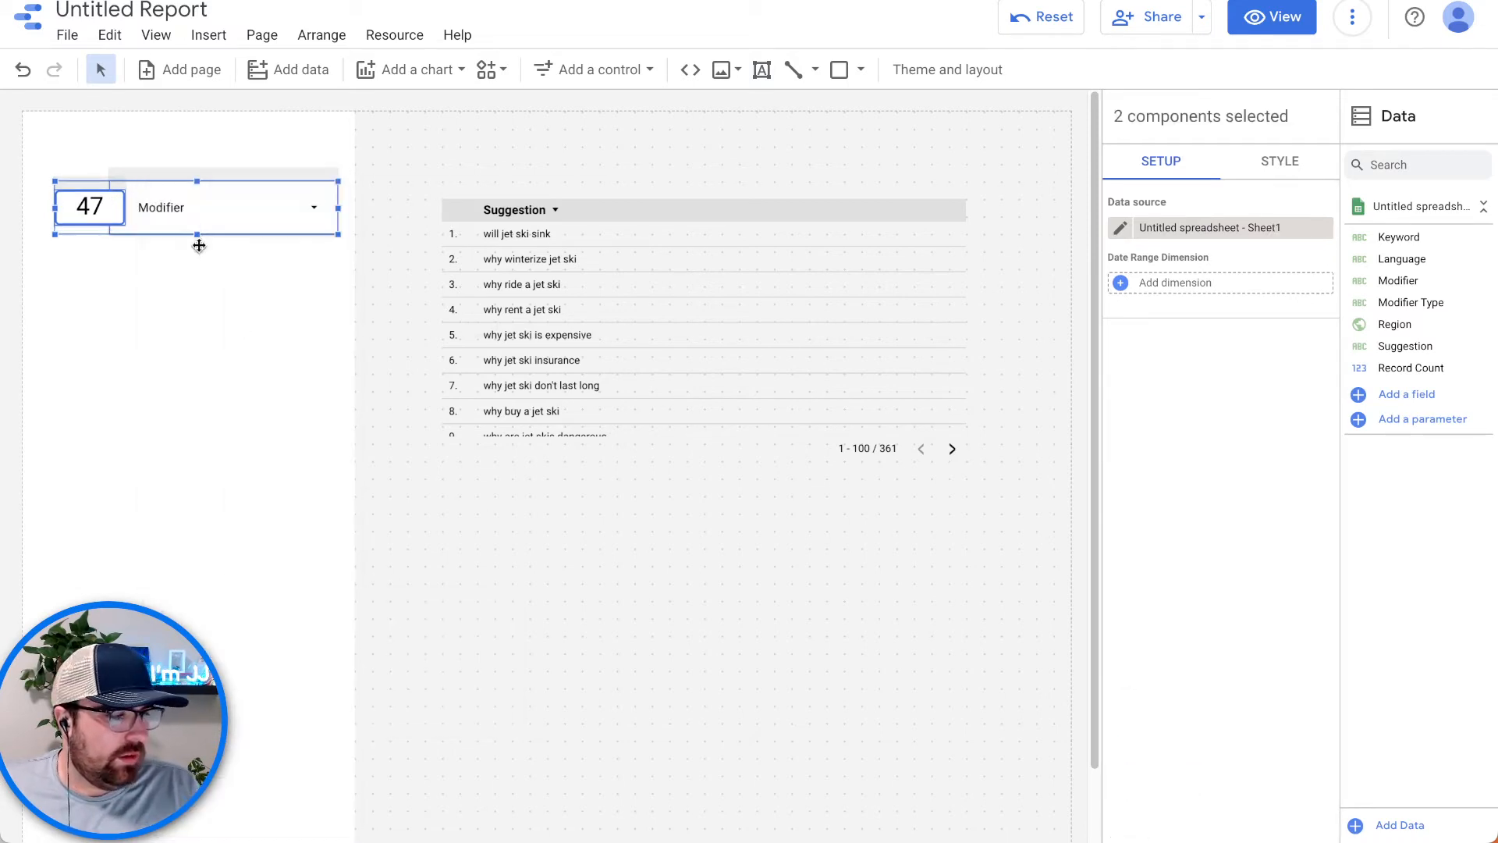
Step: Duplicate the scorecard and Modifier control together and place the copies directly beneath the originals
right_click(223, 178)
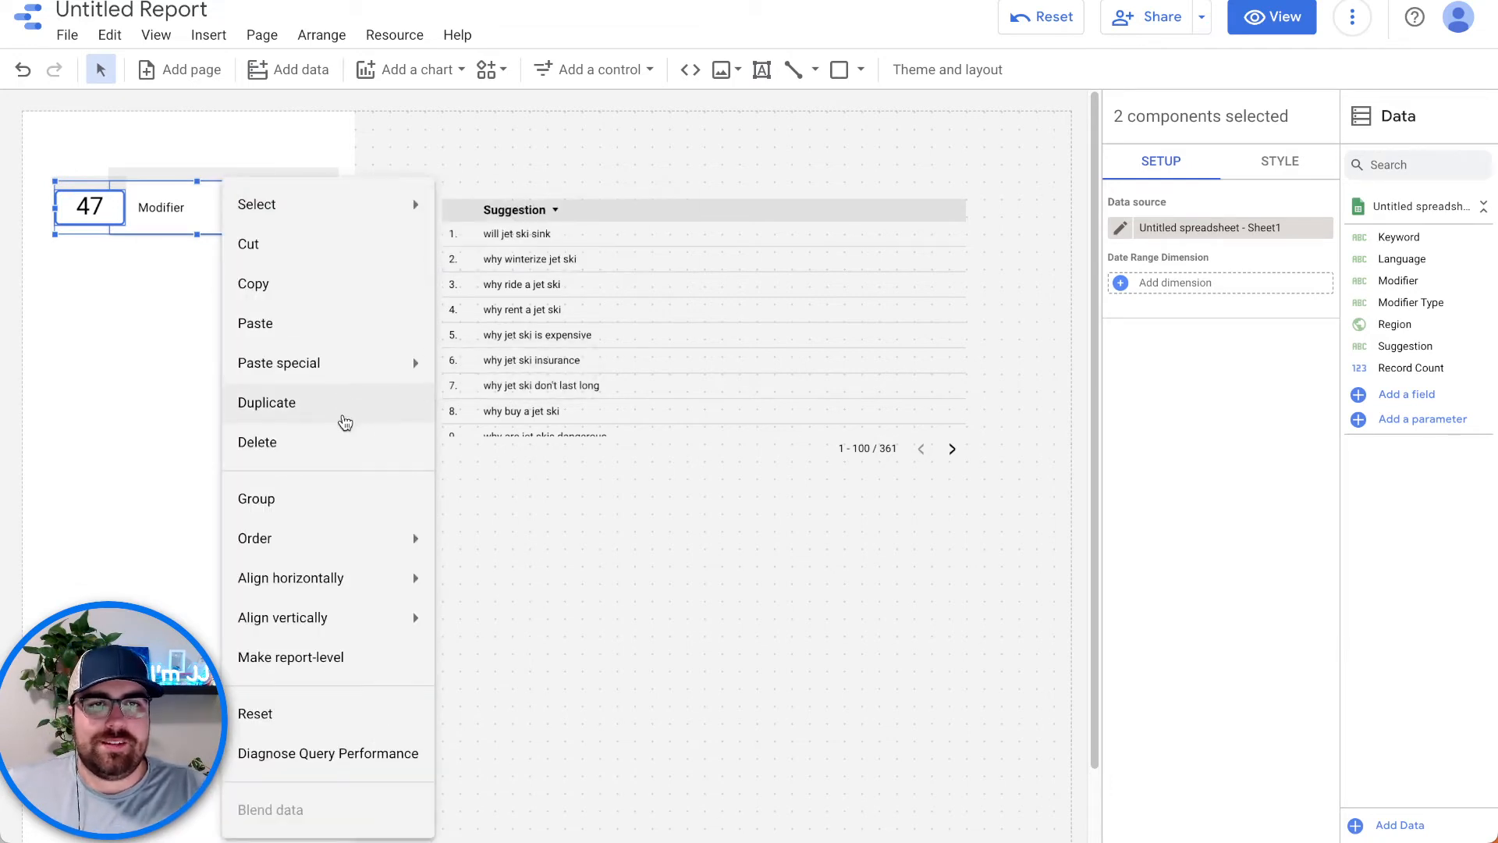
click(345, 423)
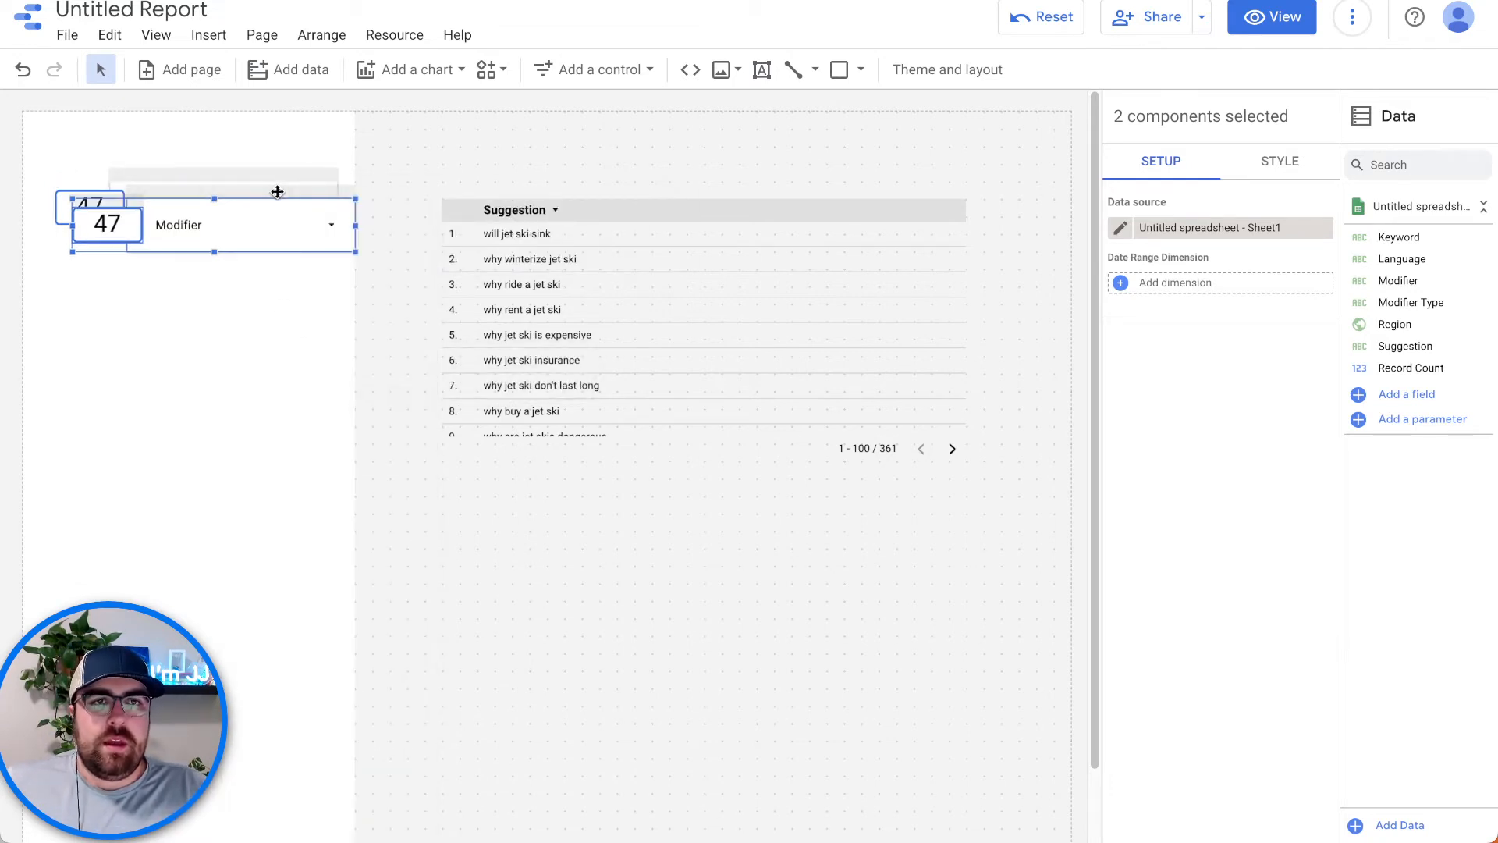
drag(277, 192, 258, 247)
click(552, 173)
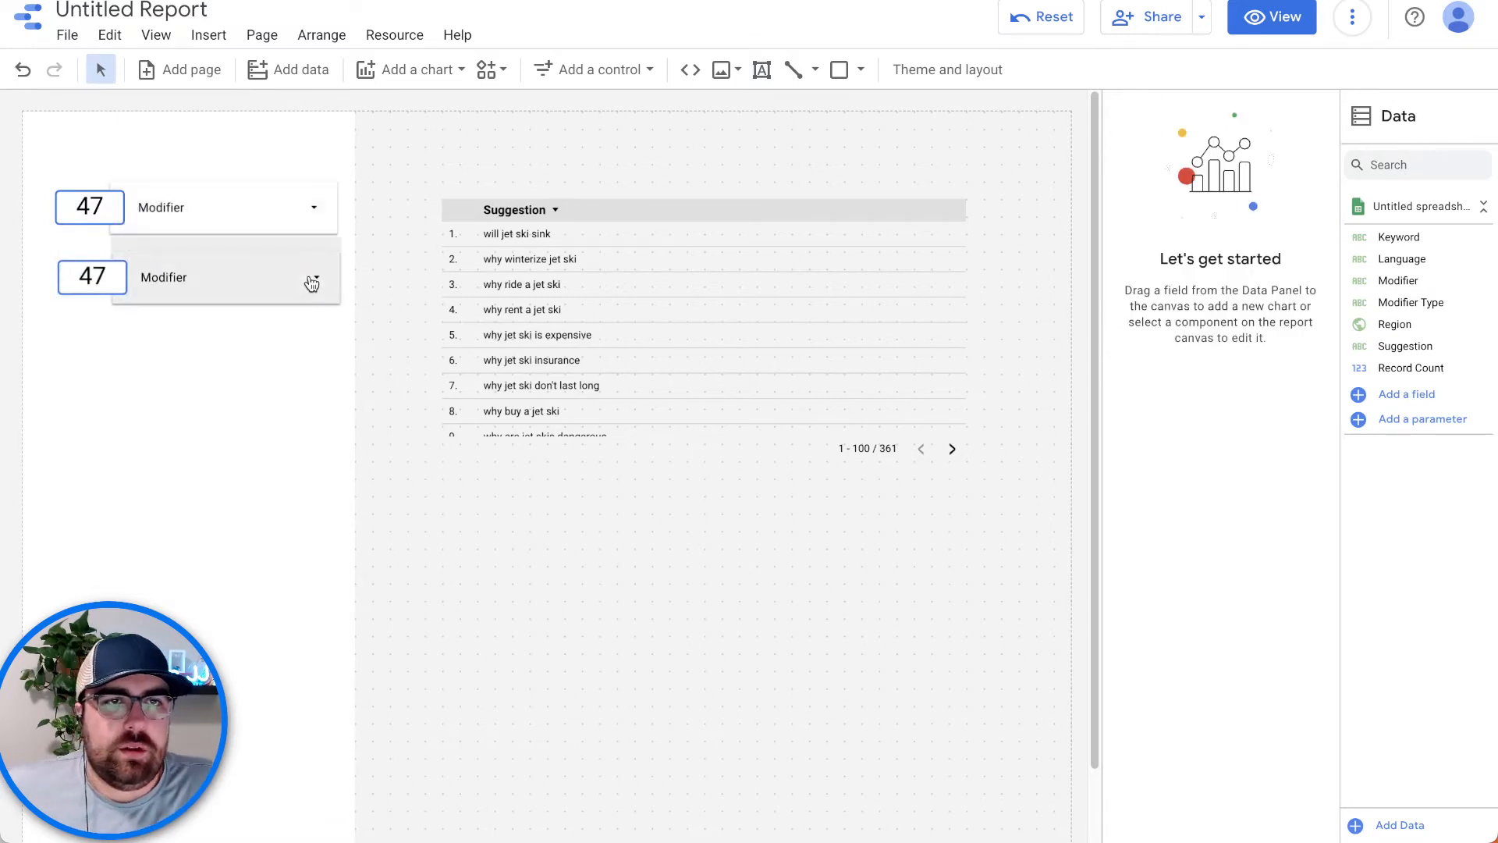
Step: Line up the copied Modifier control with the original and stack two more copies beneath it at even spacing
click(296, 260)
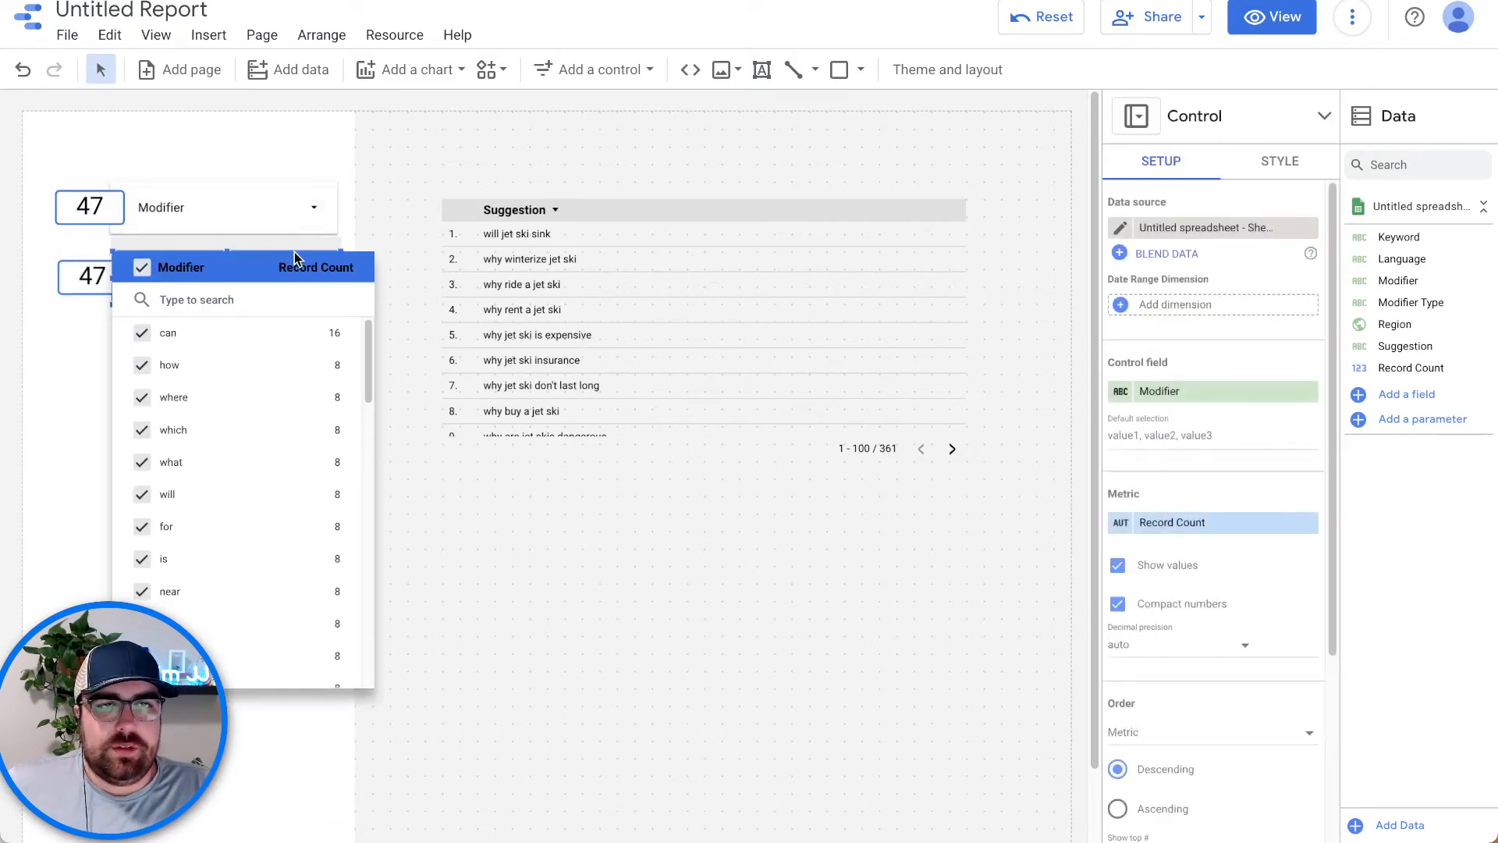
click(565, 156)
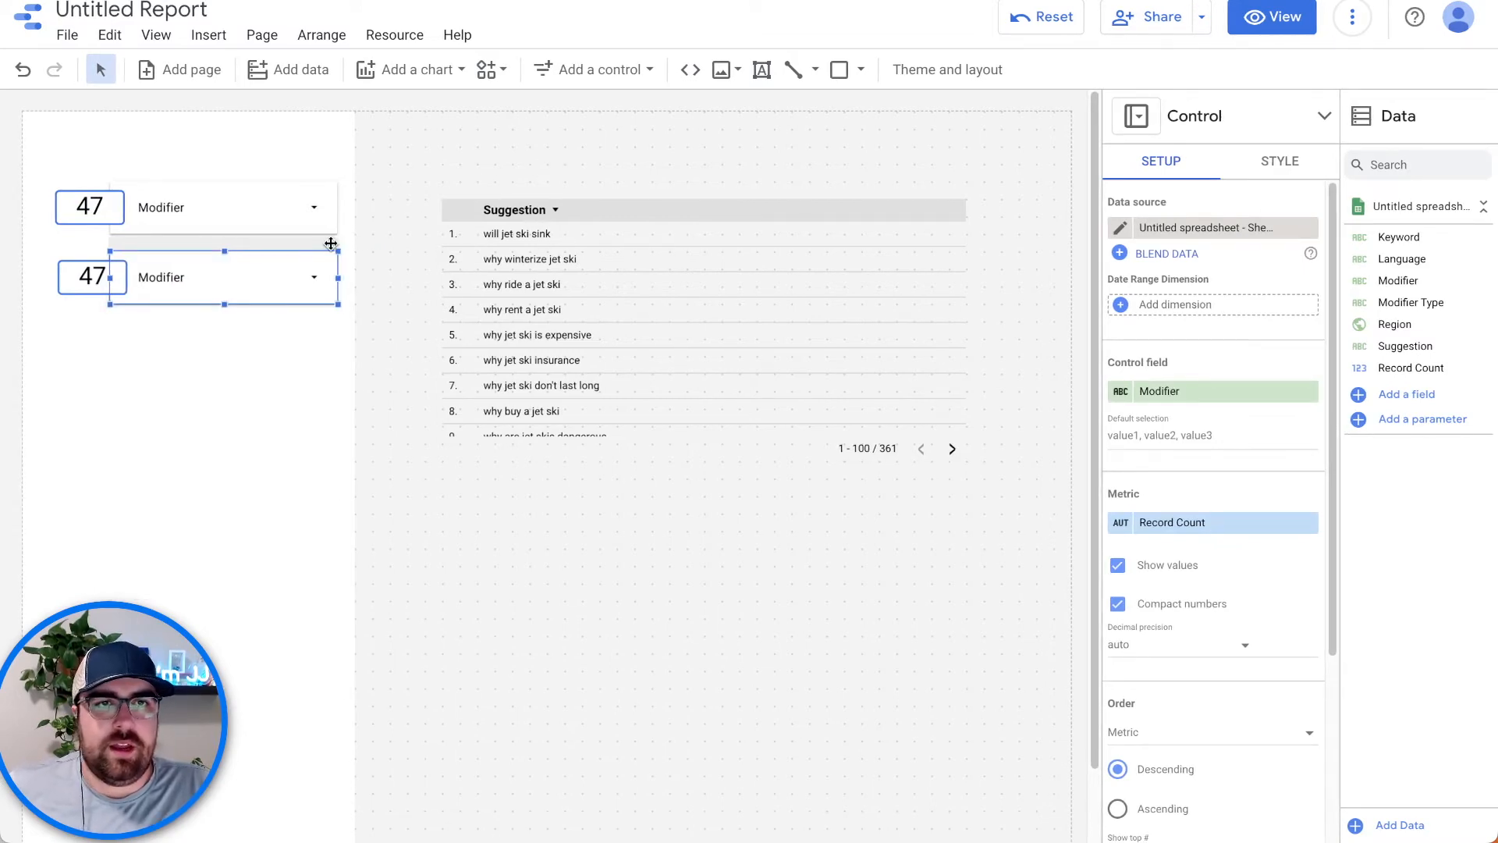
drag(331, 244, 268, 389)
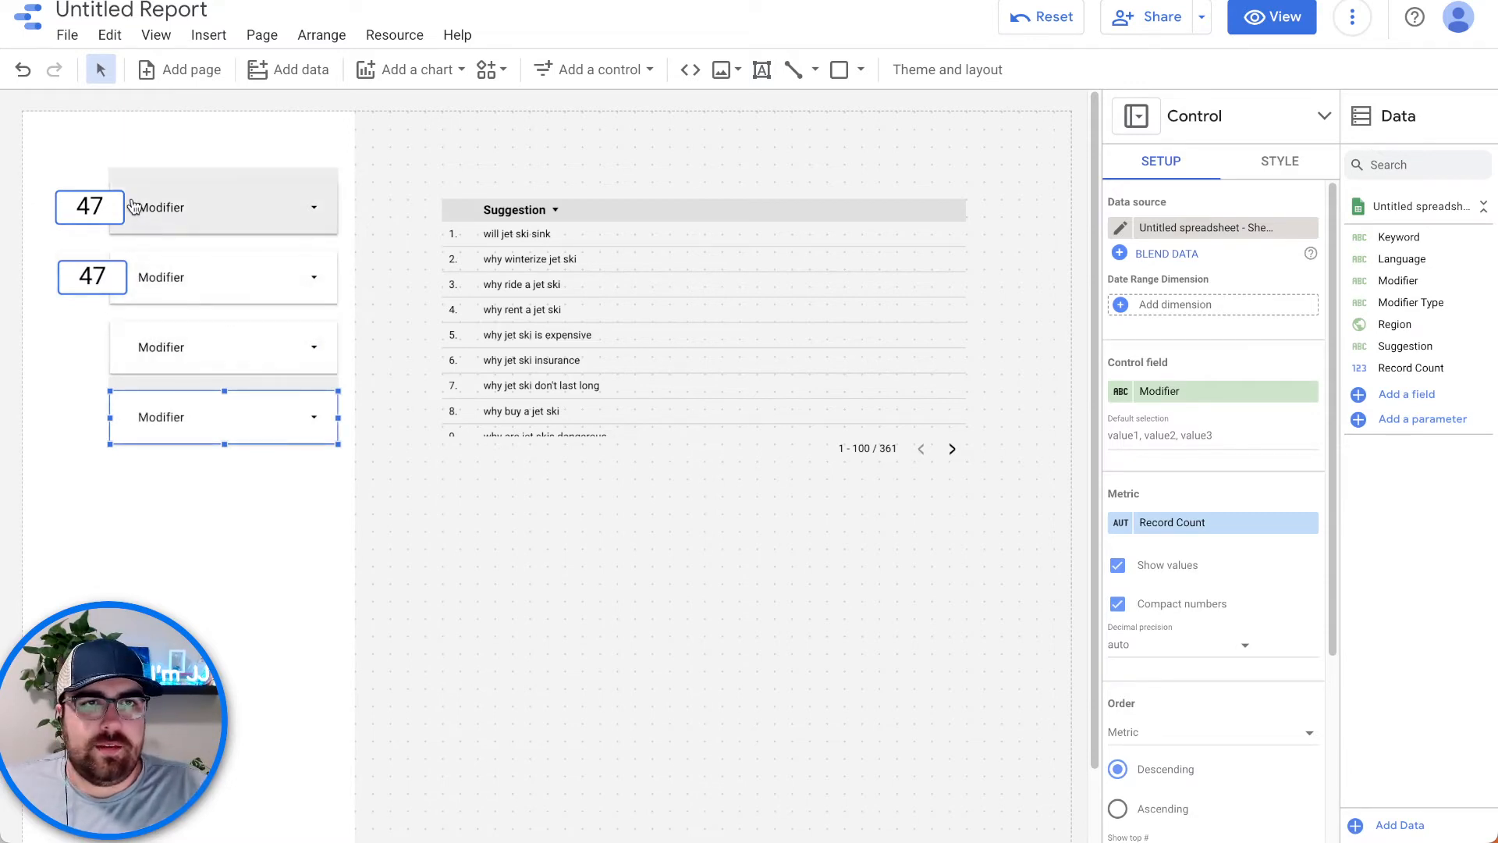
Step: Set the second drop-down's control field to Modifier Type
click(181, 278)
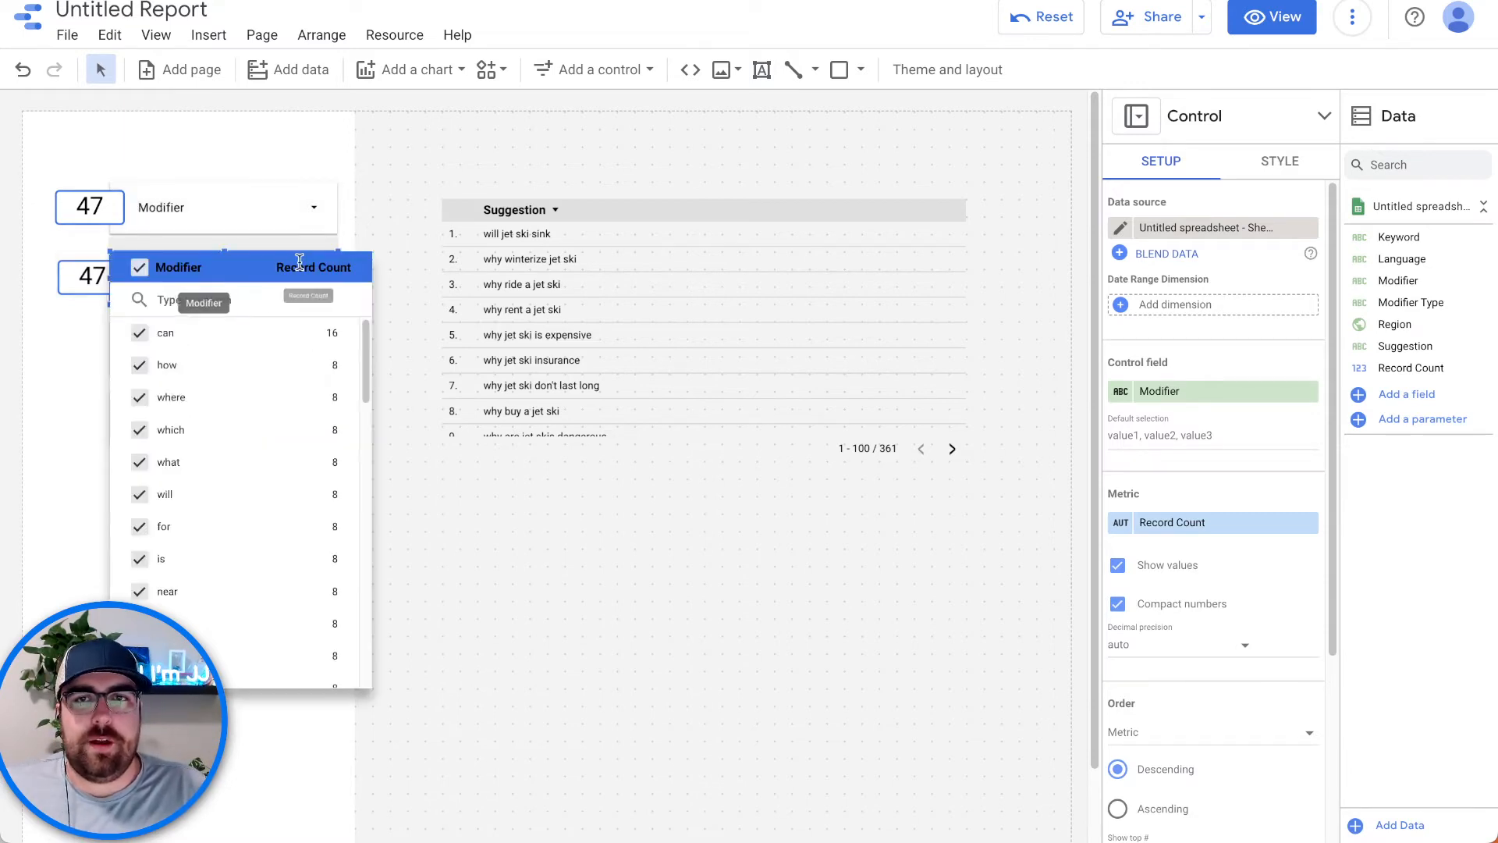
click(1221, 394)
click(1218, 397)
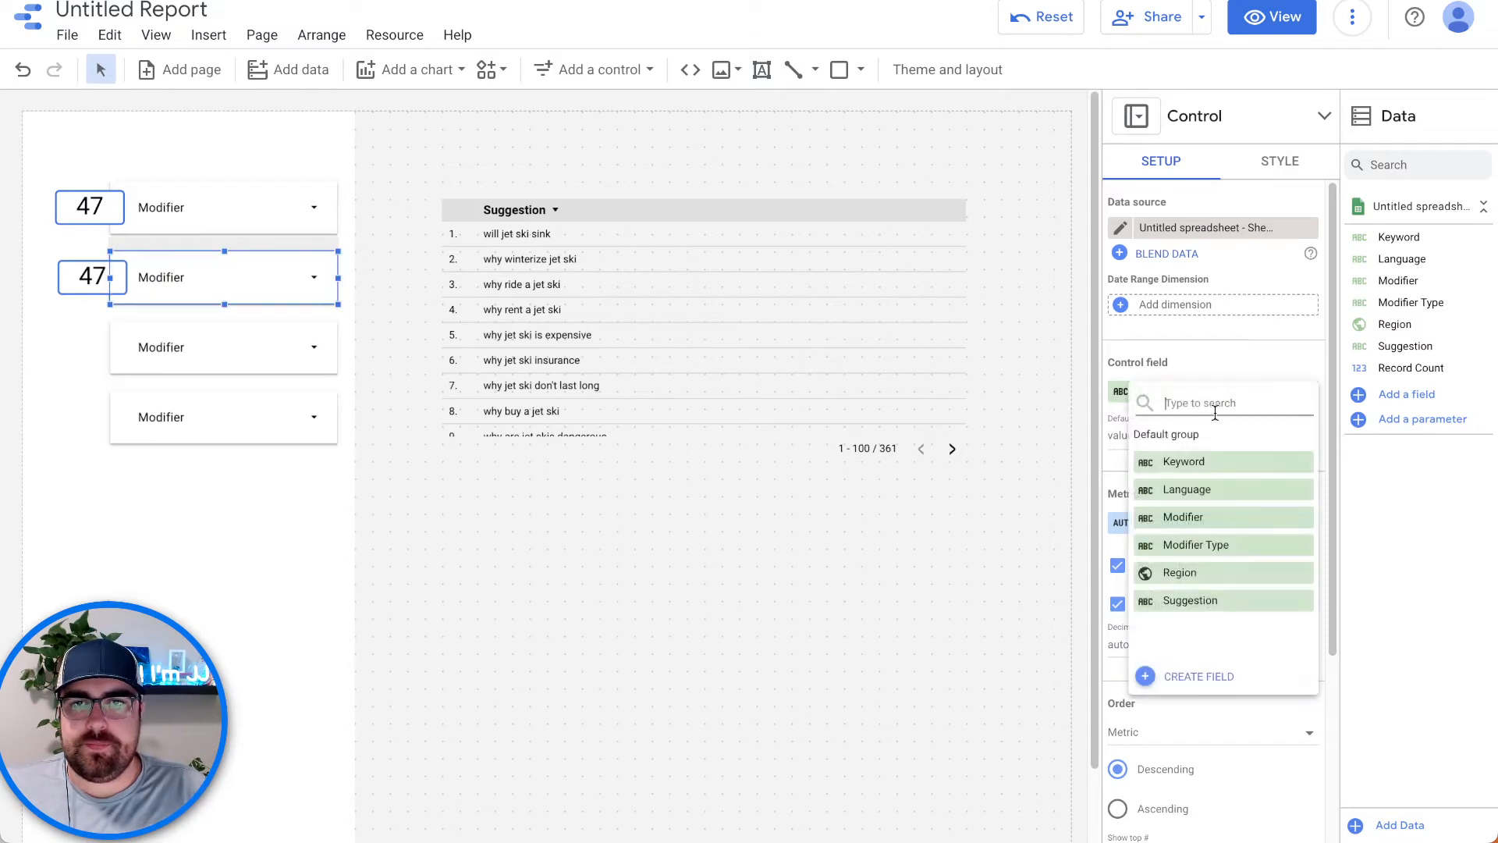
click(1245, 556)
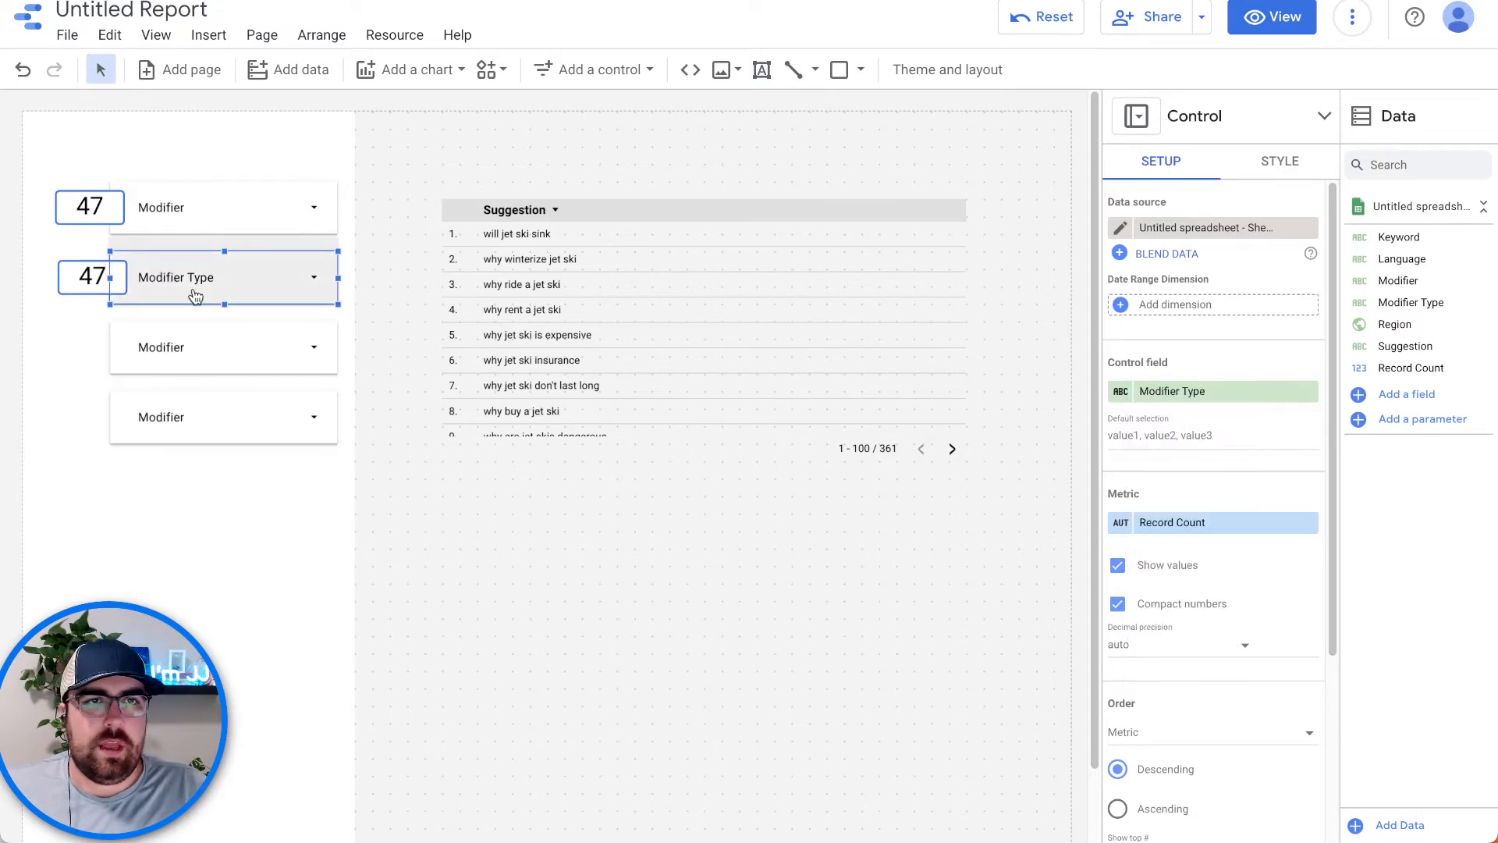
Step: Change the second scorecard's metric to a distinct count of Modifier Type
click(98, 278)
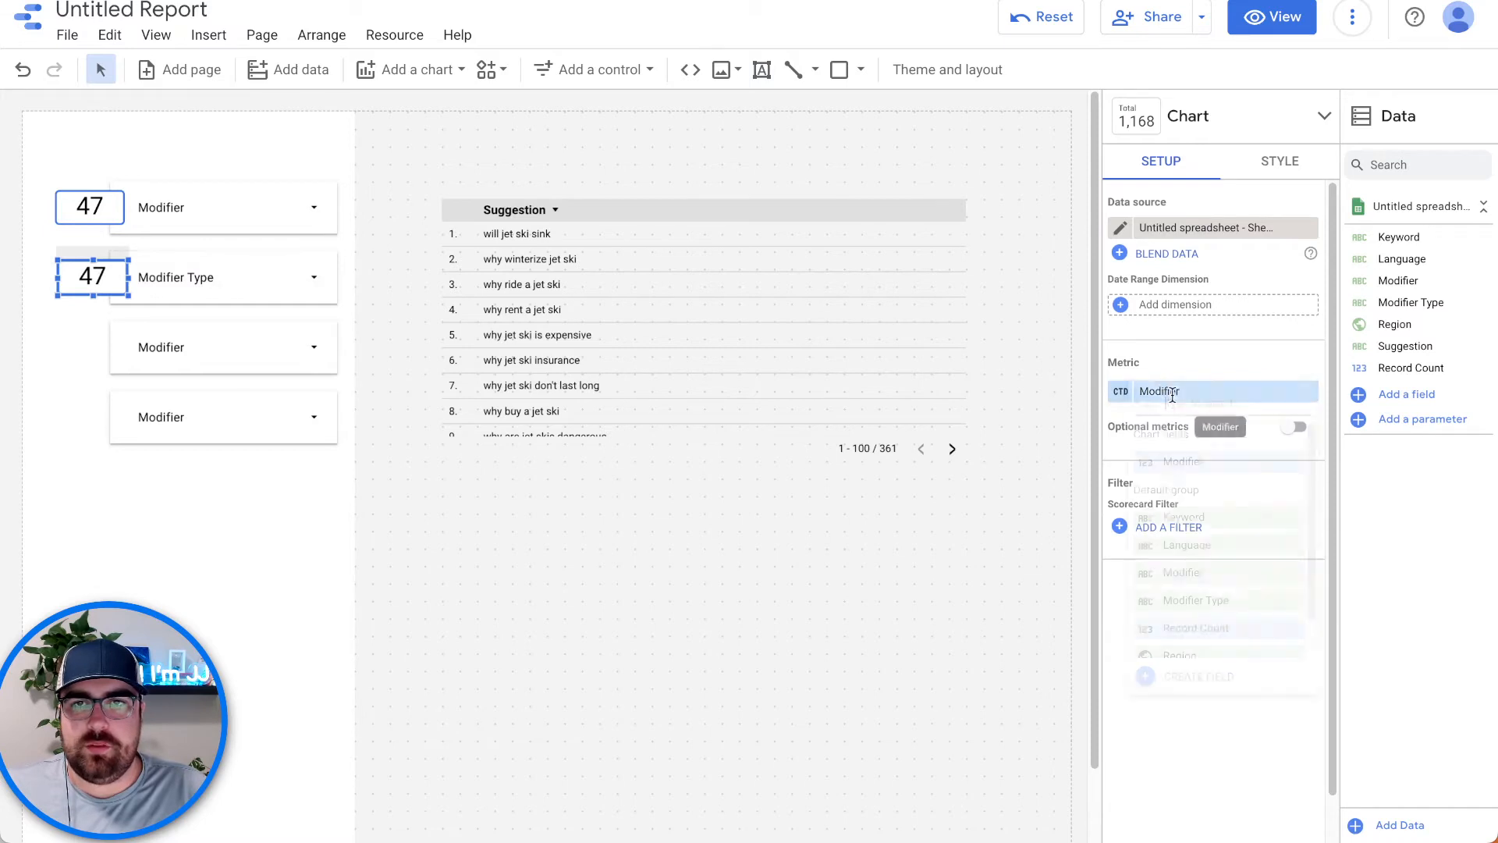
click(1217, 393)
click(1225, 601)
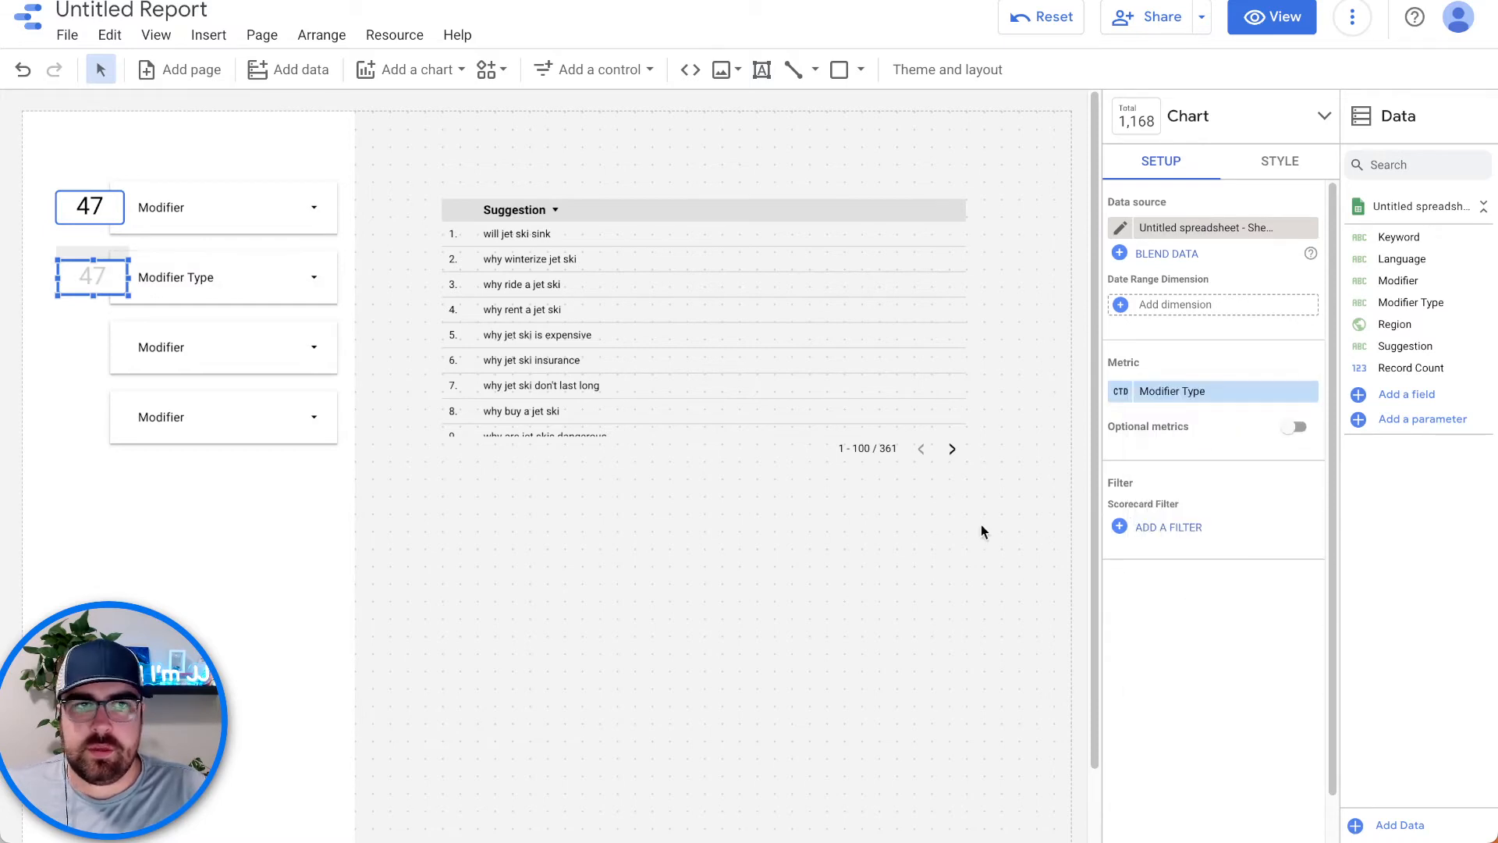
click(1120, 391)
click(869, 551)
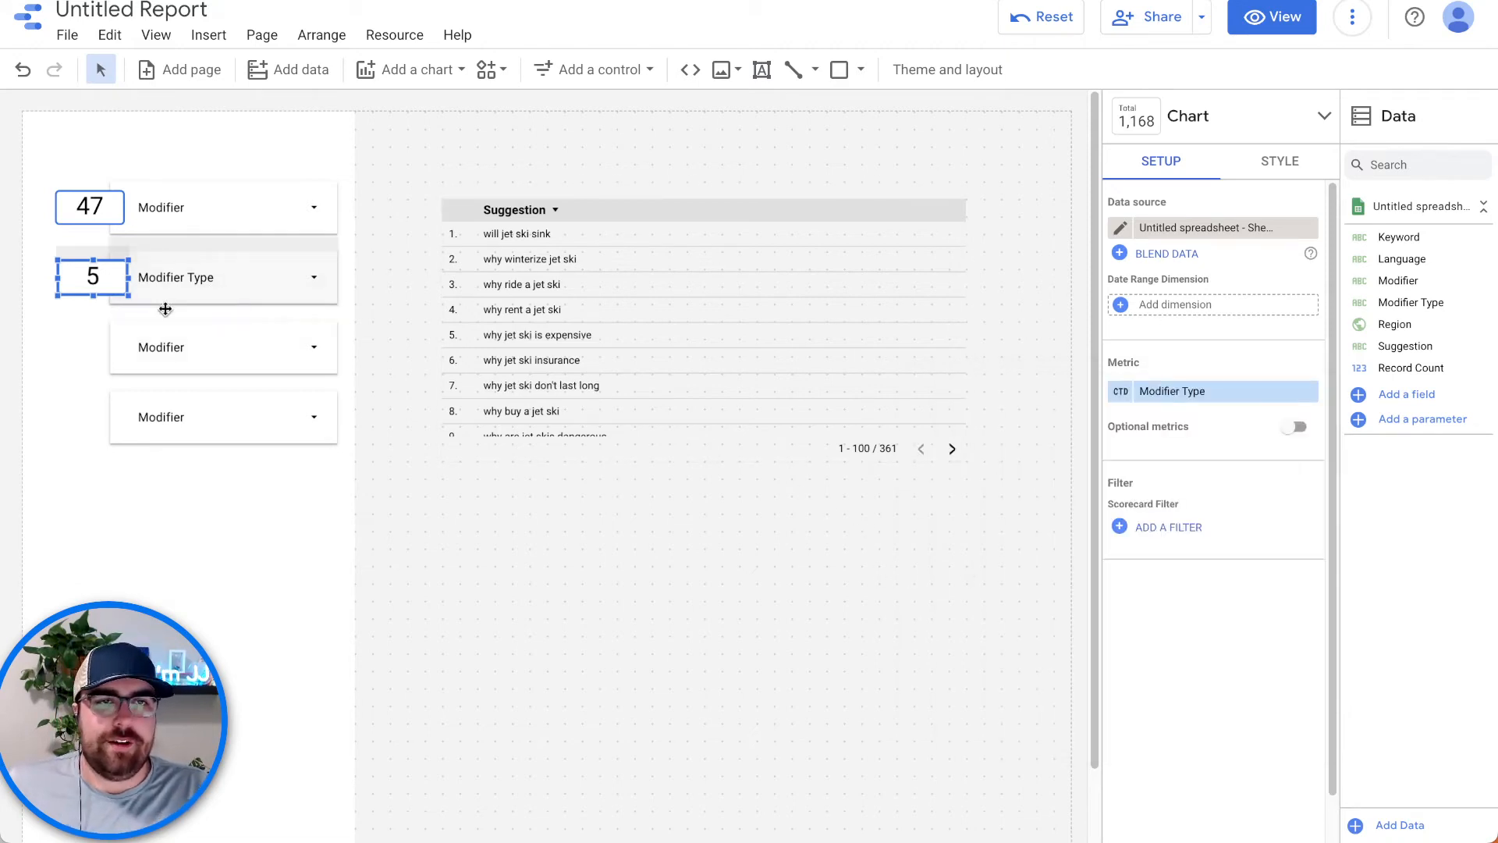
drag(91, 258, 92, 267)
key(ctrl+z)
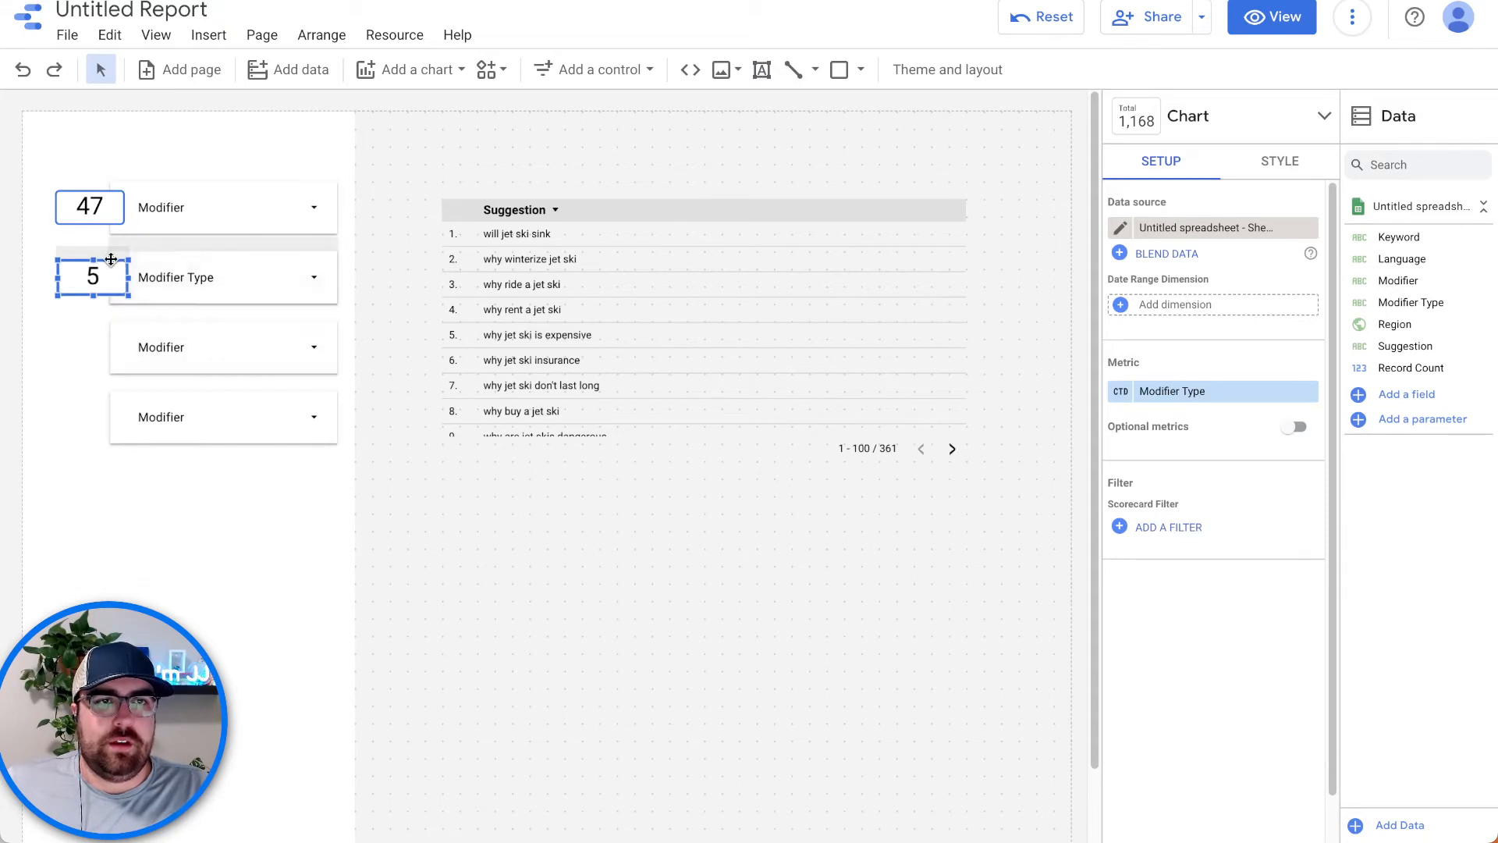
key(Left)
key(Right)
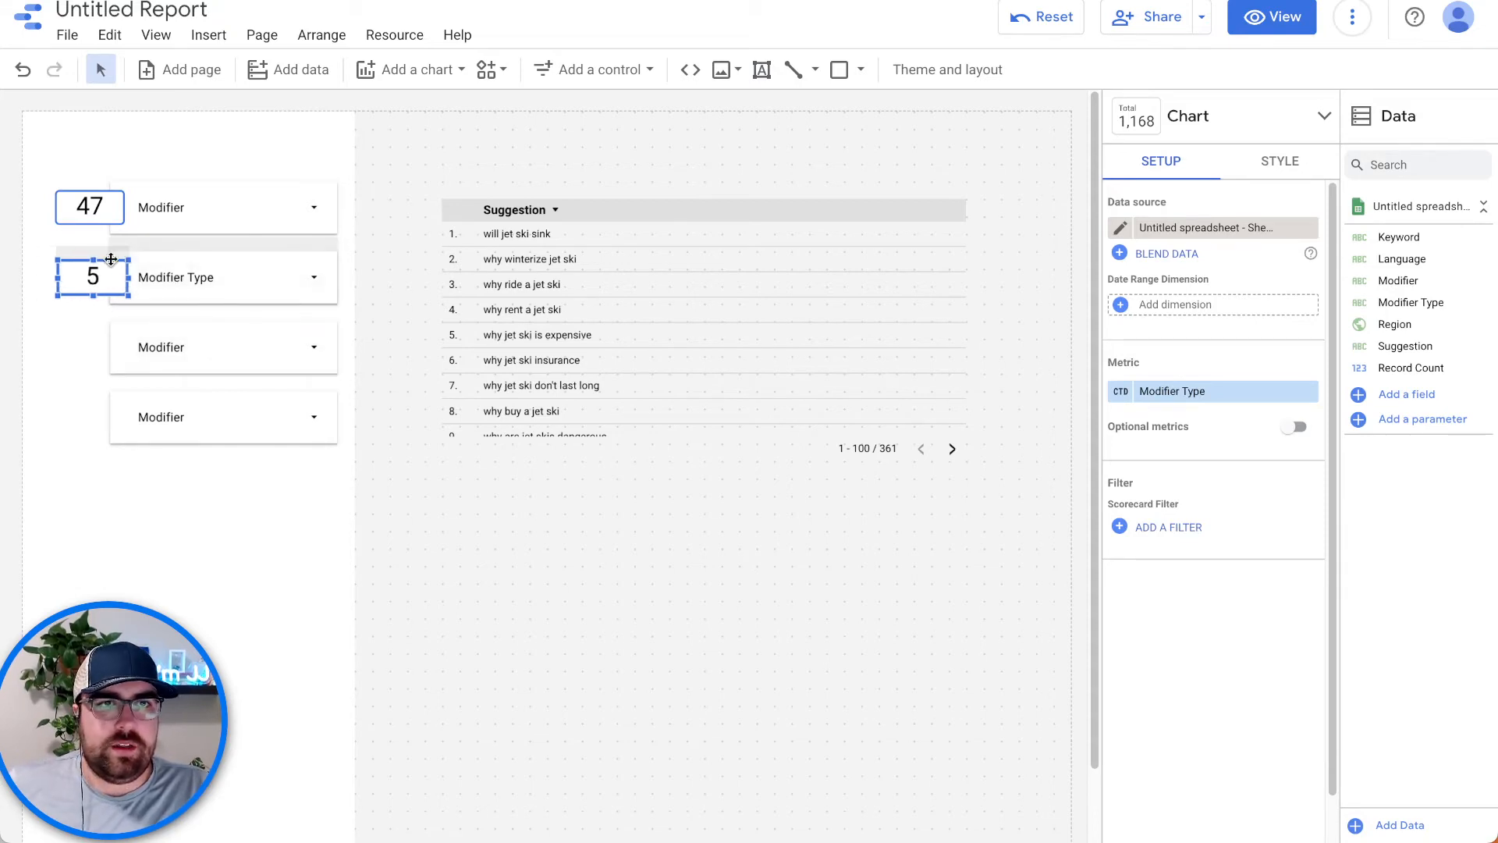
Step: Nudge the Modifier scorecard right into line with the one below, and copy the Modifier Type scorecard beside the third control
click(97, 185)
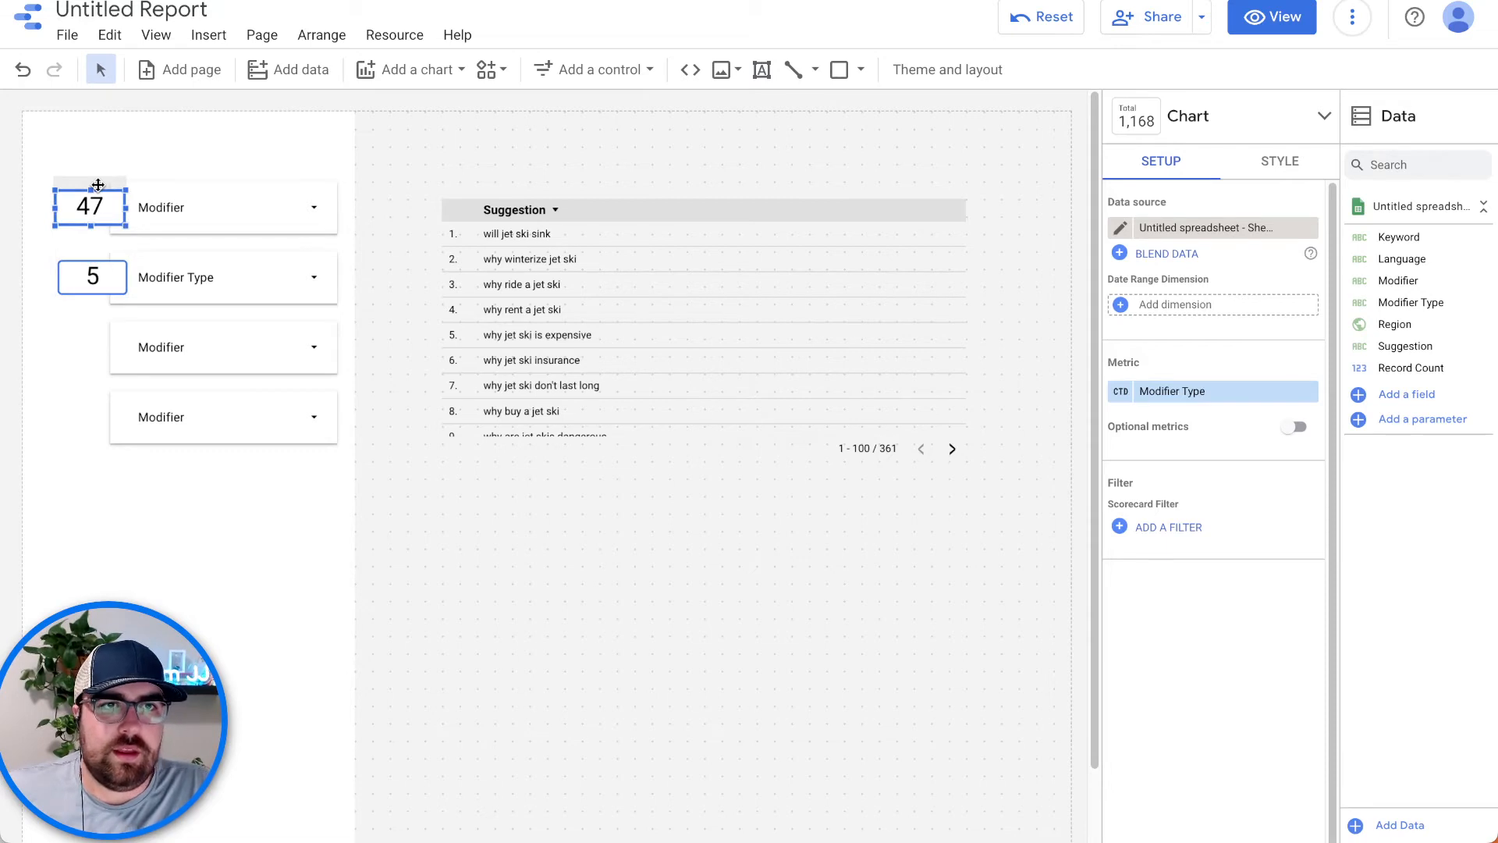
key(Right)
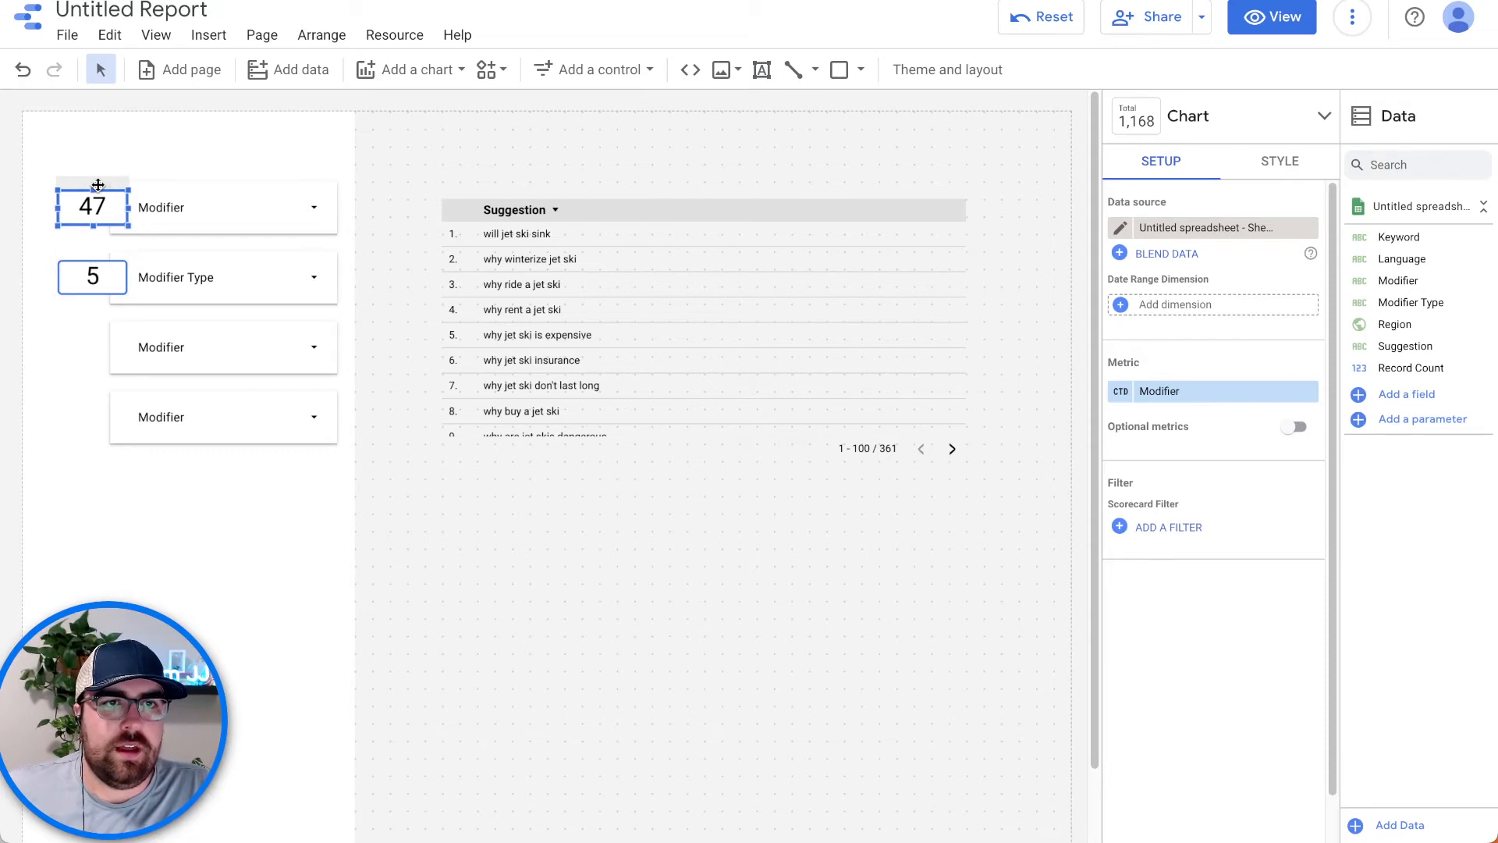
click(87, 264)
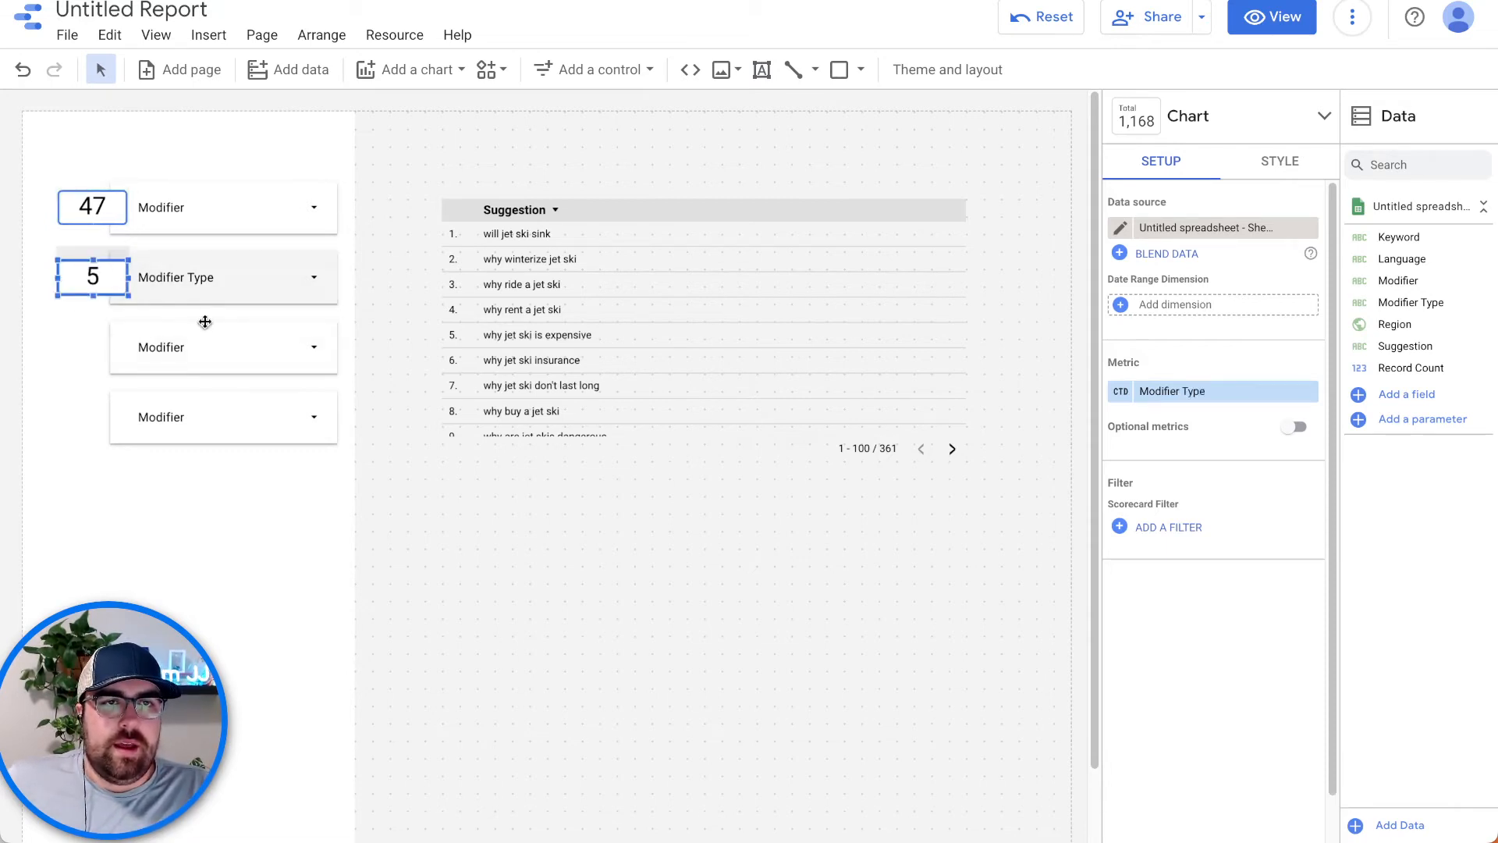
drag(127, 260, 109, 337)
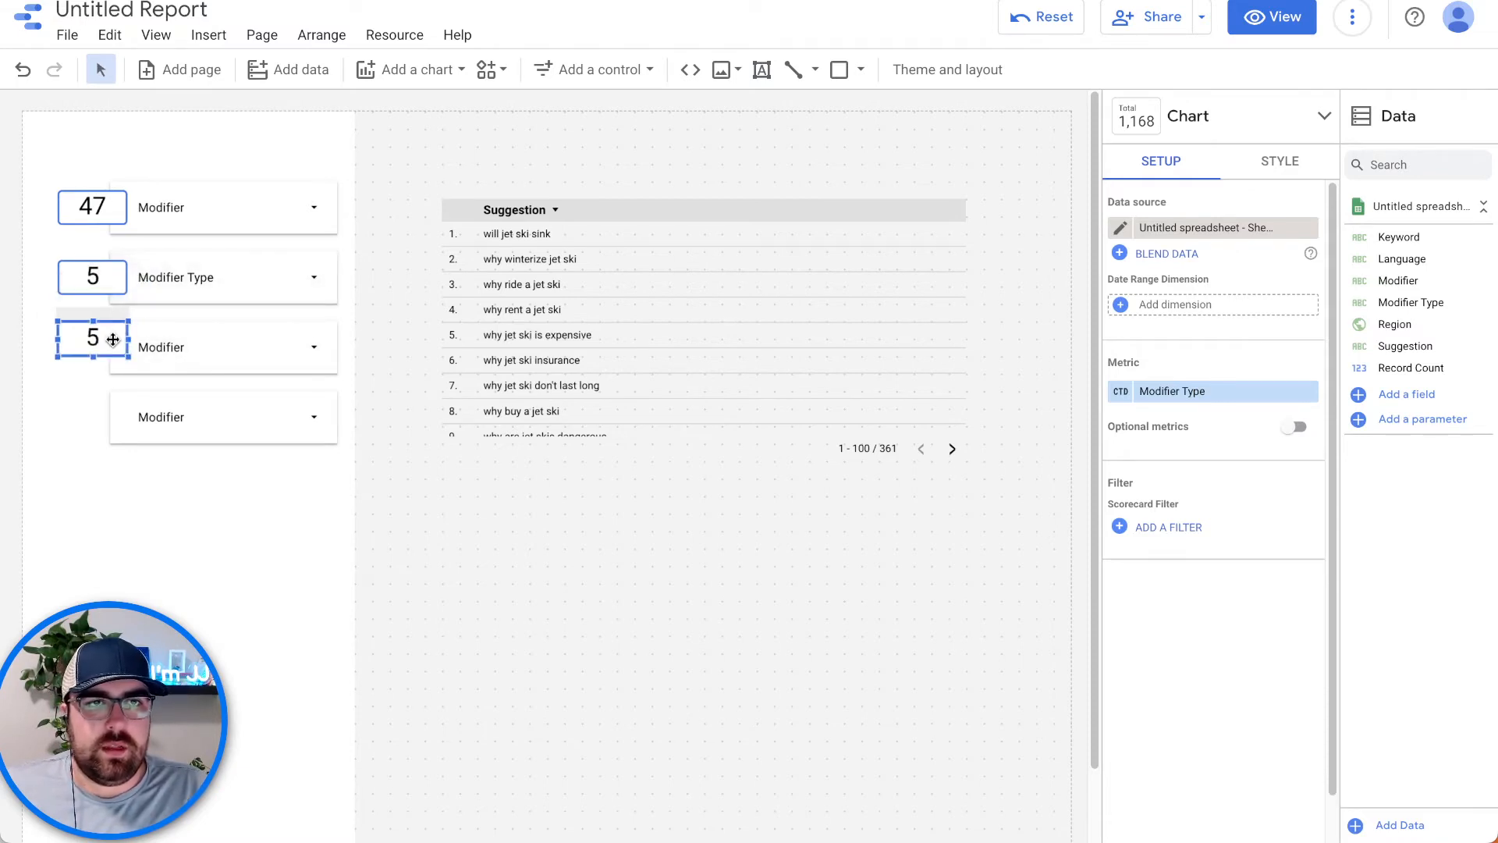
Step: Set the third drop-down's control field to Language and the fourth's to Region
click(284, 331)
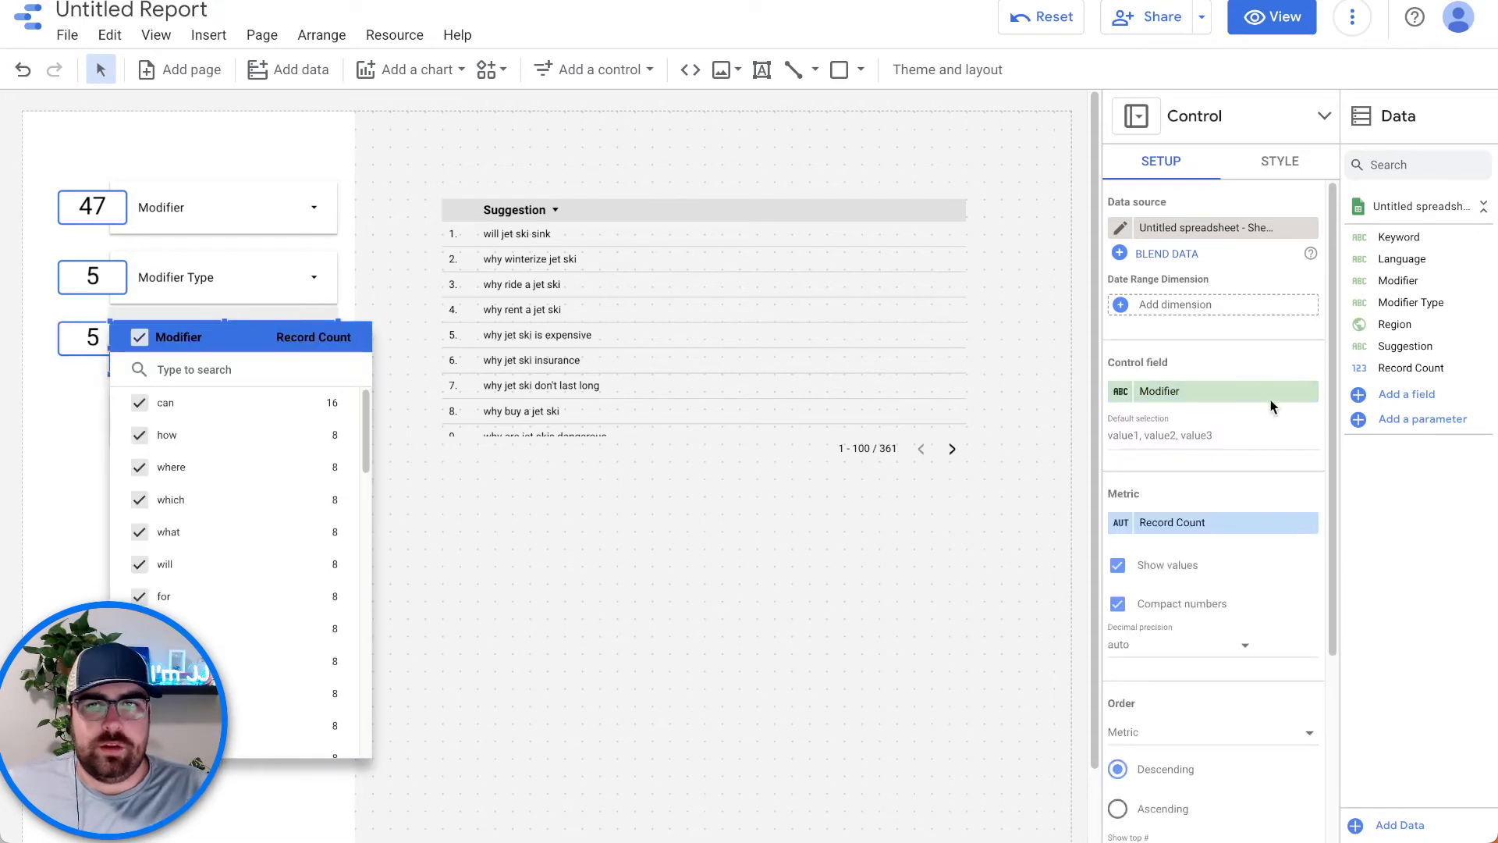
click(1265, 398)
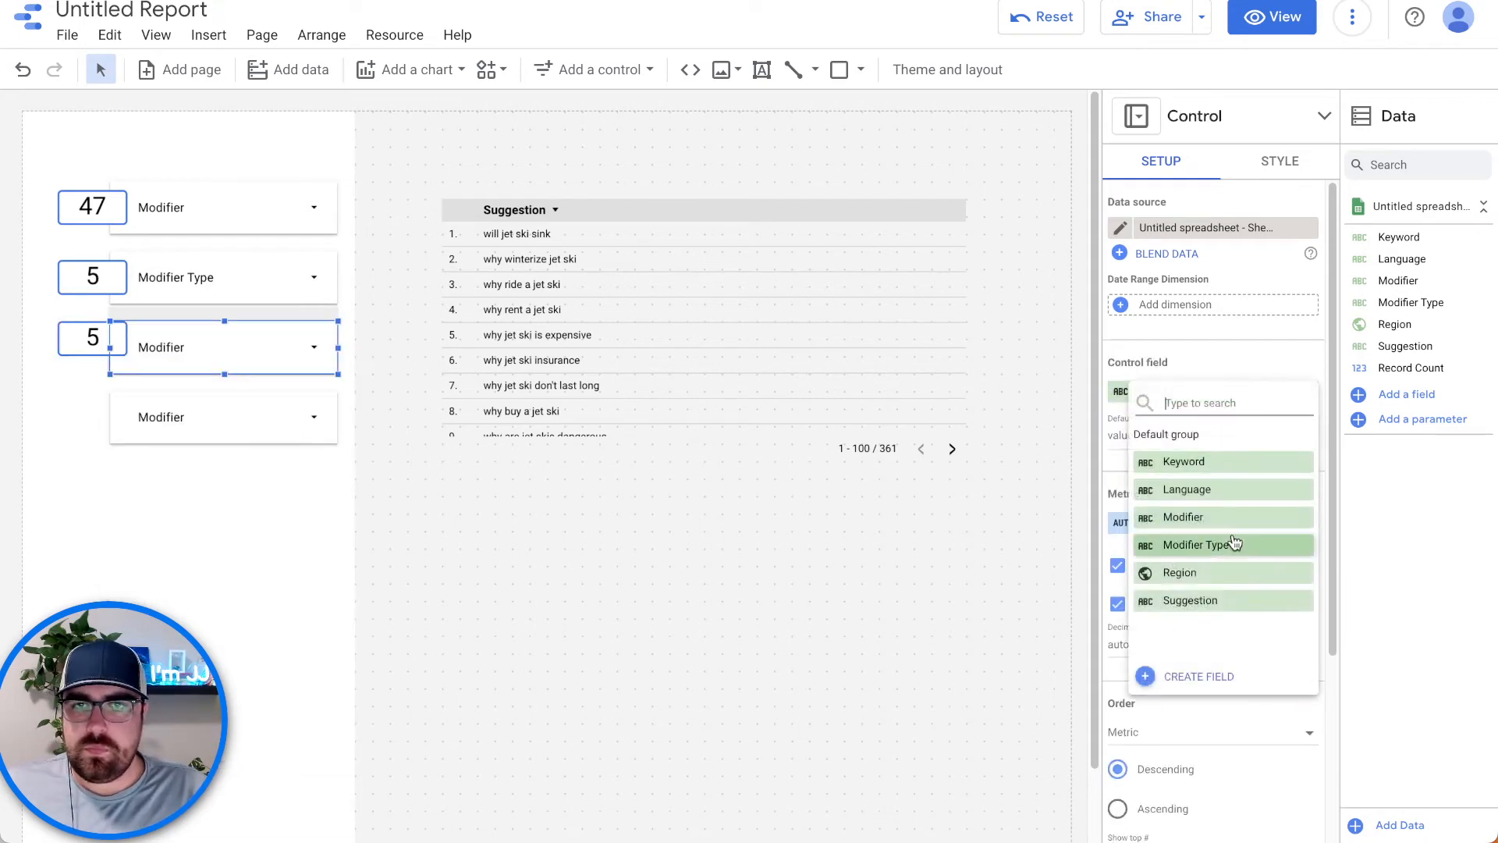
click(1226, 490)
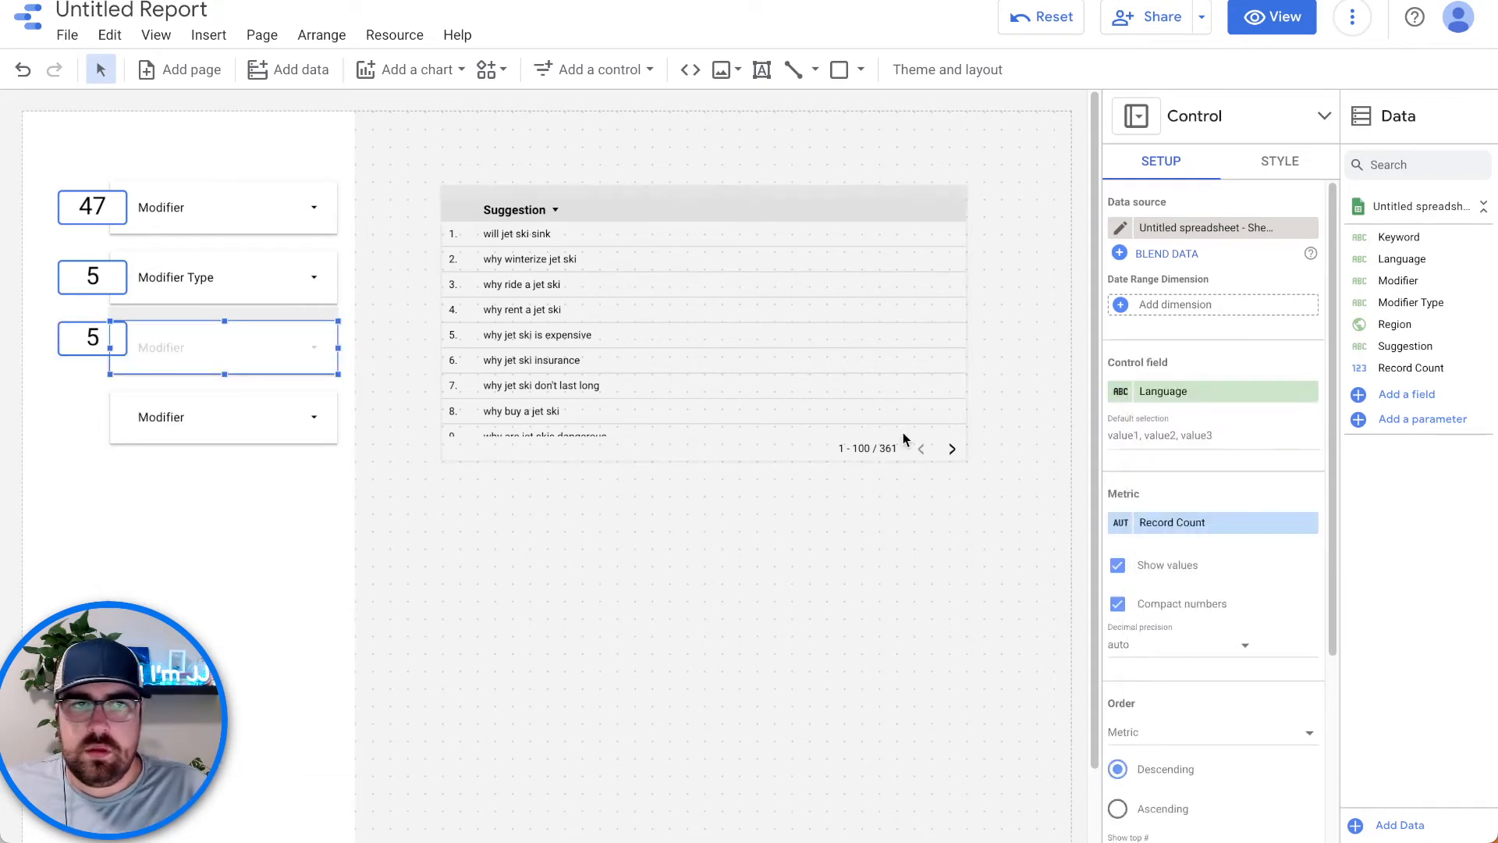
click(311, 395)
click(1170, 395)
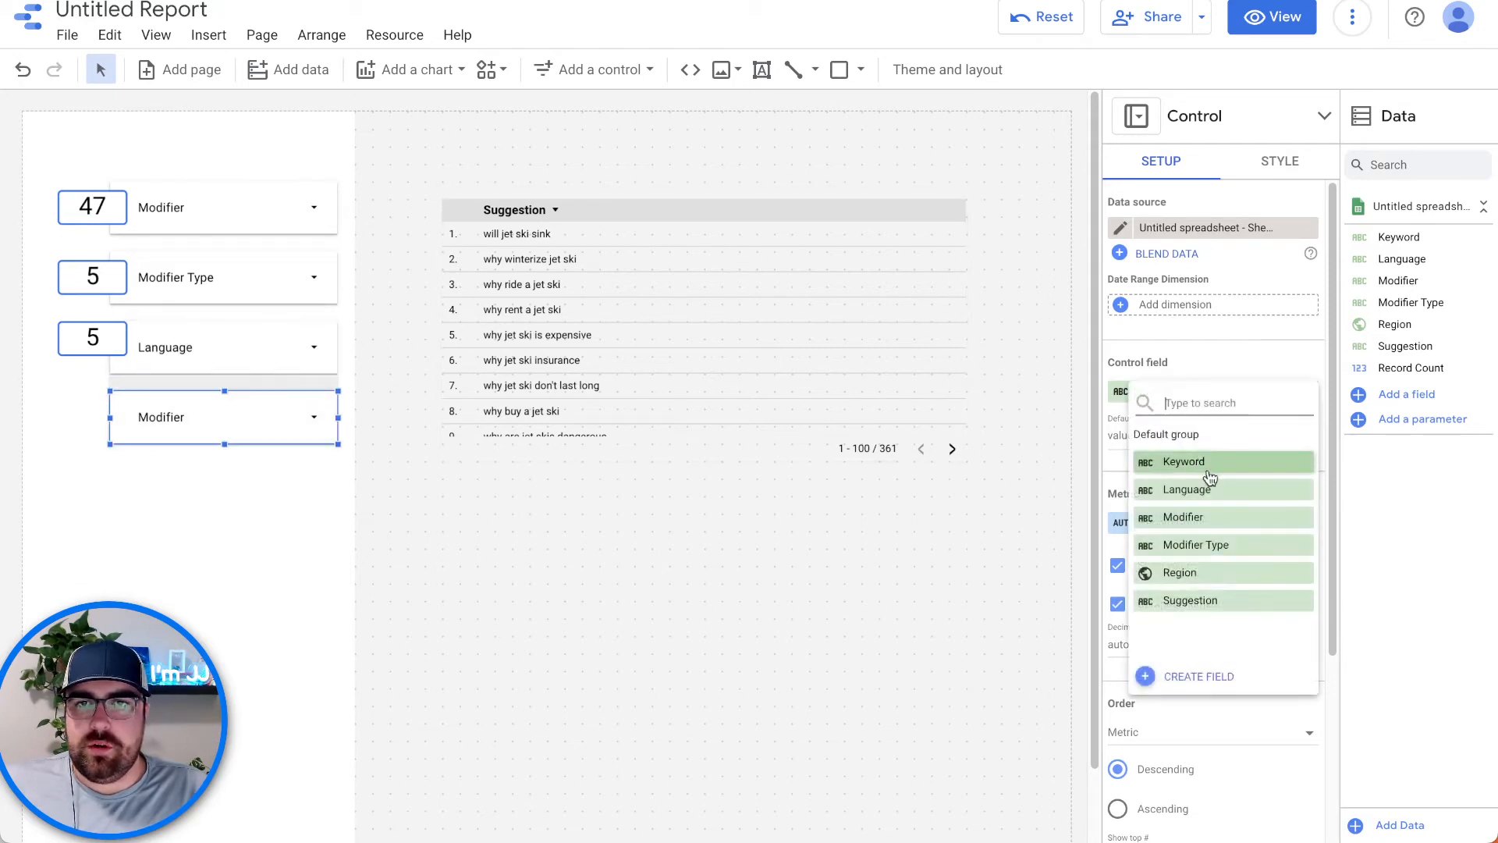
click(1255, 577)
Step: Duplicate the Region control and place the copy directly beneath it, aligned with the other drop-downs
drag(301, 388, 304, 400)
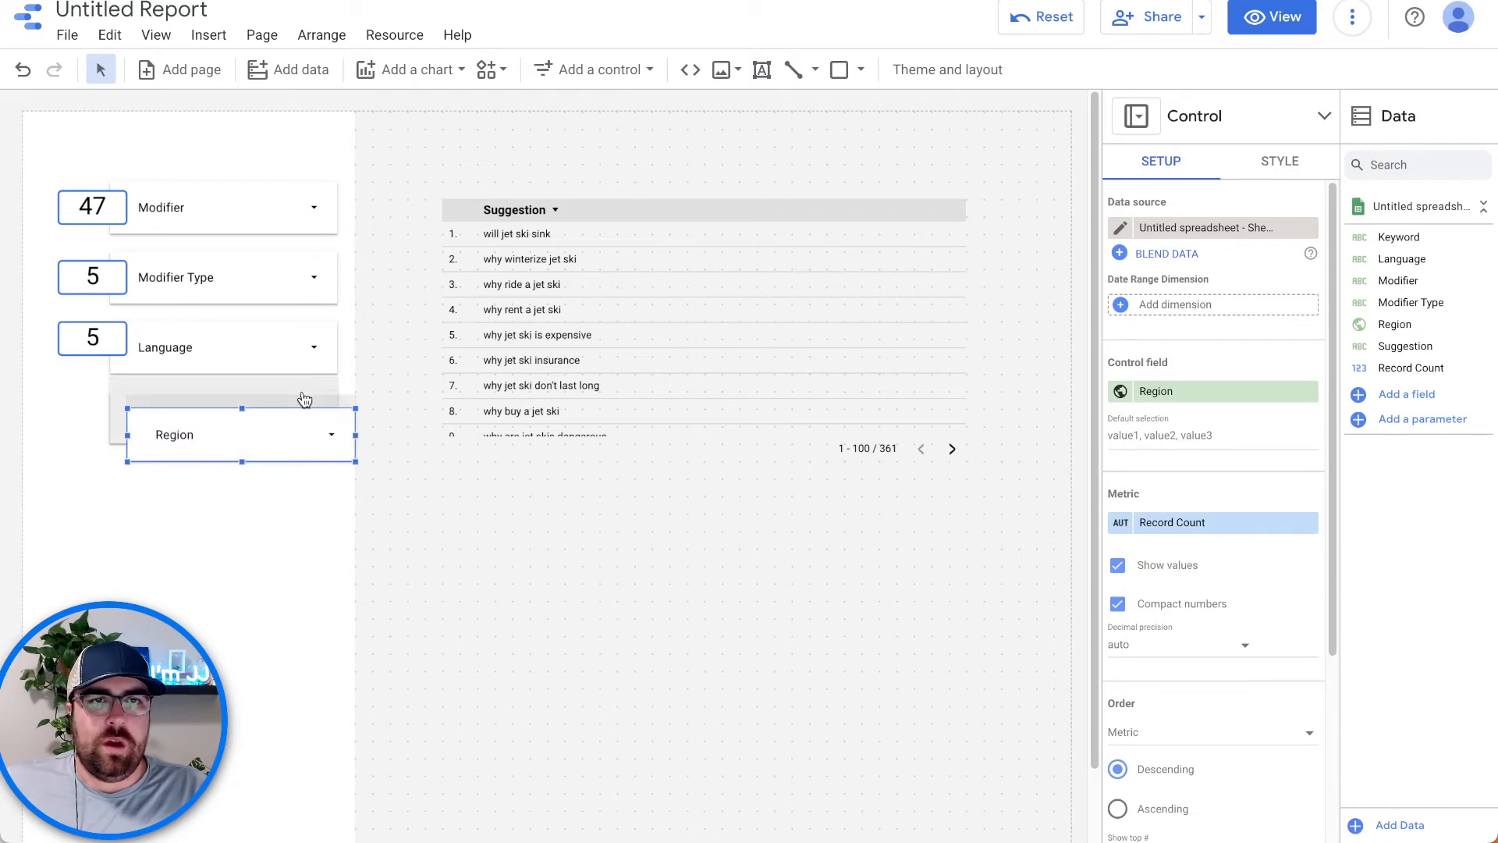
key(Left)
key(Down)
key(Down)
key(Down)
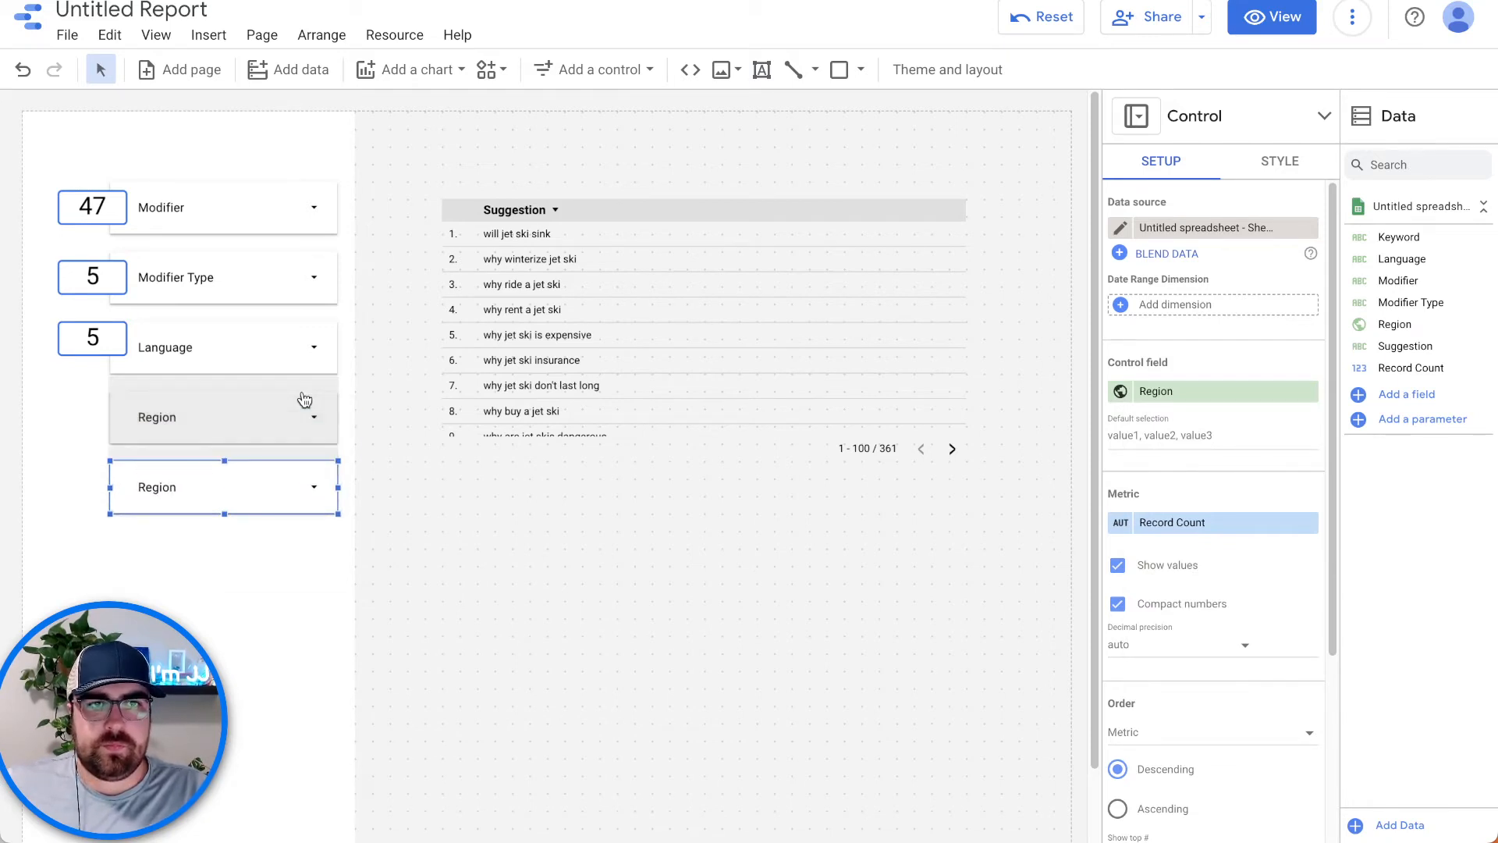
Step: Set the control field of the fifth drop-down to Keyword
click(1203, 394)
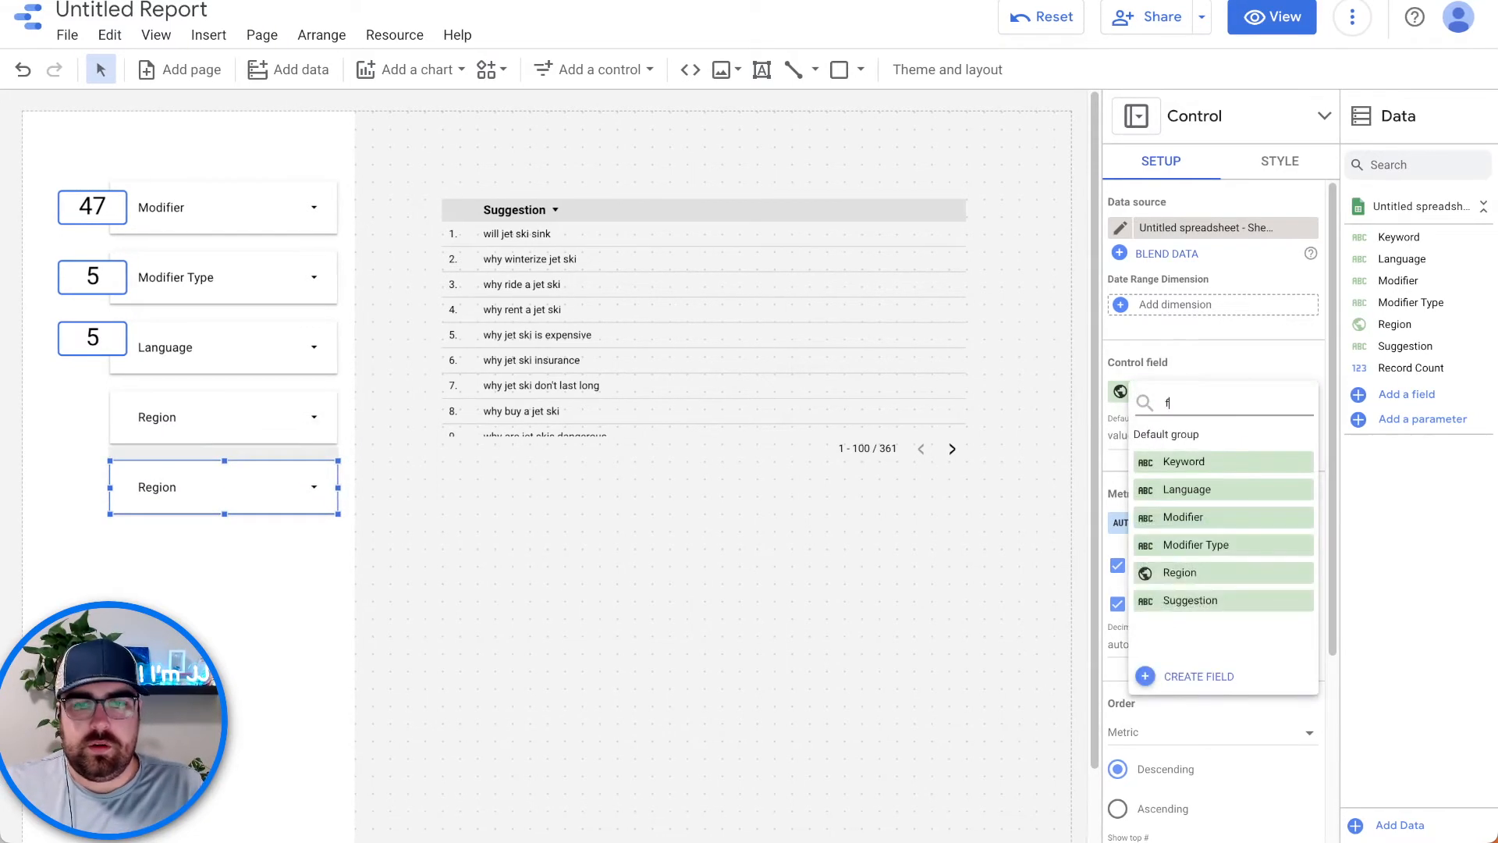
text(keyw)
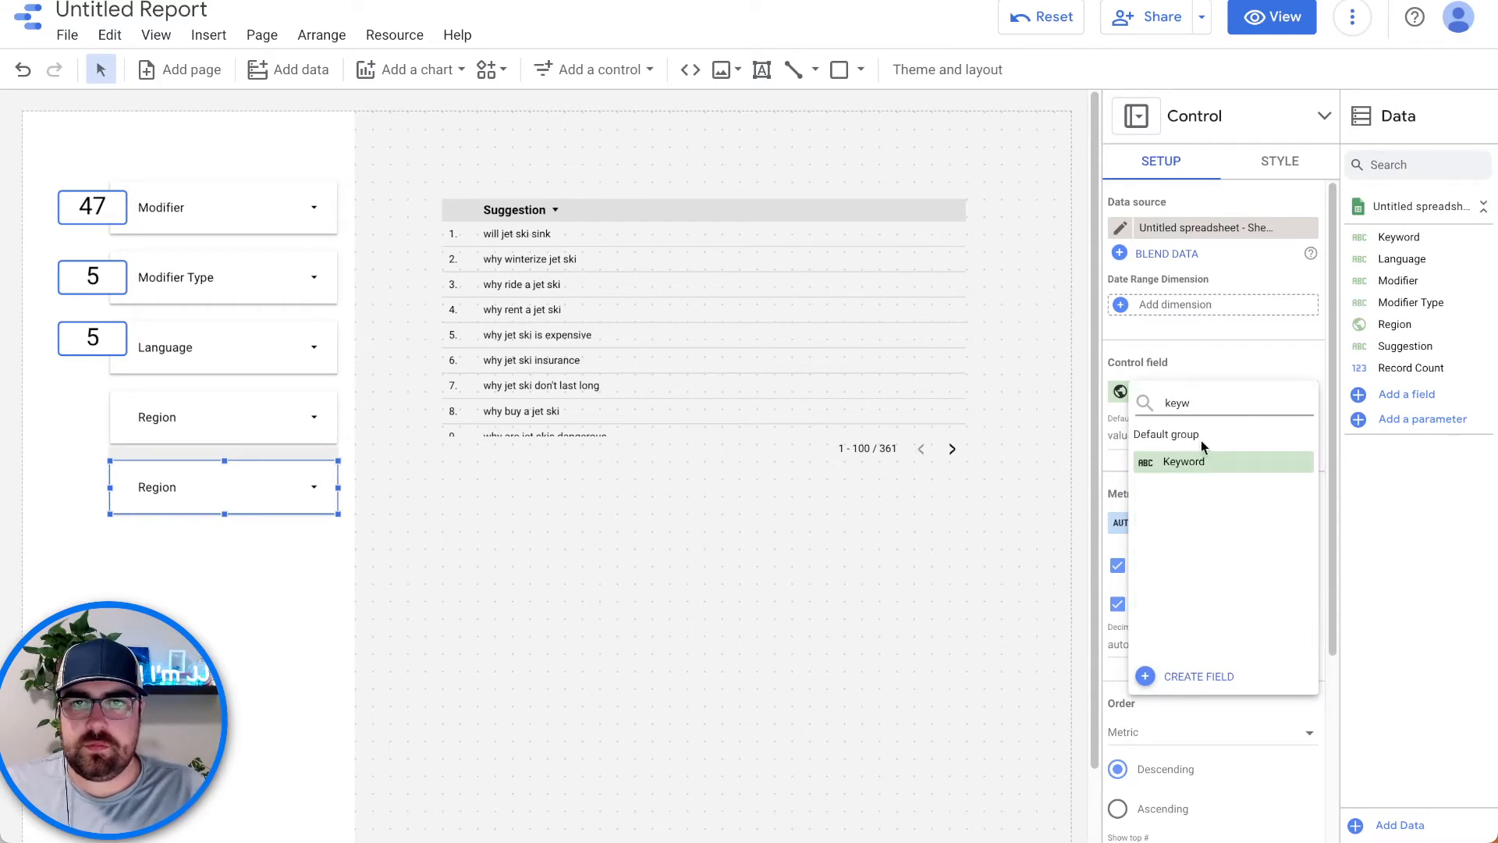
click(1206, 461)
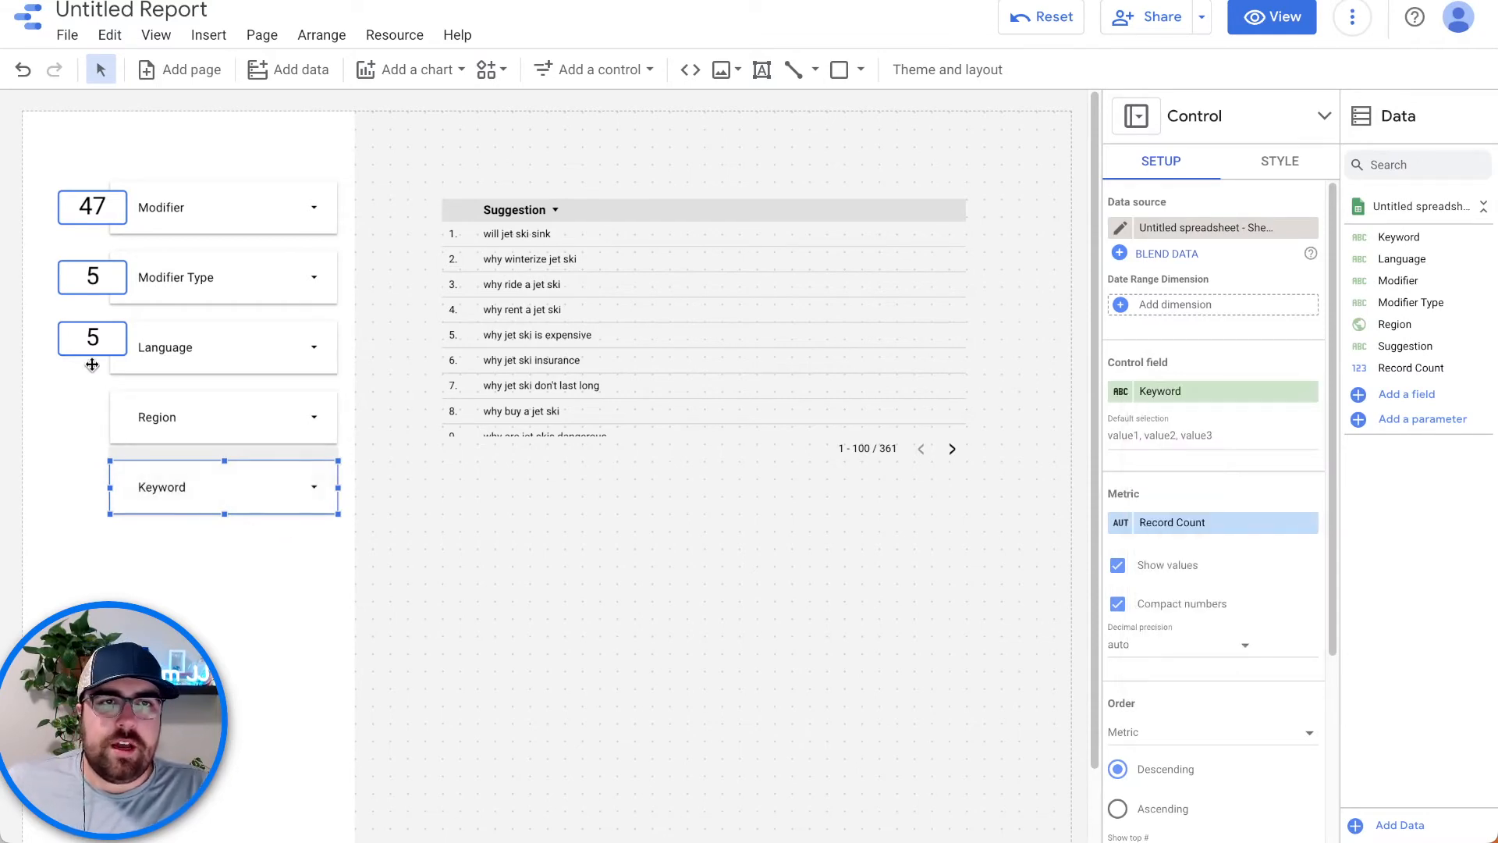
Step: Copy the scorecard beside the Language control and place the copies in line beside the Region and Keyword controls
click(96, 328)
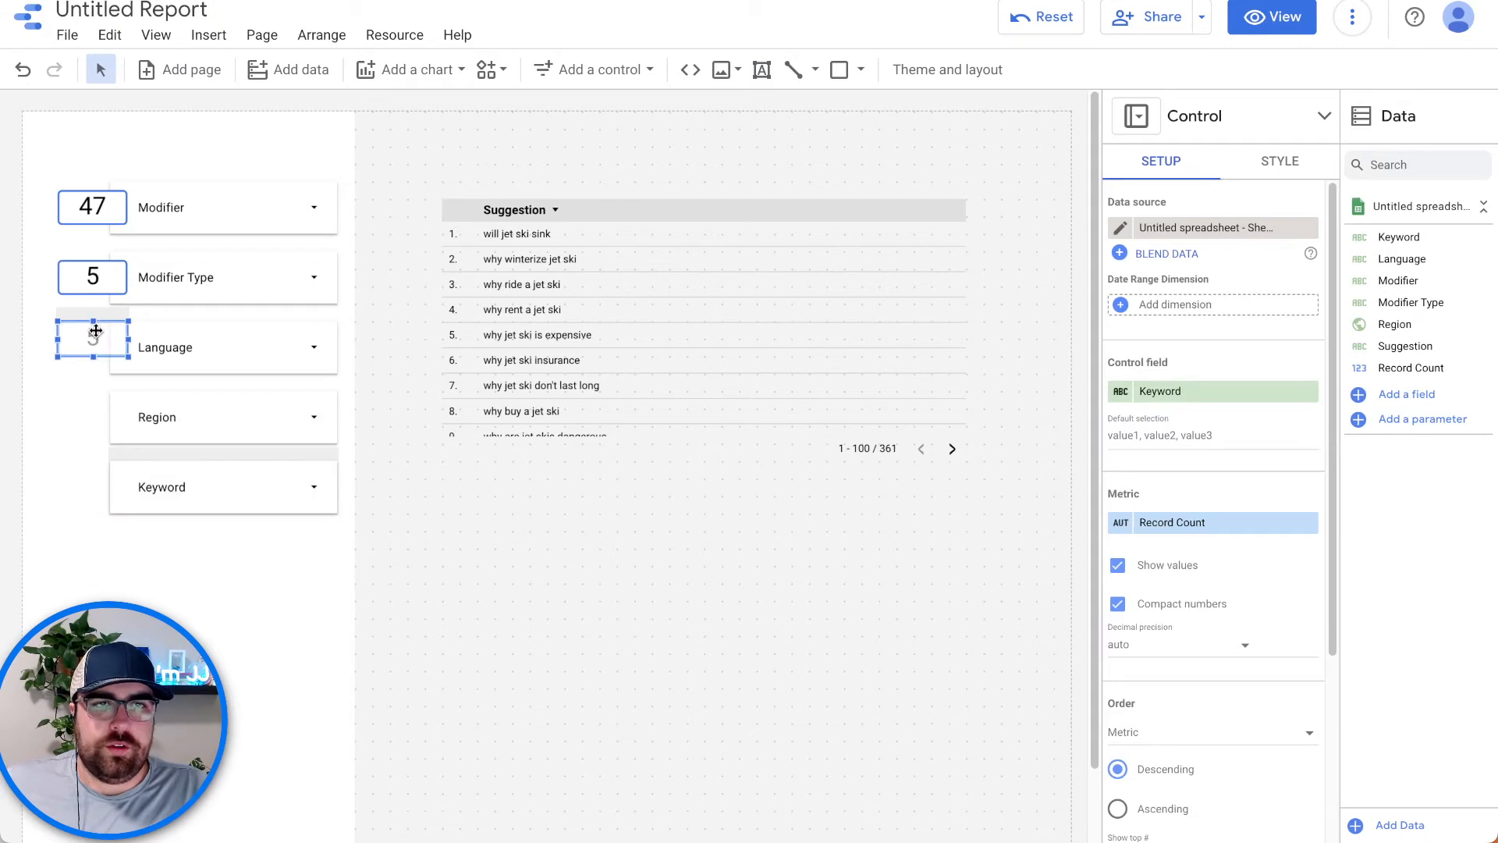
drag(106, 328, 100, 391)
key(super+v)
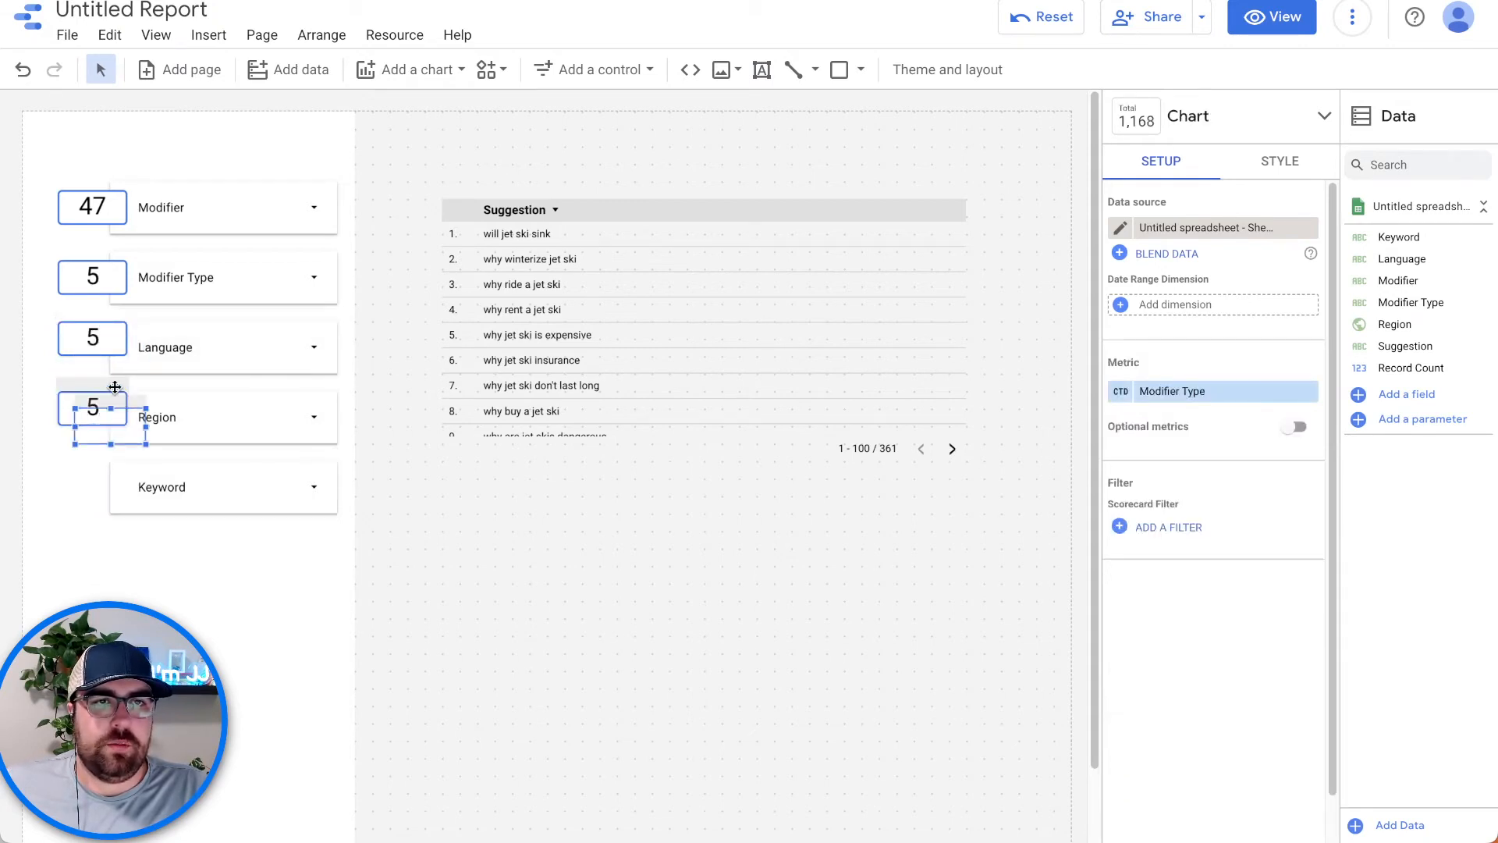
drag(128, 406, 115, 464)
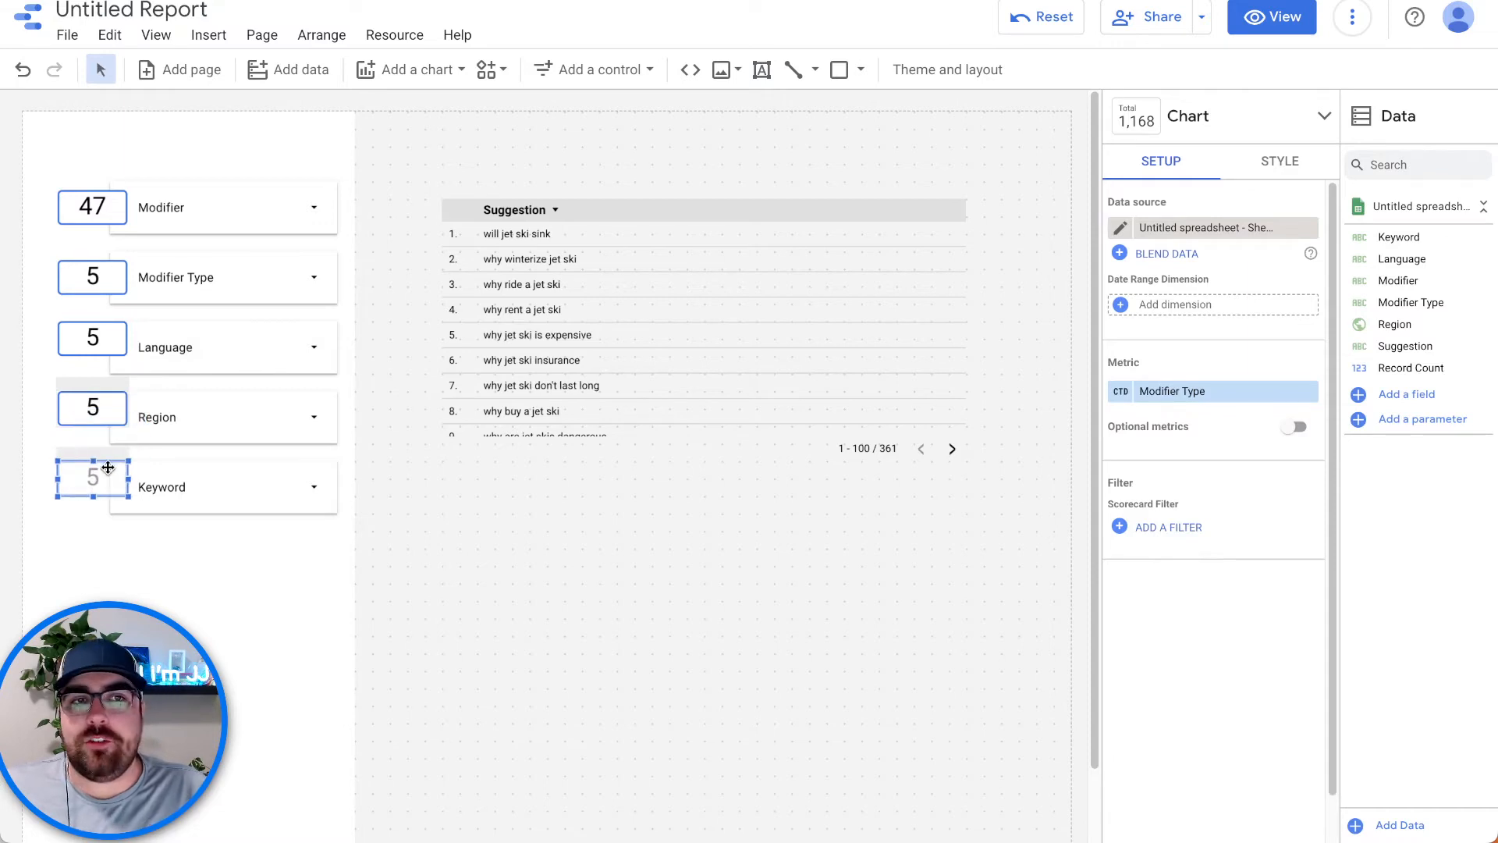
Step: Set the metric of the scorecard beside the Language control to Language and the one beside Region to Region
click(107, 332)
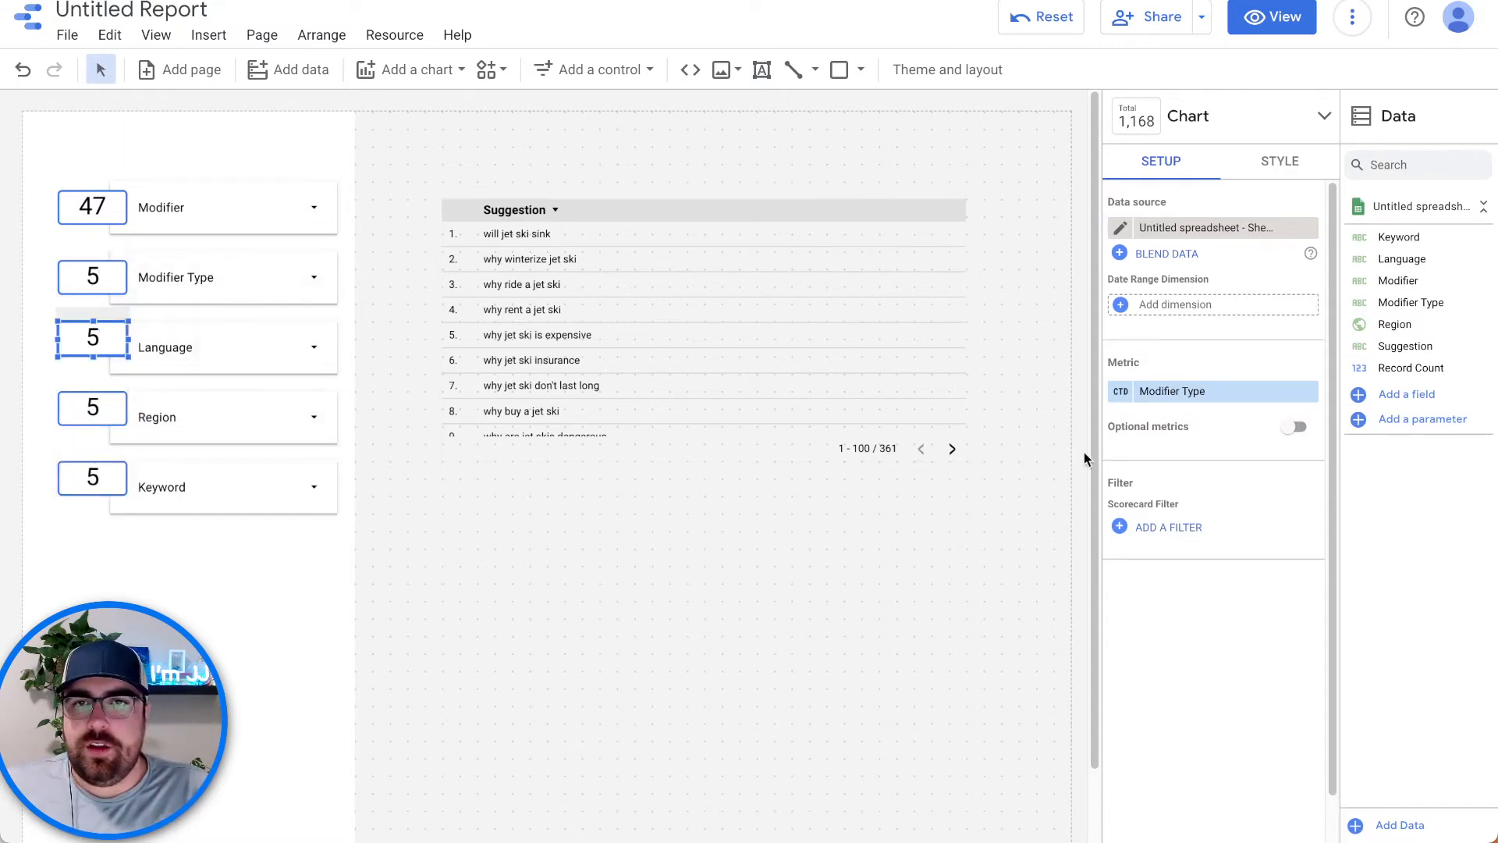
click(1180, 391)
text(lang)
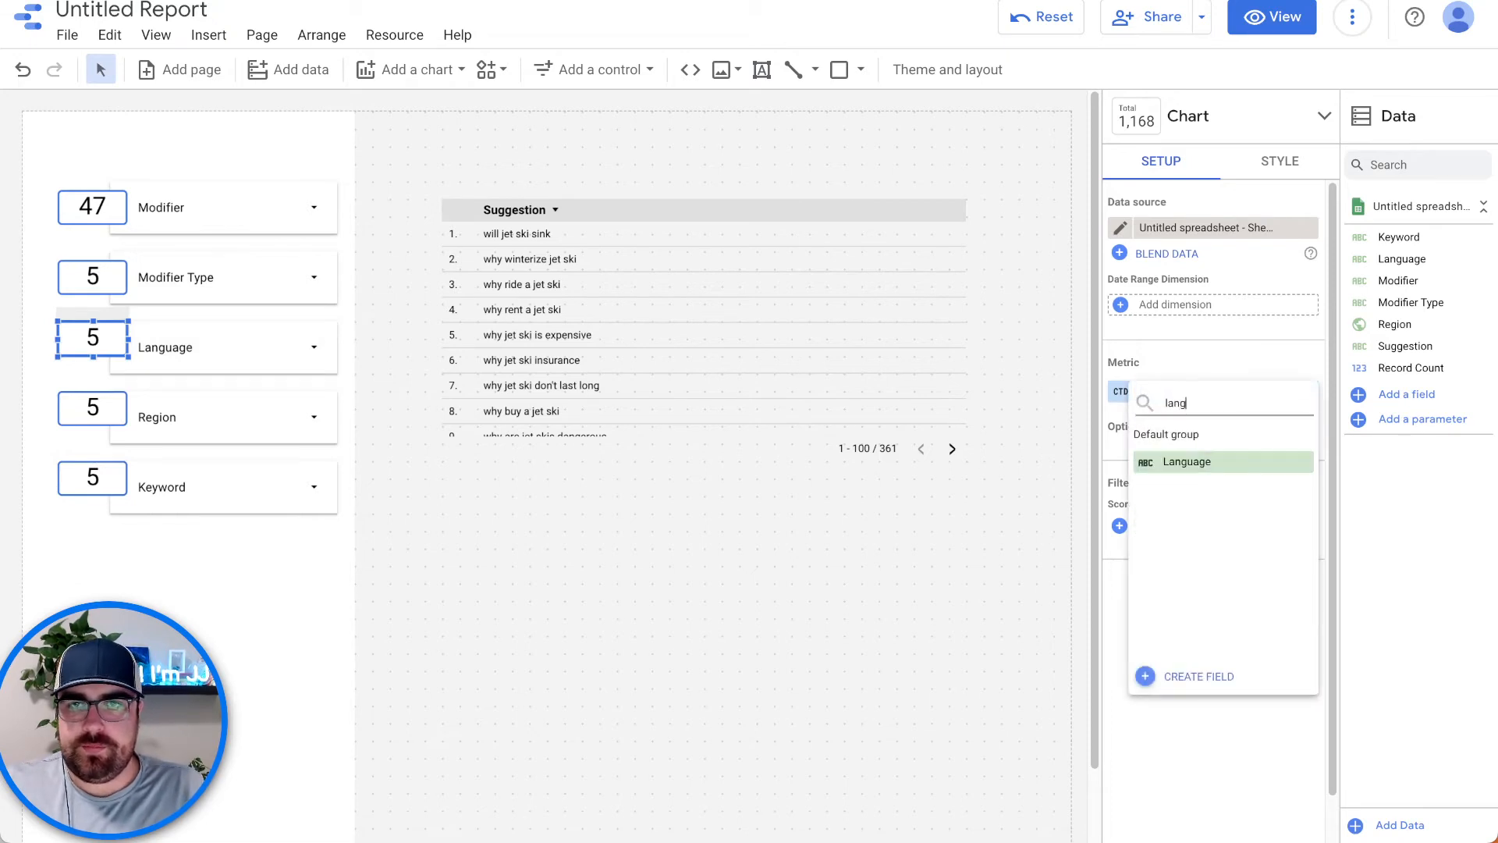
click(1216, 463)
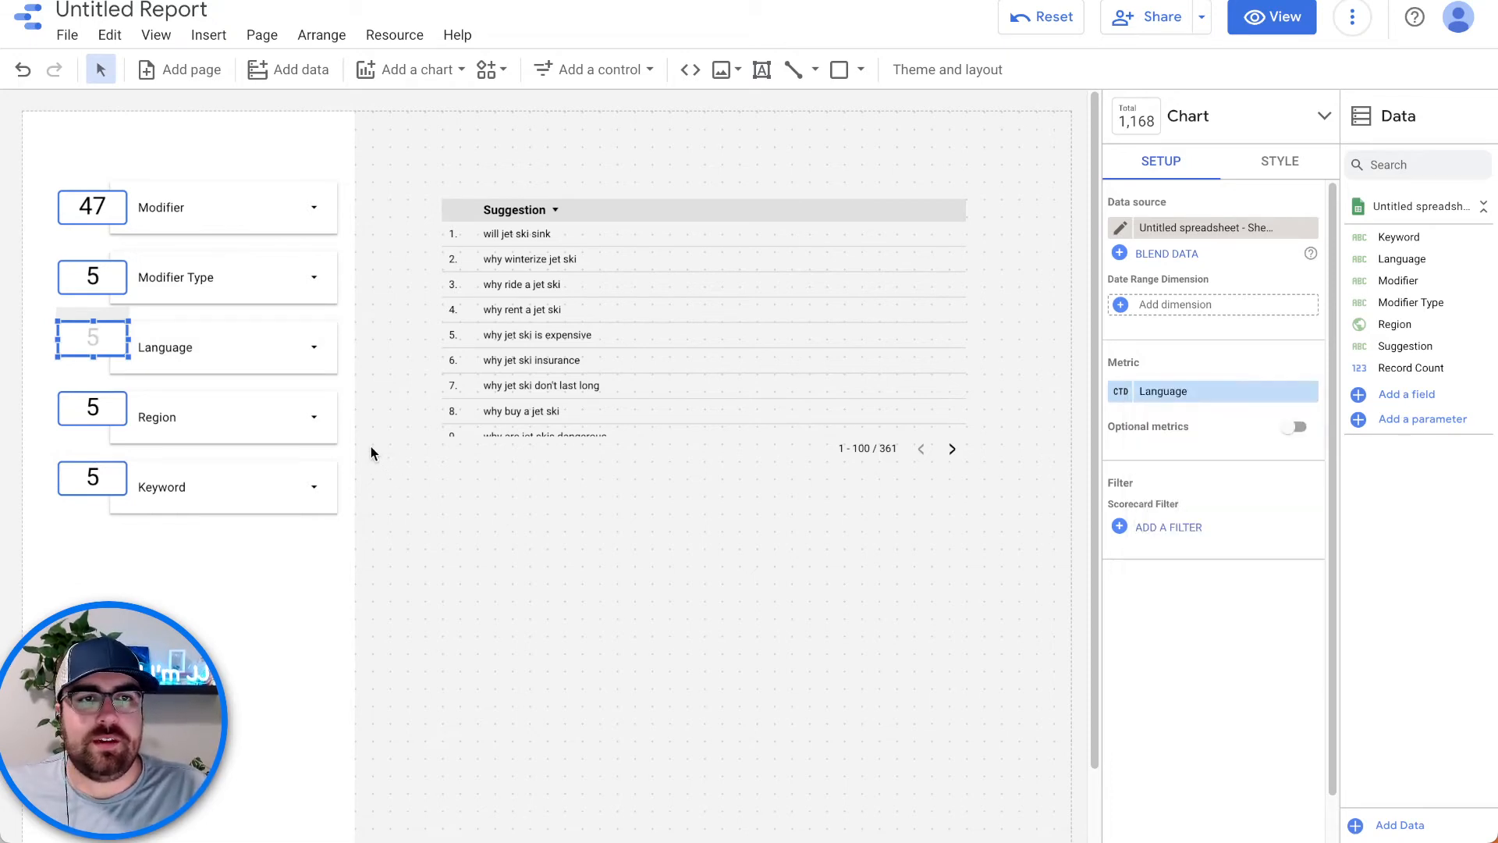
click(109, 407)
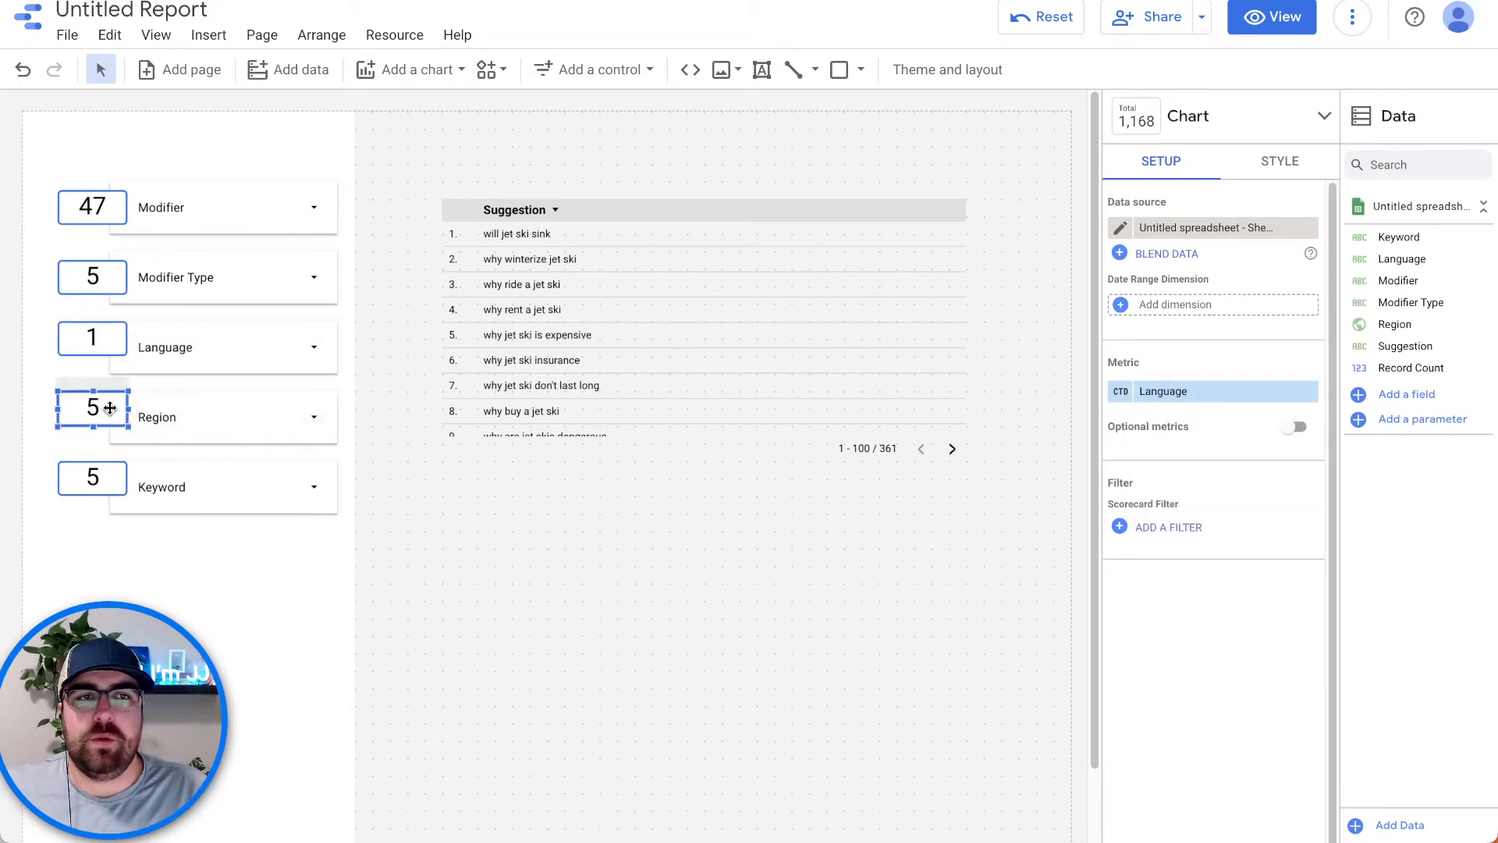
click(1124, 396)
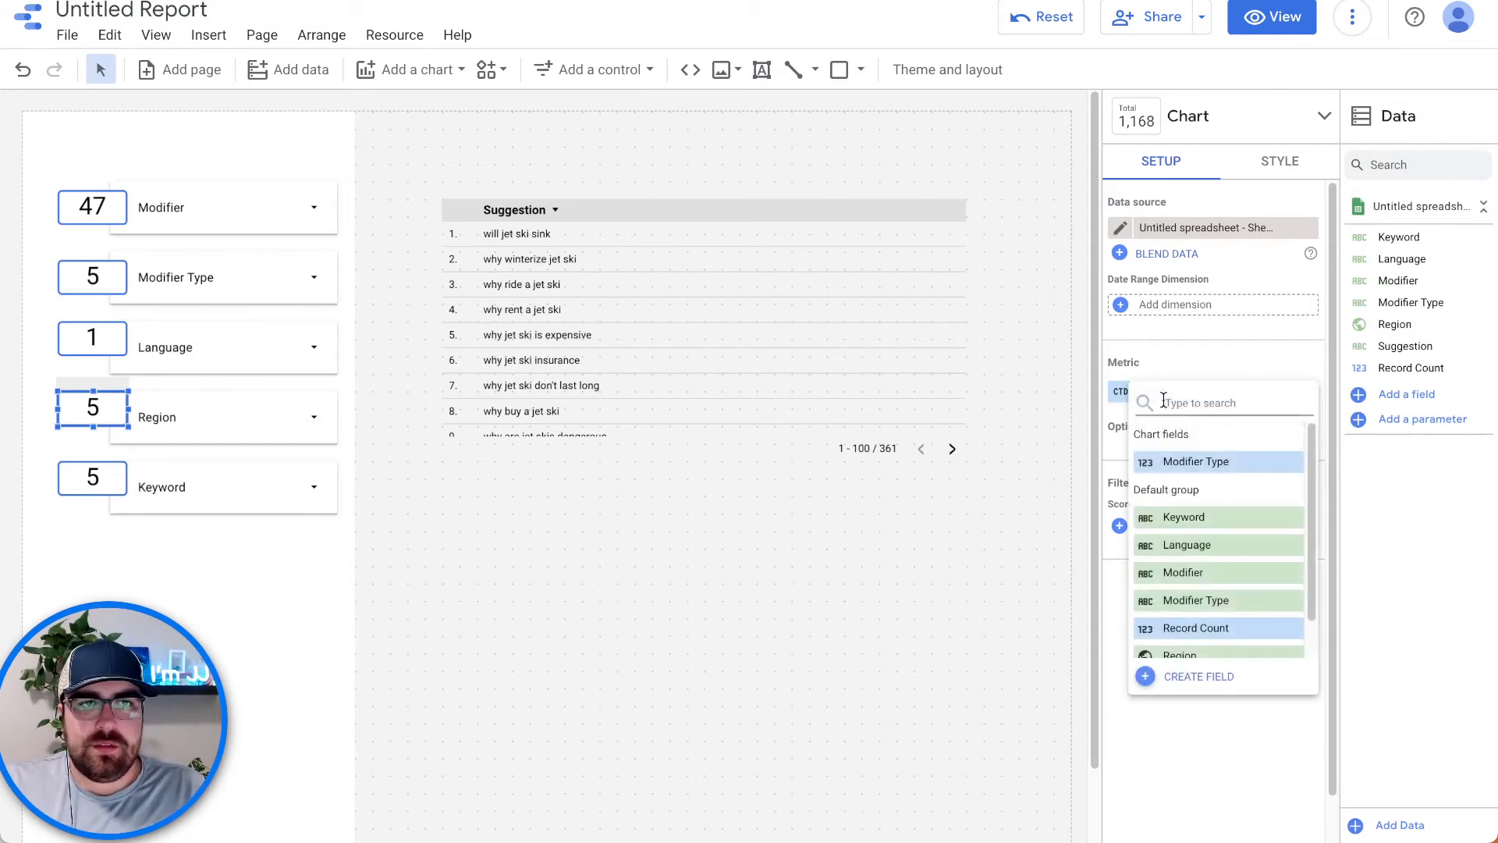
text(region)
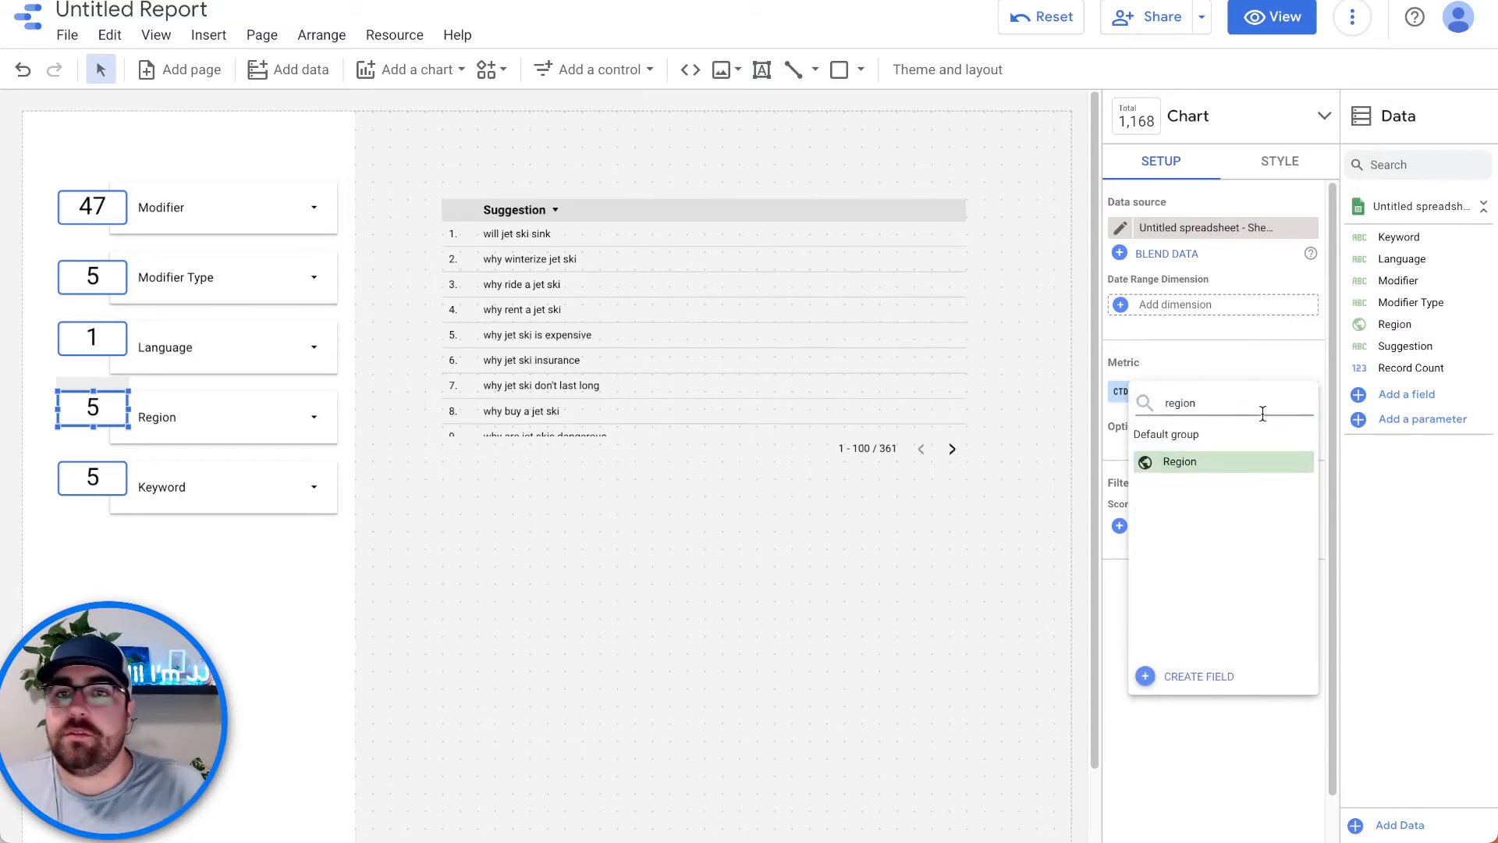
click(1241, 462)
Step: Set the metric of the scorecard beside the Keyword control to Keyword
click(92, 477)
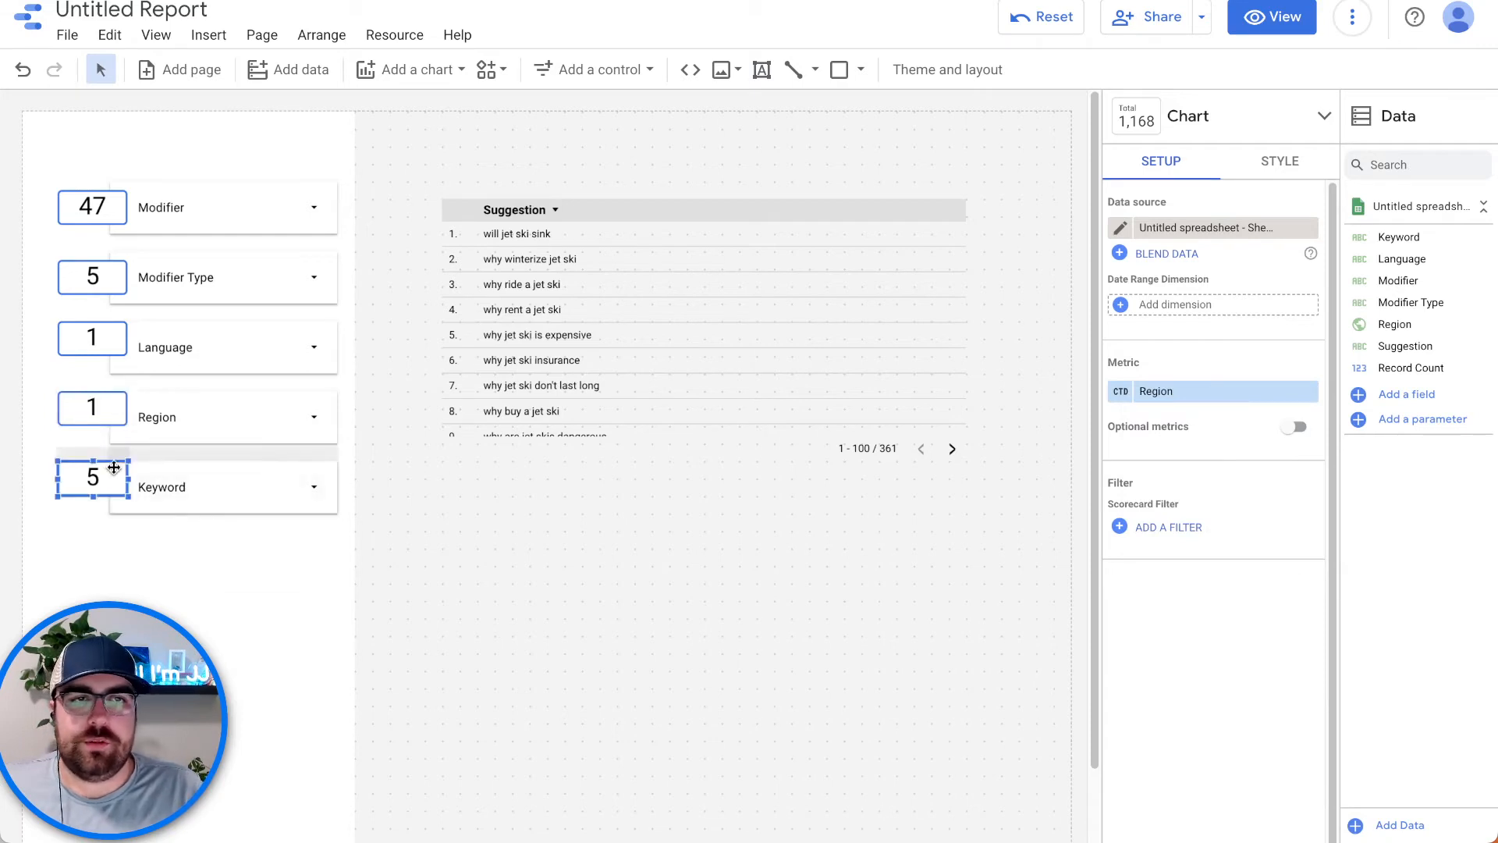
click(1194, 391)
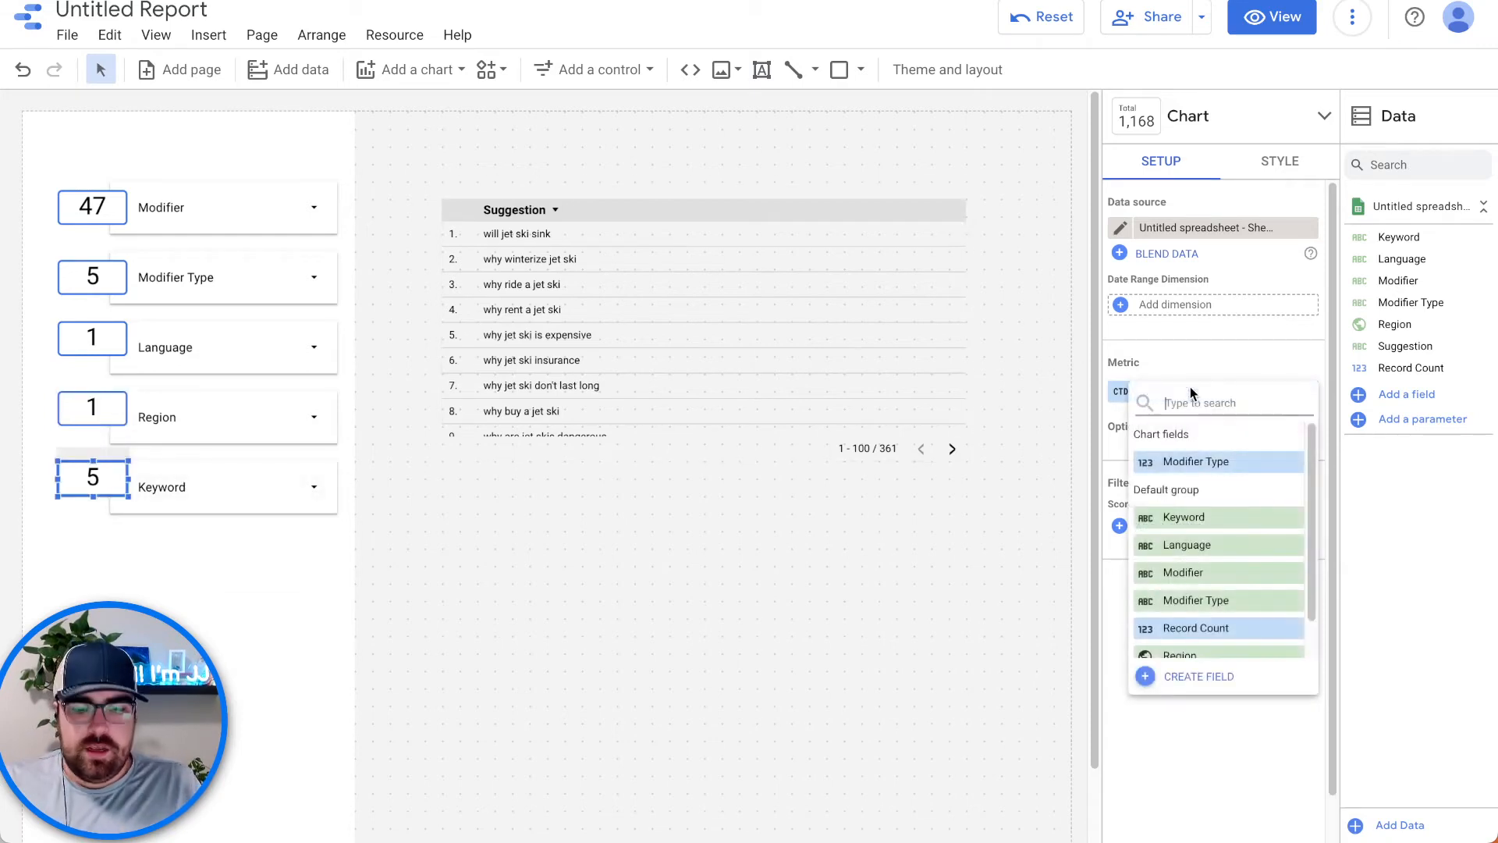
text(key)
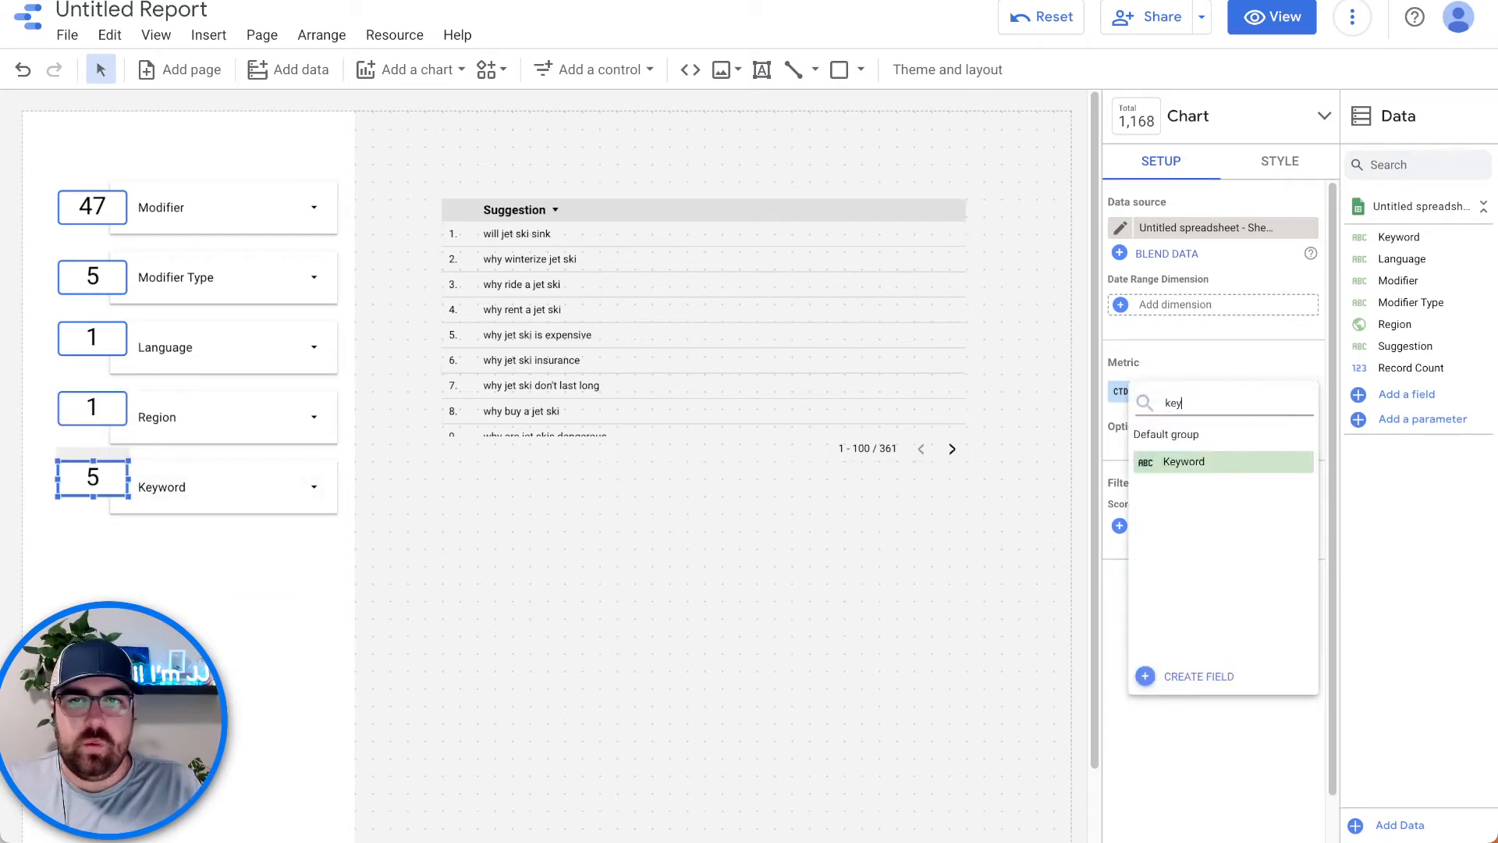
click(1208, 462)
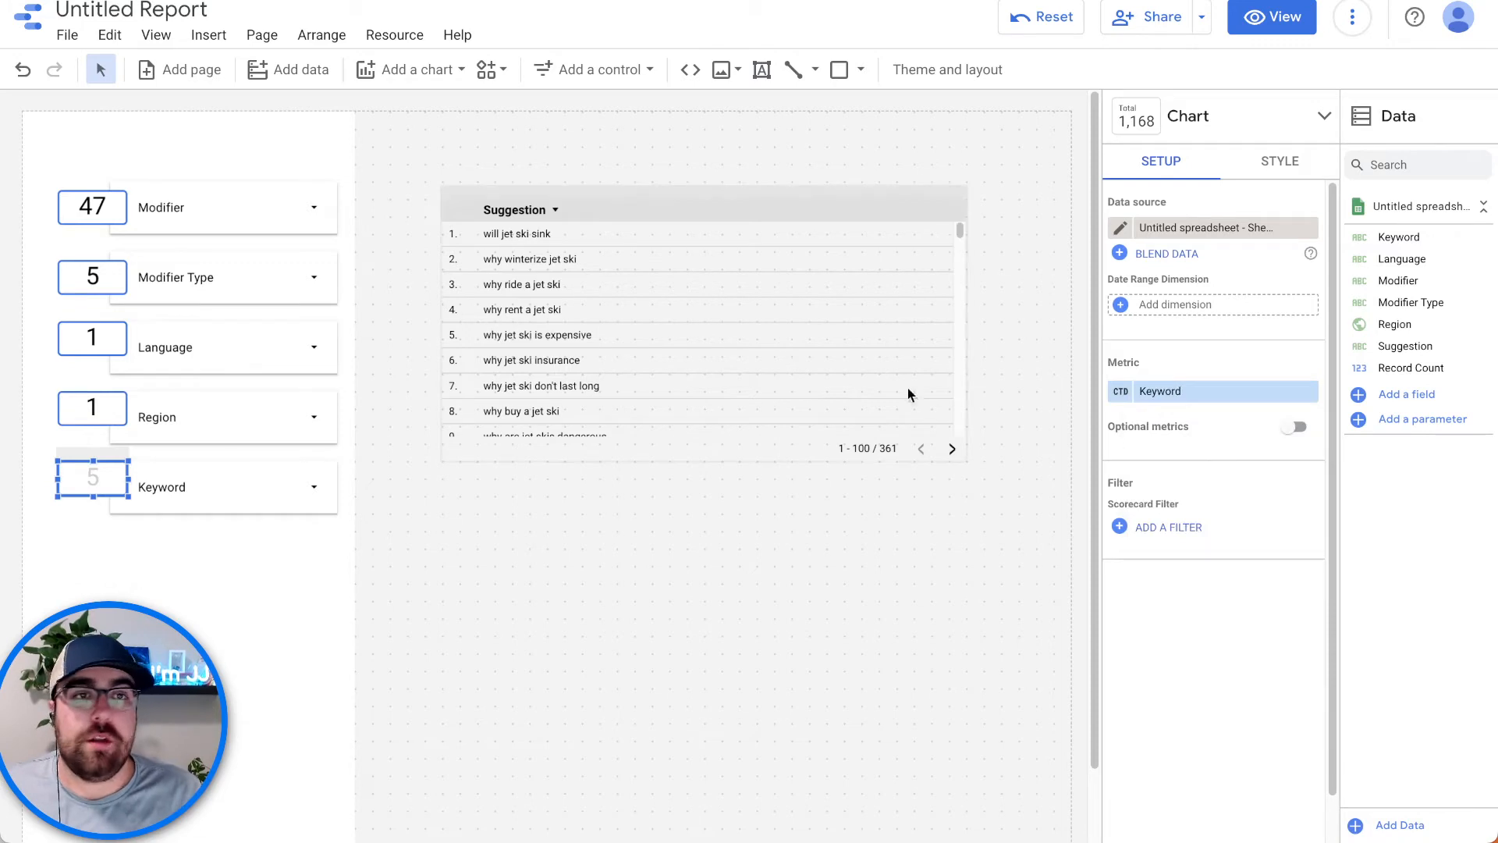
click(107, 328)
shift+click(170, 331)
right_click(170, 325)
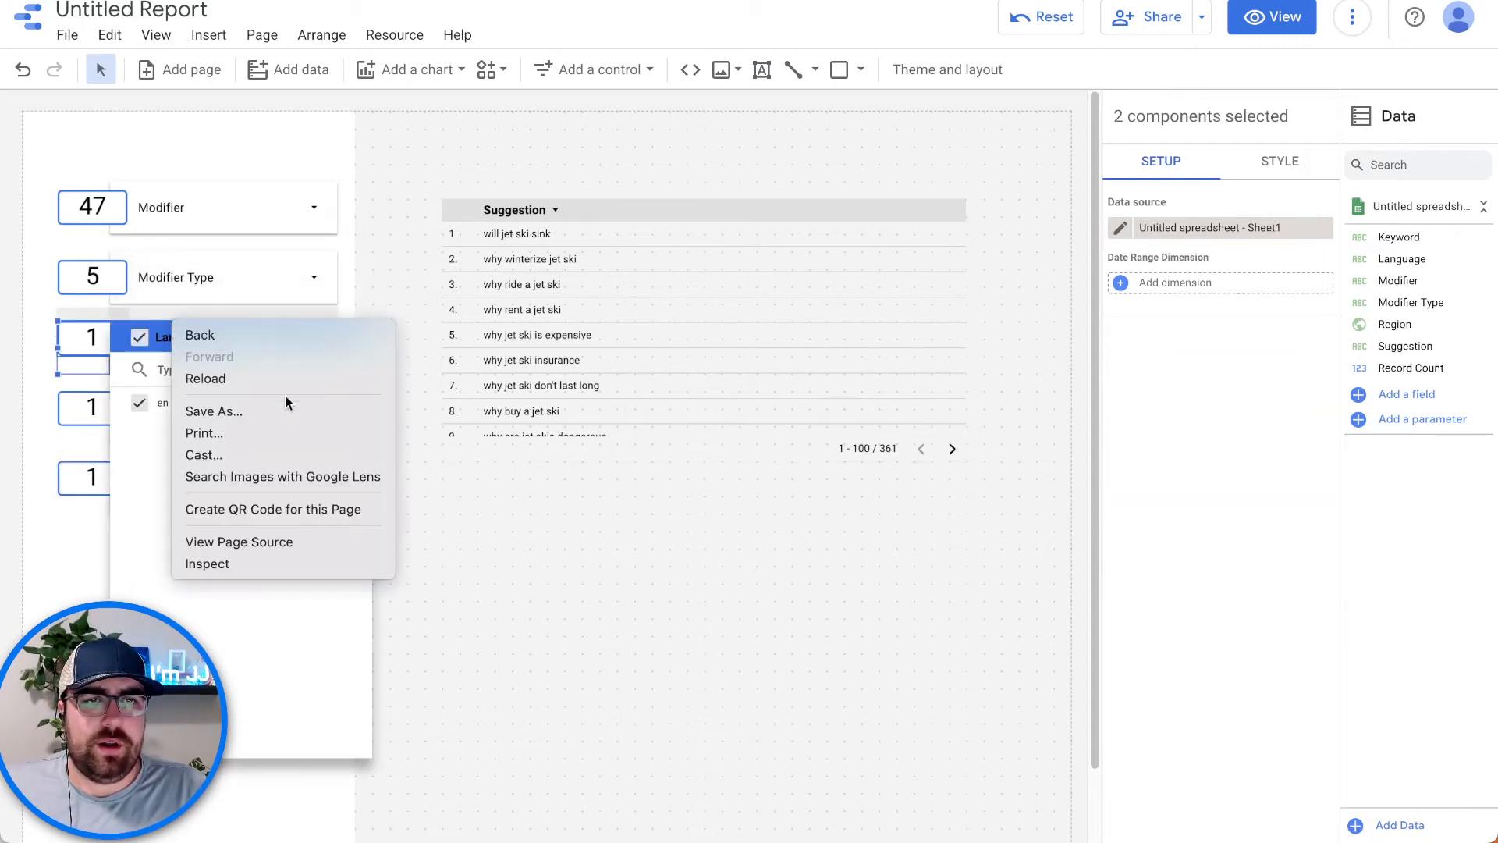
click(73, 335)
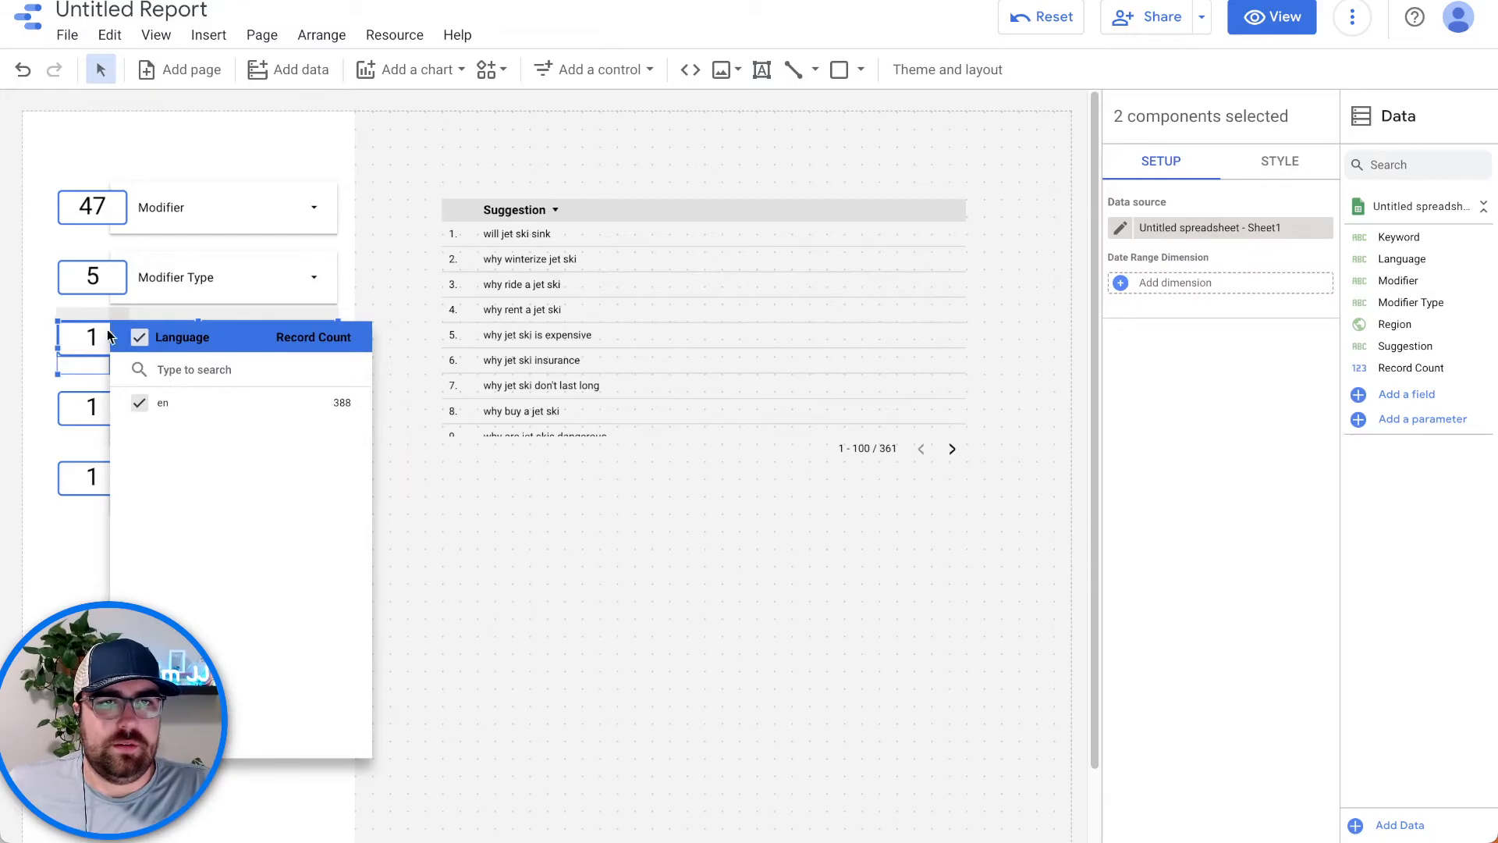
key(super+r)
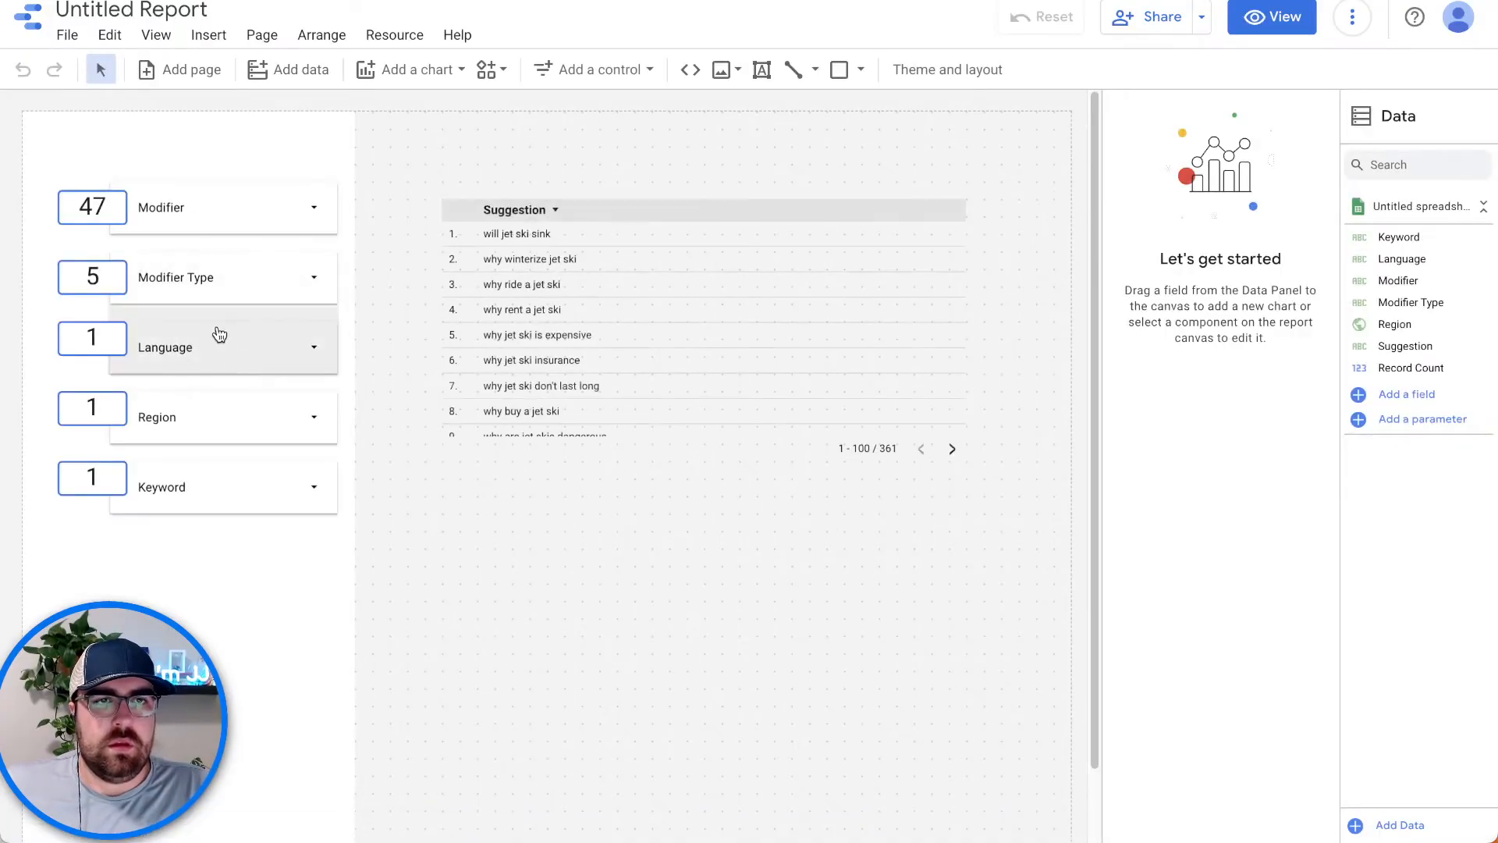
Step: Align the Language scorecard and the Language drop-down vertically to their middle
click(216, 326)
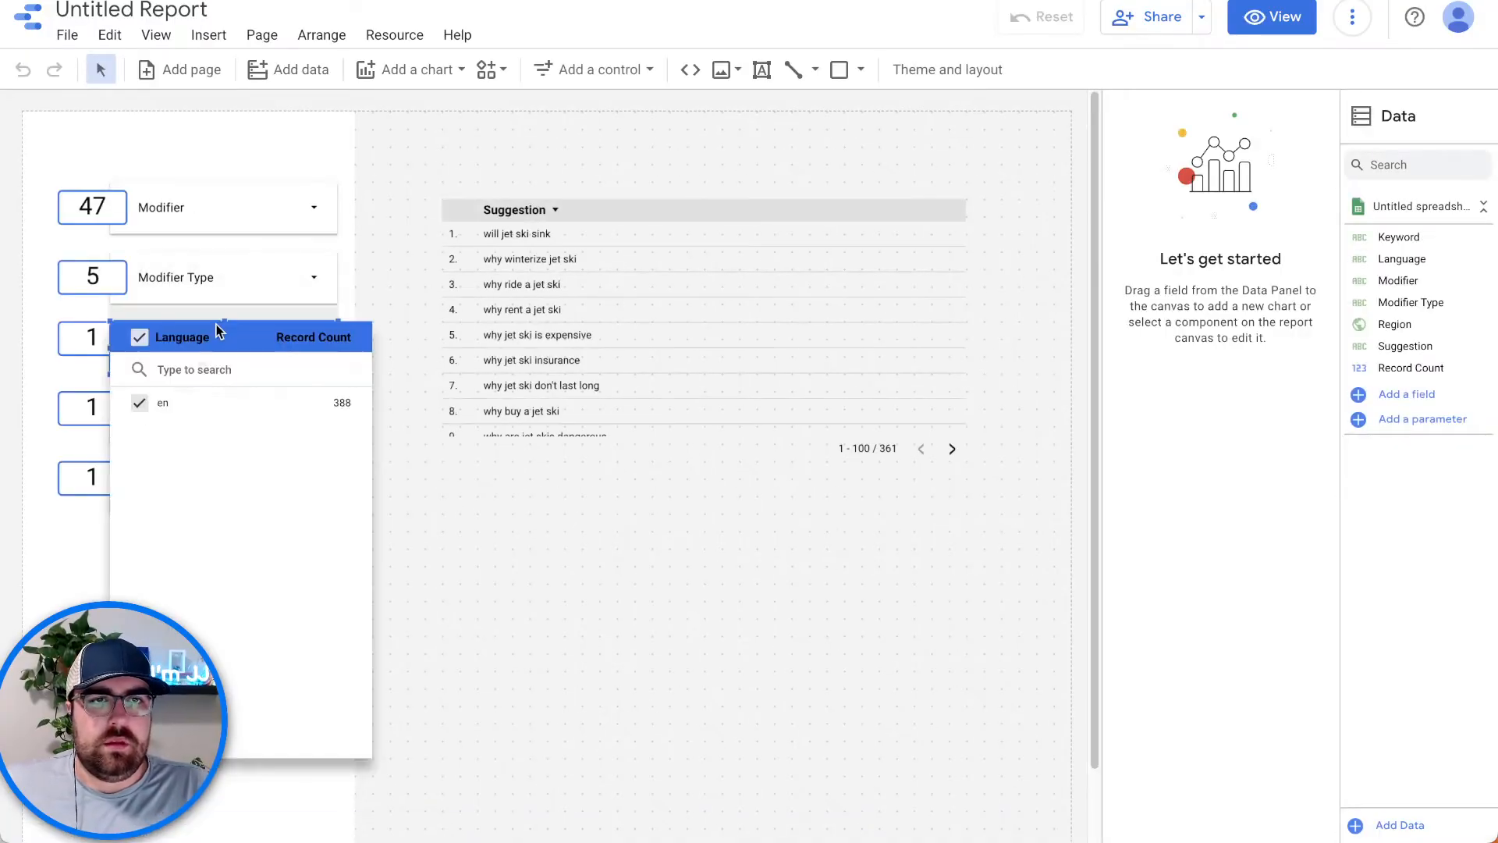
click(87, 336)
shift+click(87, 336)
right_click(92, 336)
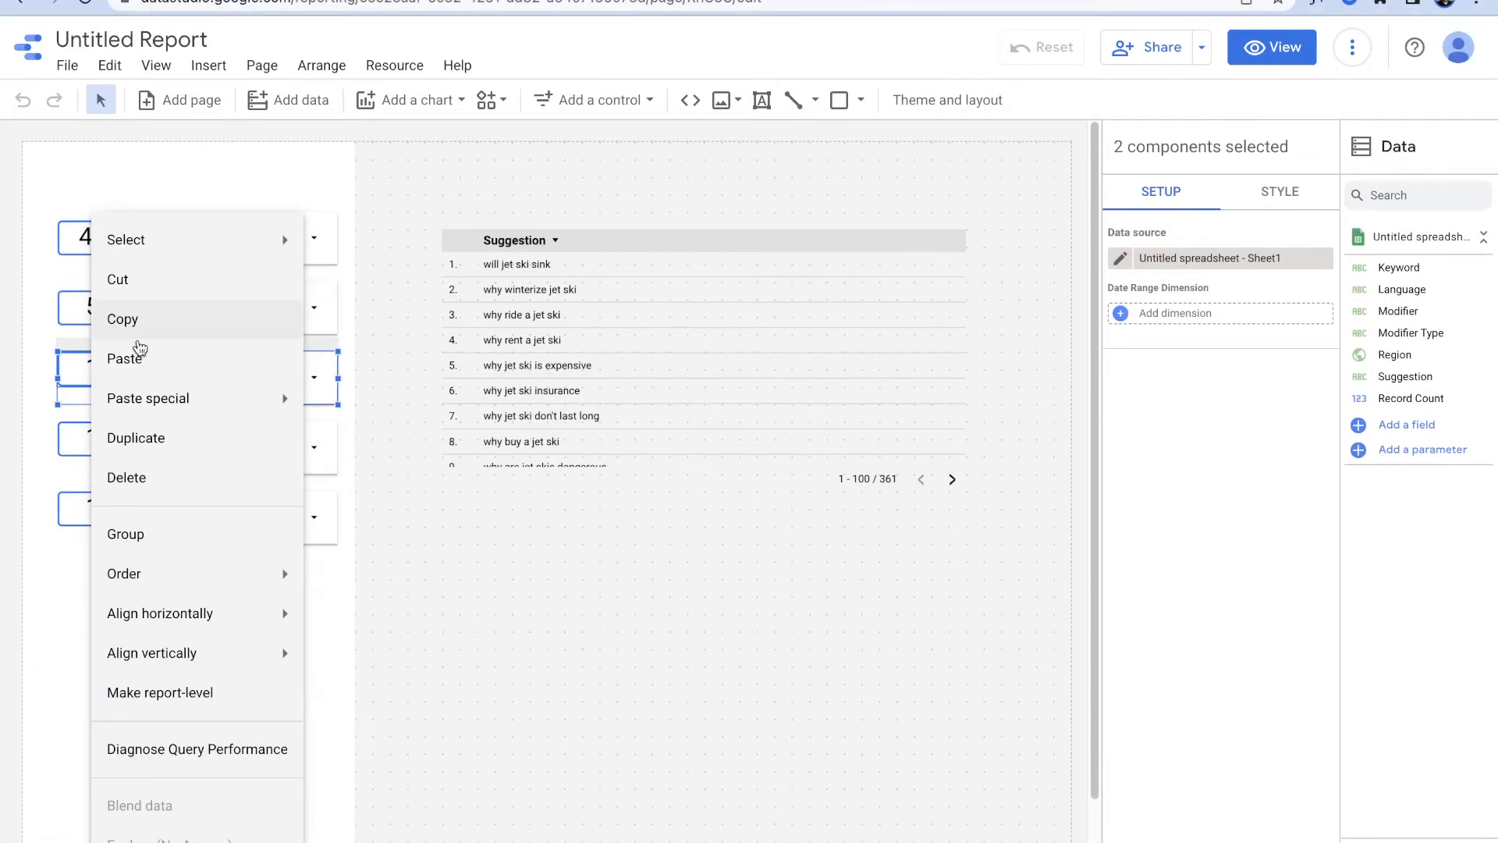
mouse_move(153, 567)
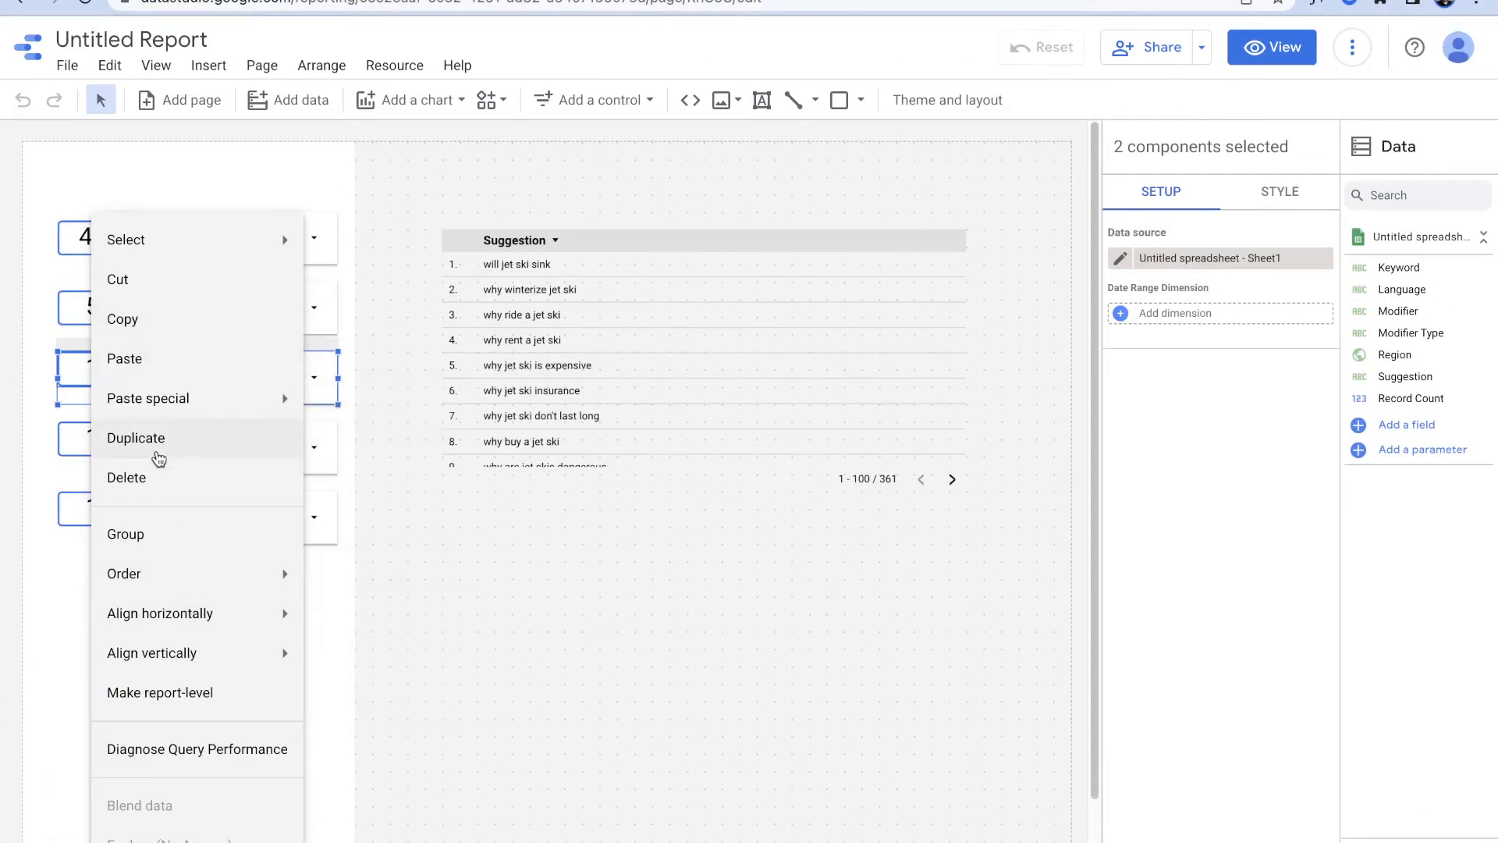
mouse_move(270, 651)
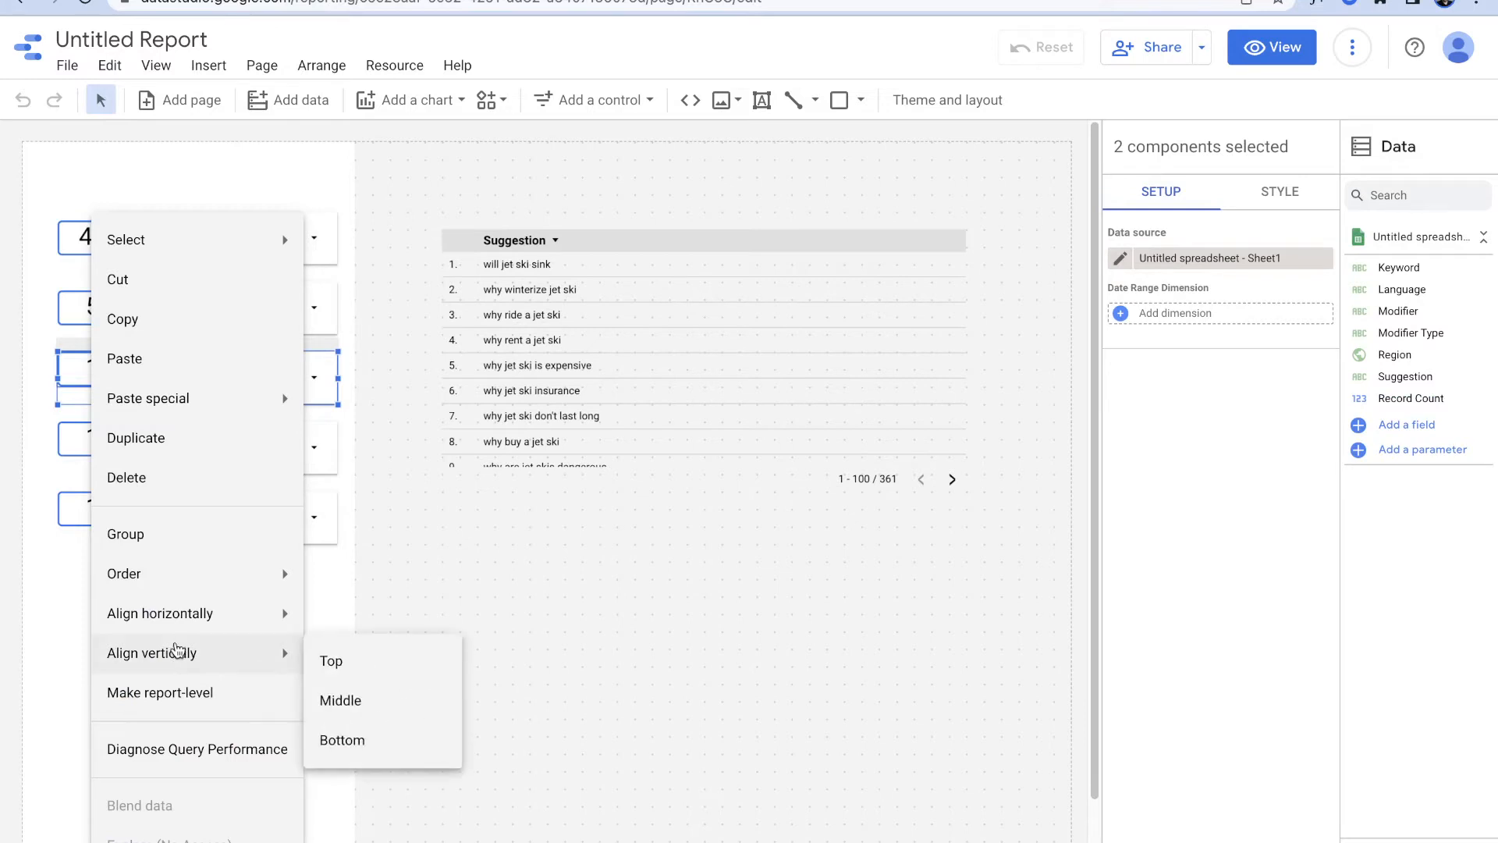
click(352, 703)
Step: Align the Region scorecard and the Region drop-down vertically to their middle
click(91, 424)
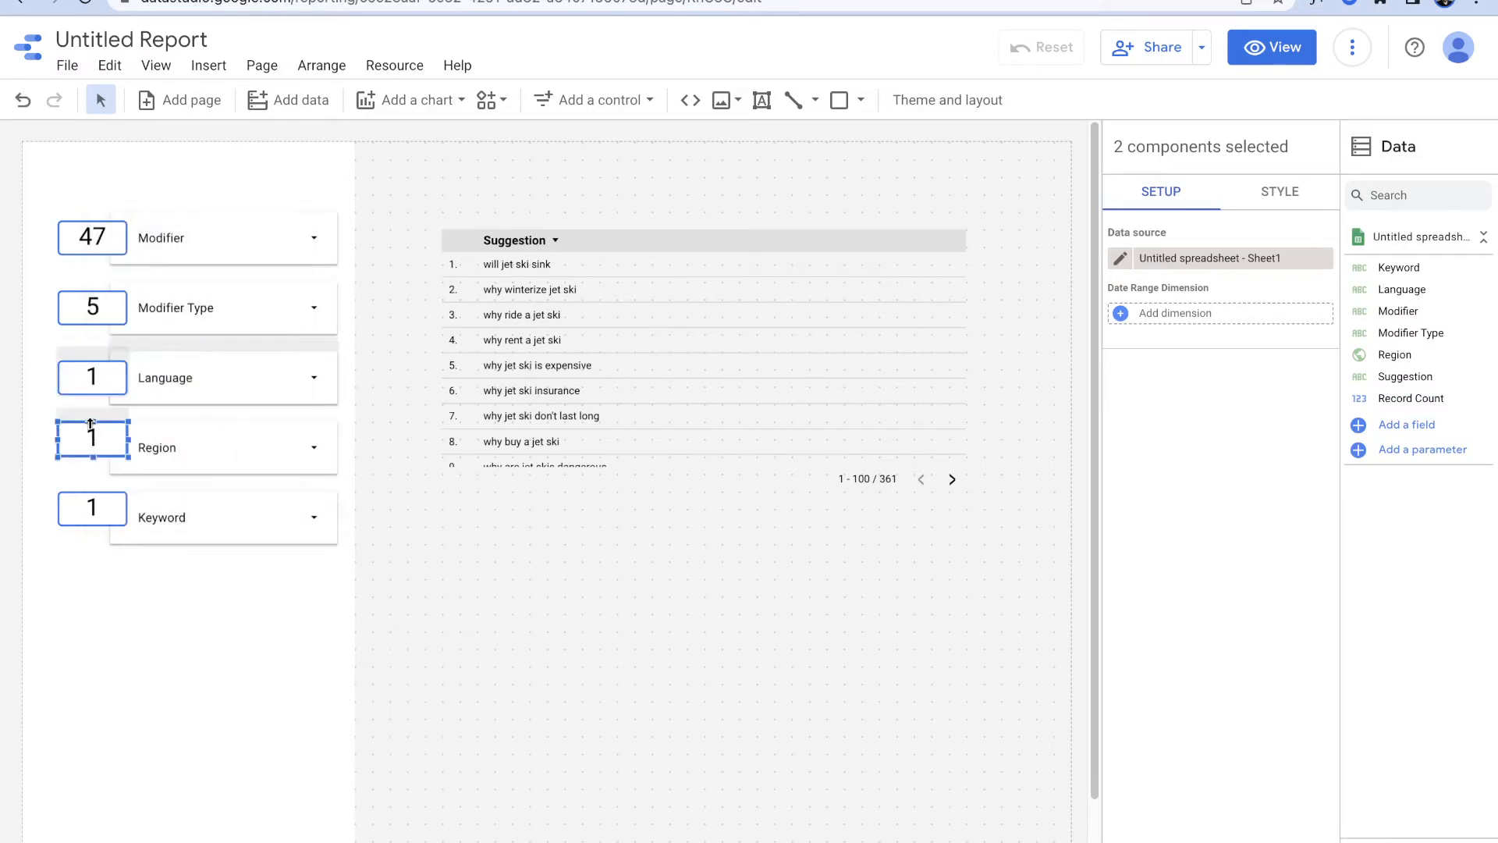
shift+click(203, 425)
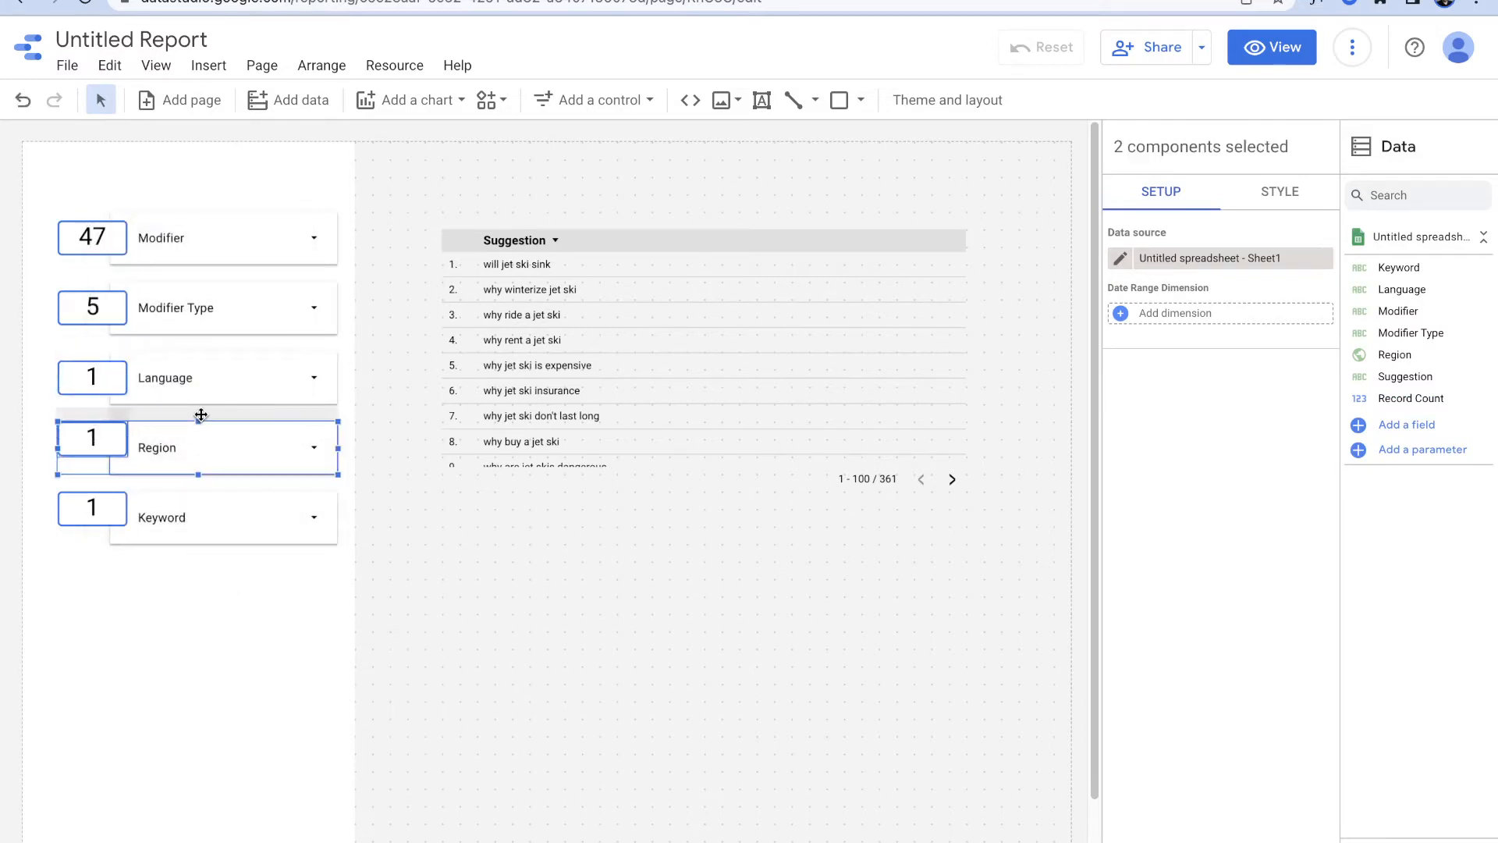
right_click(202, 421)
mouse_move(338, 658)
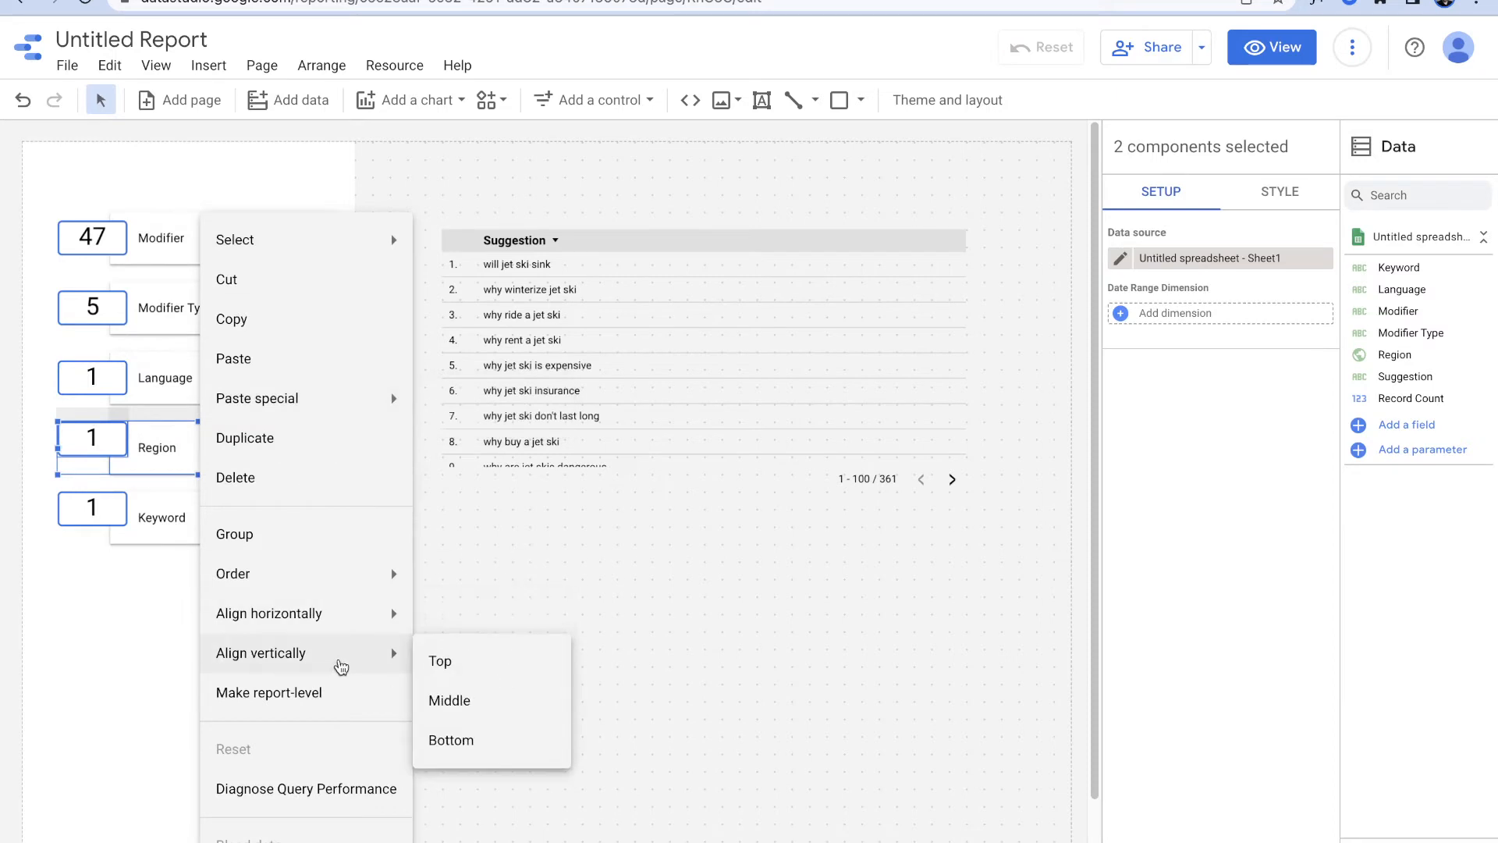
click(489, 695)
Step: Align the Keyword scorecard and the Keyword drop-down vertically to their middle, and clear the selection
click(77, 492)
shift+click(187, 505)
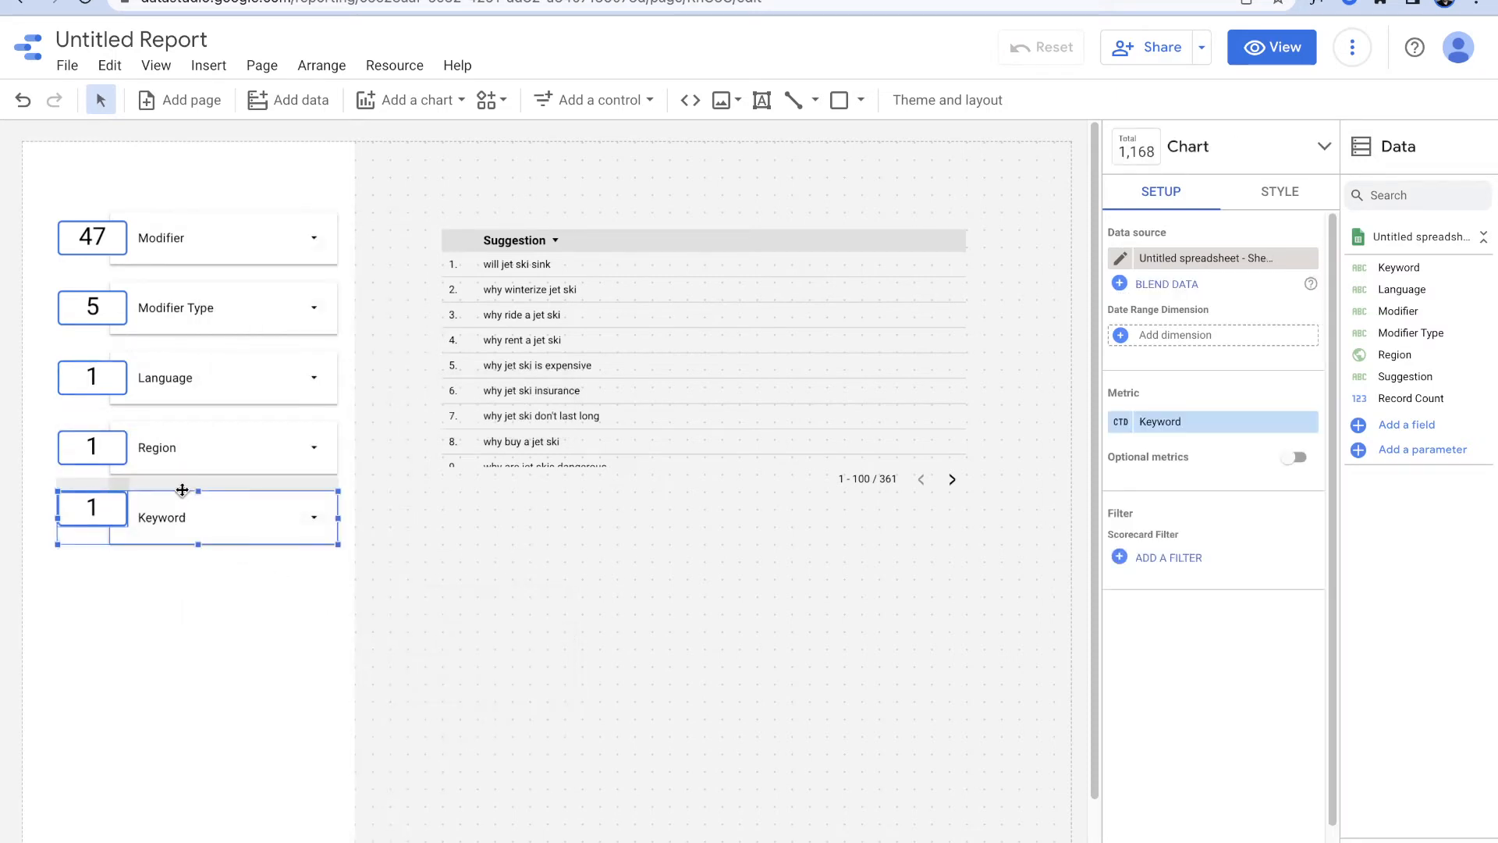
right_click(187, 489)
mouse_move(281, 458)
click(516, 506)
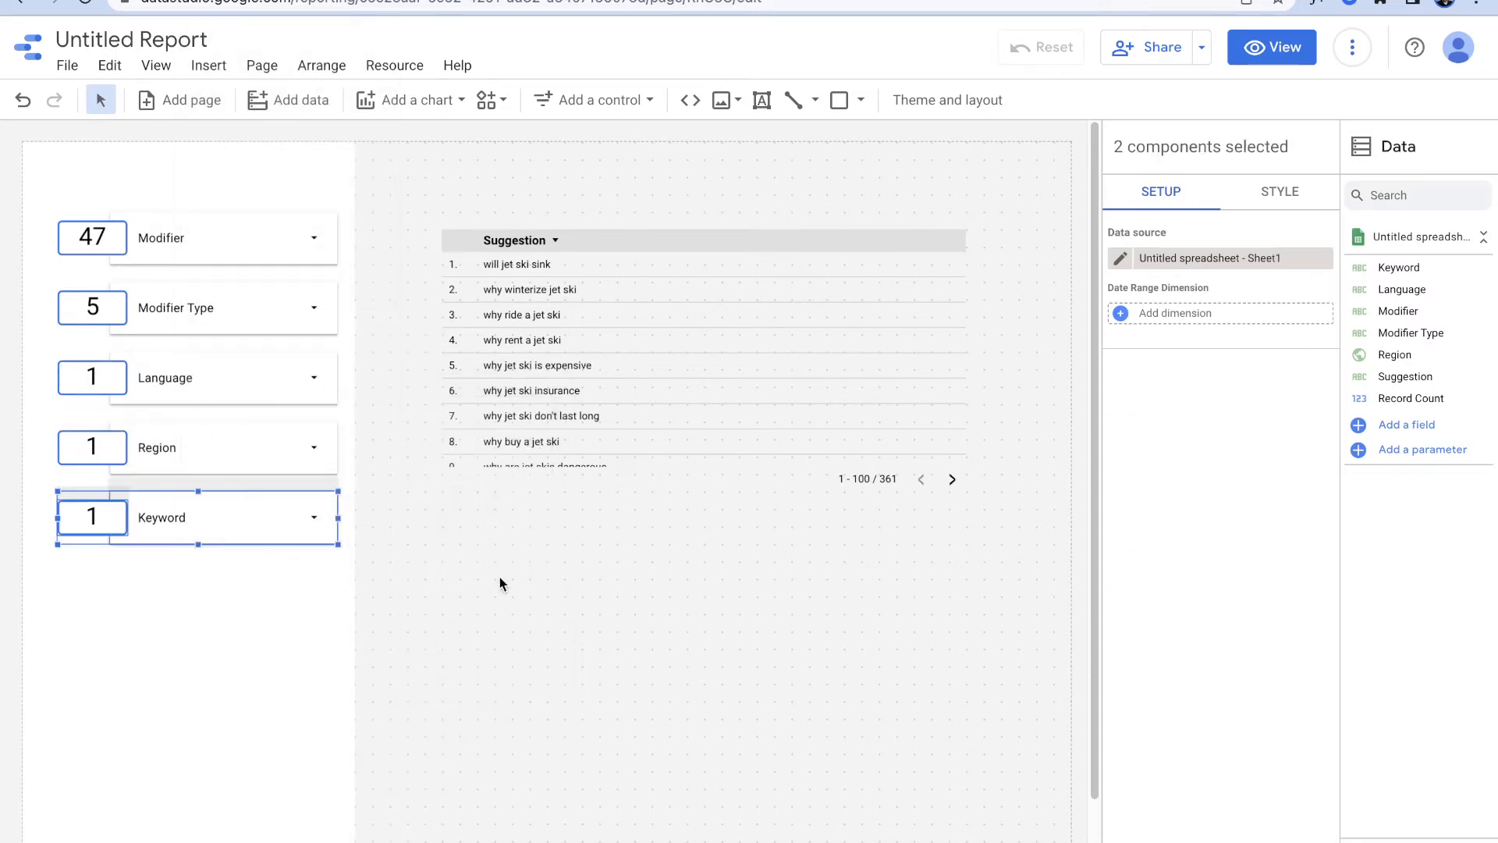
click(748, 544)
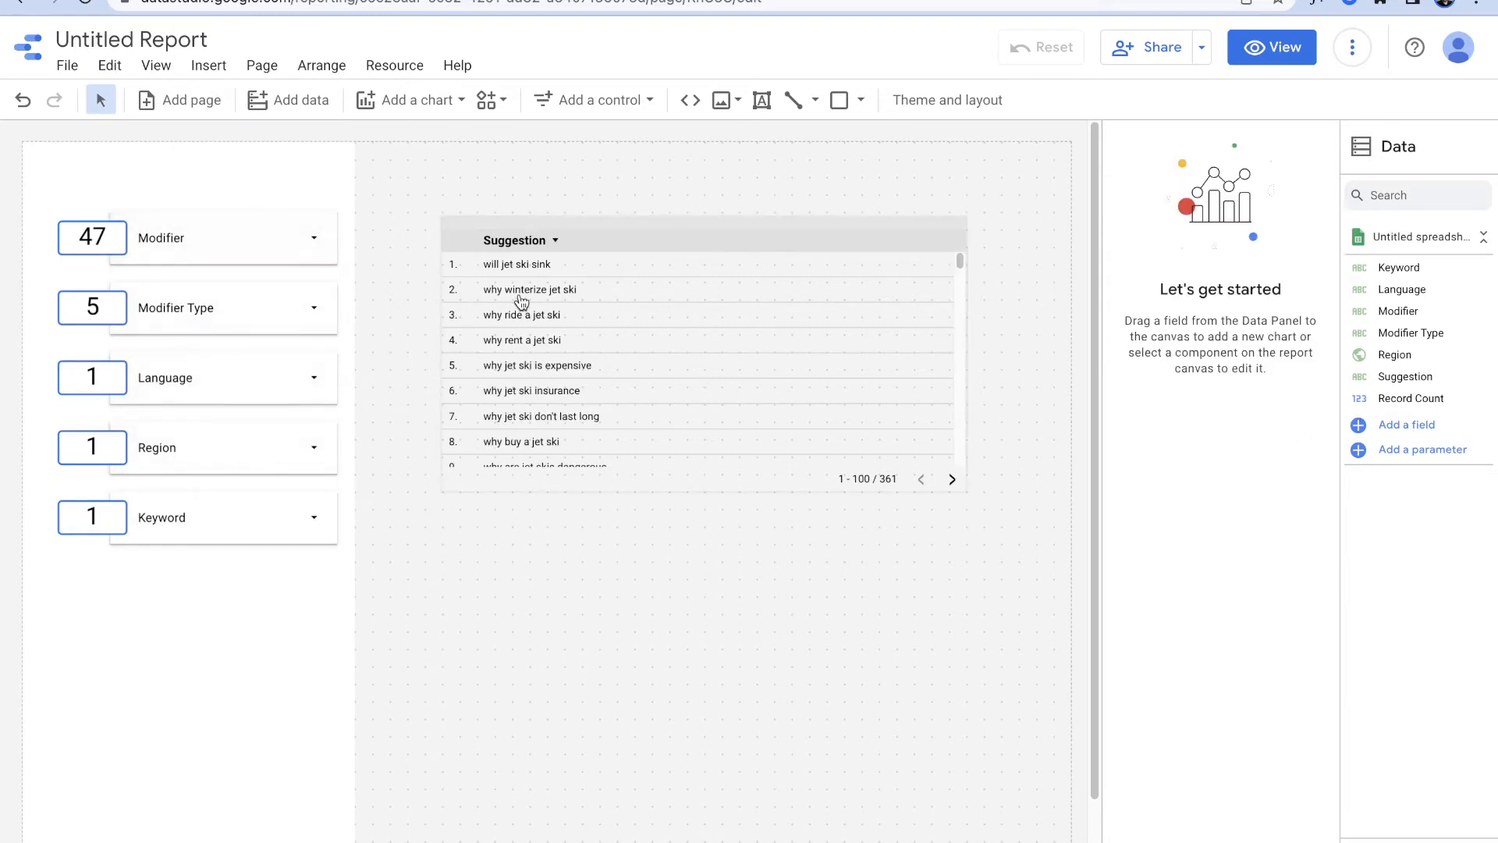
Step: Move the Suggestion table left until it sits beside the filter panel, and set its background color to white
drag(706, 295, 643, 295)
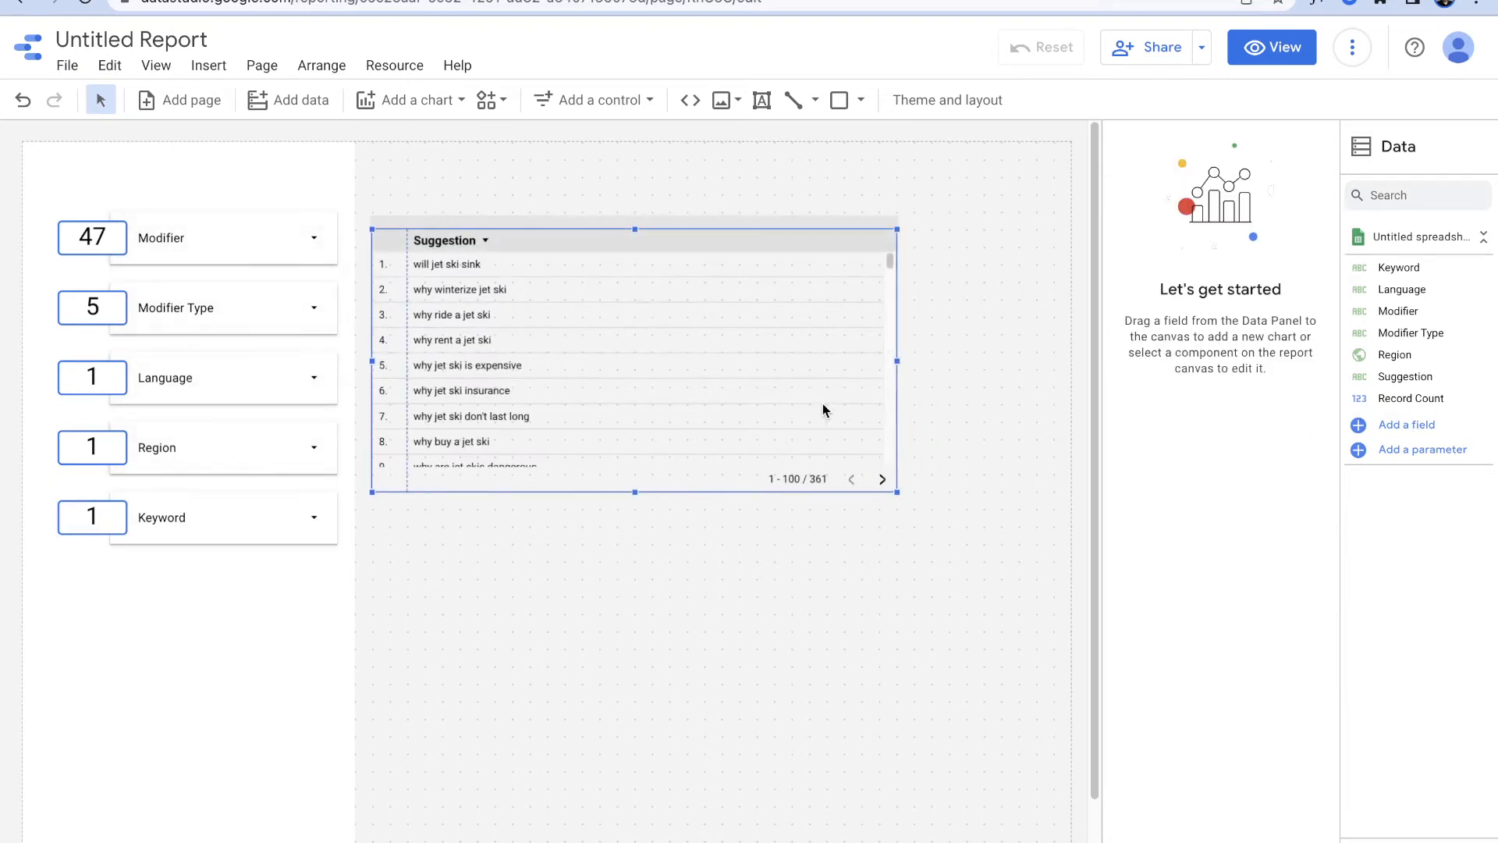
click(1284, 204)
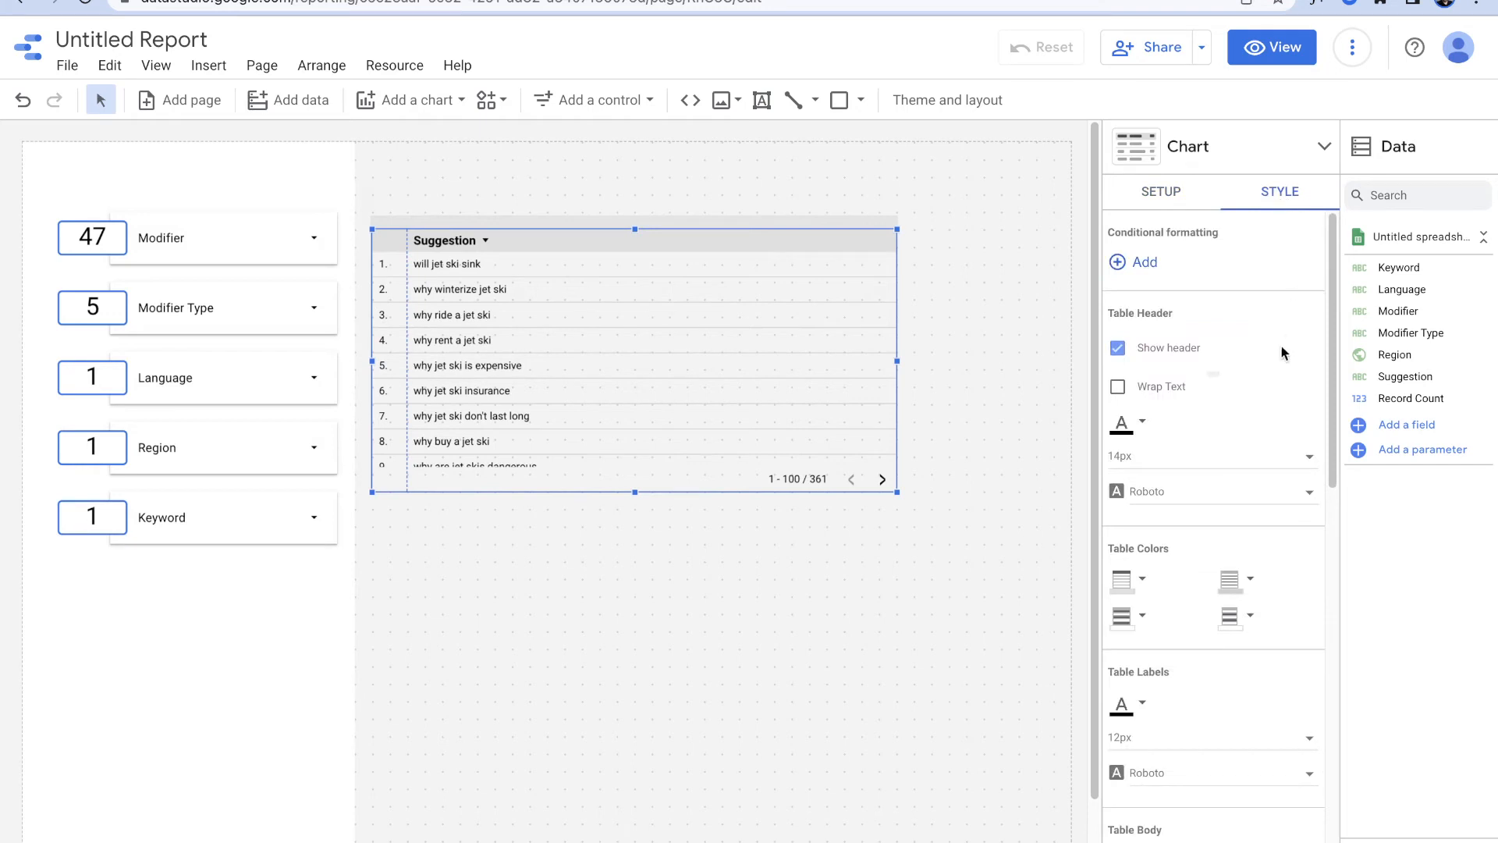
scroll(1211, 538, down, 8)
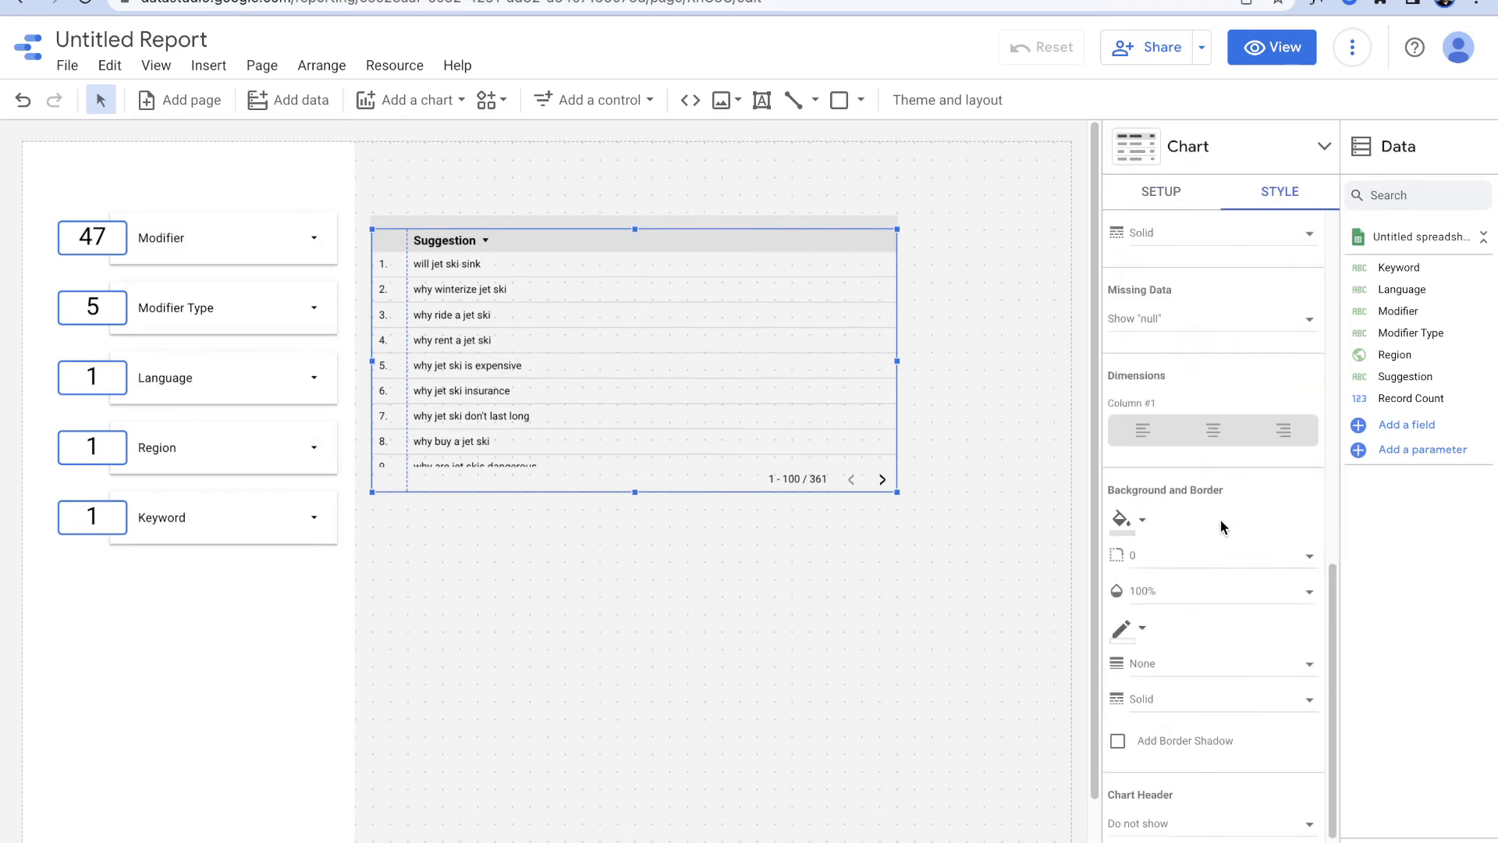
scroll(1174, 461, down, 4)
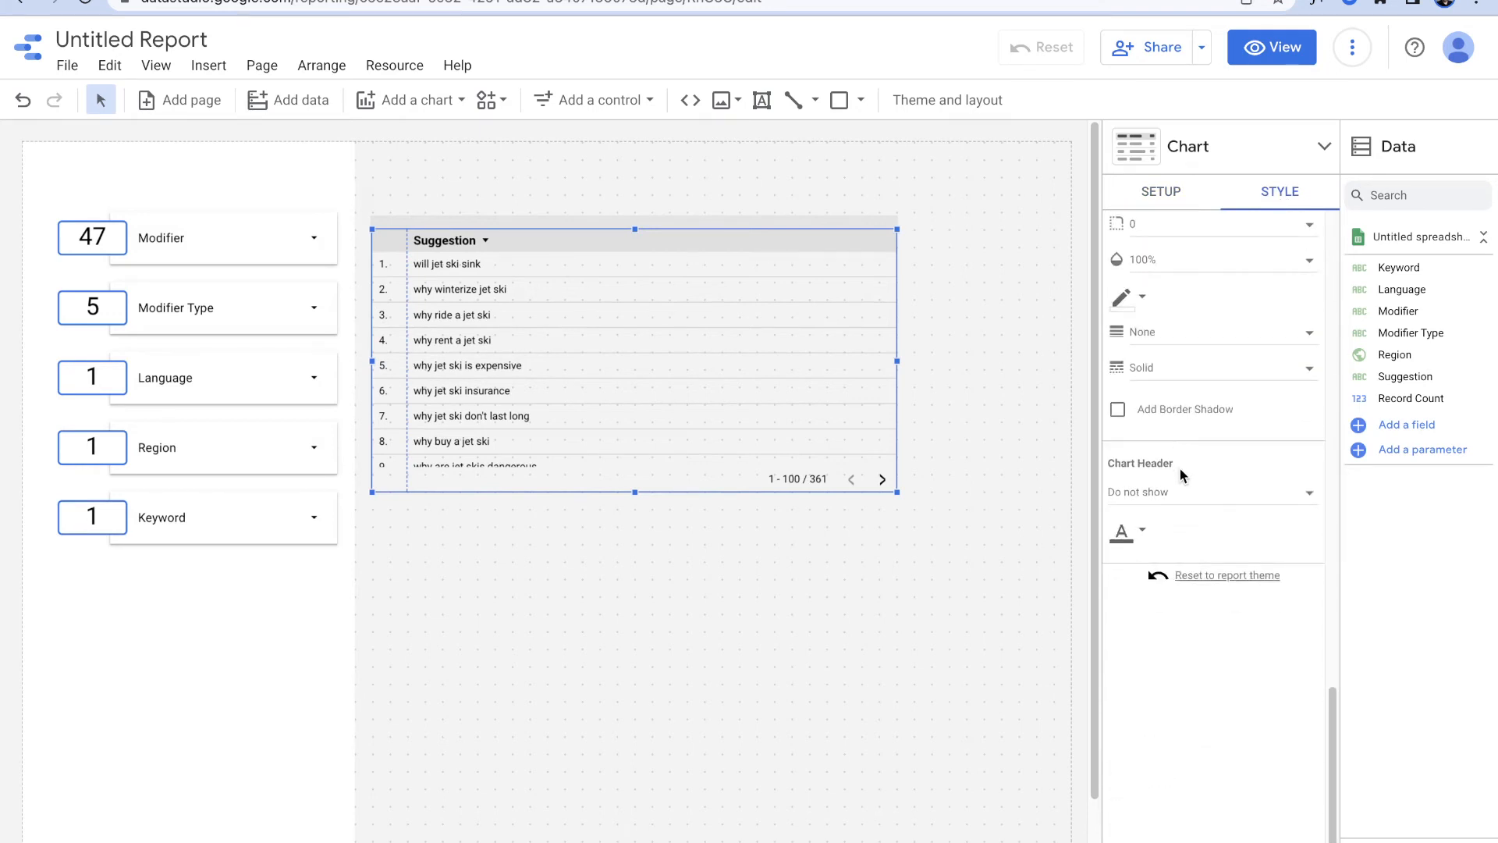
scroll(1180, 468, up, 2)
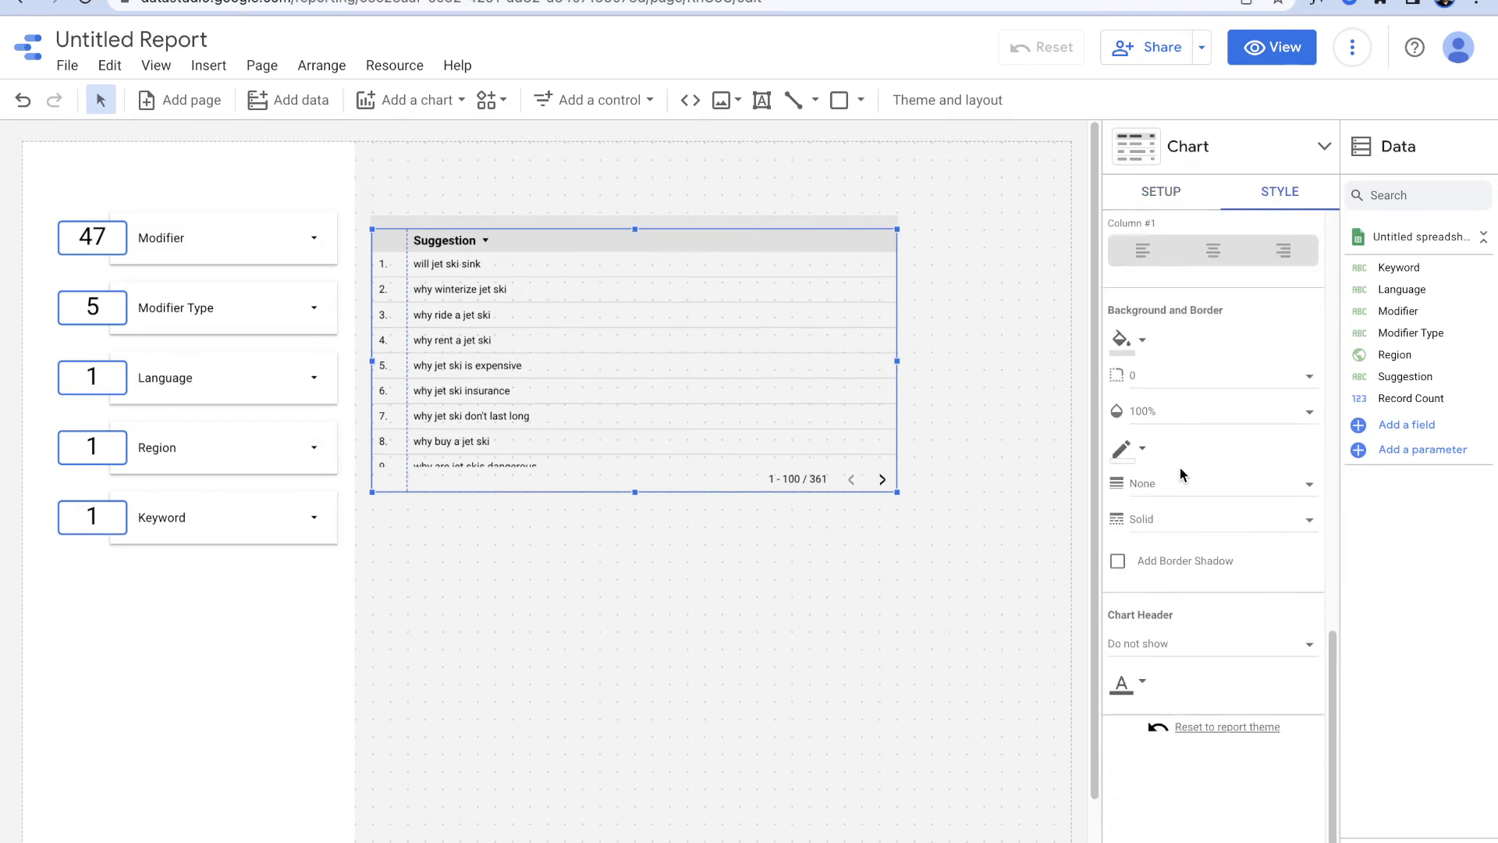
click(1138, 357)
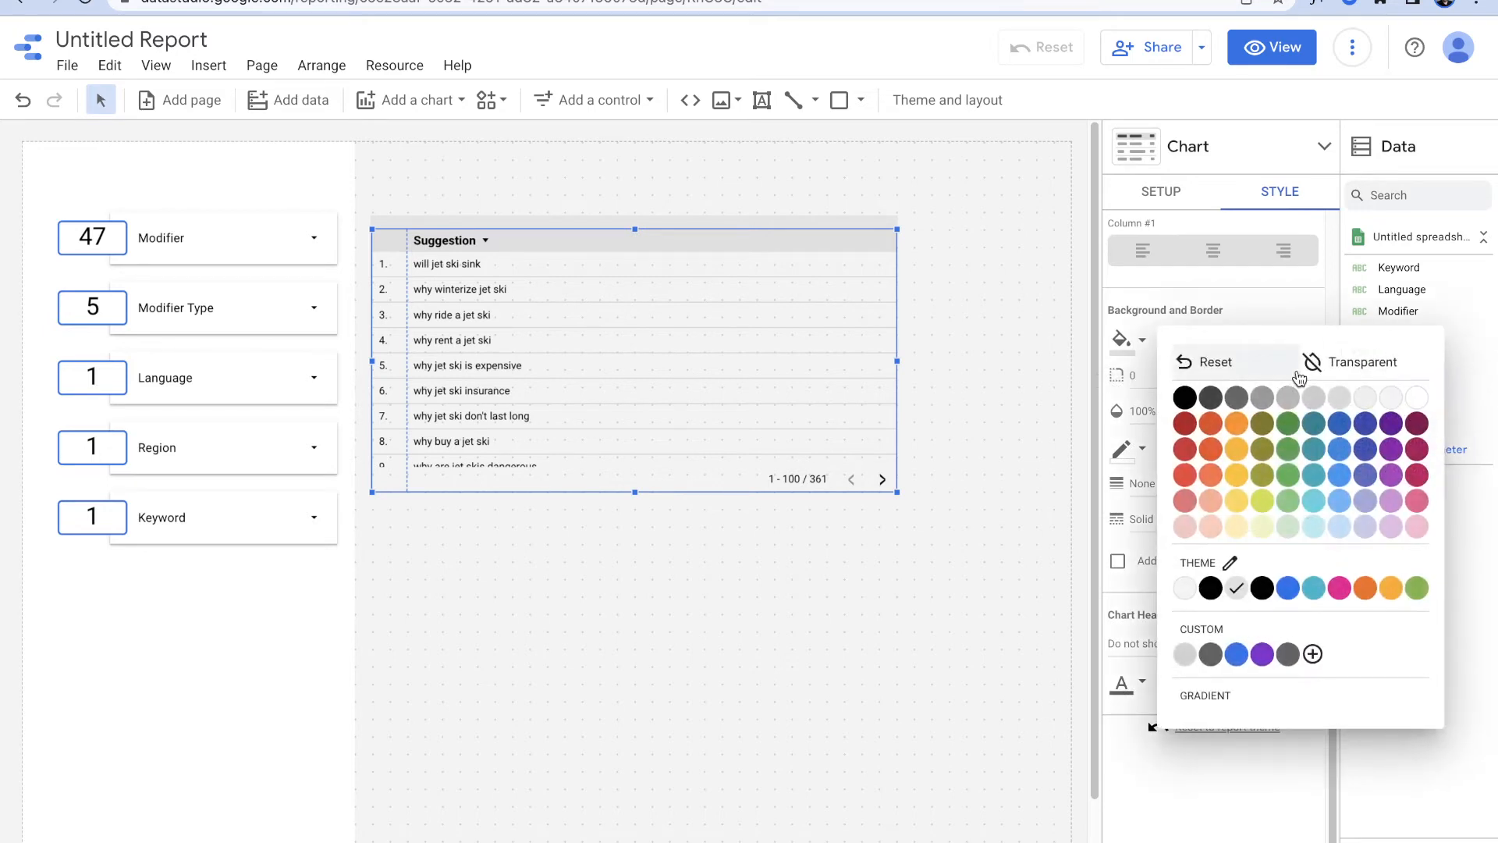
click(1393, 398)
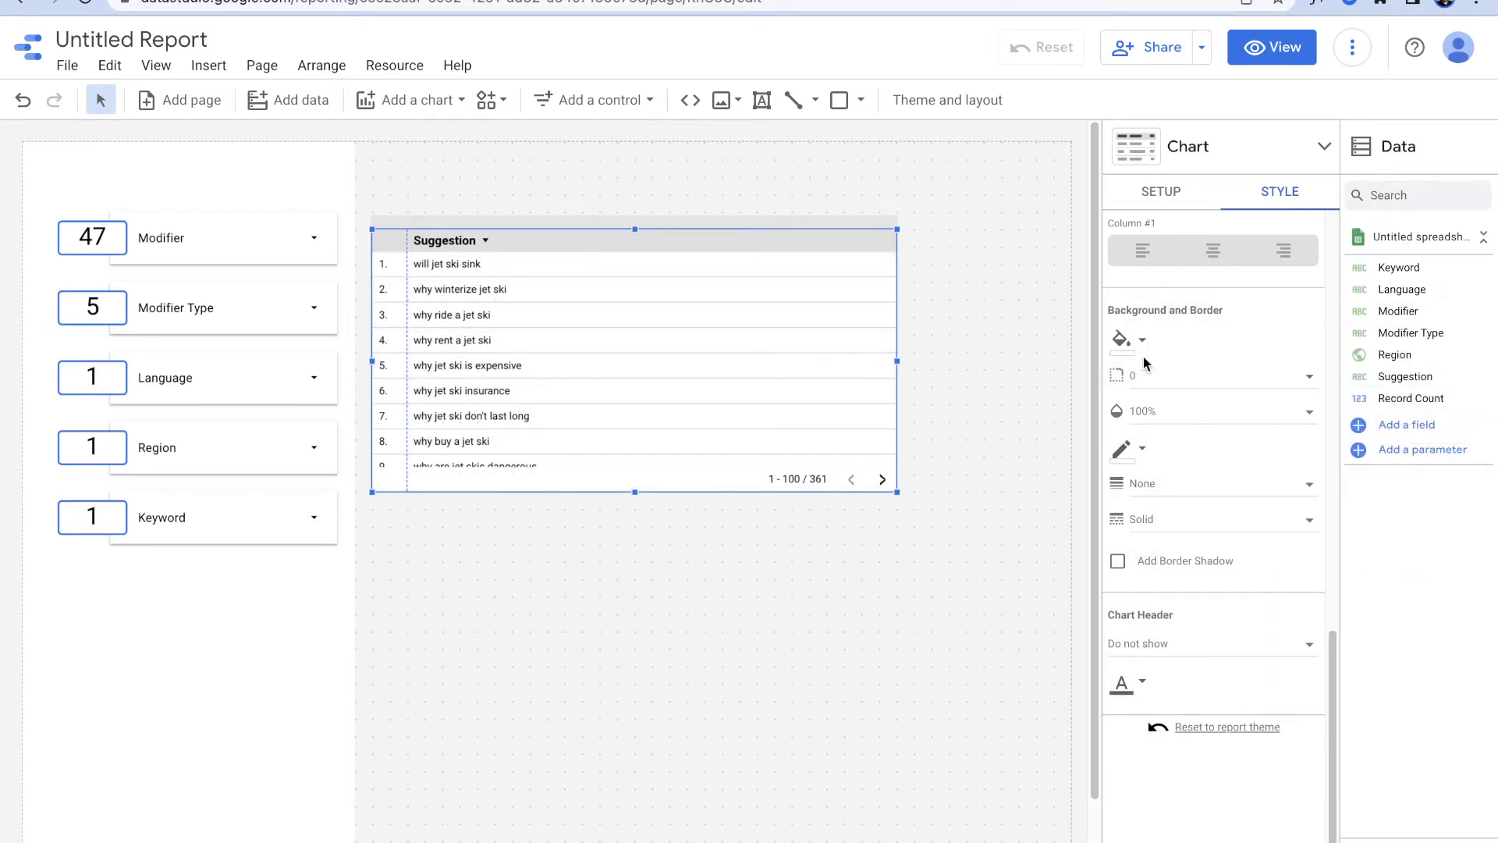
Step: Give the Suggestion table a border in the custom blue with a weight of 3
click(1143, 445)
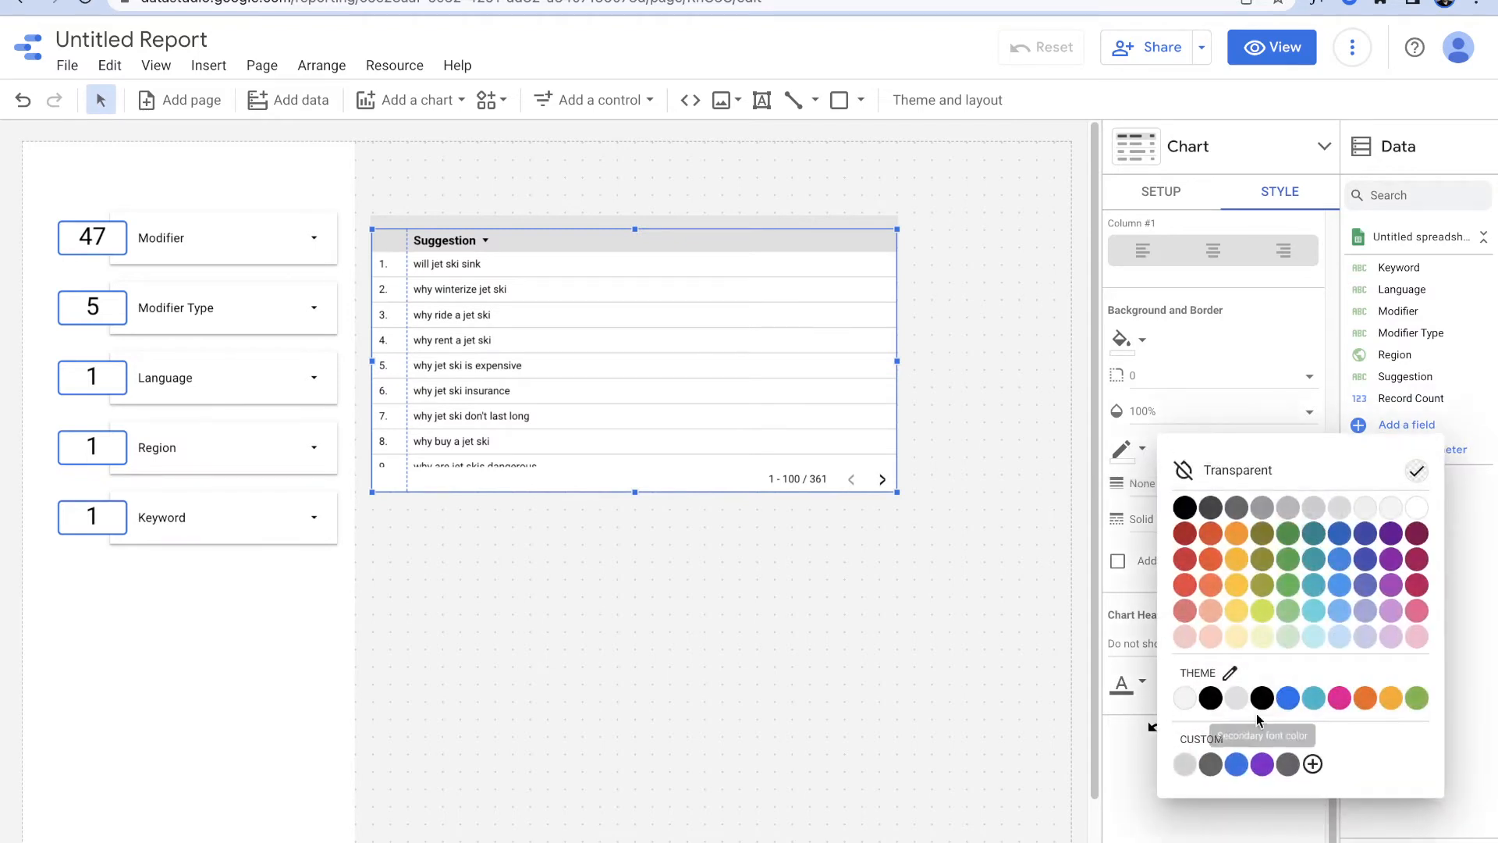
click(1238, 766)
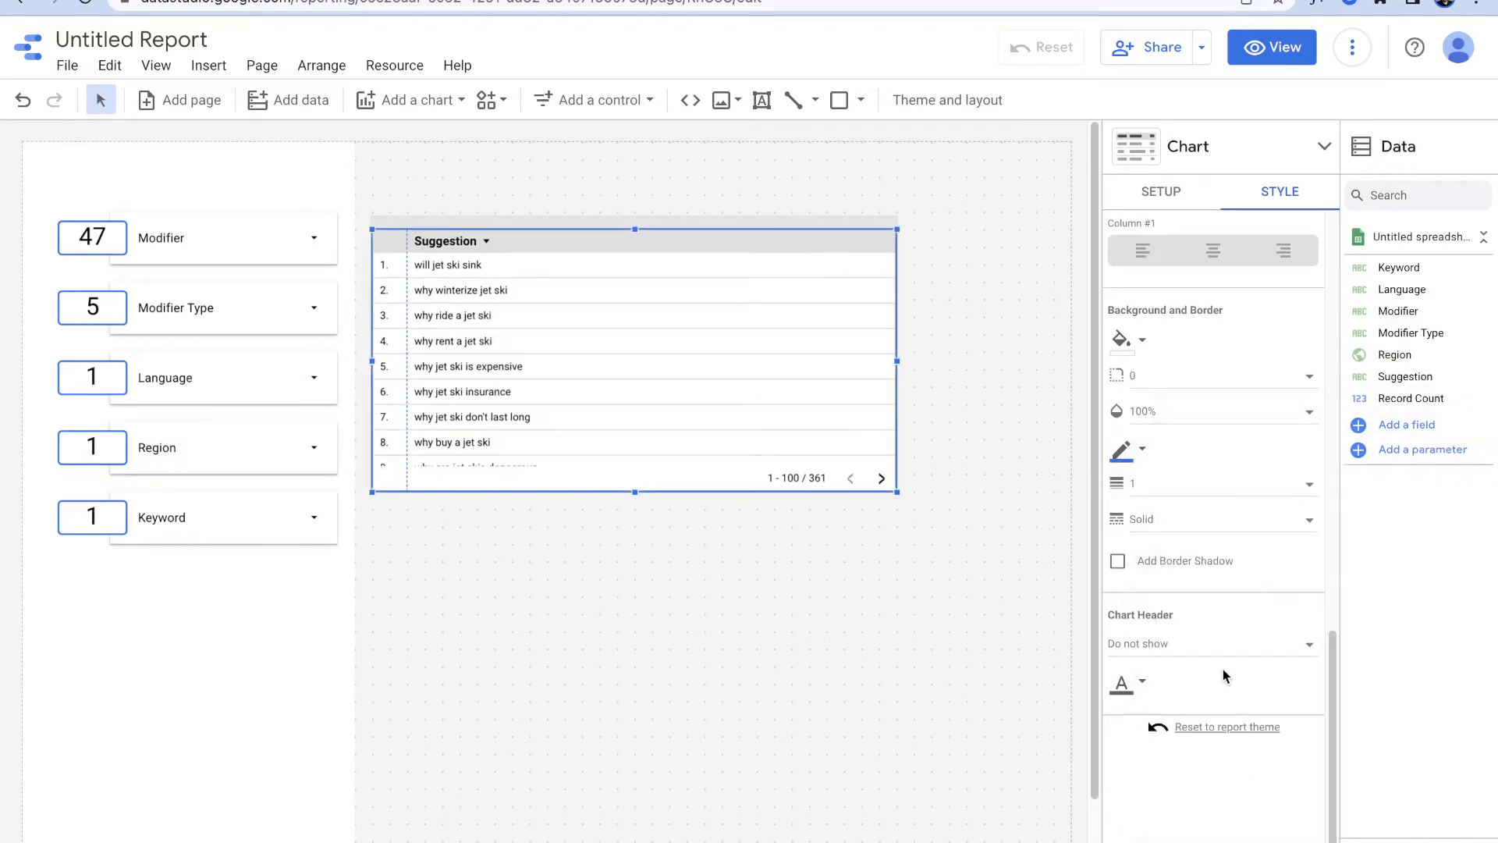
click(1206, 486)
click(1203, 578)
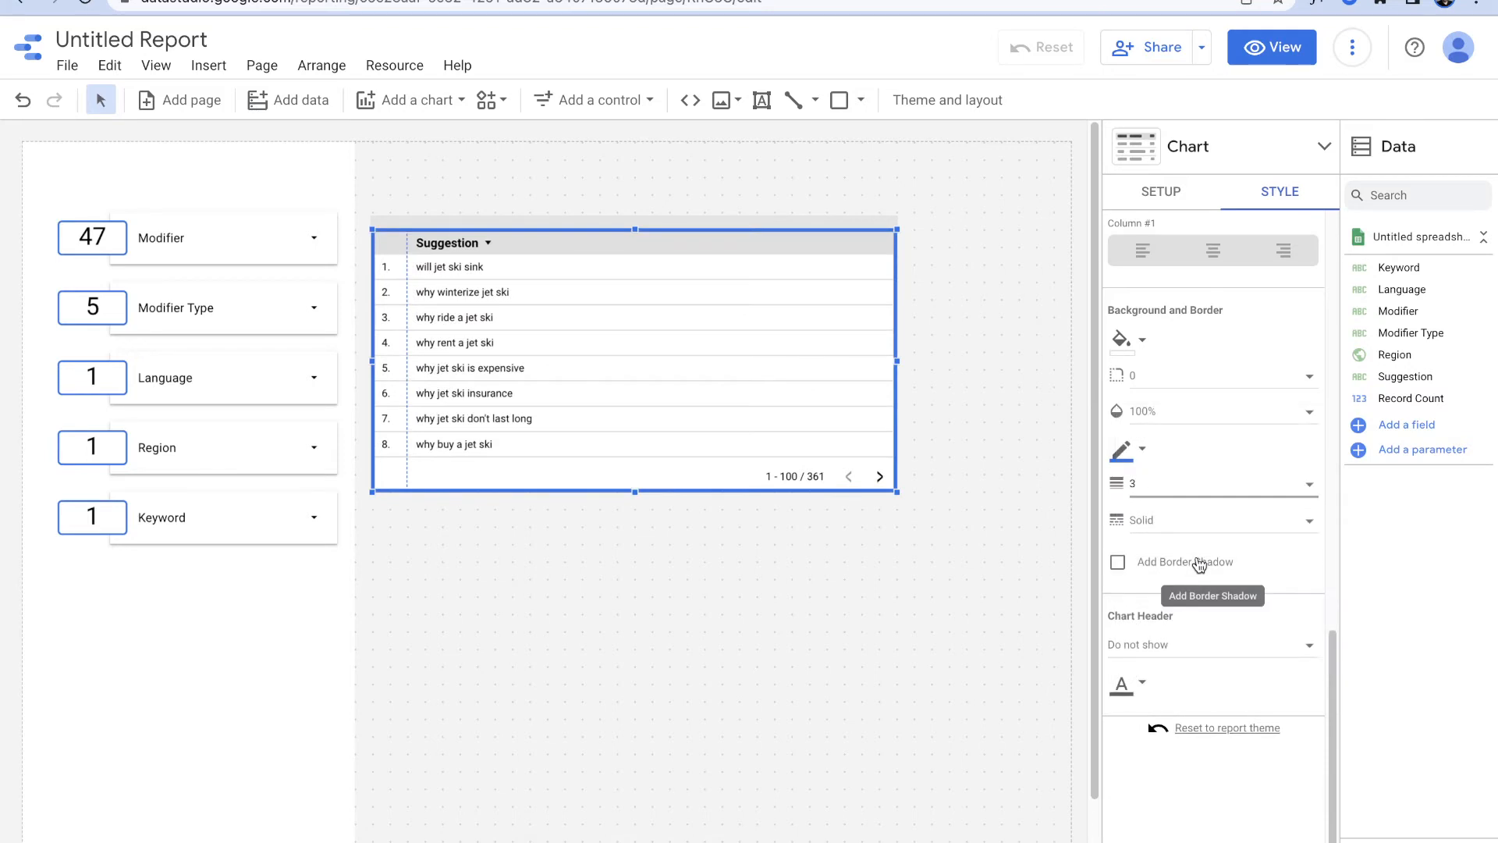
Step: Set the Suggestion table's rows per page to 10000
scroll(1211, 476, up, 15)
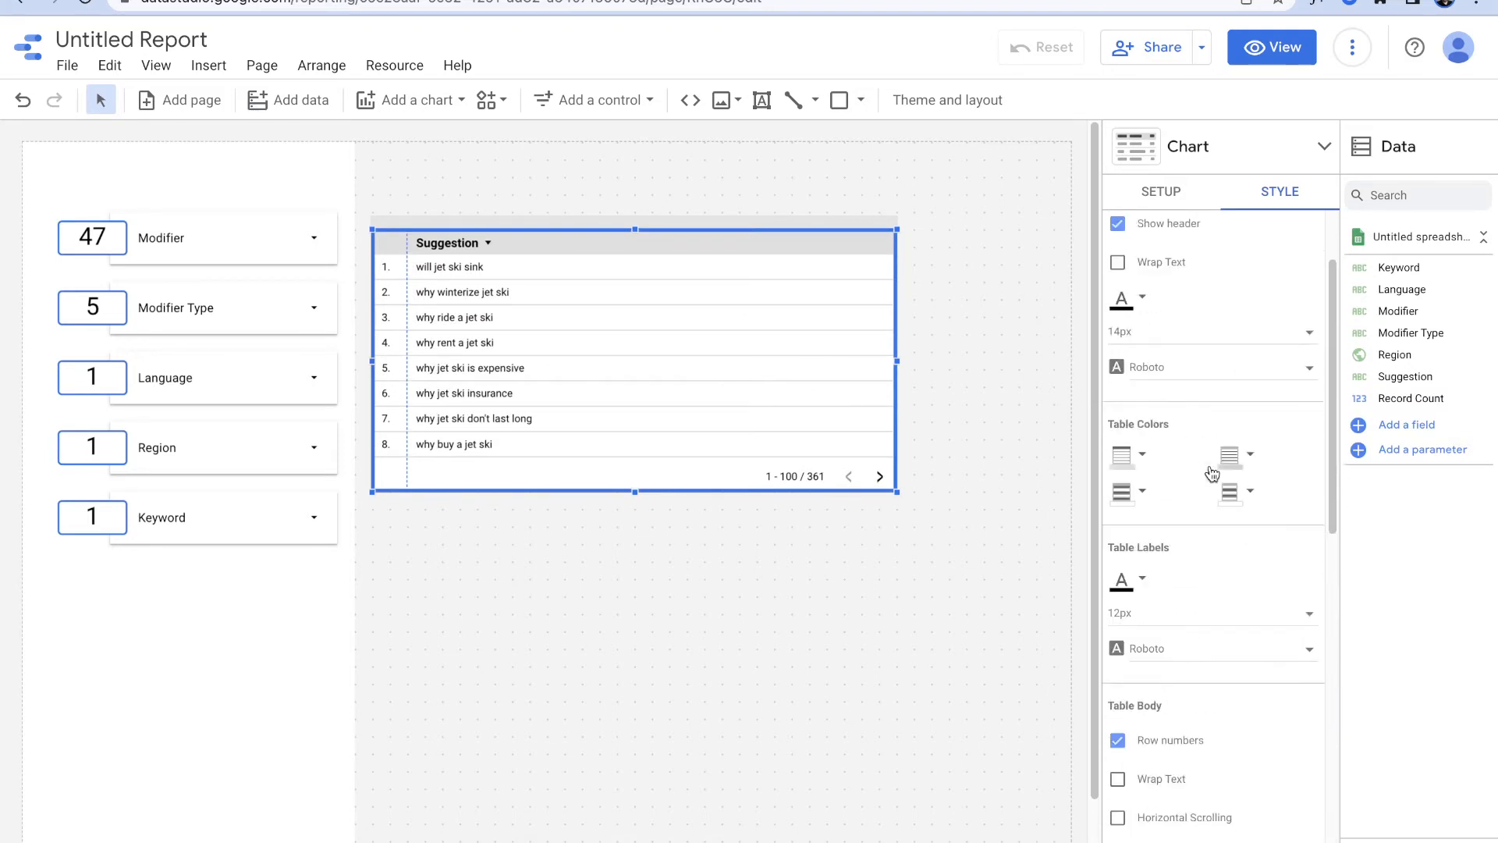
click(1162, 192)
scroll(1203, 532, down, 1)
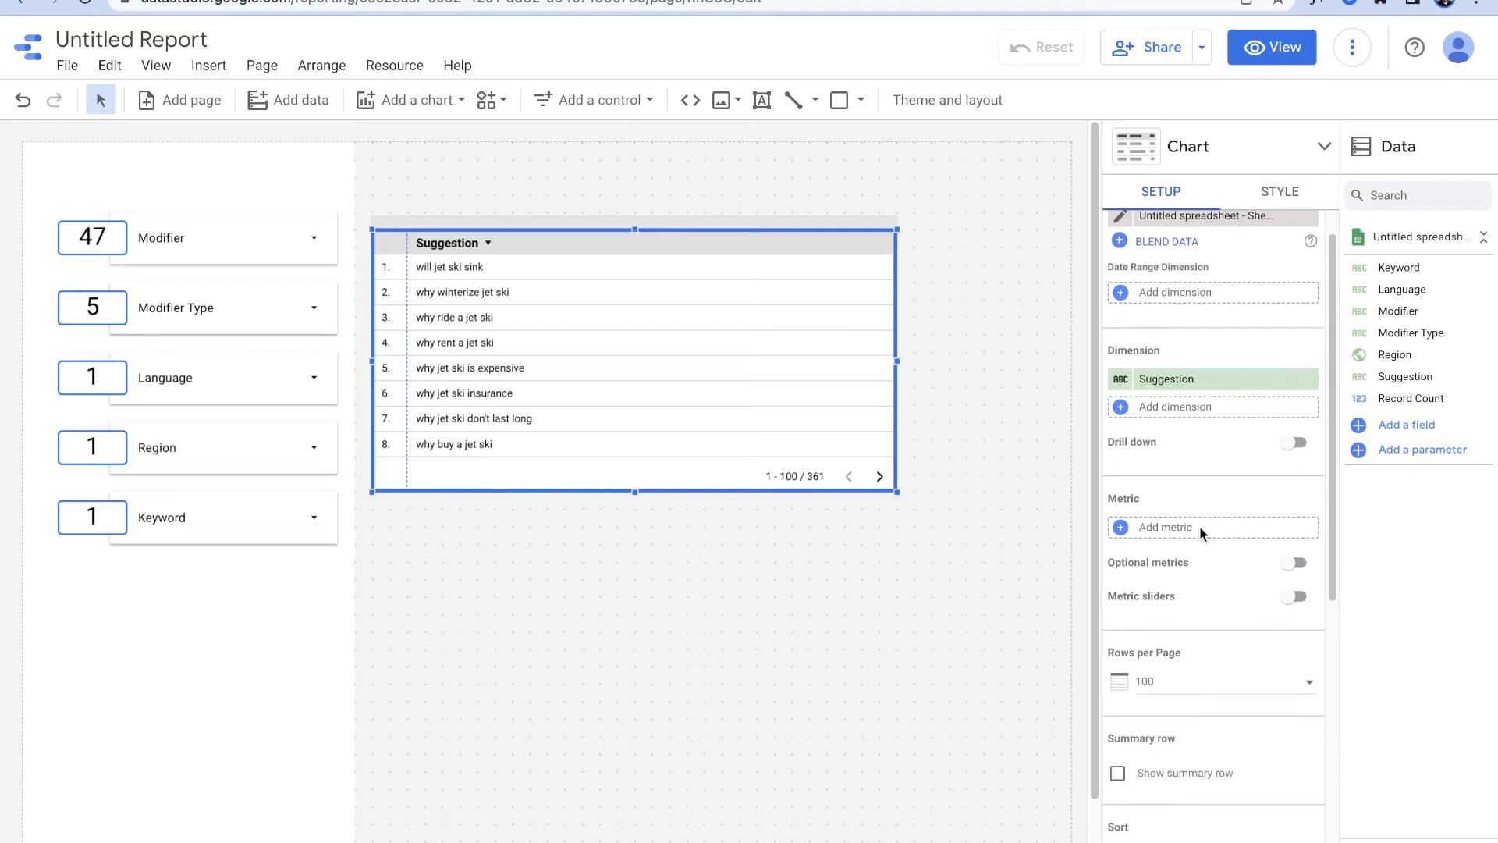
click(1234, 685)
scroll(1232, 685, down, 3)
click(1196, 743)
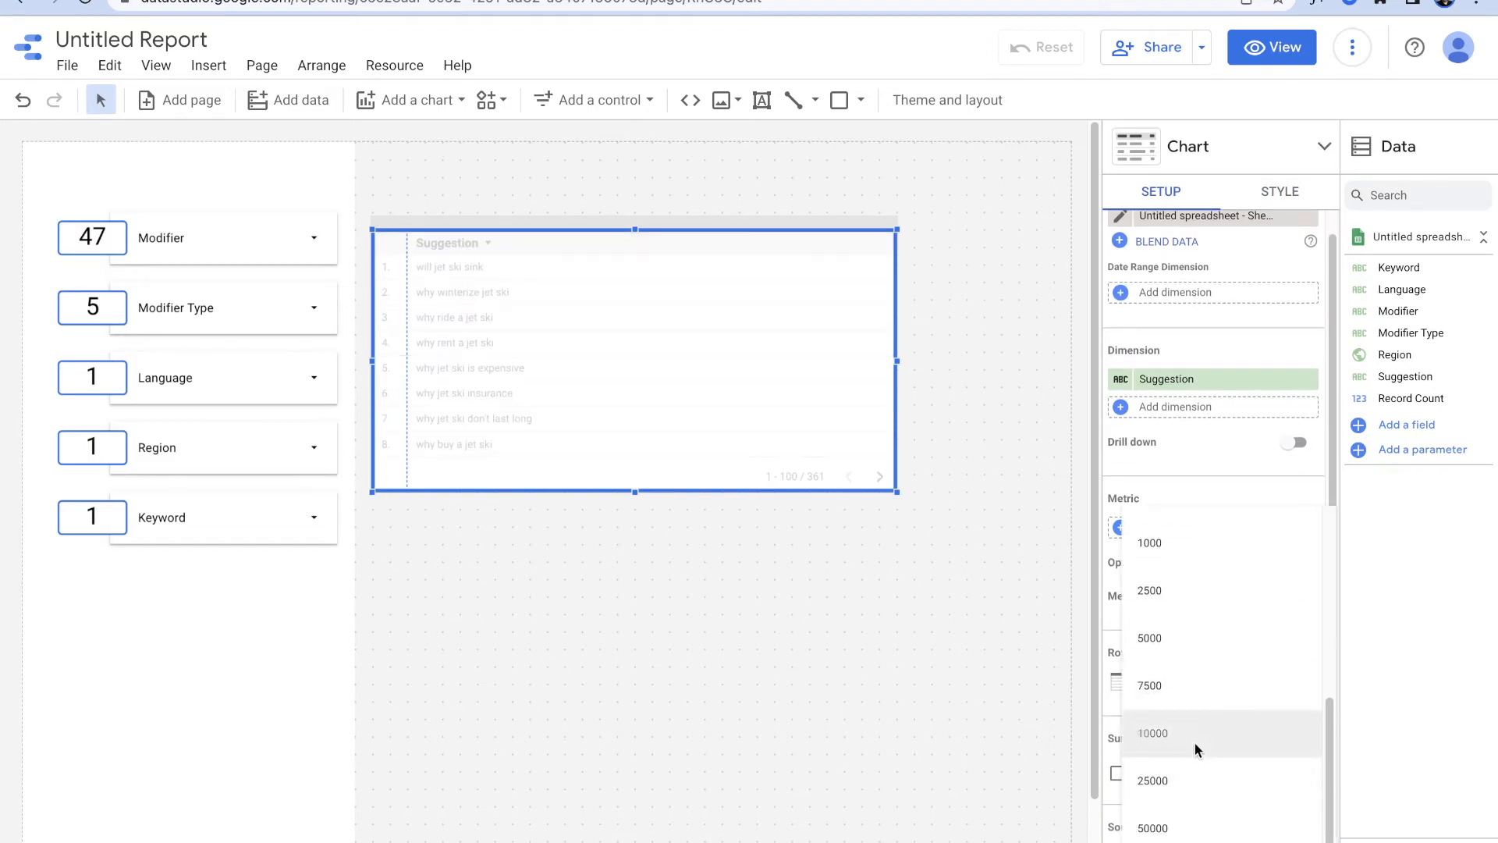
Step: Turn off pagination in the Suggestion table's footer
scroll(1163, 642, down, 3)
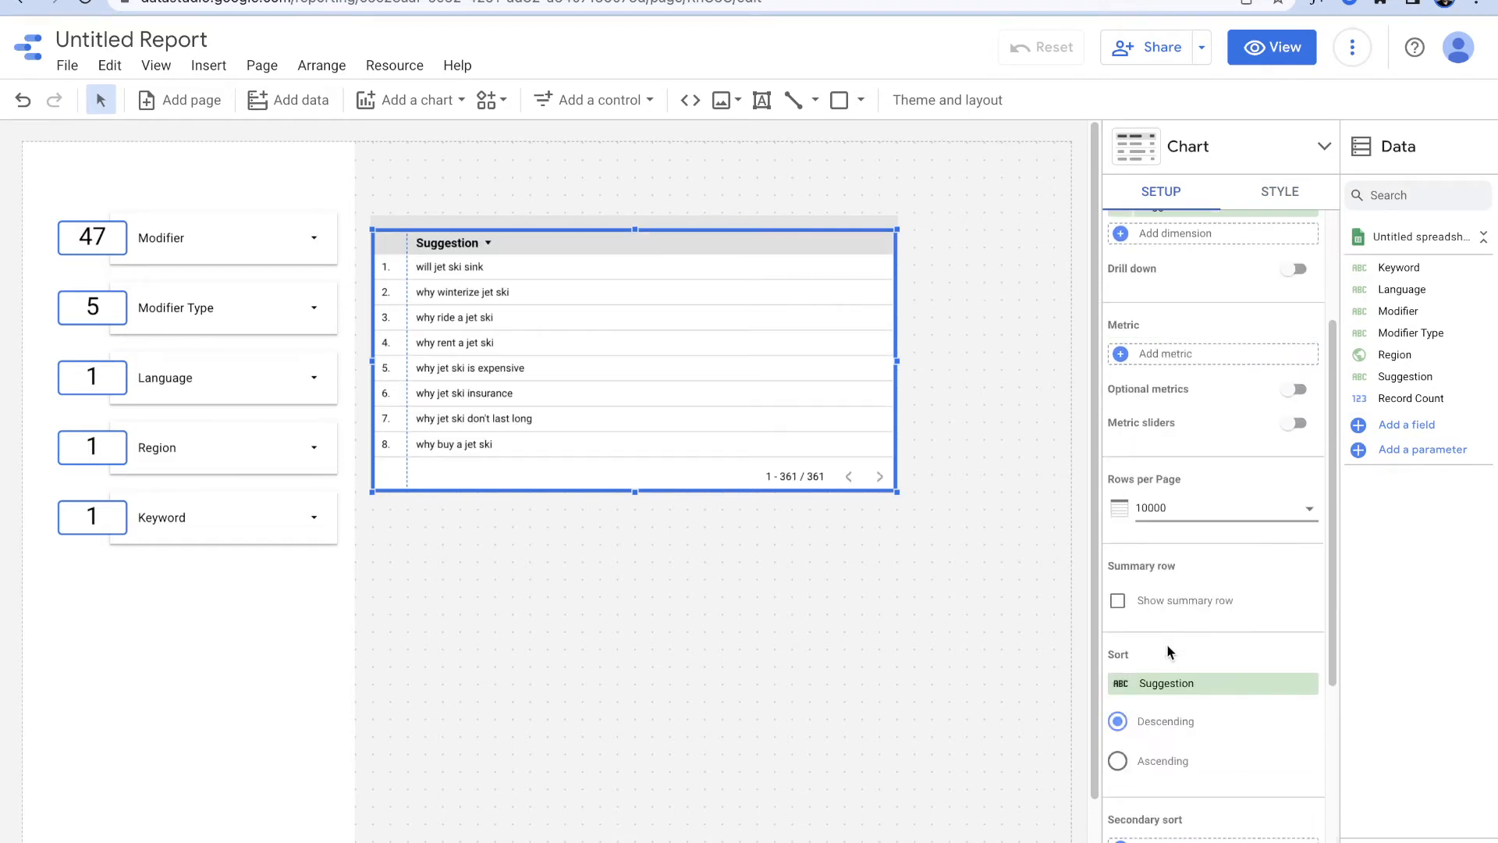
click(1270, 192)
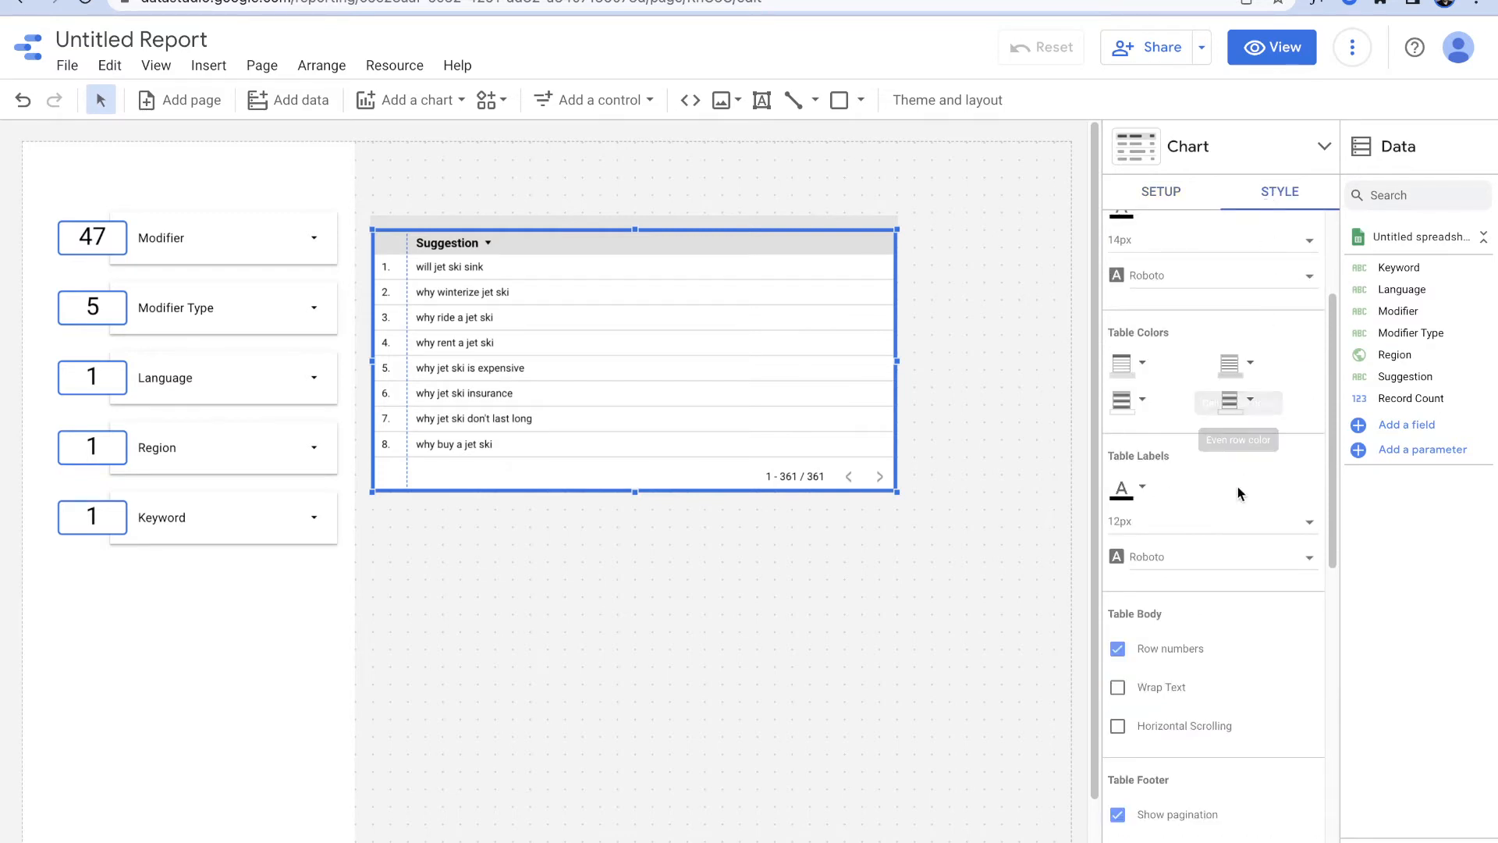
scroll(1222, 539, down, 1)
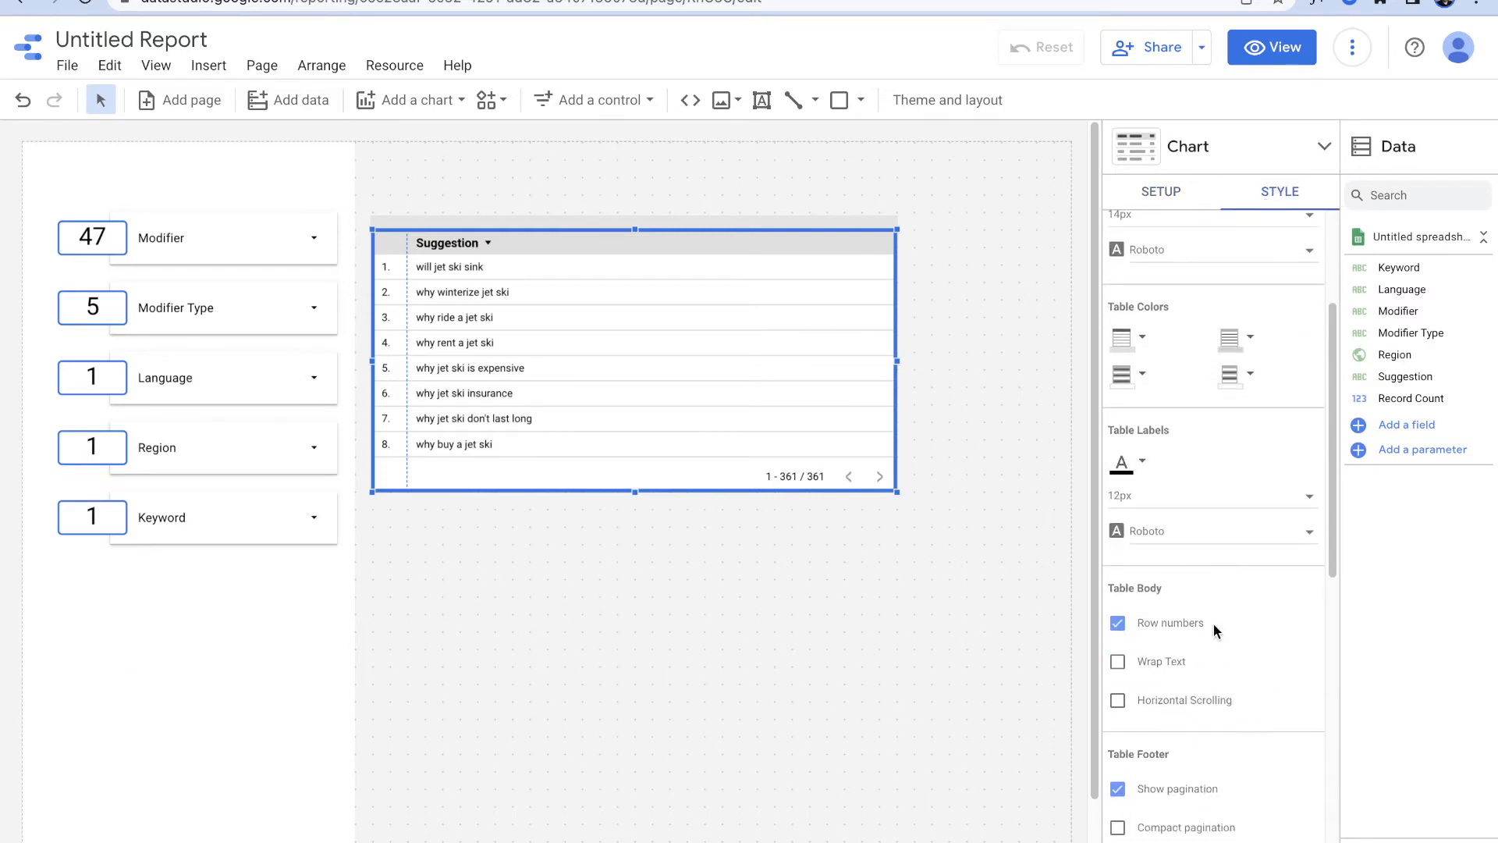
scroll(1249, 654, down, 2)
click(1200, 712)
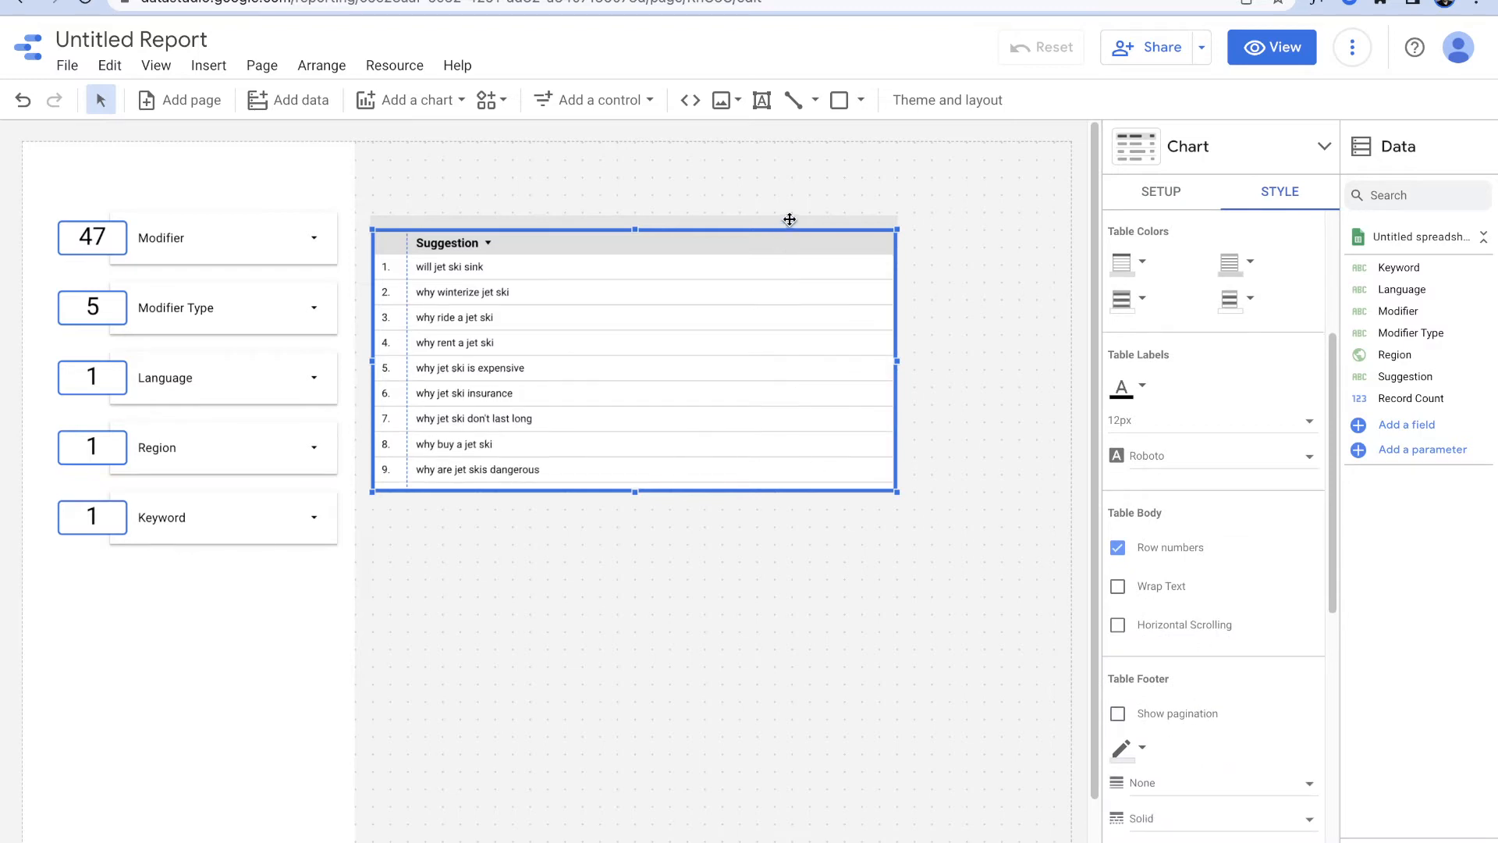
Step: Enlarge the Suggestion table from its lower-right corner so it spans almost to the page's right edge
mouse_move(790, 220)
mouse_down()
mouse_move(809, 208)
mouse_move(790, 219)
mouse_up()
drag(898, 494, 1041, 508)
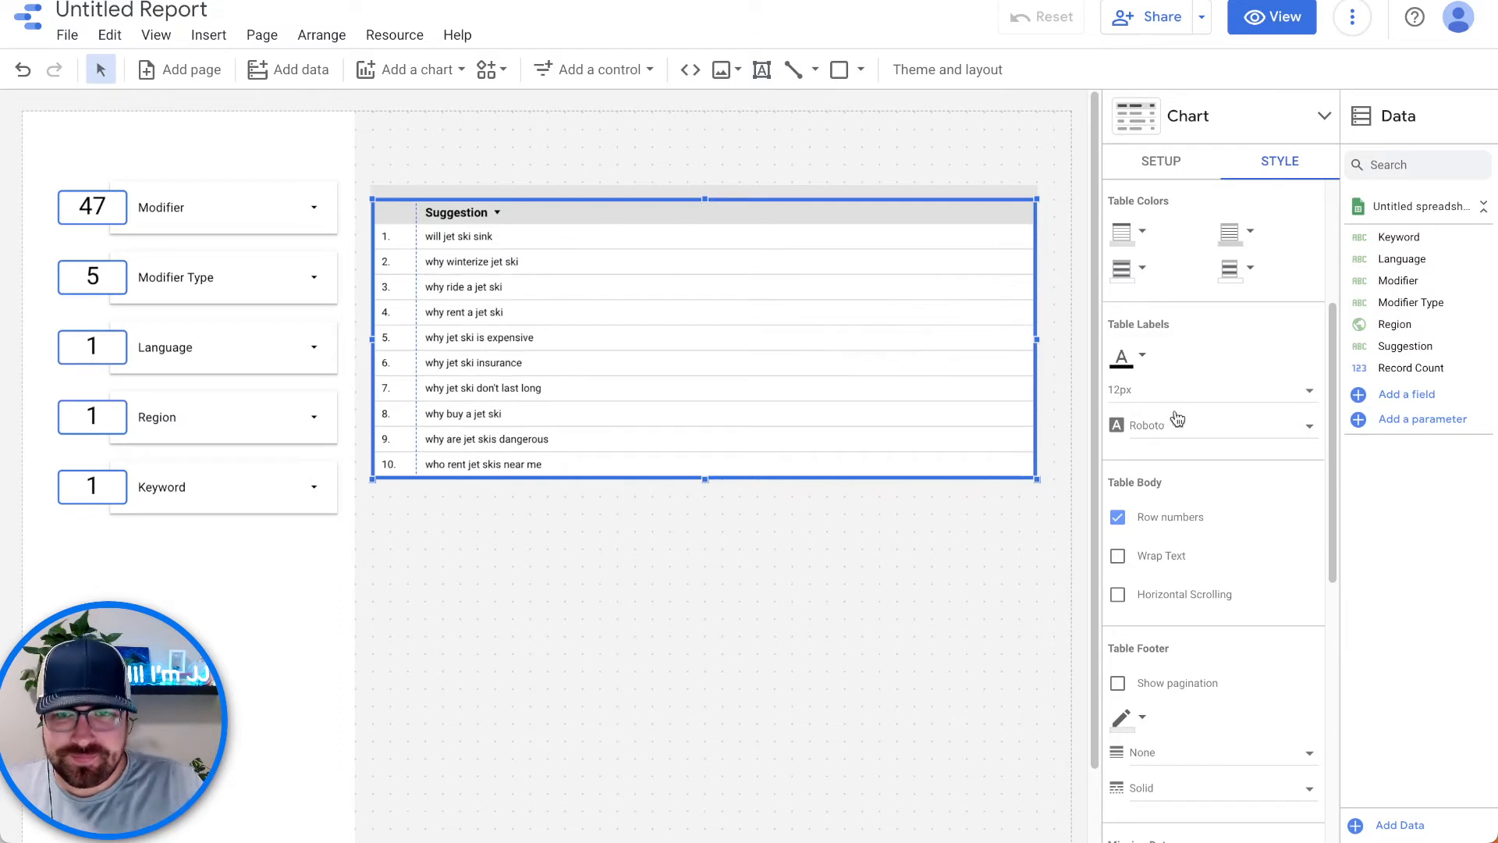
scroll(1175, 390, up, 4)
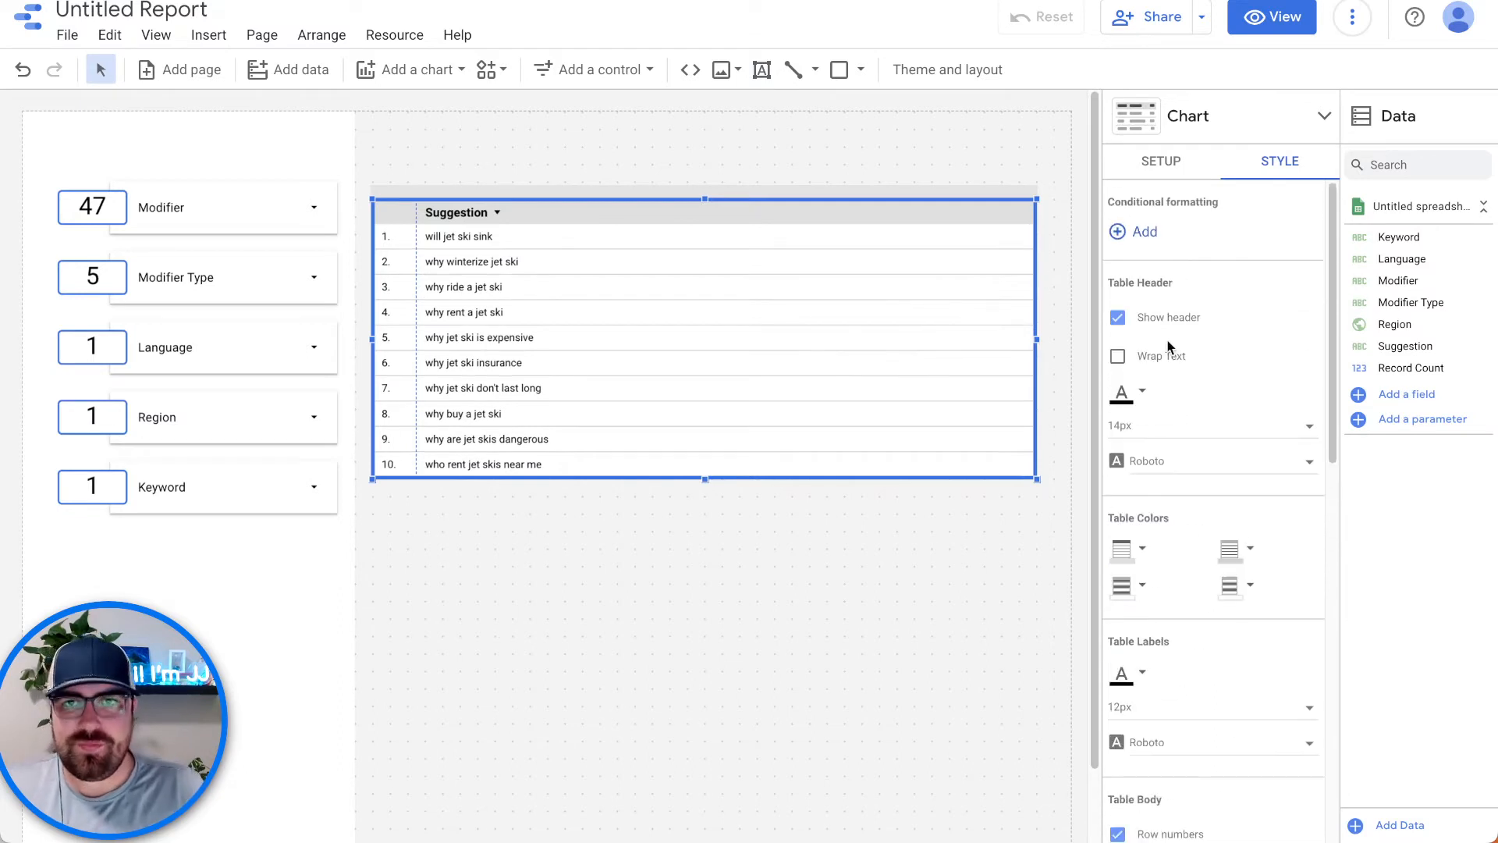
click(1161, 161)
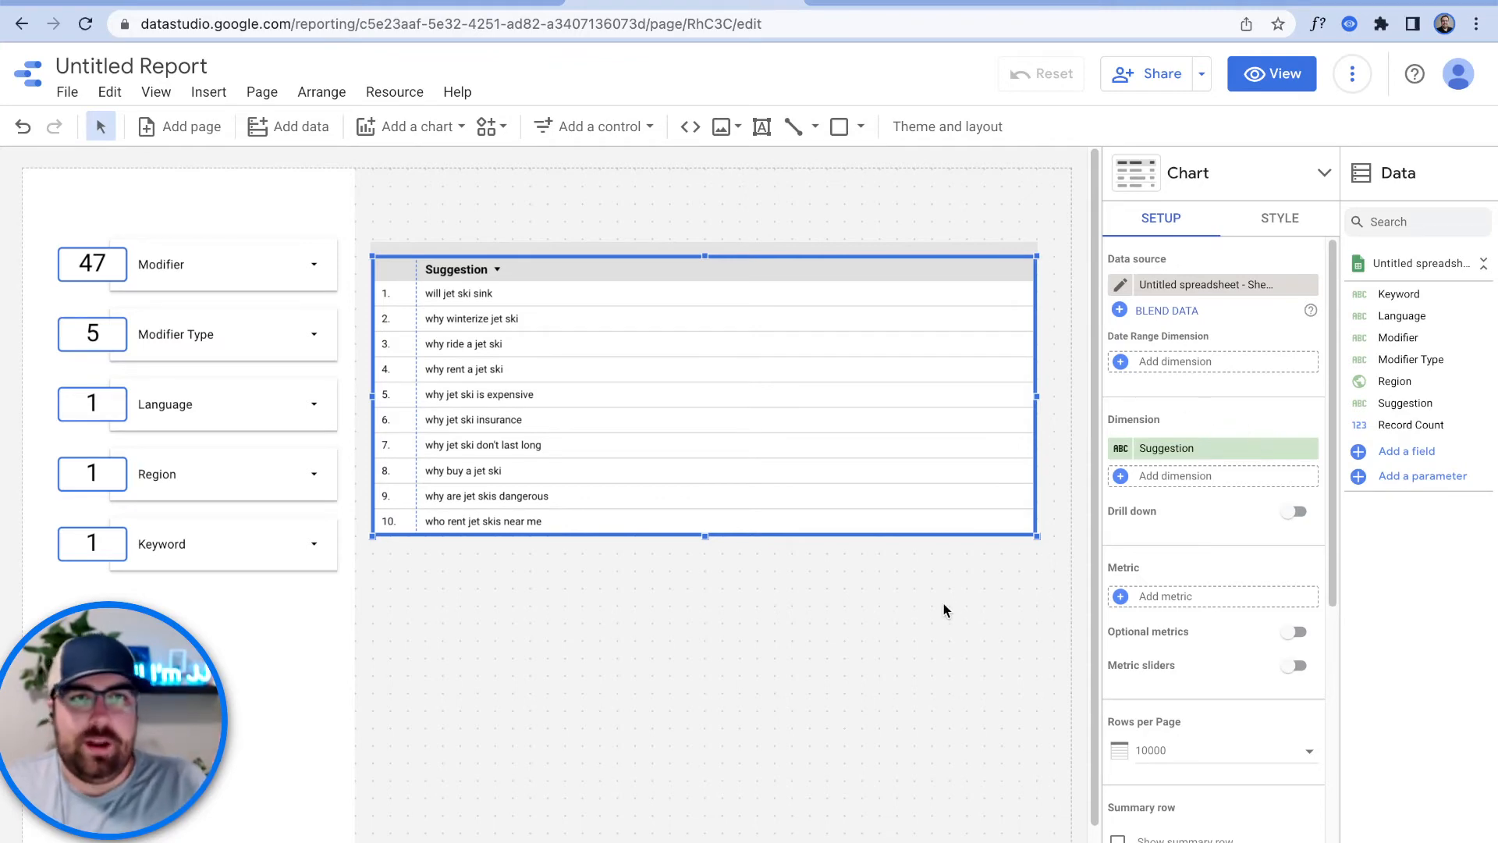
Step: Search Google for "reddit" in a new browser tab and open the Reddit home page
key(ctrl+t)
text(redi)
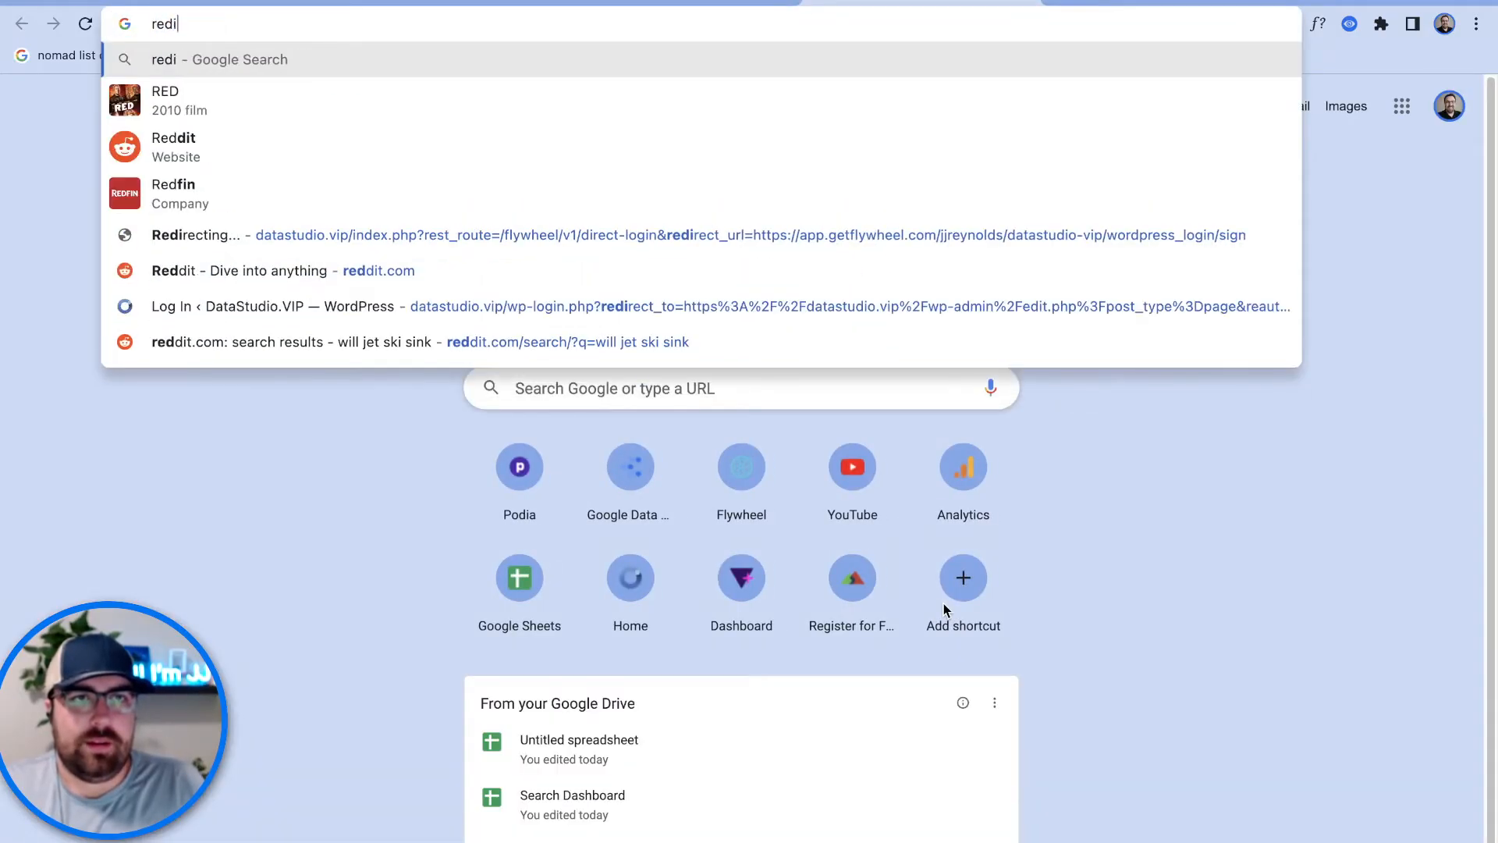
text(t)
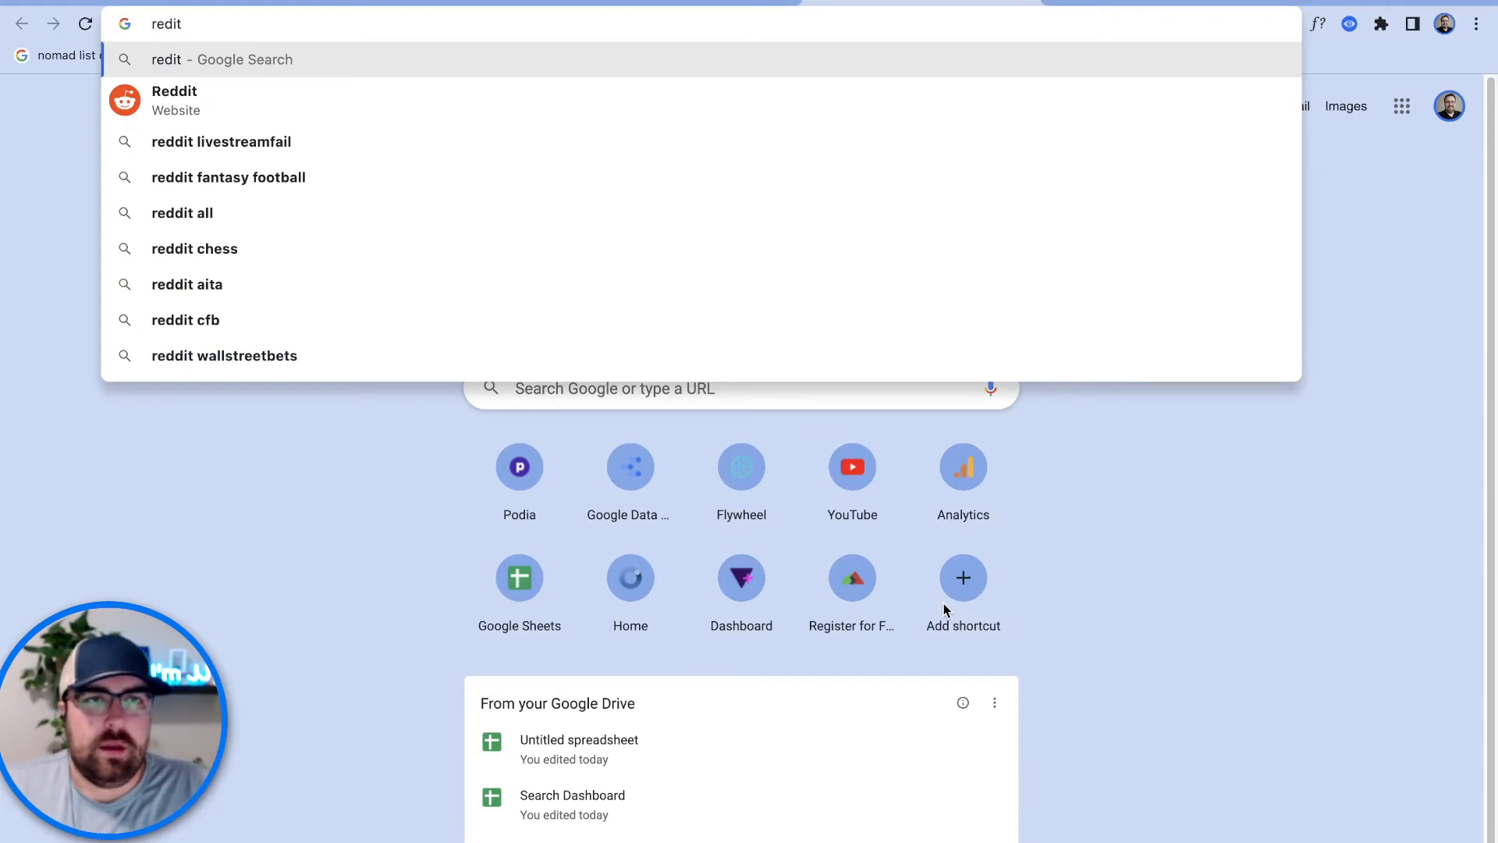
key(BackSpace)
key(BackSpace)
text(dit)
key(Return)
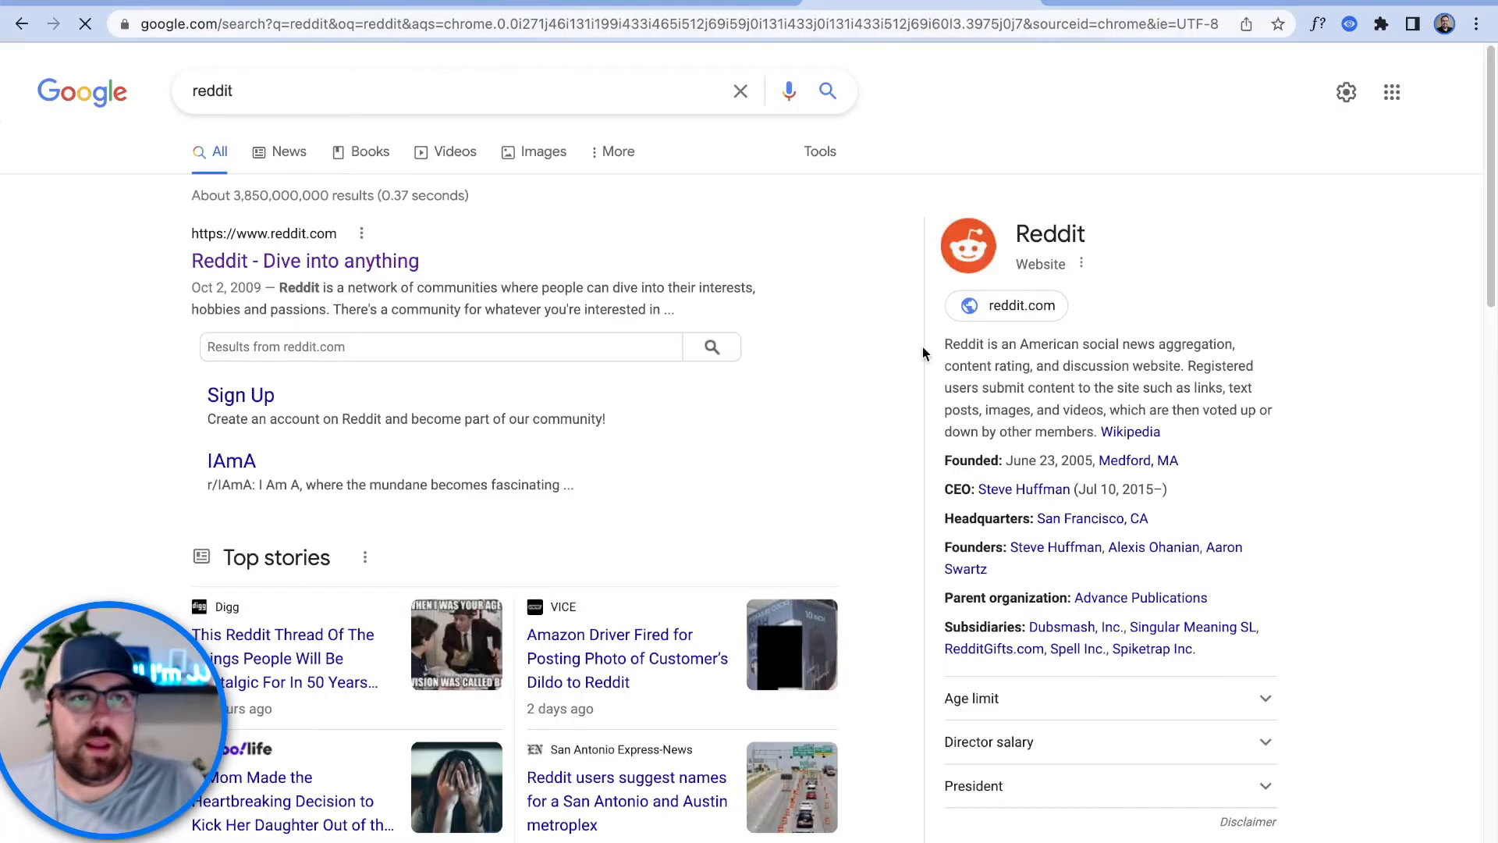
click(394, 265)
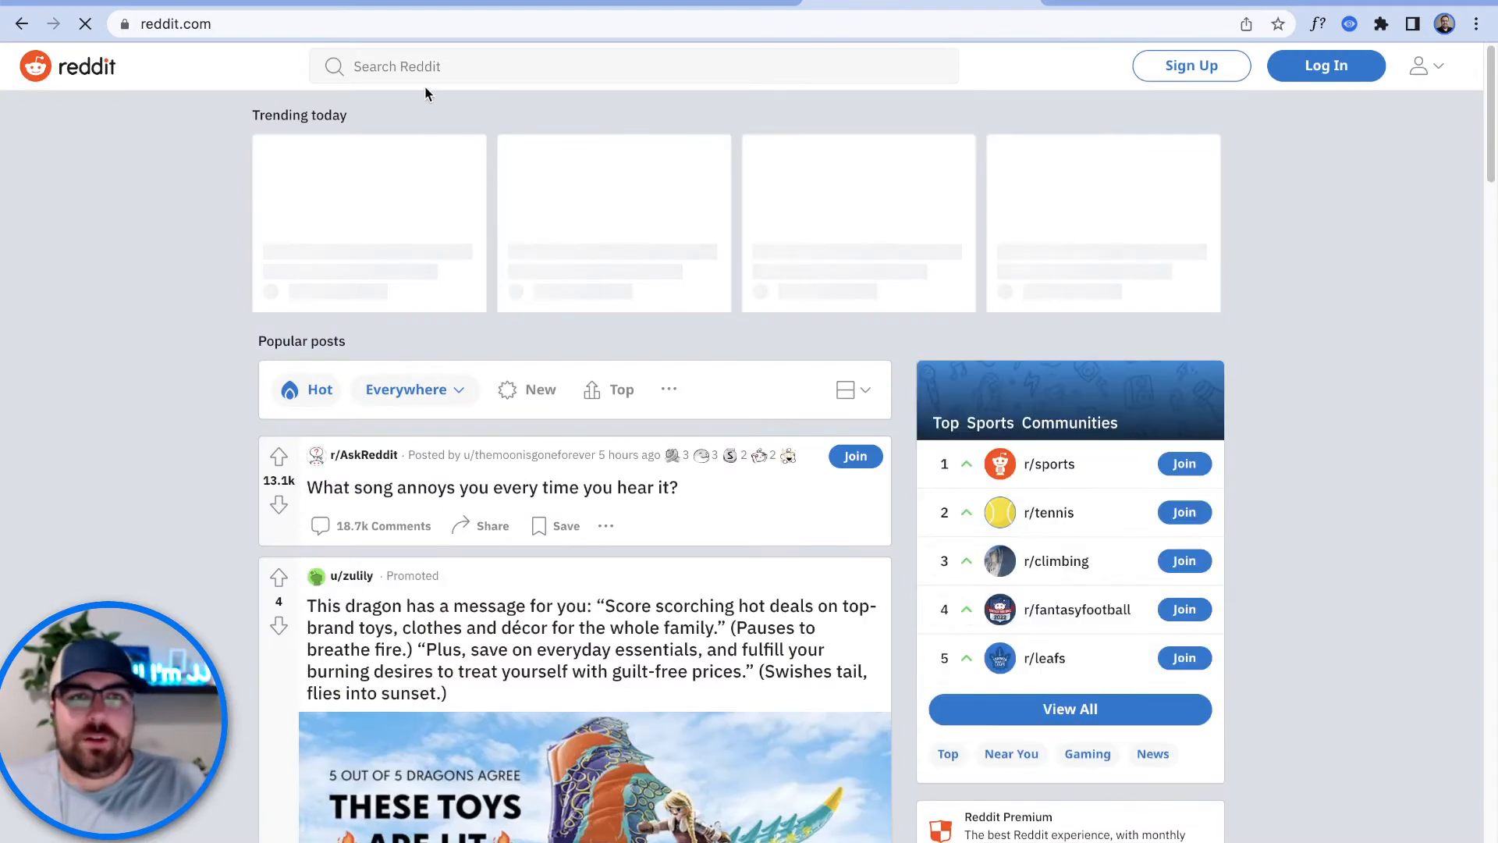
Step: Search Reddit for "example" and copy the URL of the results page
click(425, 66)
text(ex)
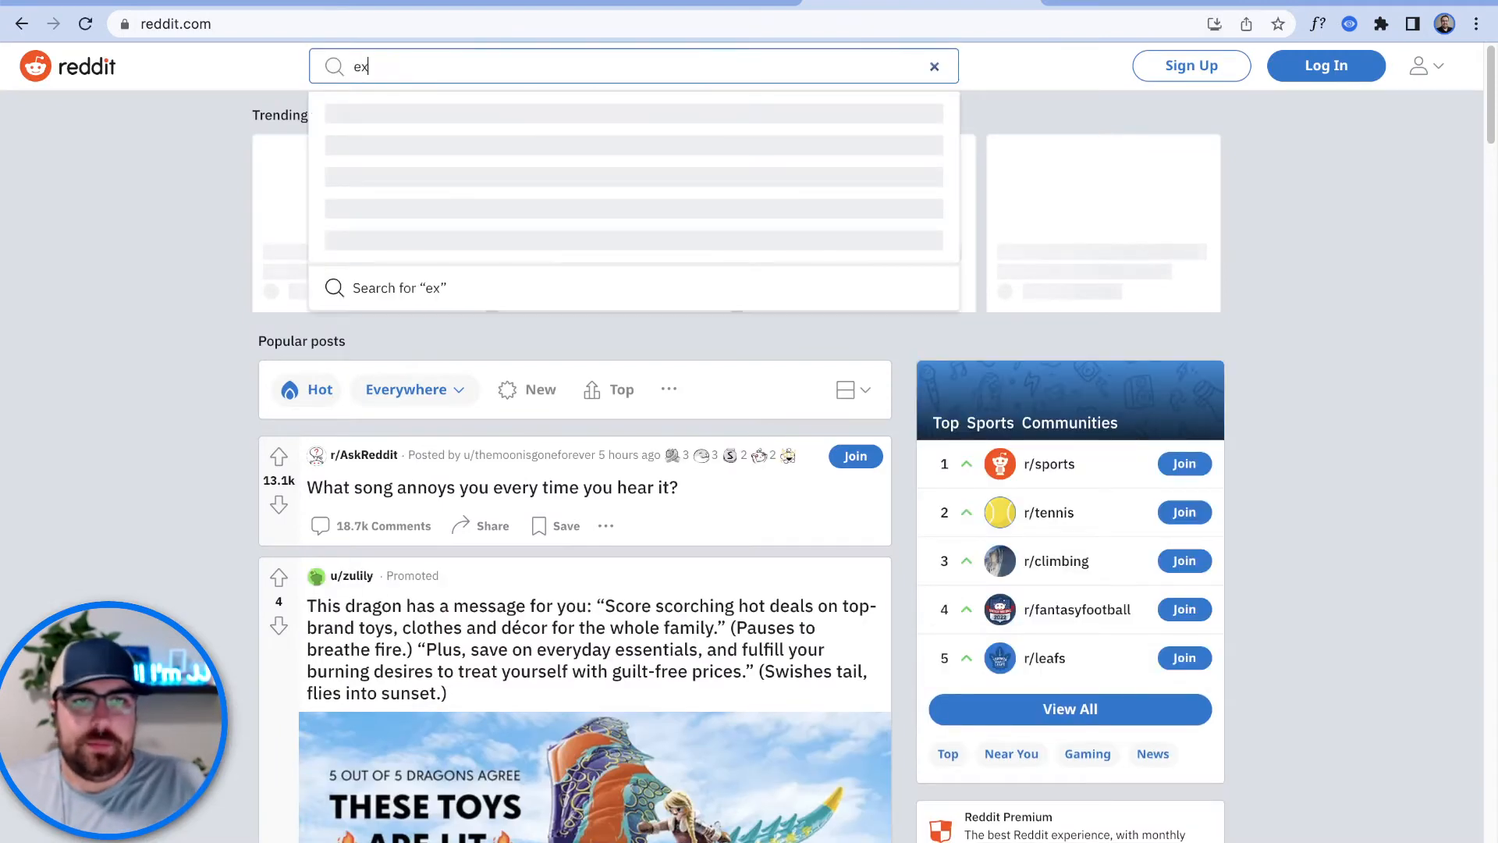
text(ampl)
key(Return)
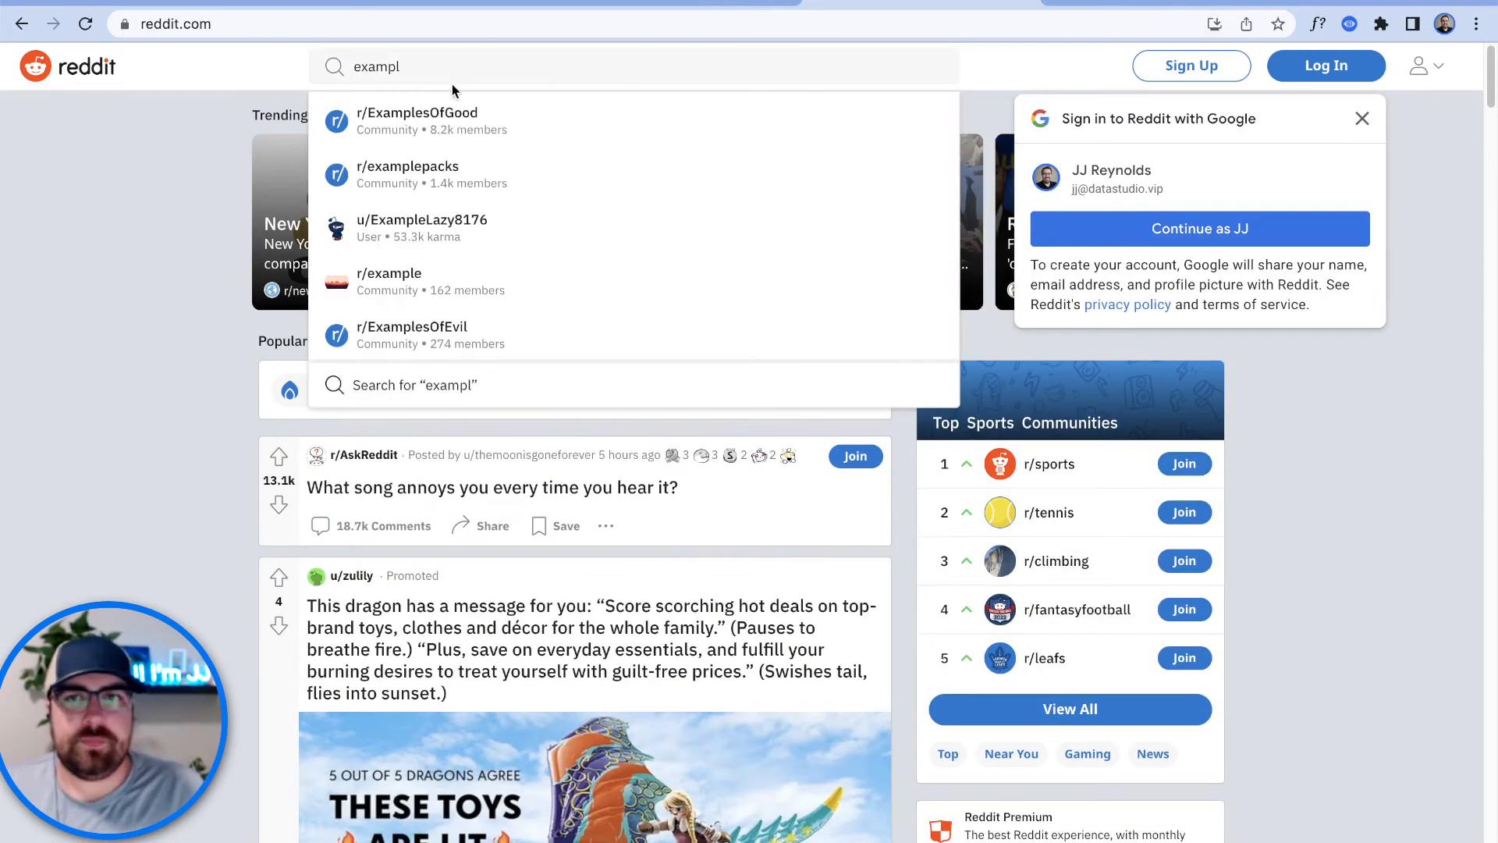
click(428, 69)
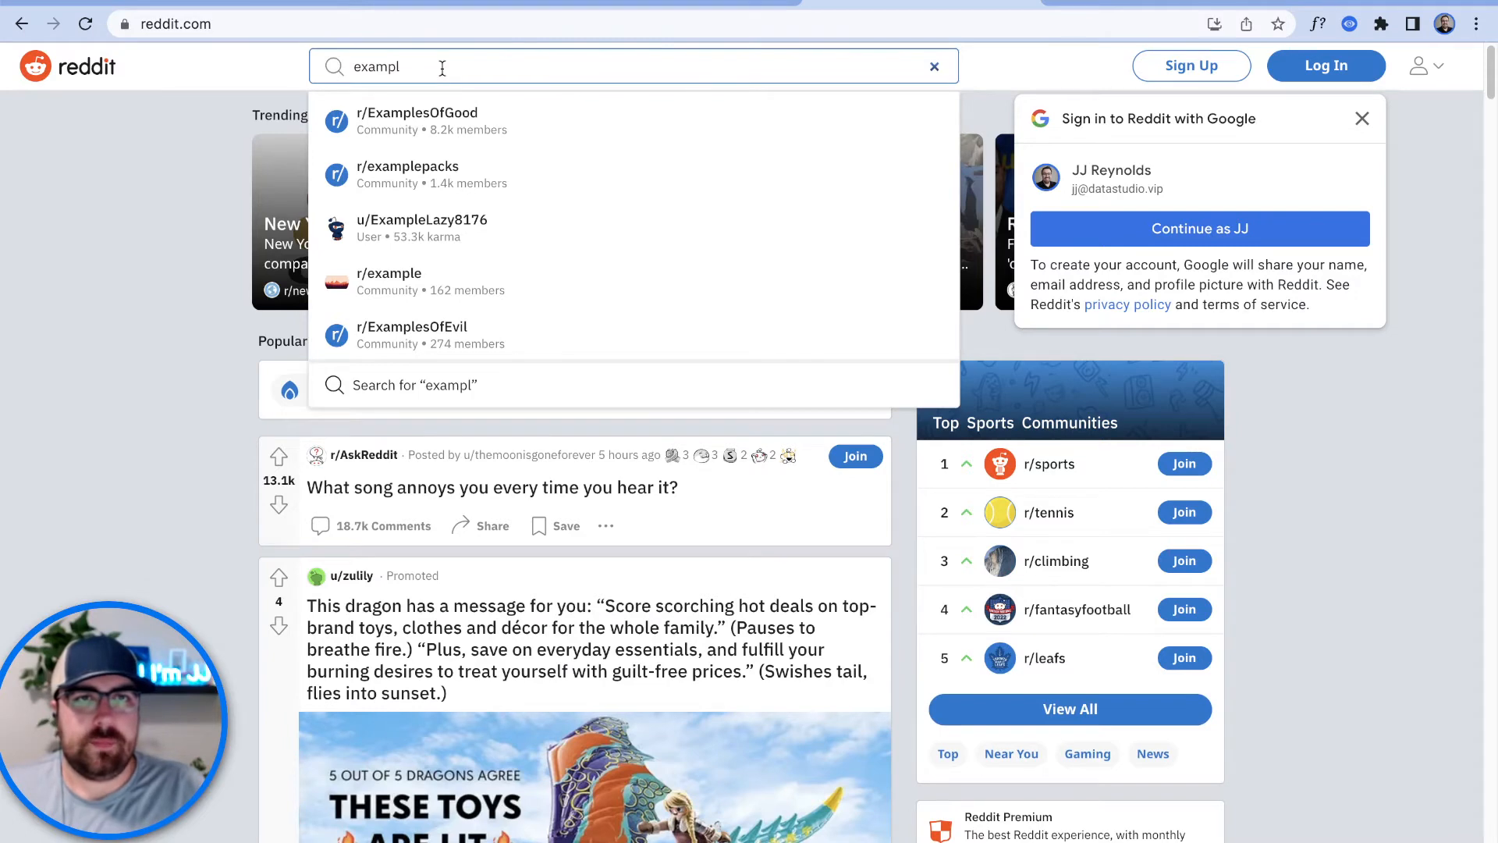
text(e)
key(Return)
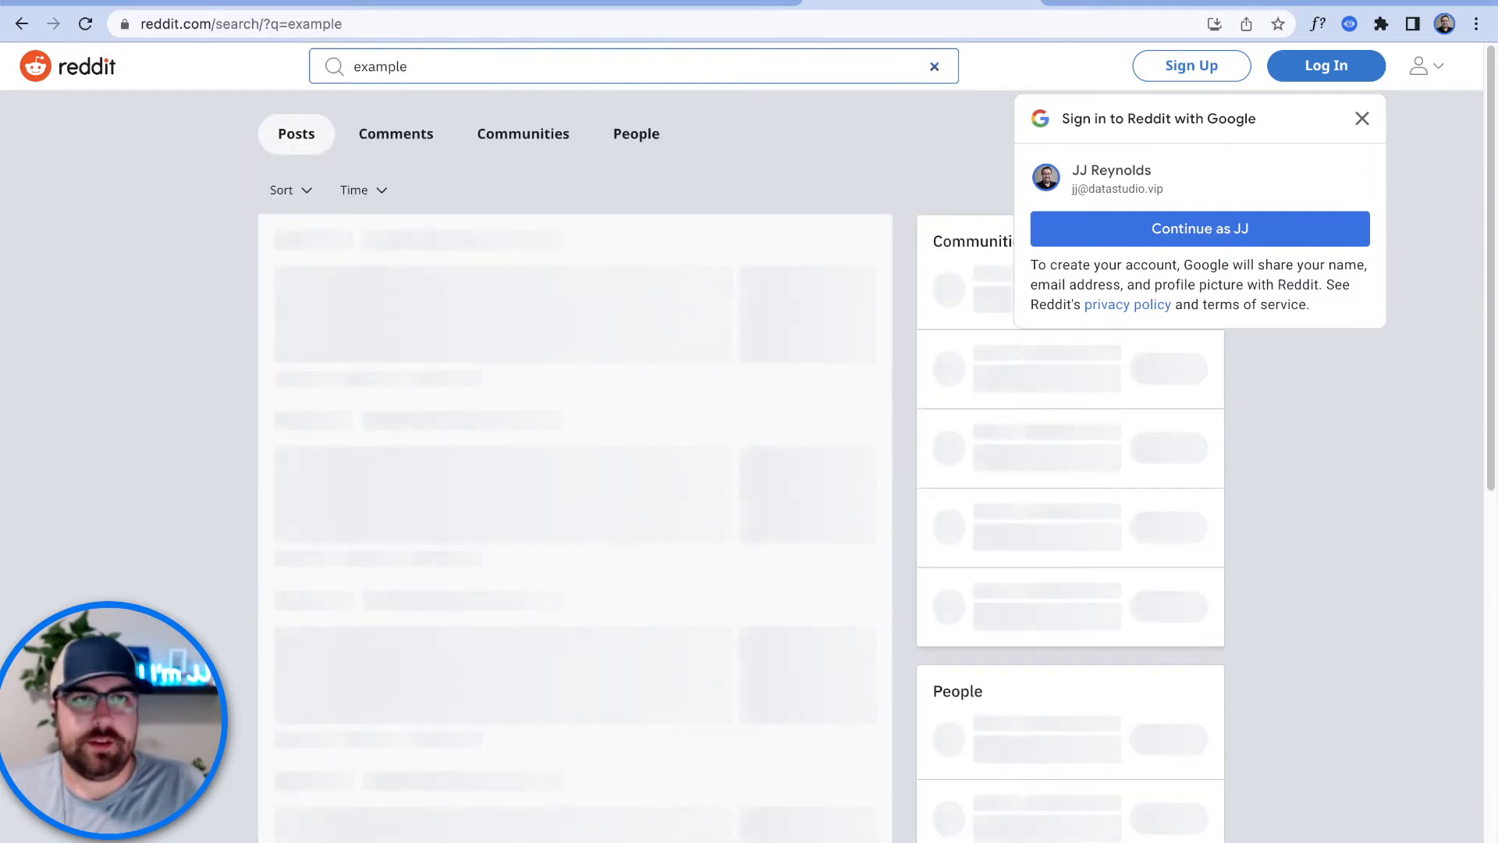
click(367, 23)
key(ctrl+c)
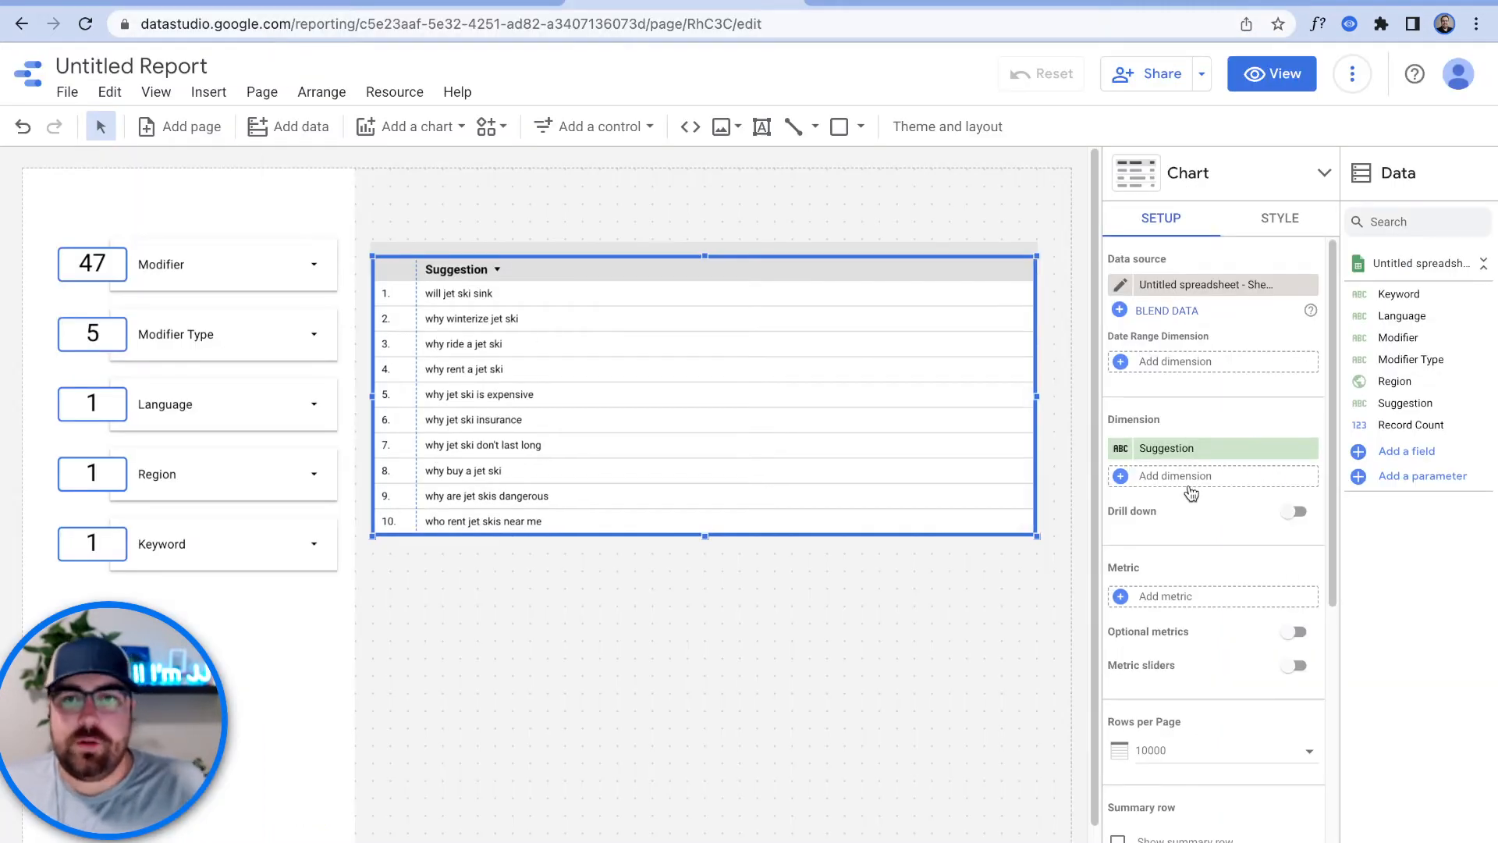
Step: Start a new calculated field and paste the copied Reddit search URL into its formula
click(1191, 488)
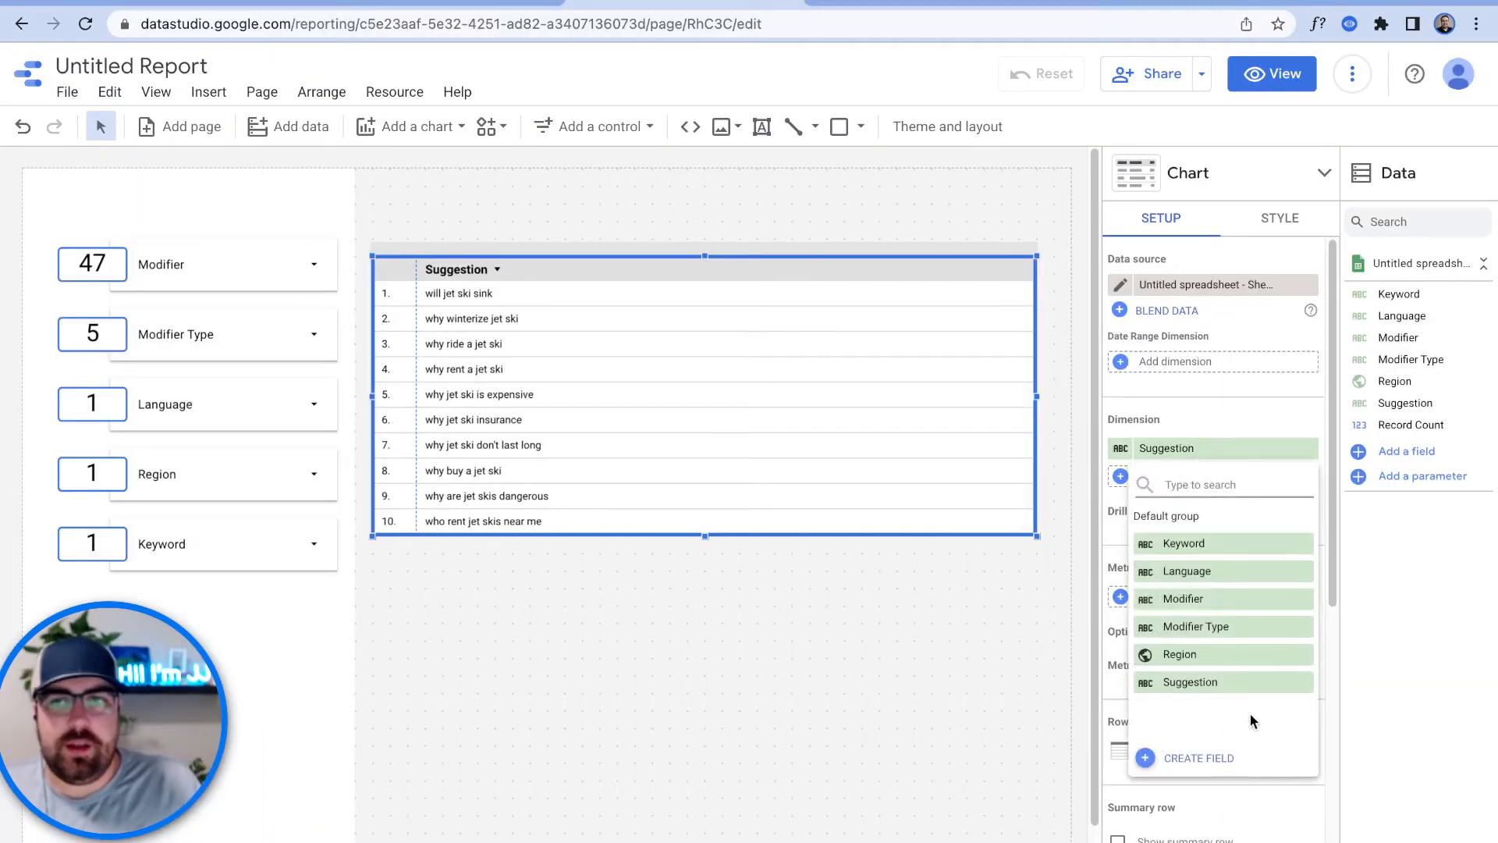
click(1389, 664)
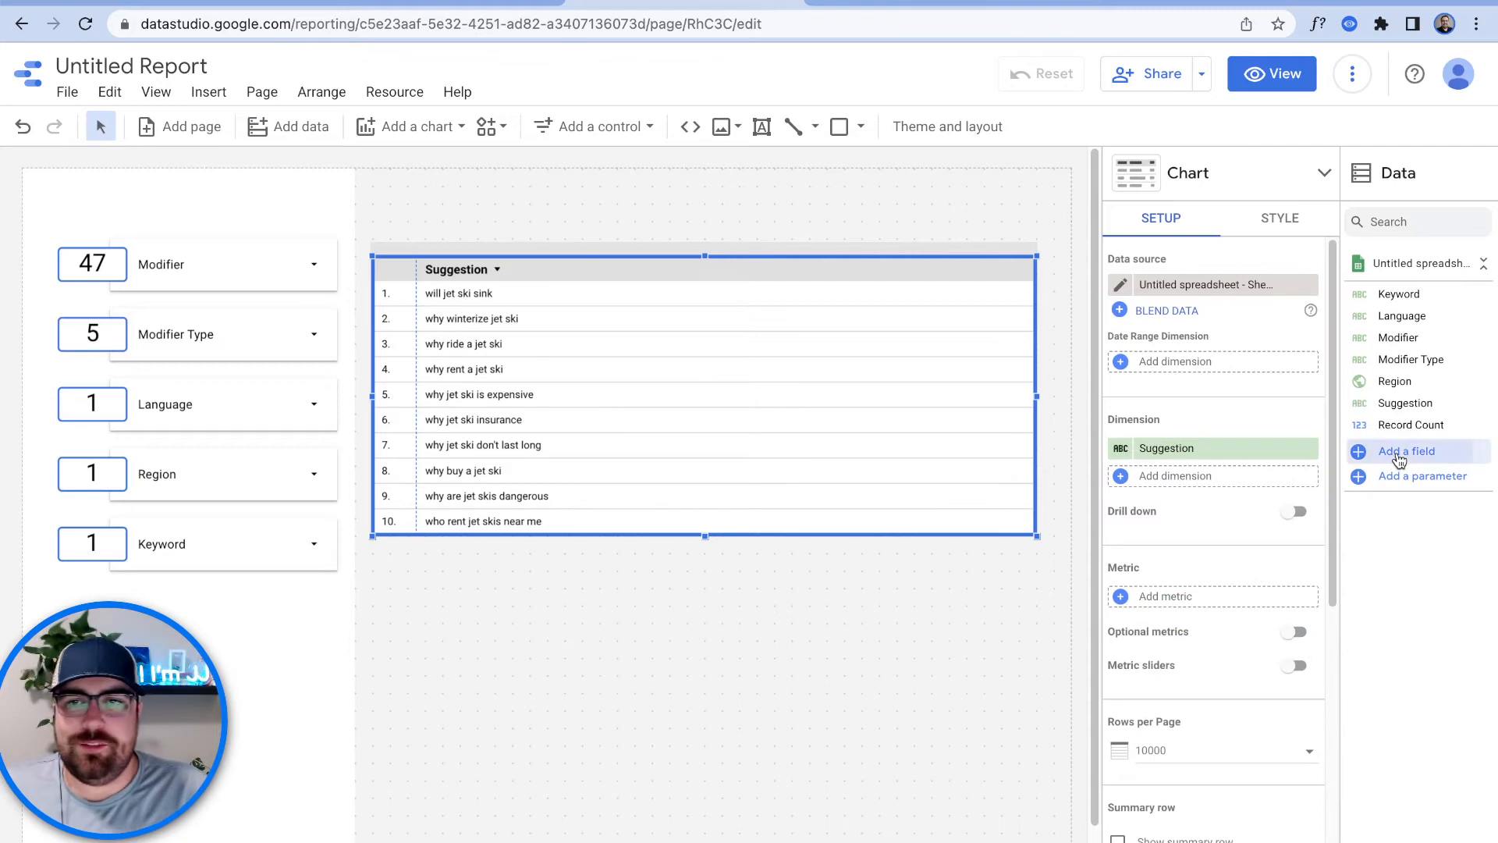
click(1371, 459)
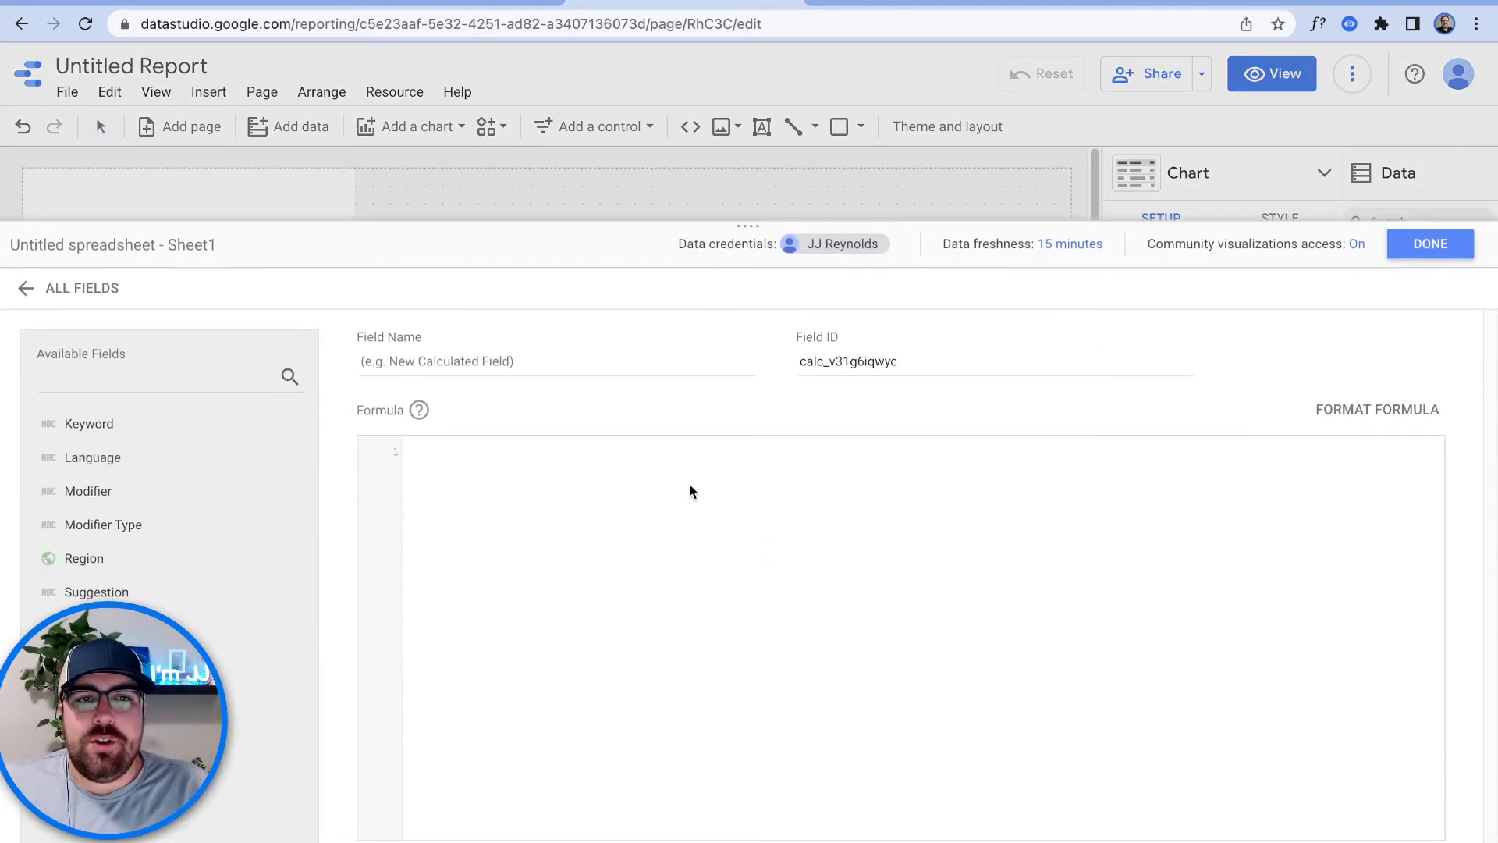
key(ctrl+v)
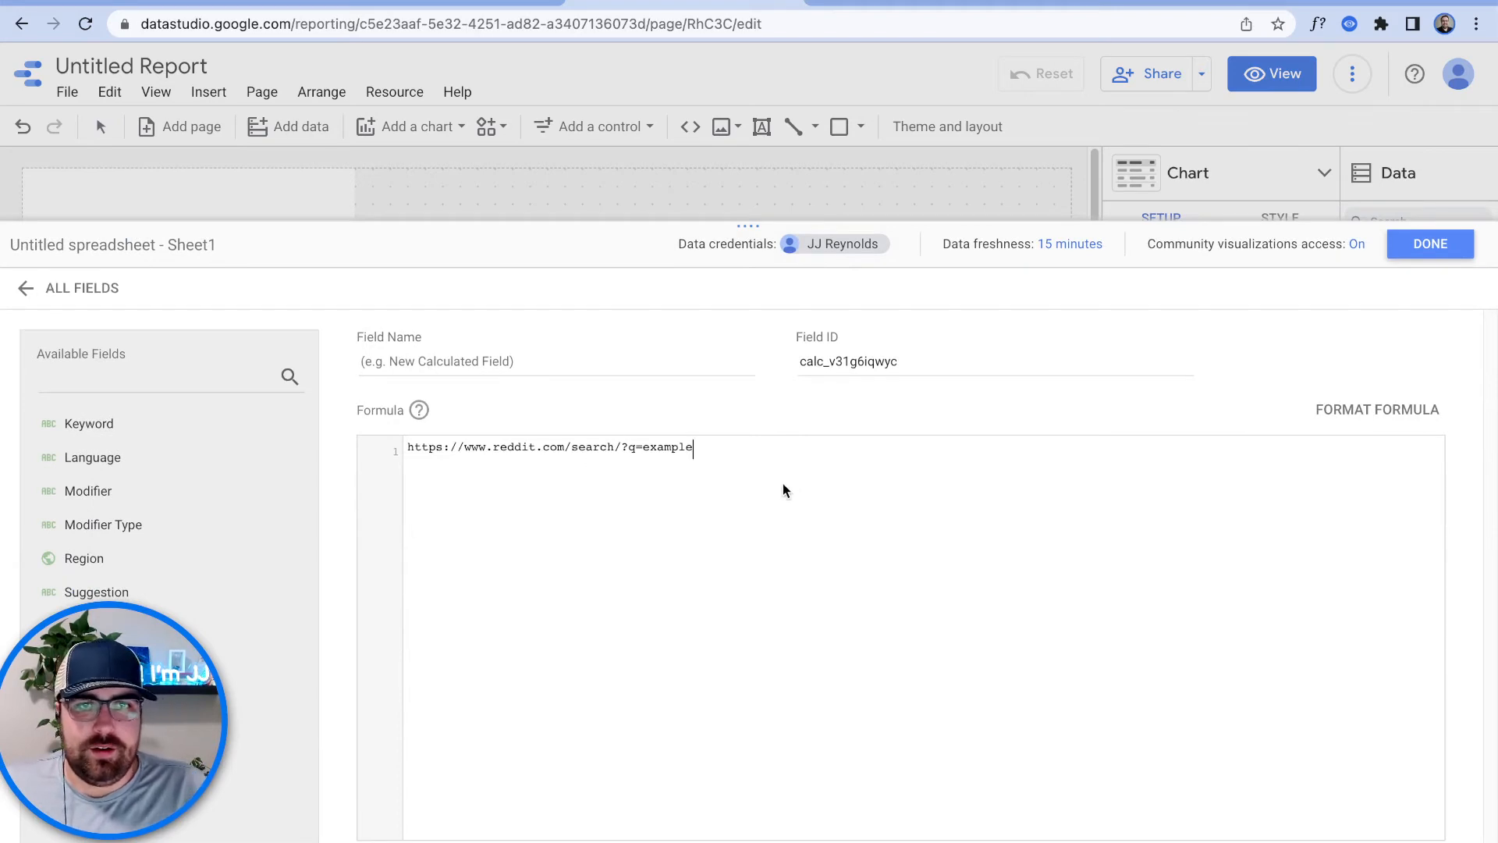
key(Left)
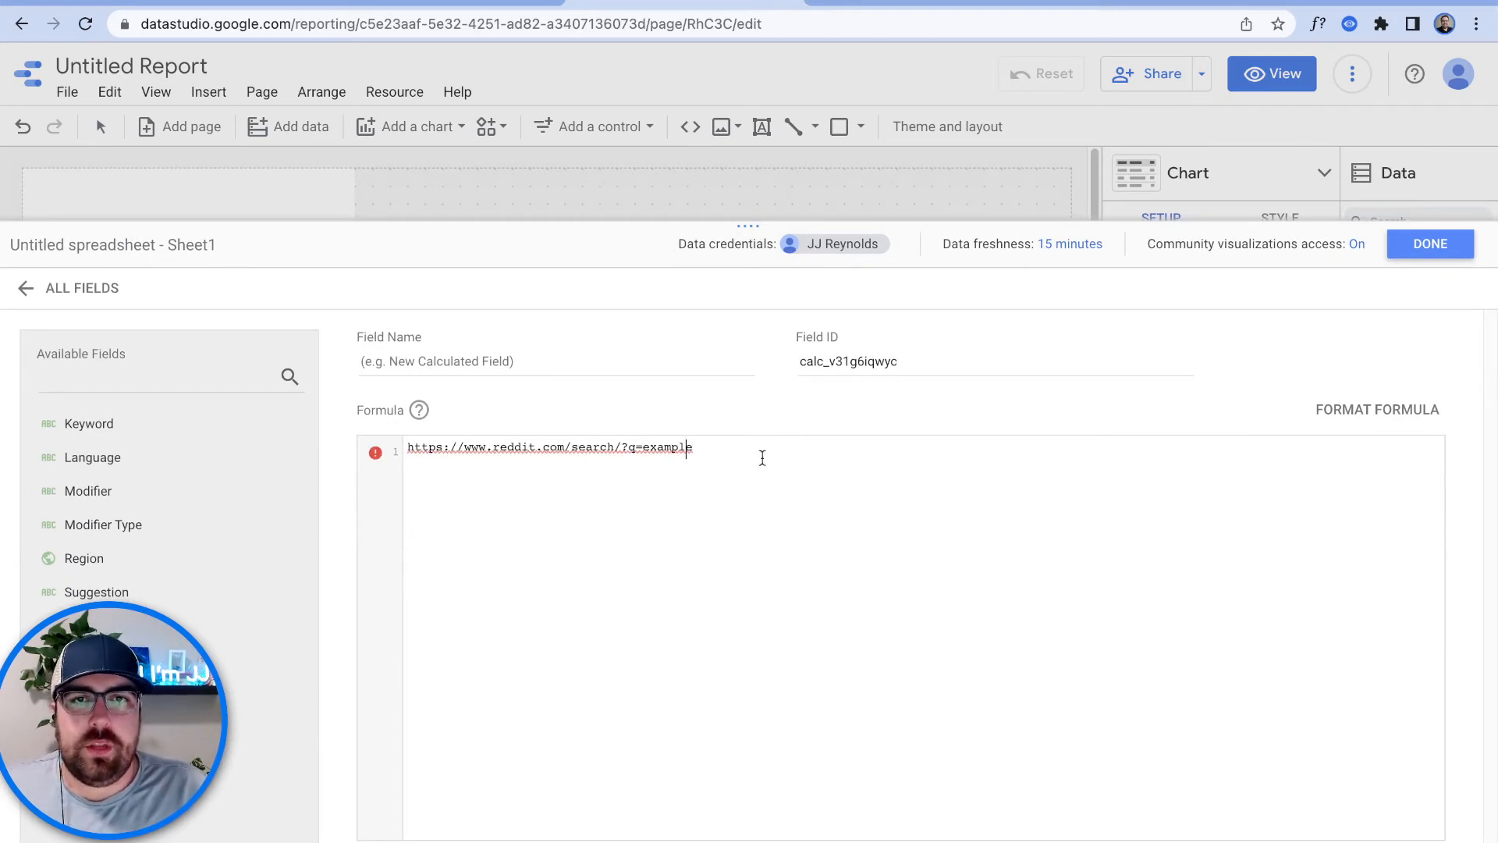
mouse_move(796, 225)
mouse_down()
mouse_move(800, 444)
mouse_move(781, 301)
mouse_move(789, 227)
mouse_up()
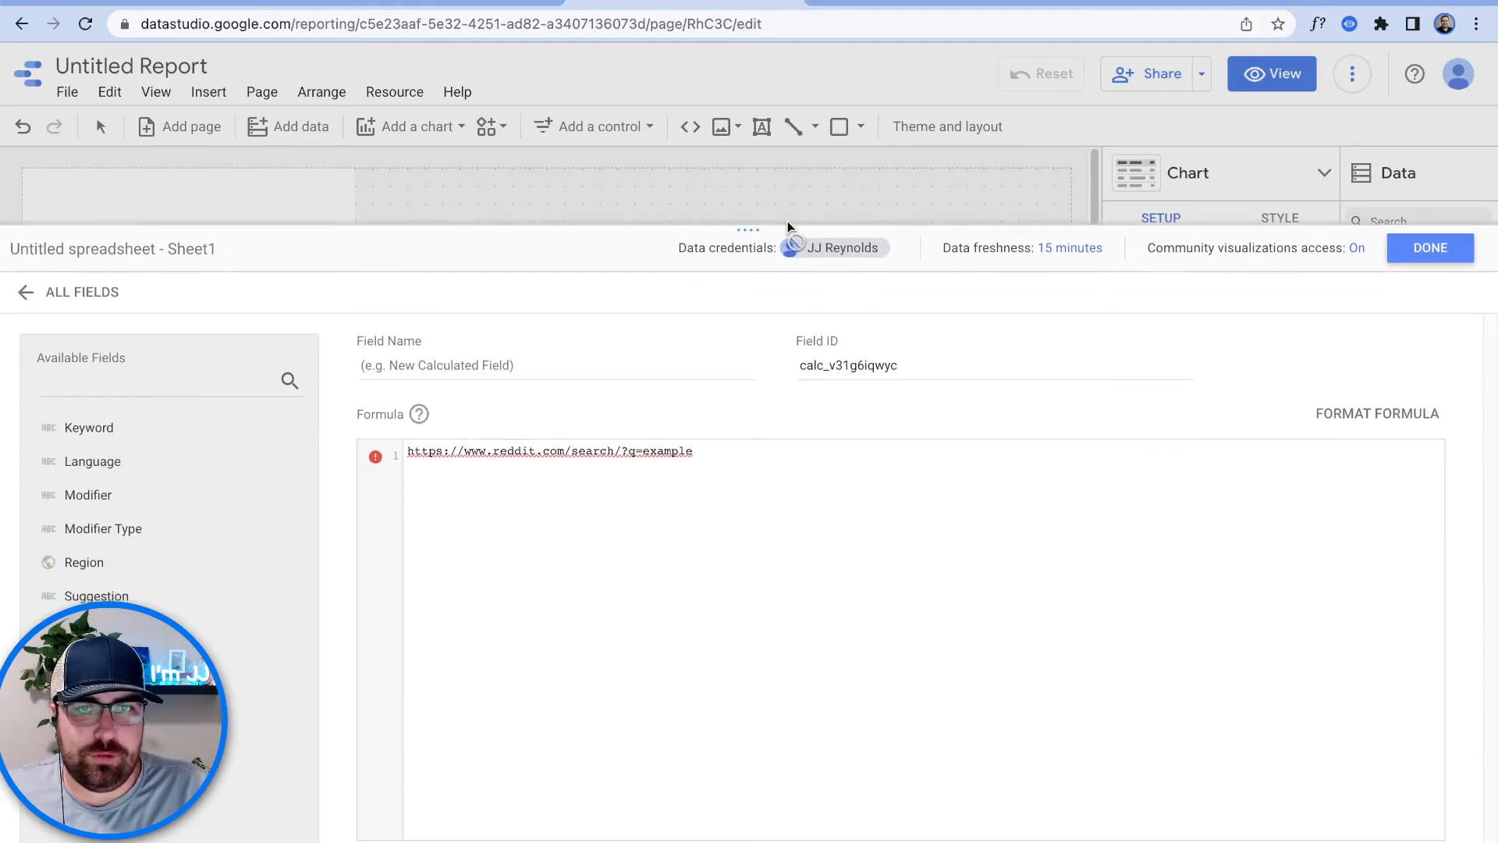
click(753, 458)
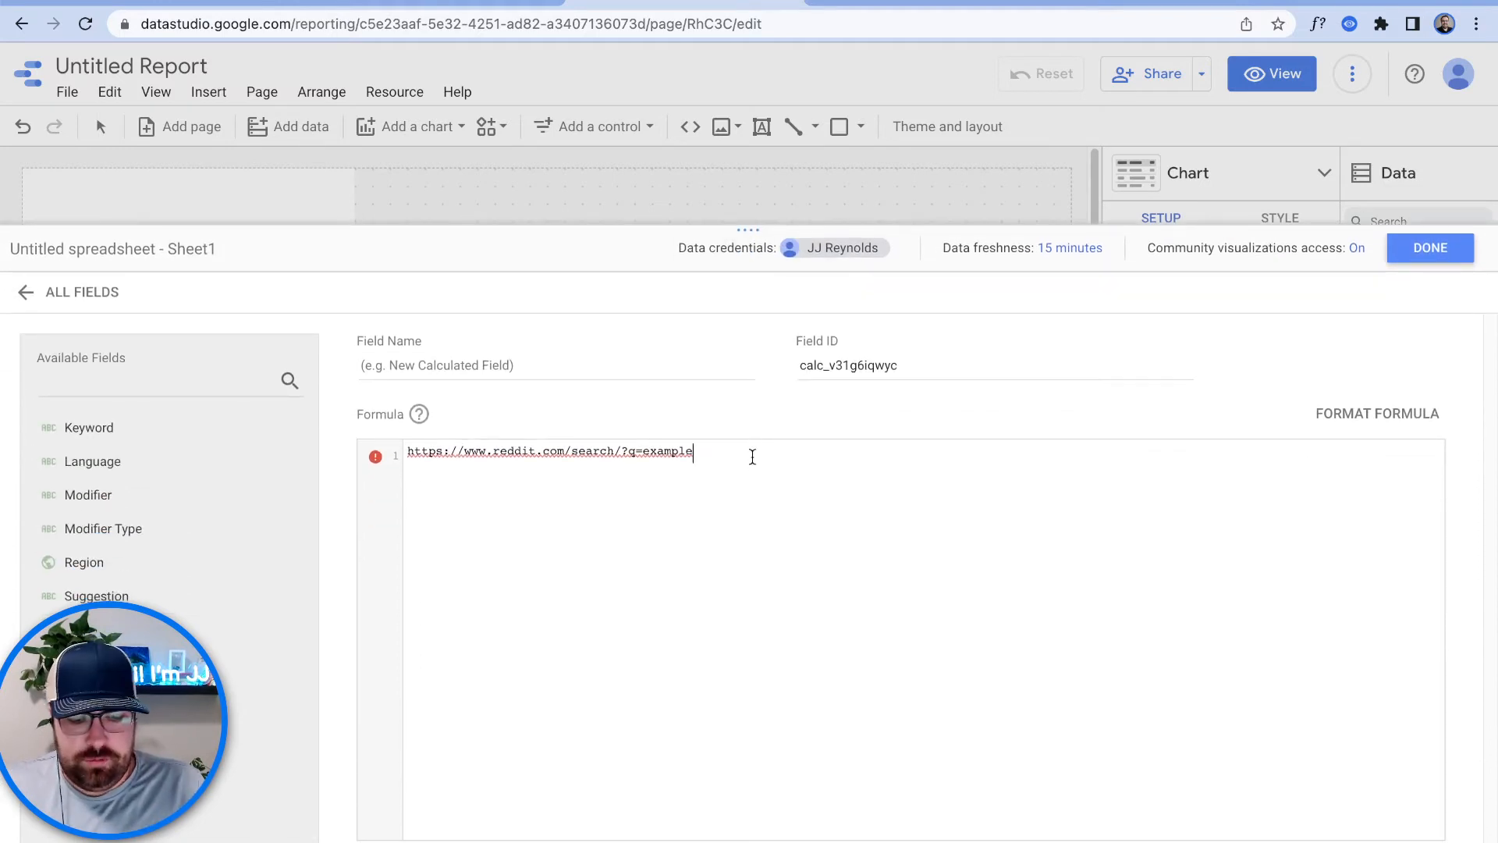
Step: Replace "example" at the end of the URL in the formula with the Suggestion field
key(BackSpace)
key(BackSpace)
key(BackSpace)
key(BackSpace)
key(BackSpace)
key(BackSpace)
key(BackSpace)
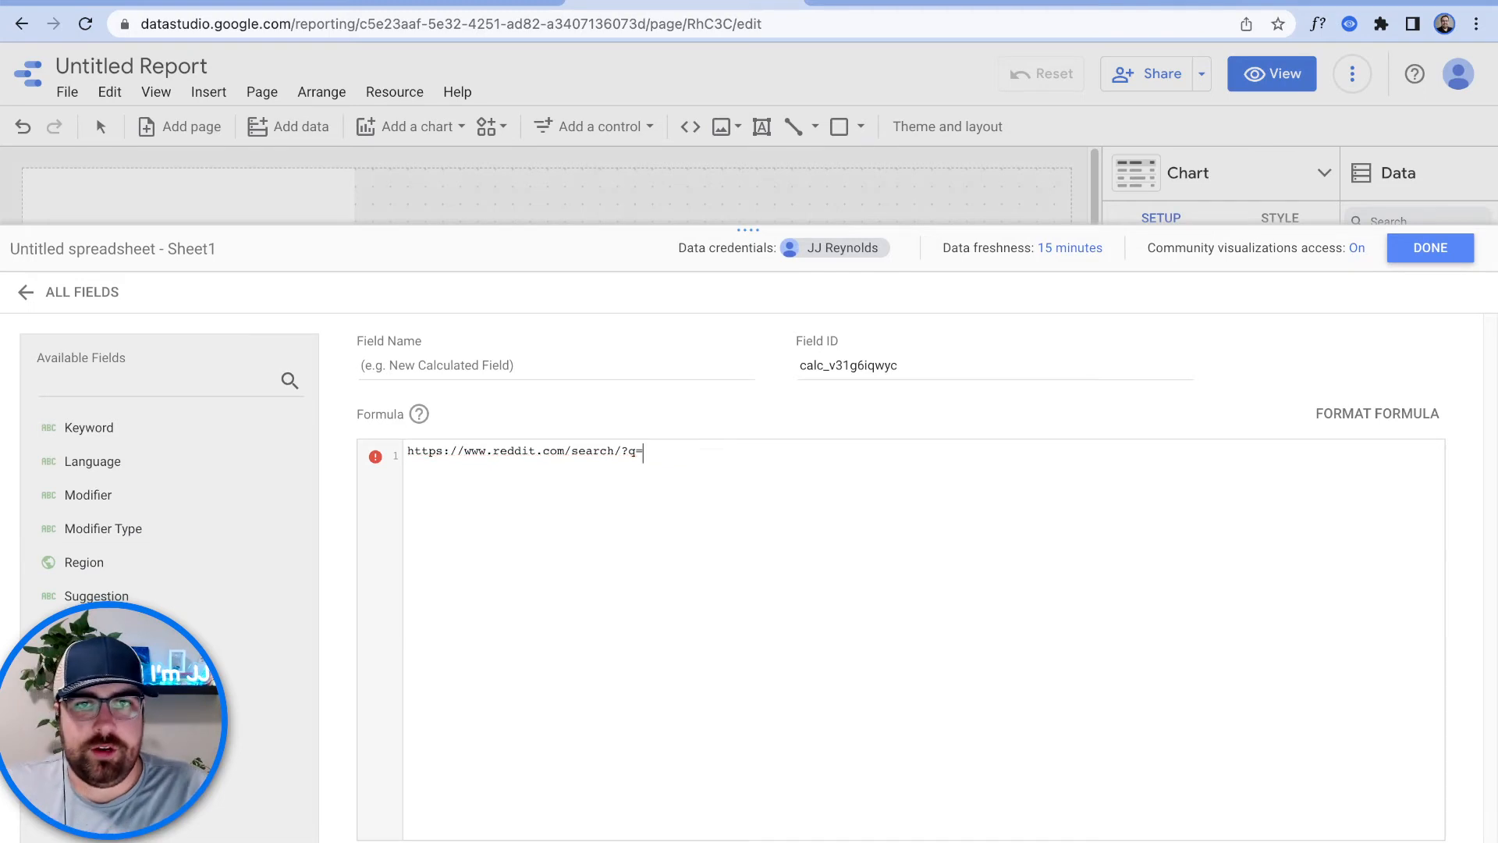
text(sugg)
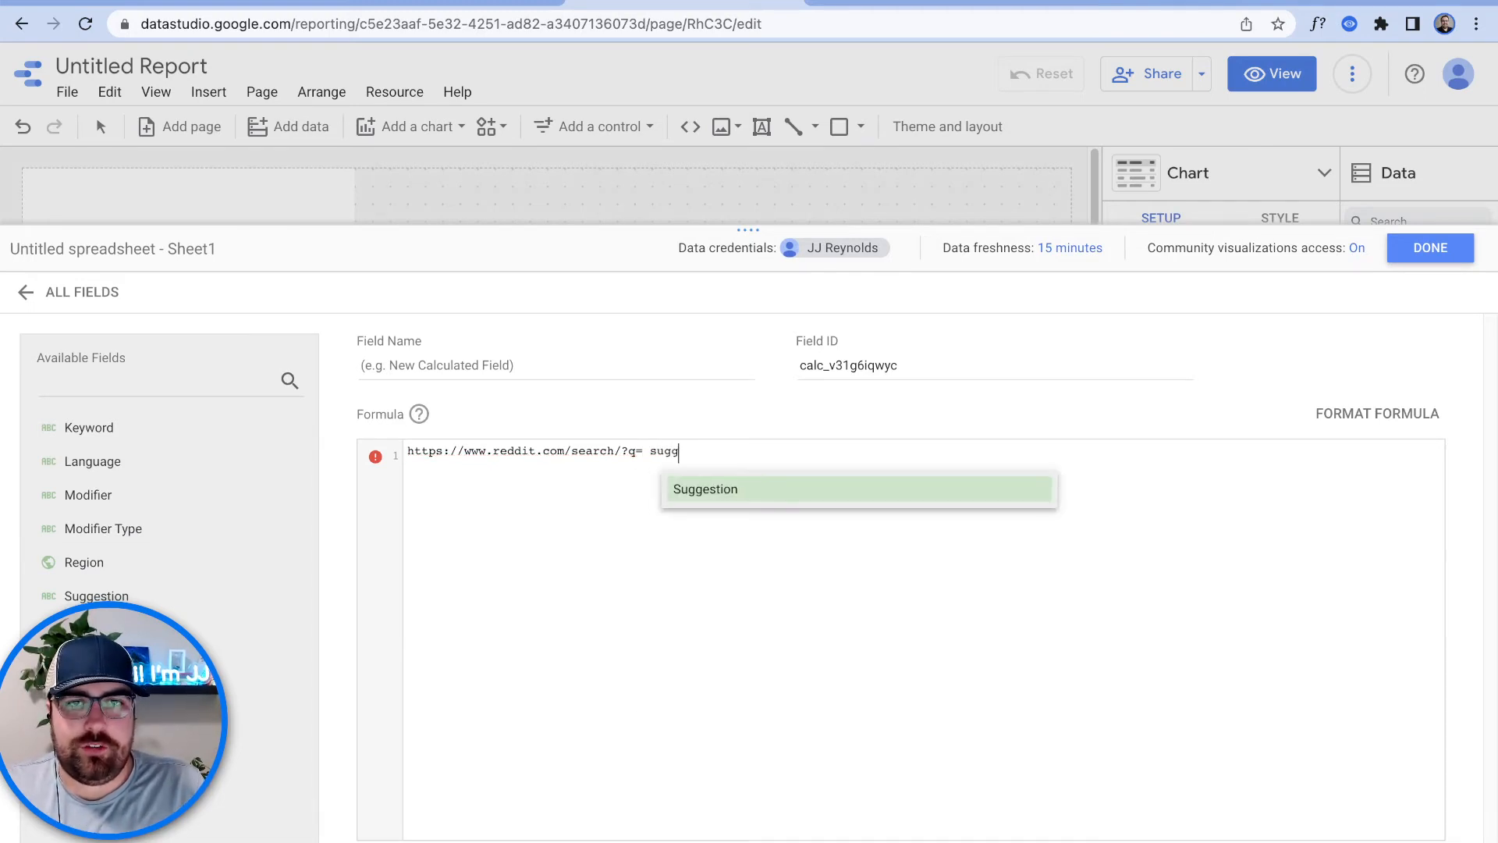
key(Return)
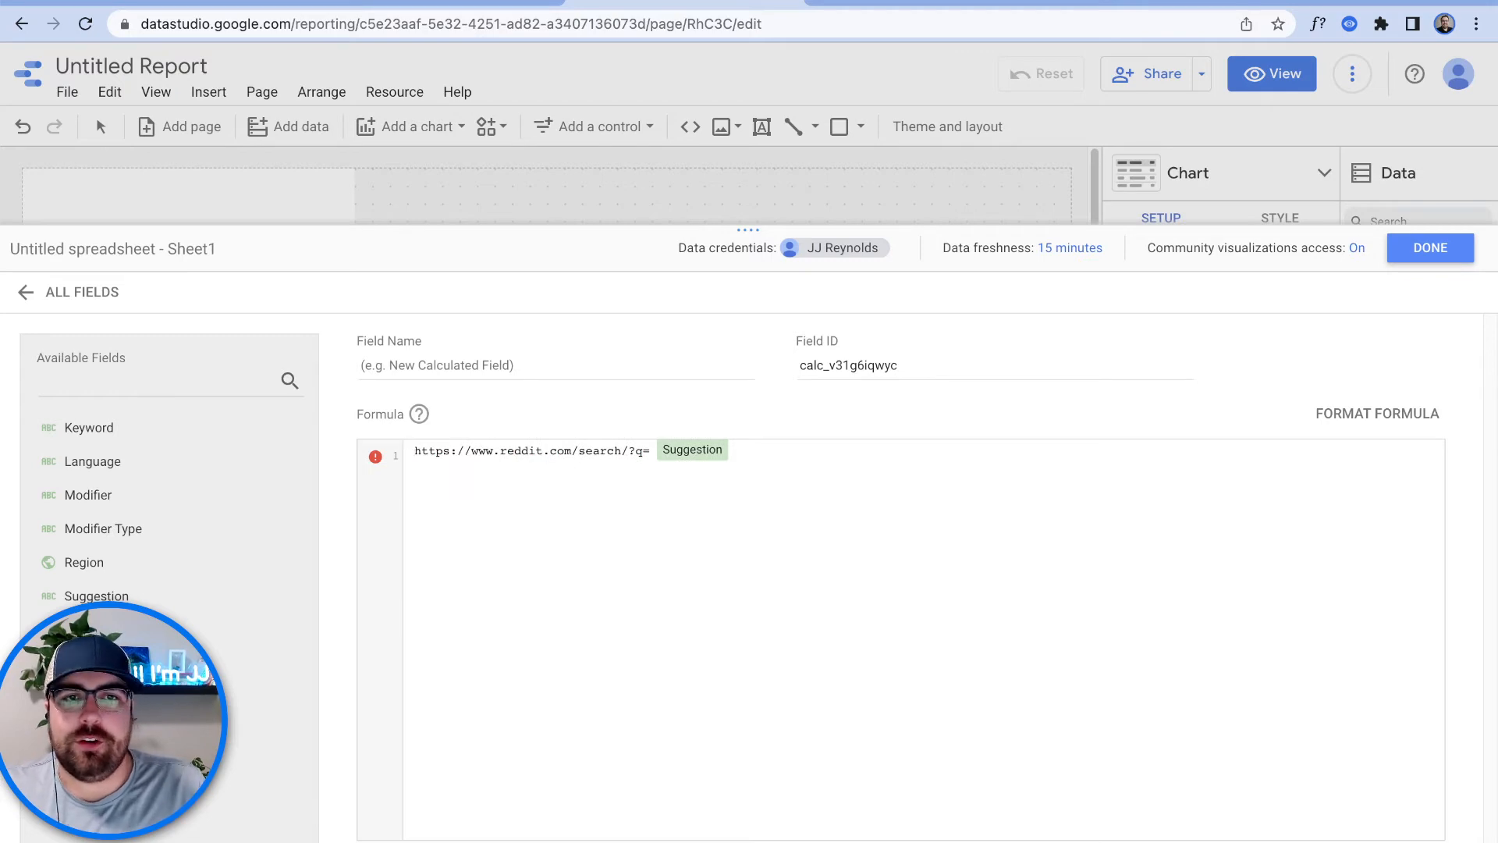
Step: Insert an opening CONCAT( and a quotation mark directly before the Reddit URL in the formula
text(conc)
key(Return)
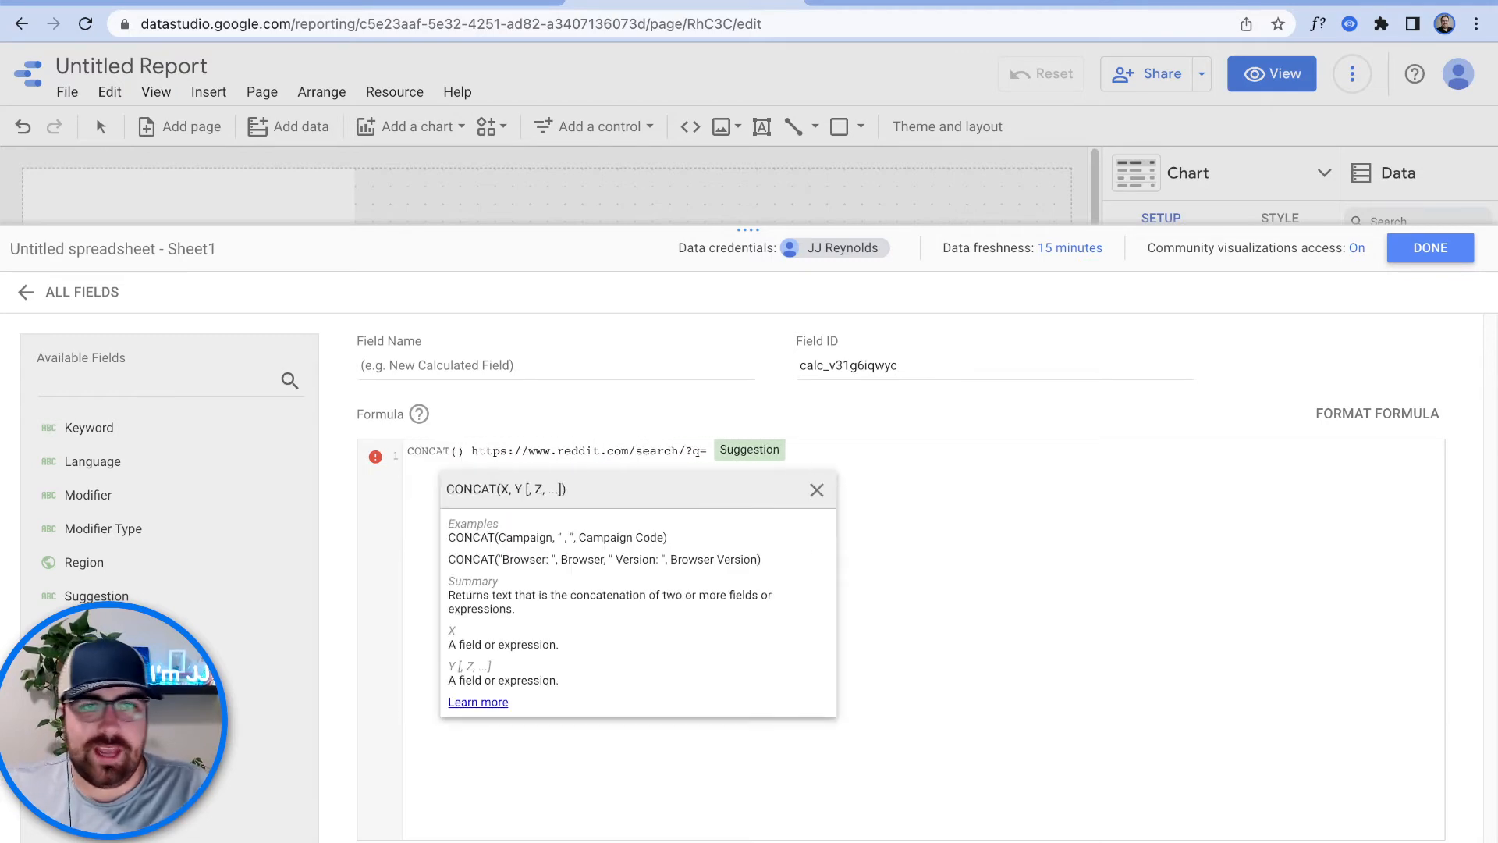
key(Right)
key(BackSpace)
key(BackSpace)
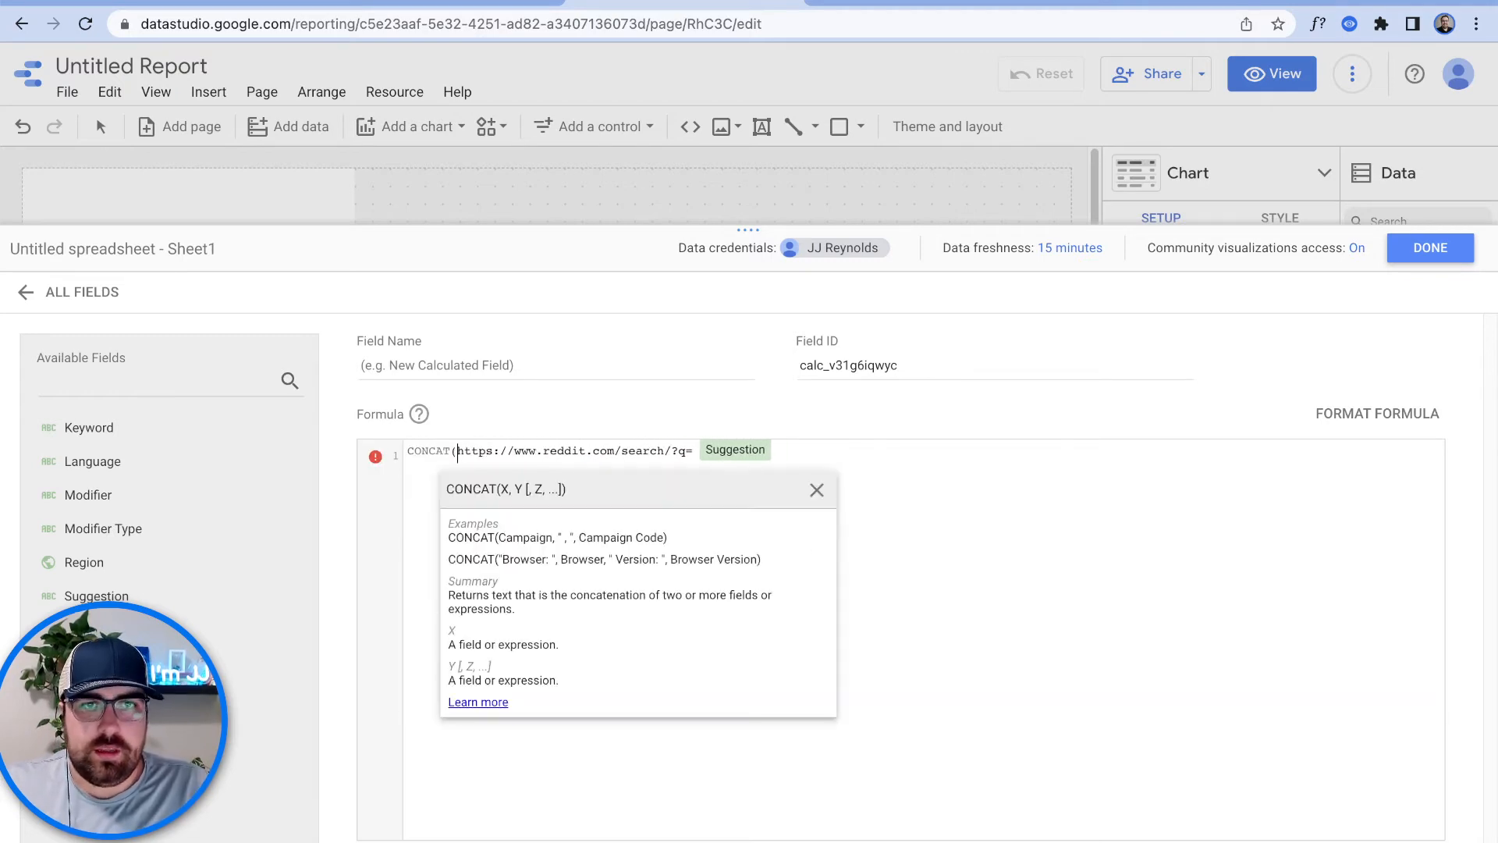
text(")
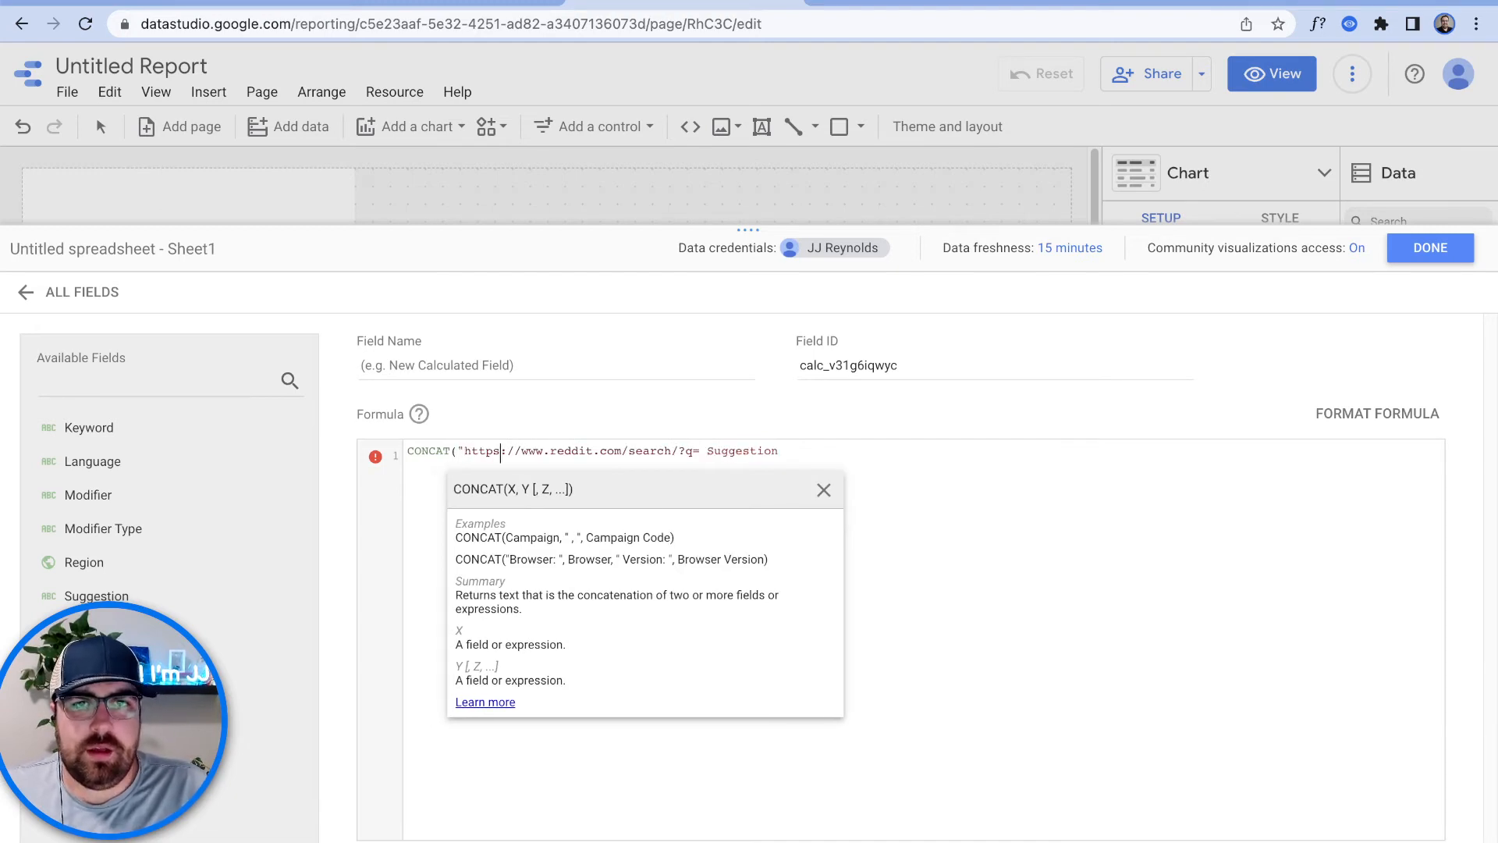
Step: Close the quoted URL after "?q=" and separate it from the Suggestion field with a comma
key(Right)
key(Right)
key(Right)
key(Right)
key(Right)
key(Right)
key(Right)
key(Right)
key(Right)
key(Right)
key(Right)
key(Right)
key(Right)
key(Right)
key(Right)
key(Right)
key(Right)
key(Right)
key(Right)
key(Right)
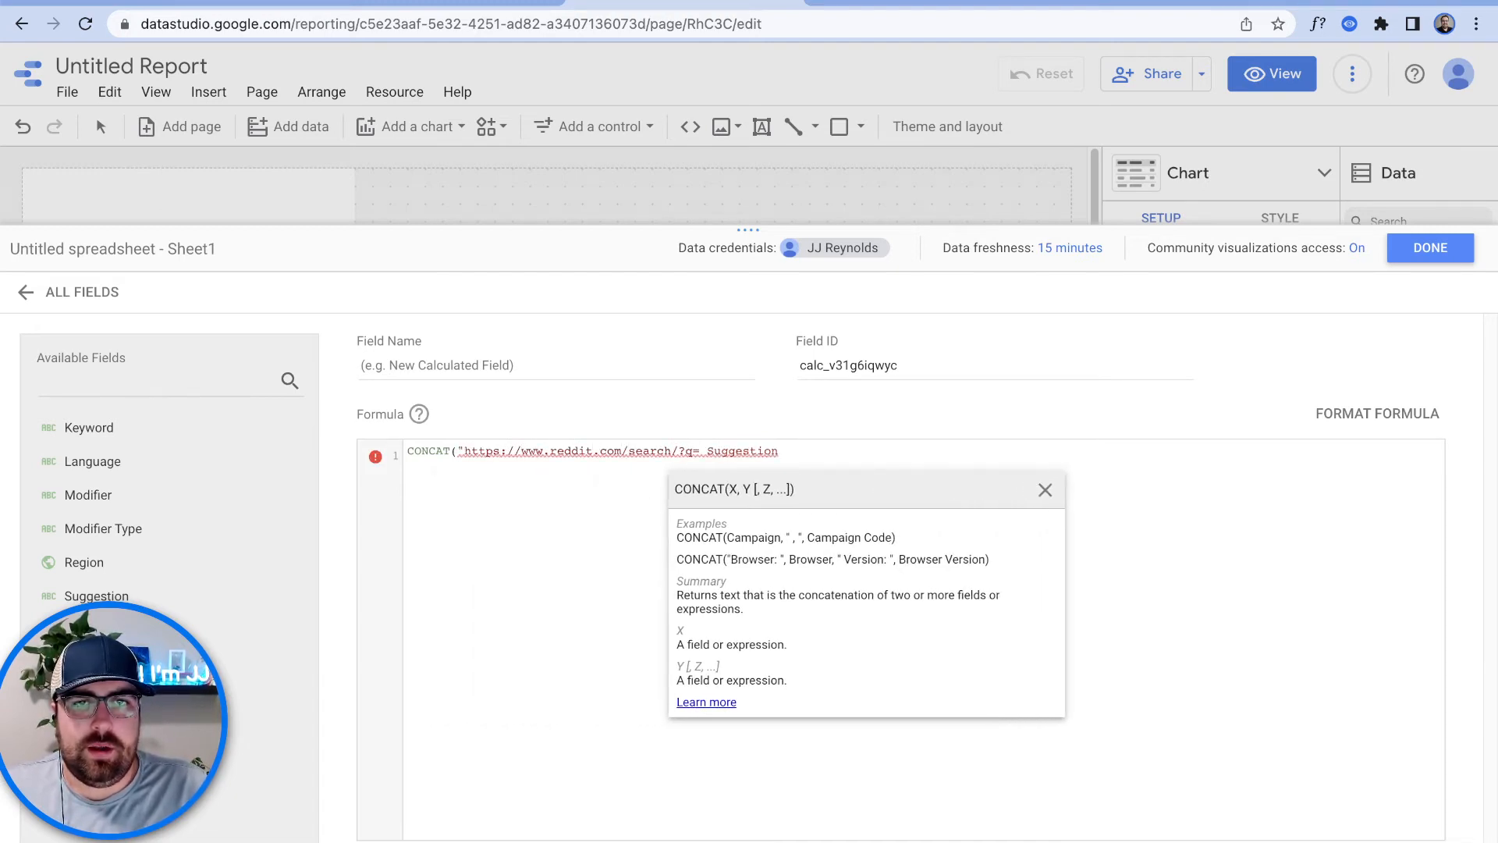
key(Right)
key(Right)
text(",")
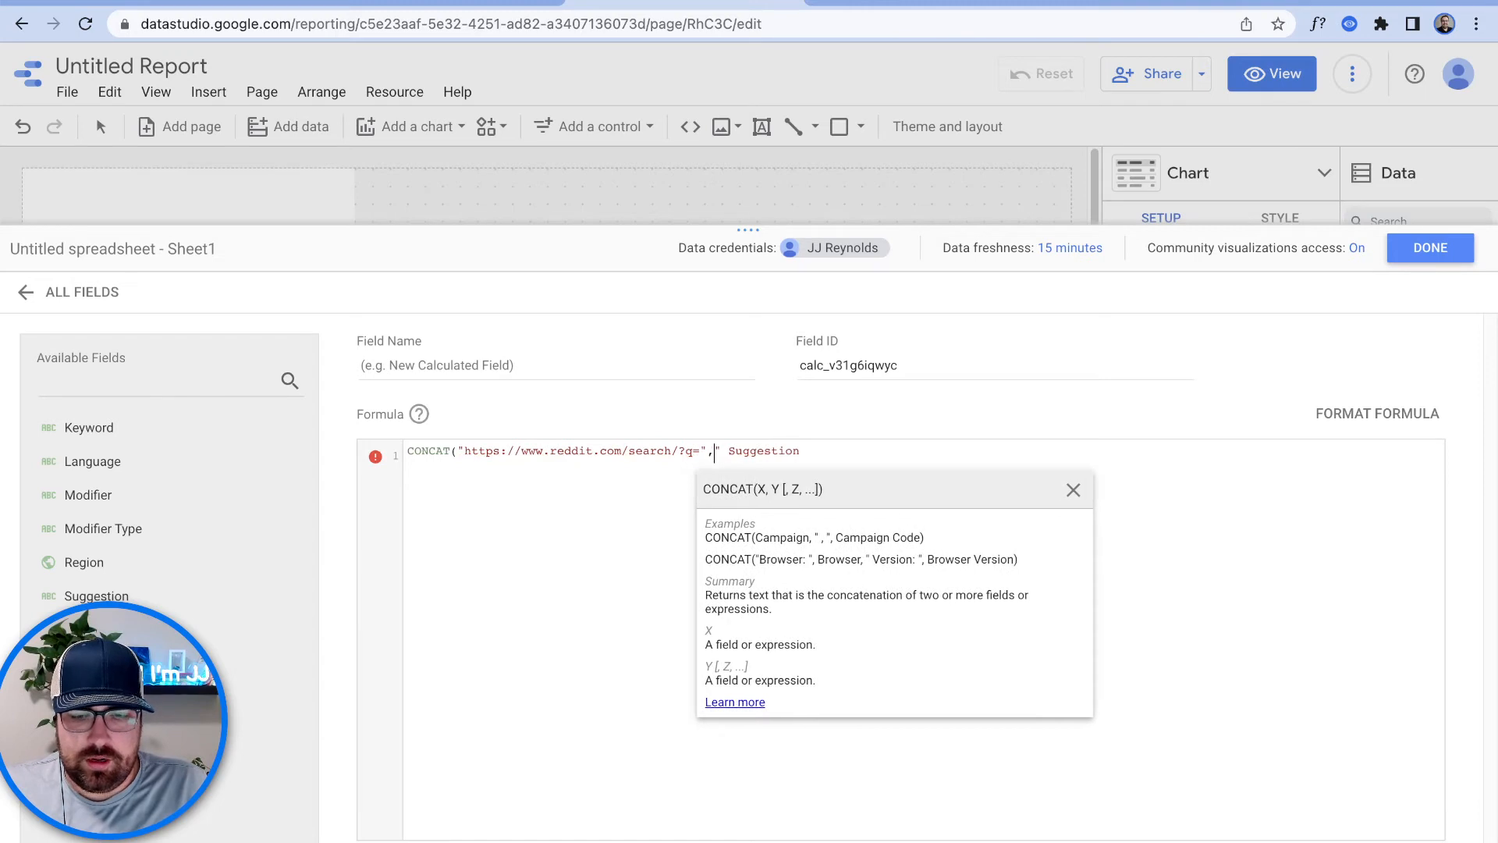
Step: Remove the extra quotation mark before Suggestion and close the CONCAT function with a parenthesis
key(Right)
key(Right)
key(Right)
key(Right)
key(Right)
key(Right)
key(Right)
key(Right)
key(Right)
key(Right)
key(Right)
key(Left)
key(Left)
key(Left)
key(Left)
key(Left)
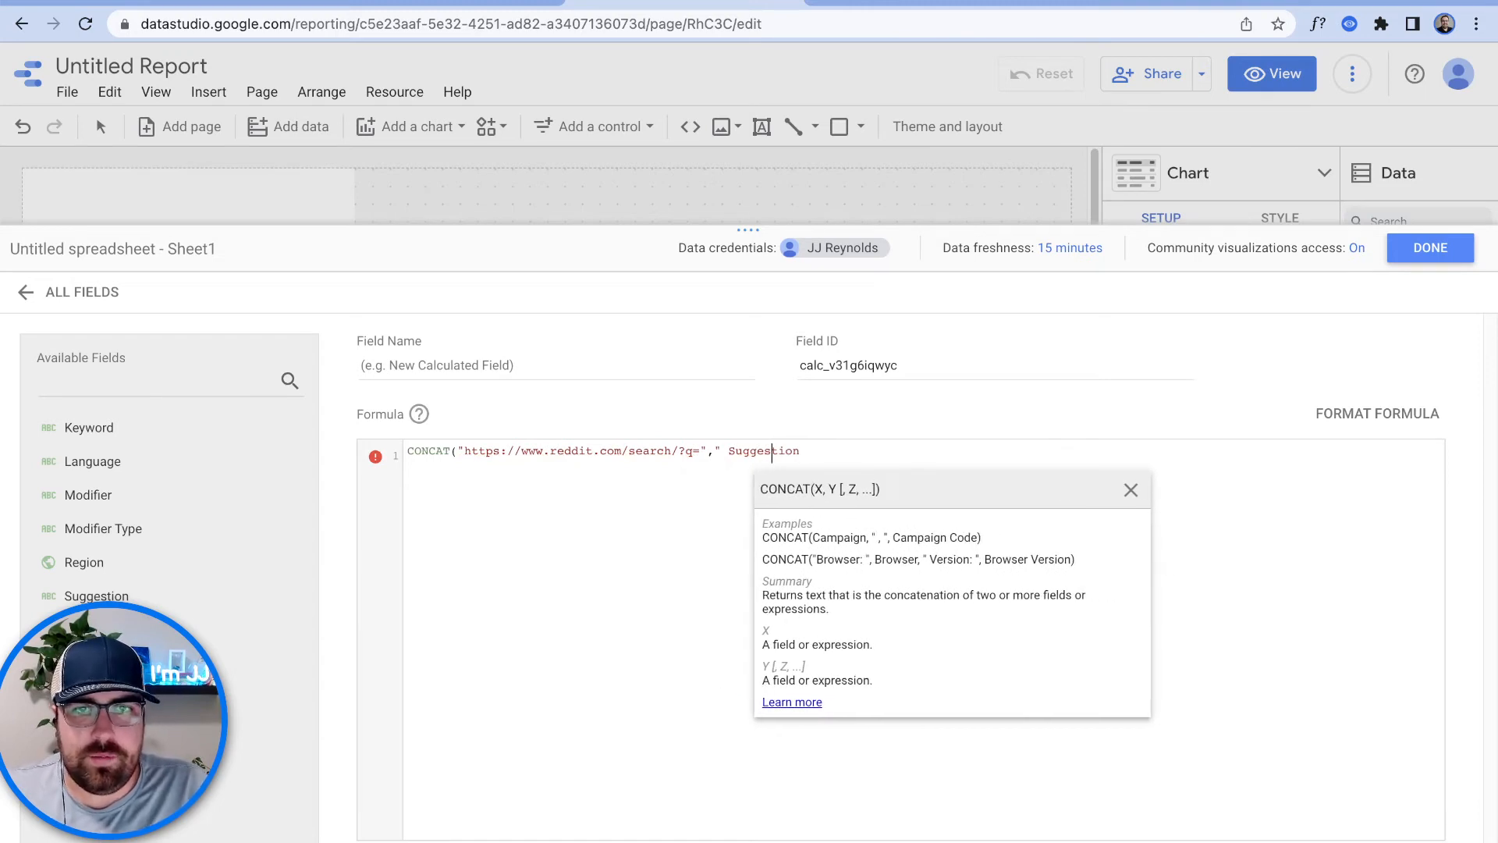
key(Left)
key(Left)
key(Left)
key(Left)
key(Left)
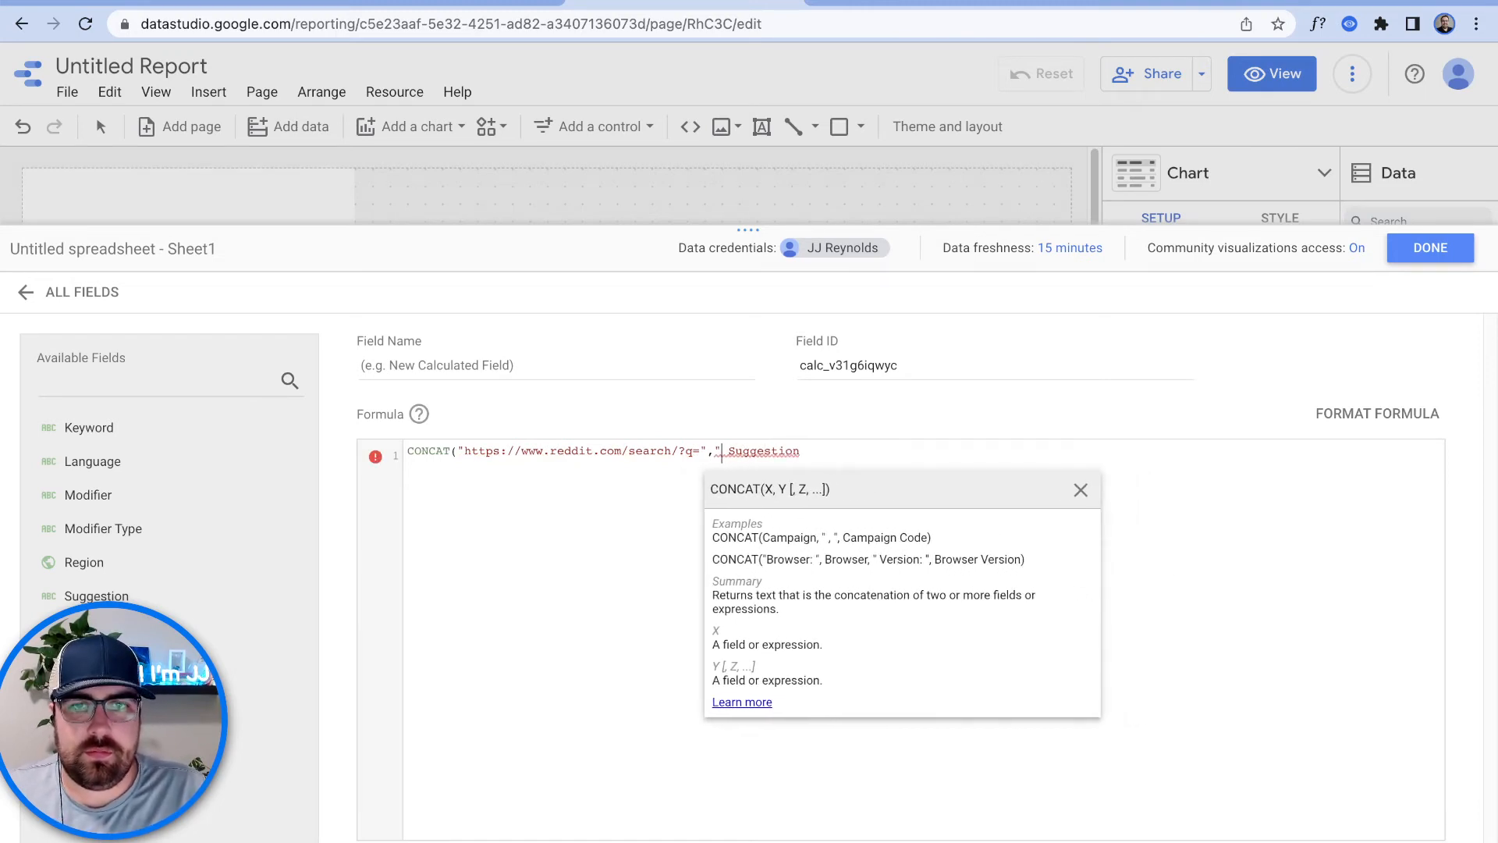
key(BackSpace)
text())
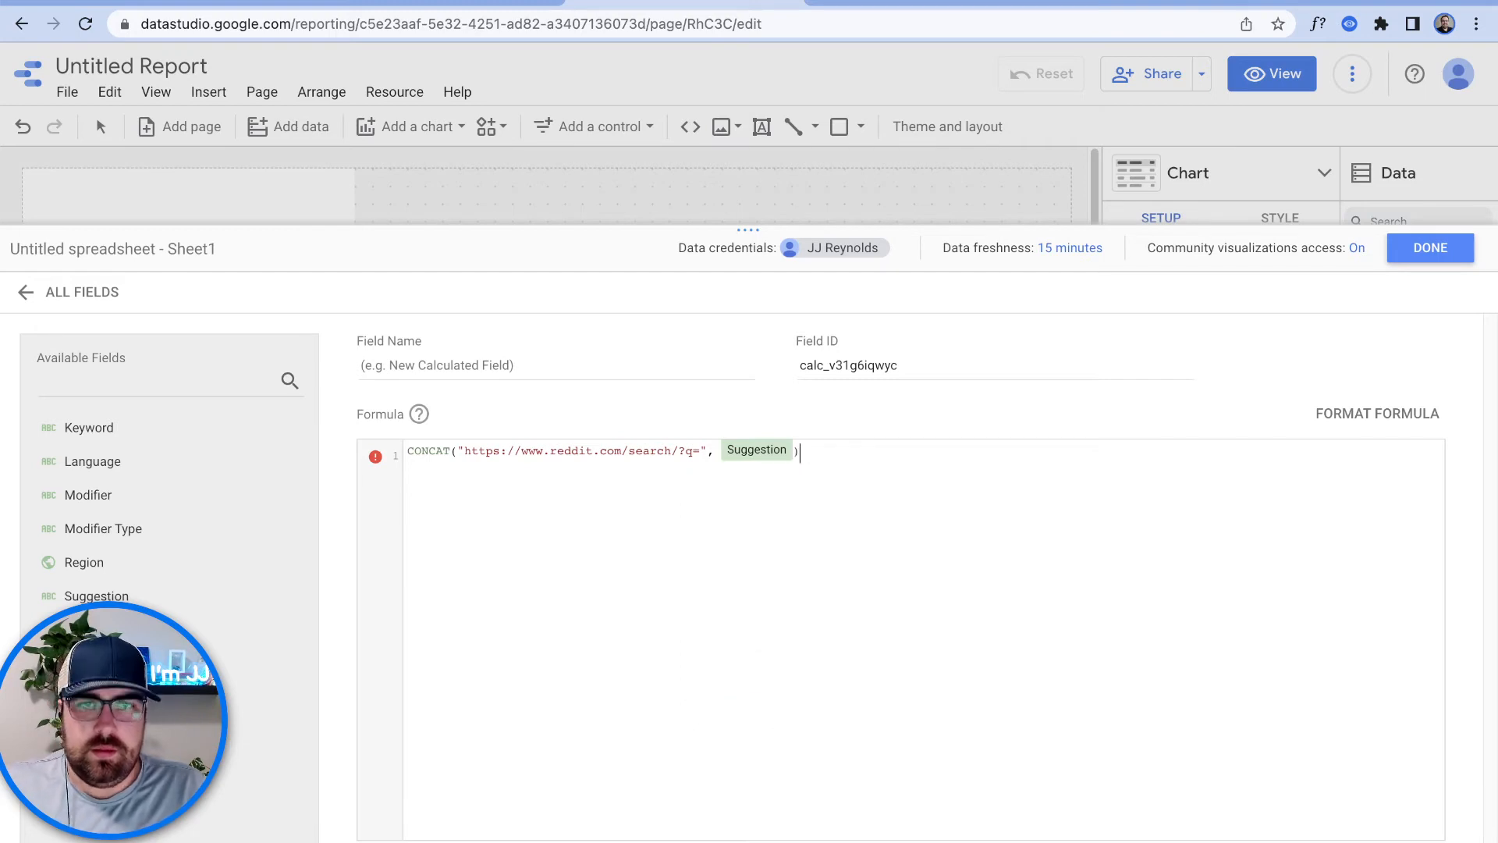
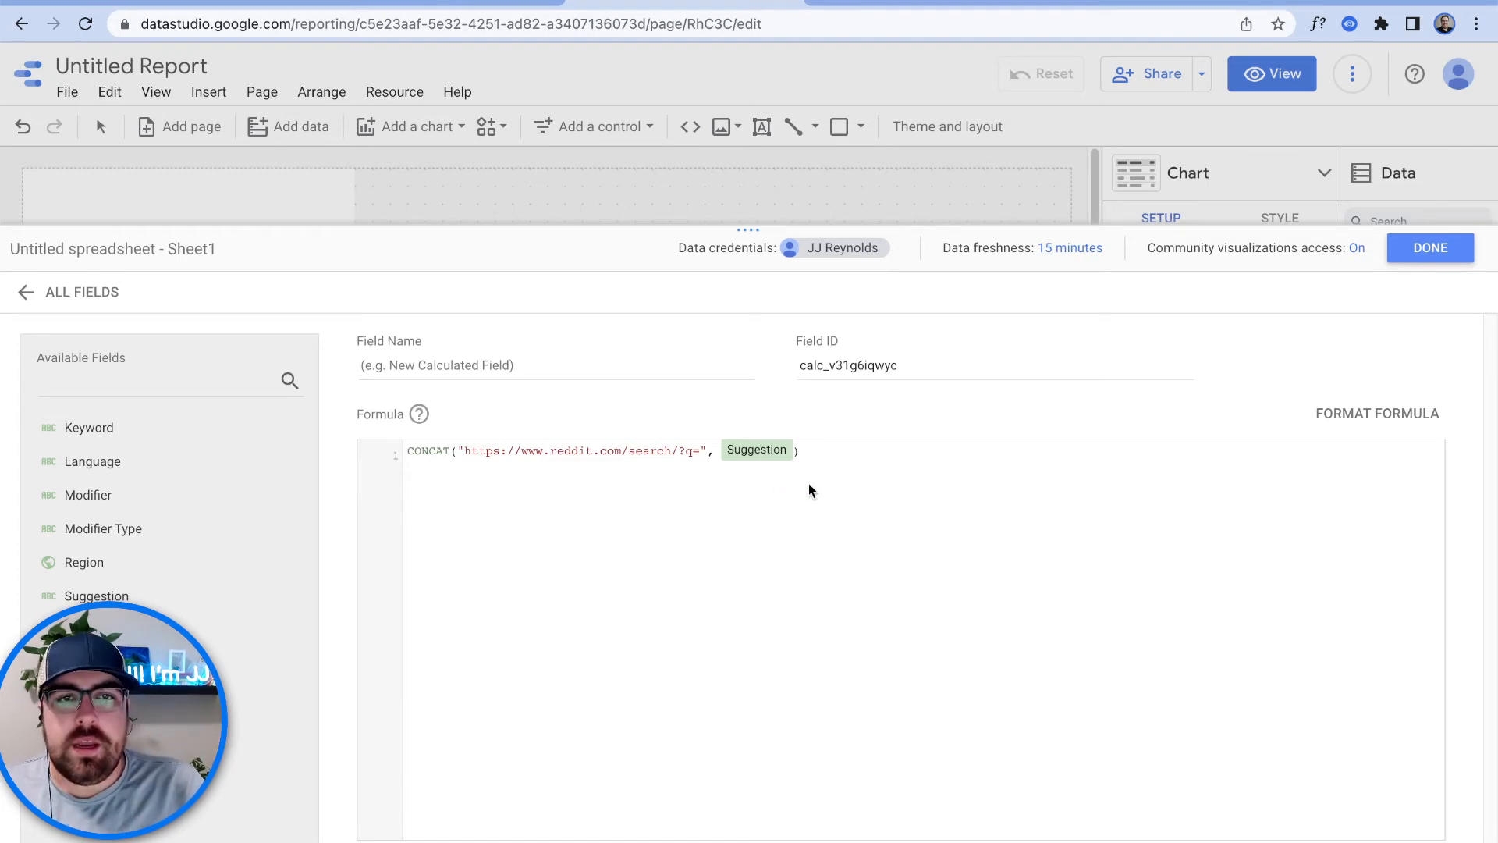
Step: Wrap the CONCAT expression in a HYPERLINK function with the link label "View on Reddit"
key(Home)
text(h)
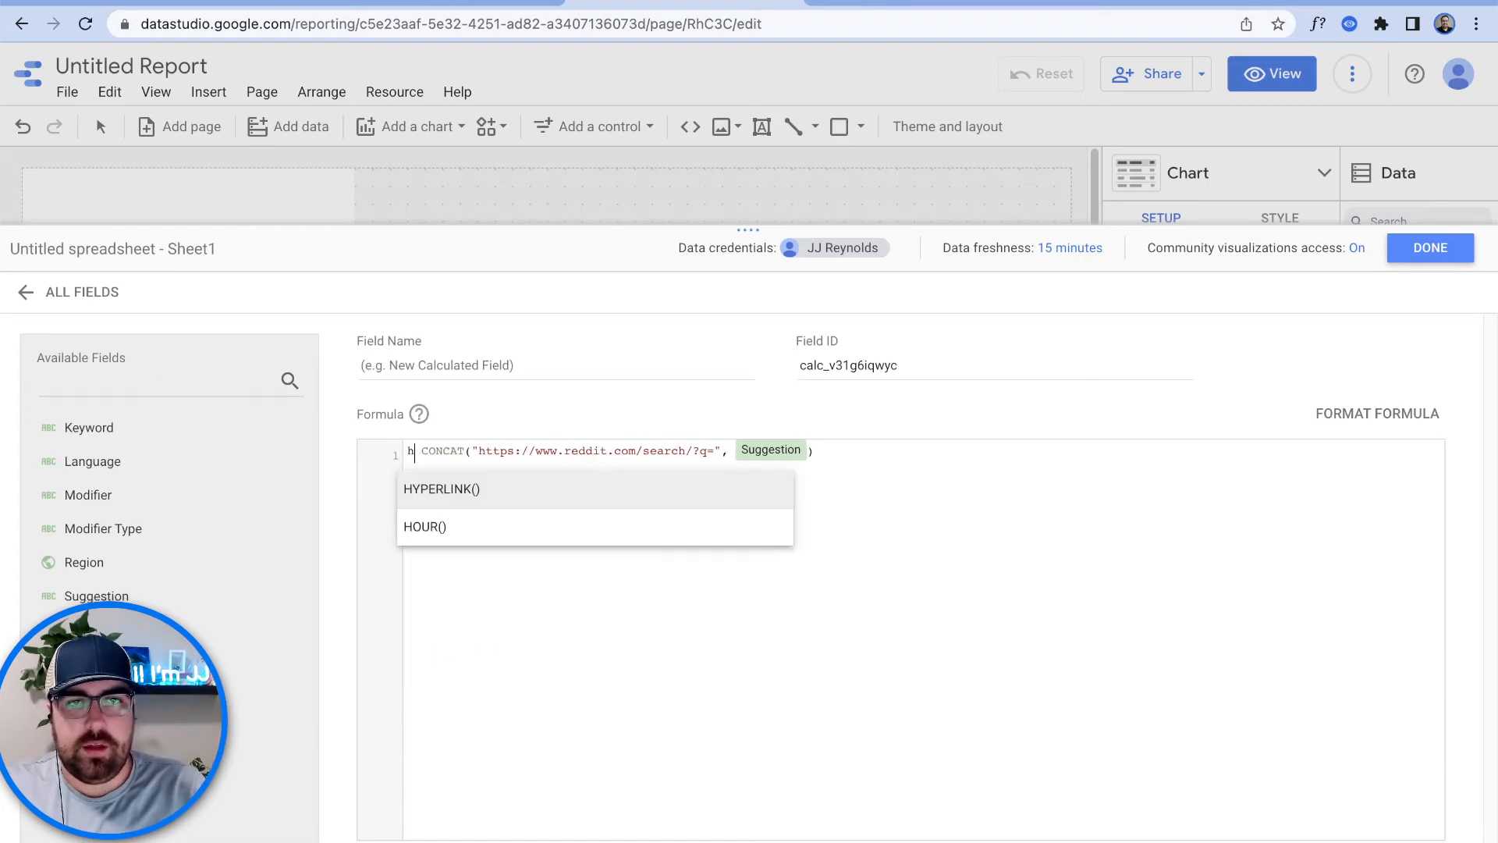
text(yp)
key(Return)
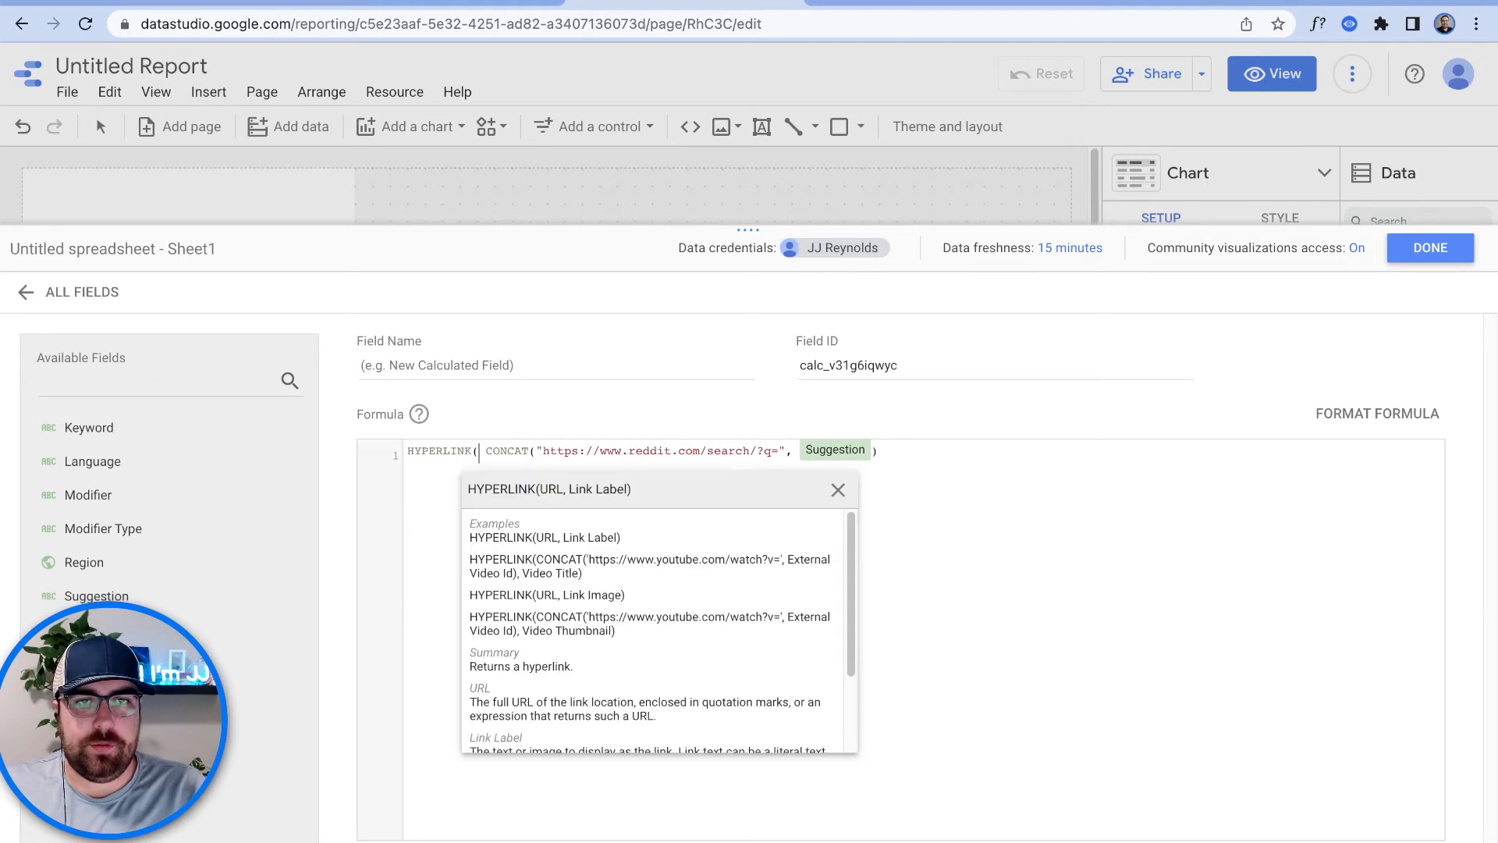
key(End)
text(,)
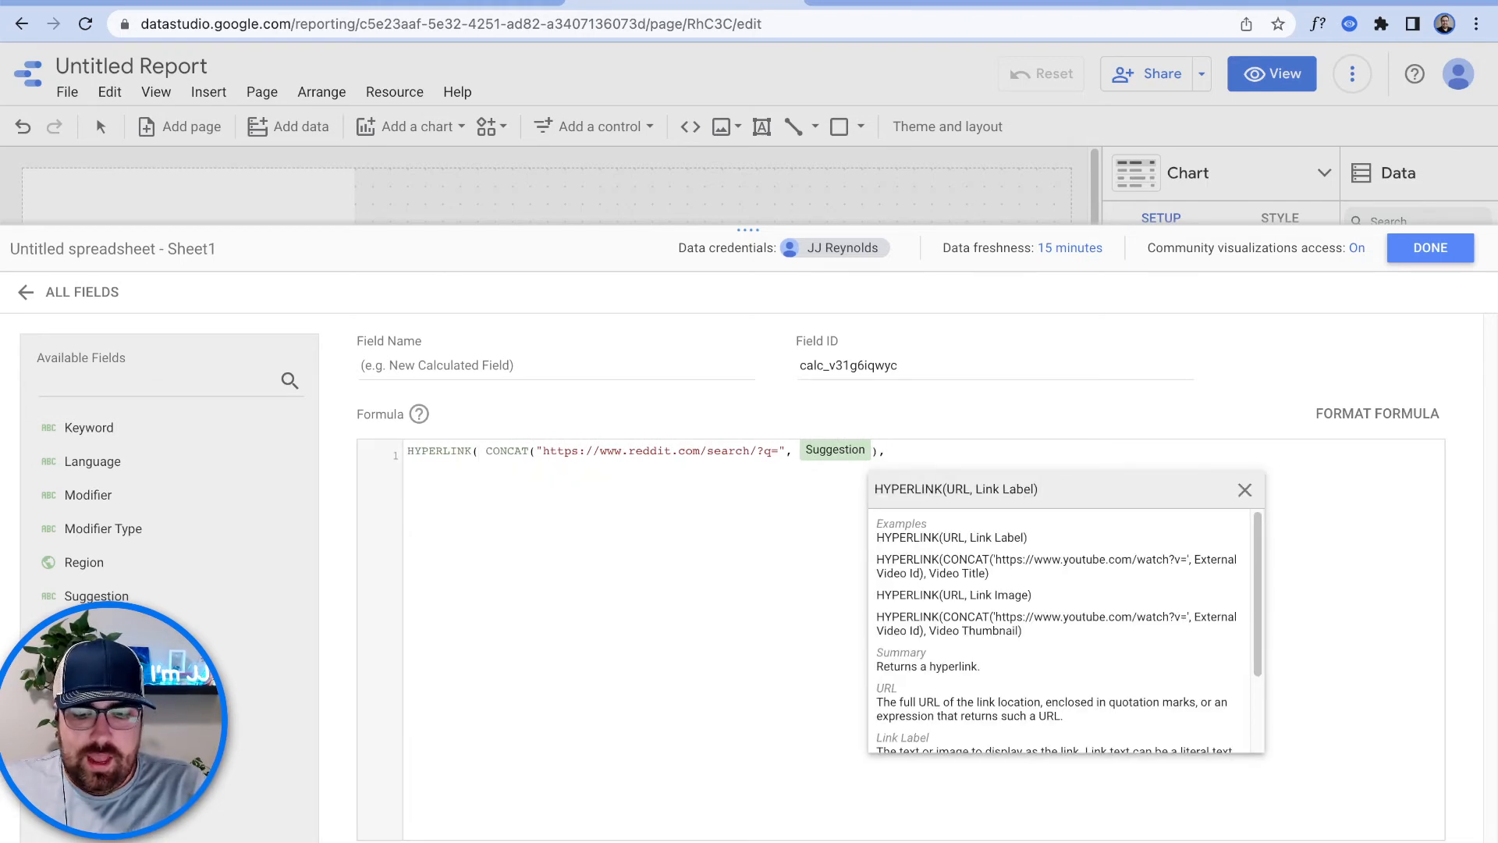
text("")
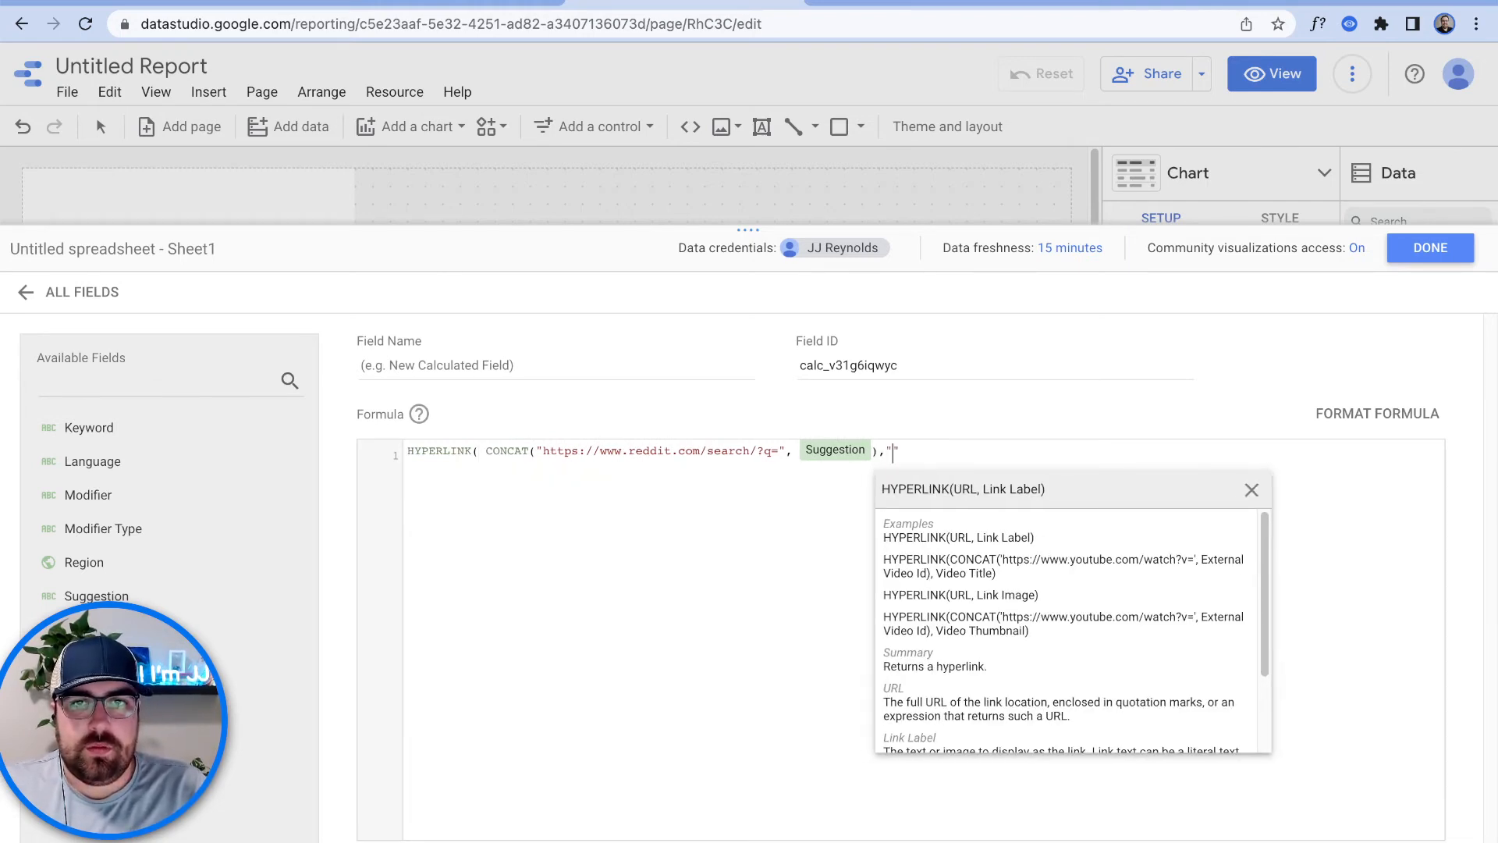
text(View on Re)
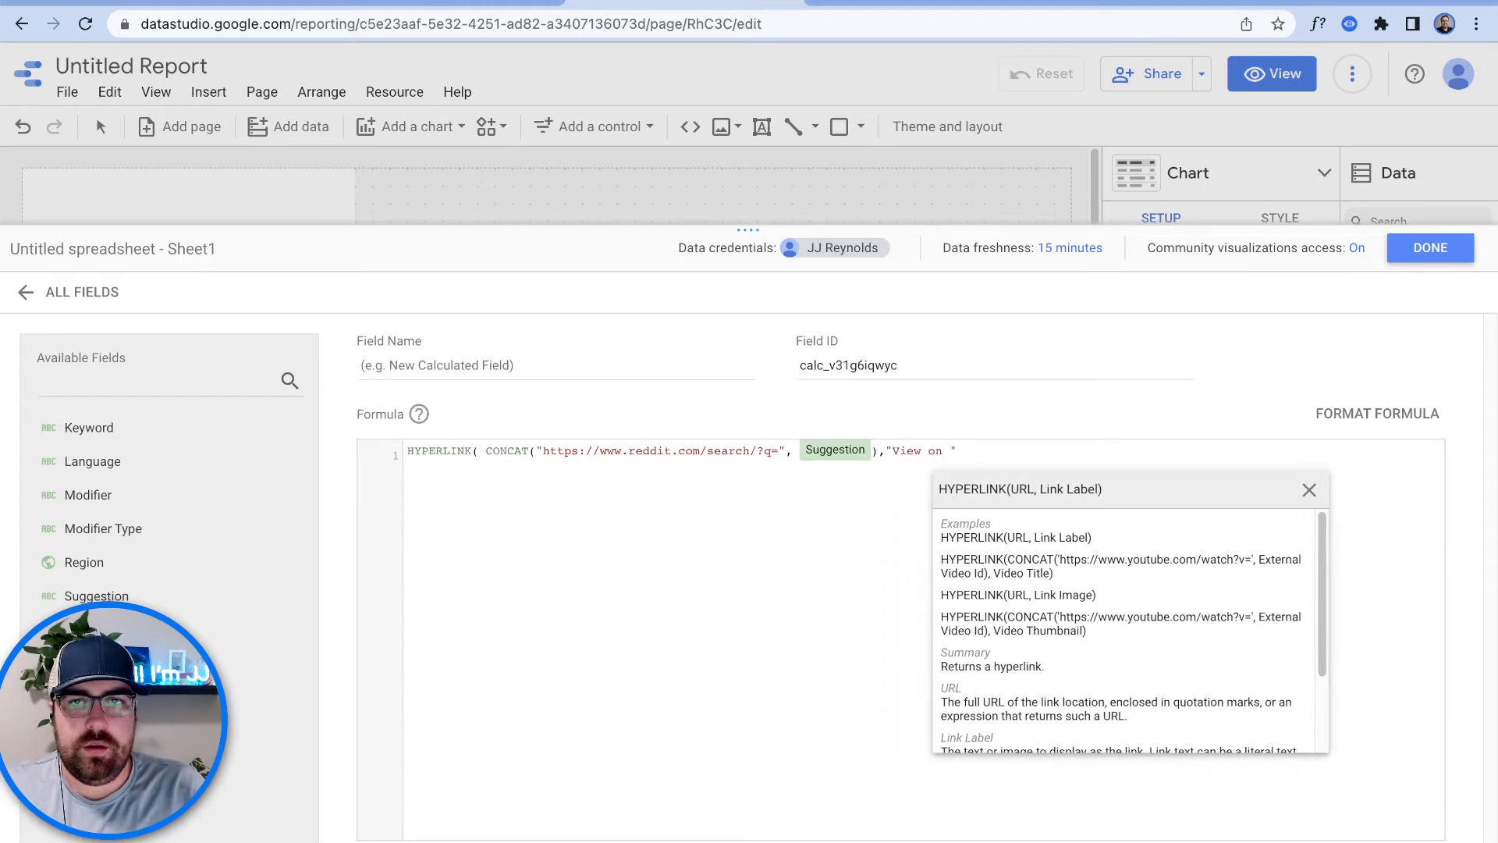
text(ddit)
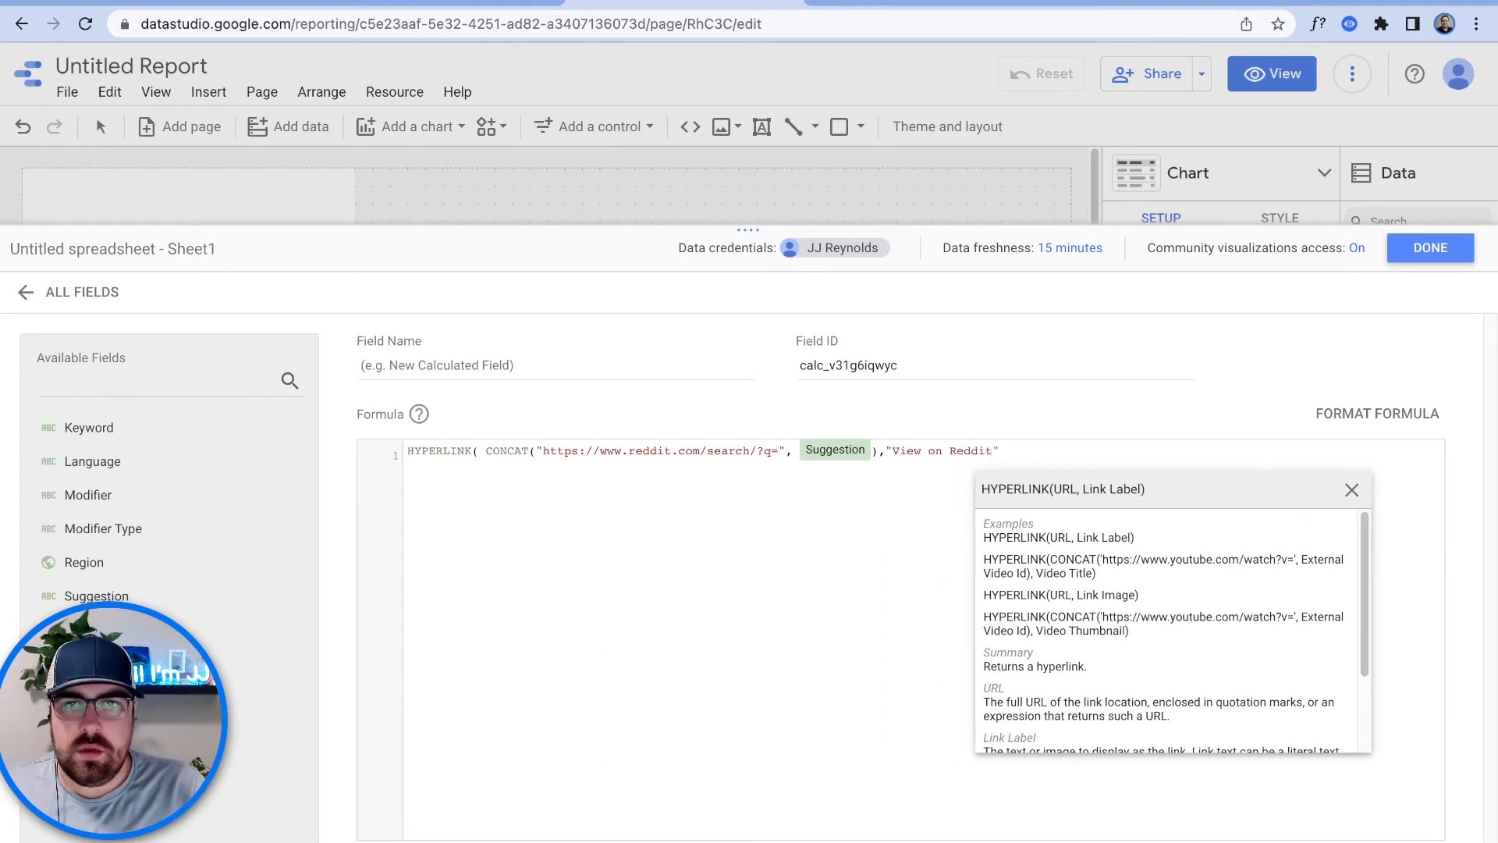
text("))
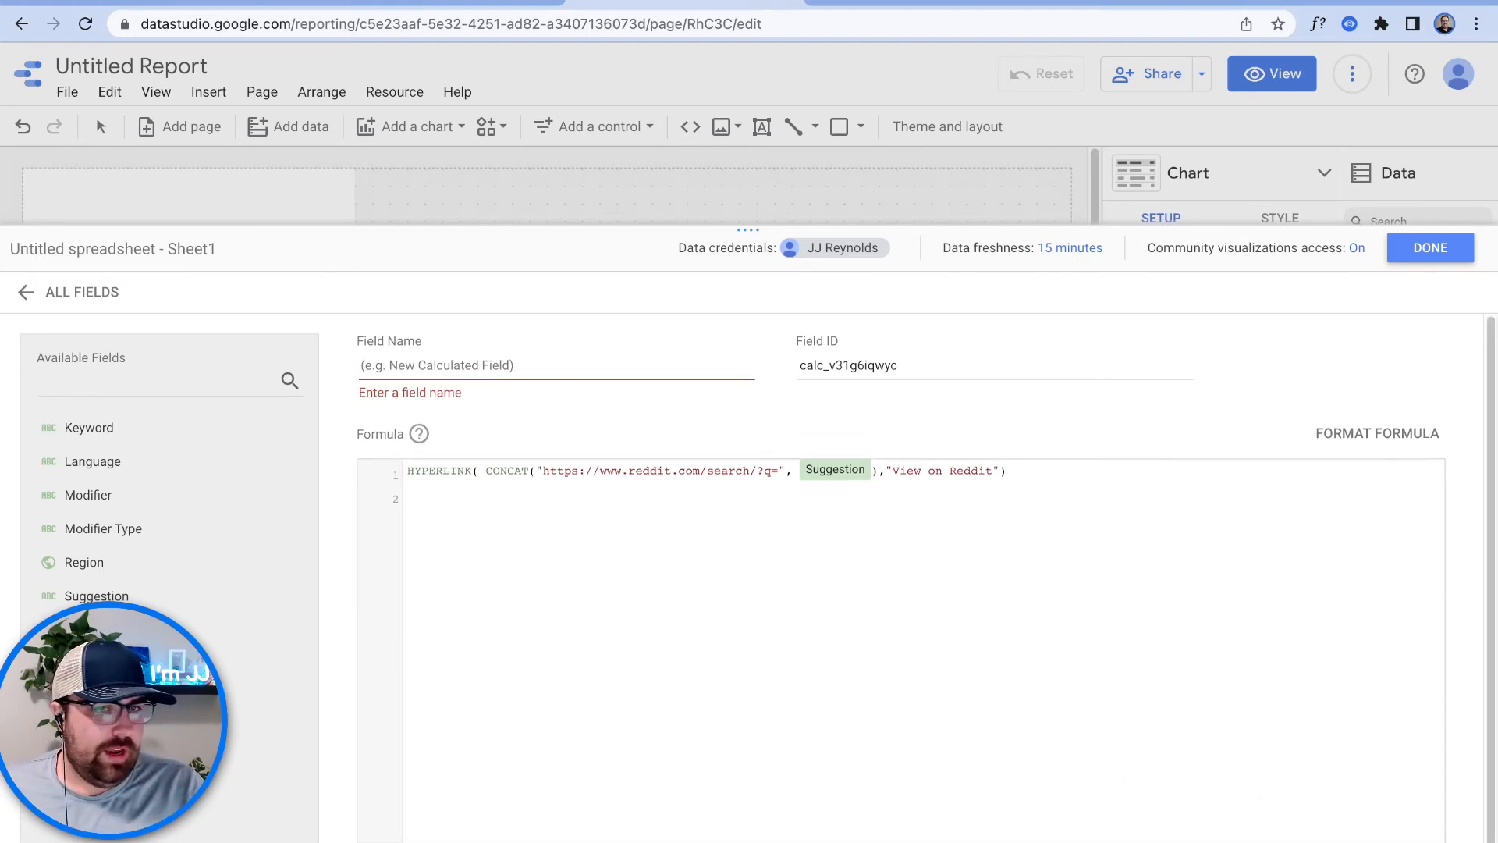
Step: Save the calculated field as "View on Reddit" and add it to the table as the dimension after Suggestion
click(678, 365)
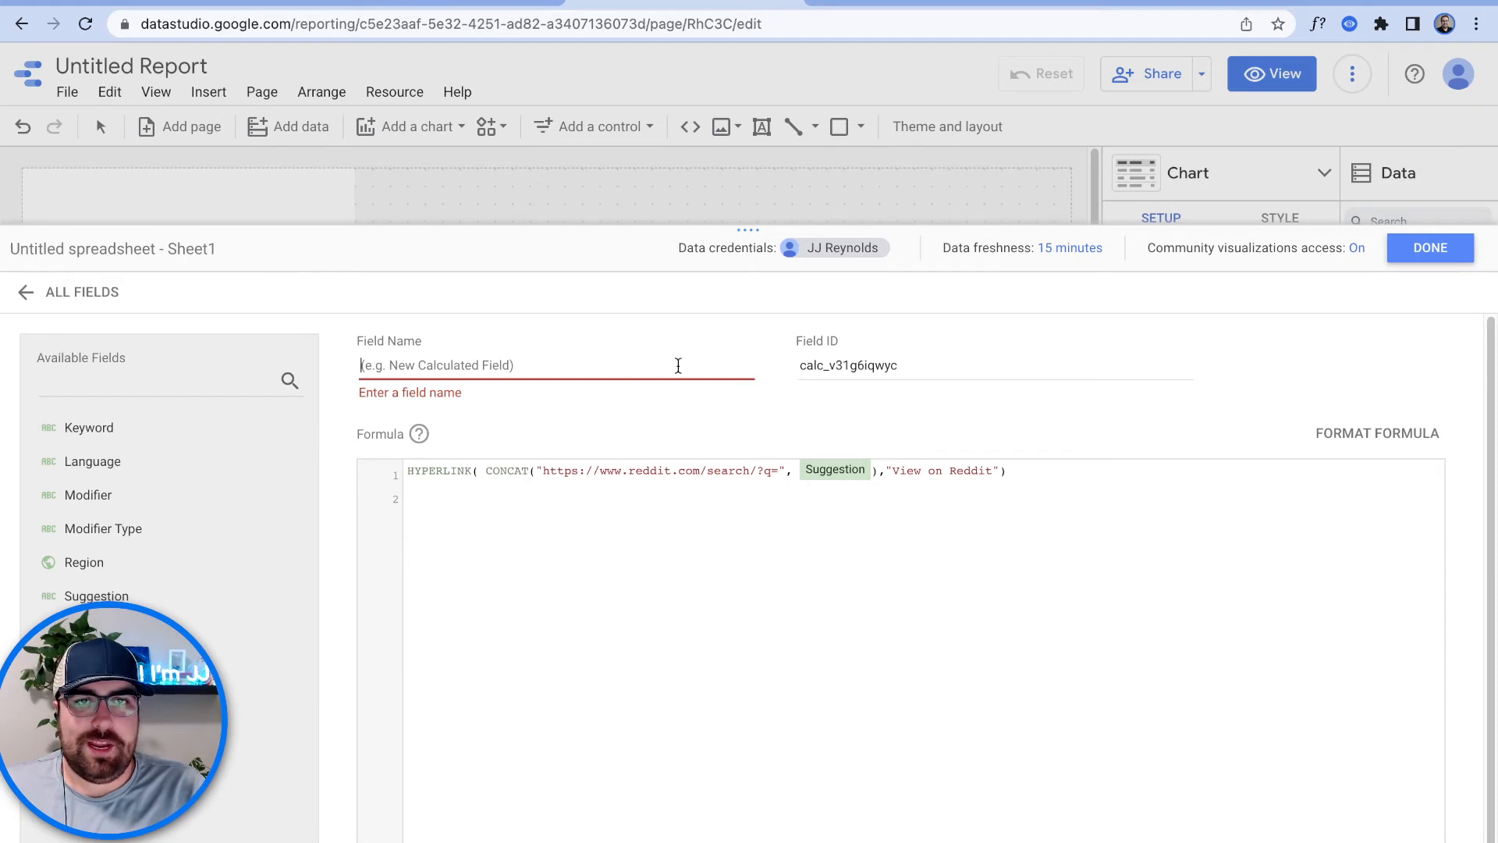
text(View on Reddit)
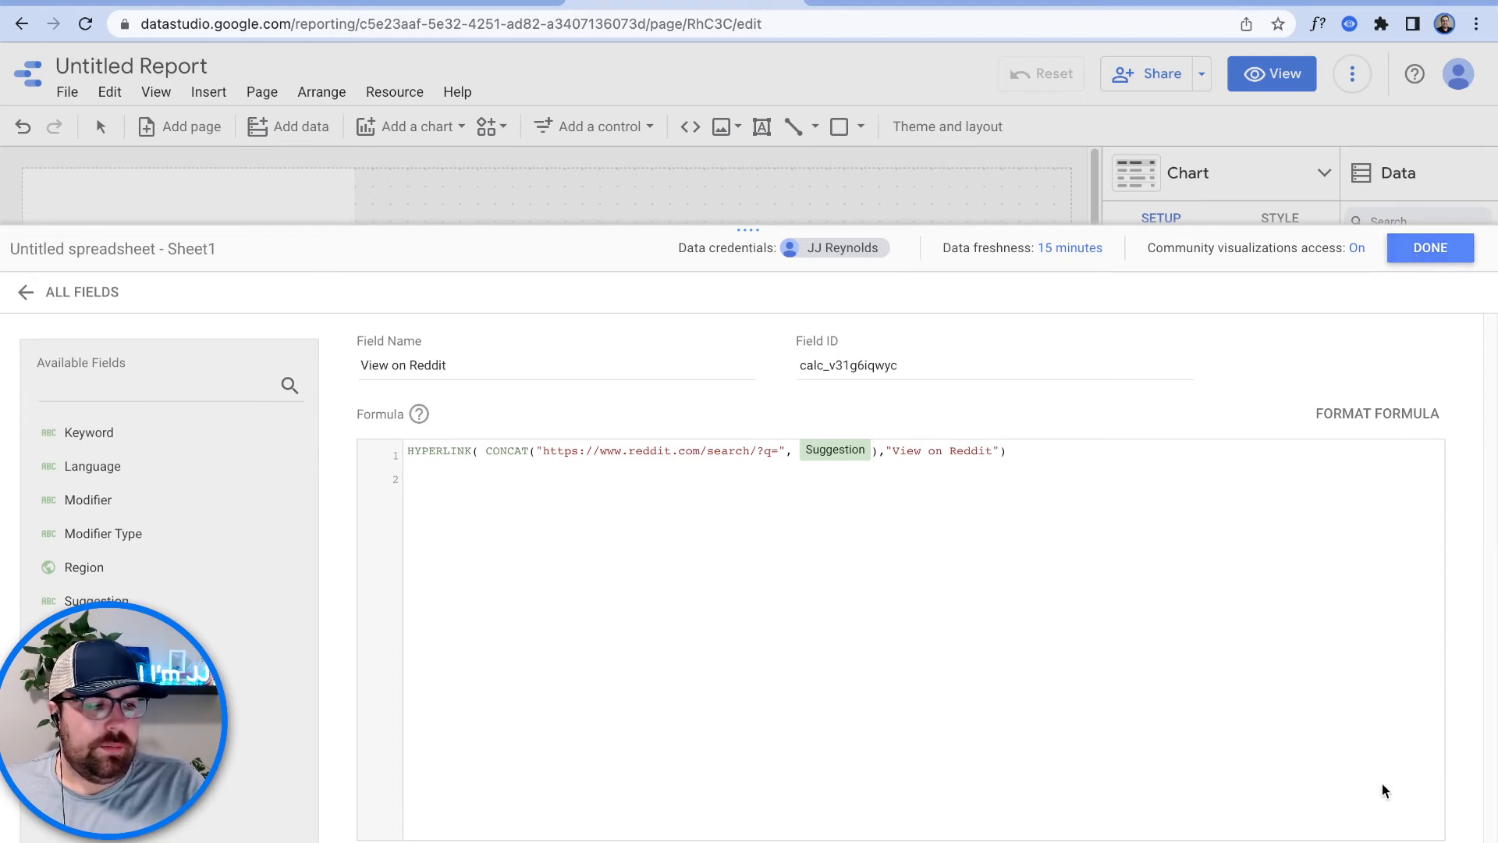
click(1431, 247)
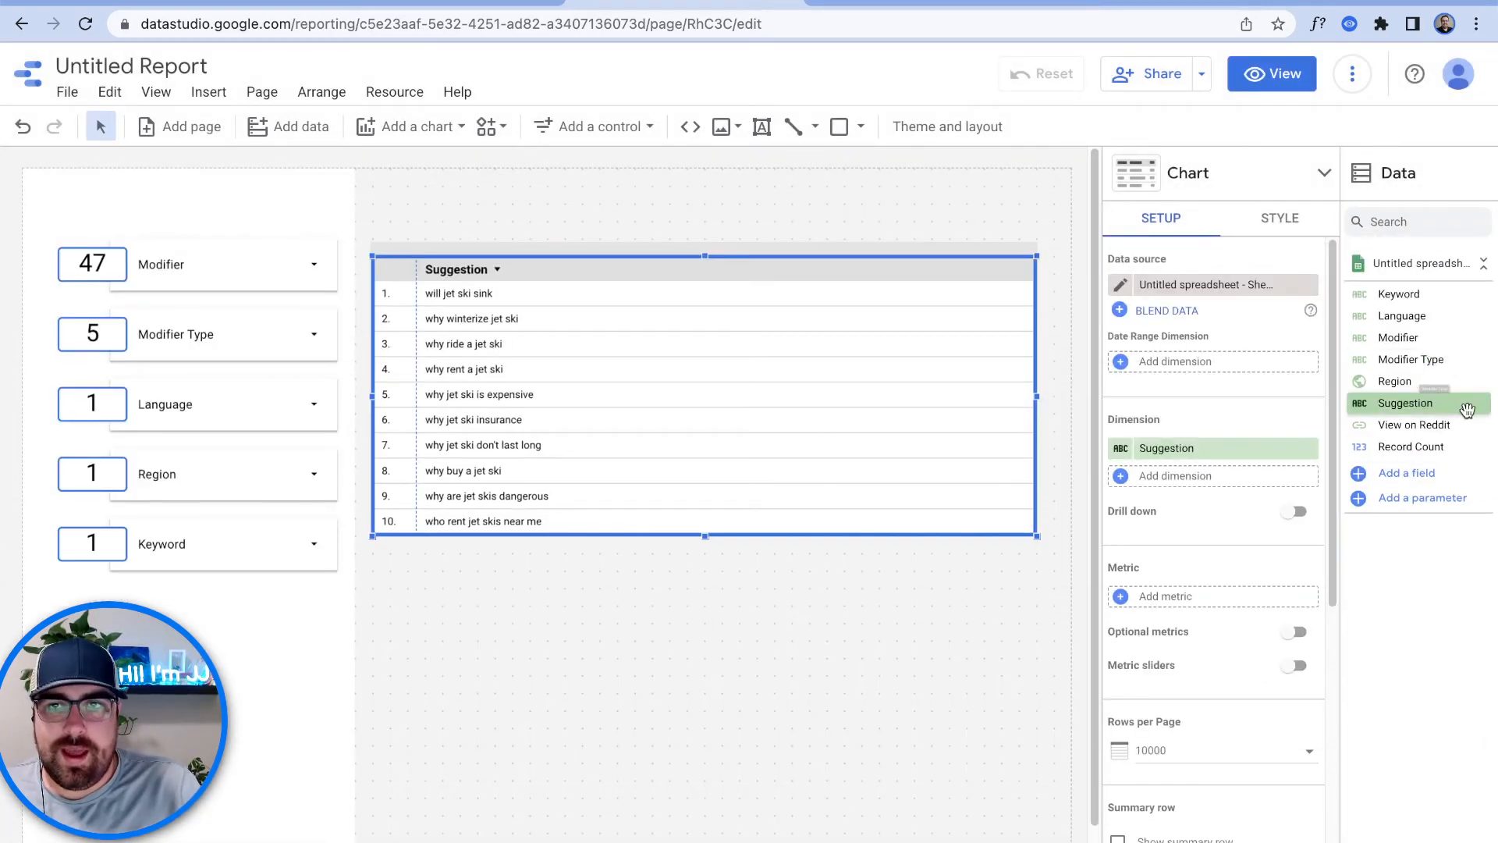
drag(1428, 426, 1233, 476)
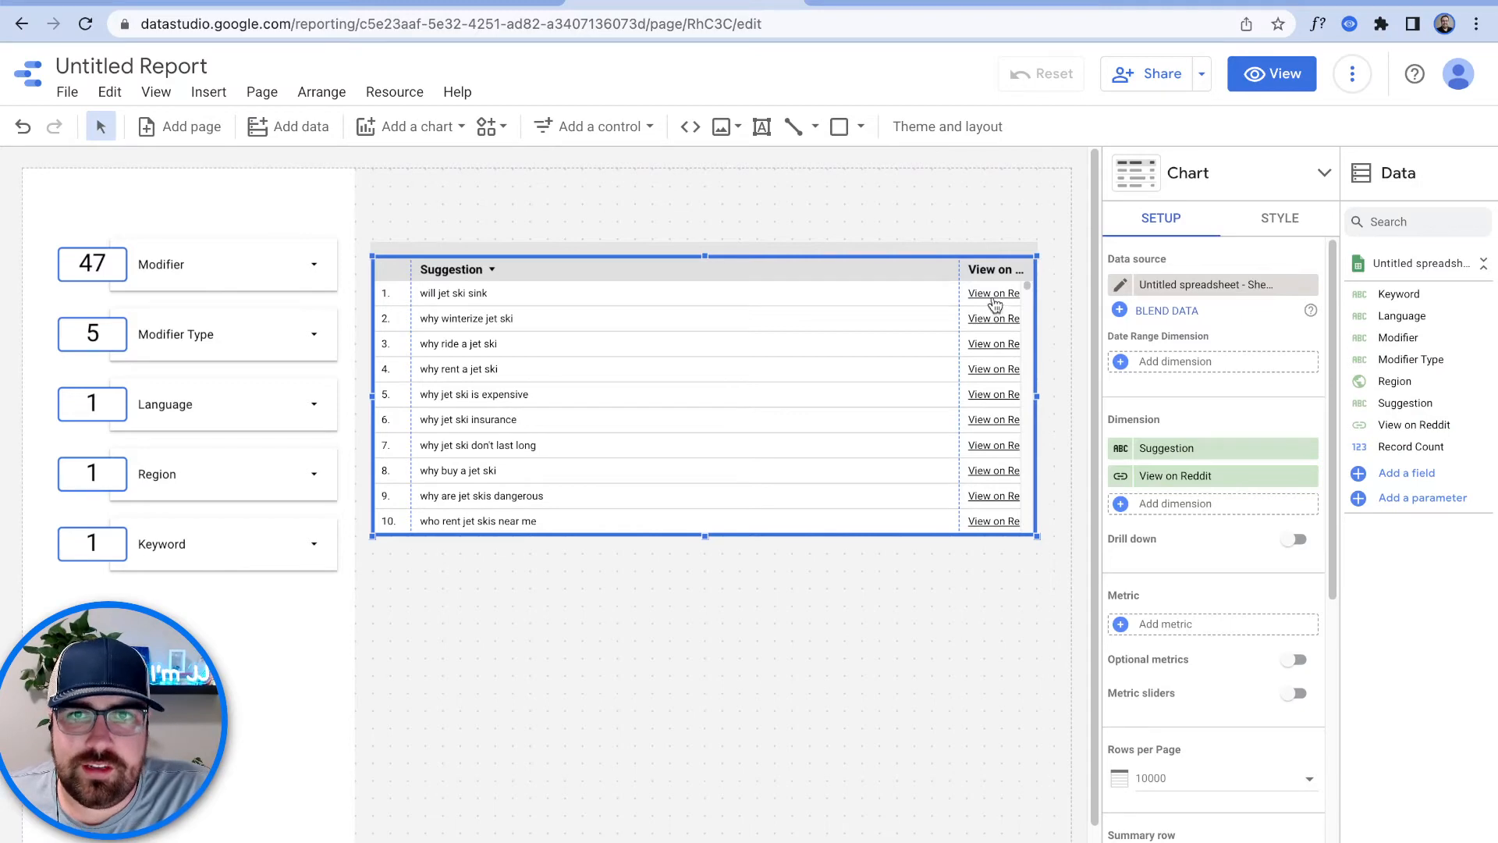
Step: Test the "View on Reddit" link for "will jet ski sink", check the Reddit search term, and close that page
click(994, 295)
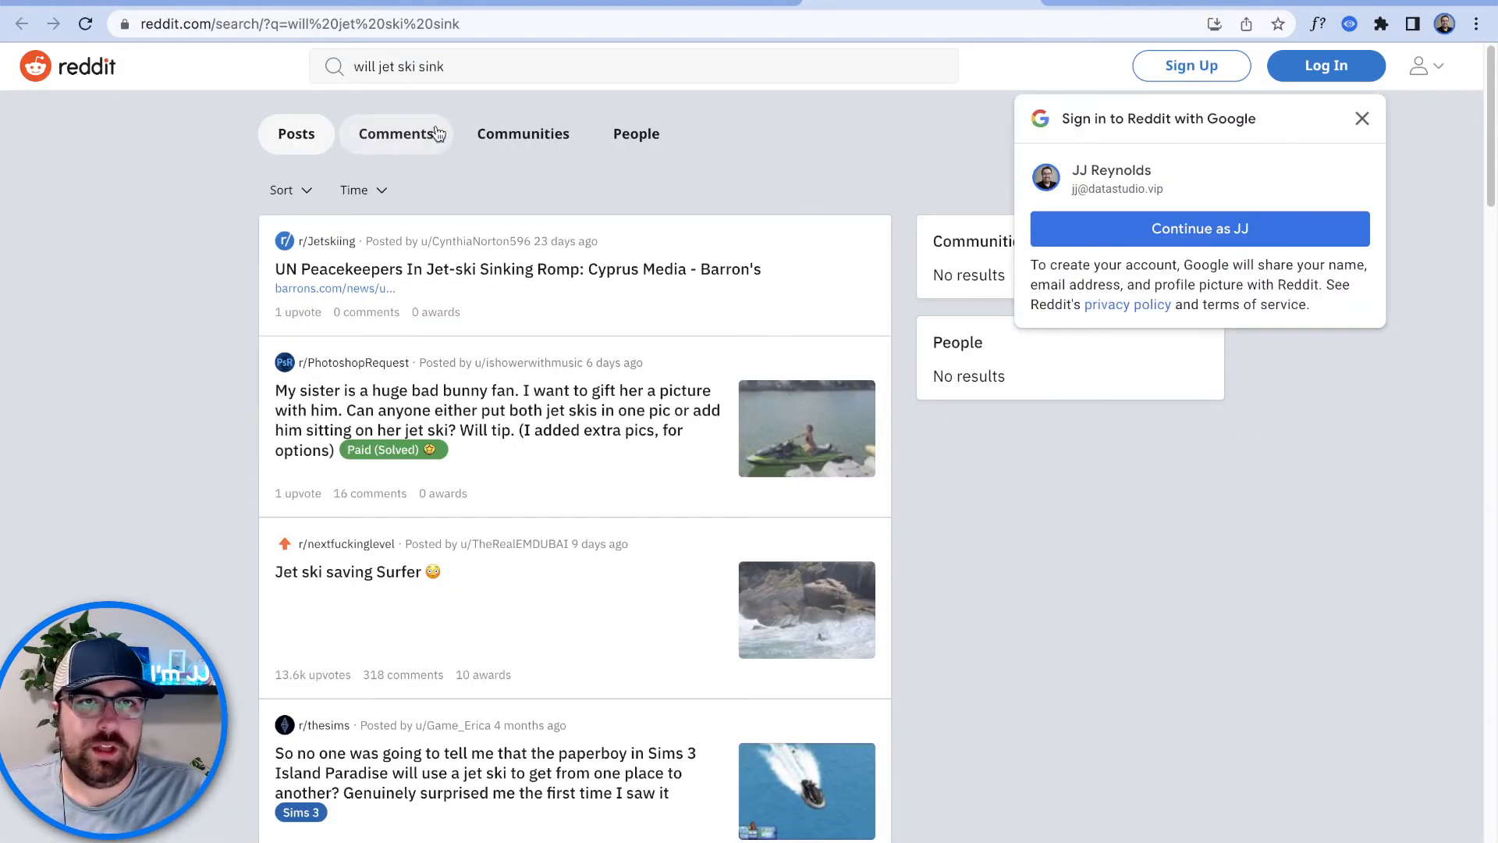
click(430, 78)
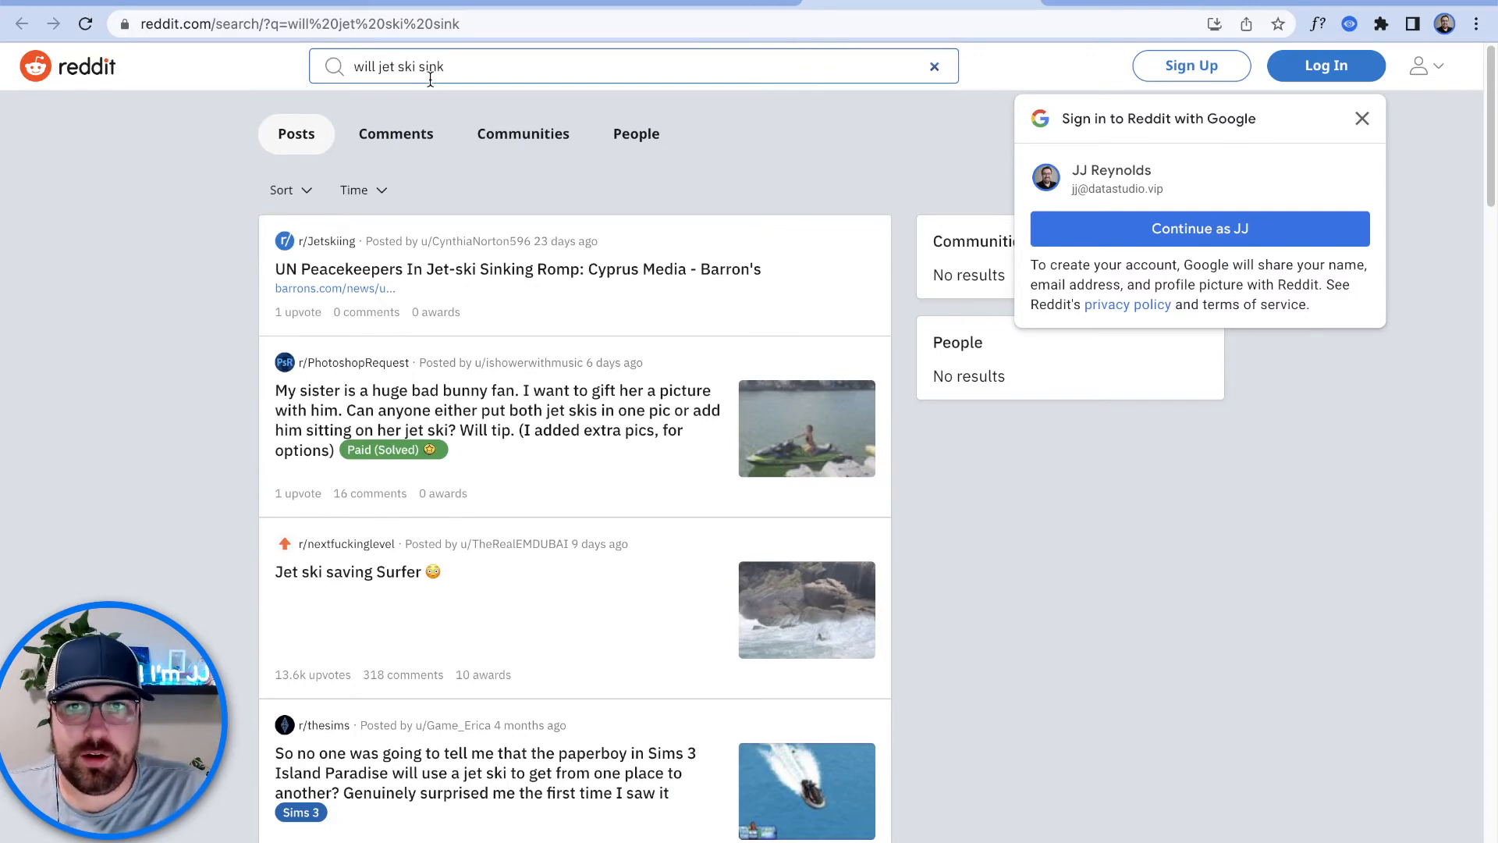
key(super+w)
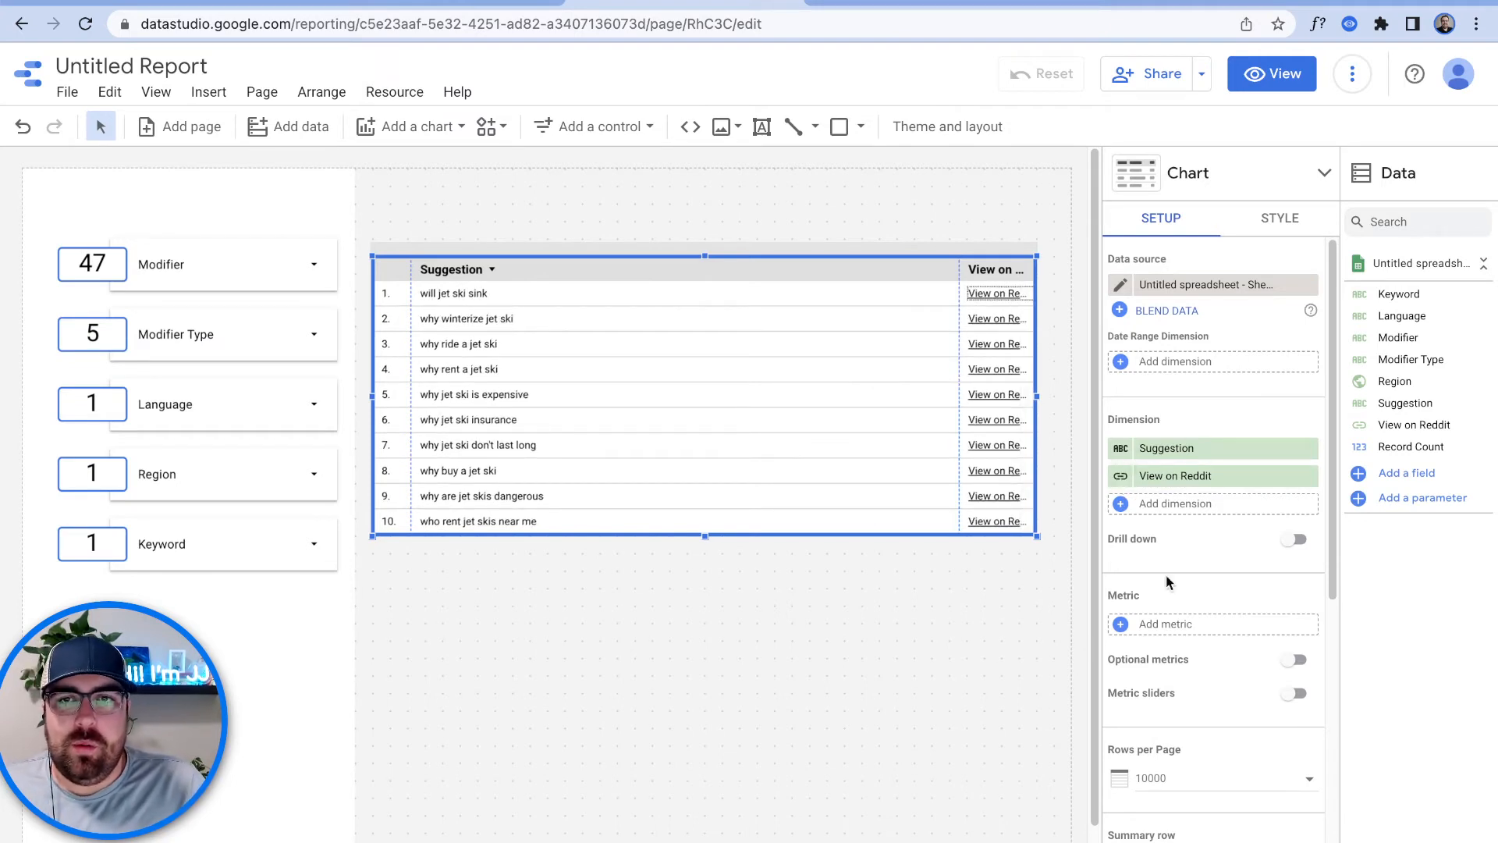
Step: Search the web for "reddit logo" in a new browser tab and copy the image address of the round orange logo
key(ctrl+t)
text(reddit log)
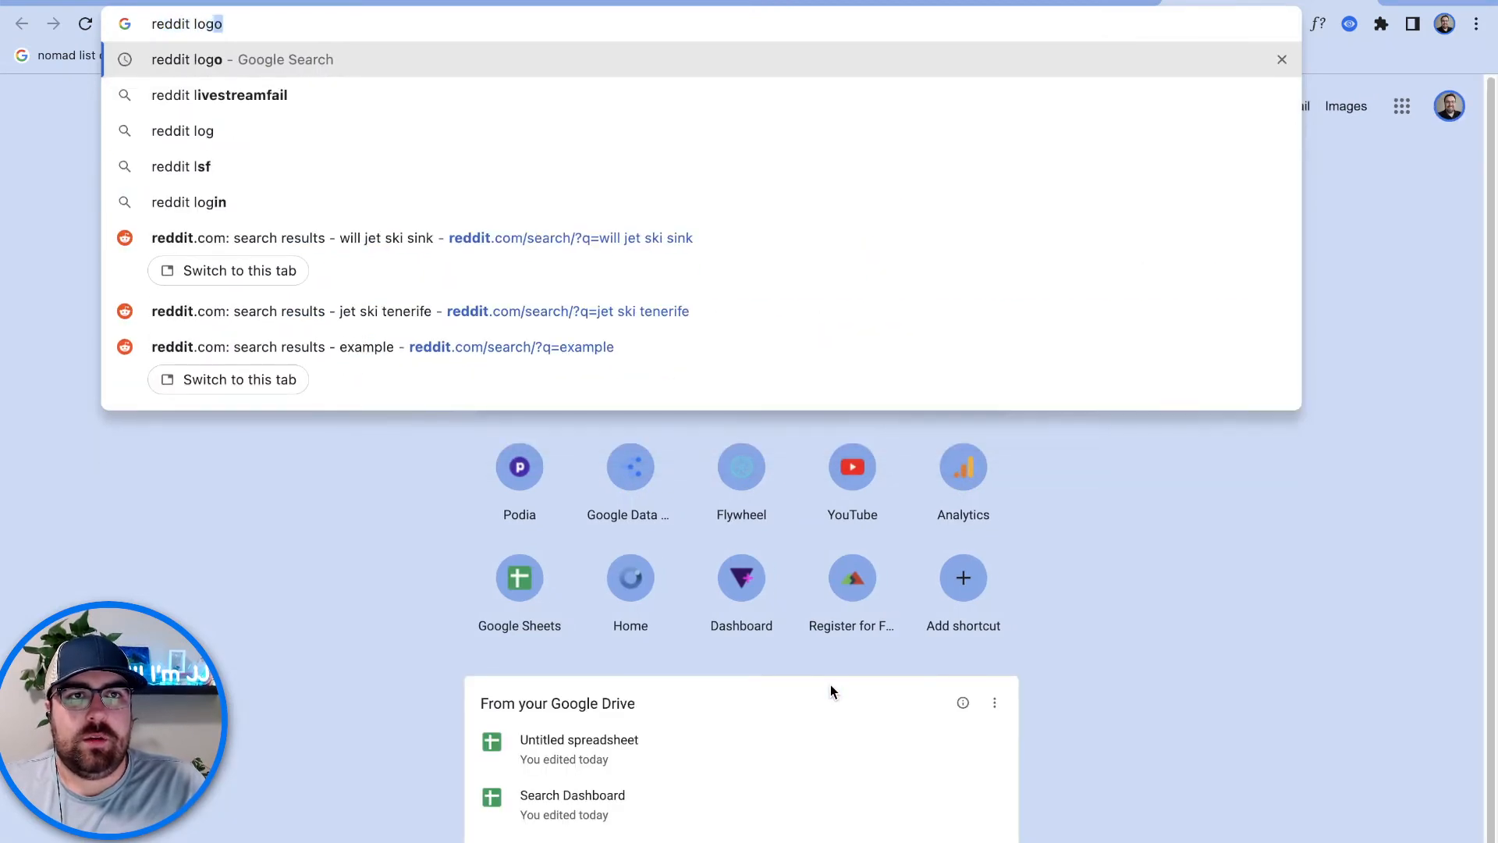
key(Return)
click(289, 359)
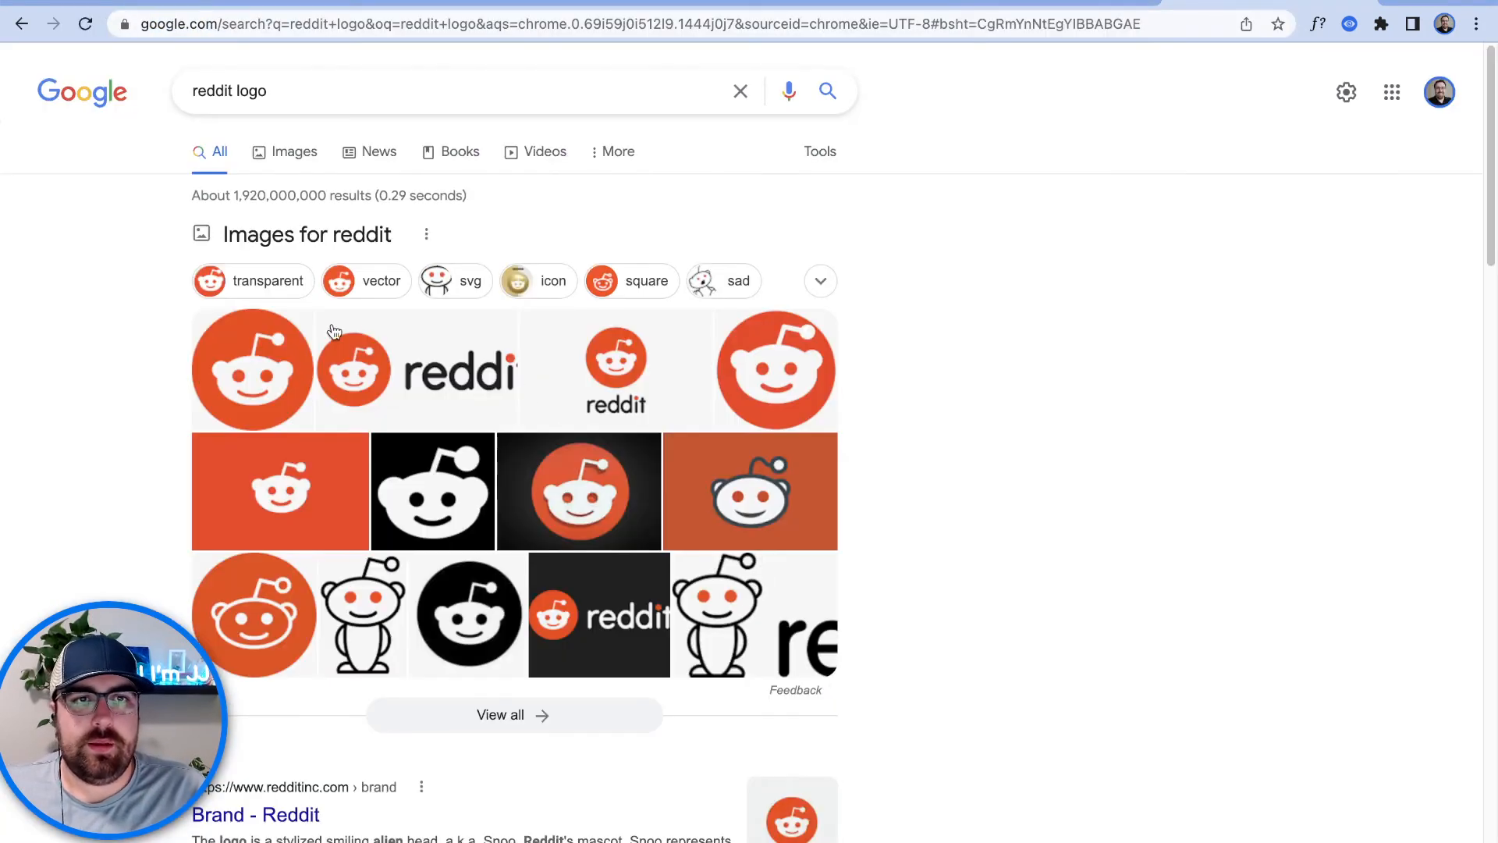
right_click(1005, 375)
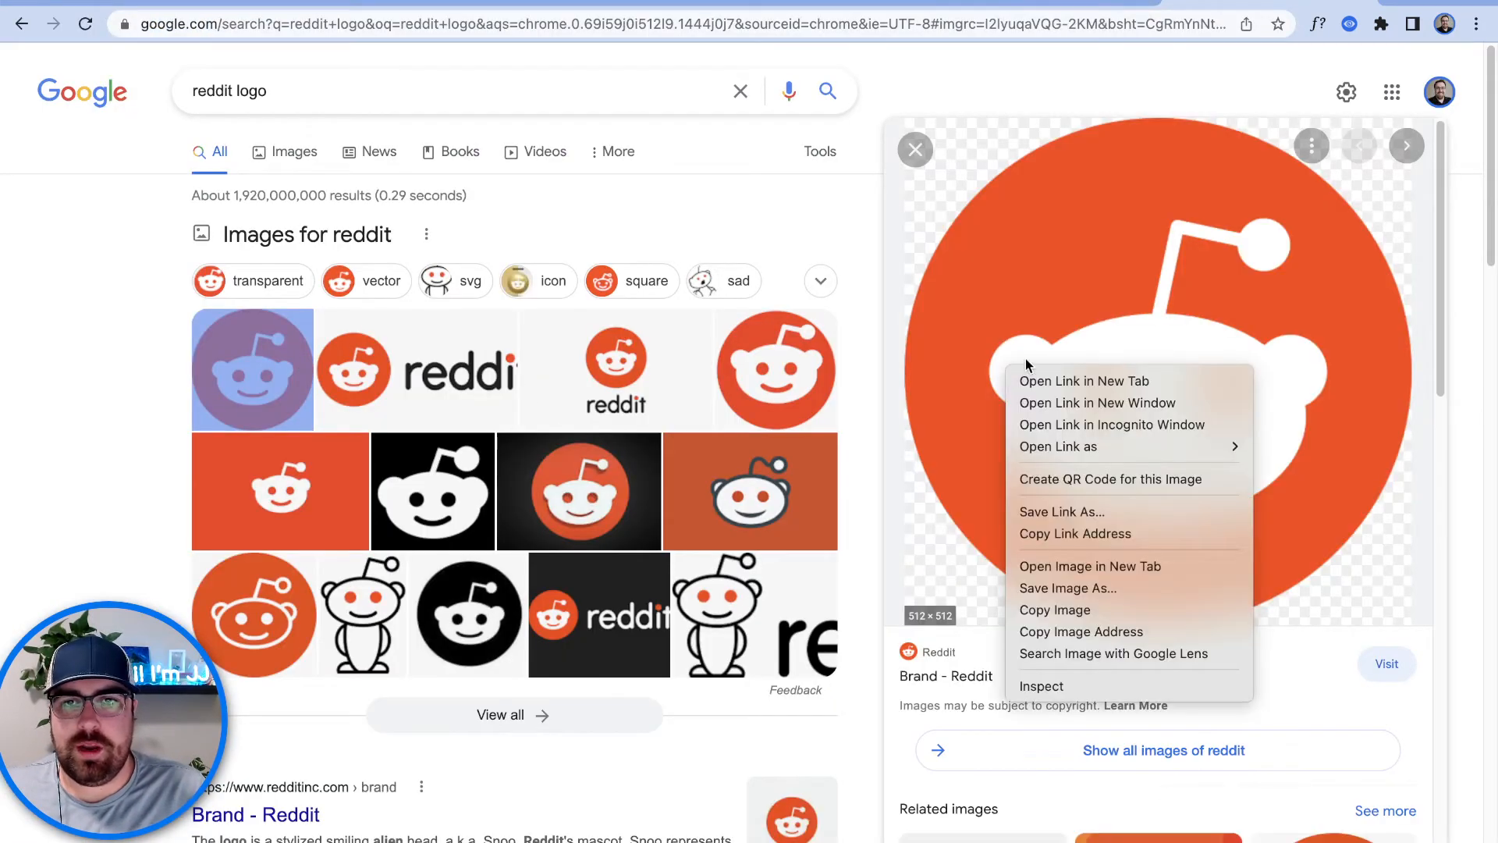
click(1158, 634)
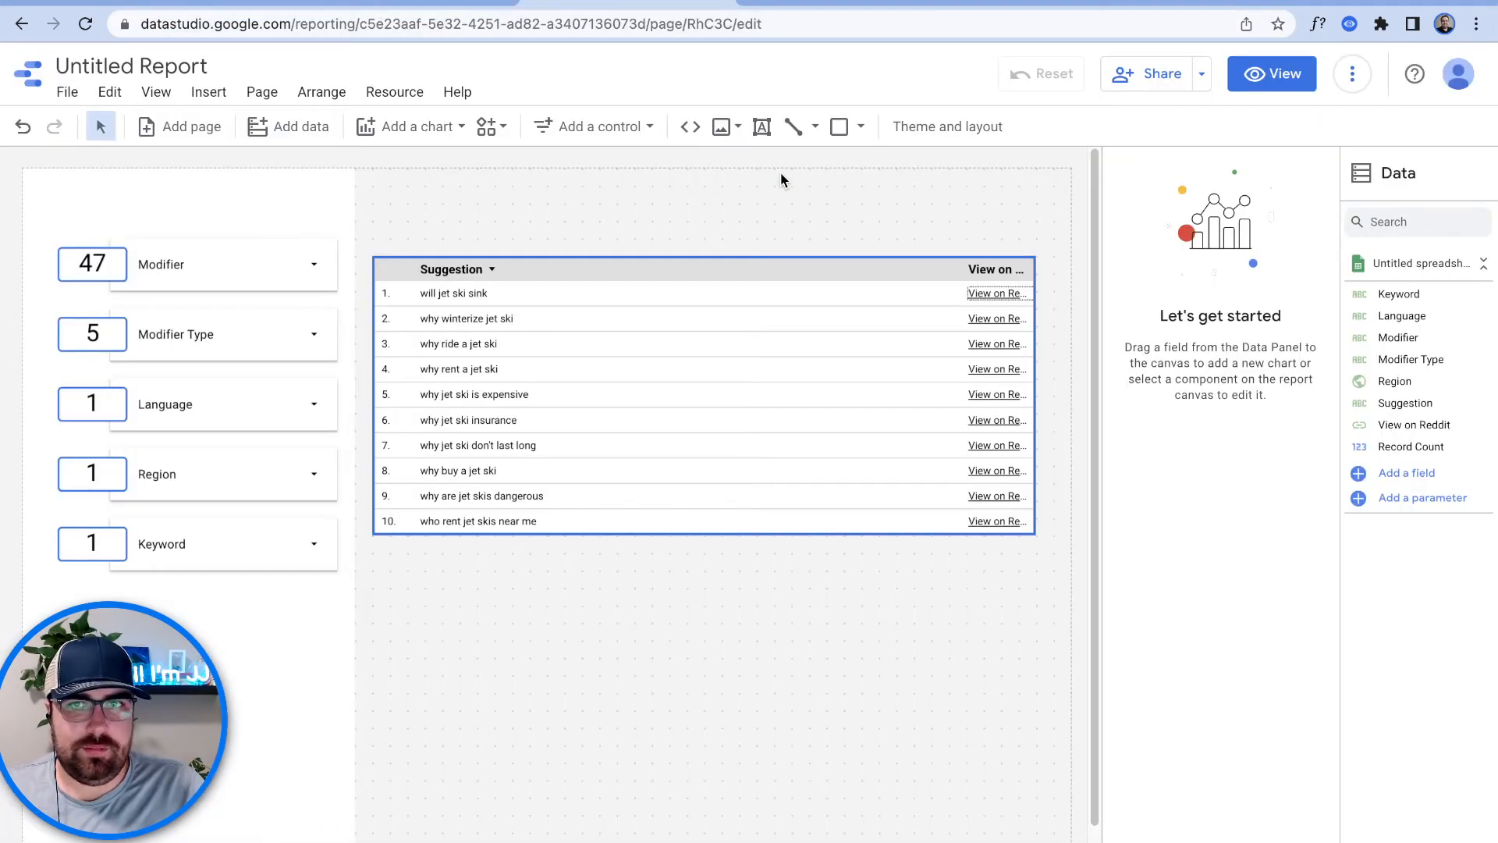
Step: Open the report table's "View on Reddit" calculated field for editing and paste the logo URL on its own line below the formula
click(870, 352)
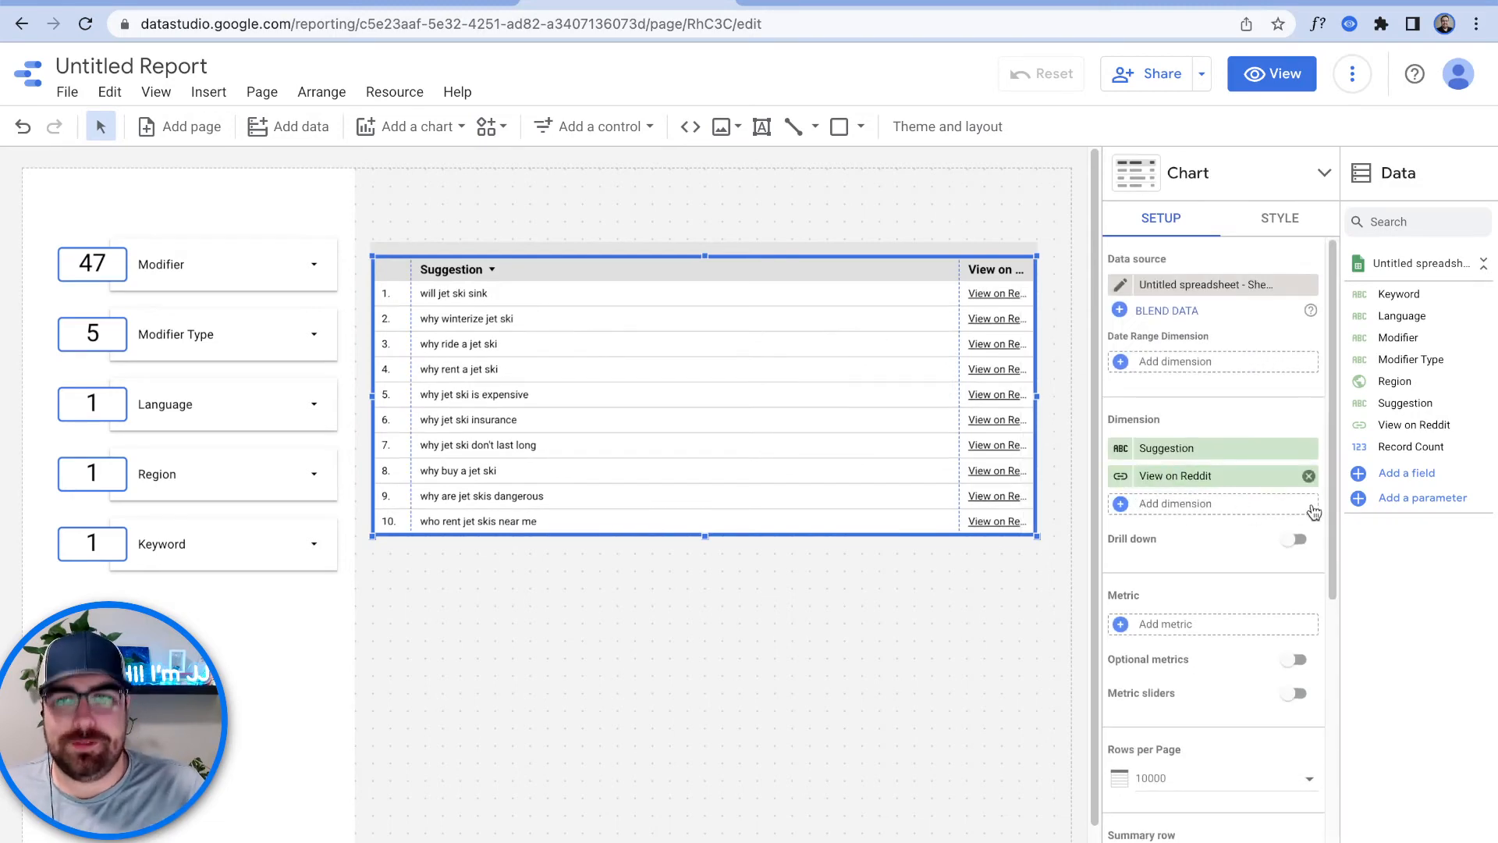
click(1362, 430)
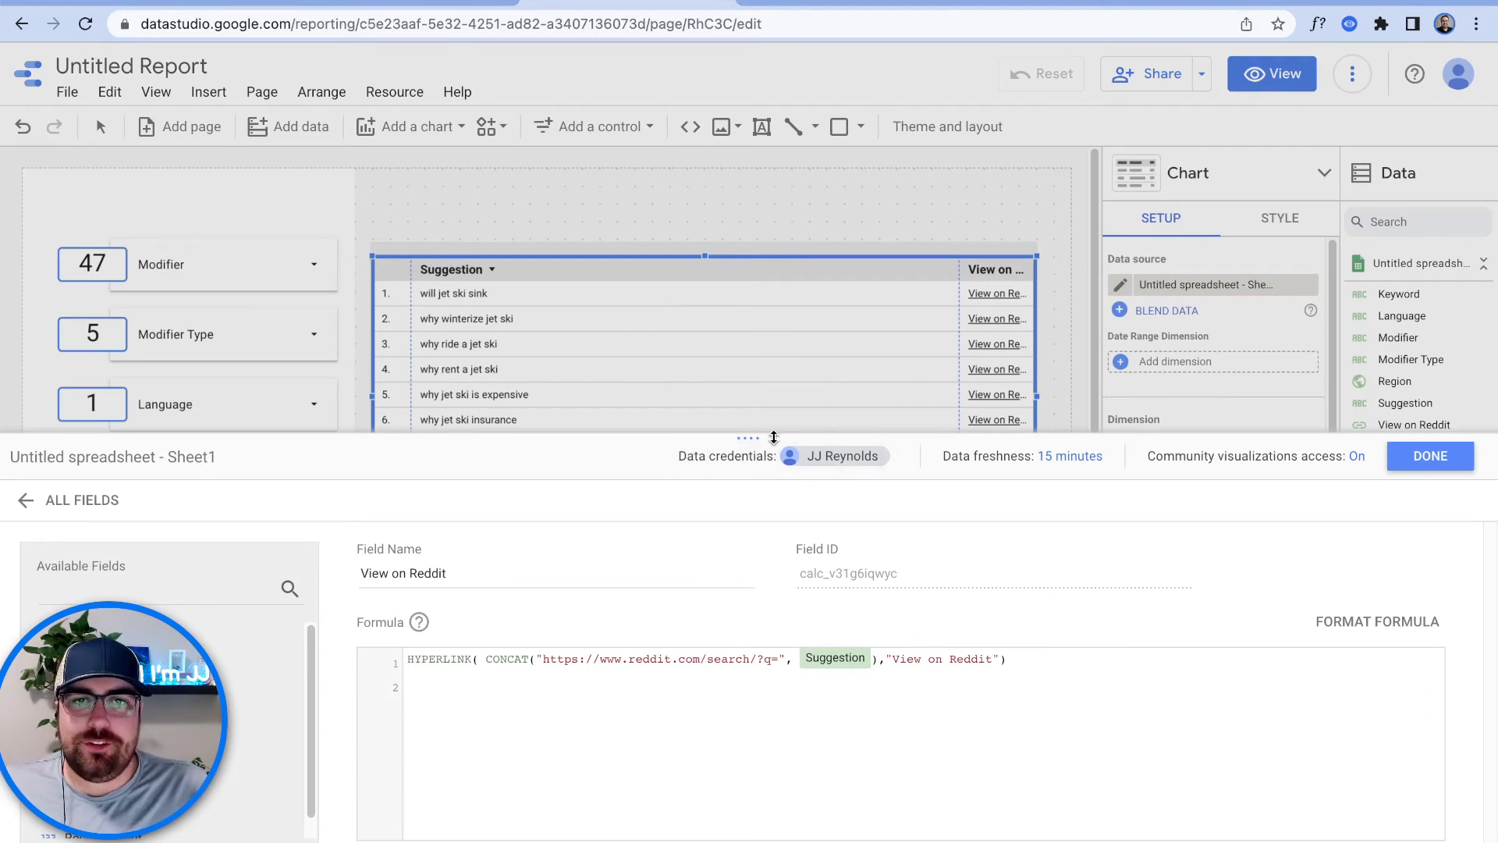
drag(773, 437, 780, 242)
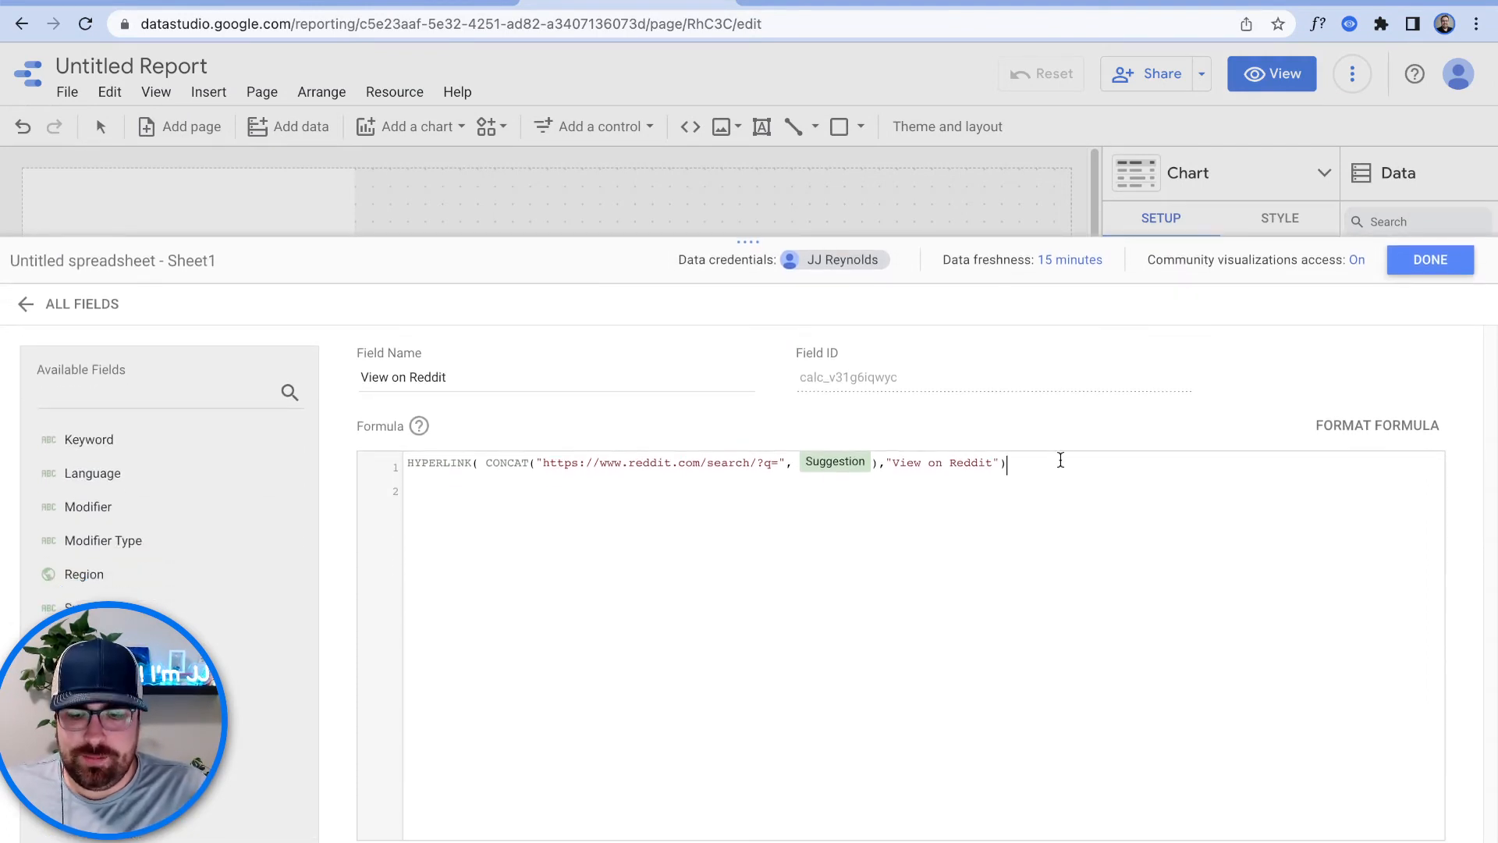
key(super+v)
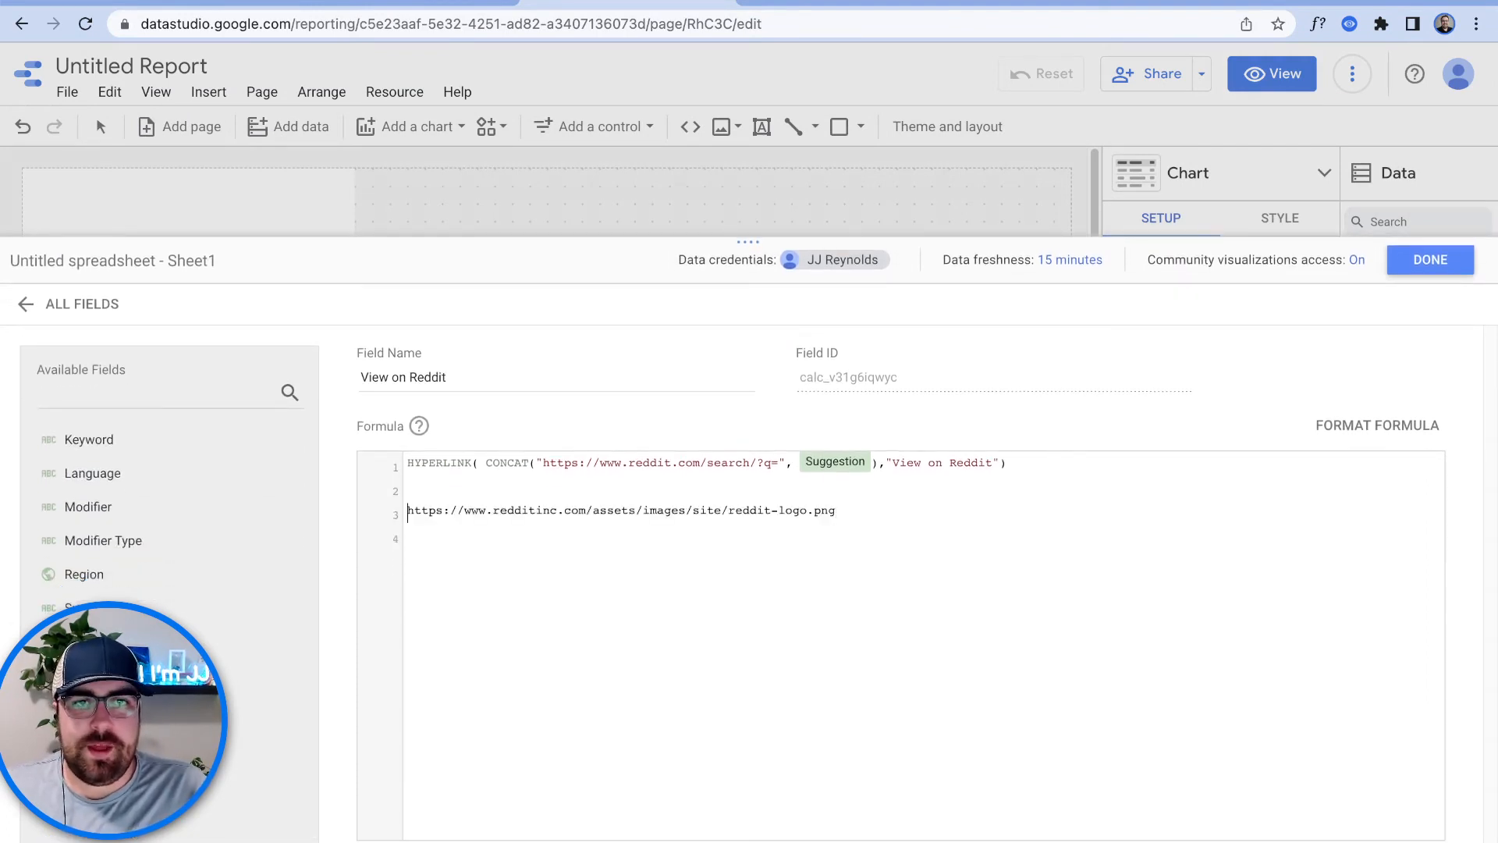
Step: Wrap the pasted logo URL in an IMAGE function, enclosing the URL in quotation marks
text(image()
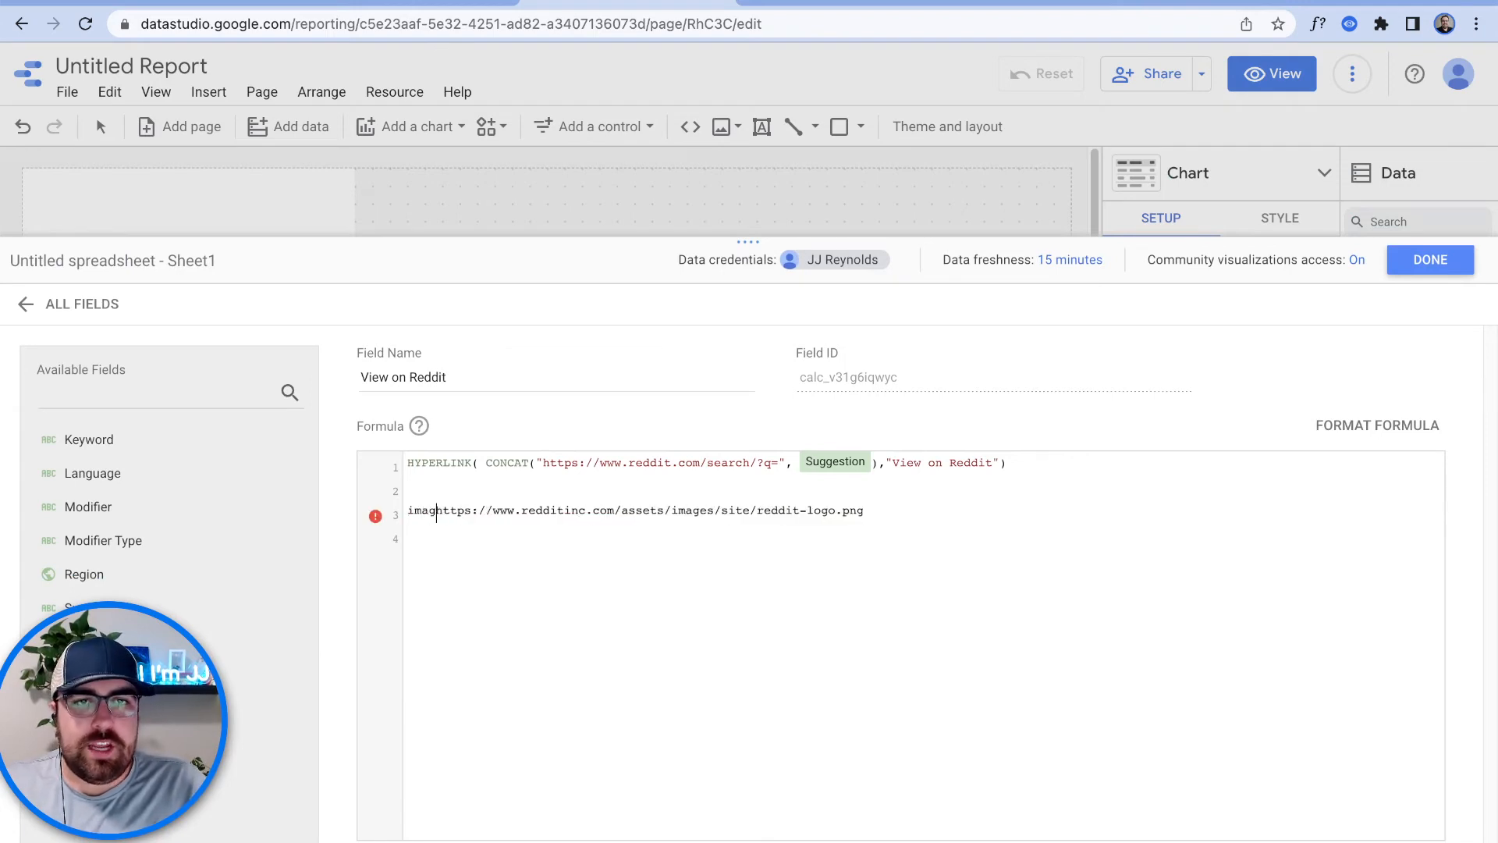
key(super+Right)
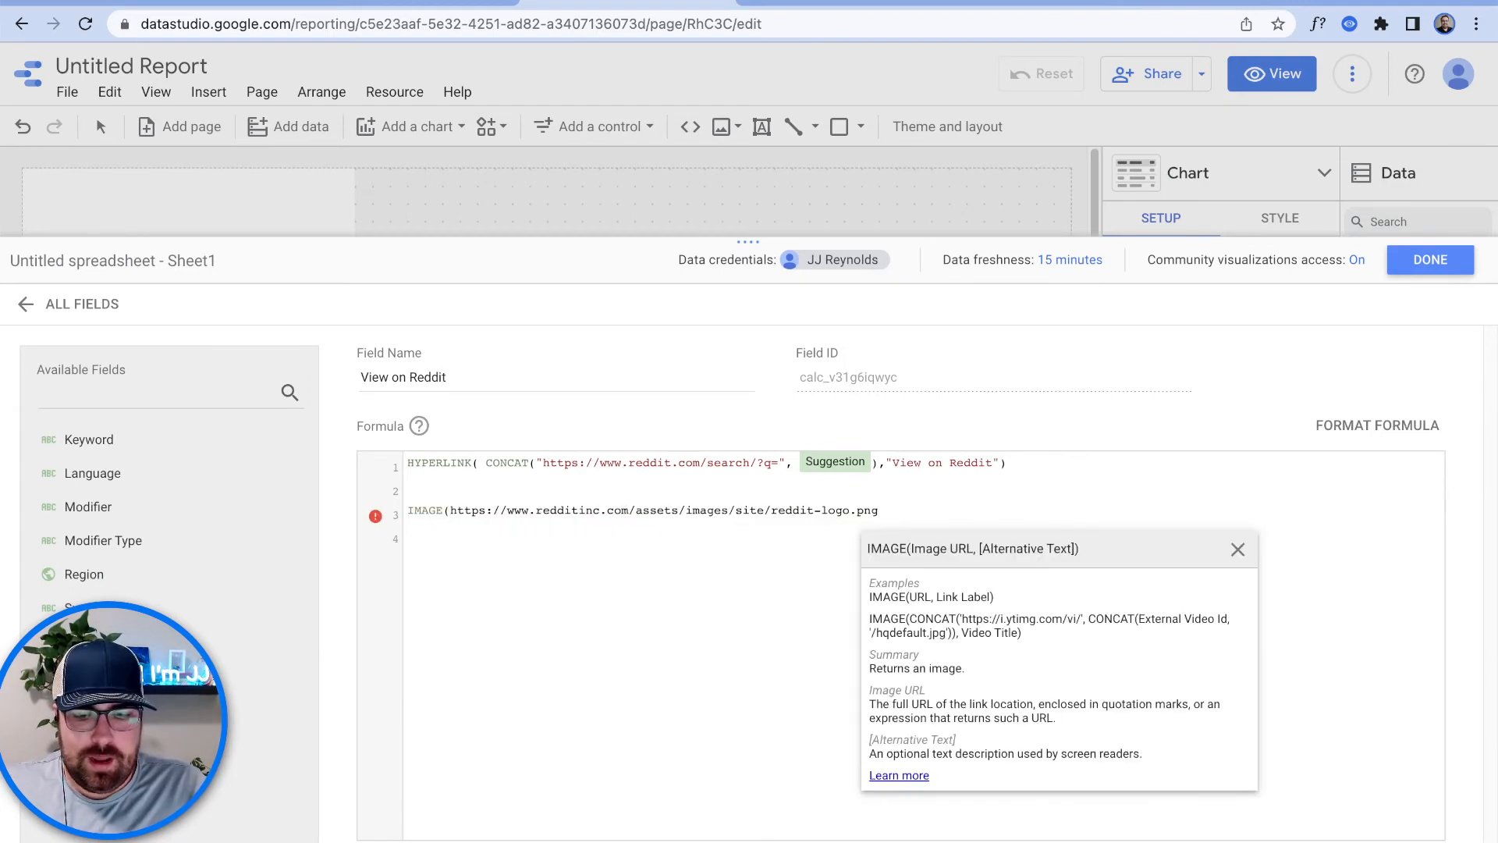
text())
key(super+Left)
key(alt+Right)
key(alt+Right)
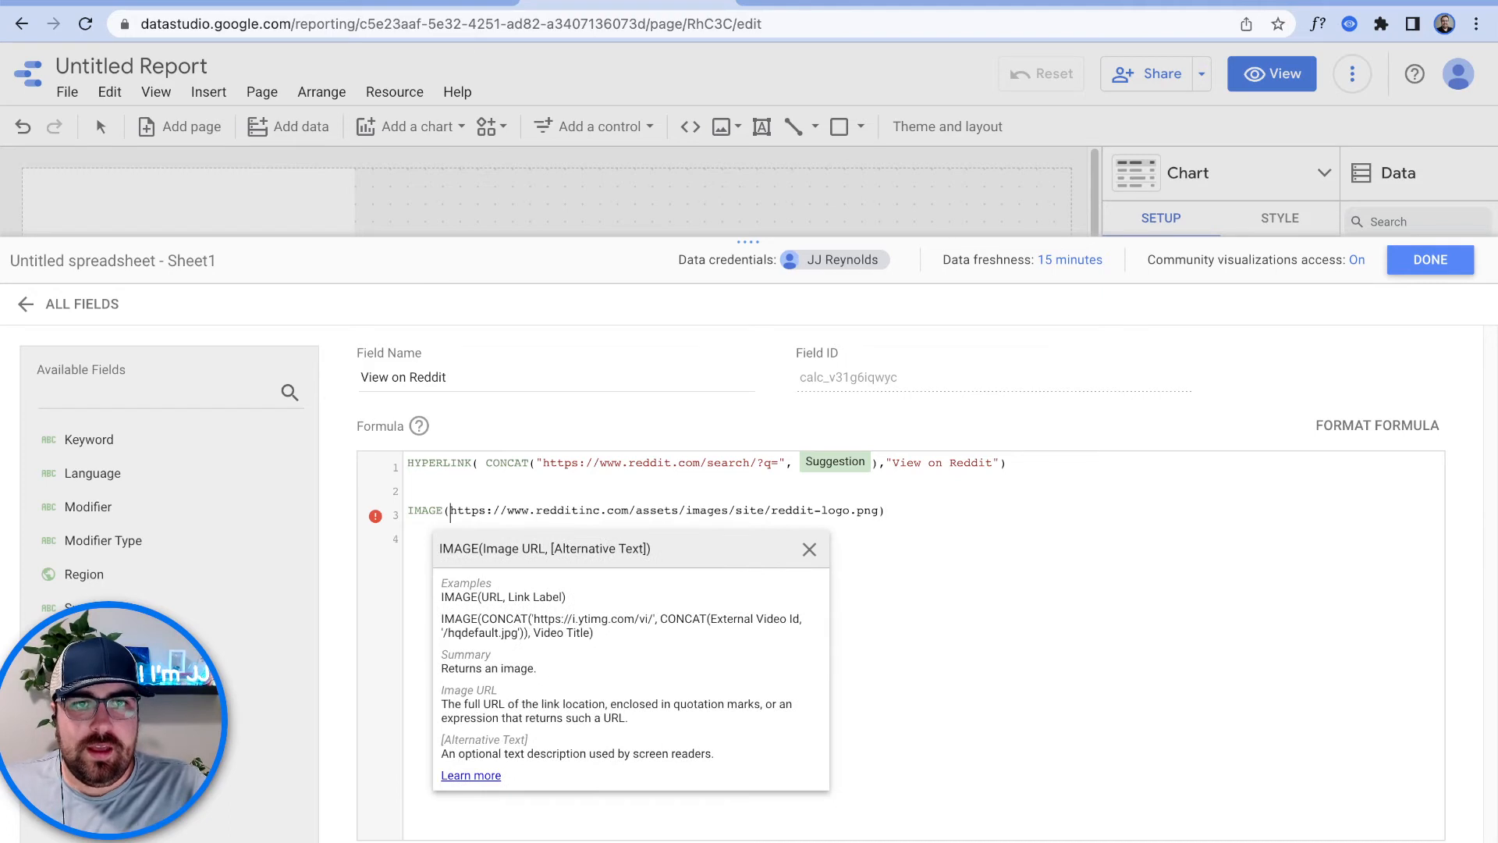
text(")
key(super+Right)
key(Left)
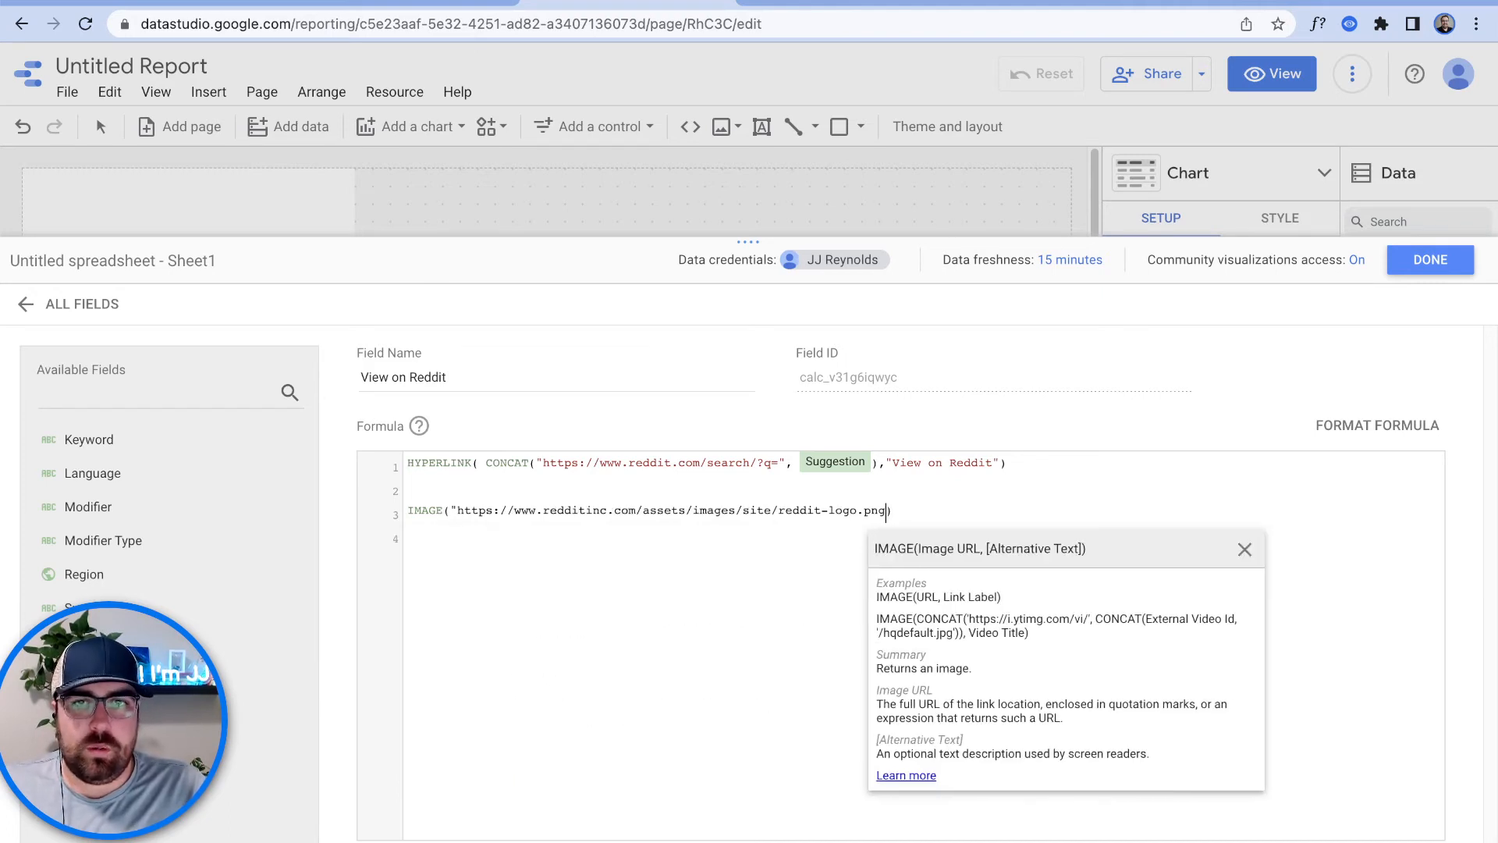
text(")
key(Right)
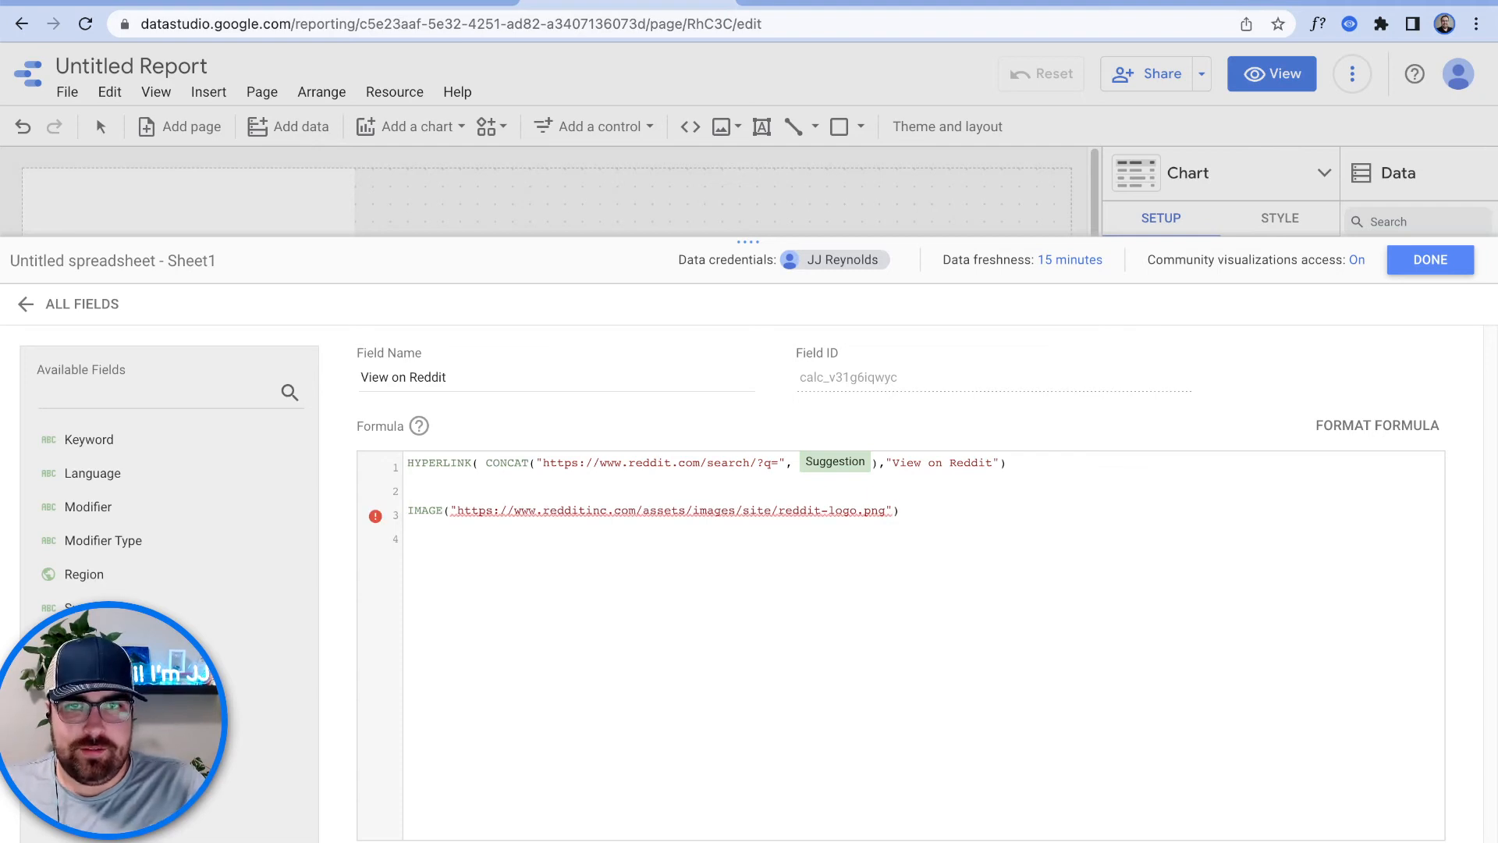
Step: Add "Reddit Logo" as the alternative text argument of the IMAGE function
key(shift+Home)
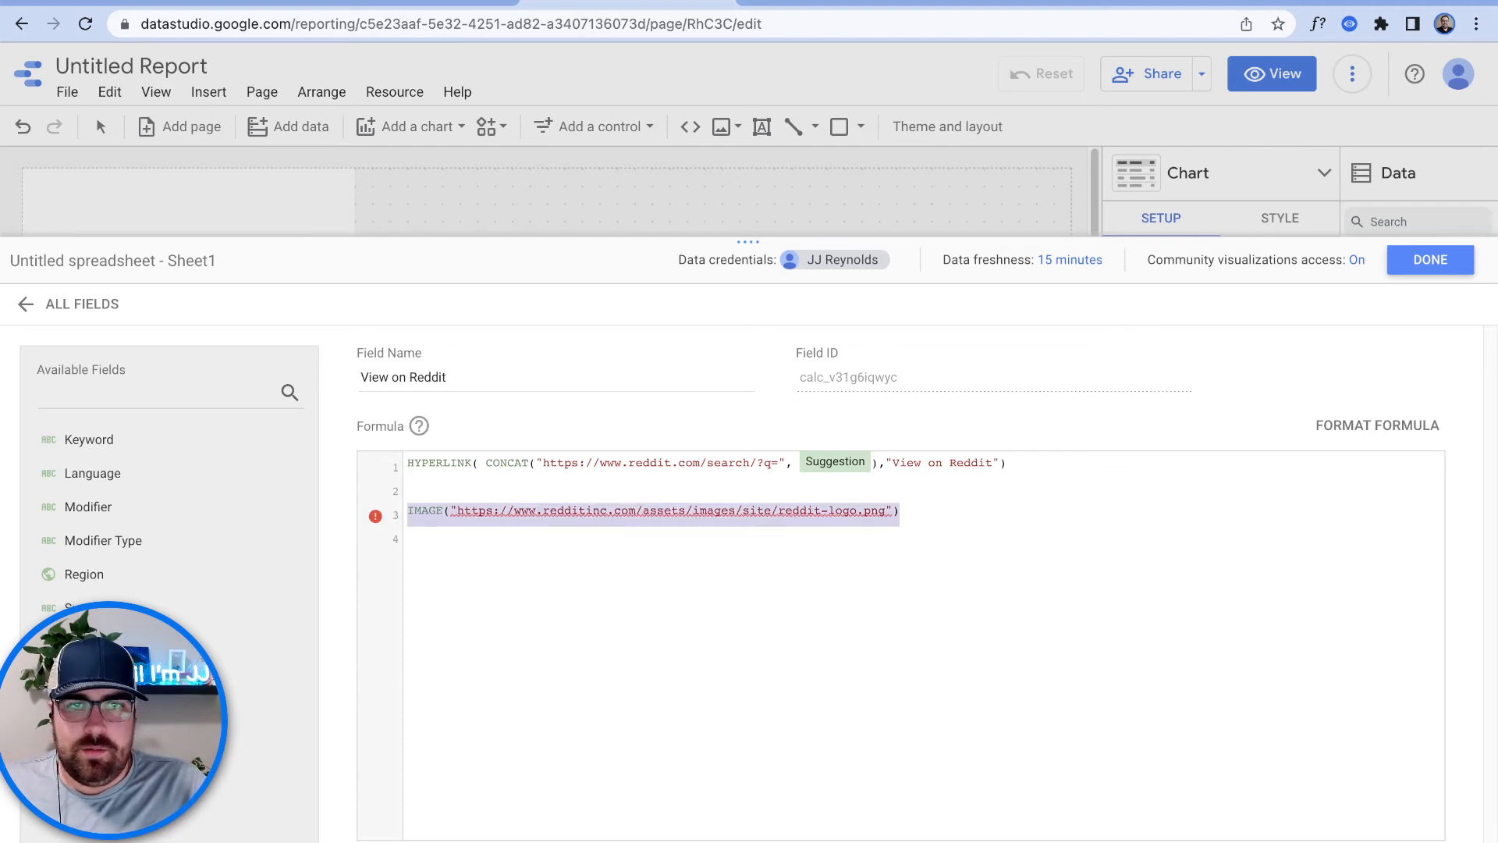
key(Right)
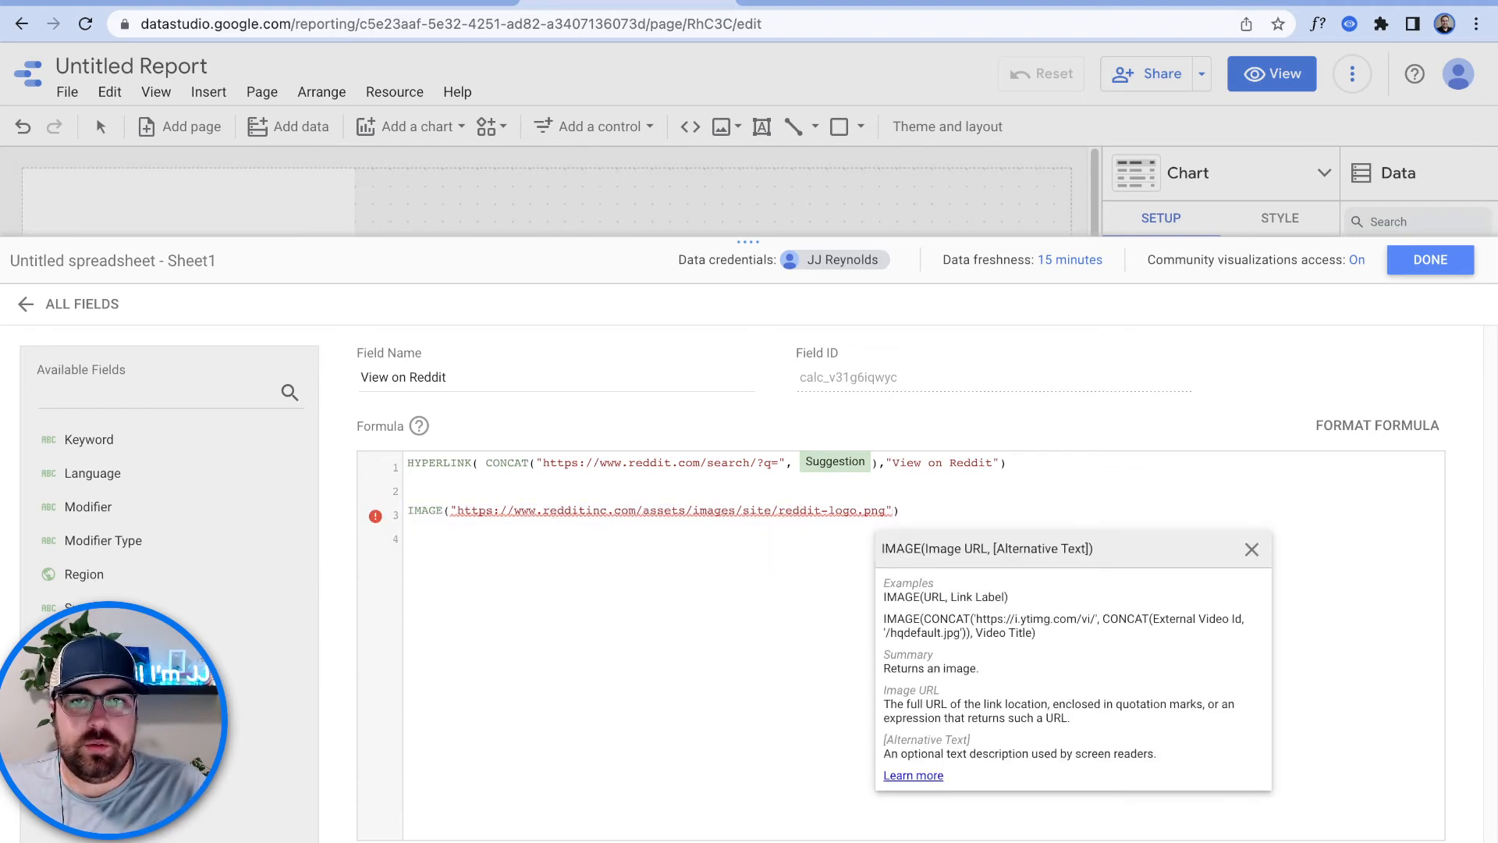
text(,"REddit)
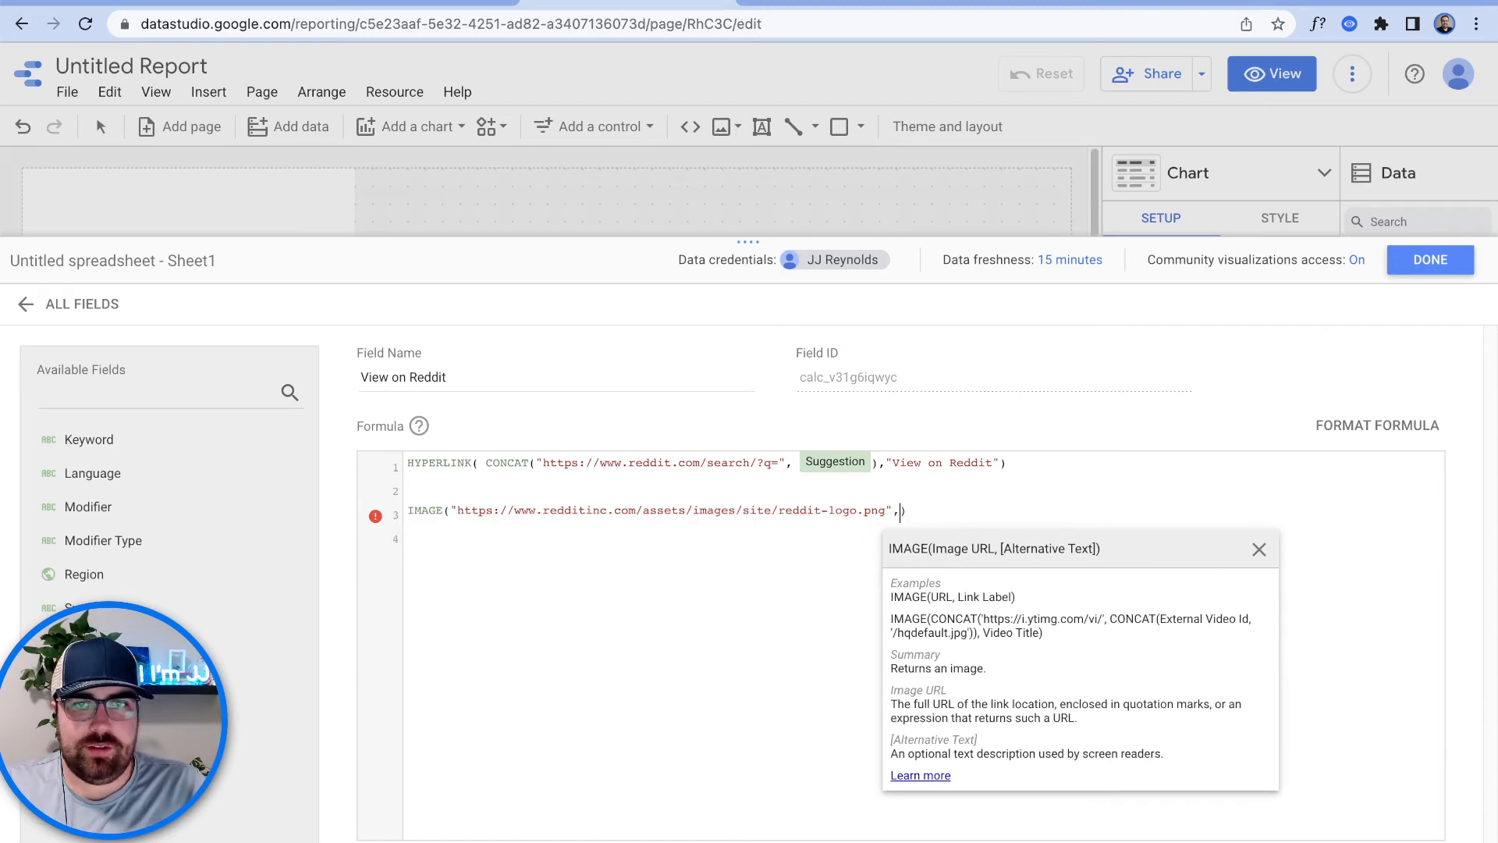
key(Left)
key(Left)
key(Left)
key(Left)
key(Left)
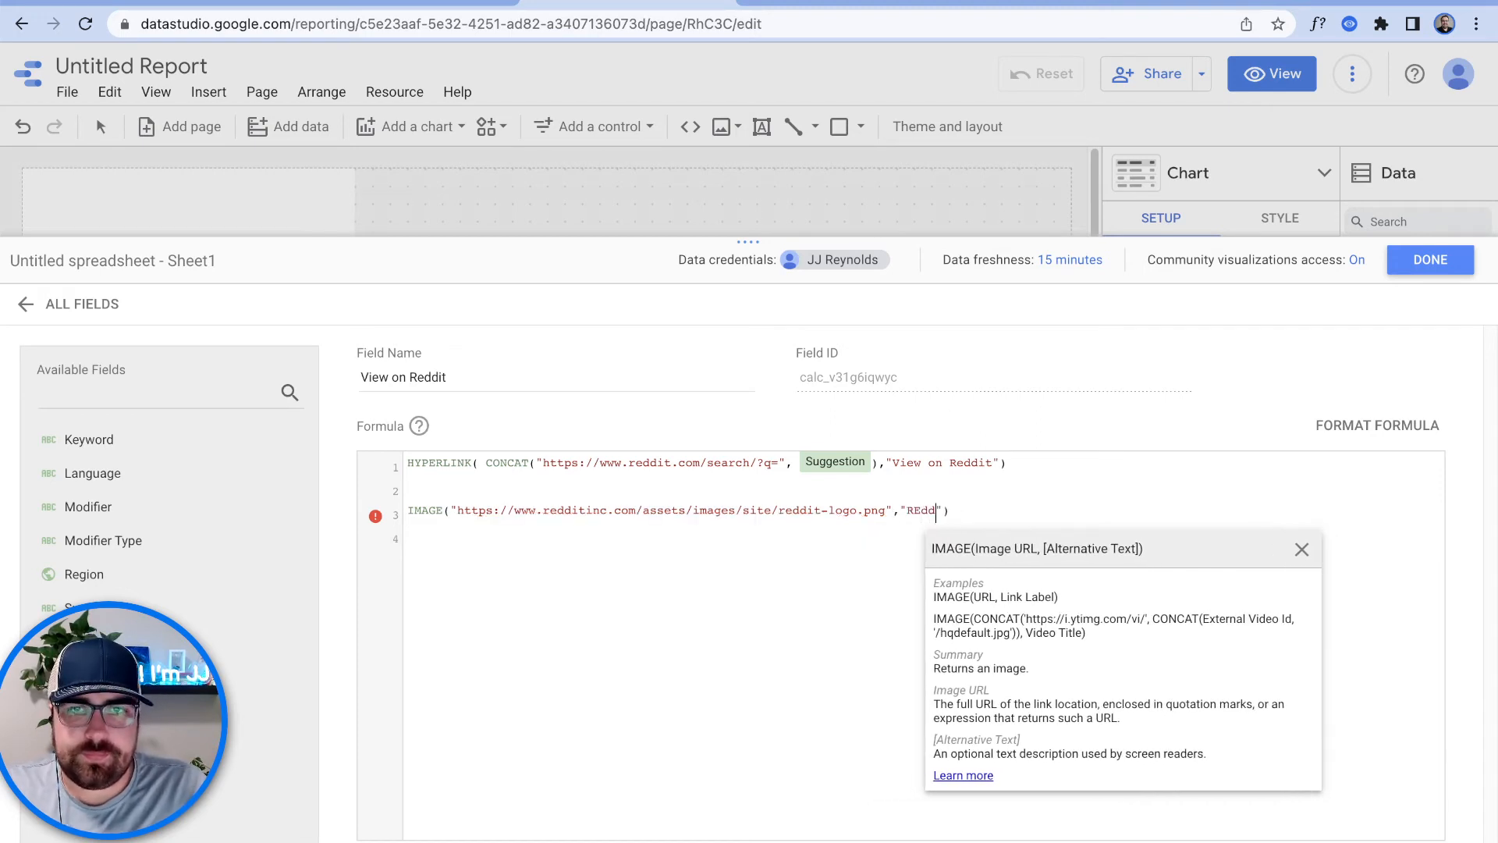
key(BackSpace)
text(e)
key(Right)
key(Right)
key(Right)
key(Right)
key(Right)
text(Logo)
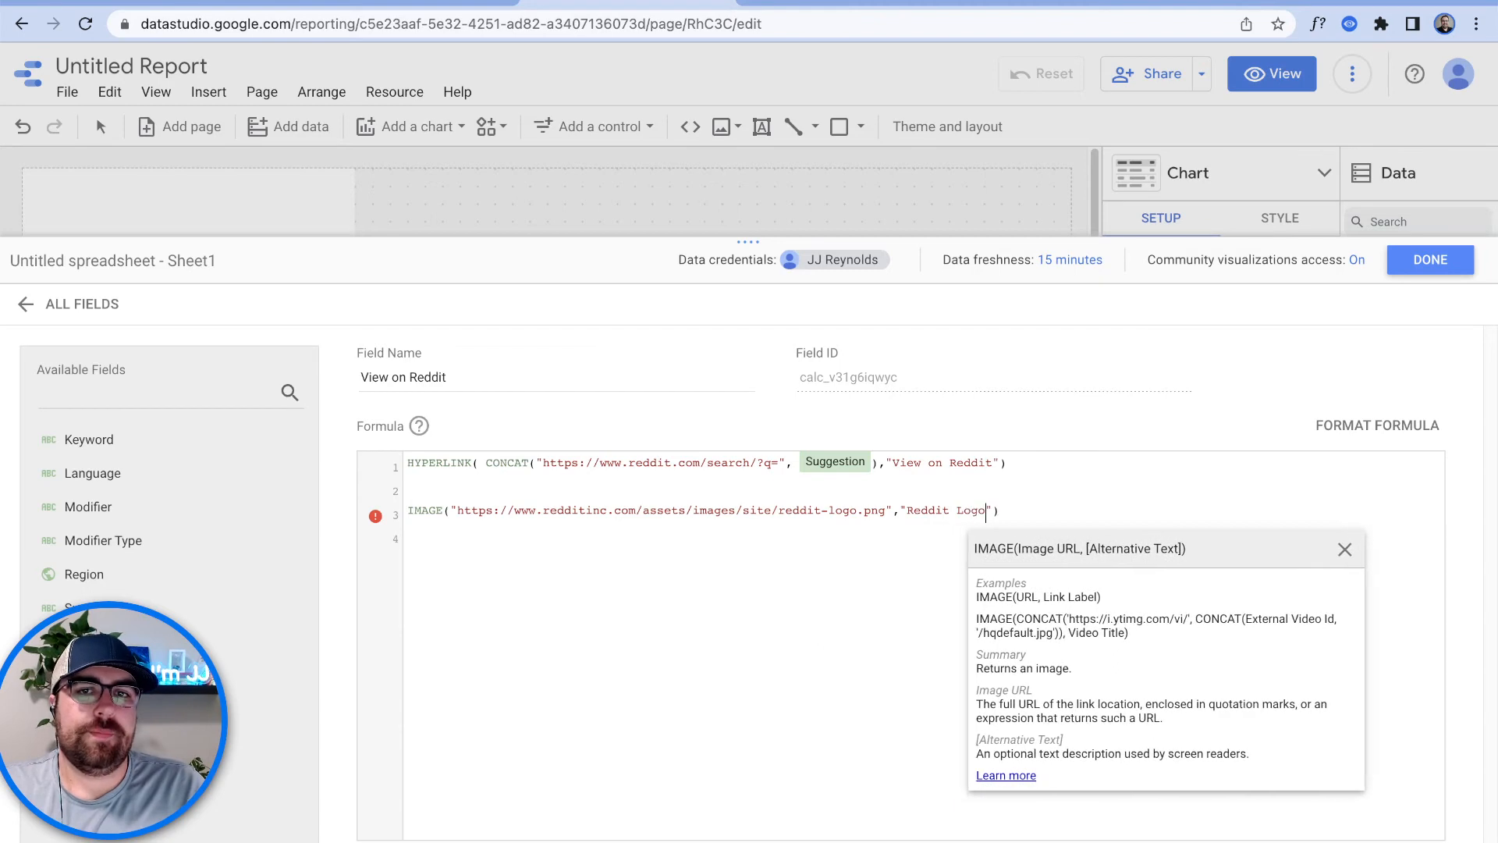
Step: Move the IMAGE expression into the HYPERLINK function in place of the "View on Reddit" label and save the field
key(End)
key(shift+Home)
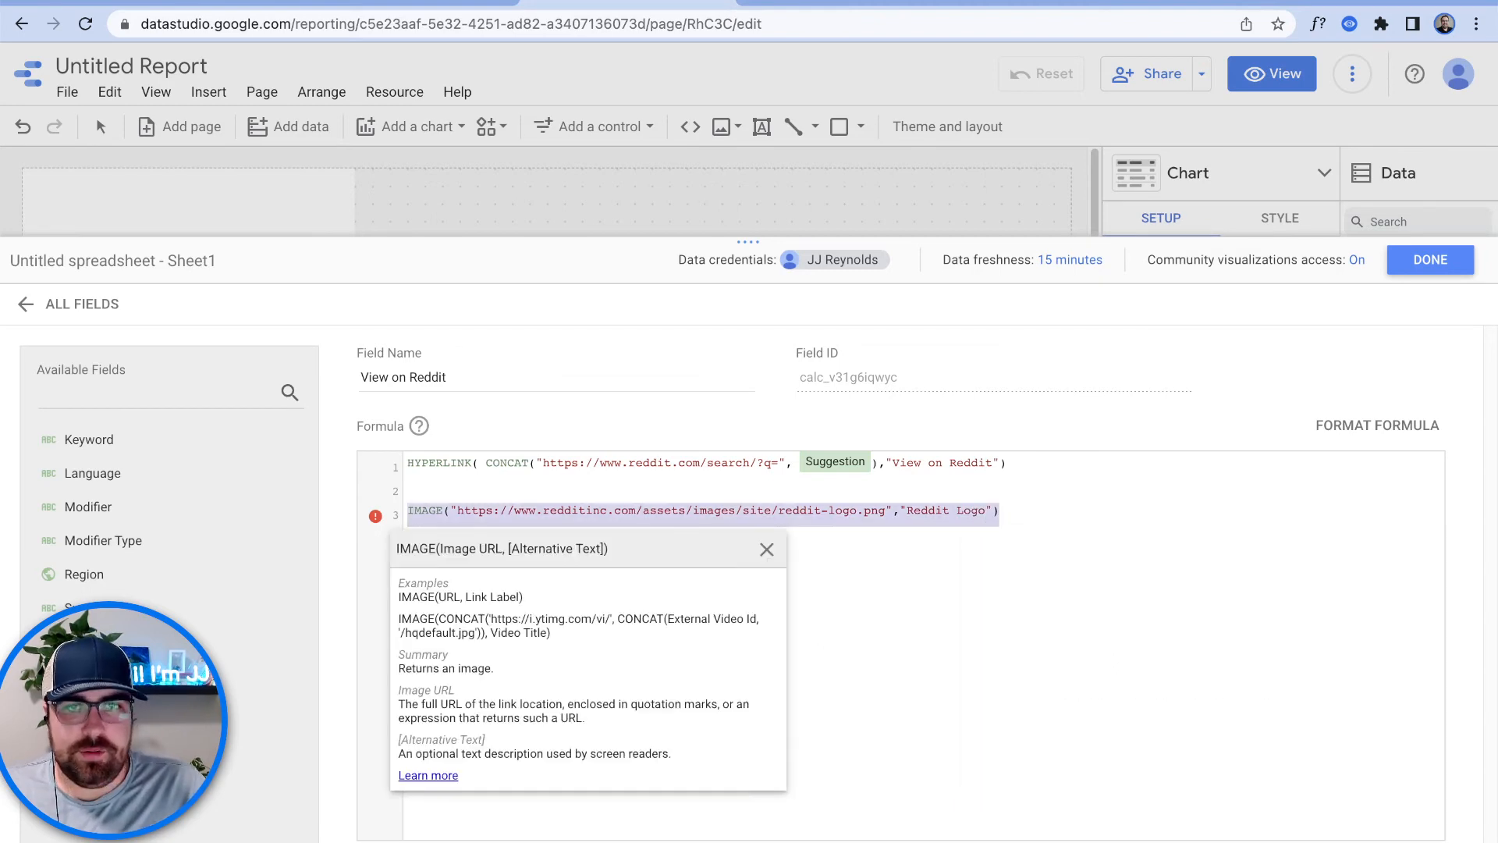
key(BackSpace)
key(Up)
key(Up)
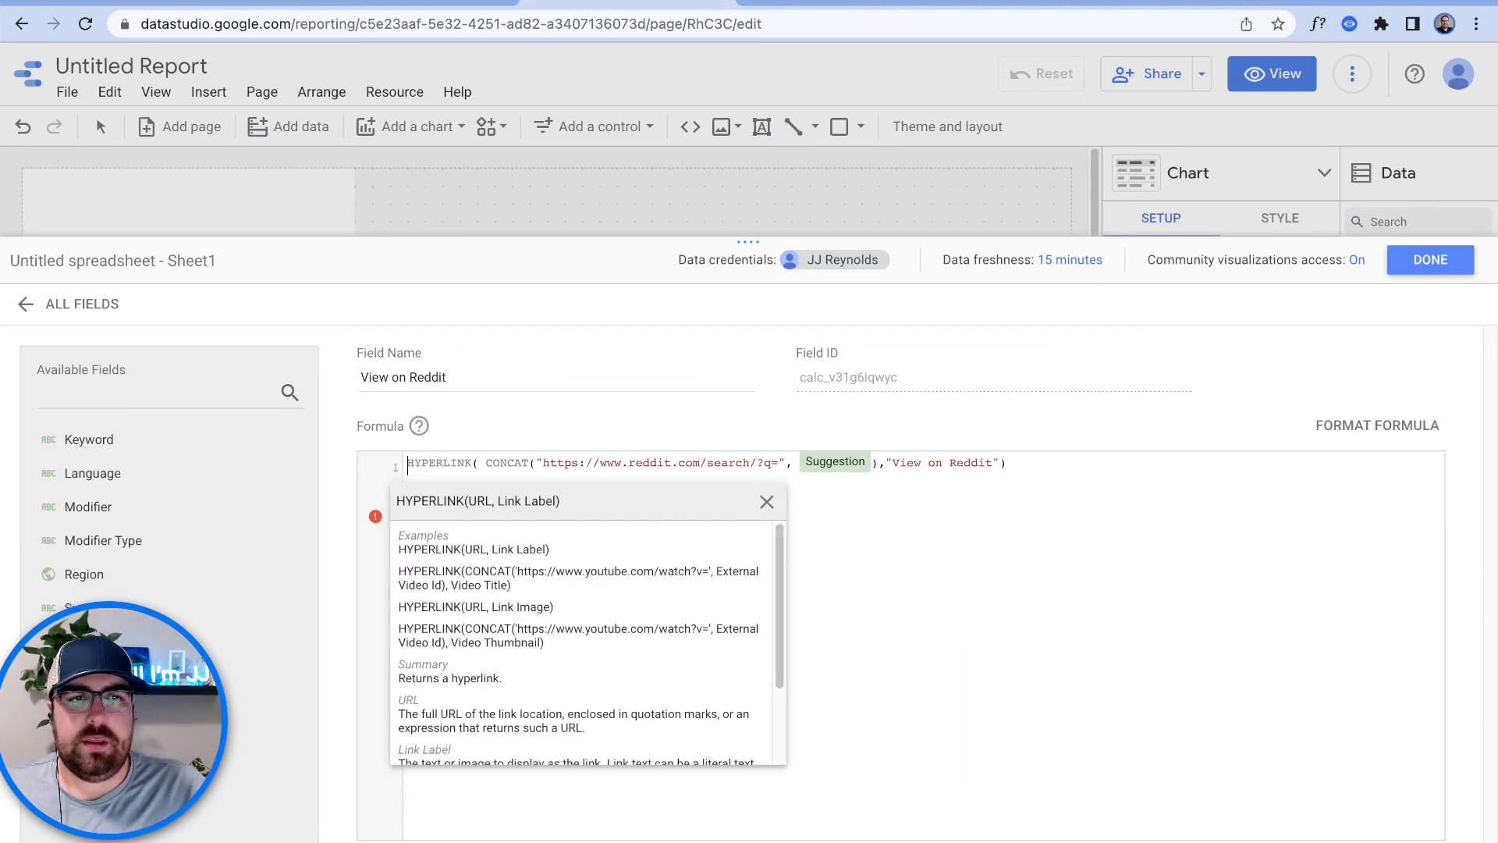
click(1138, 499)
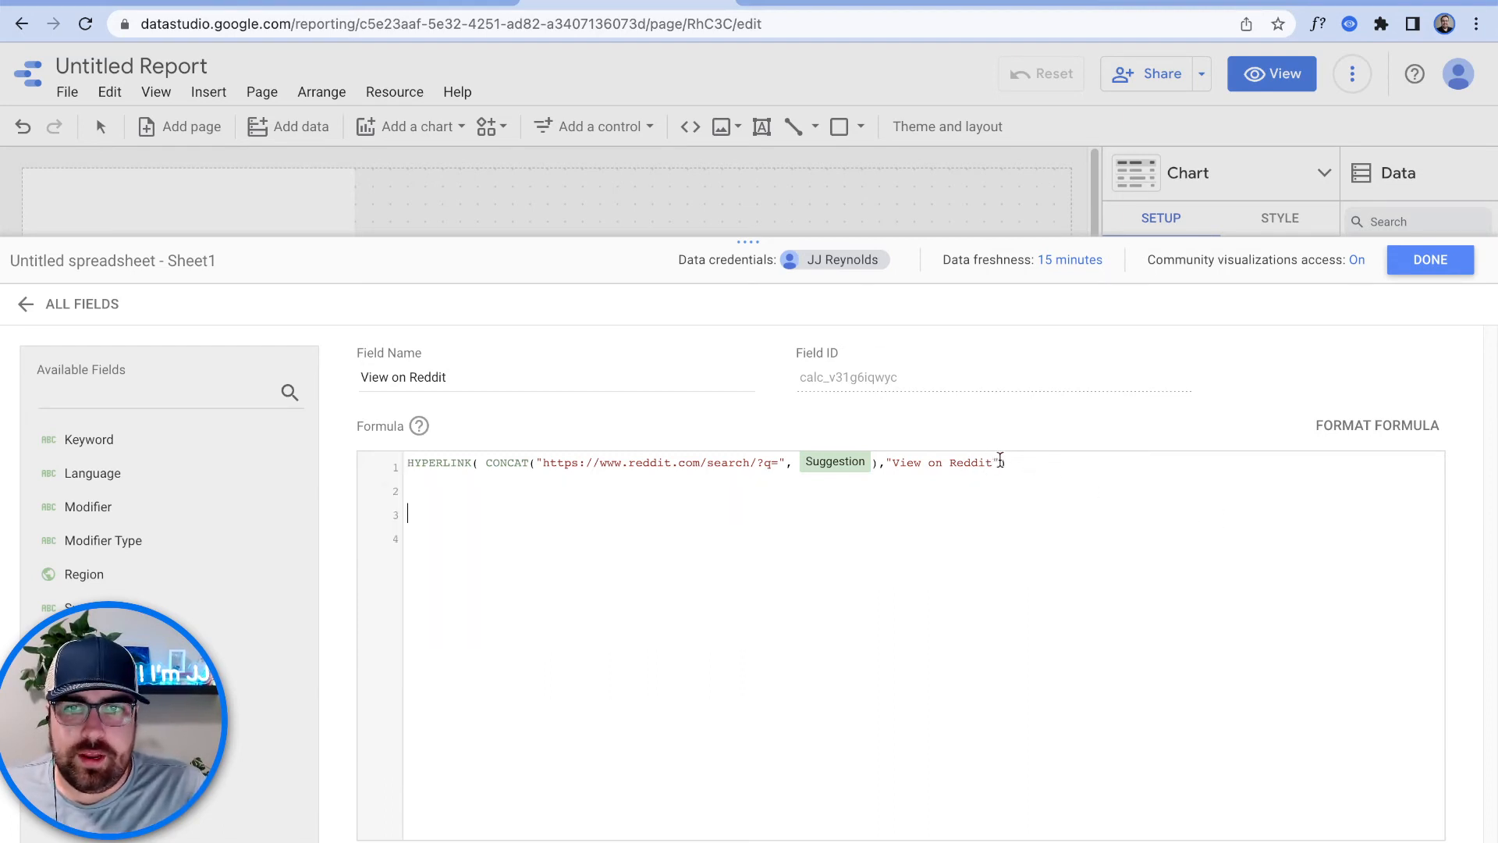
drag(1000, 462, 888, 462)
key(ctrl+v)
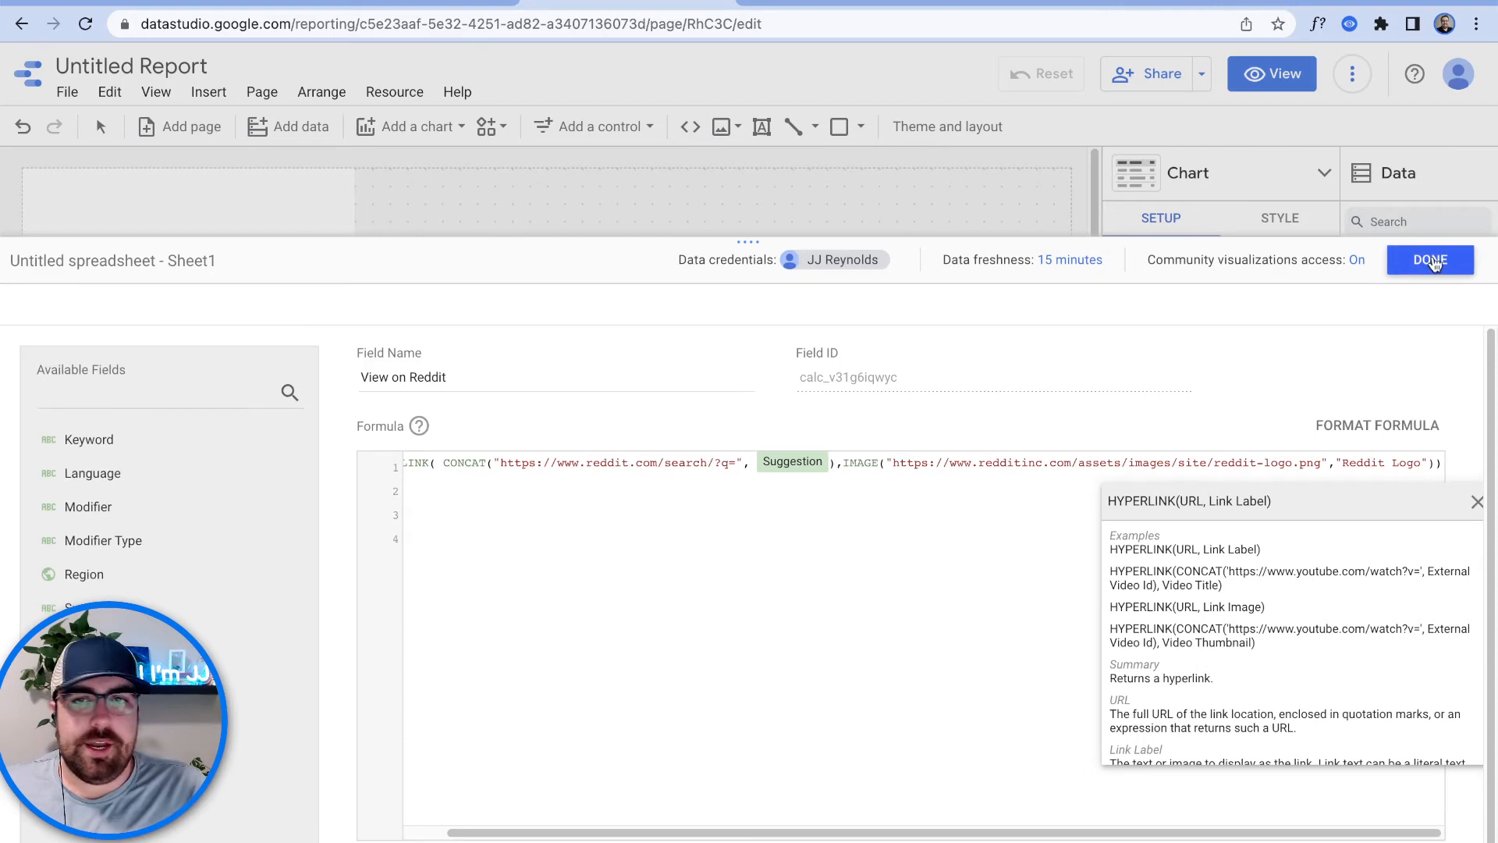
click(1433, 263)
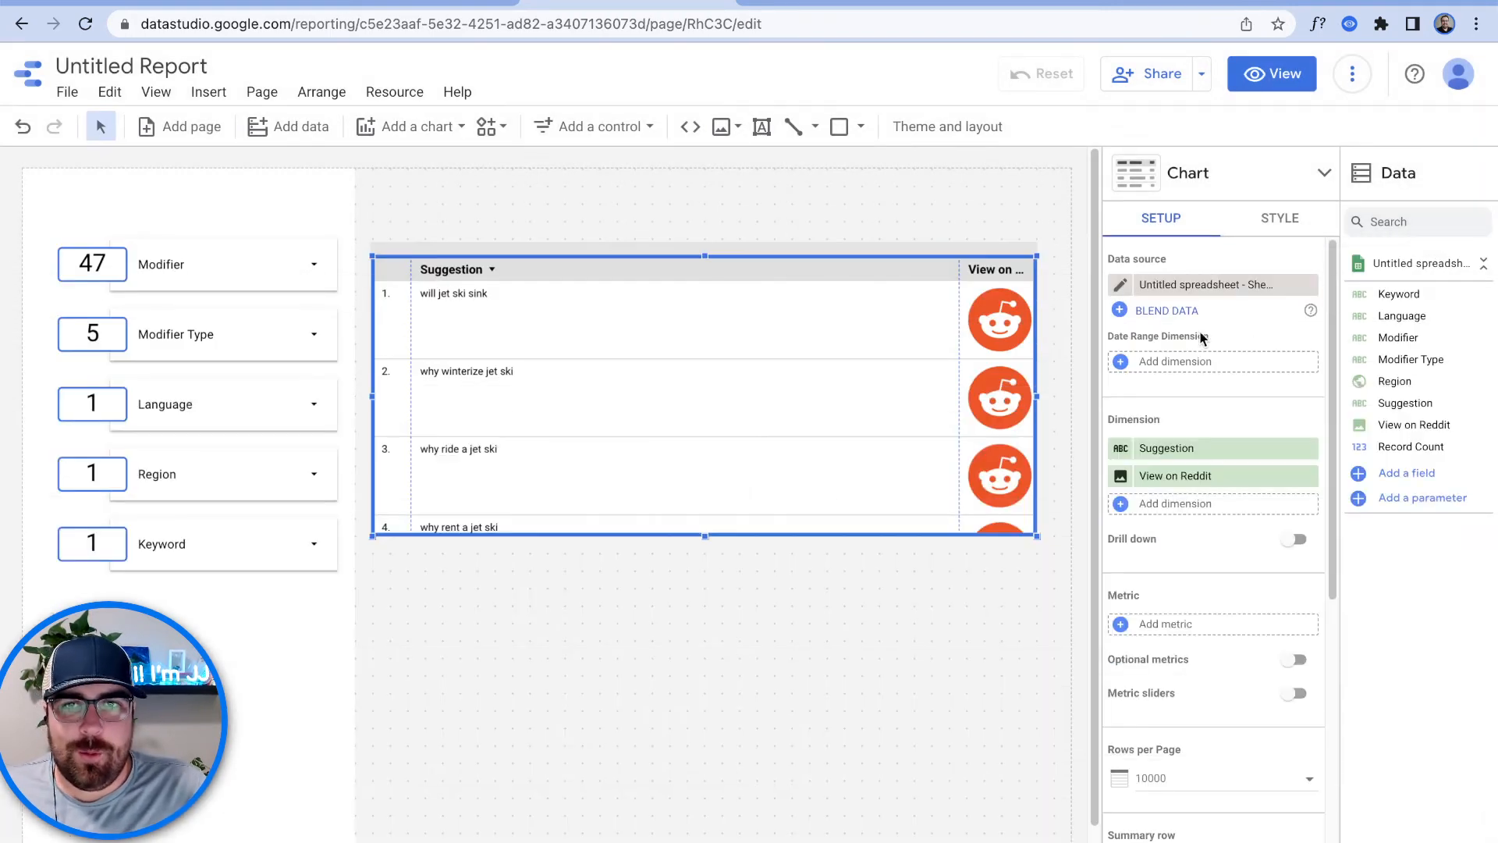
Step: Test the Reddit logo link for "will jet ski sink" and return to the report
click(994, 341)
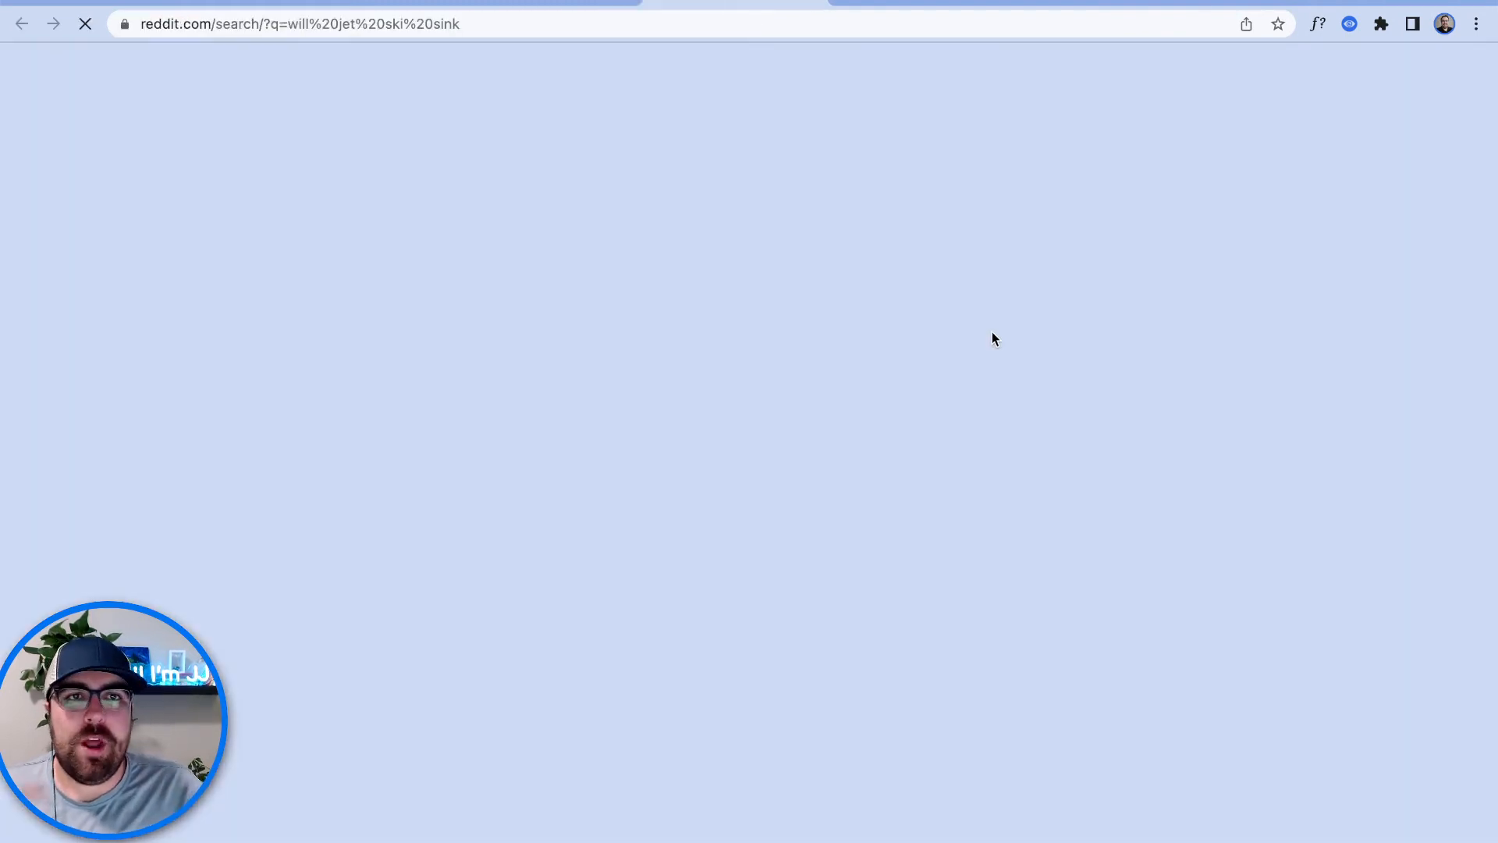
key(ctrl+shift+Tab)
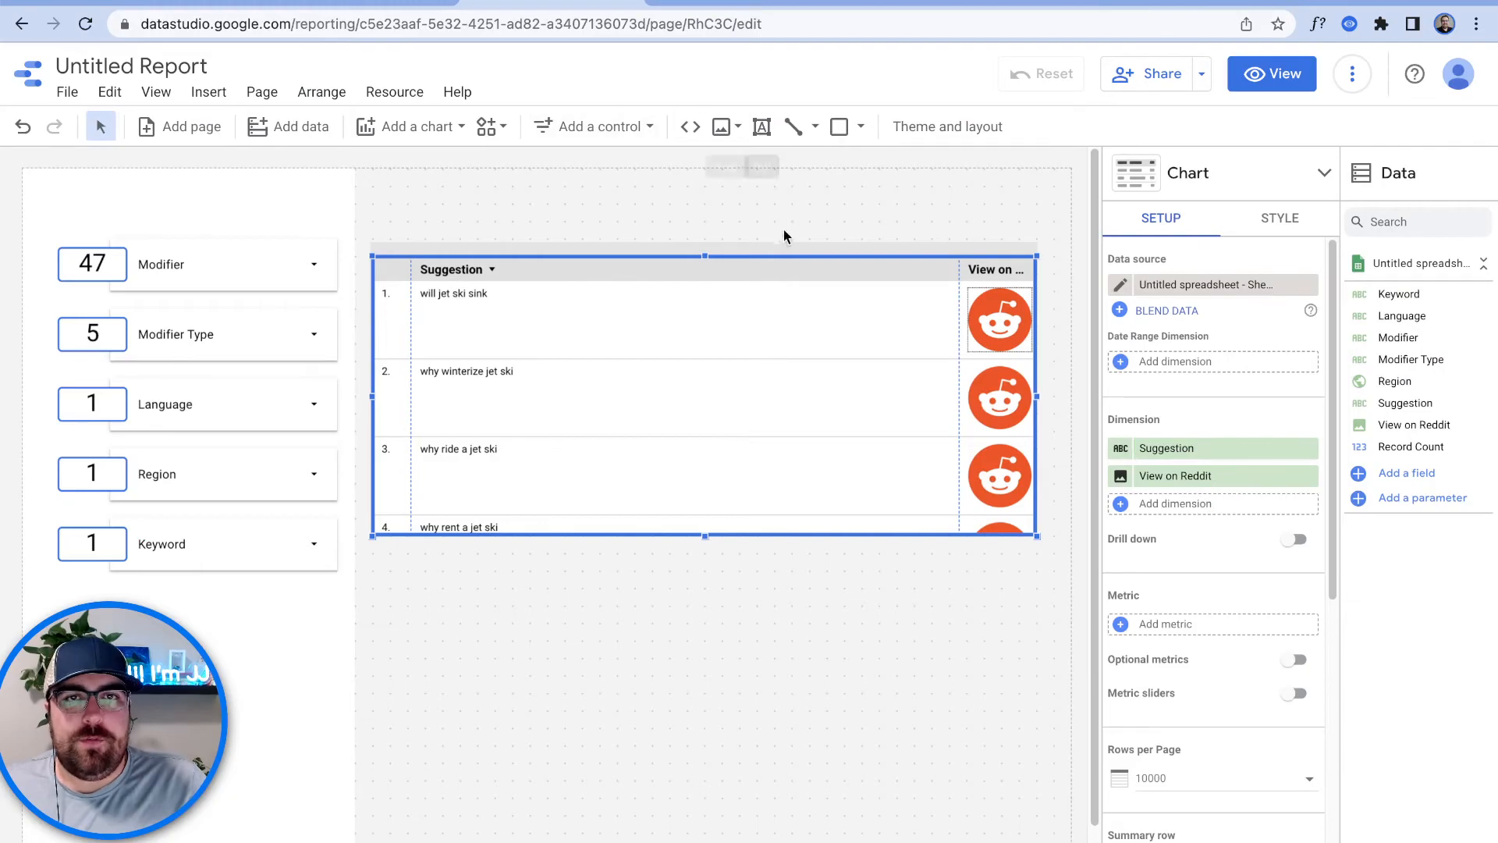
click(757, 199)
Step: Open google.com in a new browser tab and search for "jet sk"
key(ctrl+t)
text(google.com)
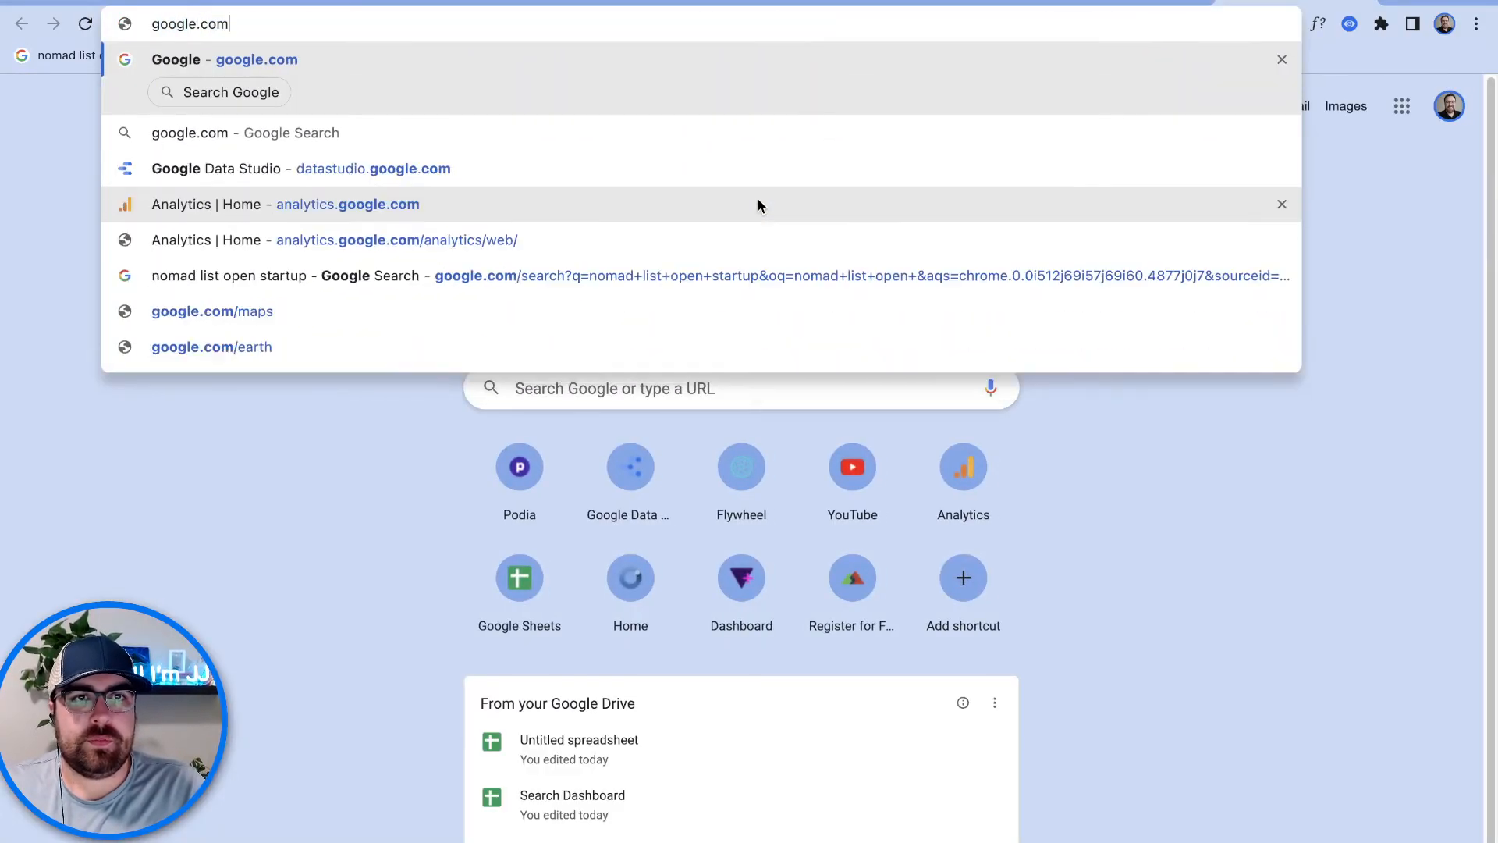
key(Return)
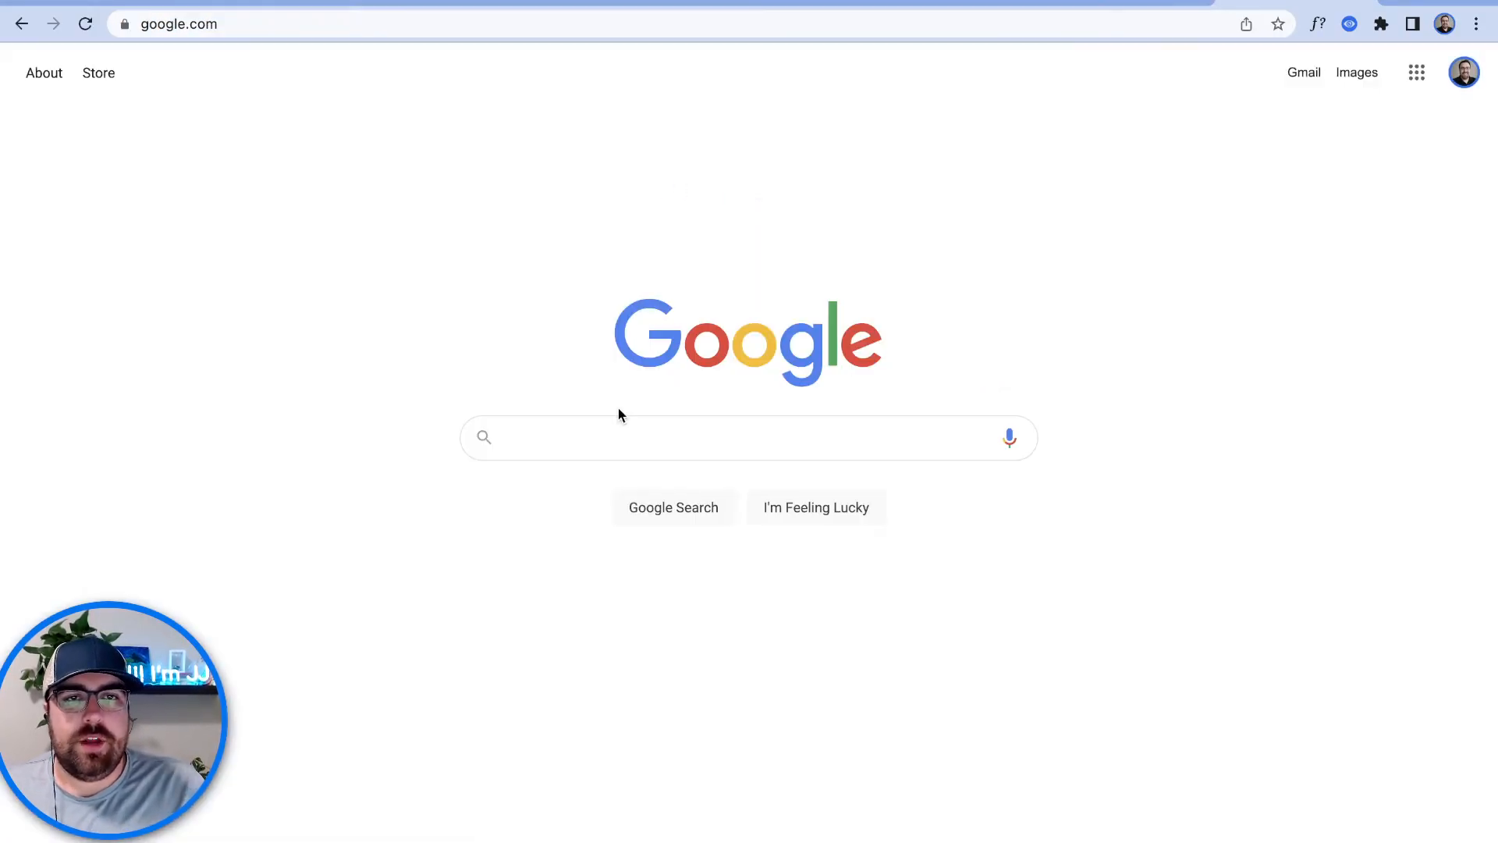
text(jet sk)
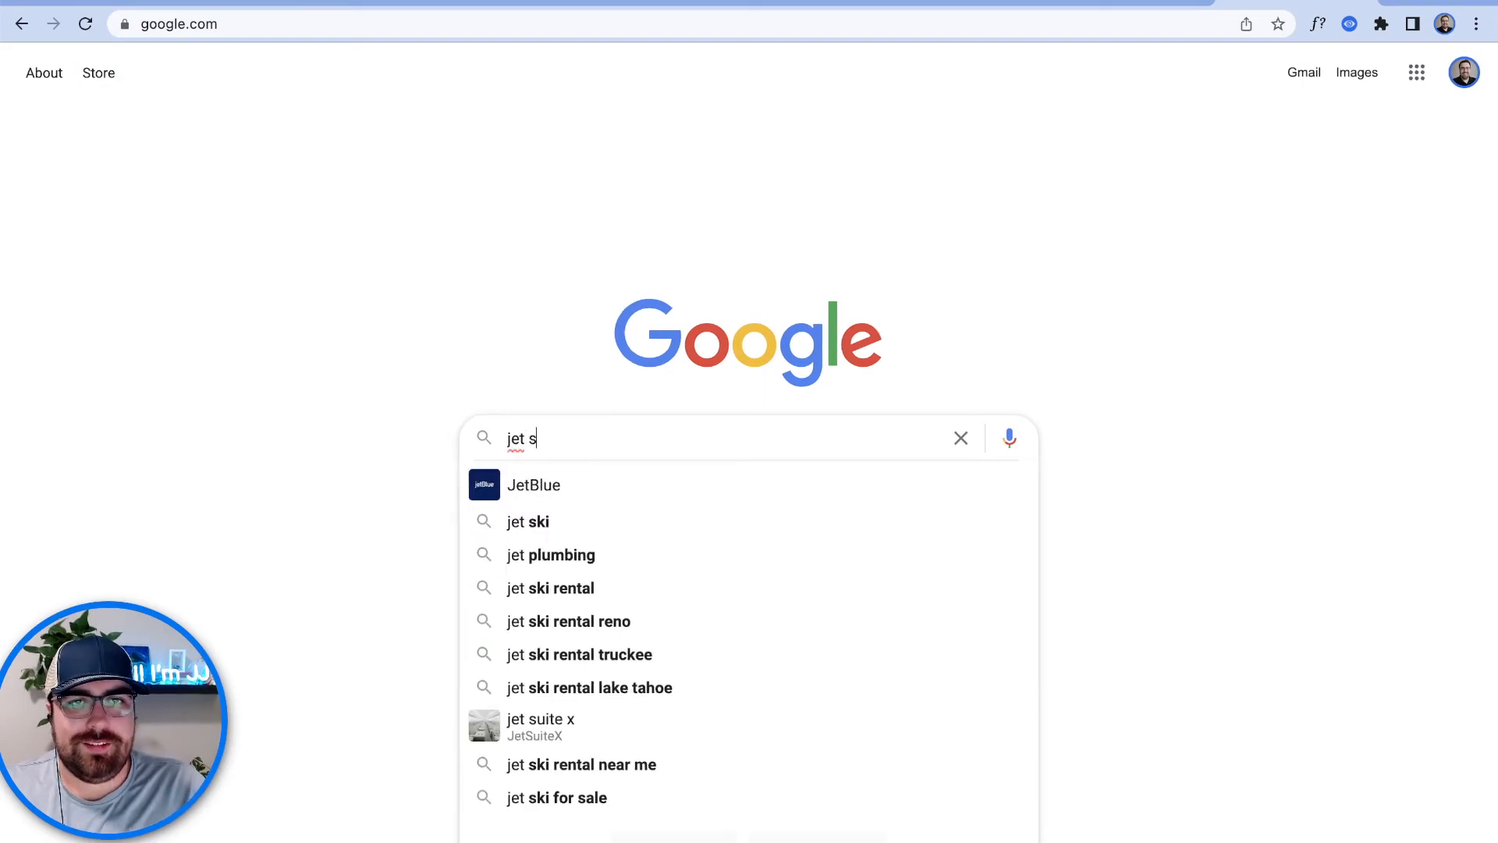
key(Return)
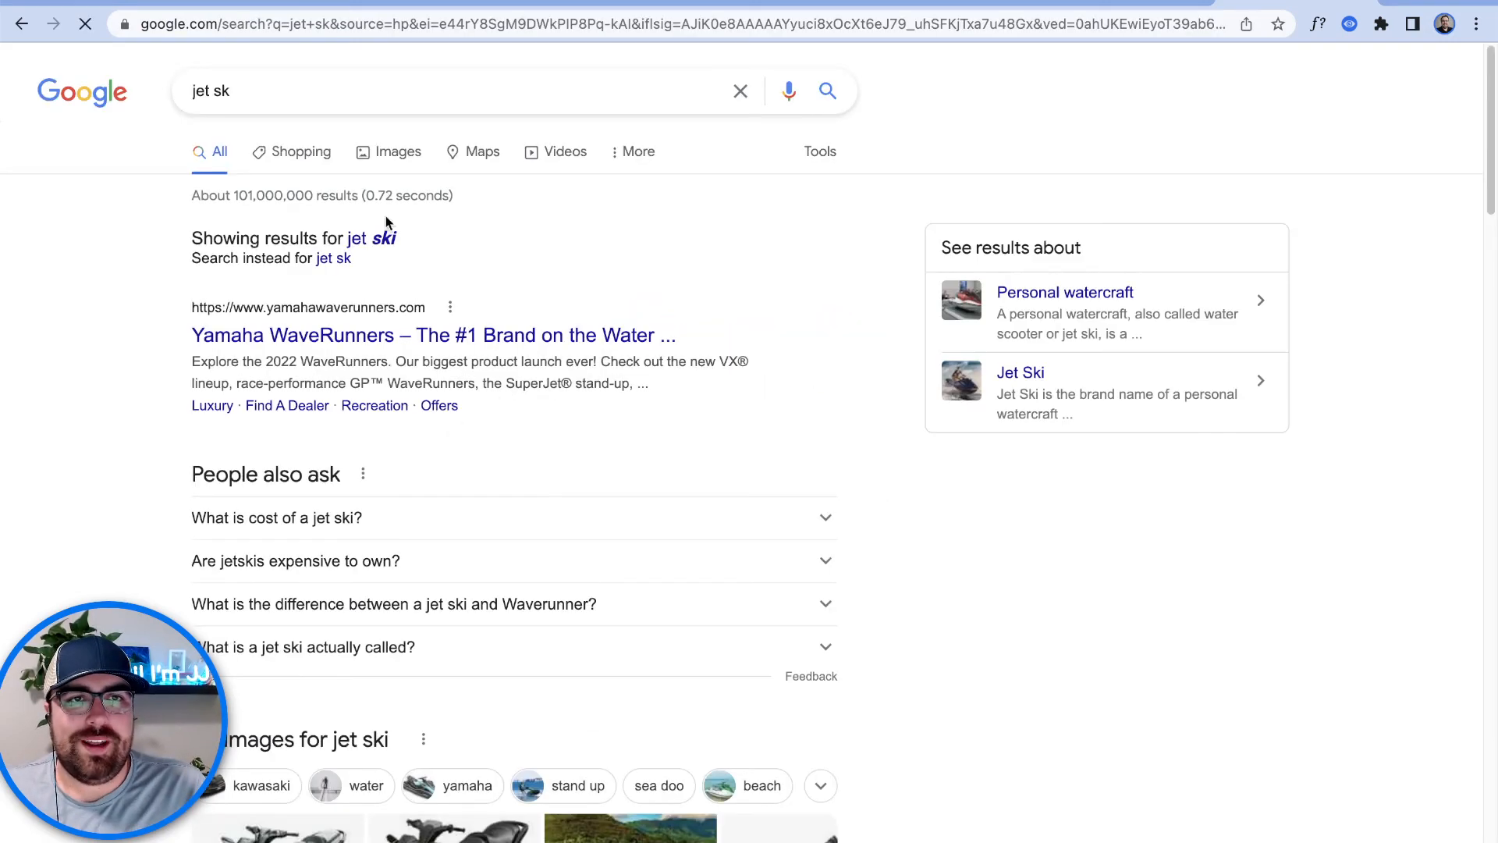
click(289, 24)
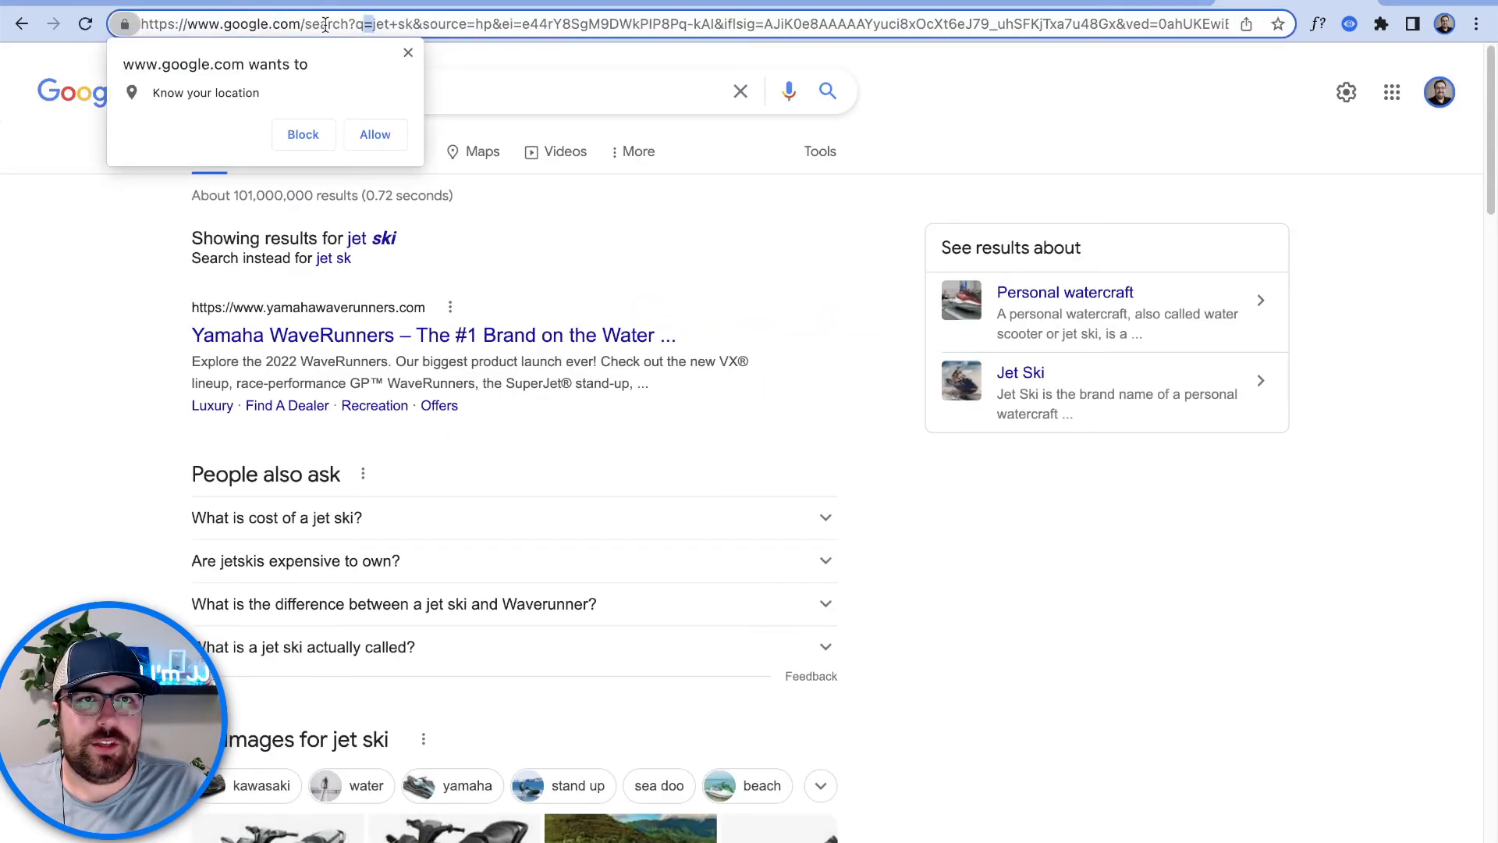
click(410, 28)
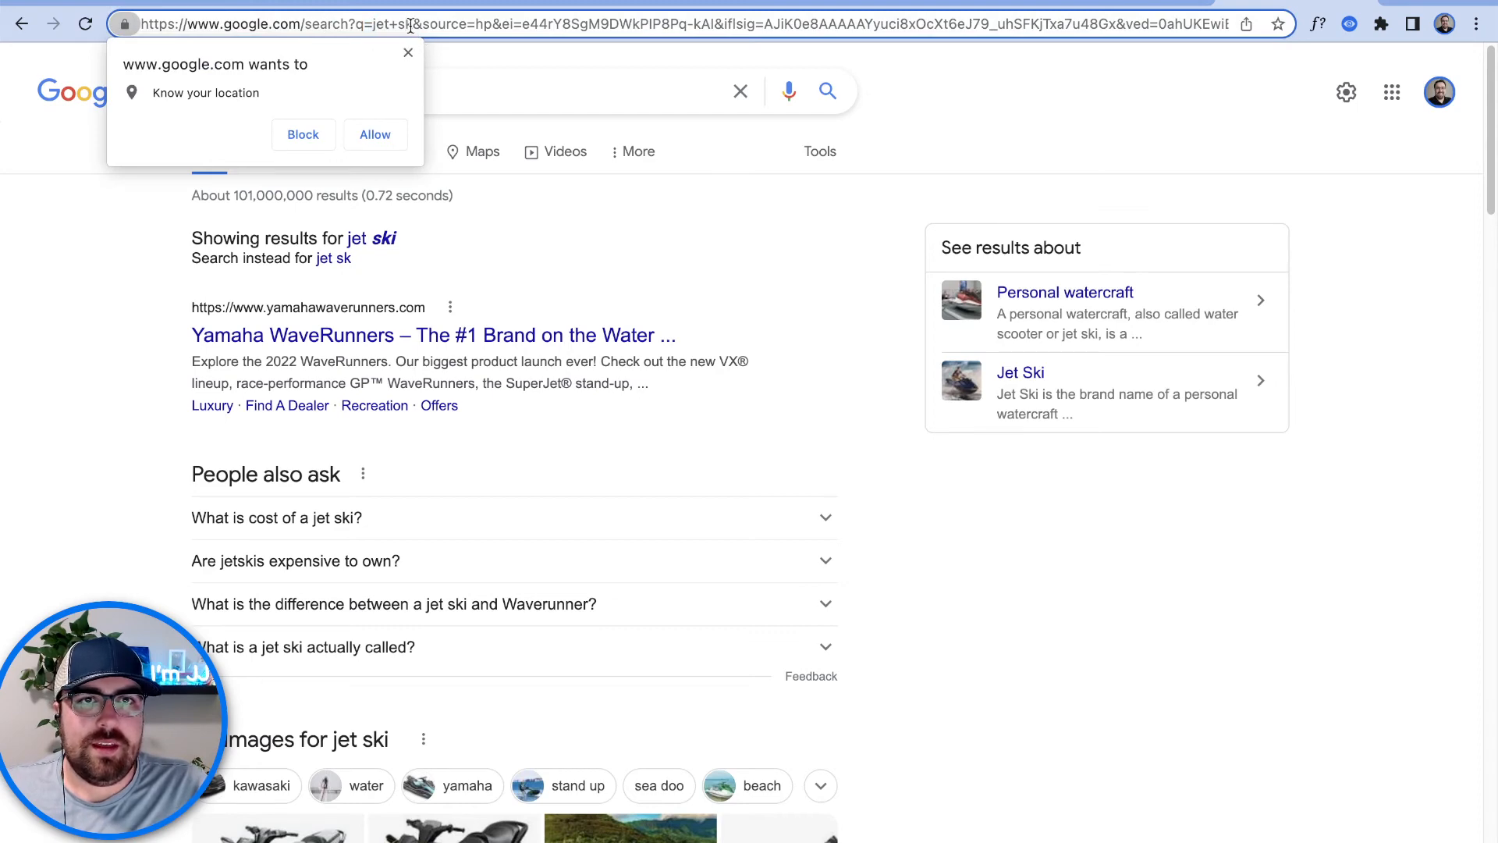
key(shift+super+Right)
key(BackSpace)
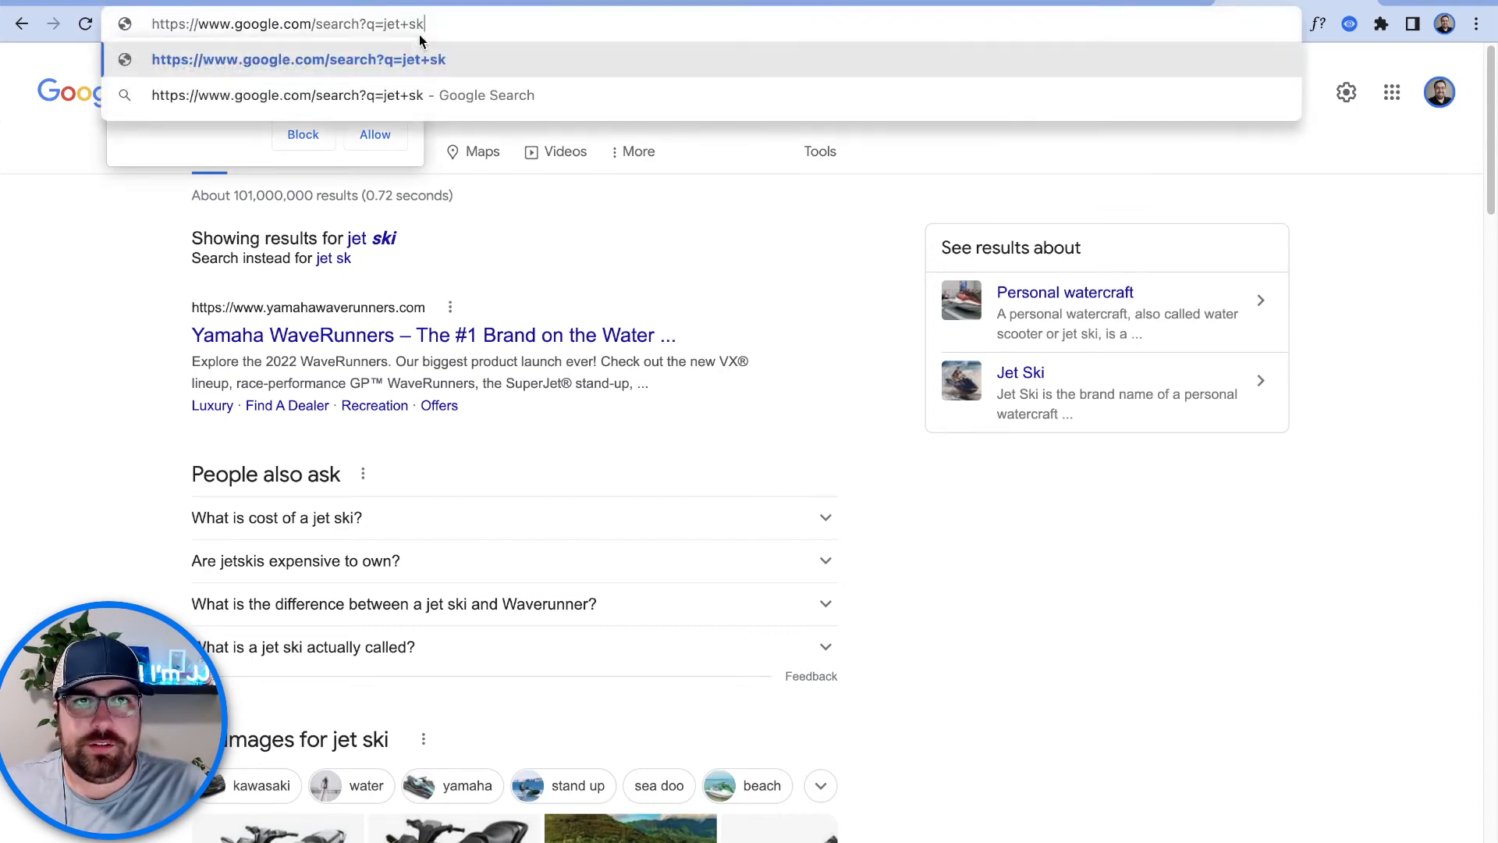
key(super+a)
key(ctrl+c)
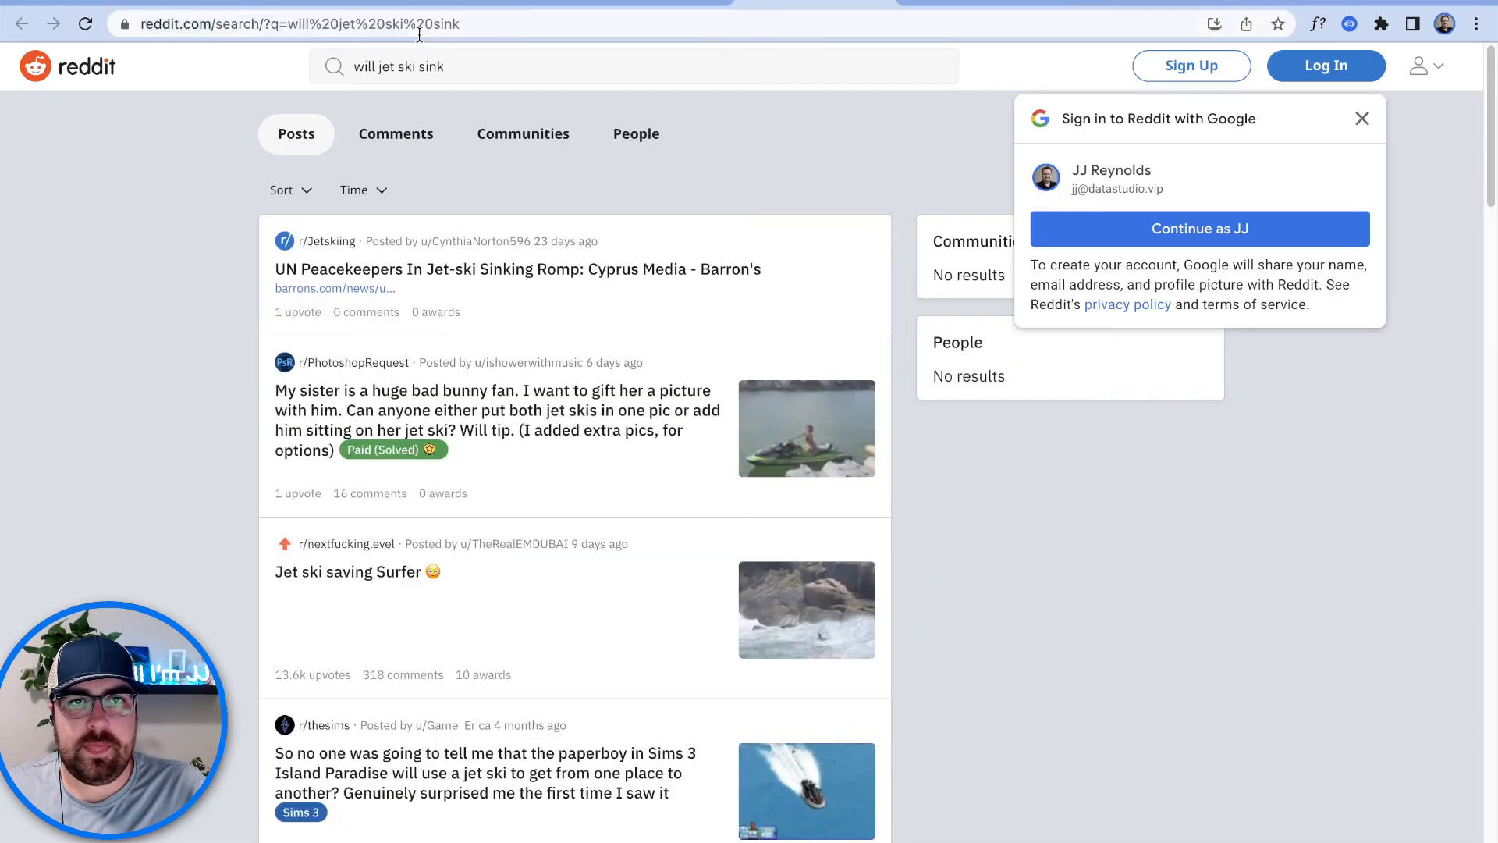
key(ctrl+shift+Tab)
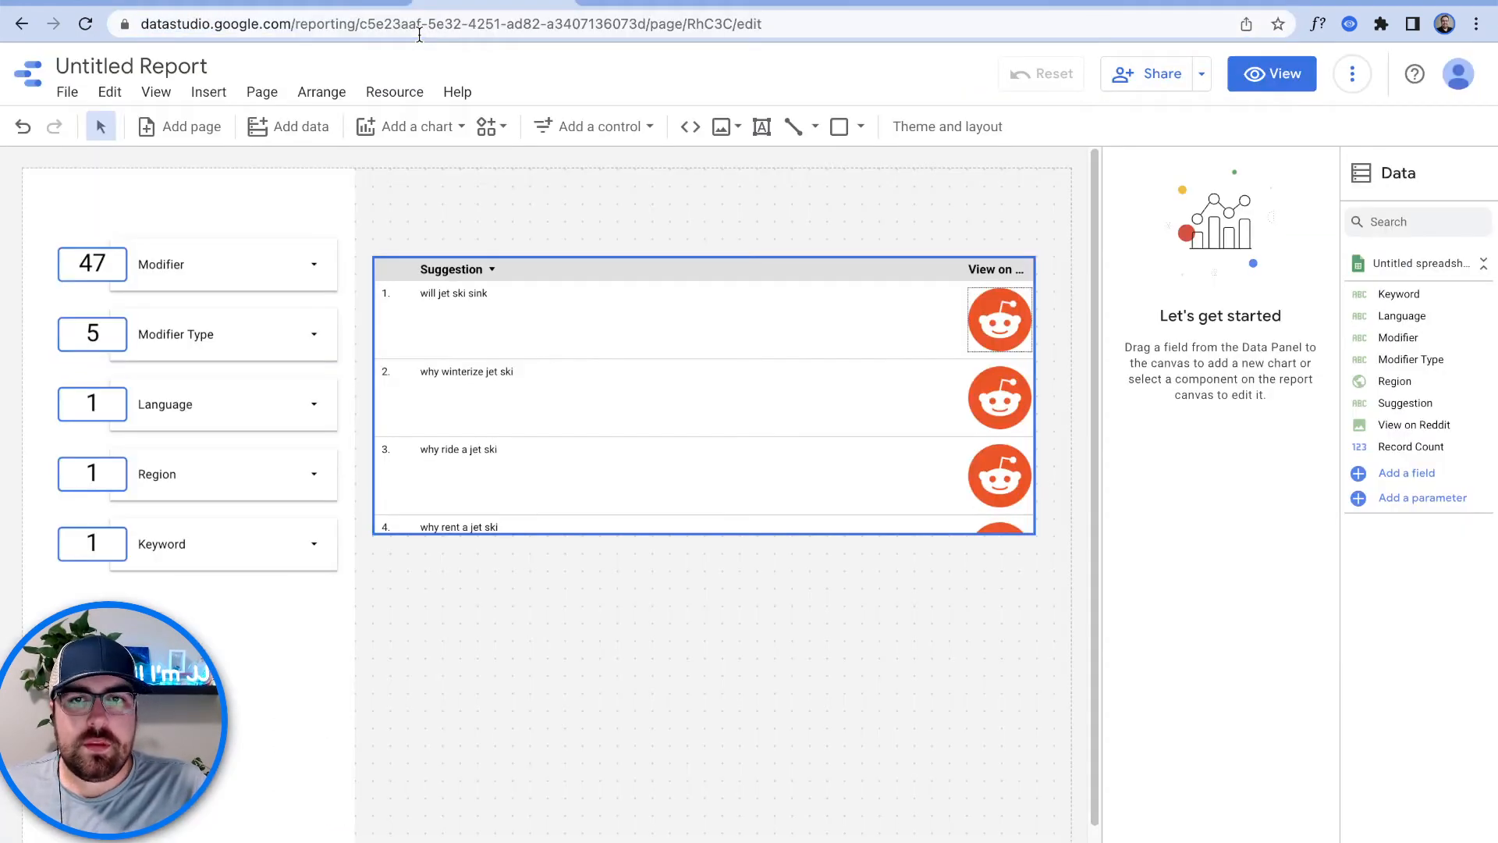
click(597, 348)
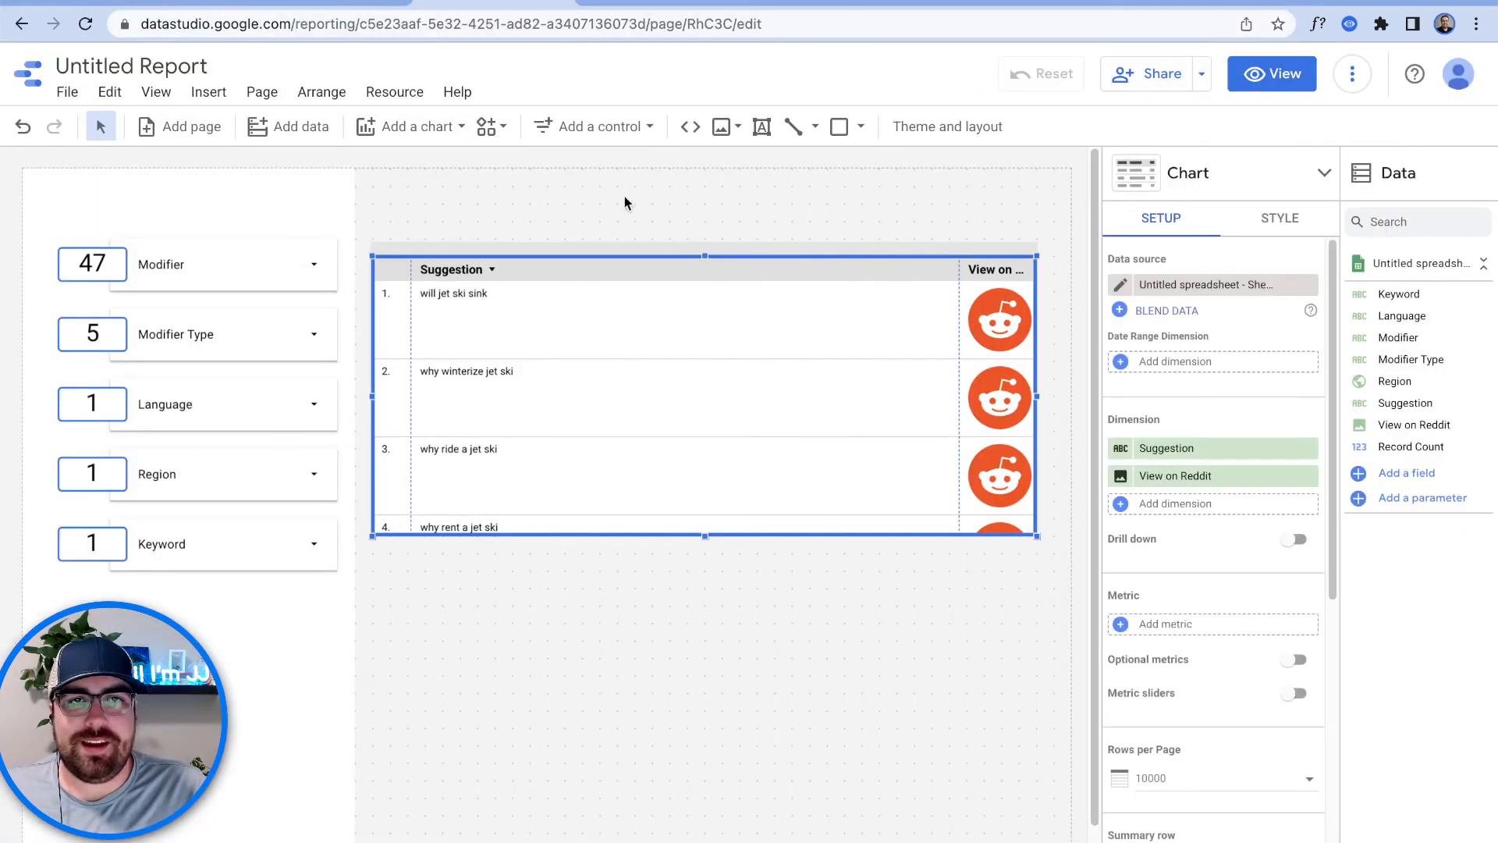
Step: Open the Untitled spreadsheet - Sheet1 data source for editing and duplicate its View on Reddit field
click(384, 95)
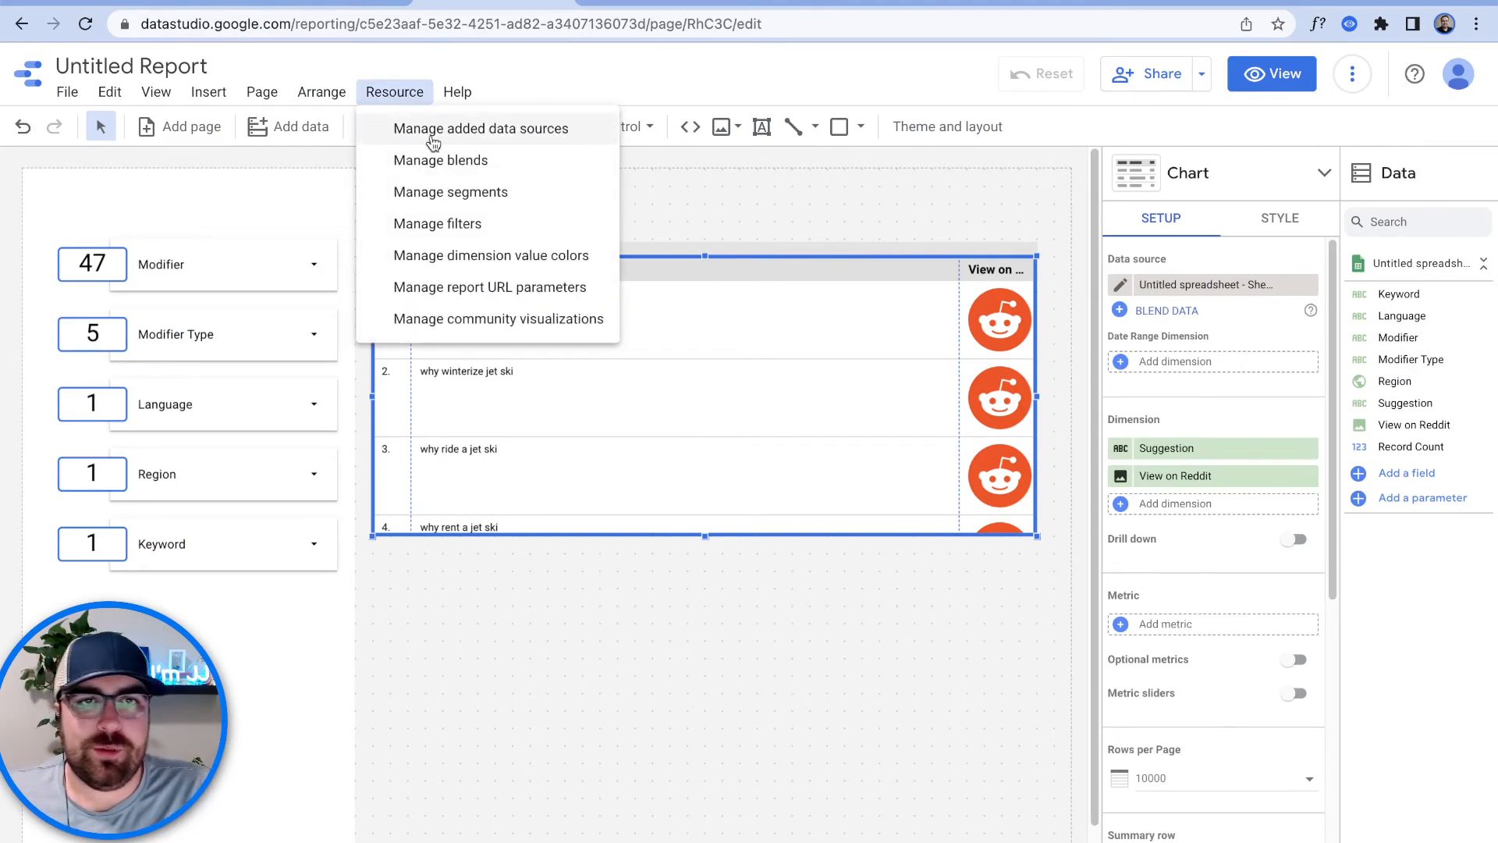
click(515, 131)
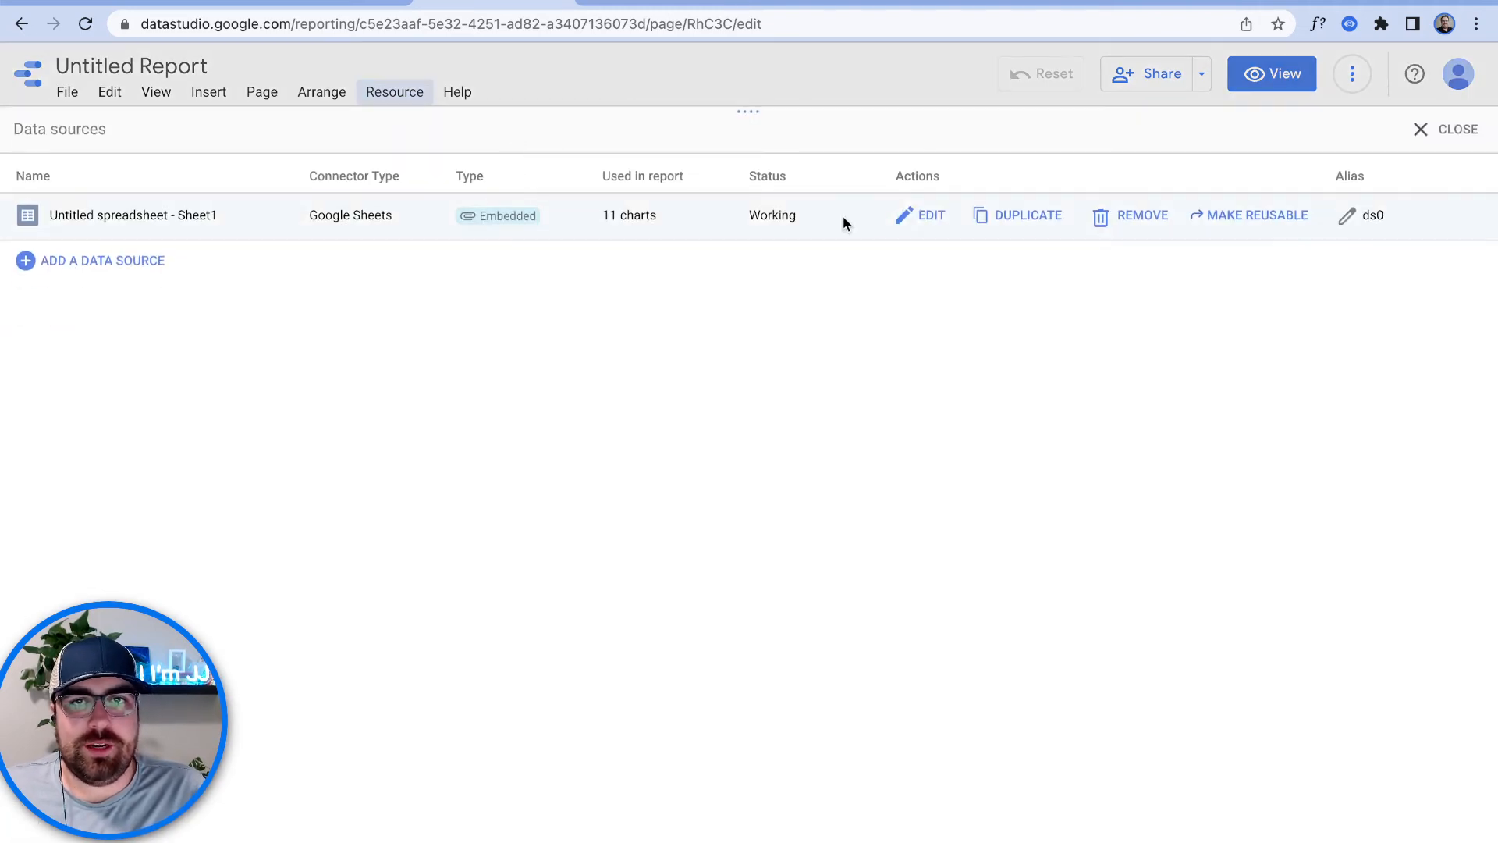
click(911, 221)
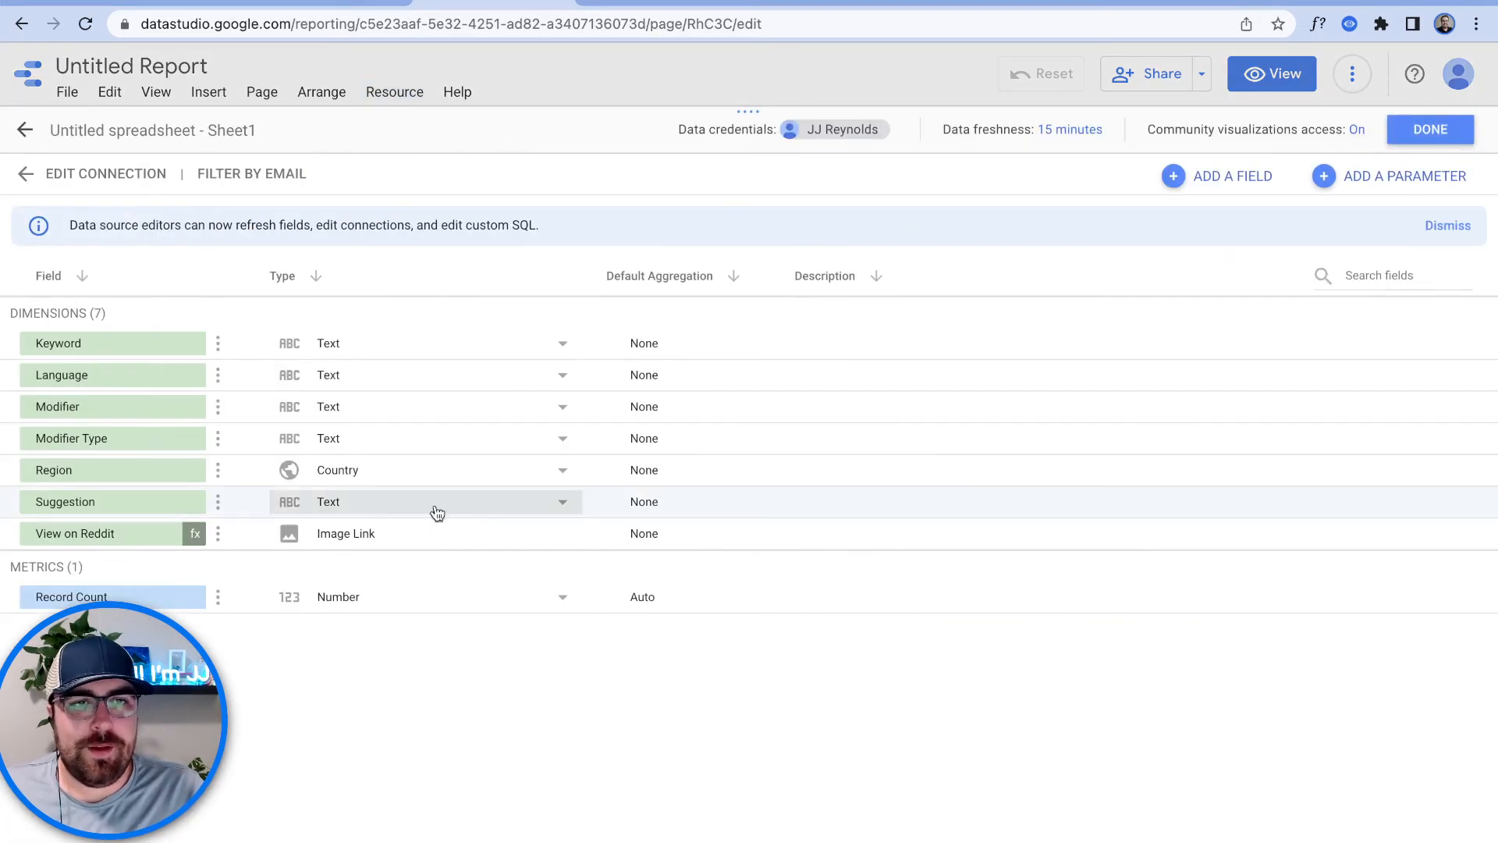
click(219, 533)
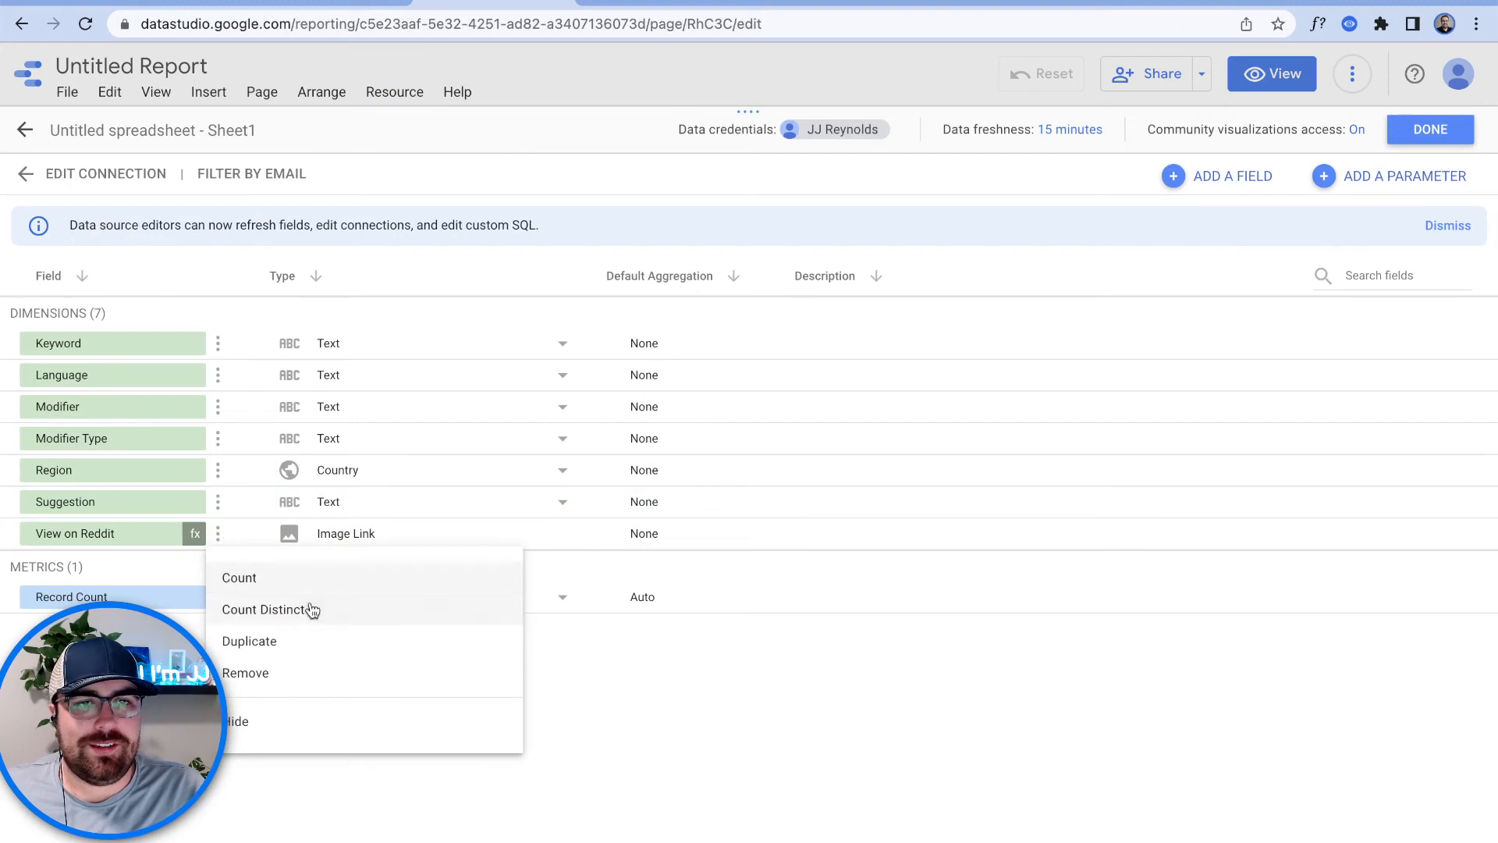
click(249, 640)
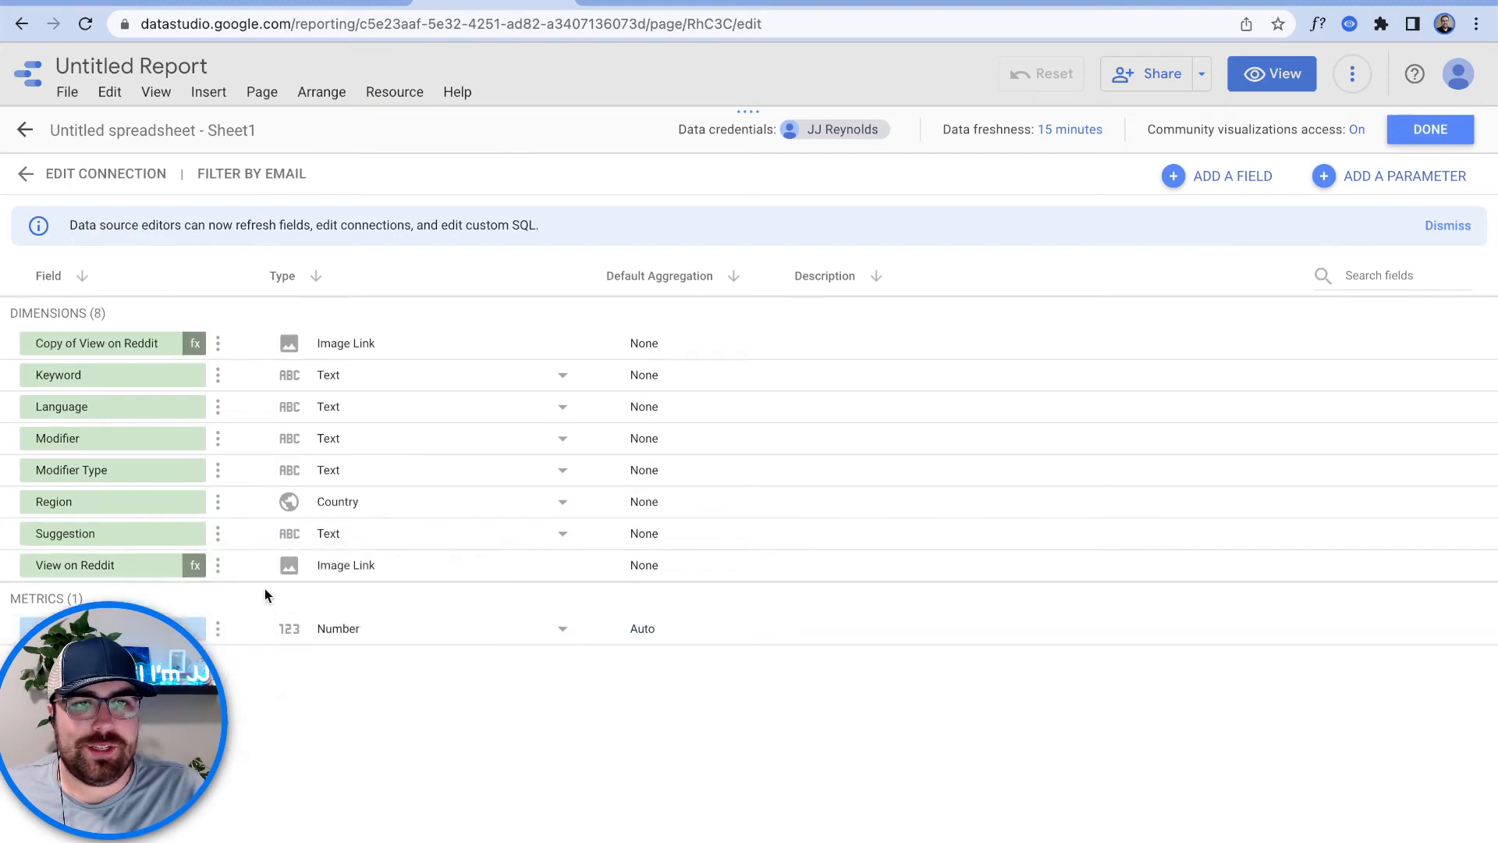
Step: Make two more duplicates of the Reddit link field, each from the newest copy
click(218, 343)
click(267, 451)
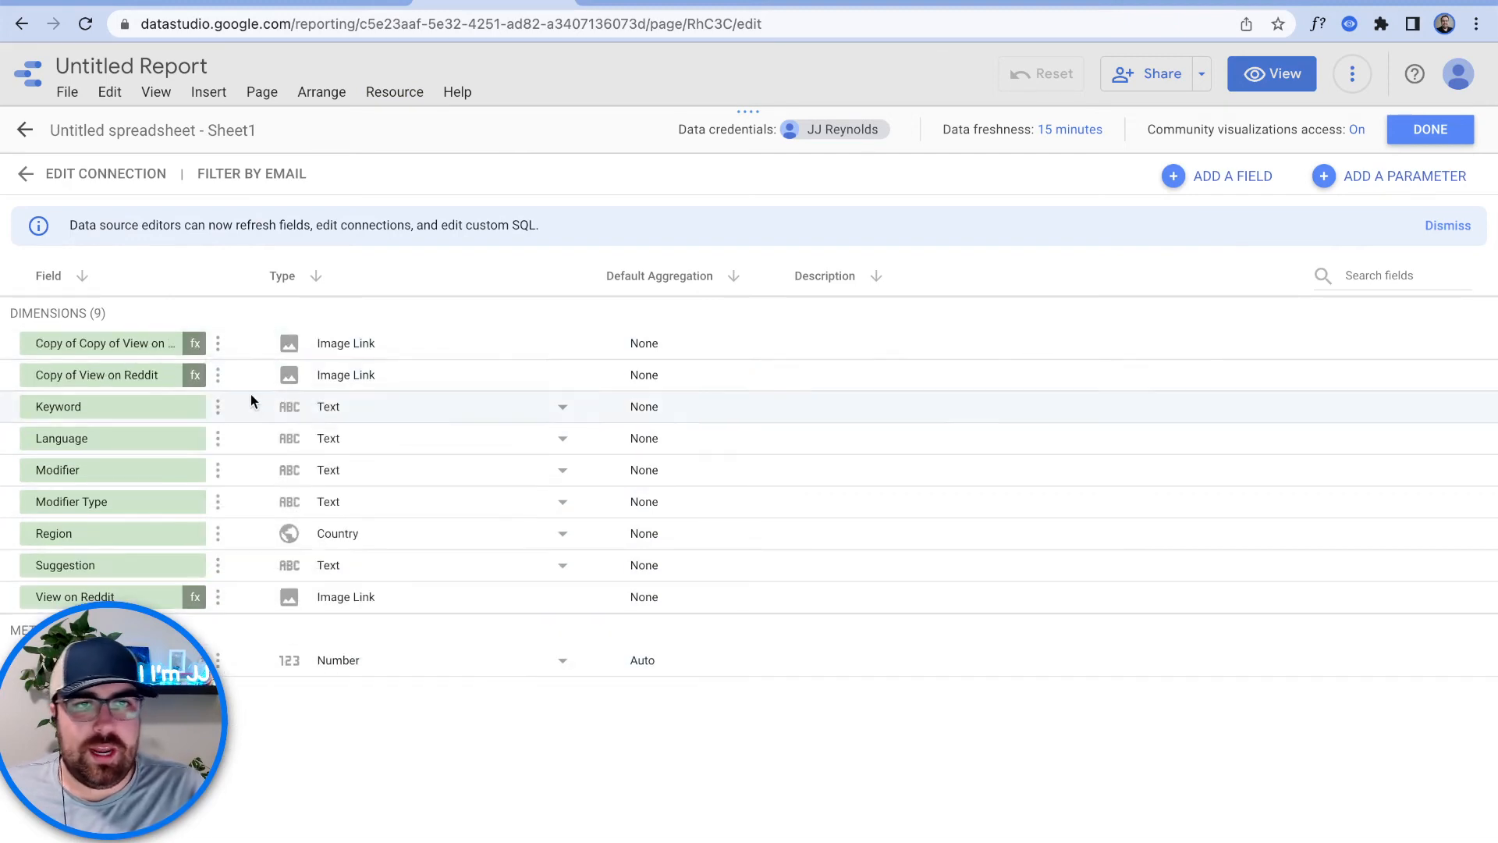
click(217, 347)
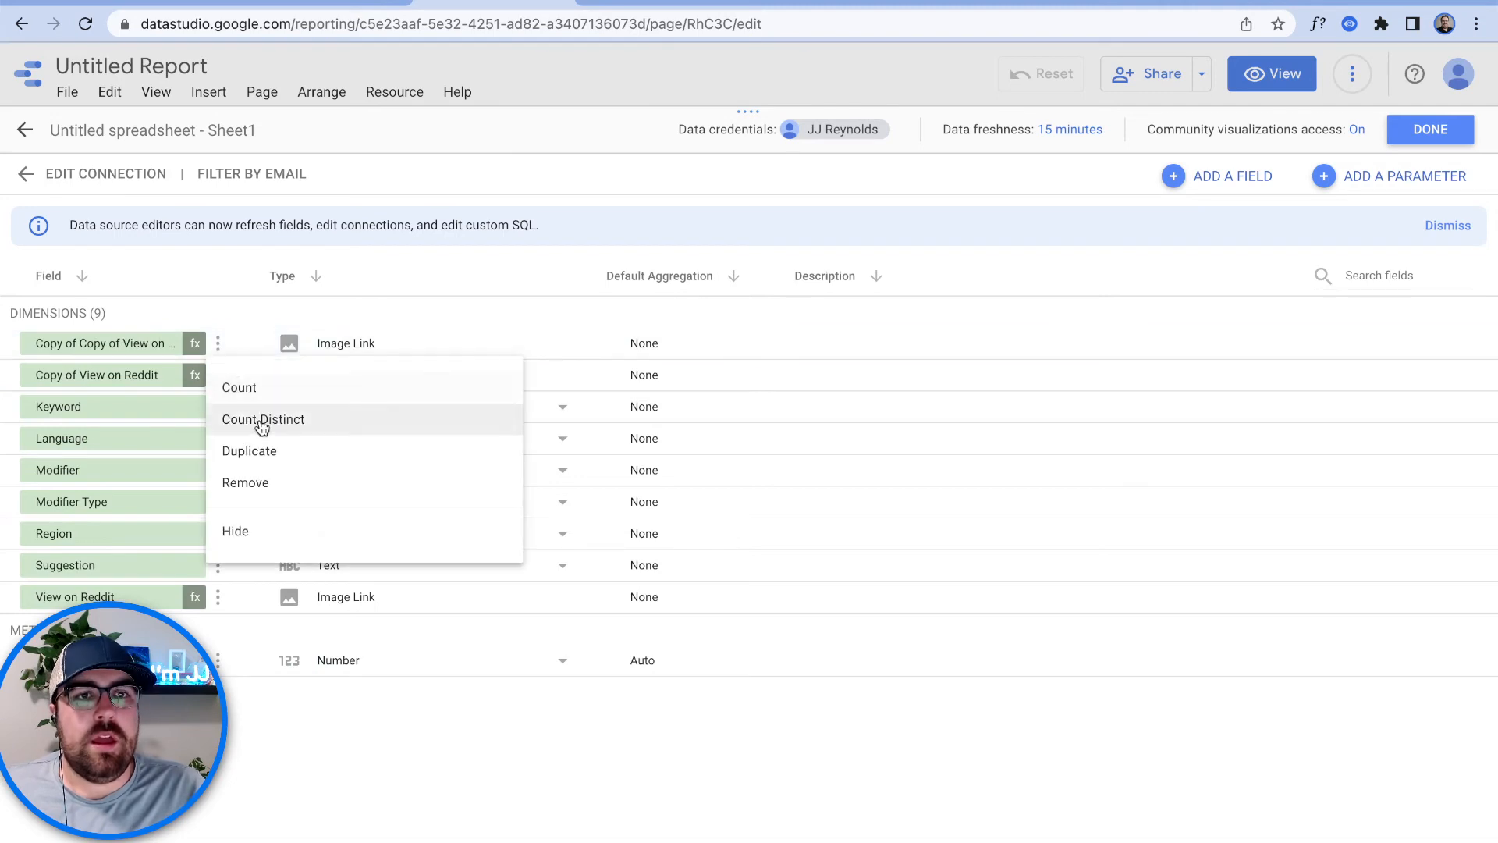
click(268, 450)
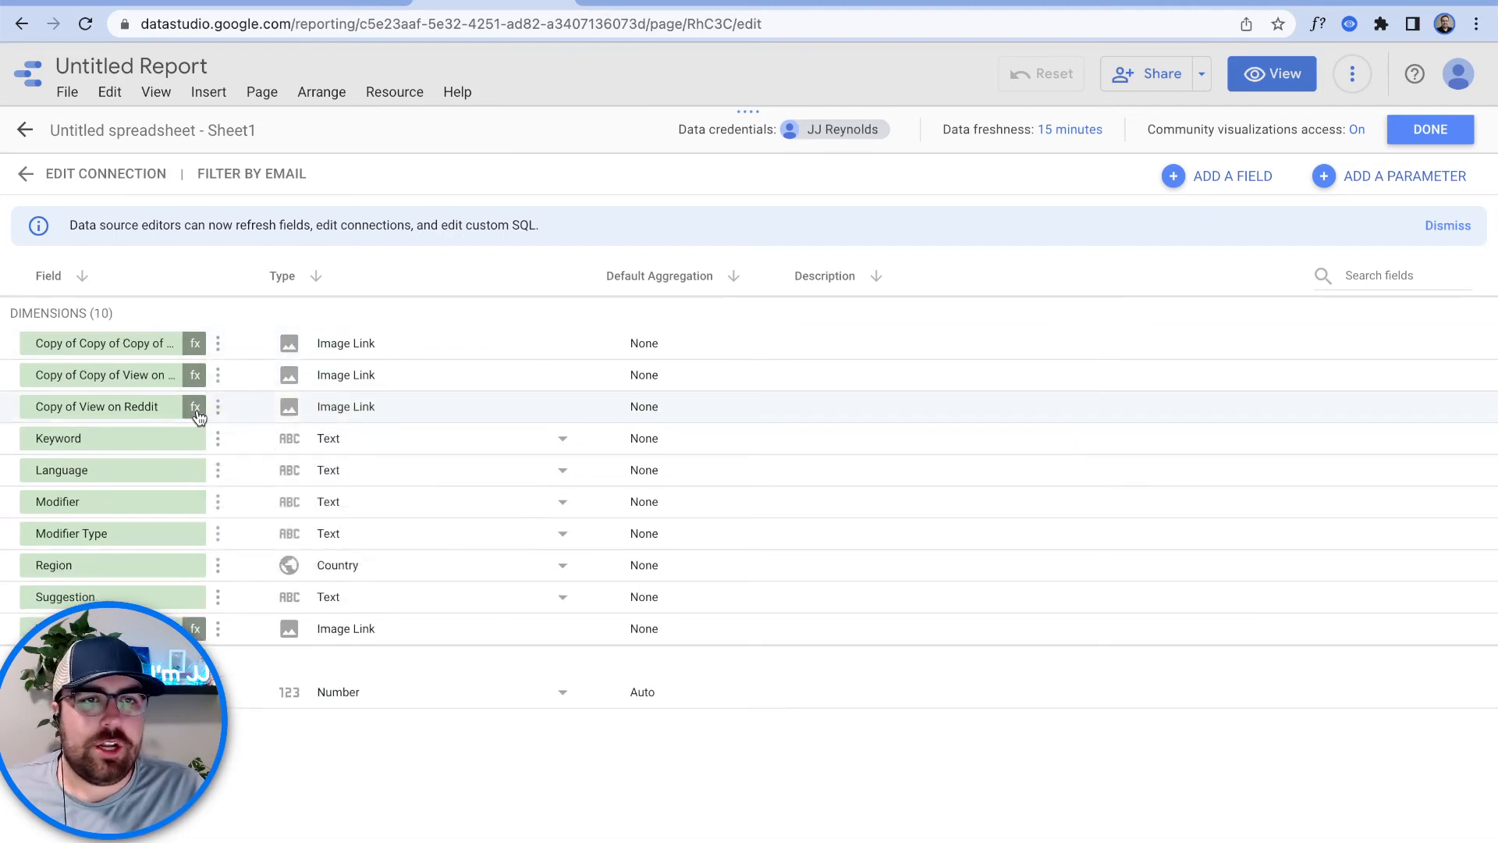
click(195, 407)
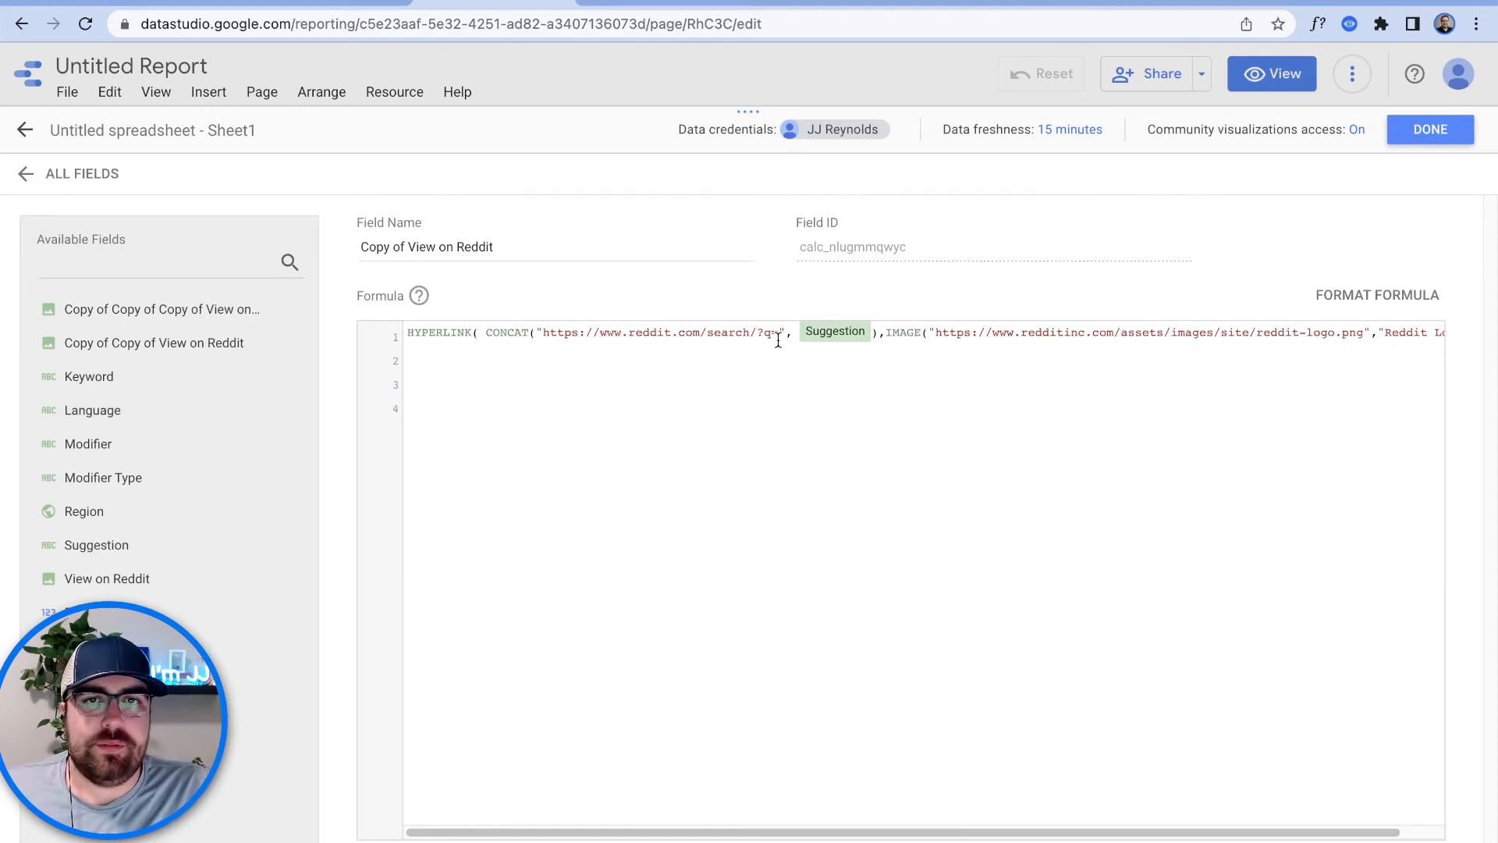
drag(779, 340, 545, 340)
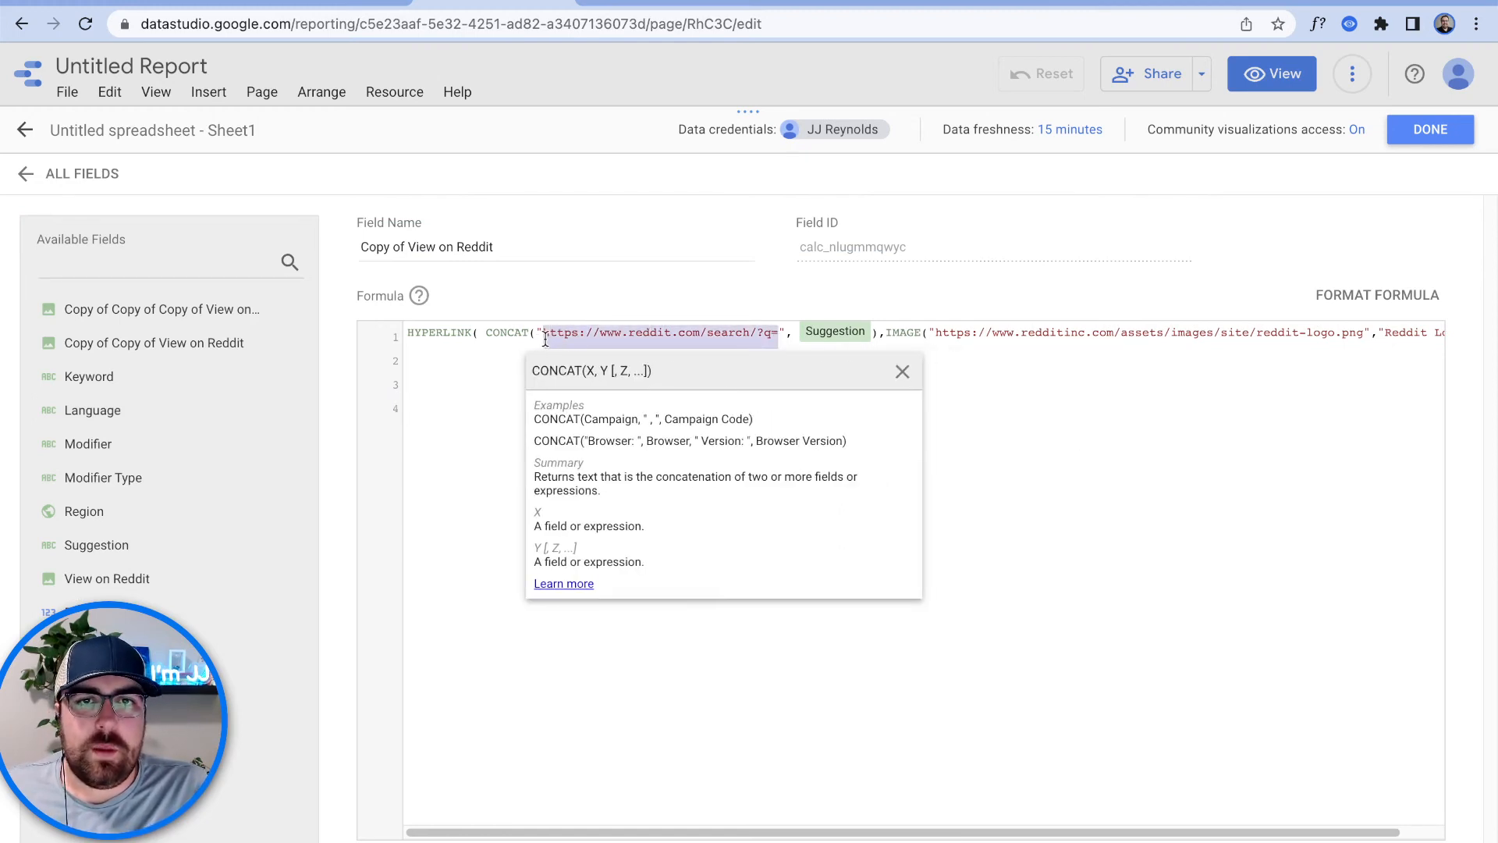
key(ctrl+v)
key(BackSpace)
key(BackSpace)
key(BackSpace)
key(BackSpace)
key(BackSpace)
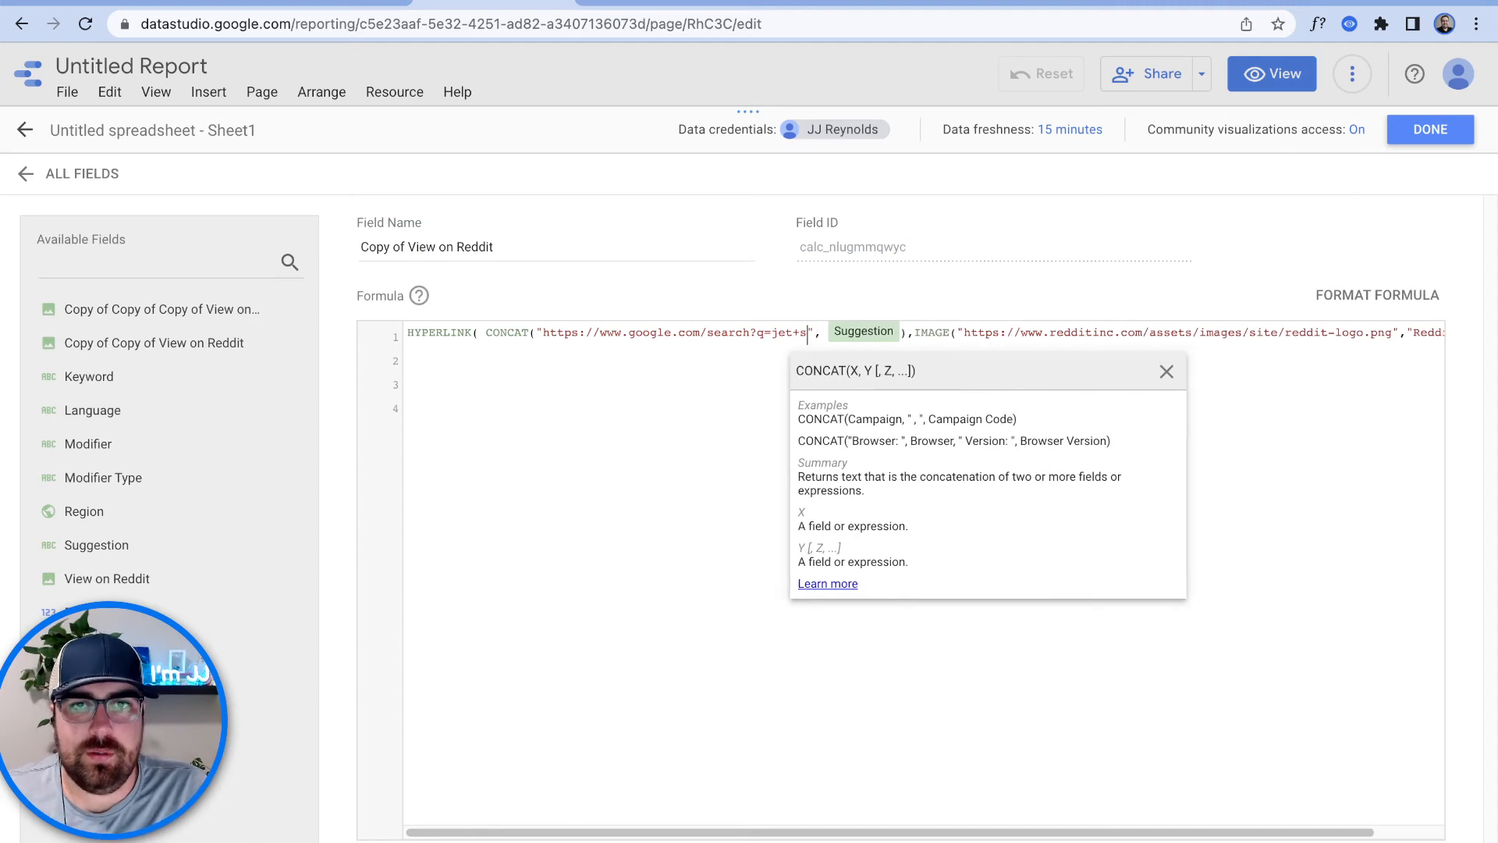
key(BackSpace)
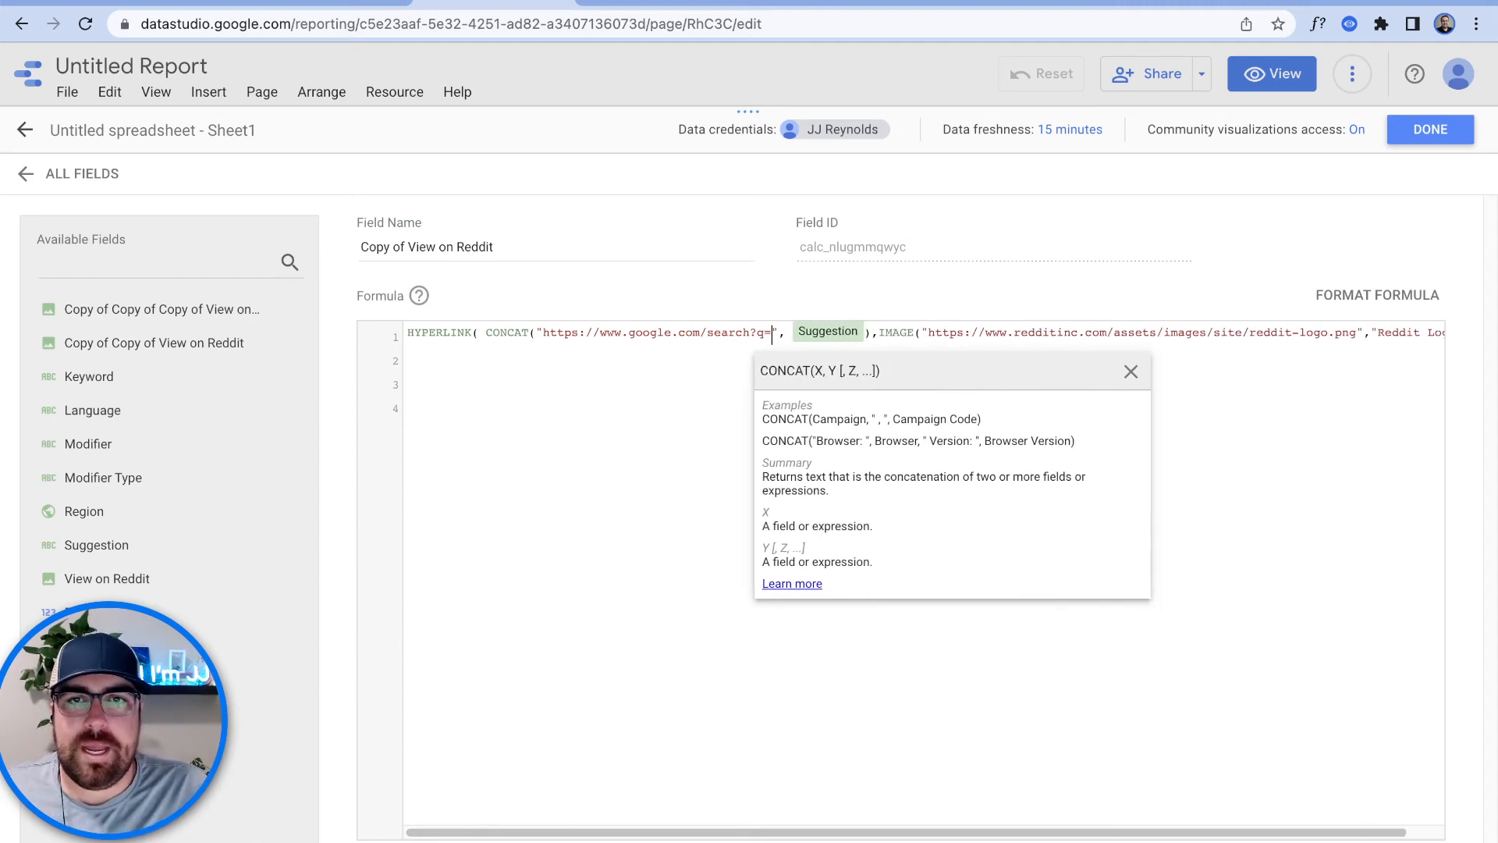
Step: Search Google Images for "google logo" in a new browser tab
click(1012, 334)
key(ctrl+t)
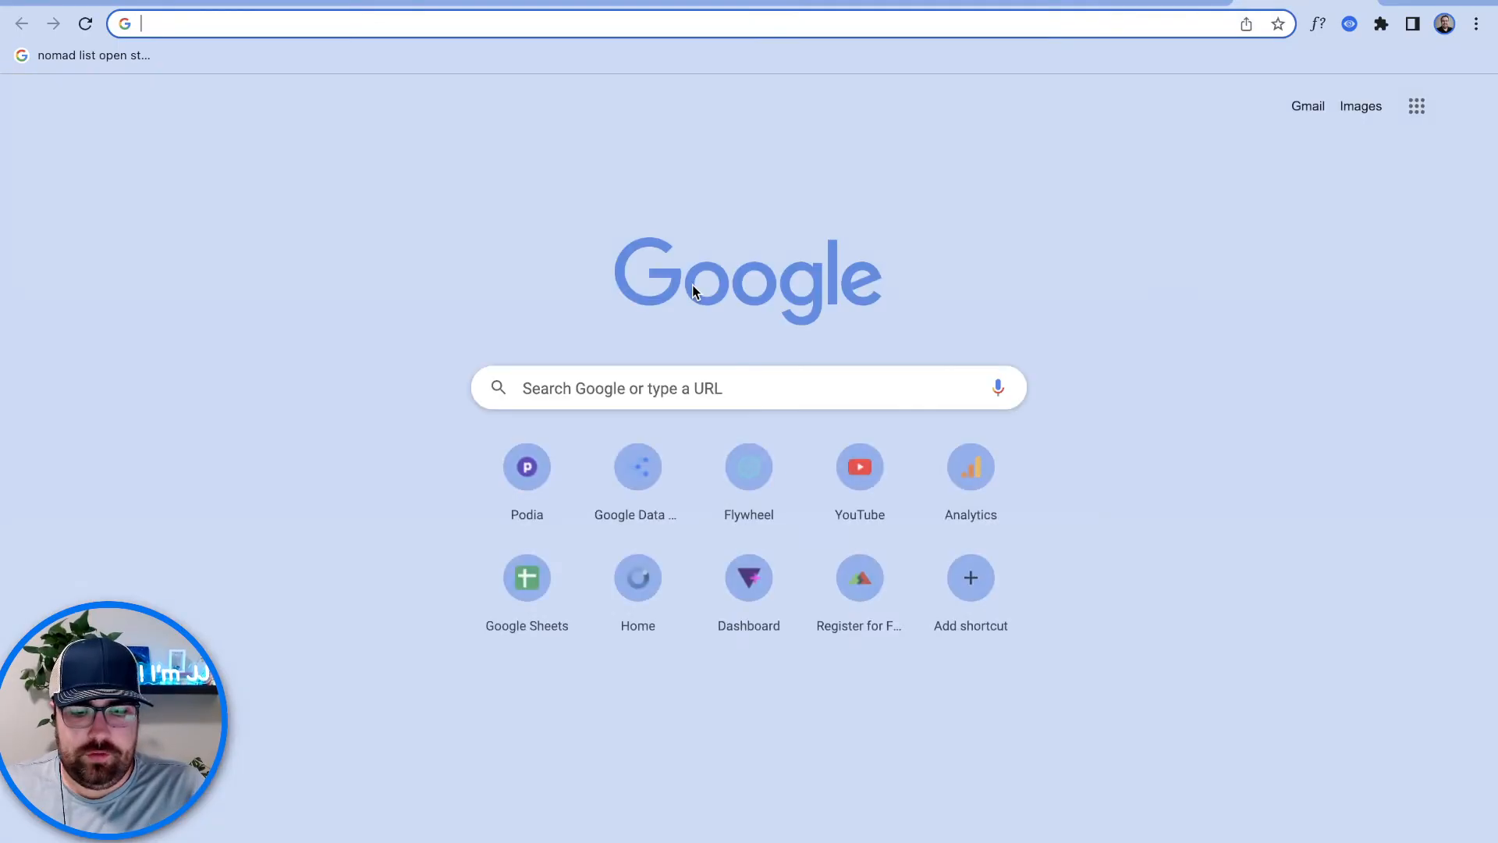
text(google logo)
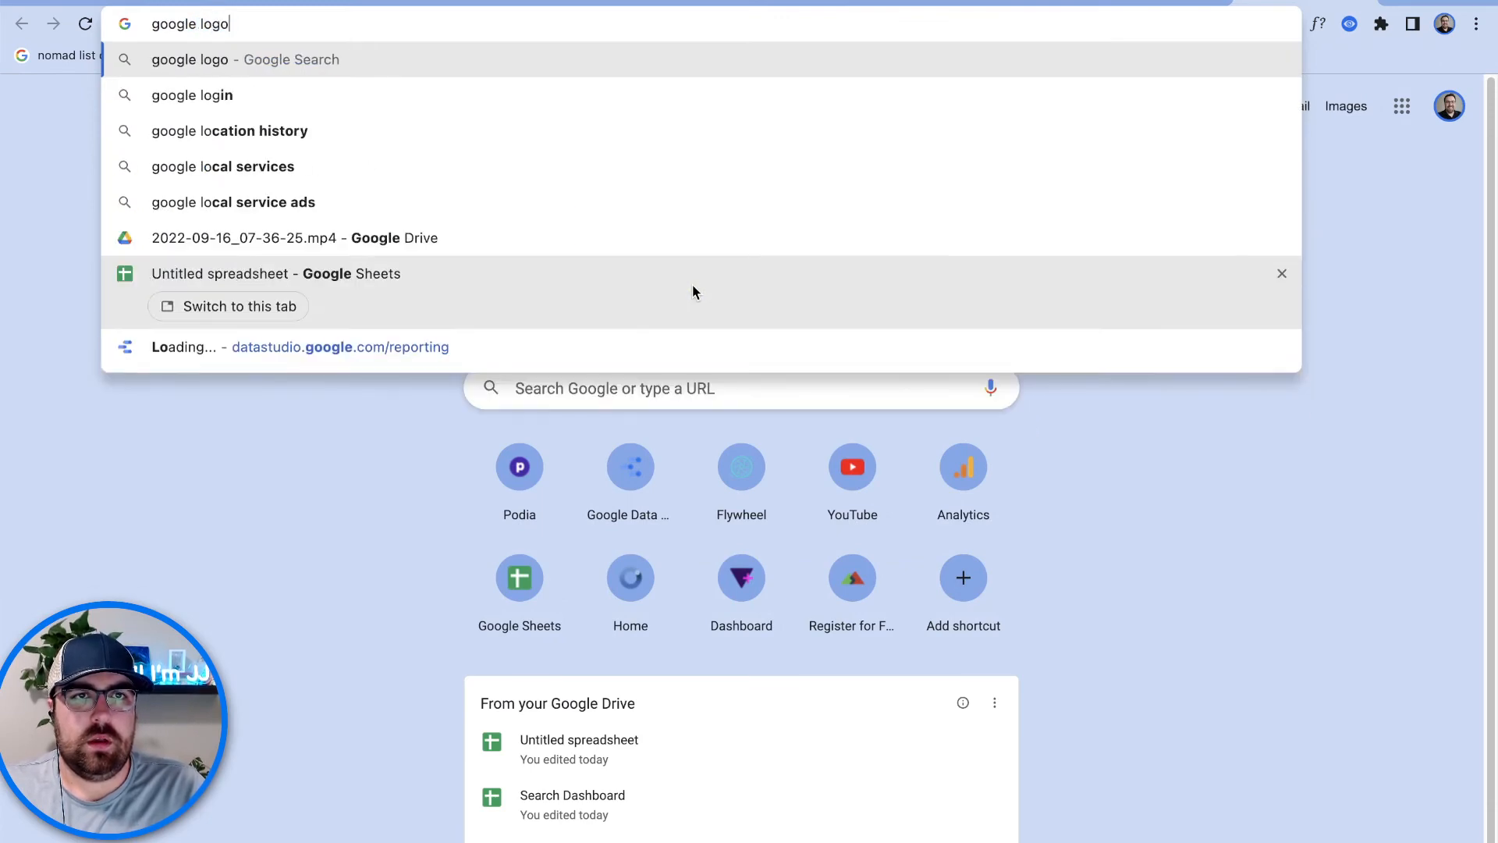
key(Return)
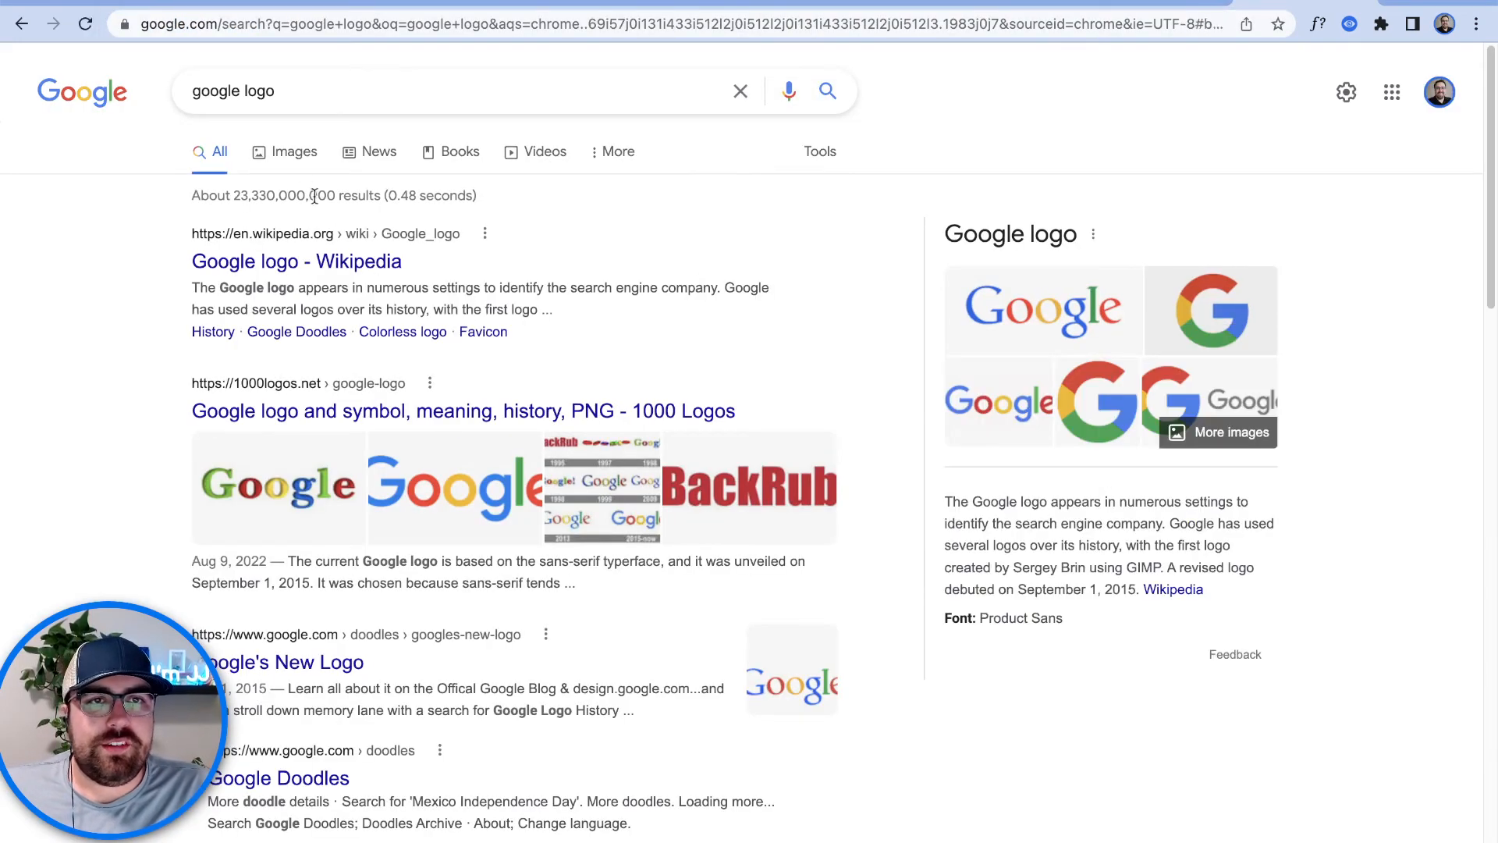
click(294, 151)
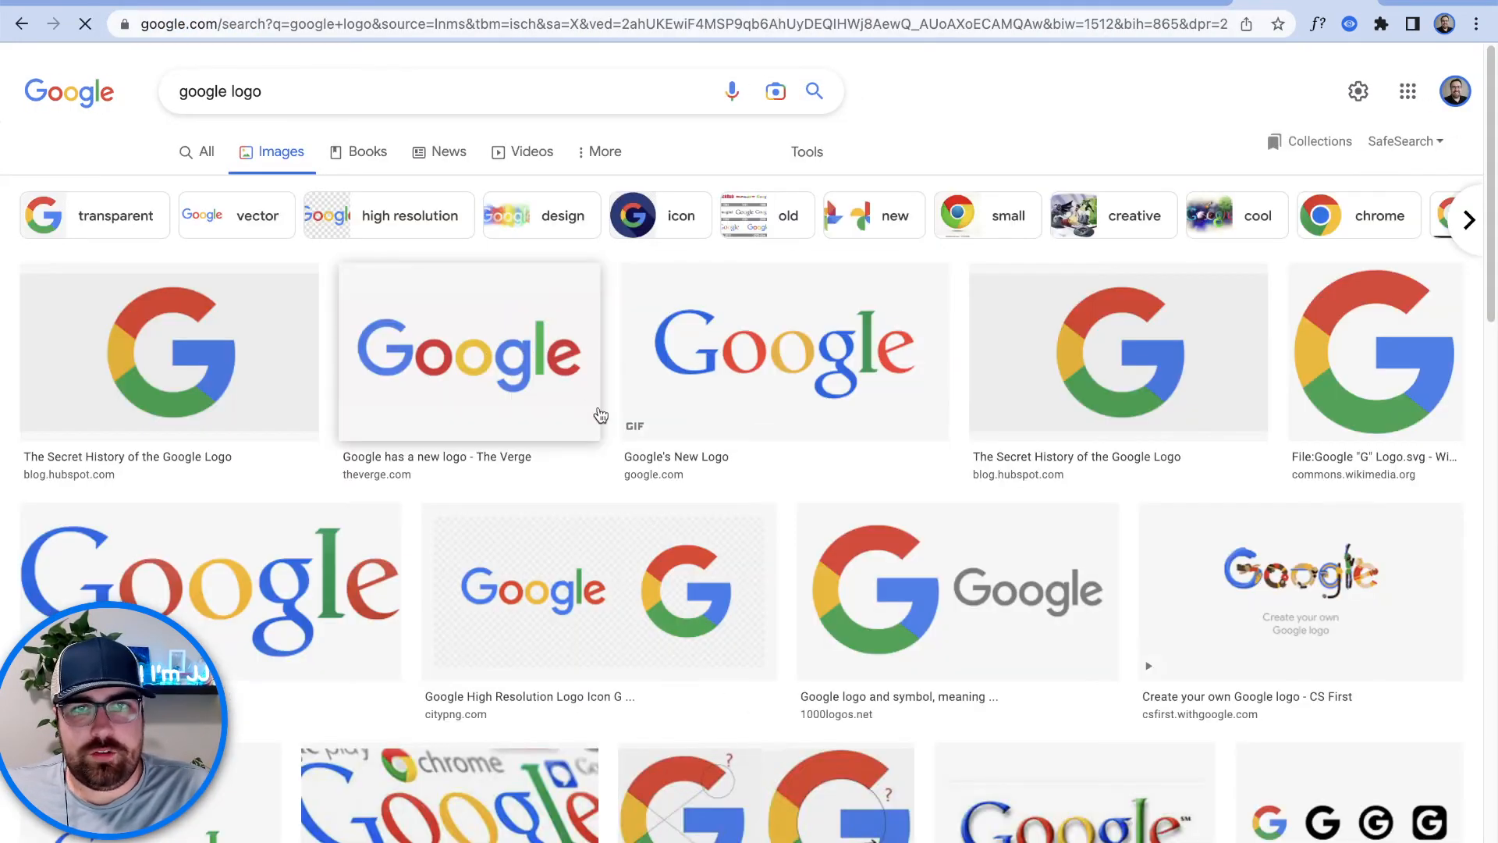
Step: Try replacing the Reddit logo address in the IMAGE function with the image address of the Wikimedia Commons Google "G" logo
click(1350, 359)
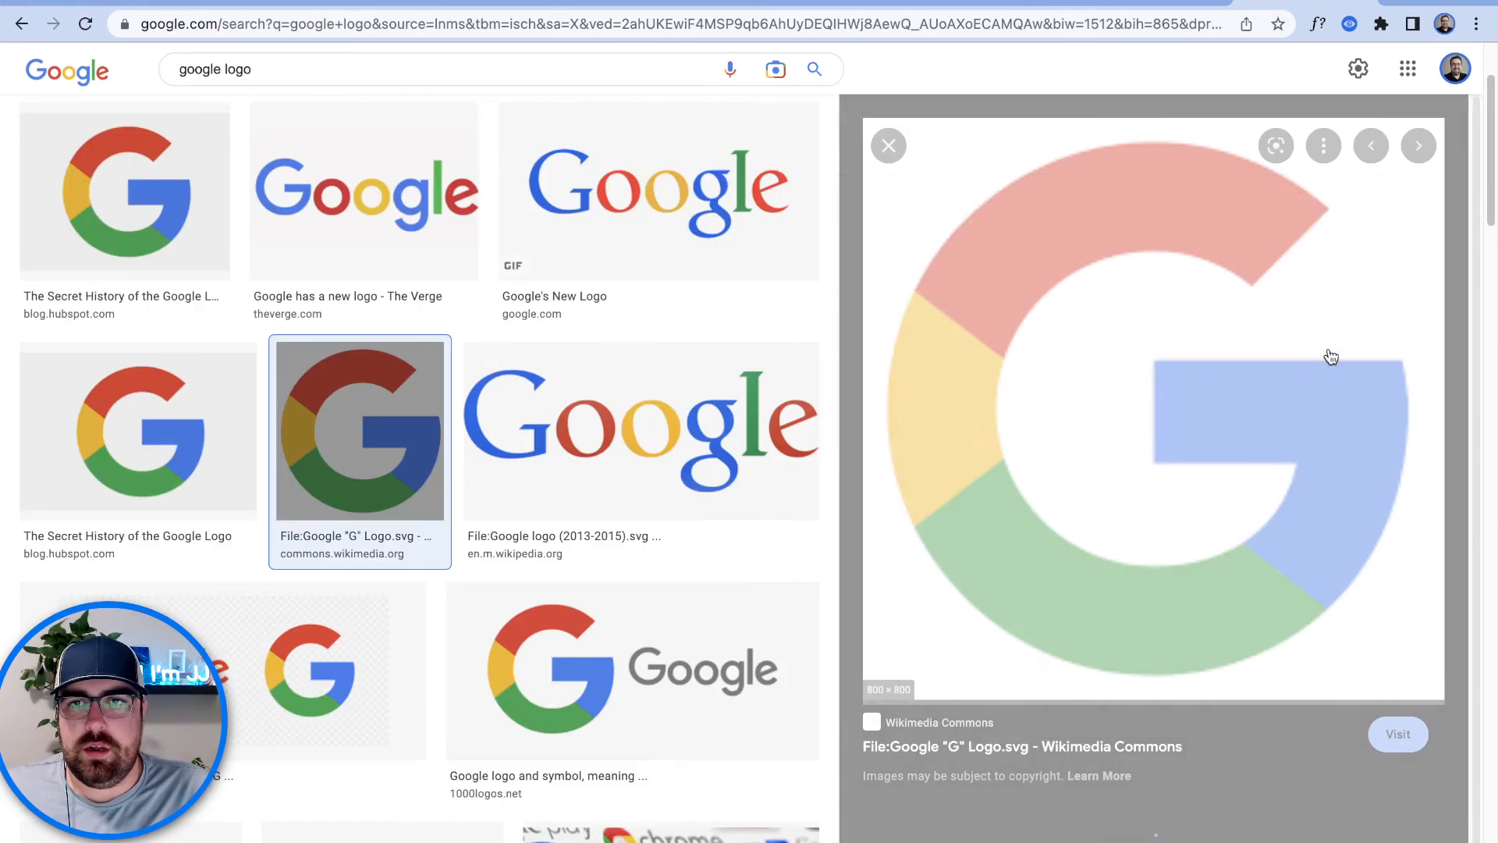
right_click(1157, 382)
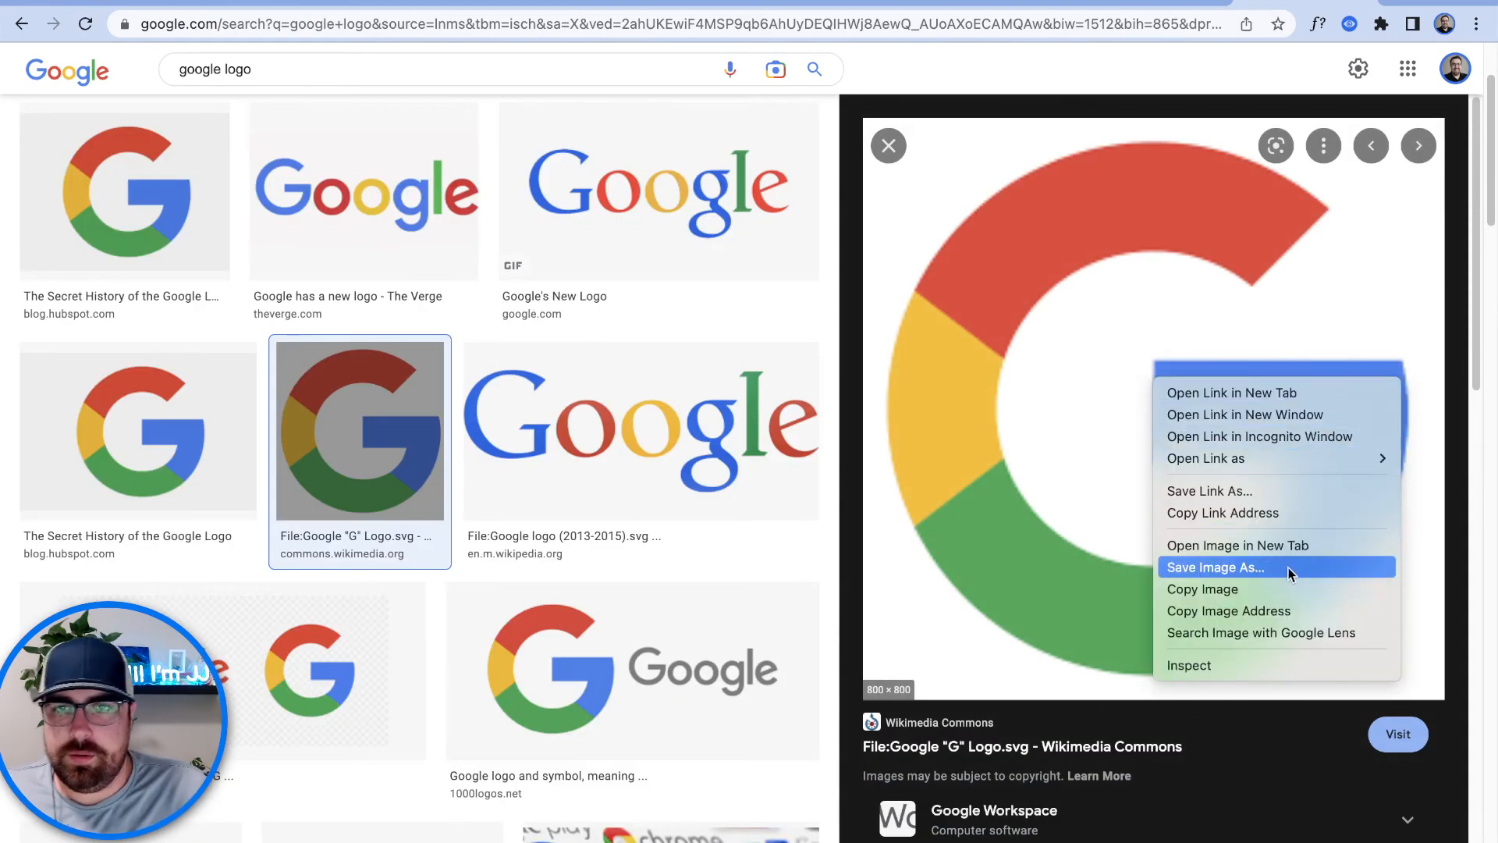
click(1305, 611)
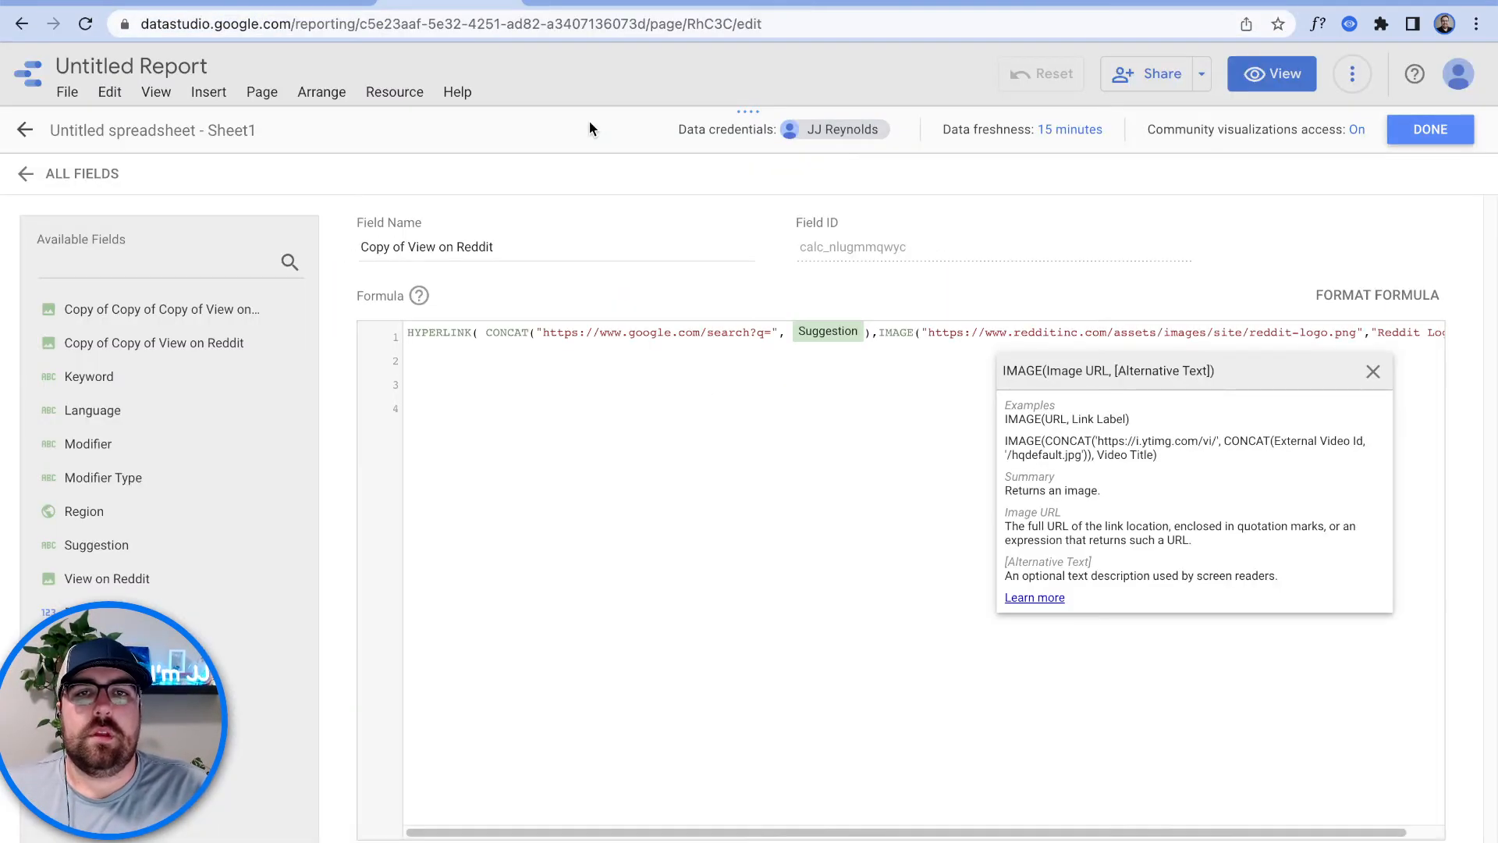
drag(927, 337, 1359, 342)
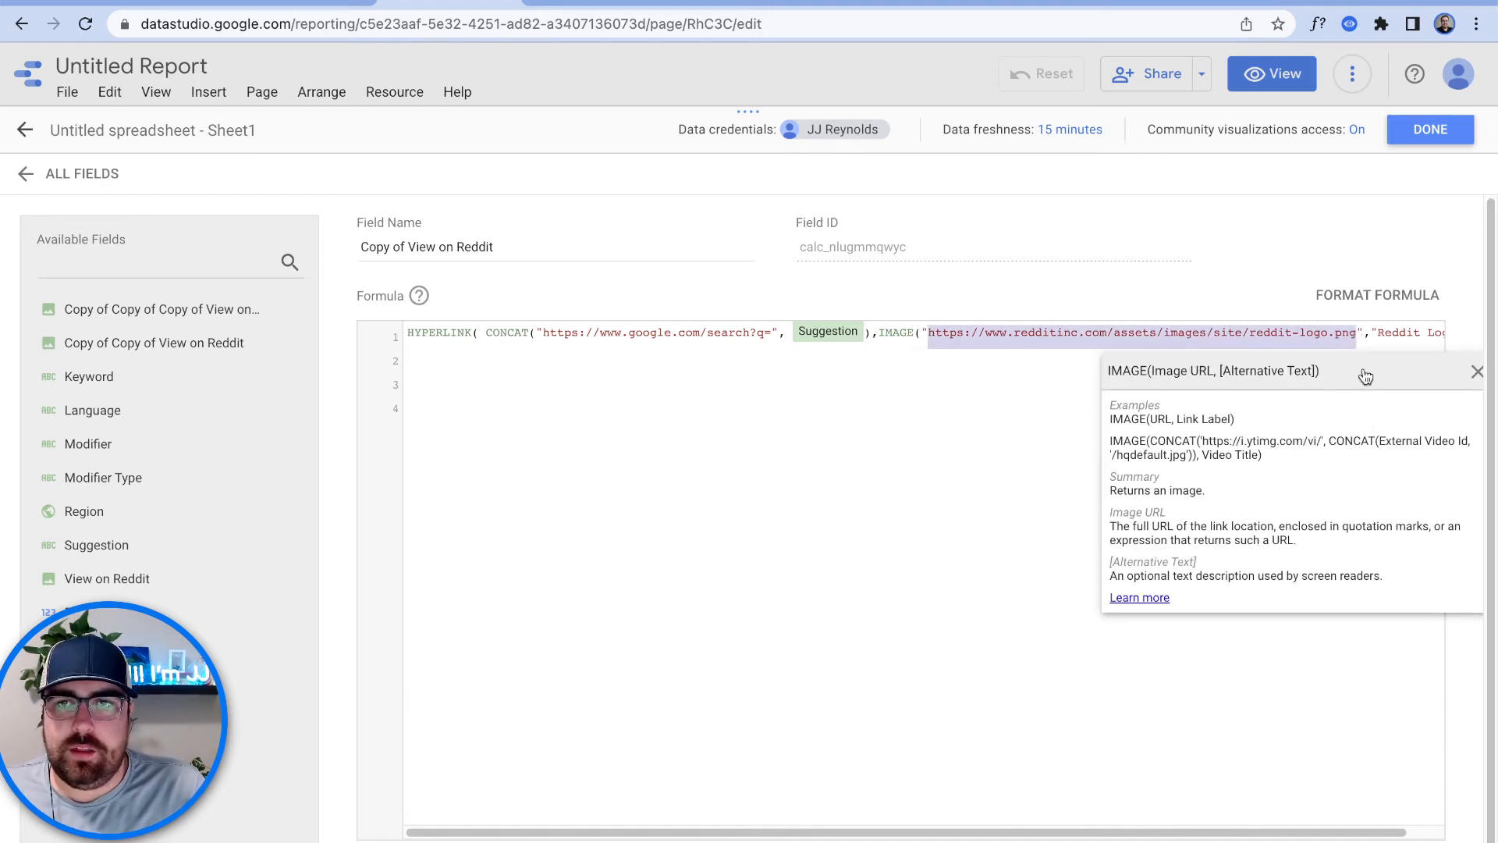
key(ctrl+v)
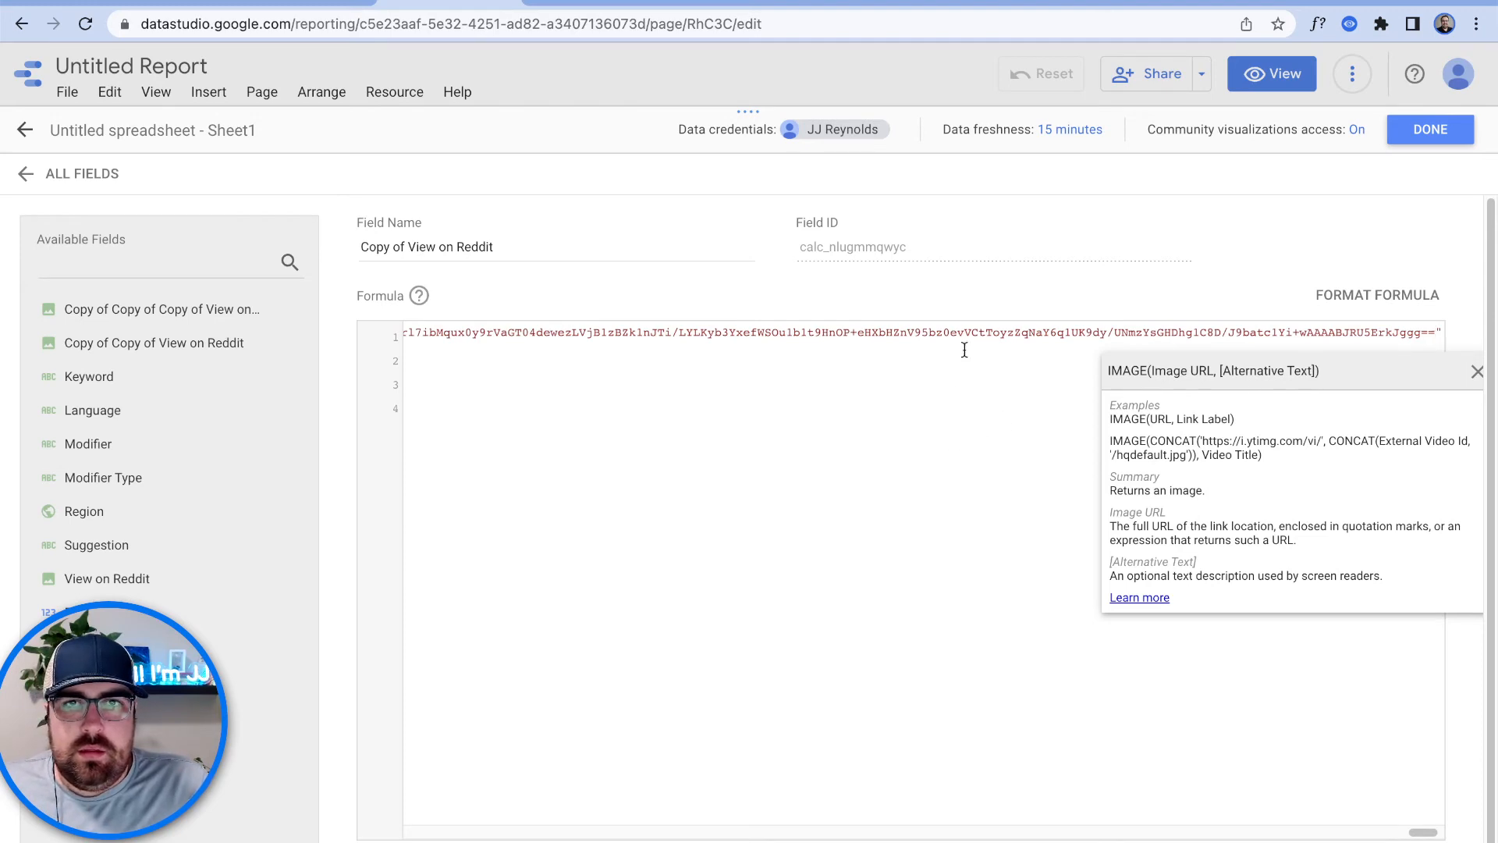
click(739, 494)
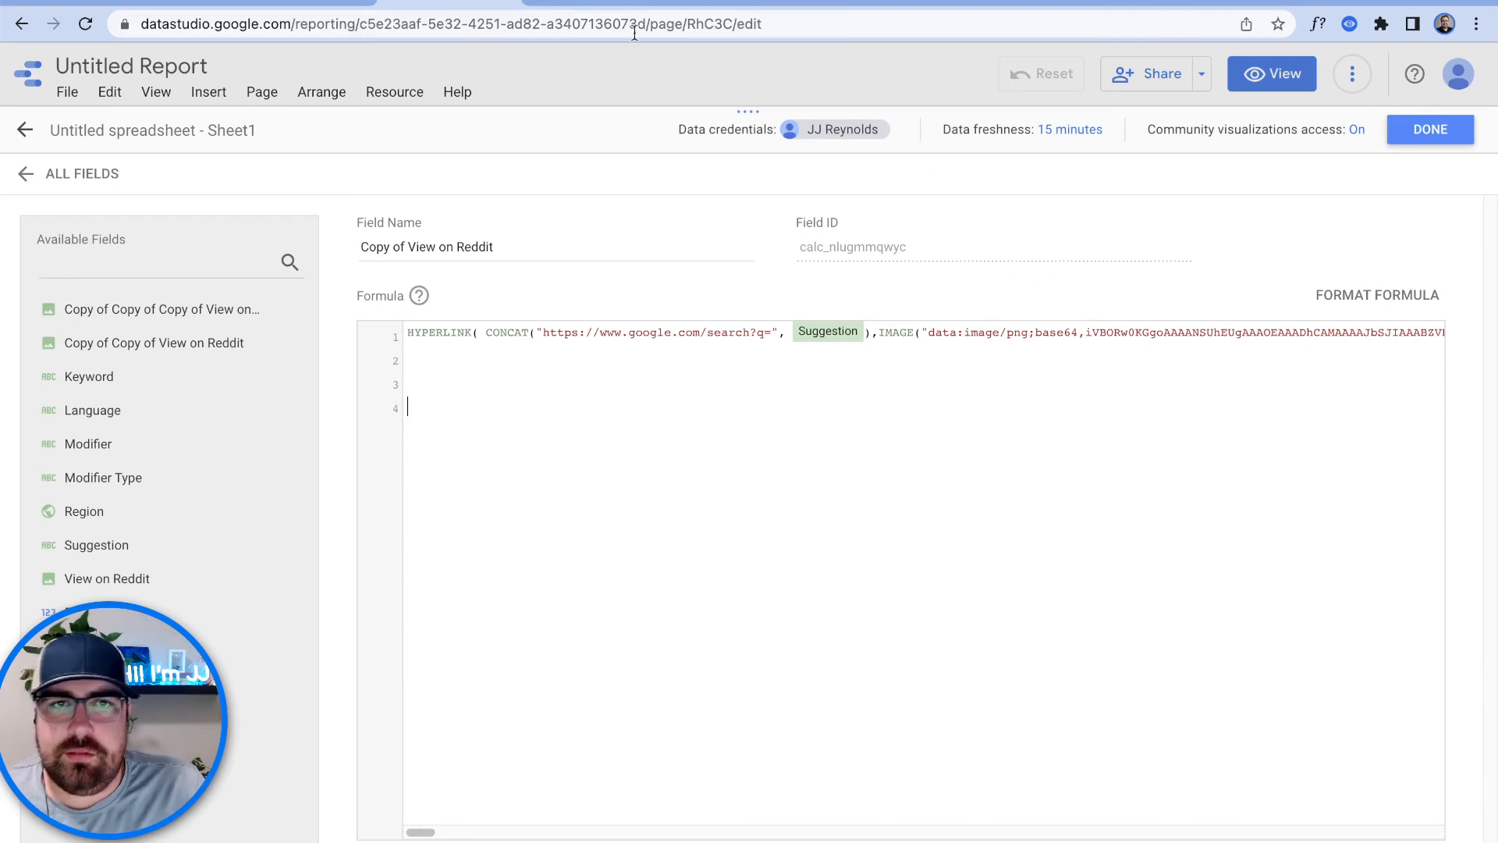
Step: Return to the logo image results and copy the image address of the first HubSpot Blog Google logo
key(ctrl+shift+Tab)
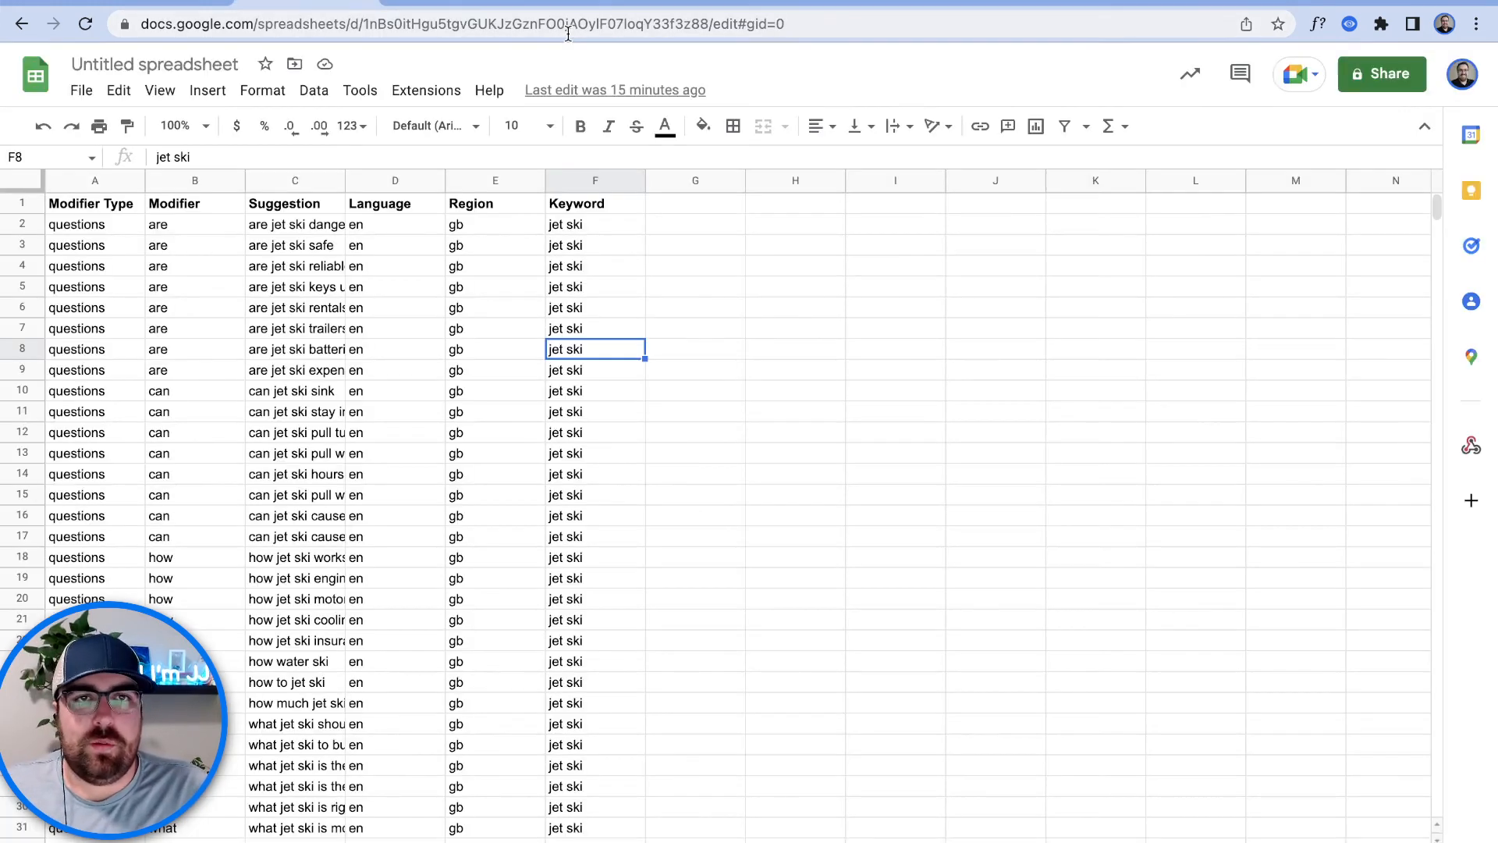
click(1289, 3)
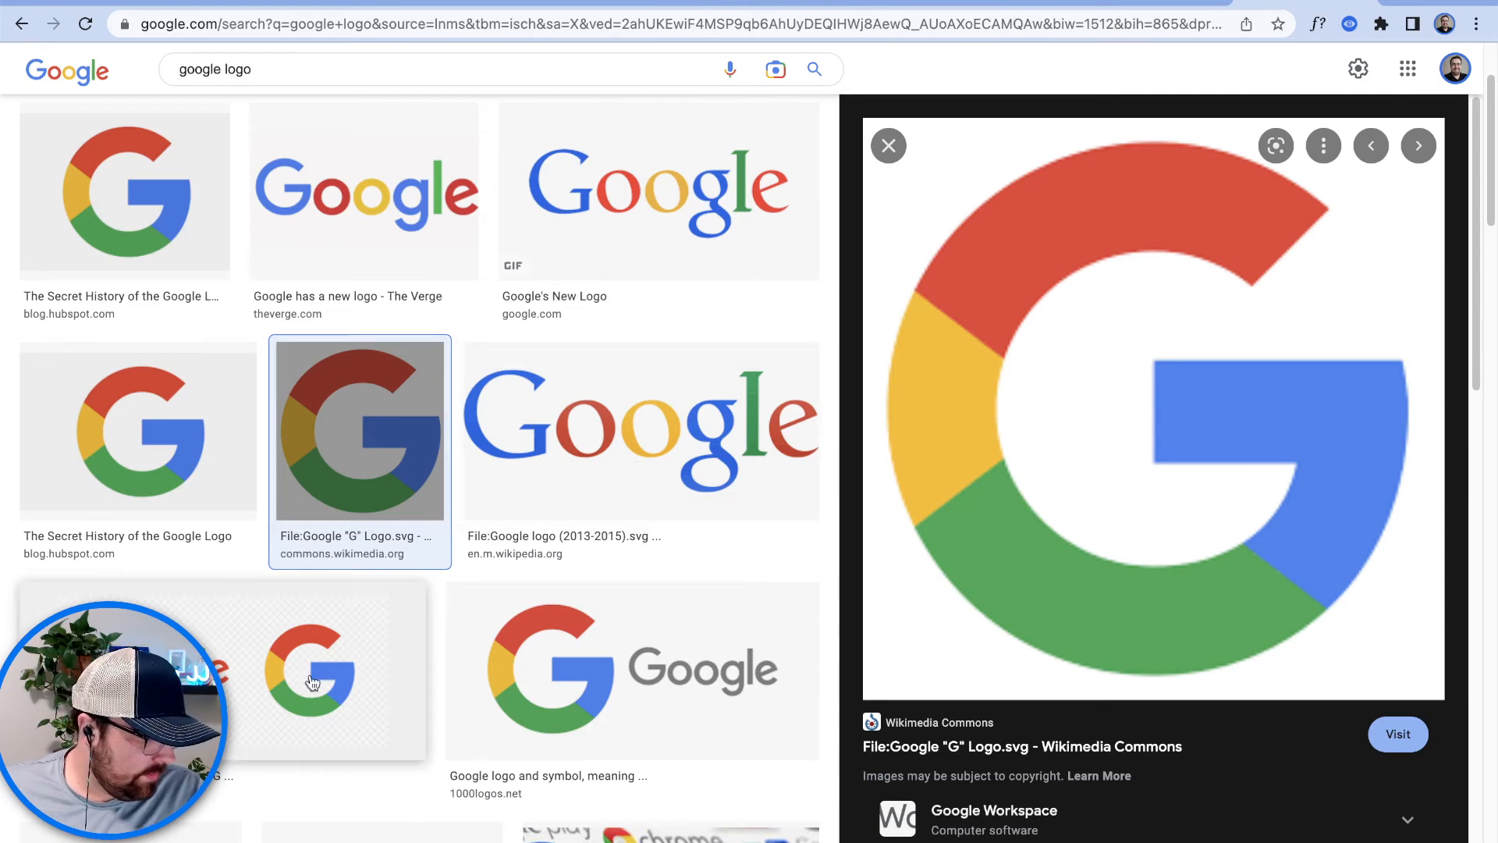
scroll(156, 363, up, 2)
scroll(156, 363, down, 3)
click(151, 209)
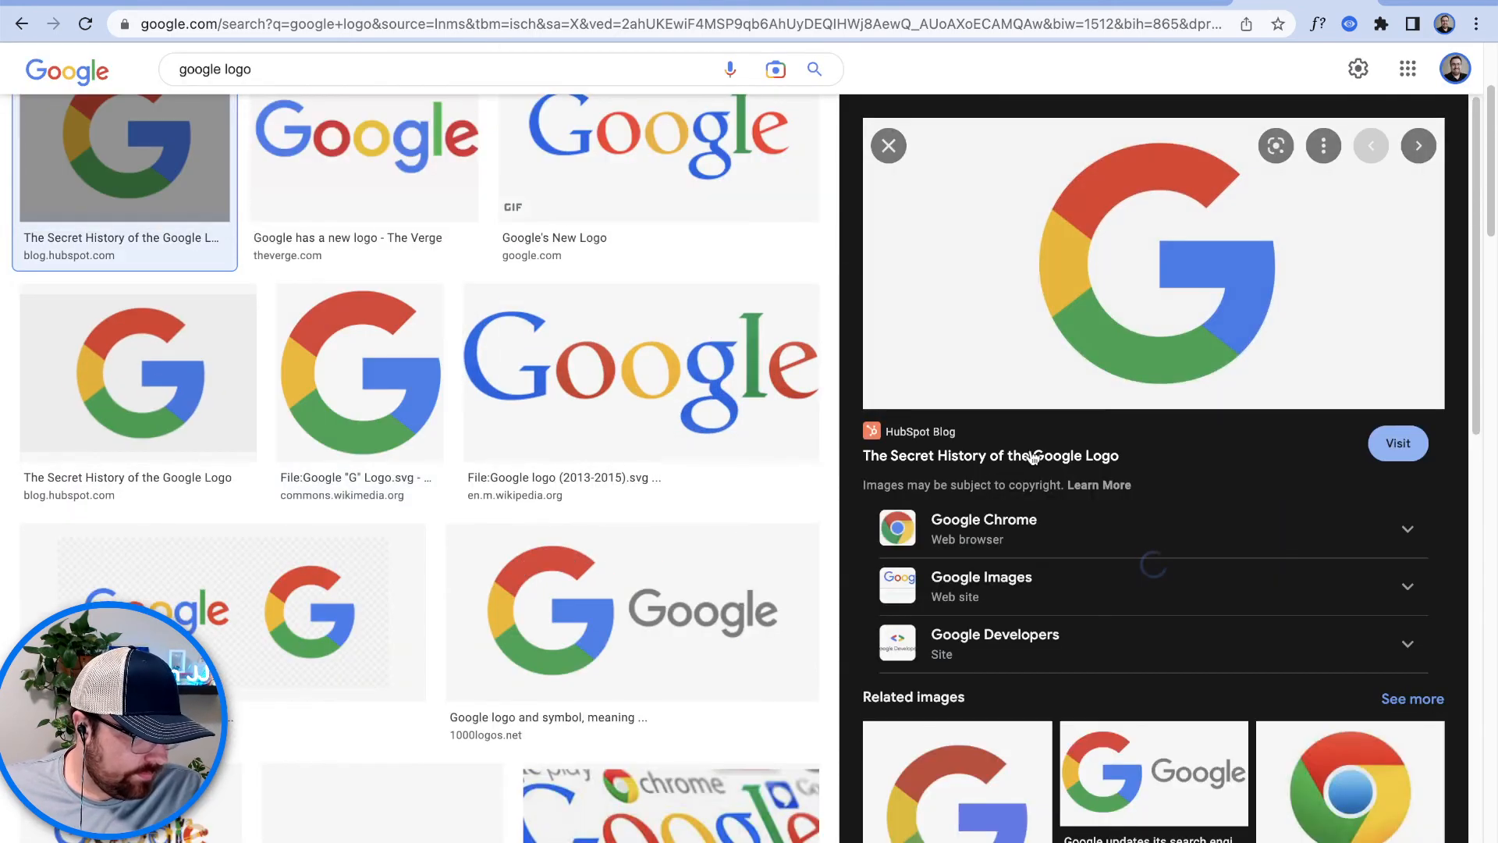
right_click(1041, 380)
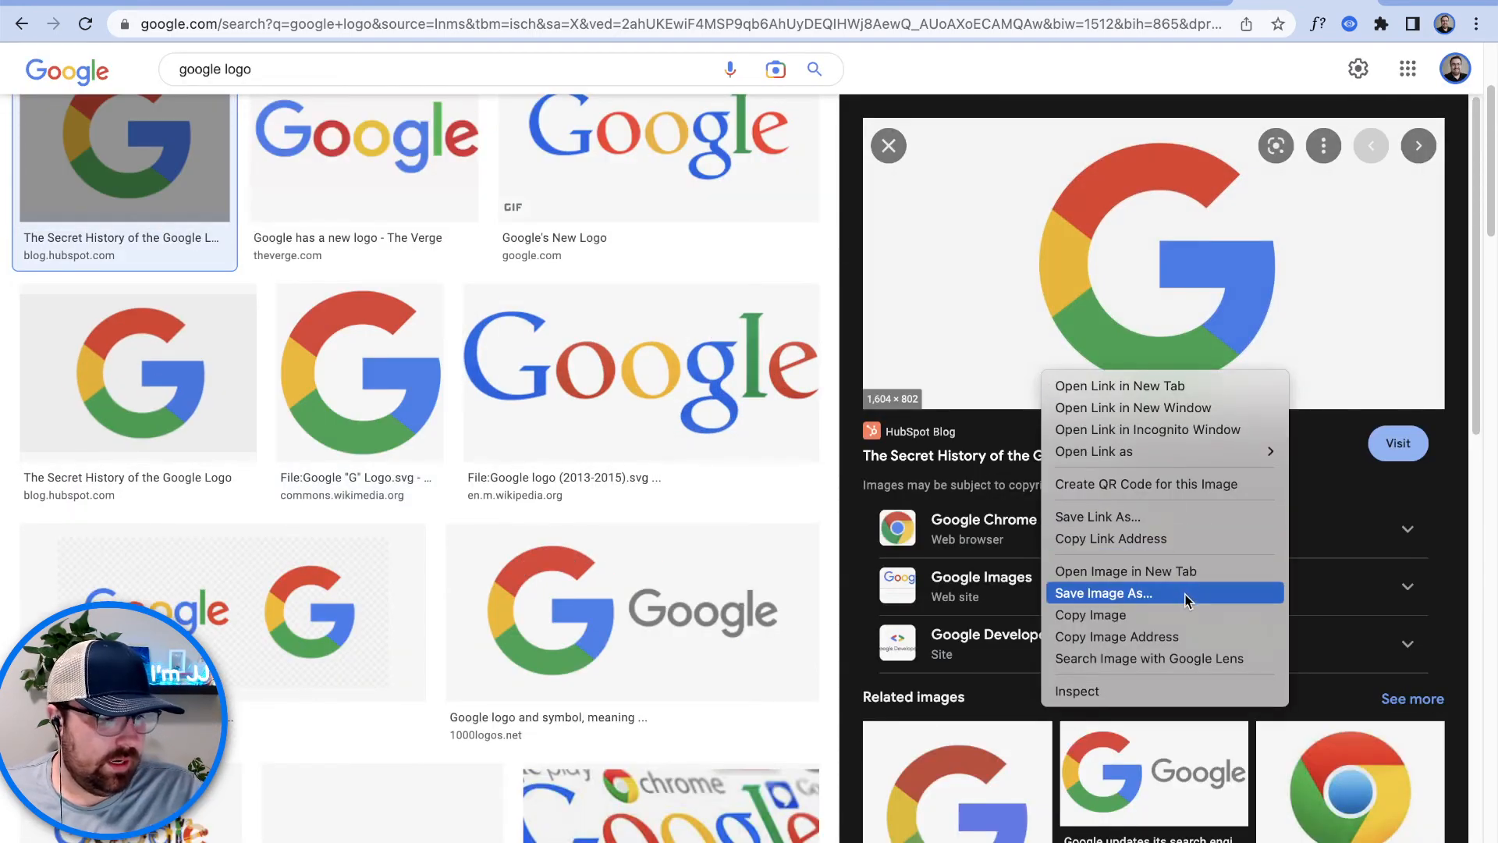
click(1189, 642)
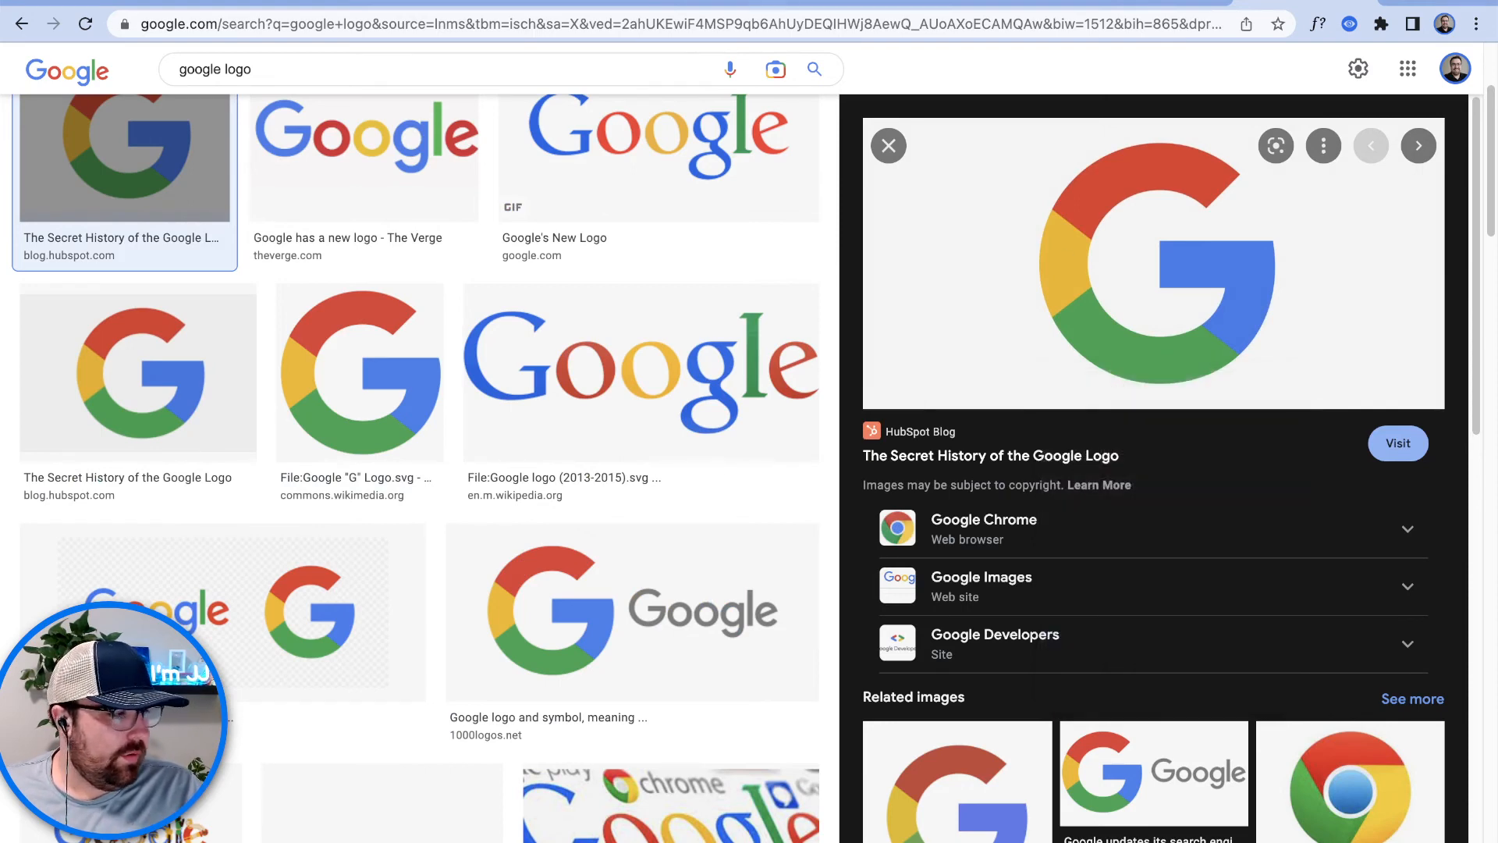
click(427, 2)
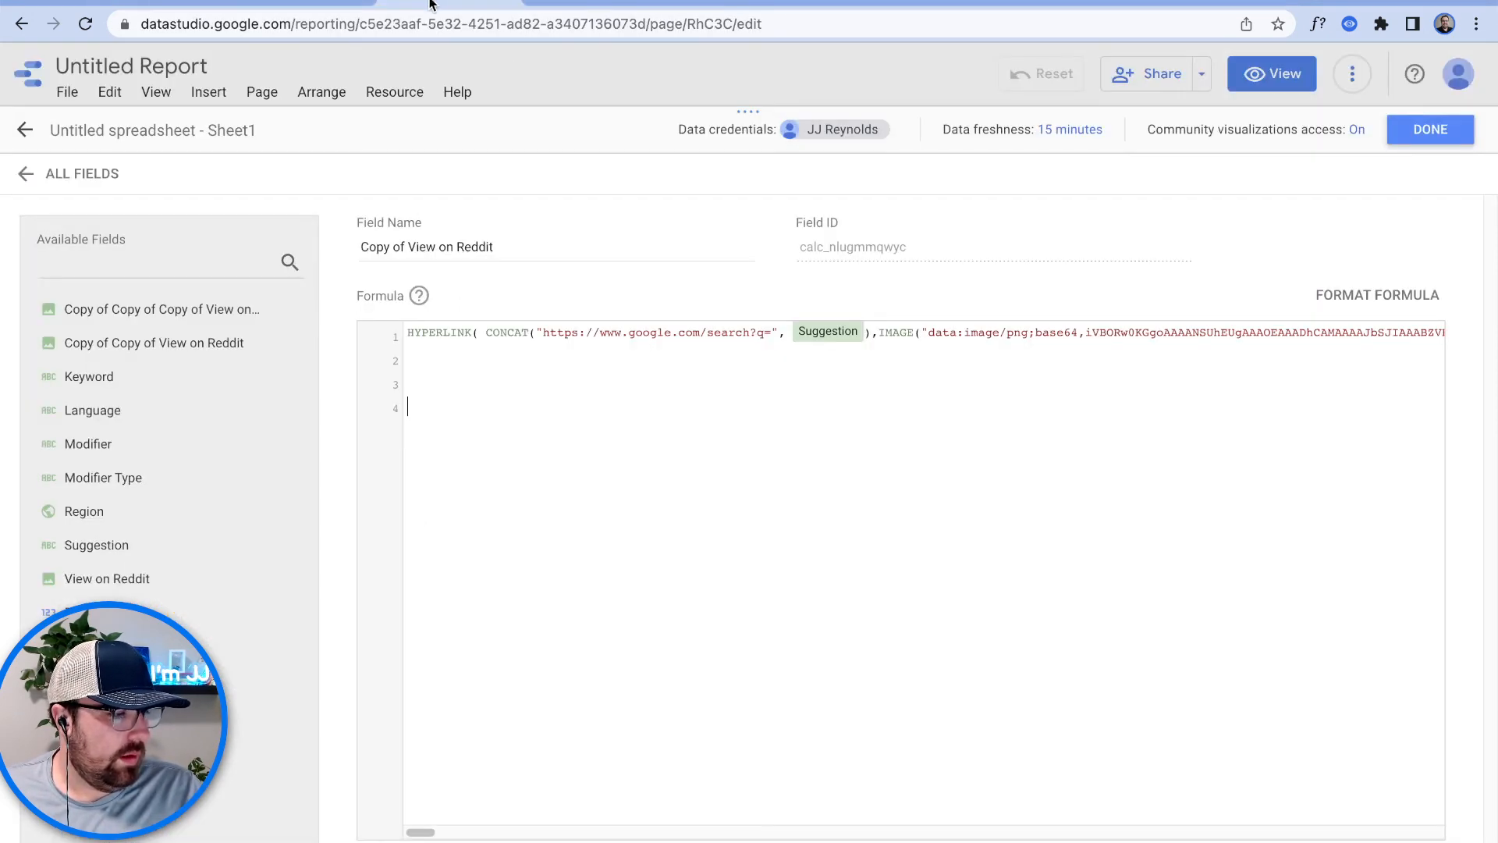
drag(927, 337, 1444, 335)
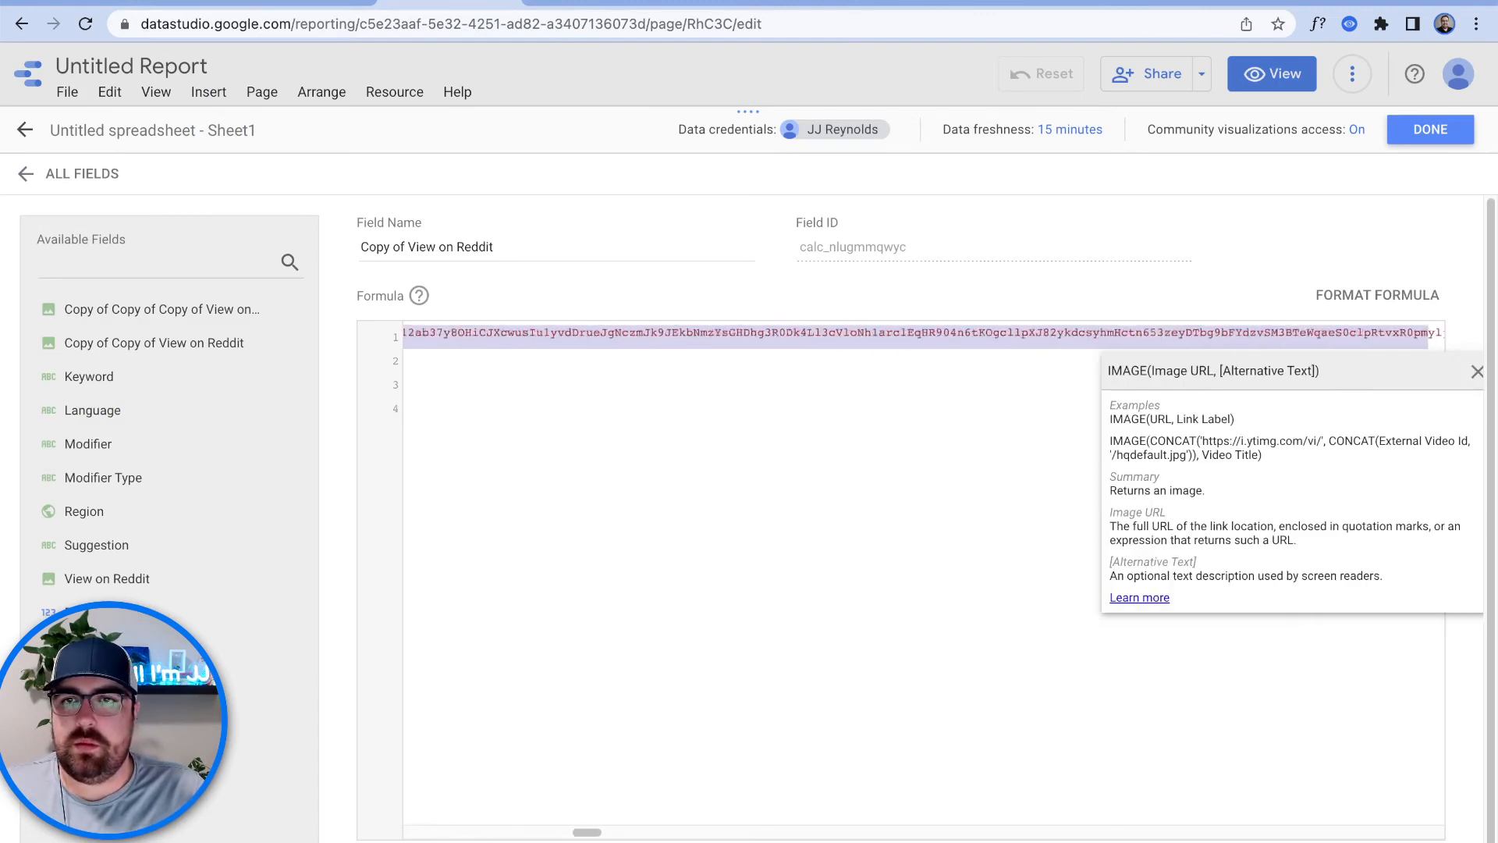
key(shift+Home)
click(1222, 334)
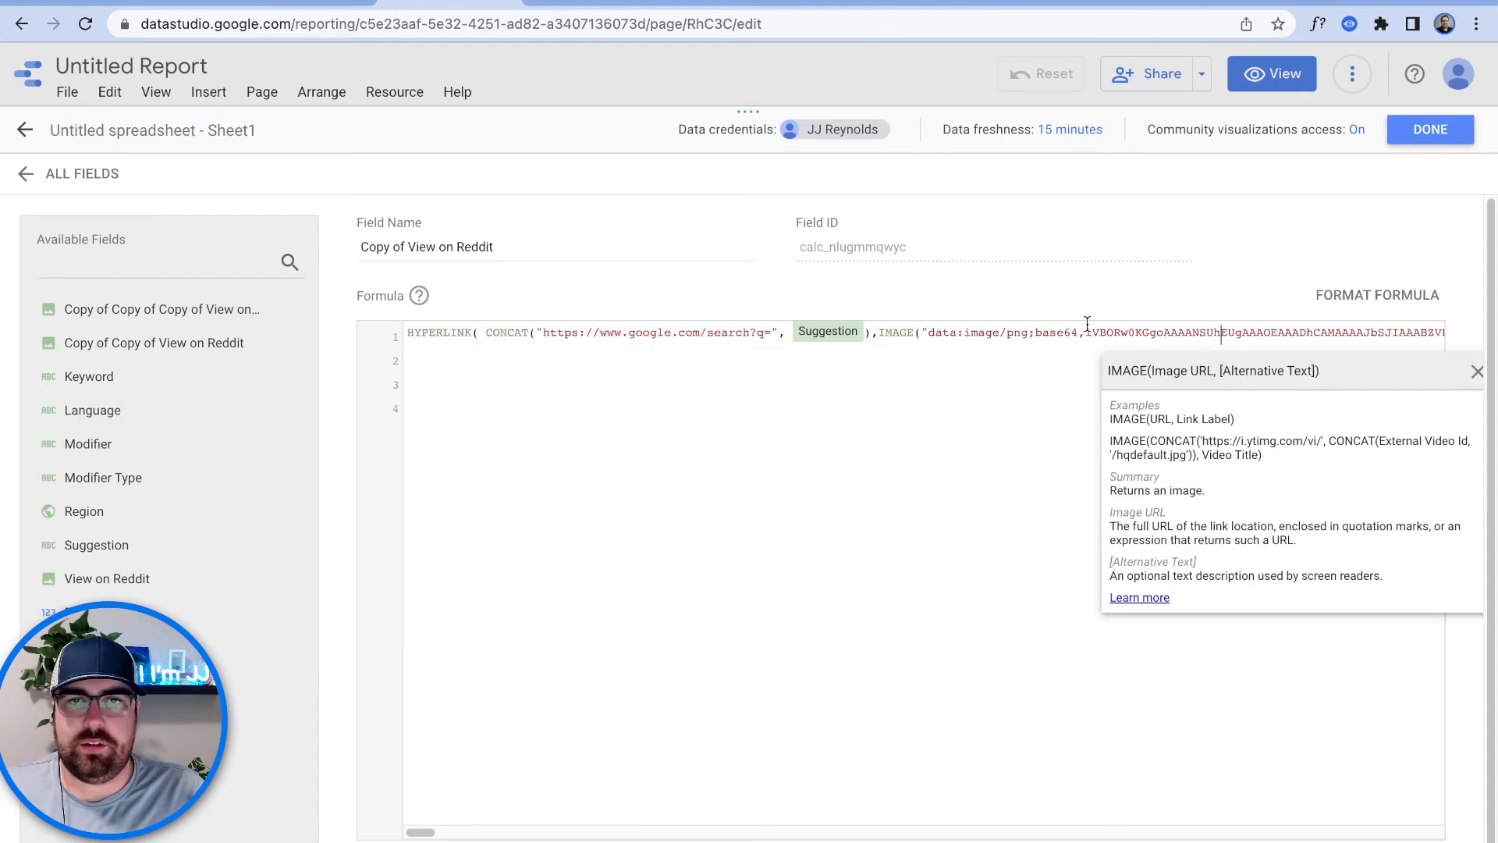
key(shift+End)
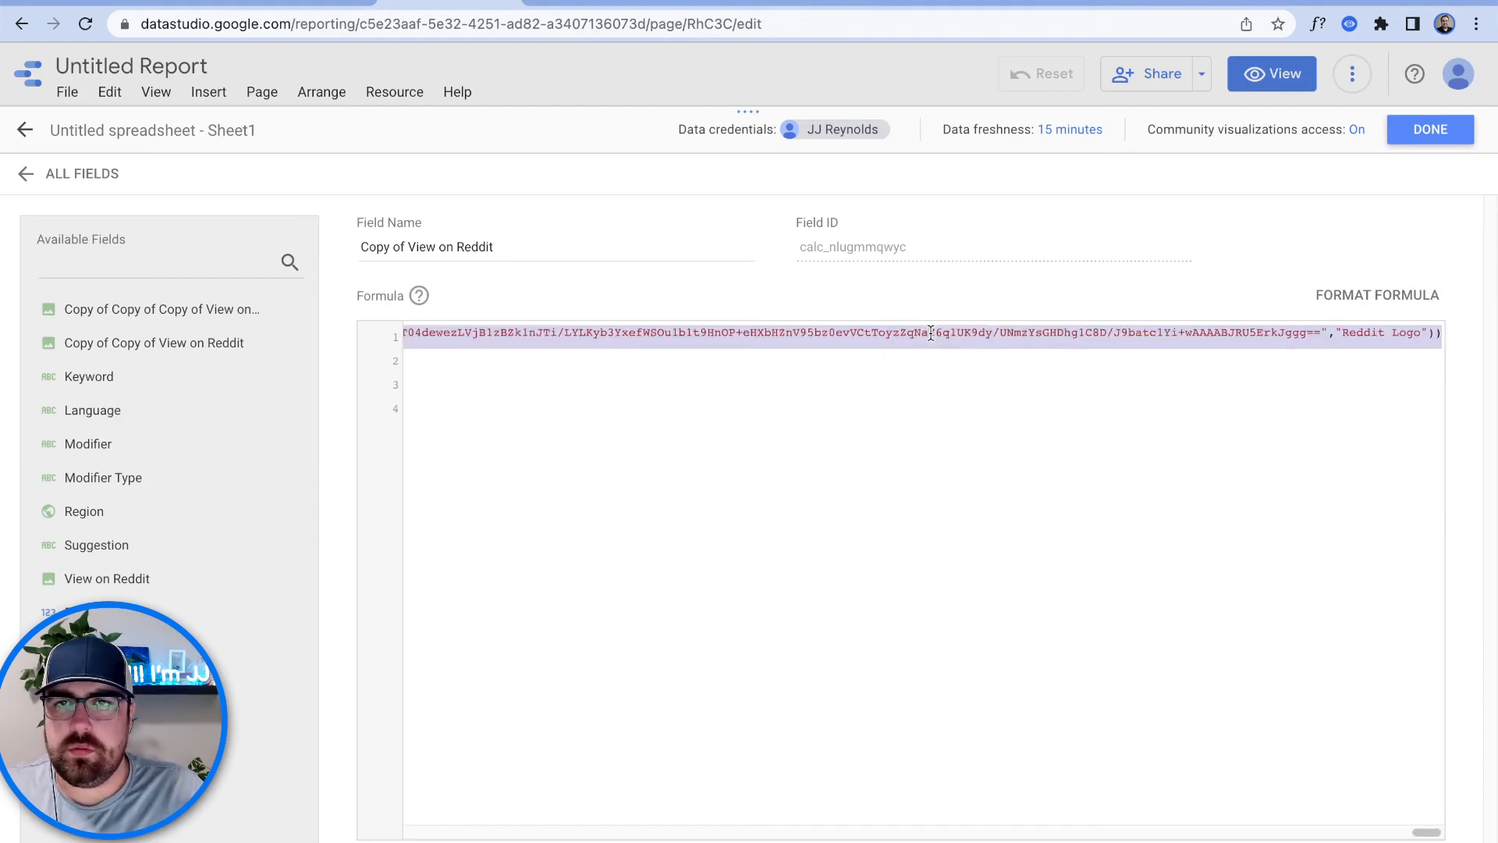
key(BackSpace)
key(super+v)
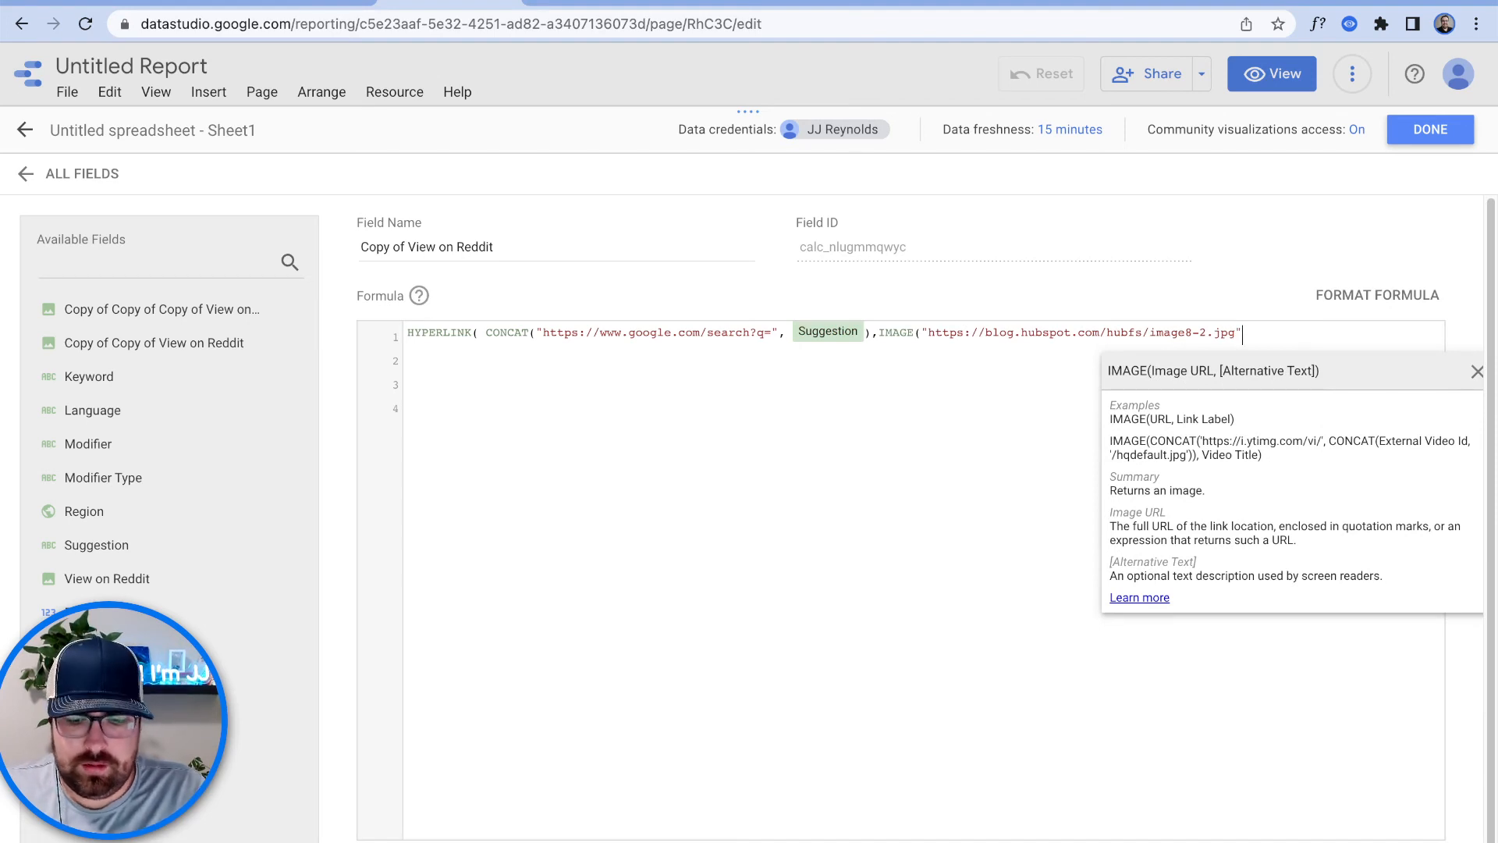
text()))
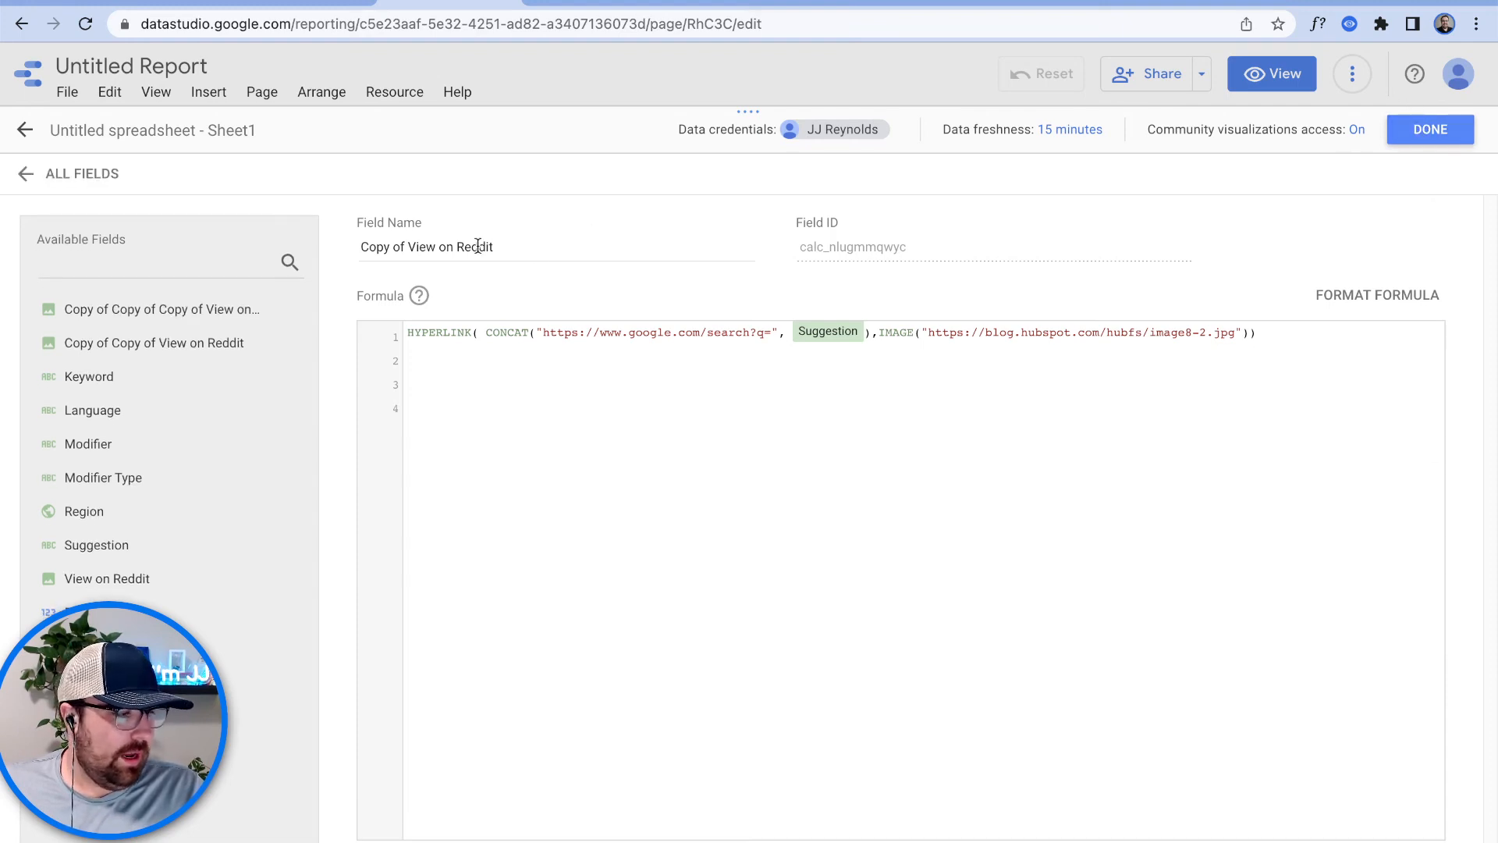
Step: Rename the Copy of View on Reddit field as View on Google
click(522, 244)
double_click(522, 244)
triple_click(521, 244)
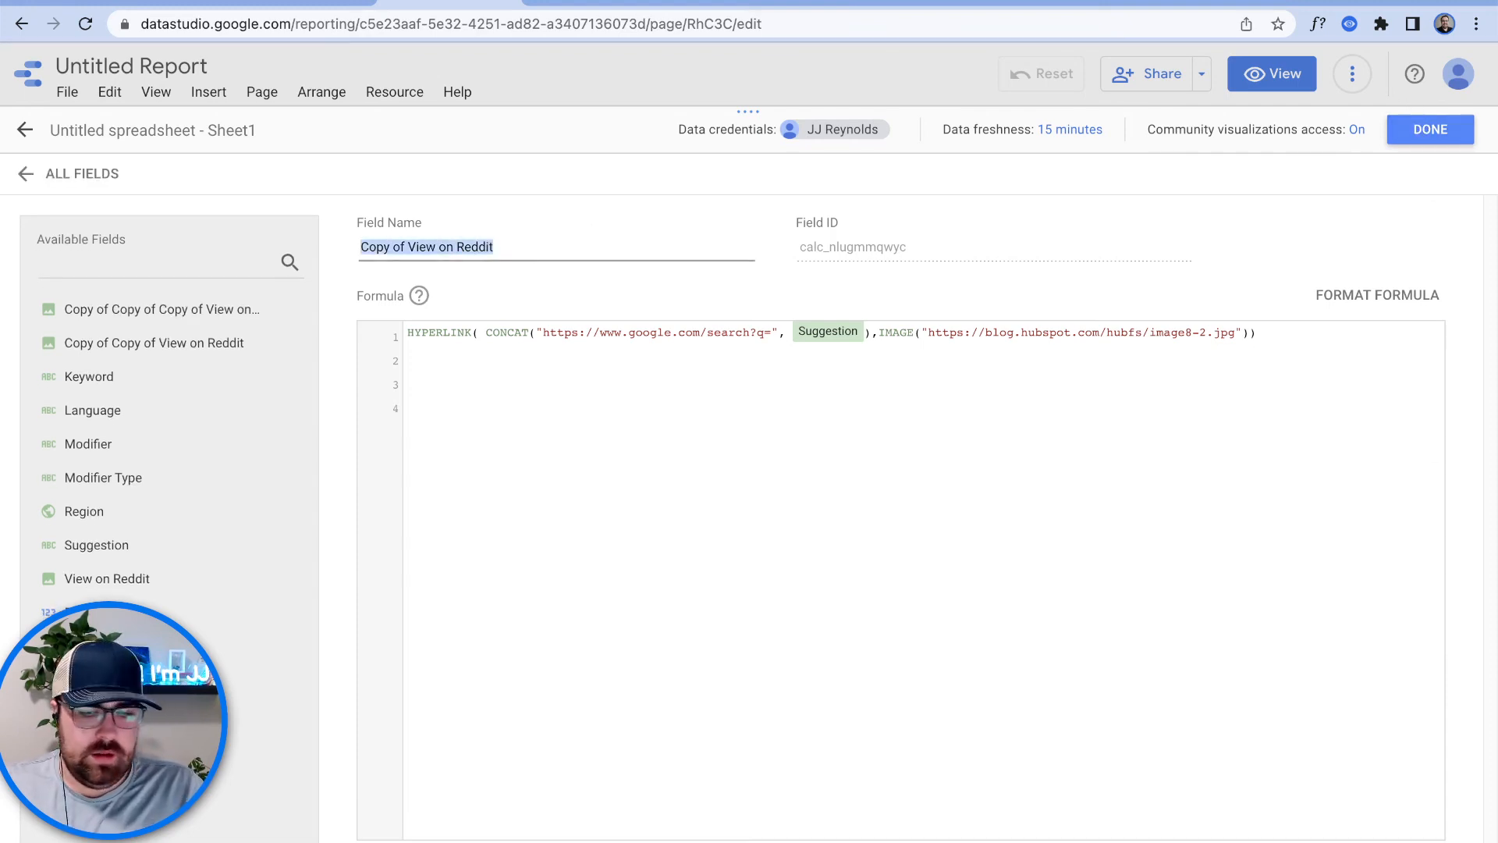
text(View on Google)
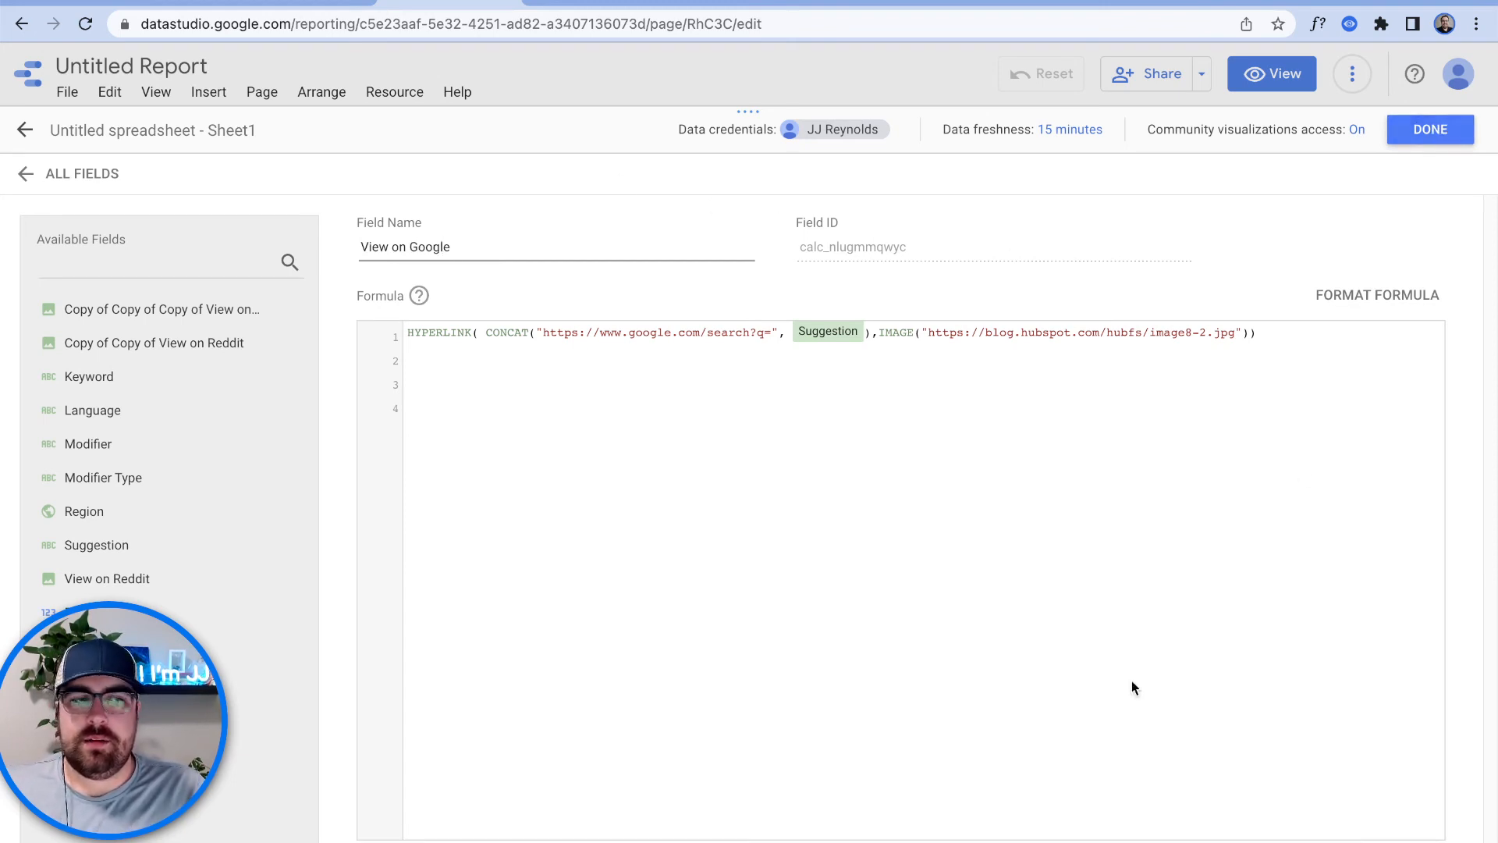
Step: Save the View on Google field and reopen the spreadsheet data source for editing
click(1430, 129)
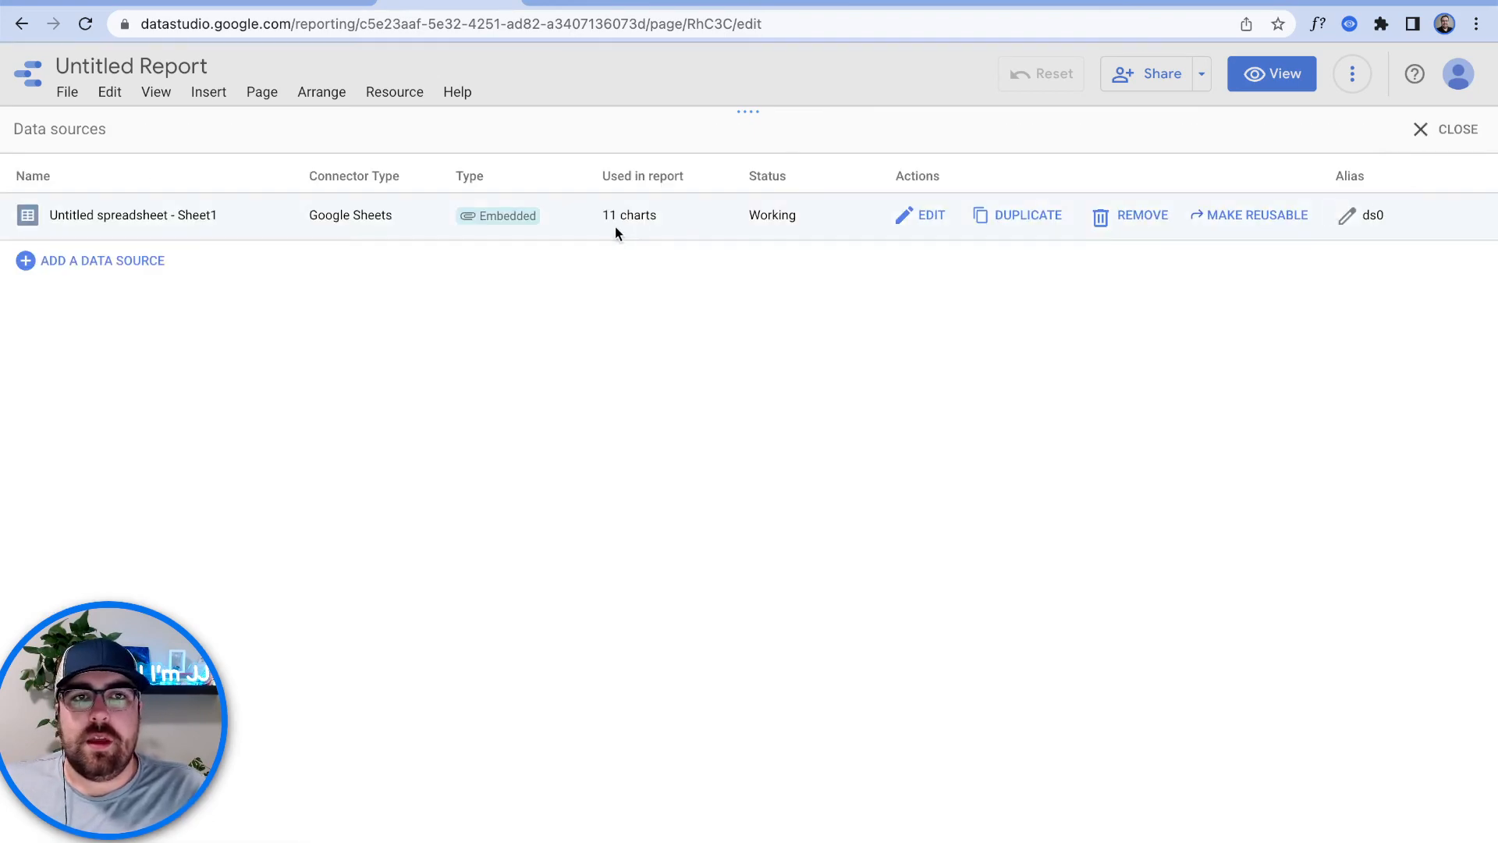
click(936, 217)
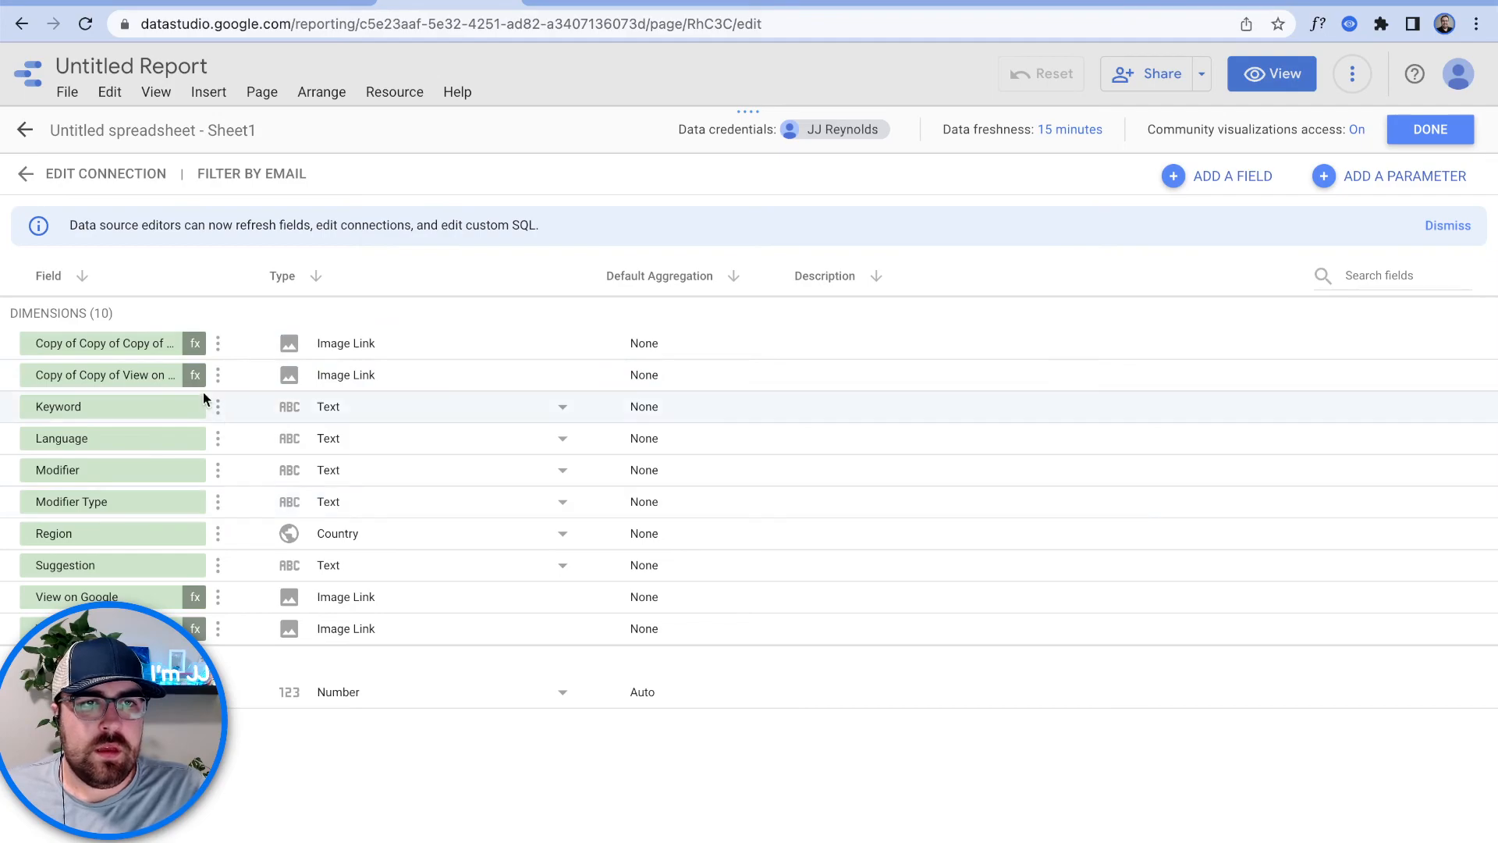
Step: Search the web for "medium" in a new browser tab and open the Medium website
key(ctrl+t)
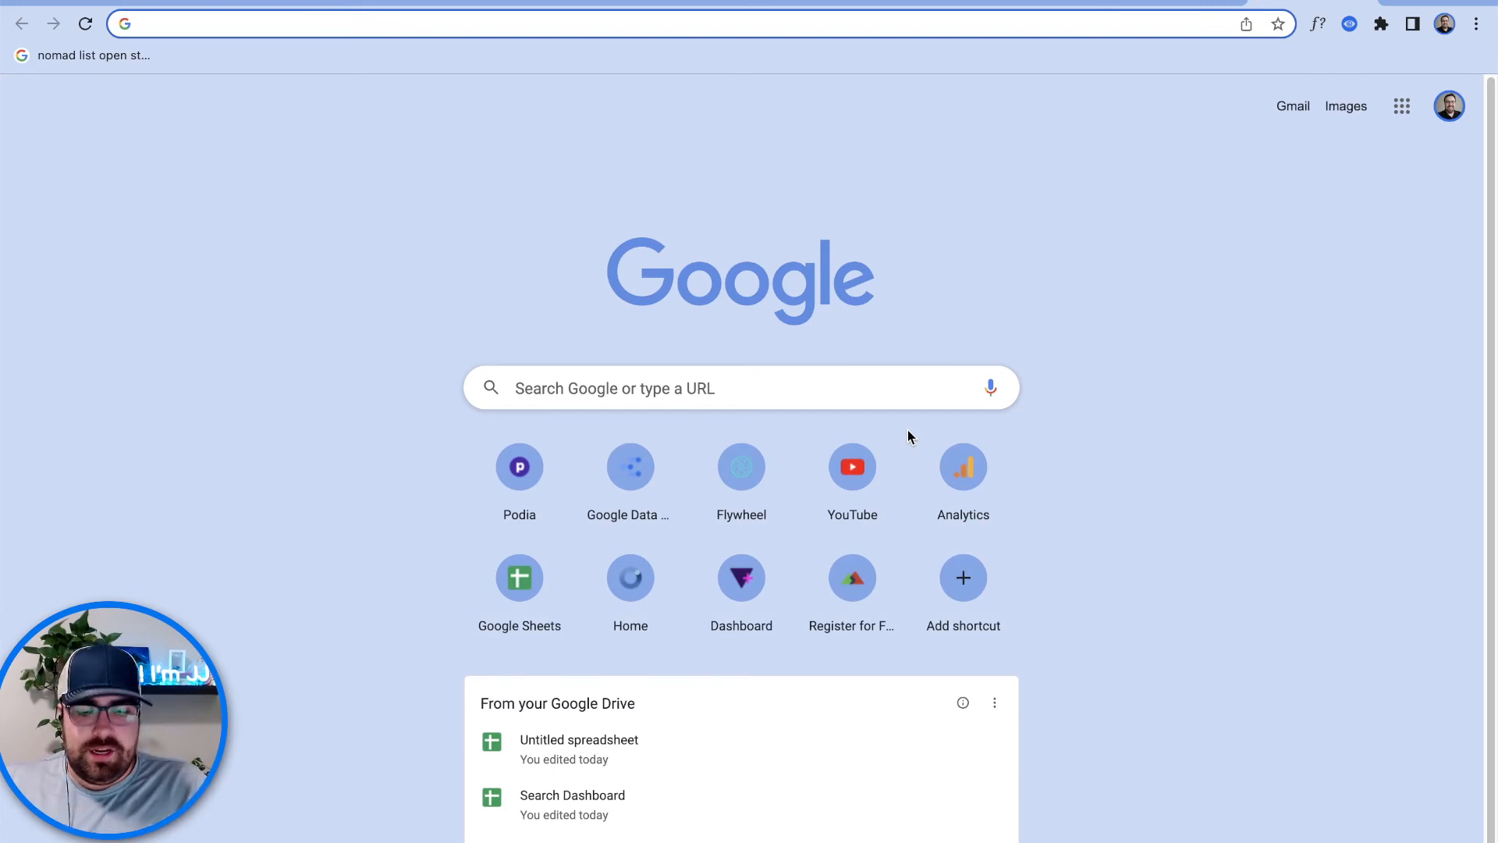
text(medium)
key(Return)
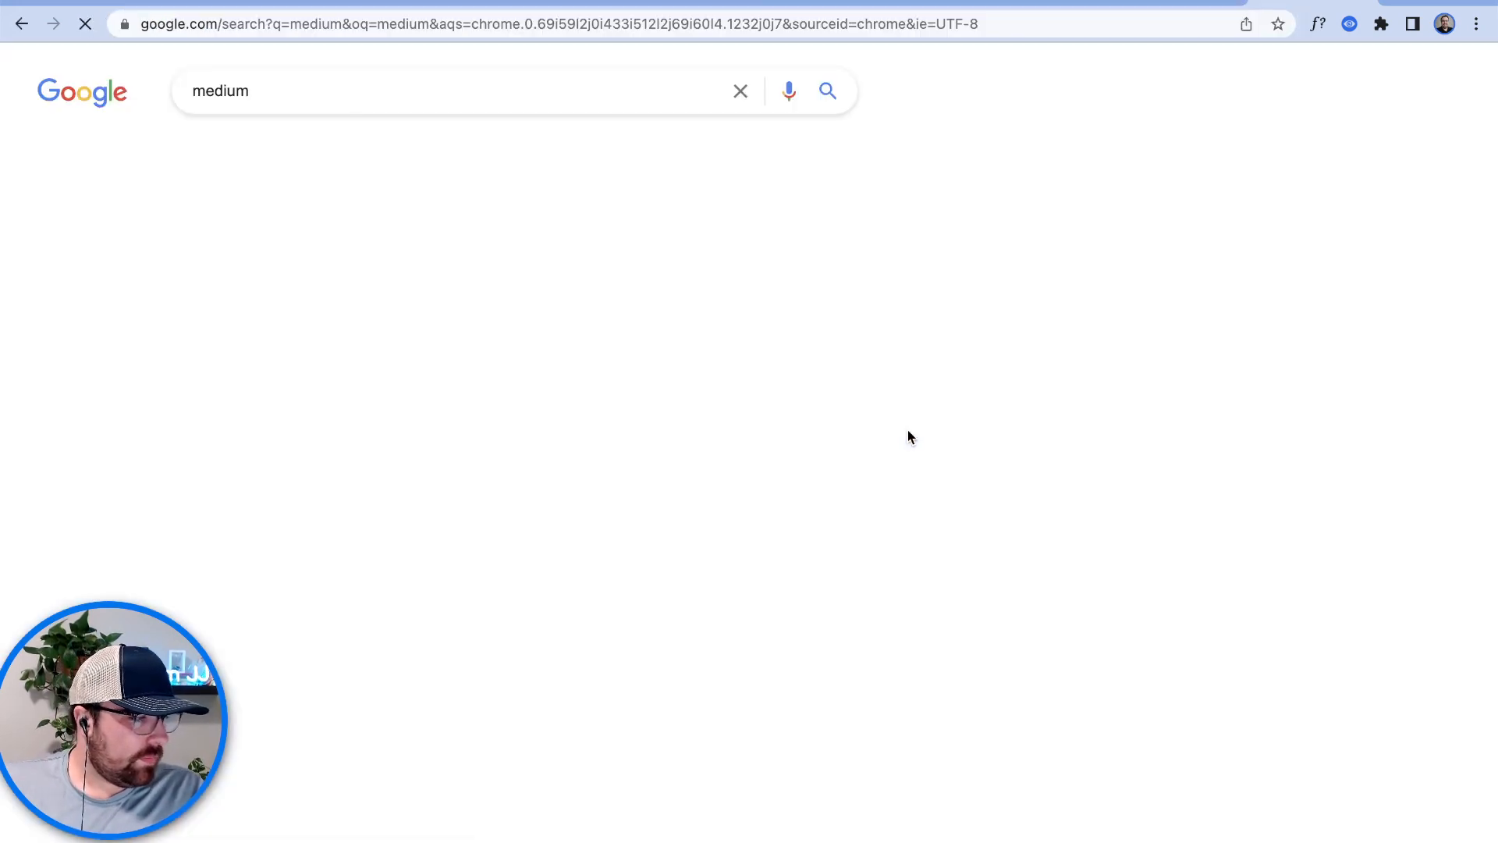
click(393, 261)
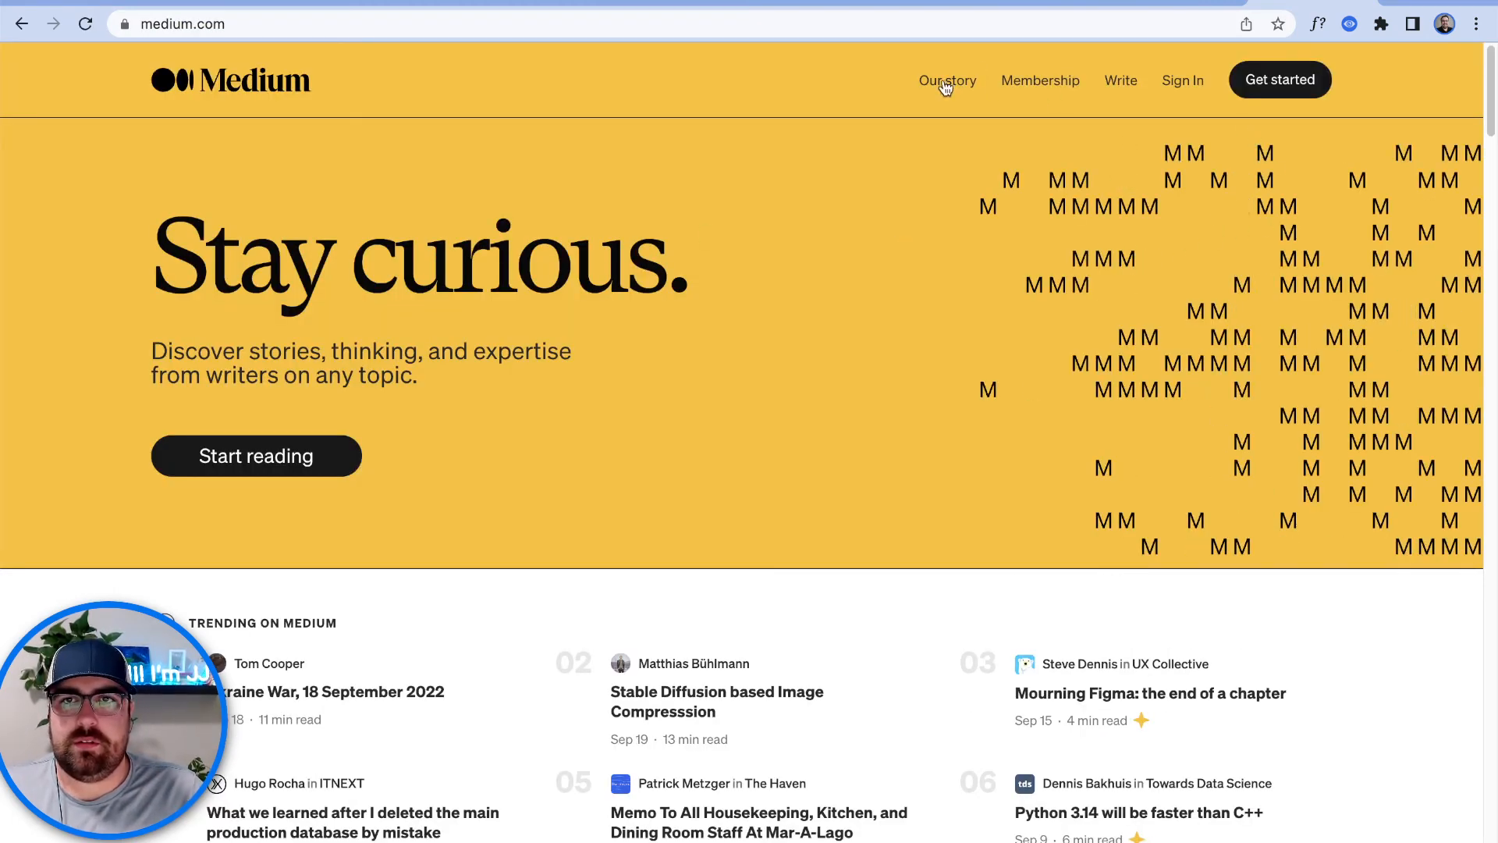
Step: Open Medium's search page for "jet ski tenerife" and copy its full web address
click(608, 28)
click(610, 29)
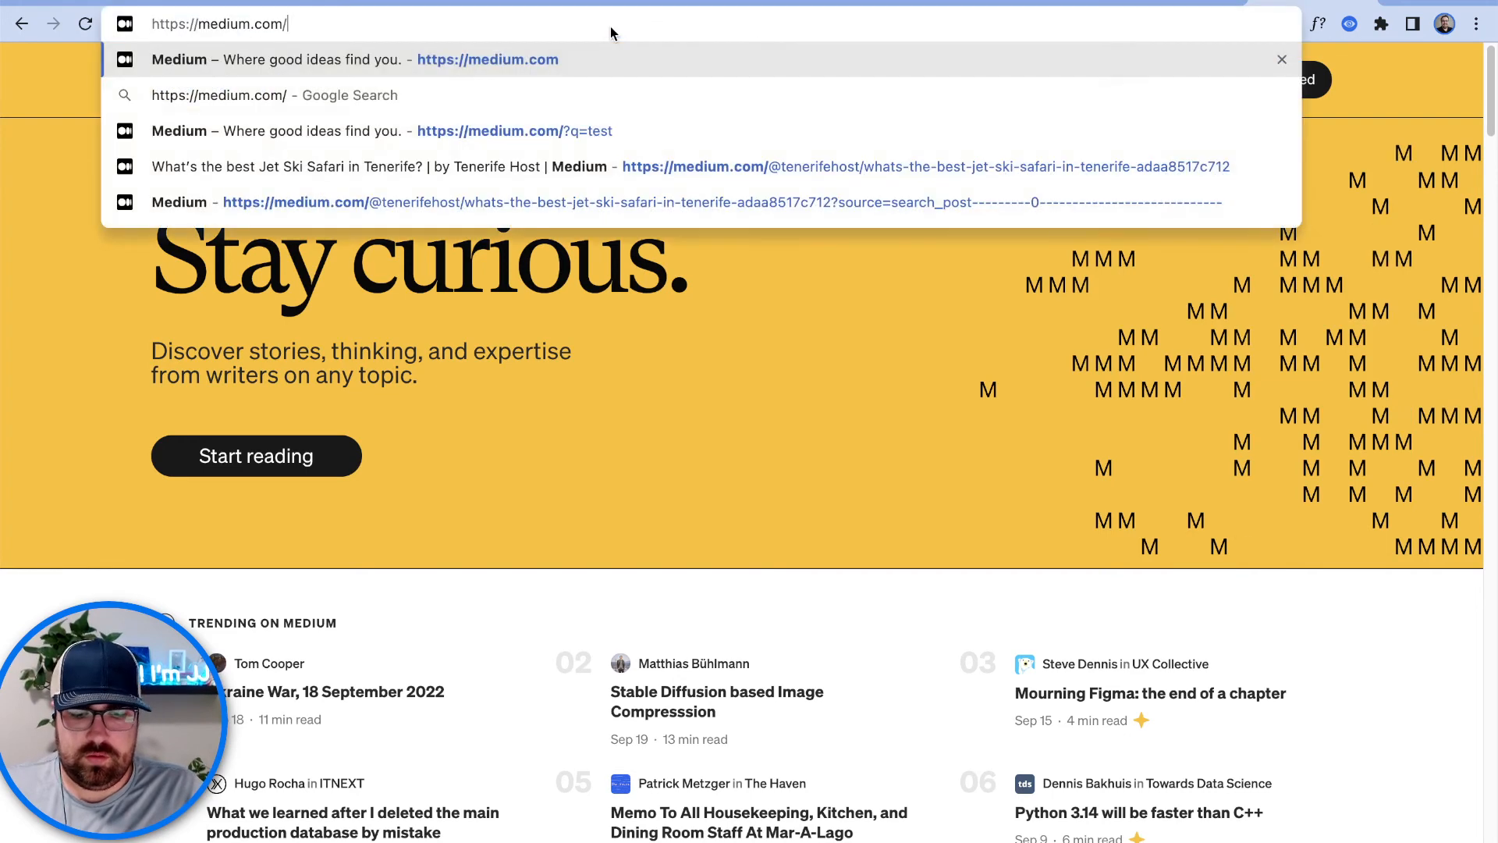
text(search)
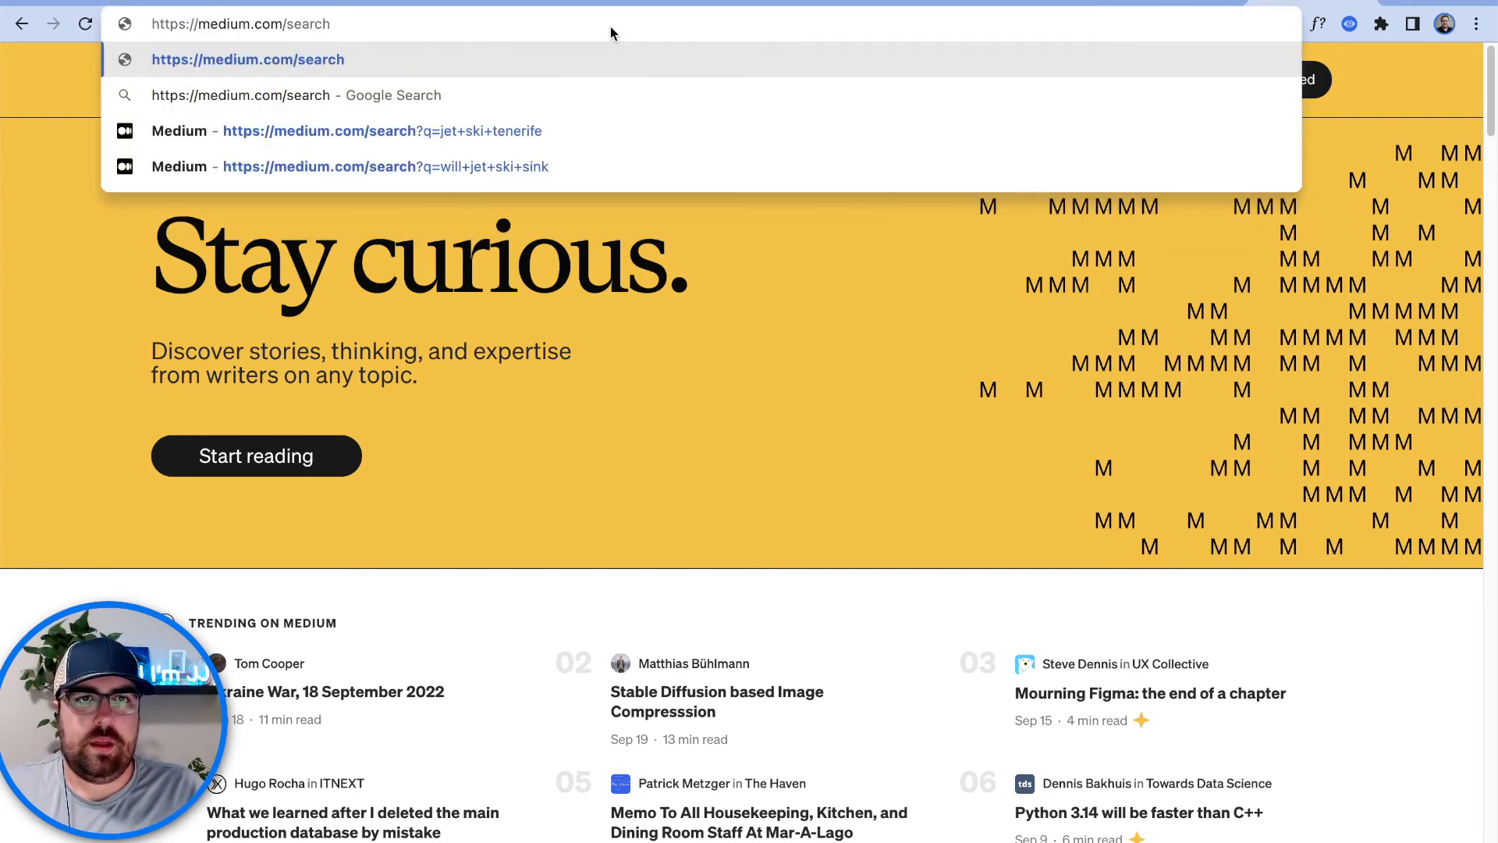
click(575, 128)
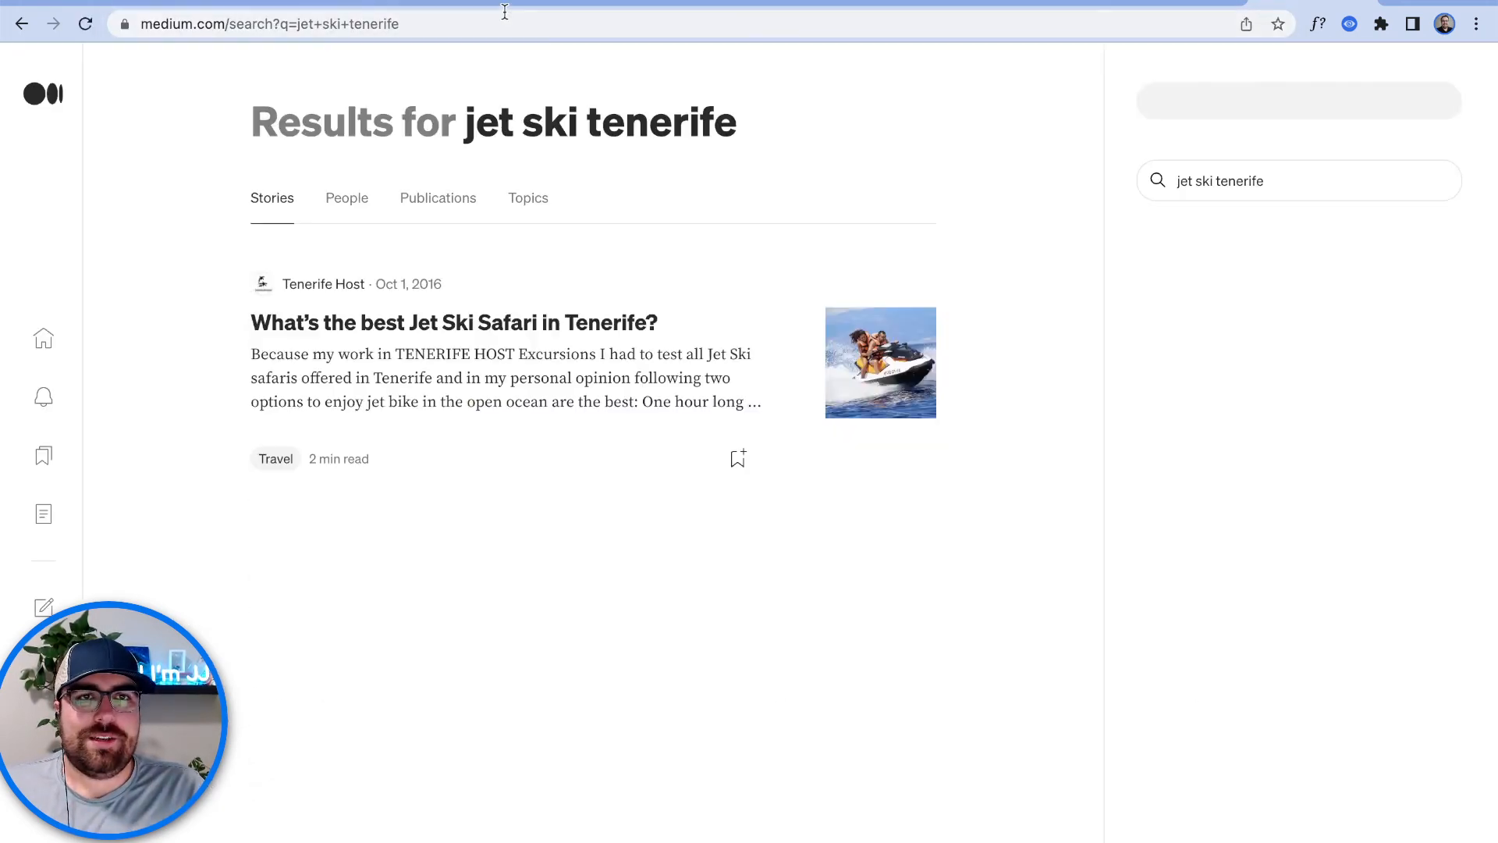
click(505, 11)
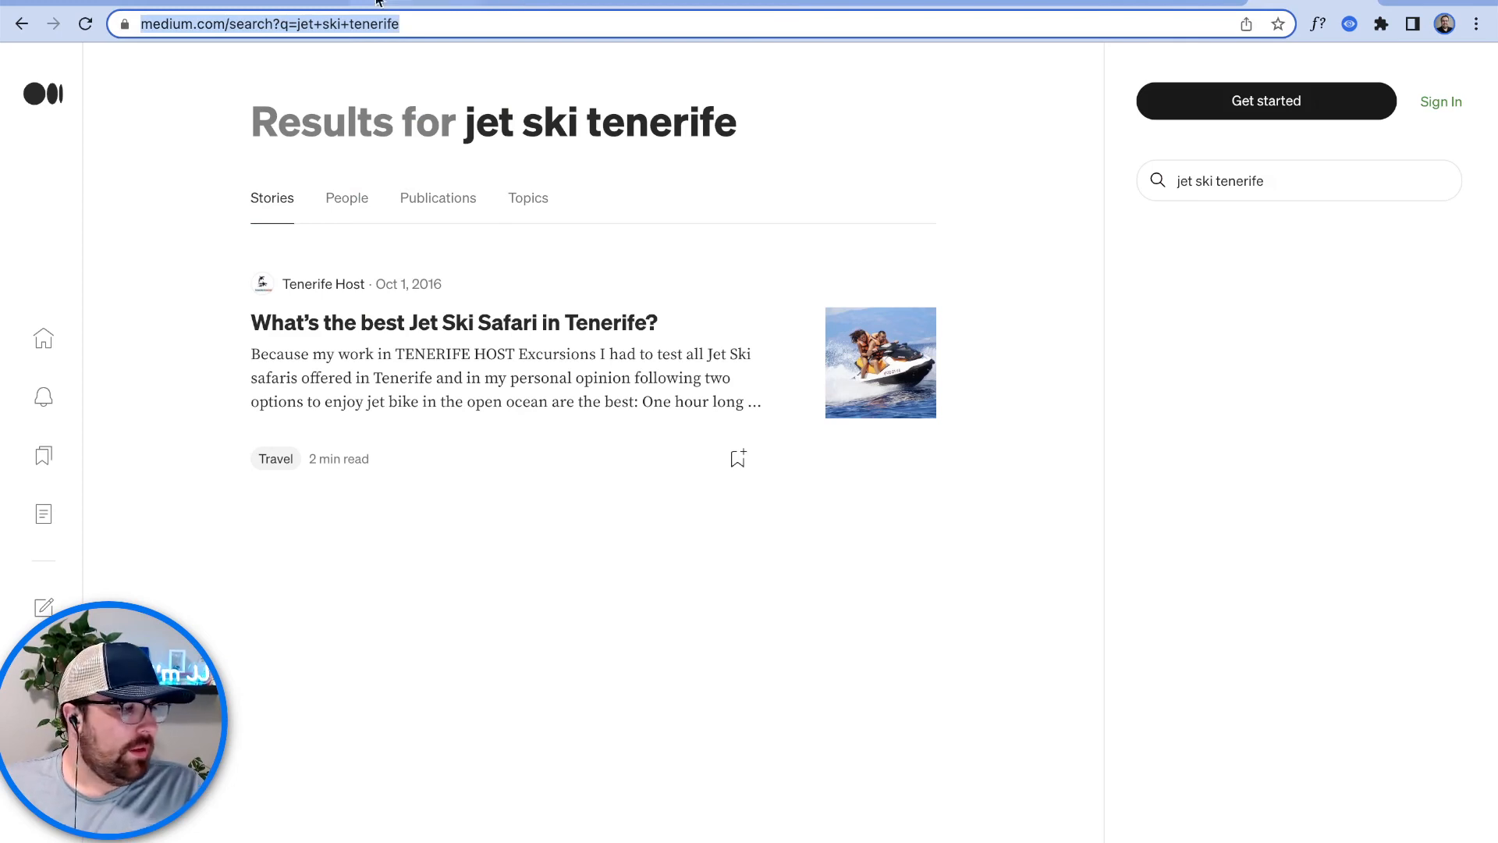
click(413, 6)
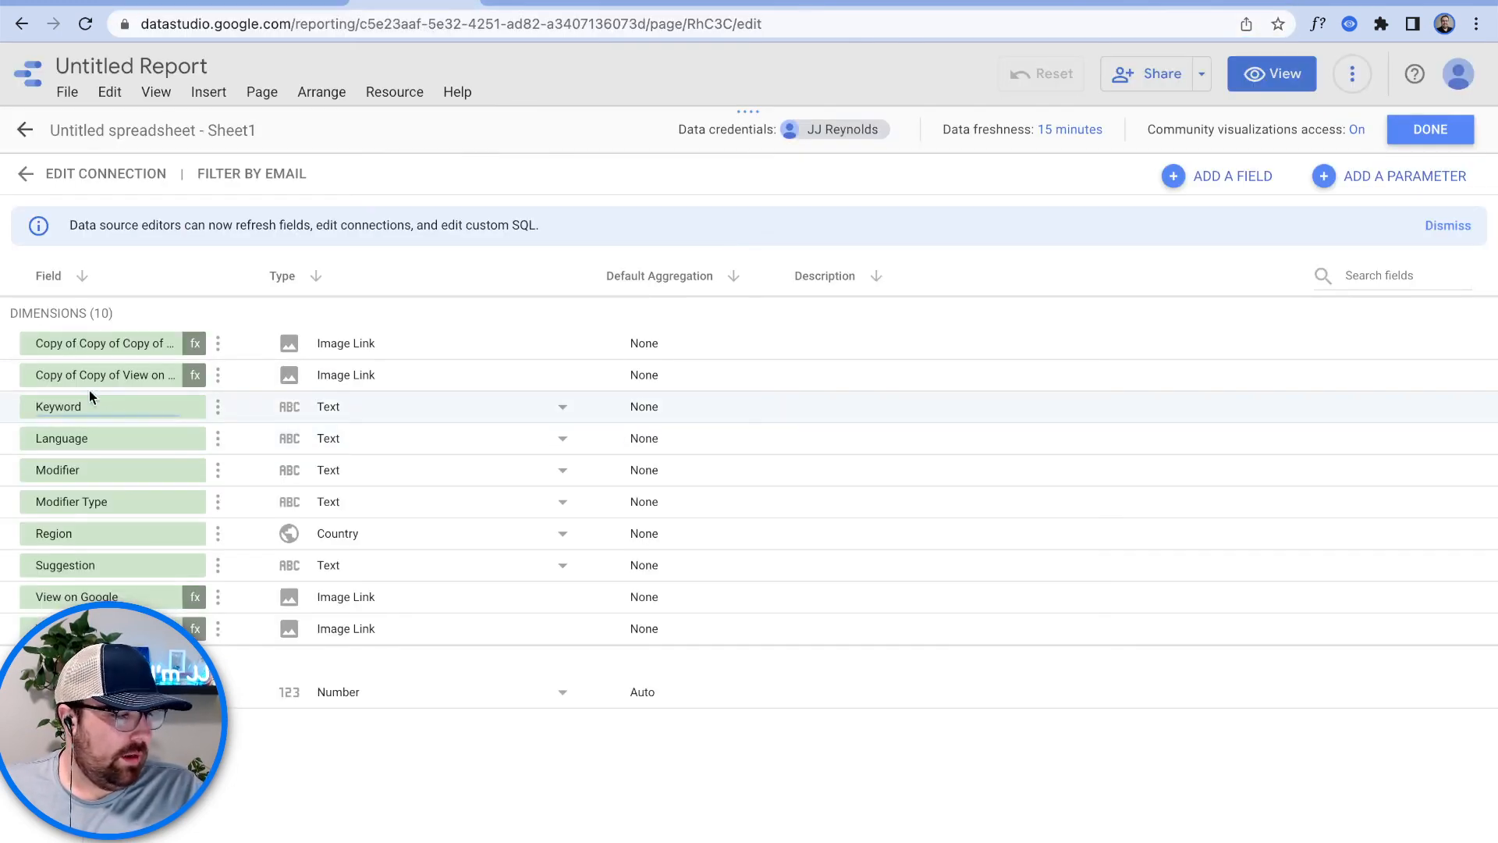
click(195, 375)
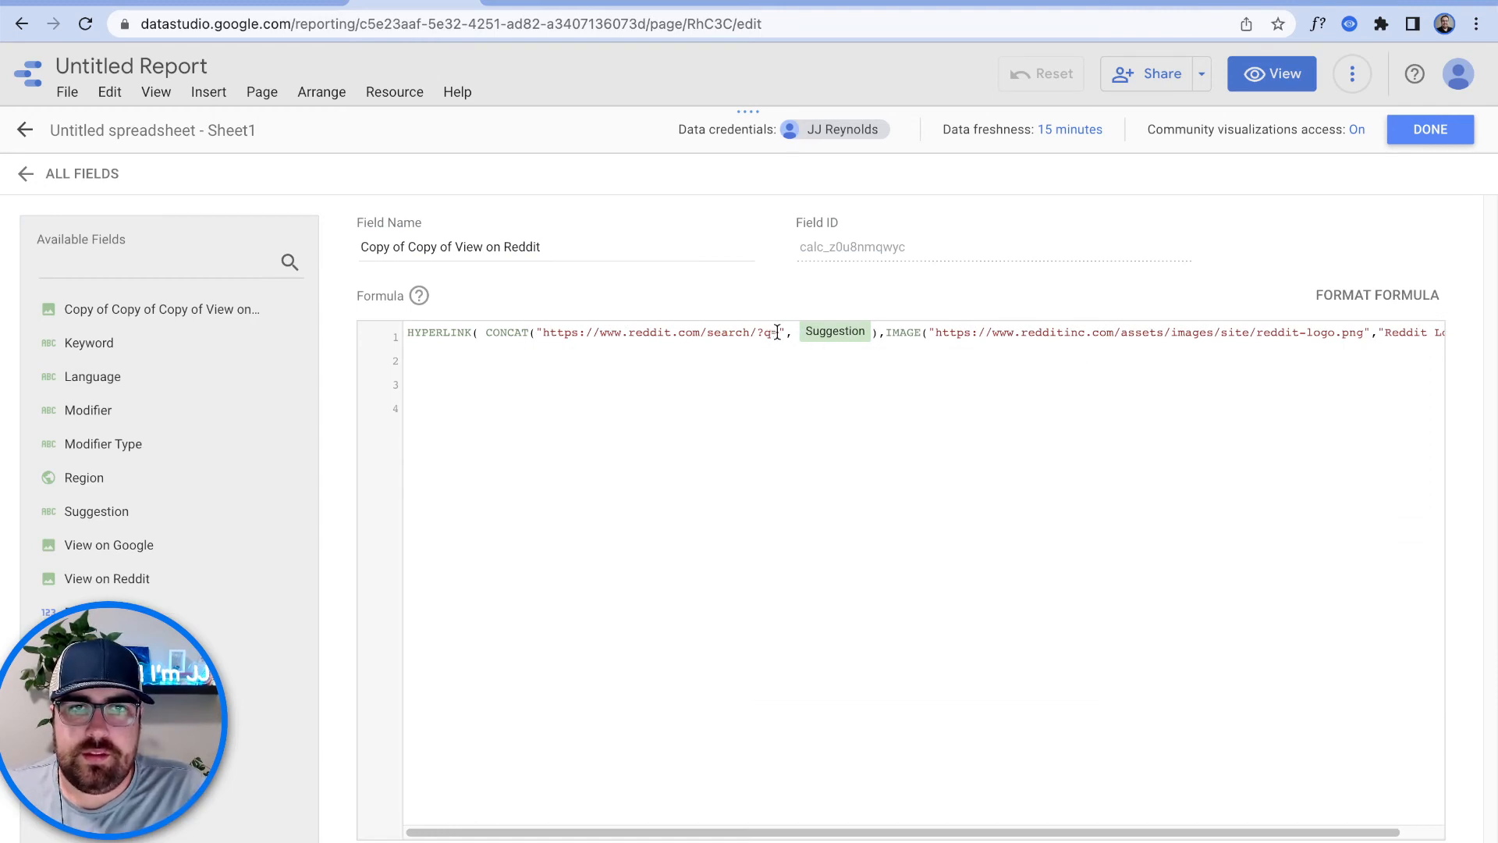
drag(778, 333, 541, 341)
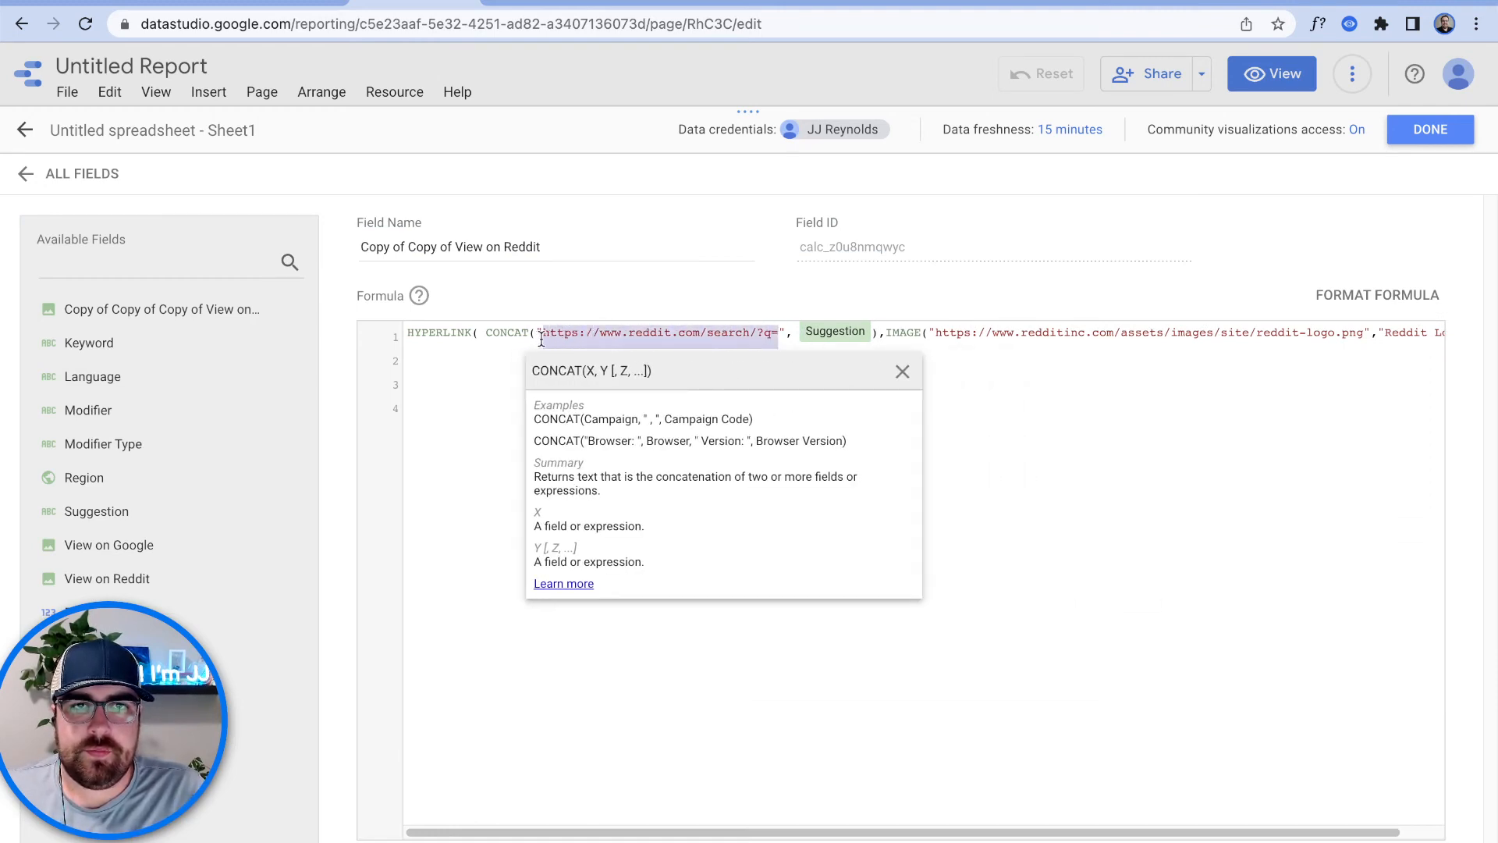
key(ctrl+v)
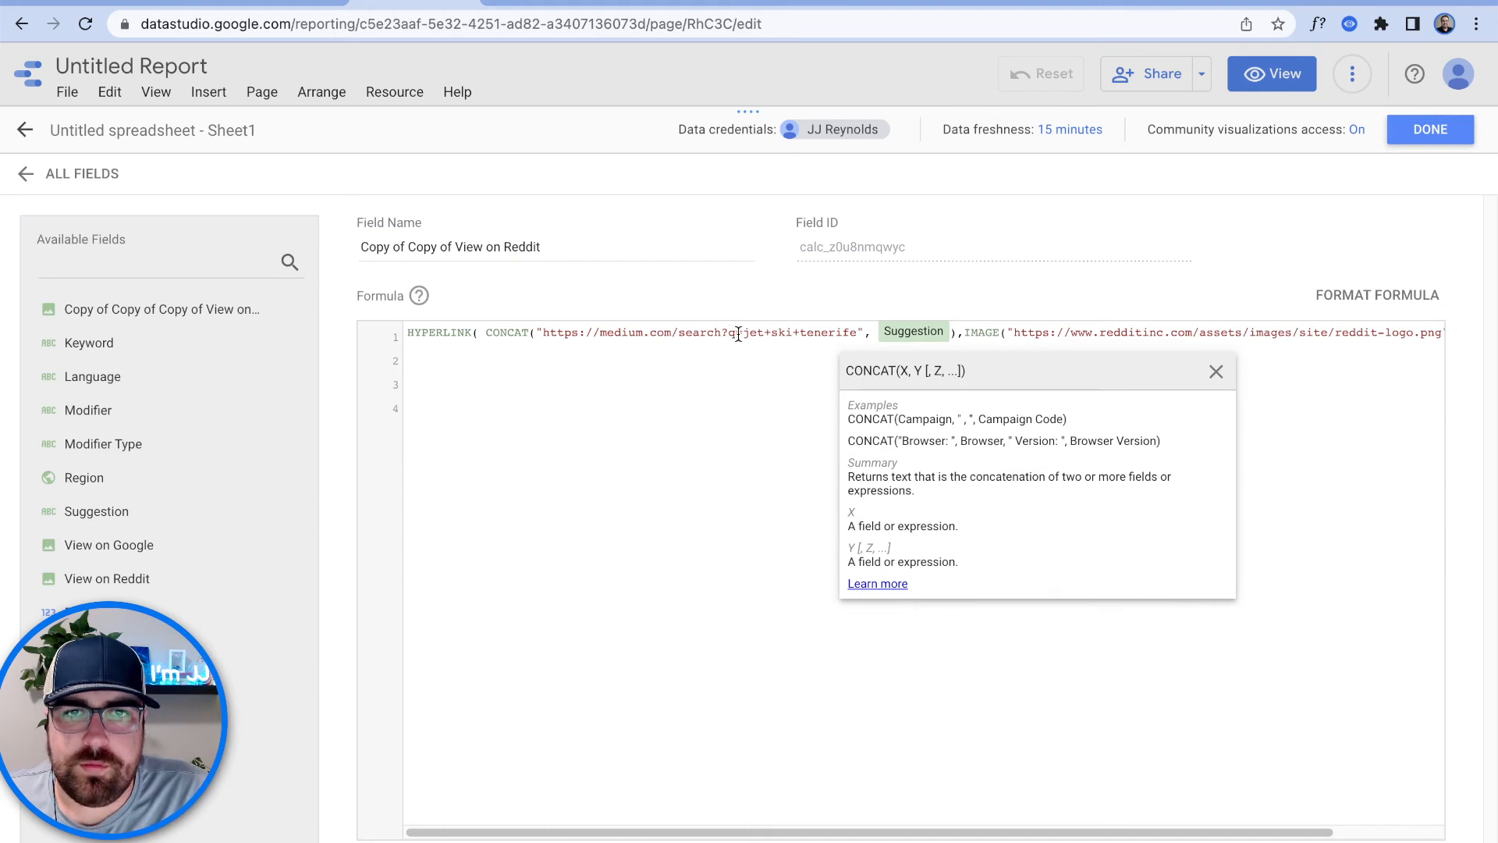
drag(742, 334, 856, 338)
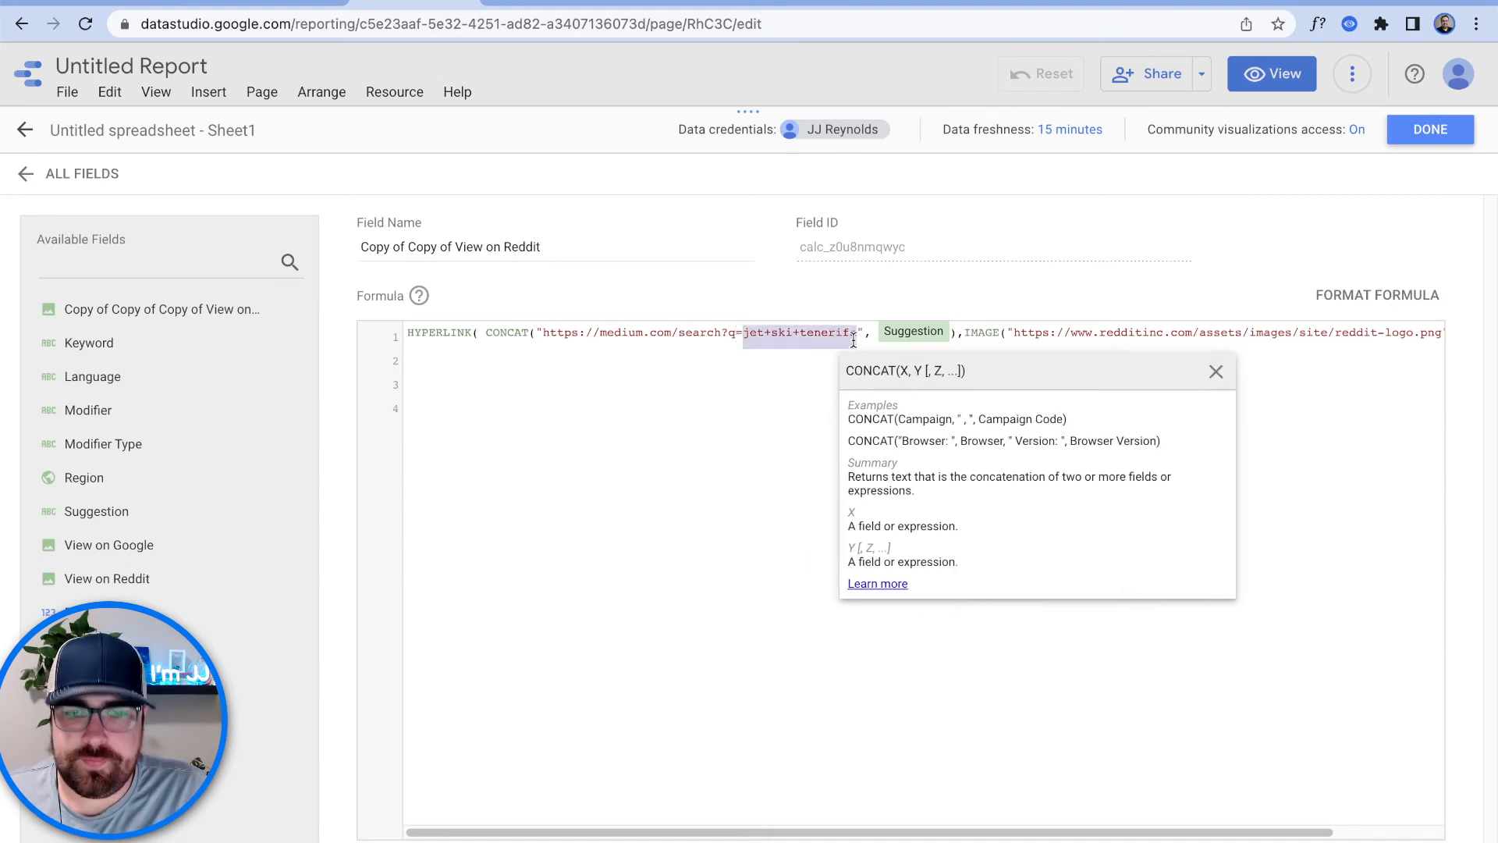
key(BackSpace)
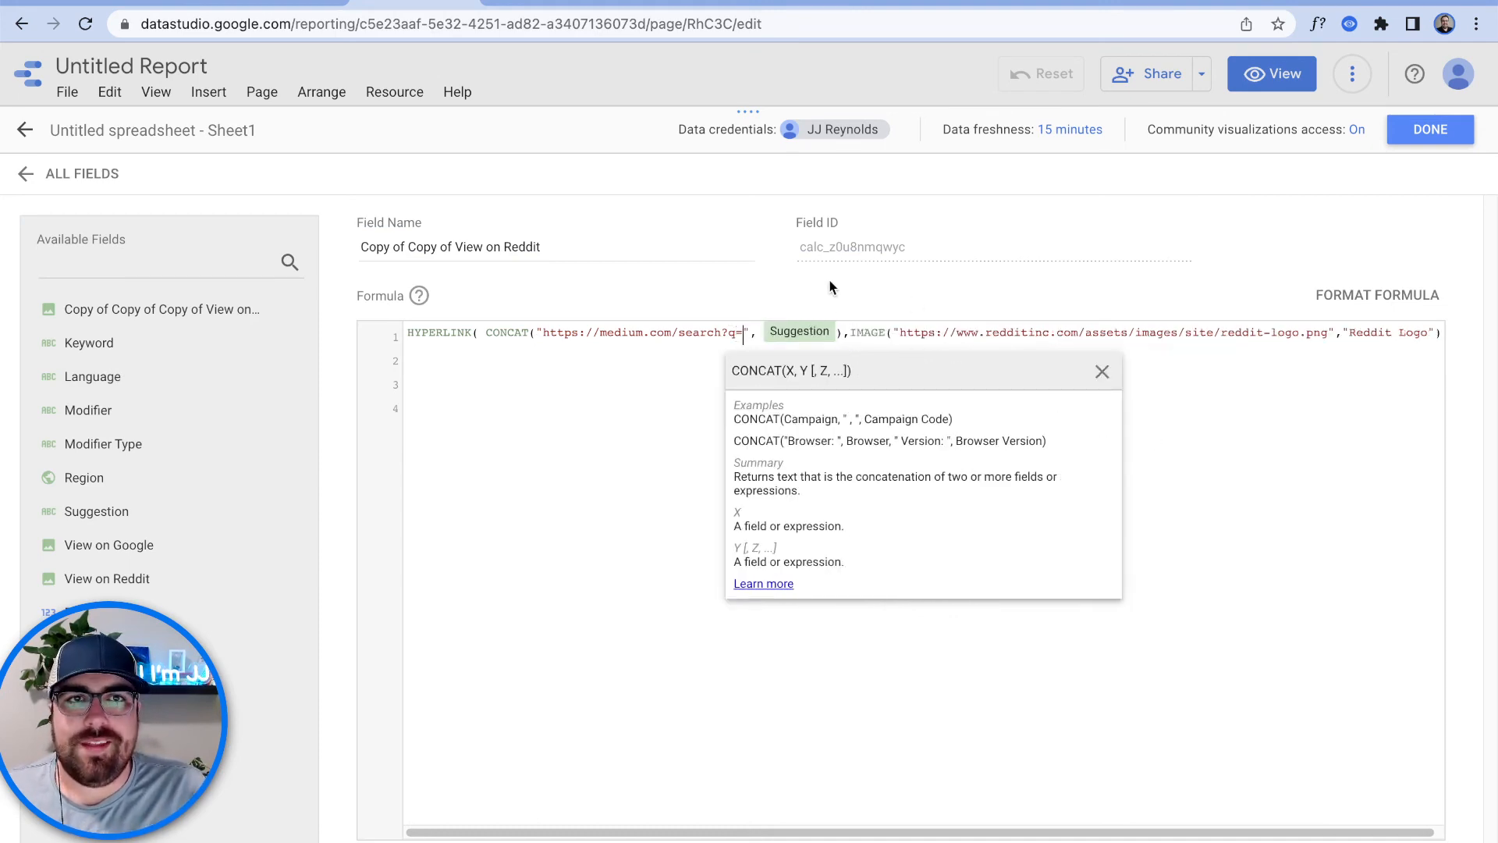
Step: Search the web for "medium logo png" and copy the image address of Freebie Supply's round black Medium logo
key(ctrl+t)
text(medi)
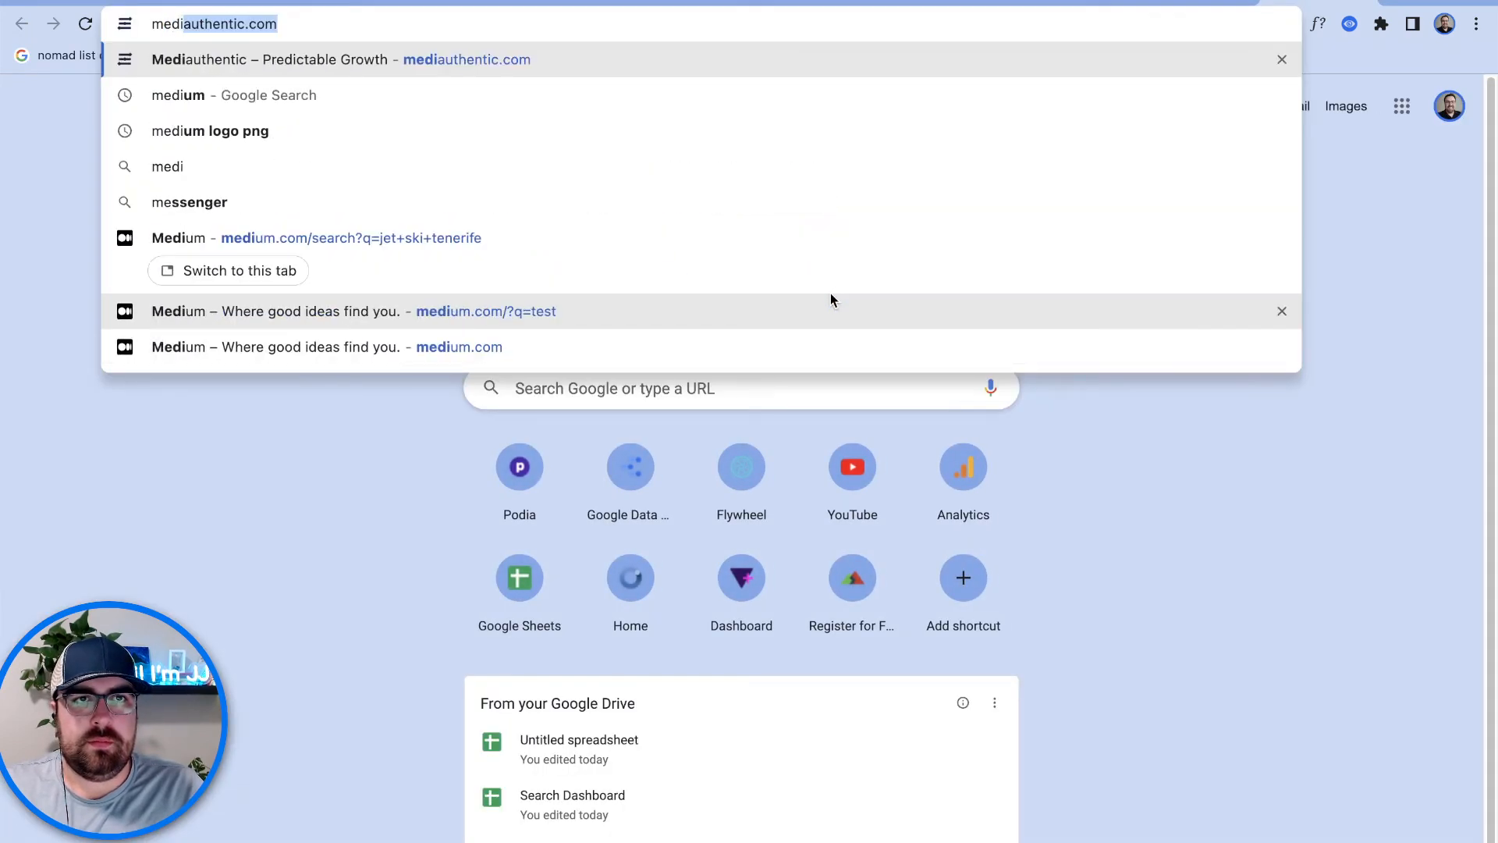
text(um logo)
key(Return)
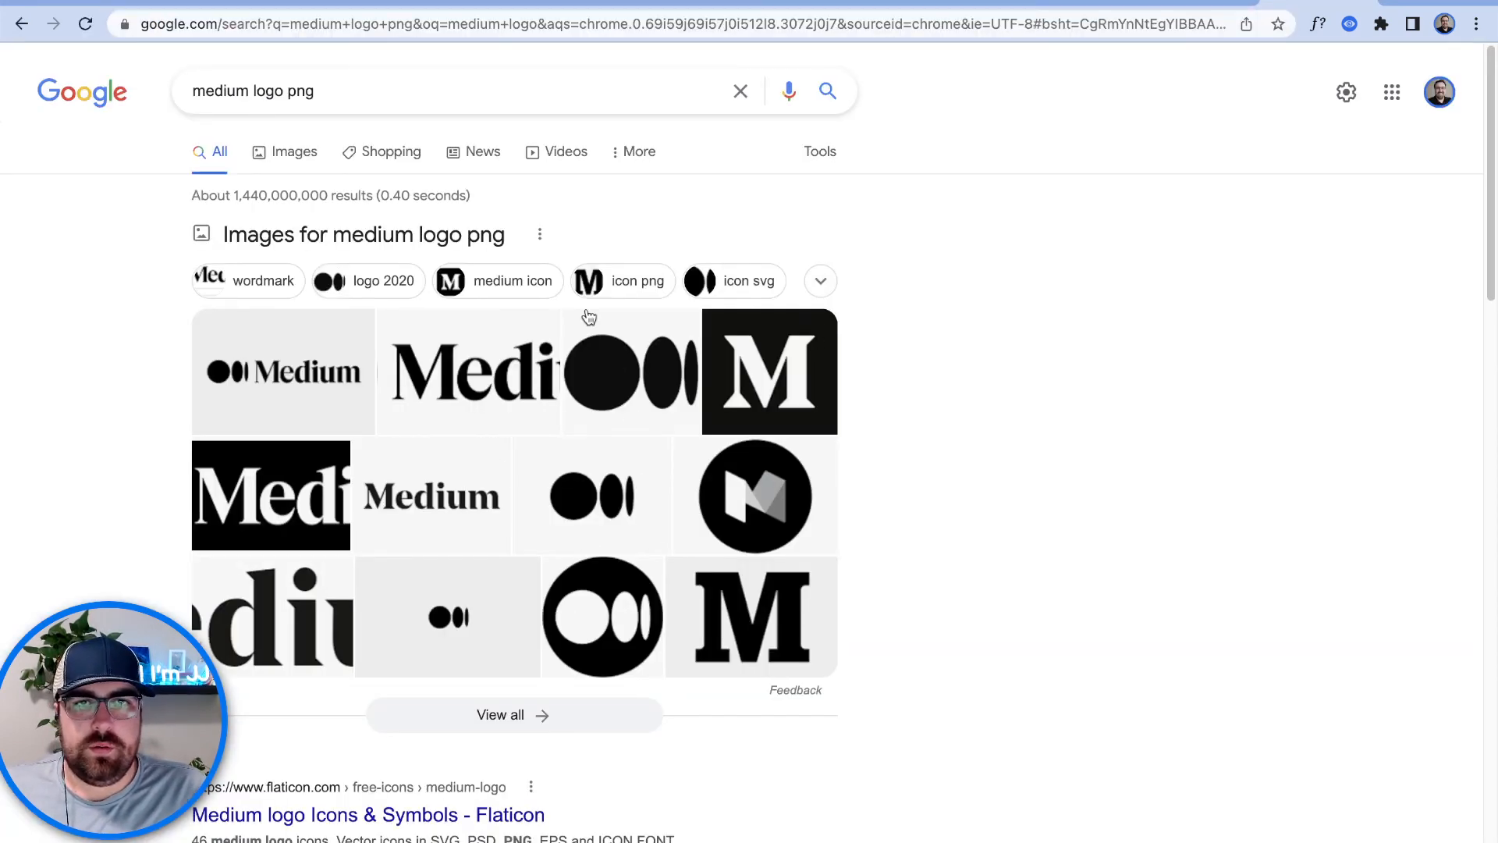
click(751, 496)
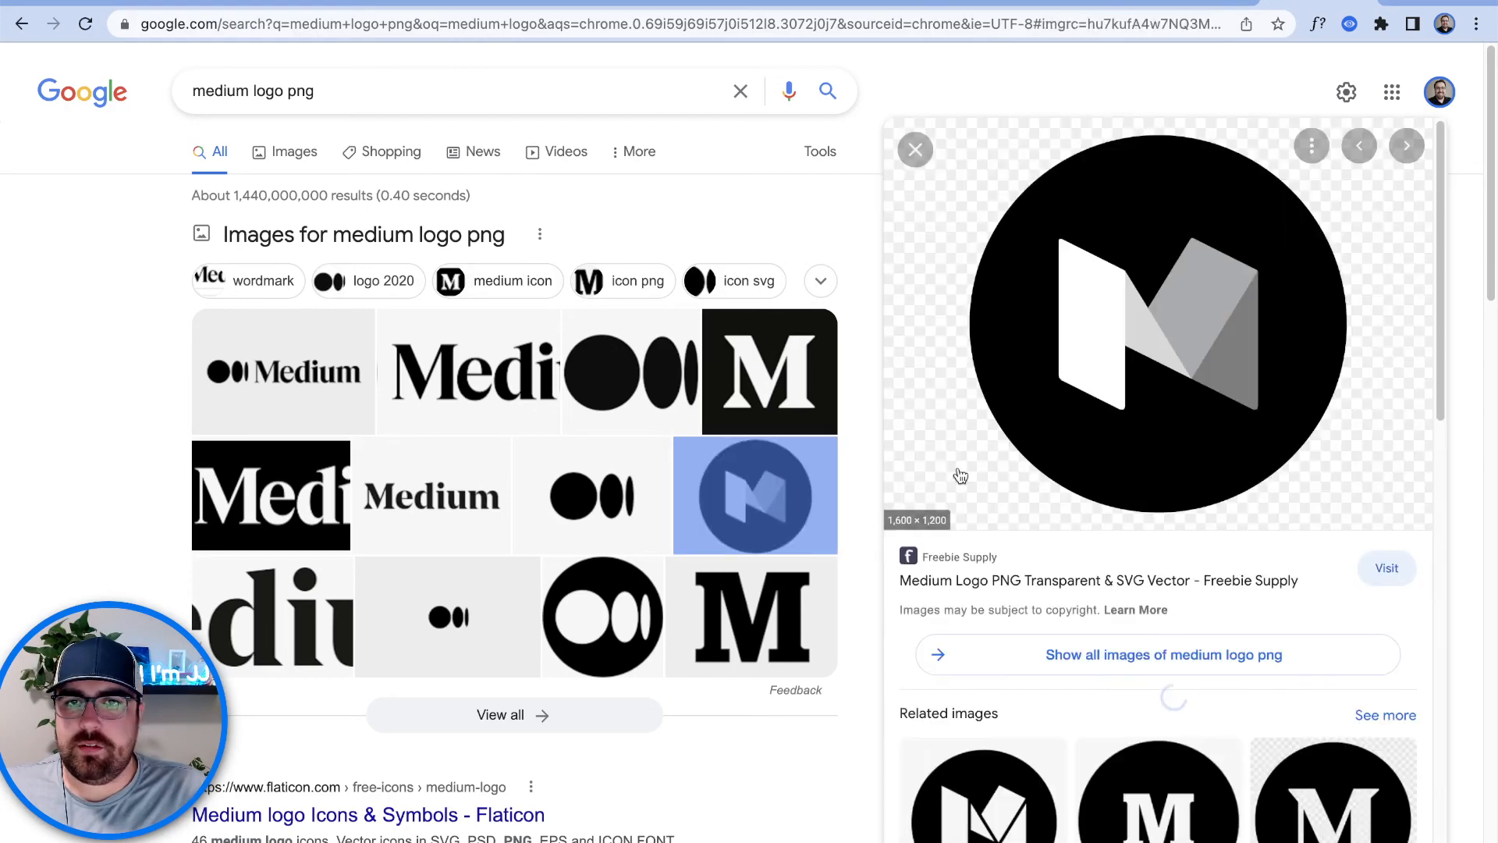
right_click(1092, 348)
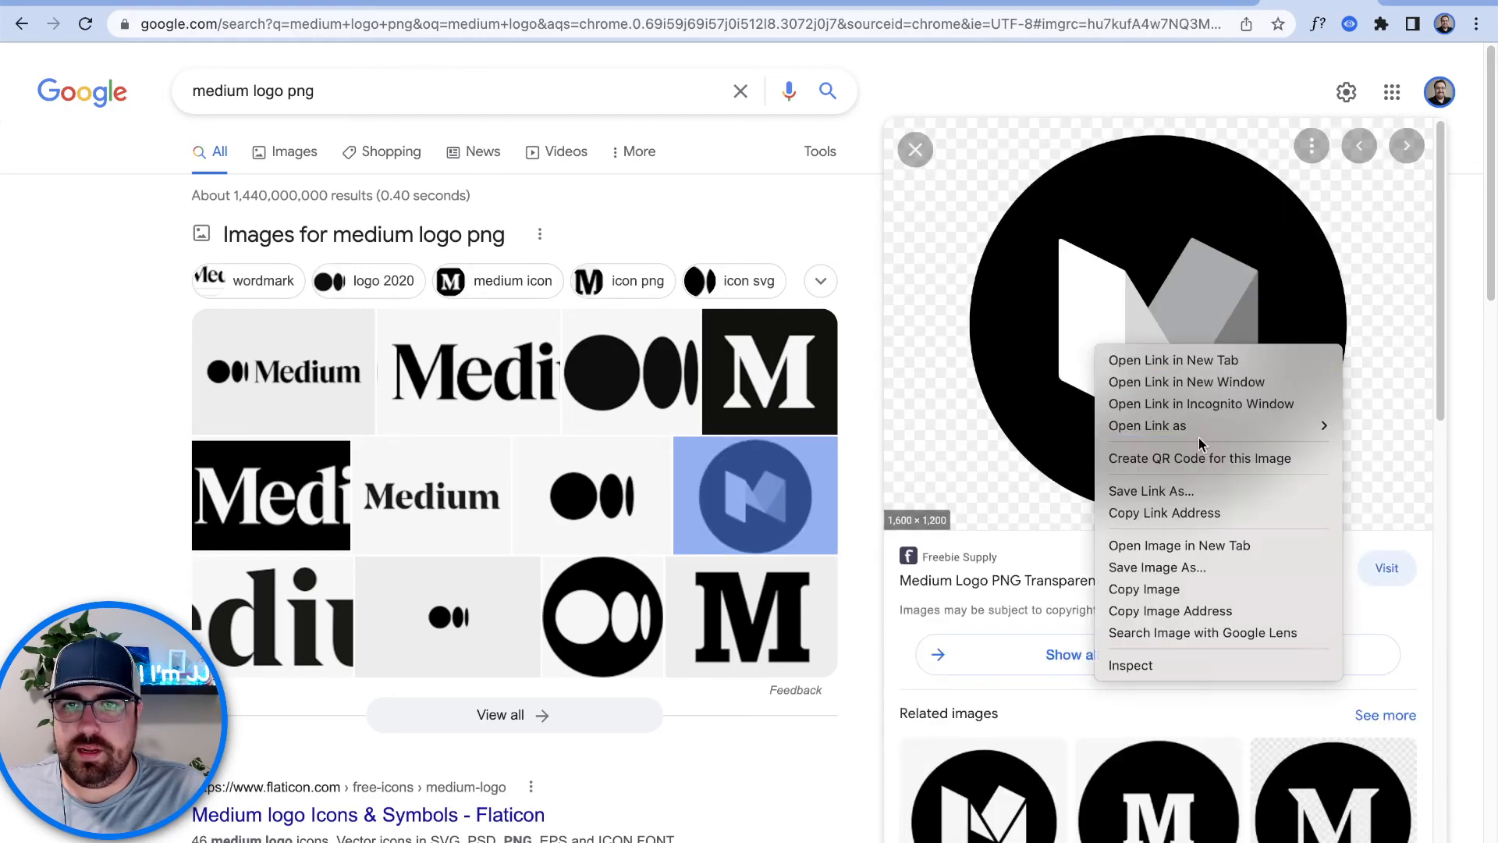
click(1242, 613)
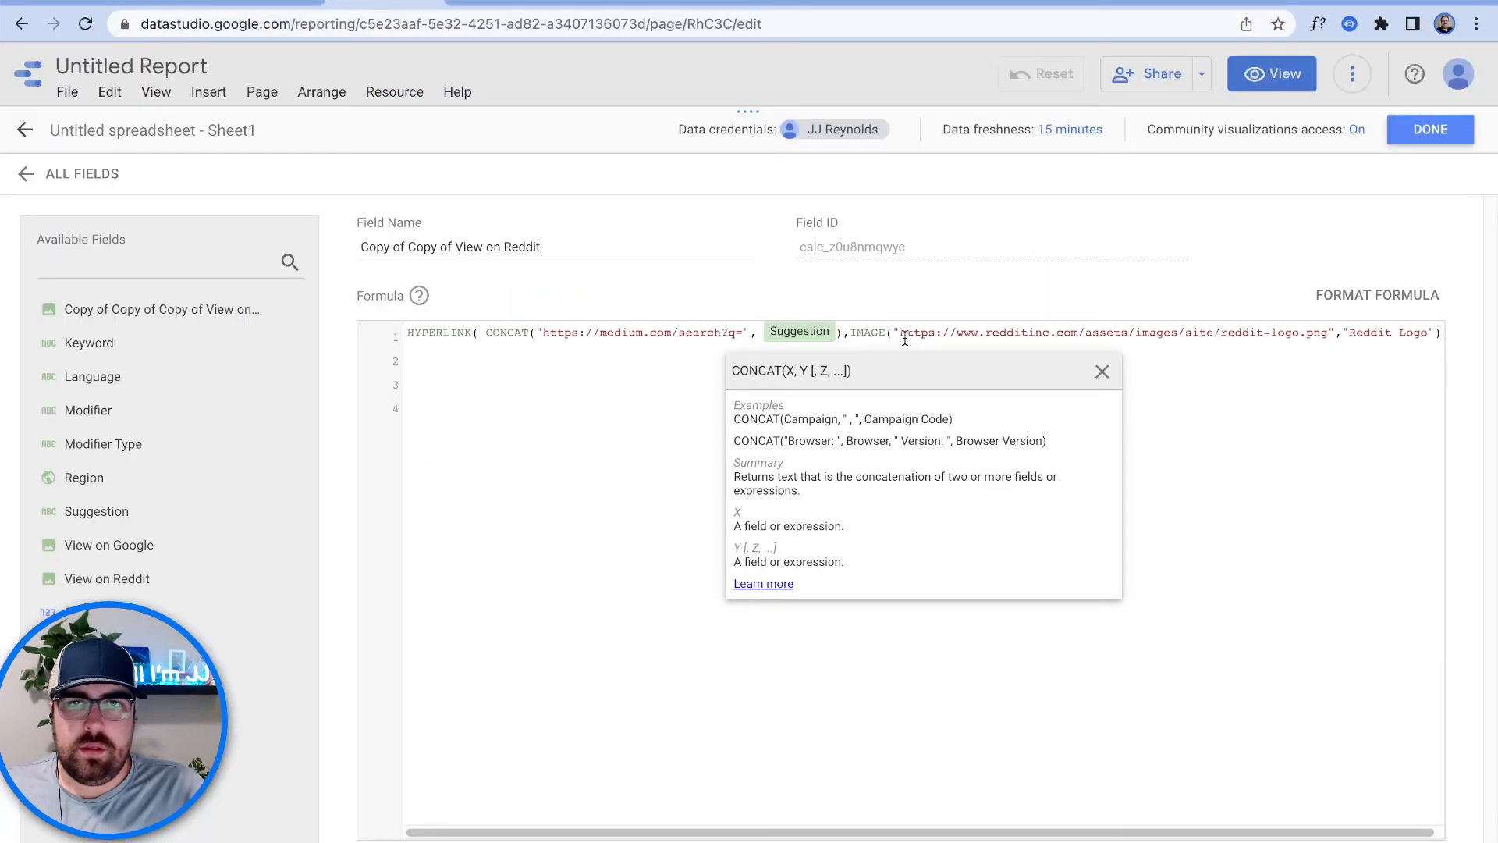
click(919, 341)
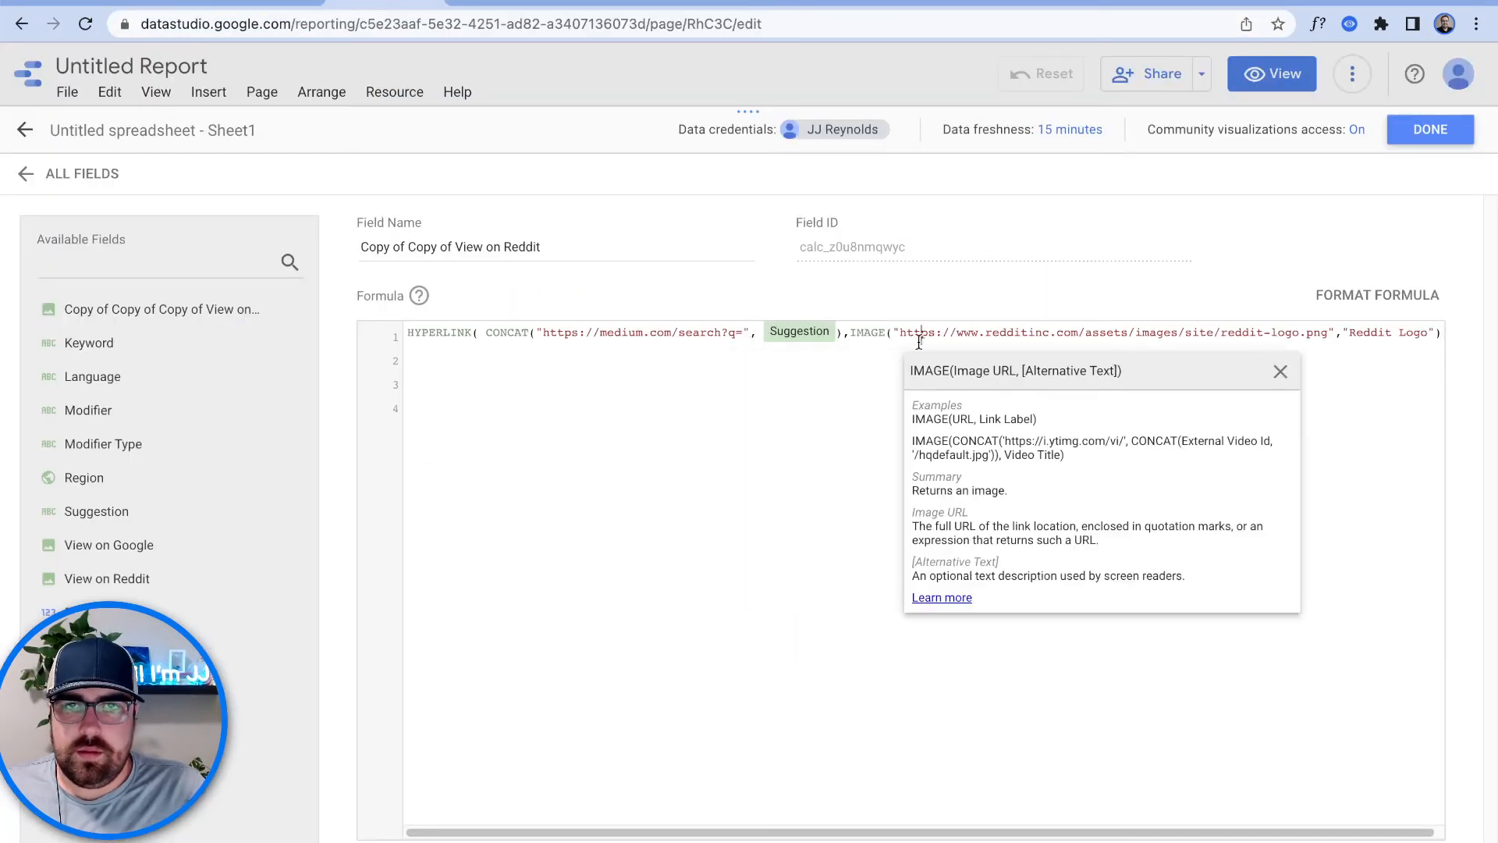
drag(904, 334, 1328, 341)
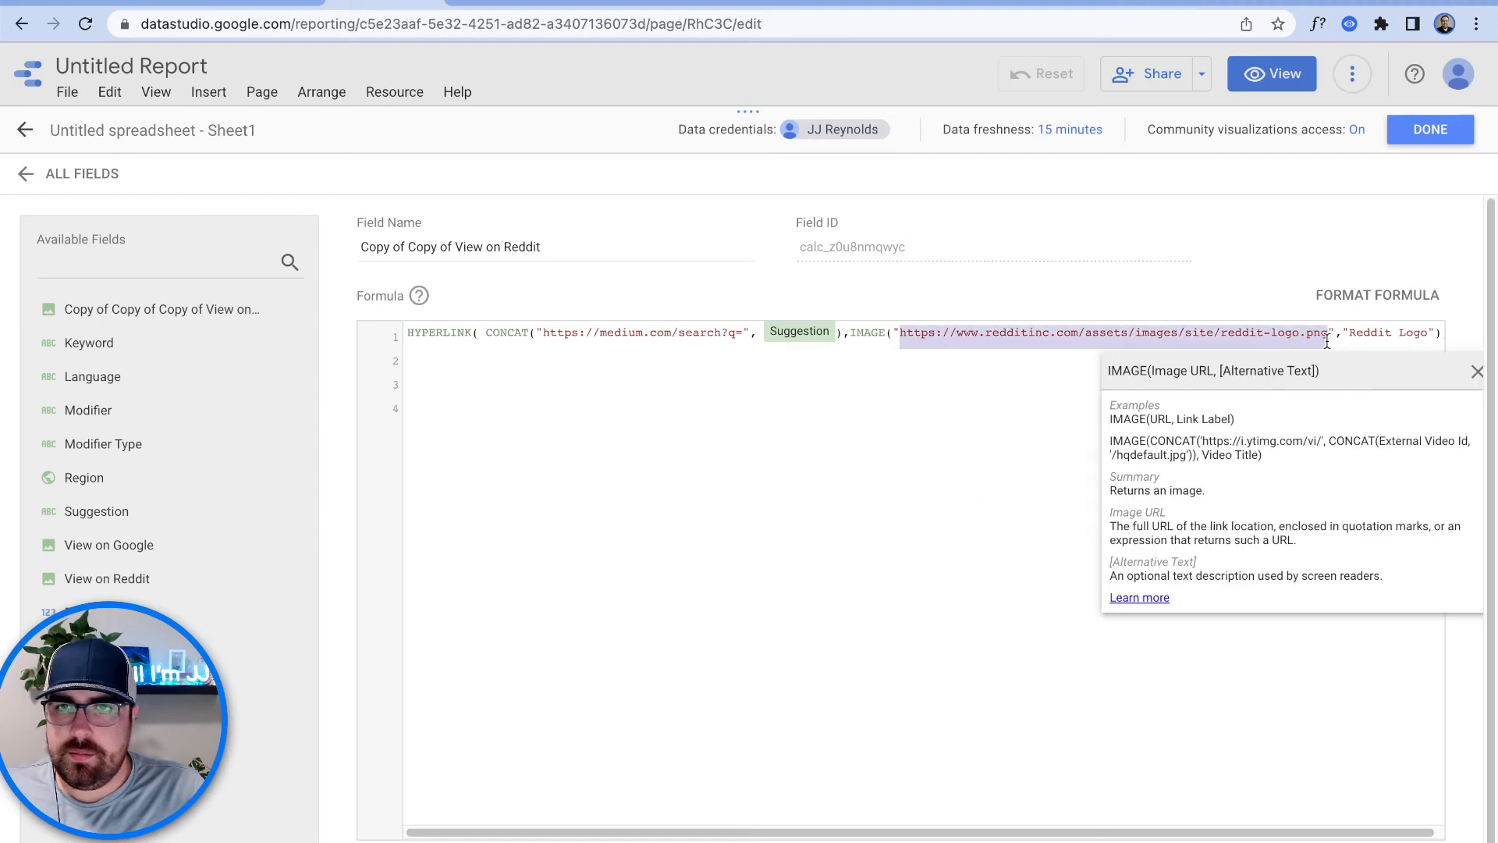
text(https://cdn.freebiesupply.com/images/large/2x/medium-icon-white-on-black.png)
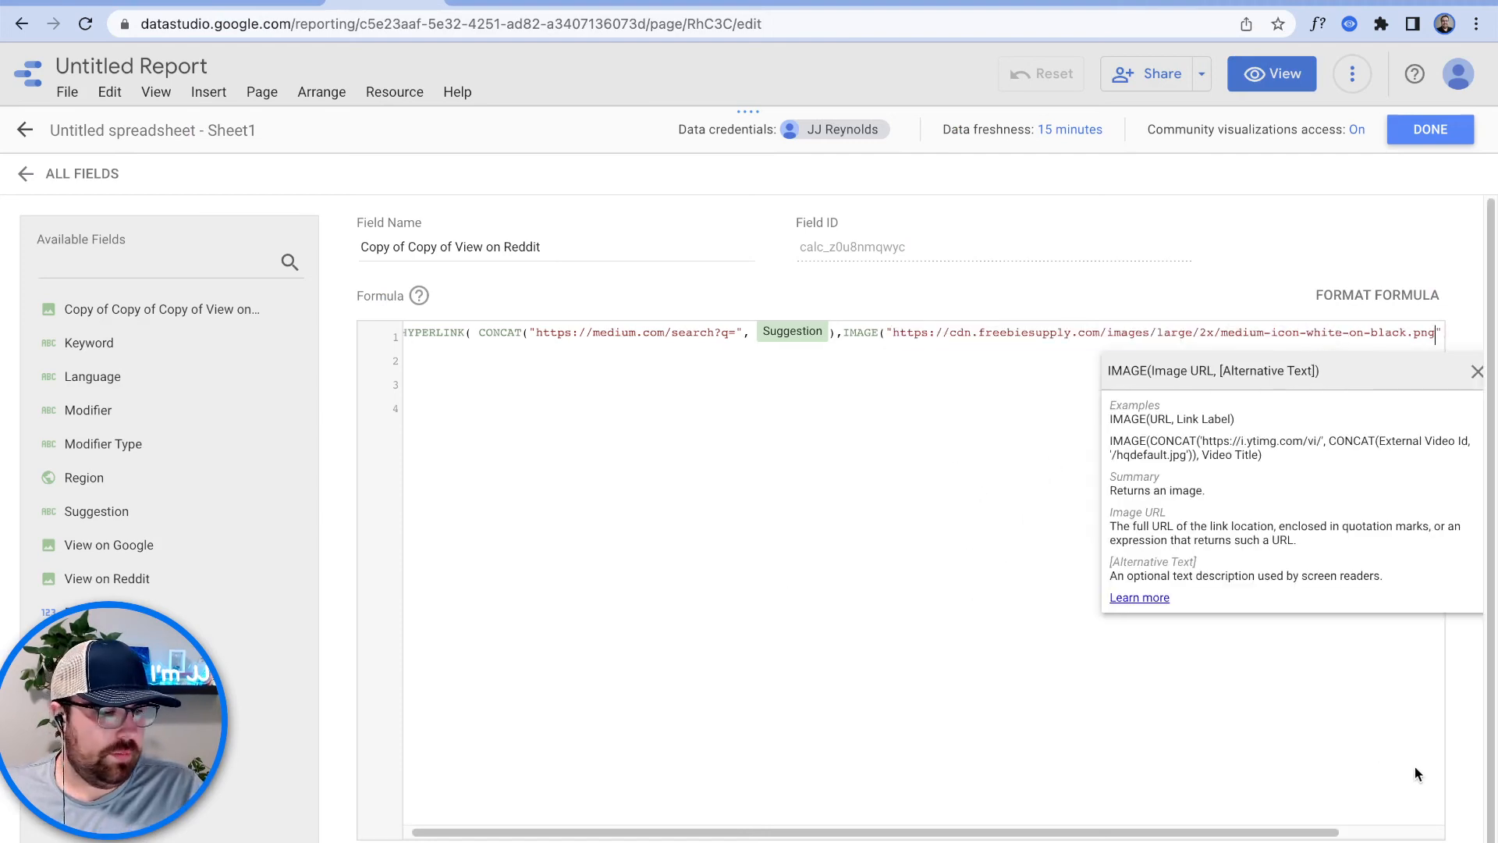
click(1424, 133)
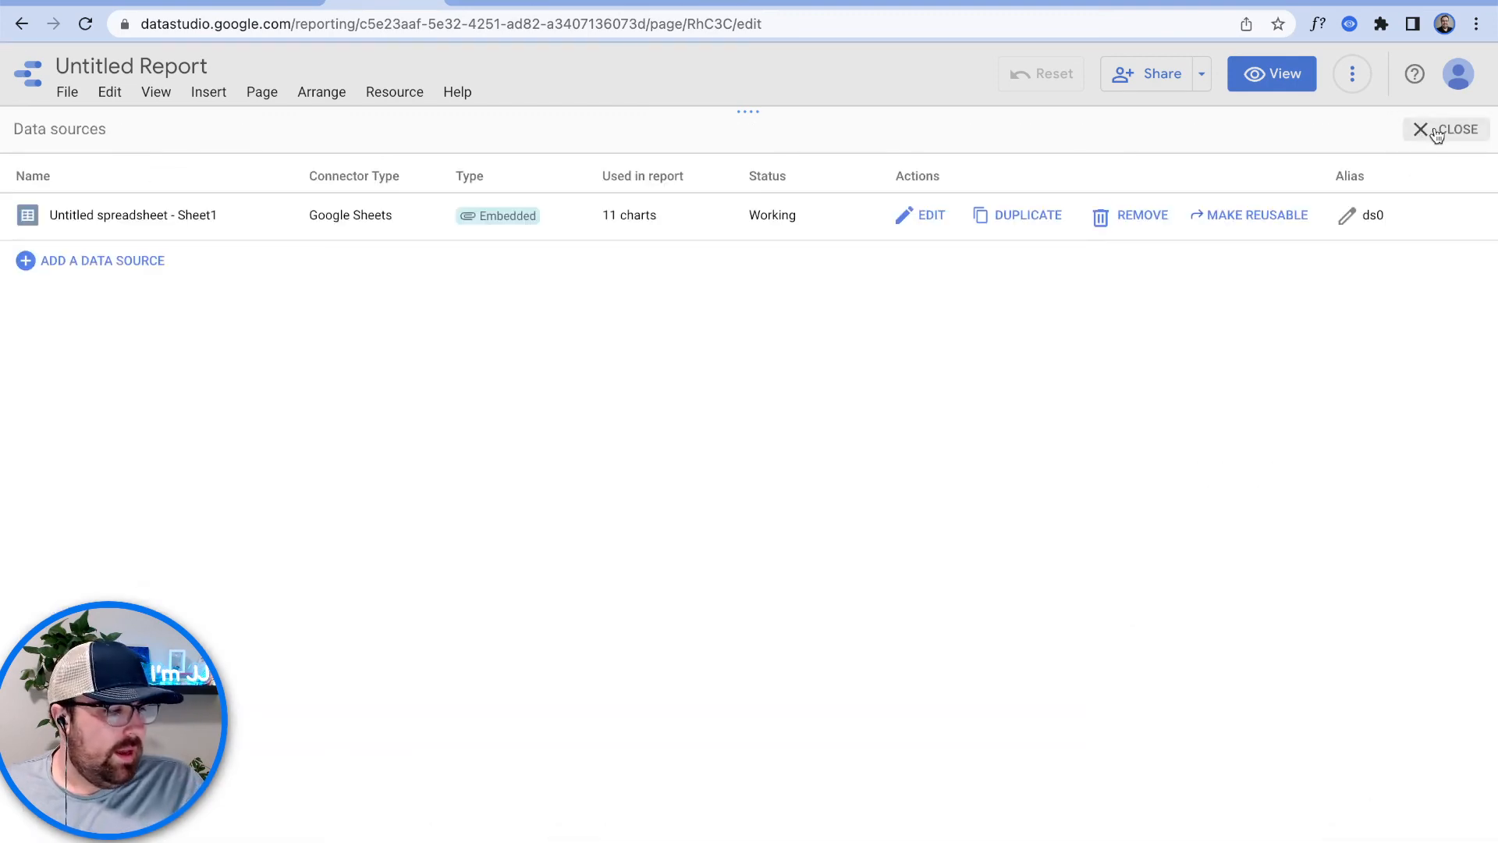
click(1433, 130)
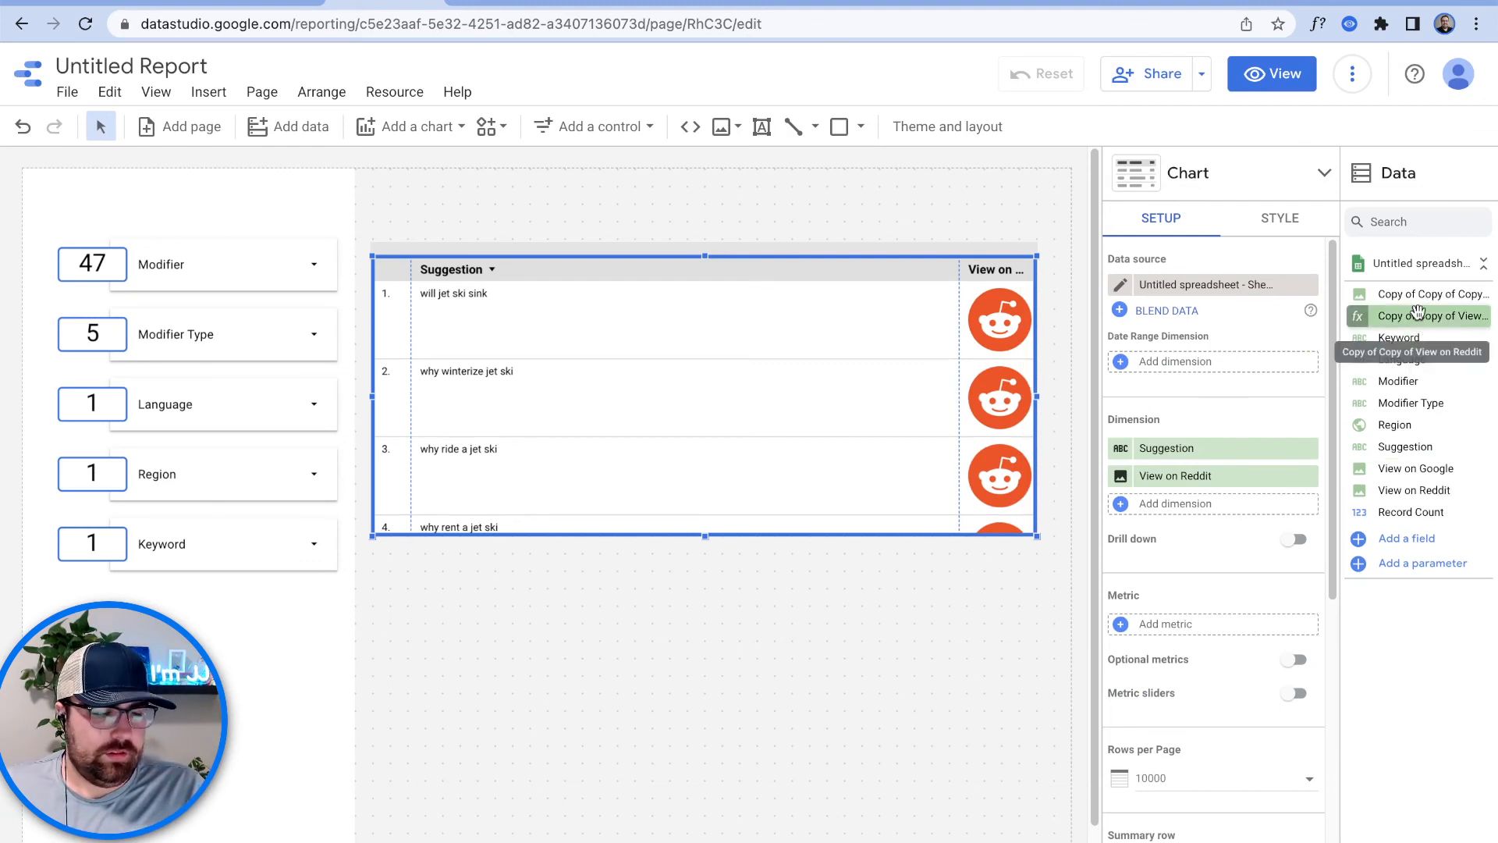
Step: Add the Copy of Copy of View on Reddit field to the table's dimensions and rename it View on Medium
drag(1418, 312, 1206, 507)
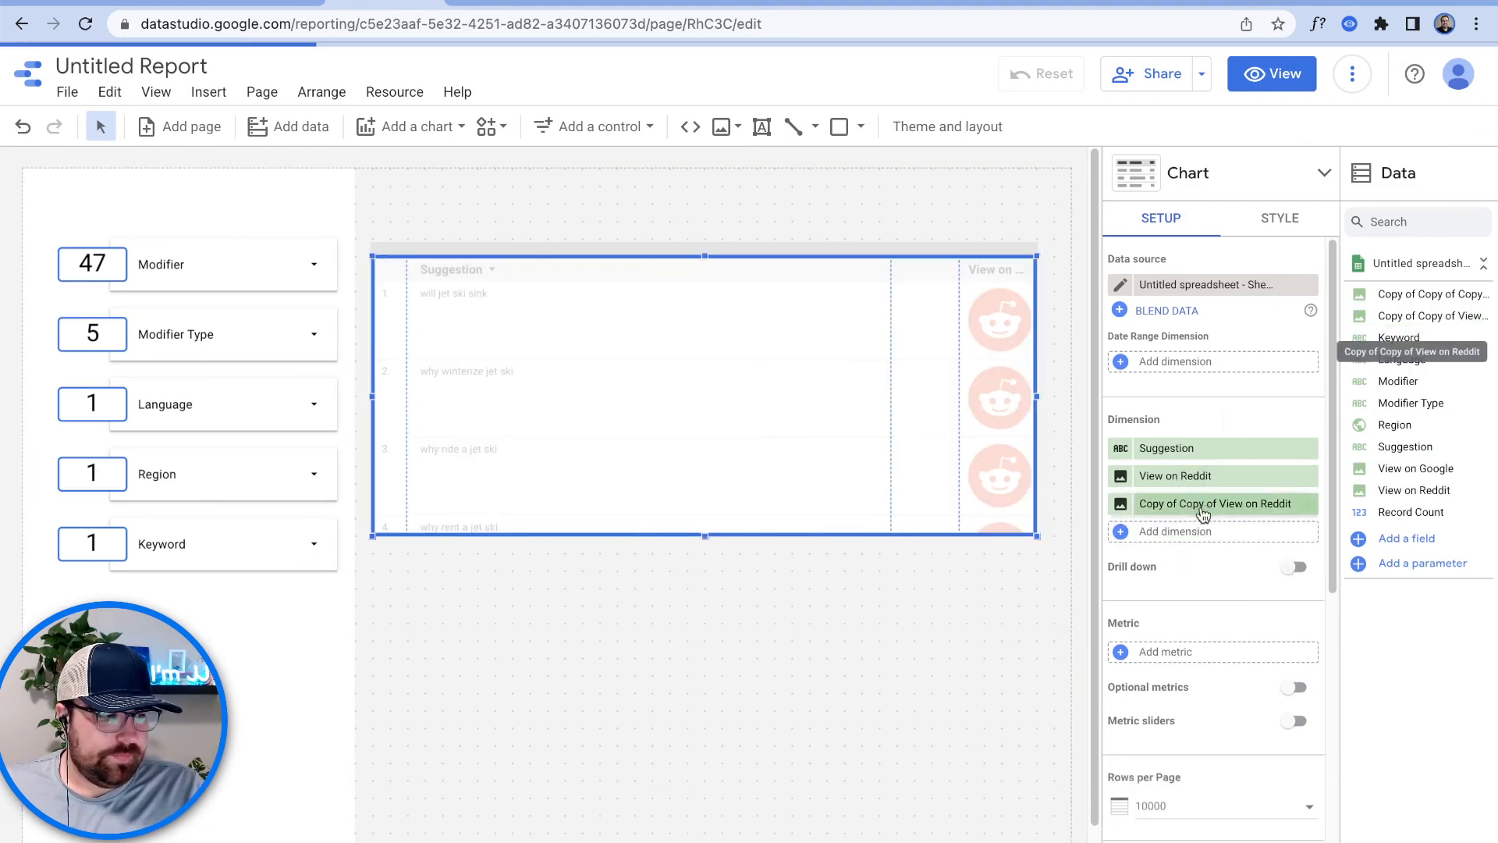
click(1361, 316)
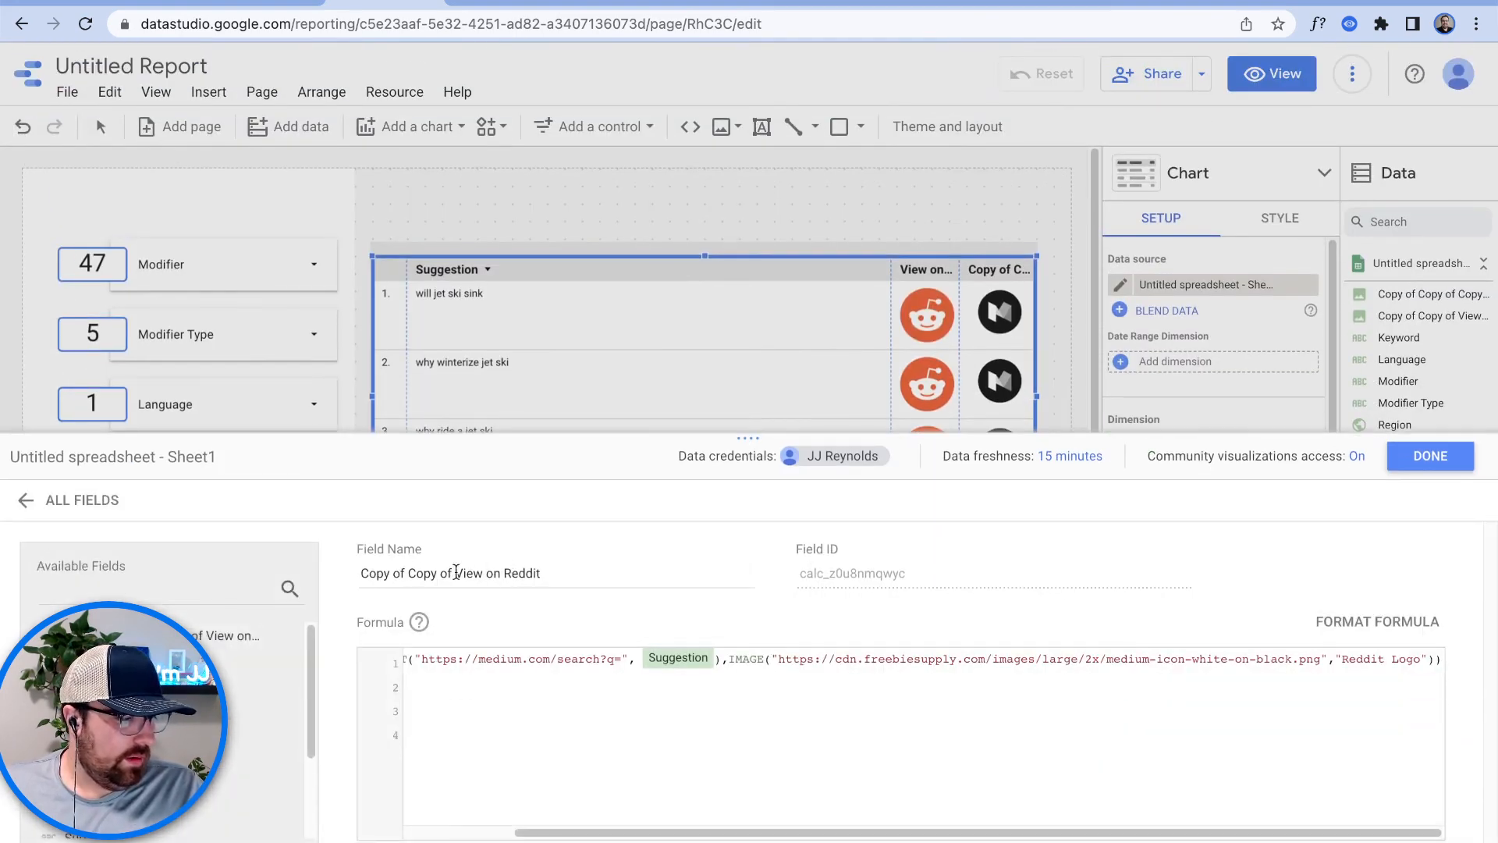
click(455, 573)
key(ctrl+BackSpace)
key(ctrl+BackSpace)
key(ctrl+BackSpace)
key(ctrl+BackSpace)
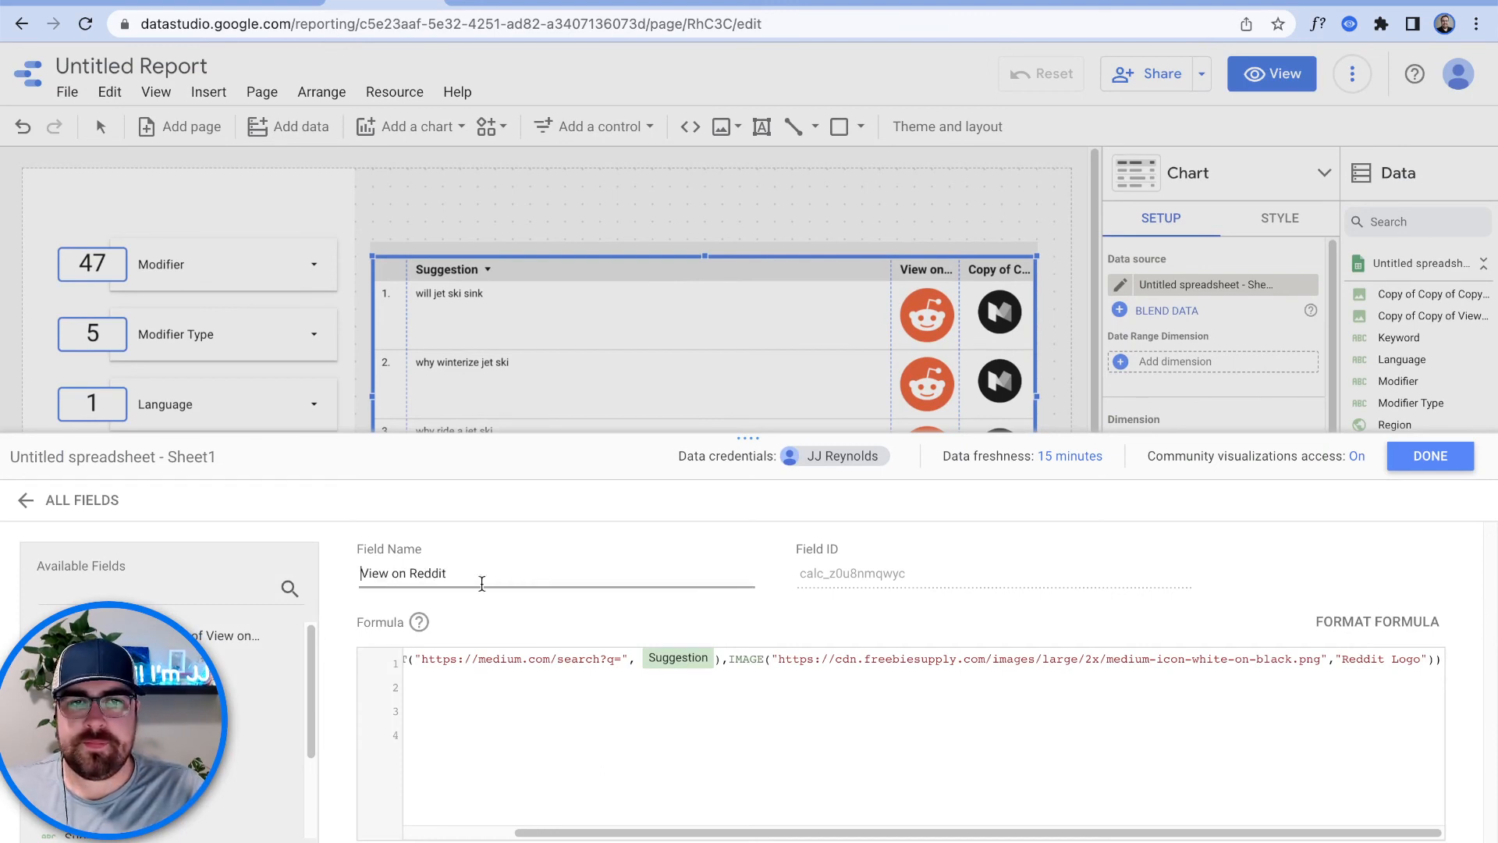
click(482, 584)
key(ctrl+BackSpace)
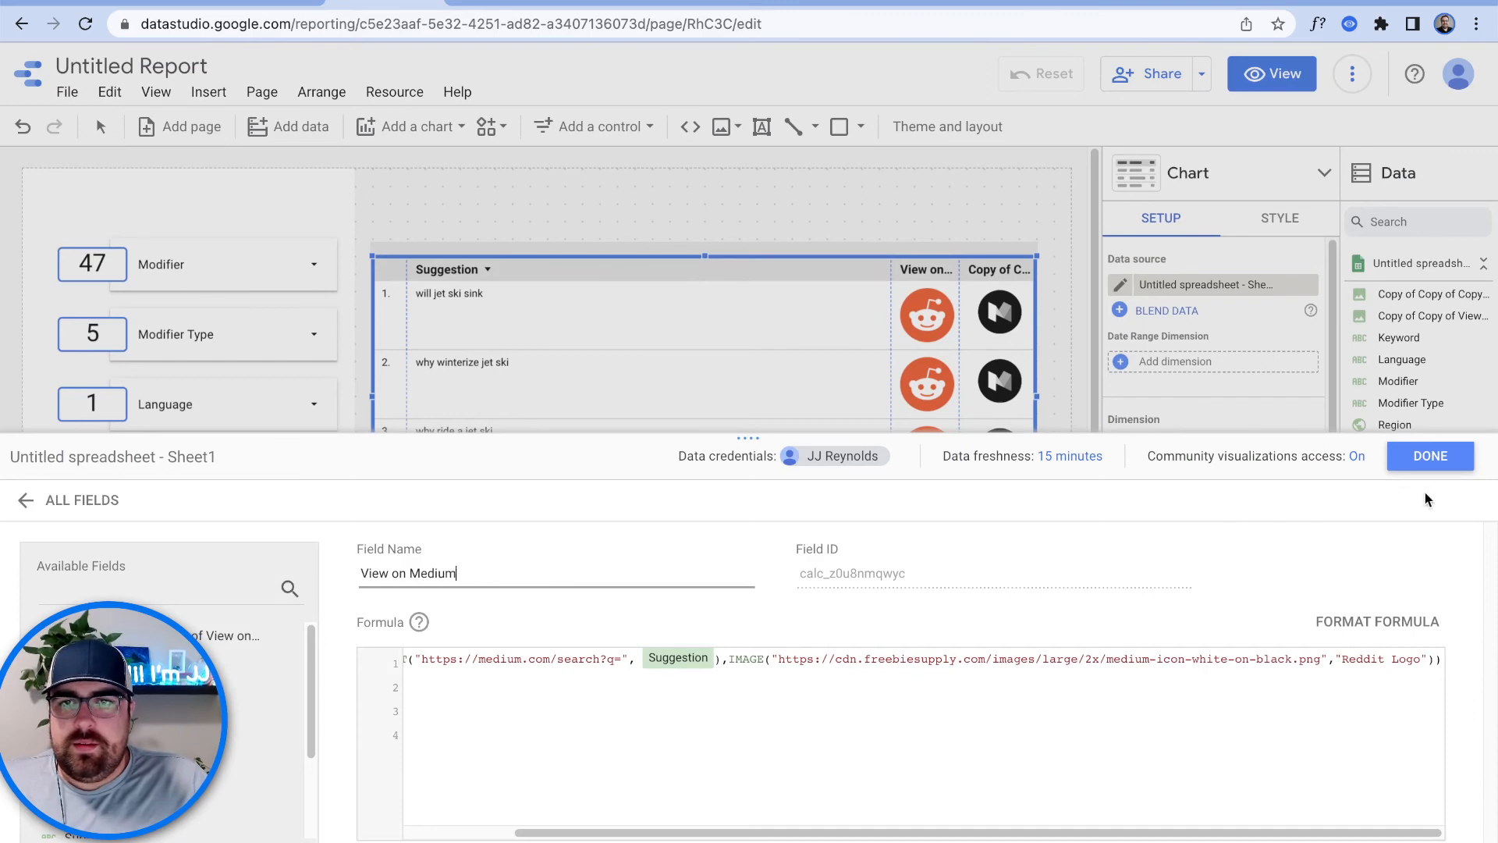
click(1430, 469)
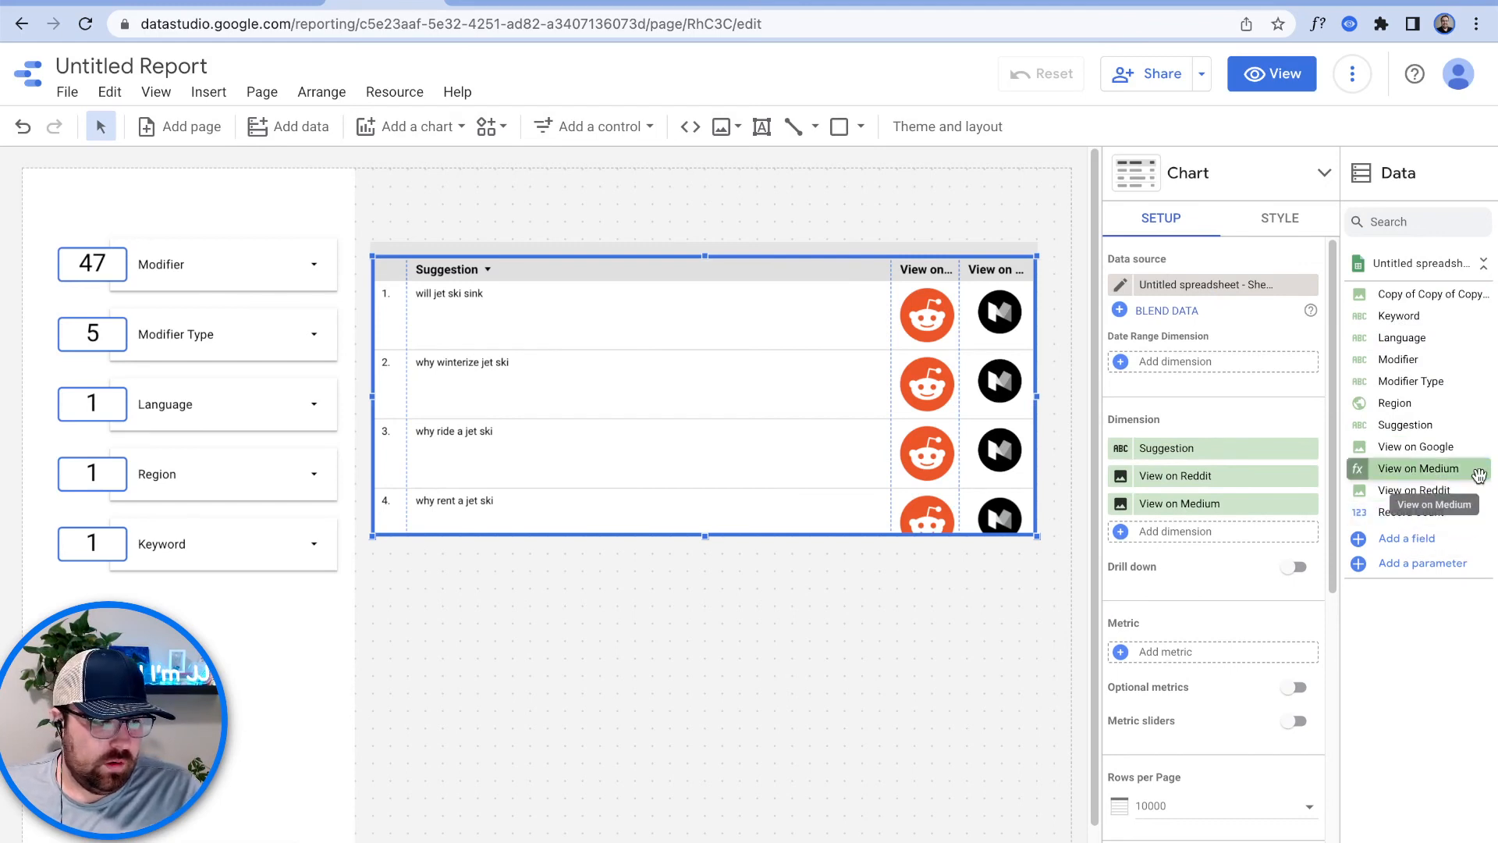
Step: Add the View on Google field as a table dimension after View on Medium
drag(1458, 452, 1172, 528)
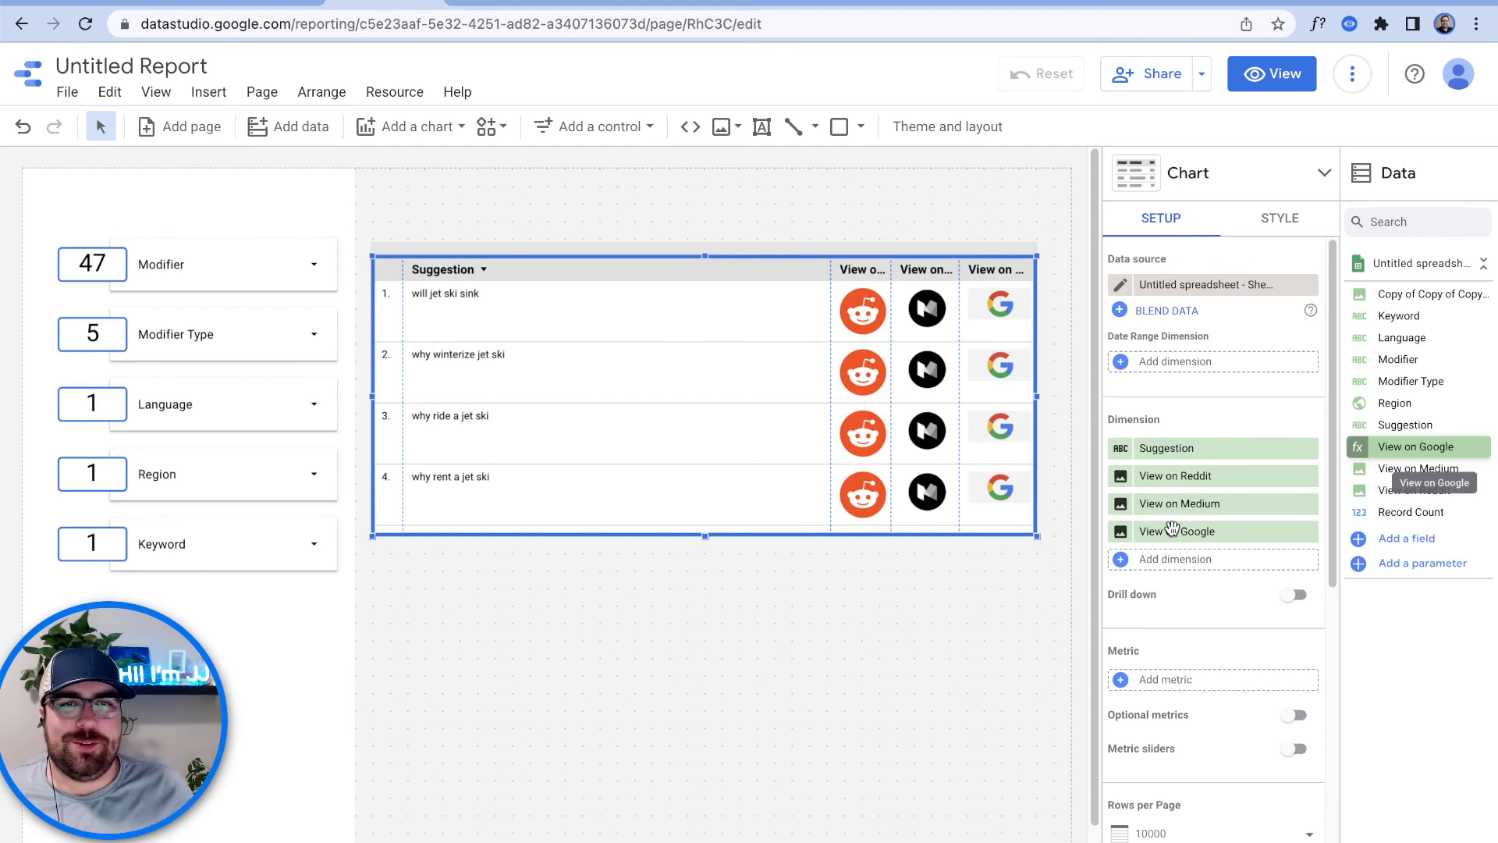
Step: Filter the suggestions to only the "how" modifier and switch the report to view mode
click(287, 280)
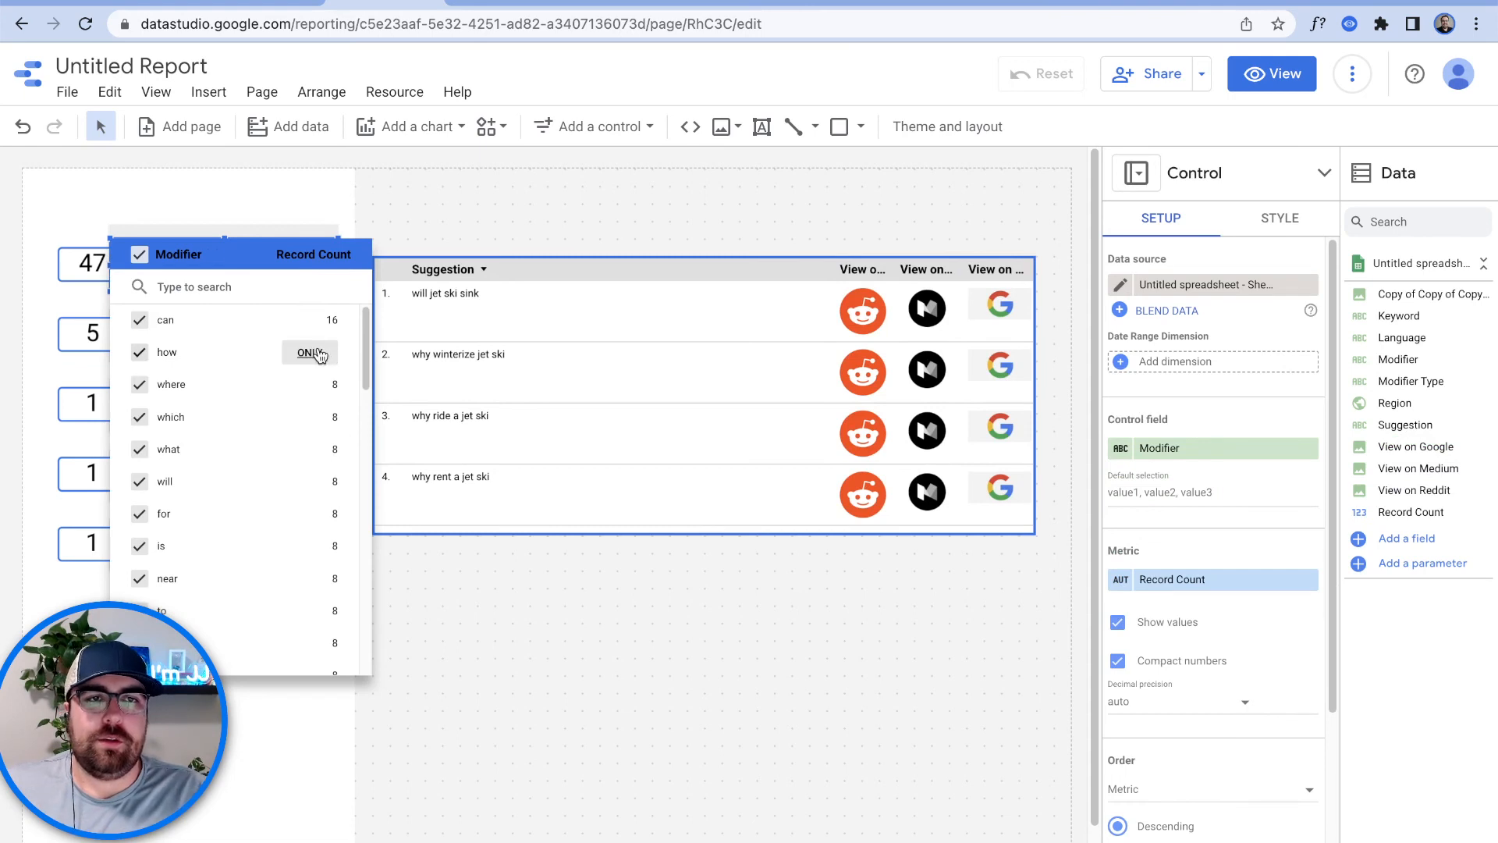
click(310, 353)
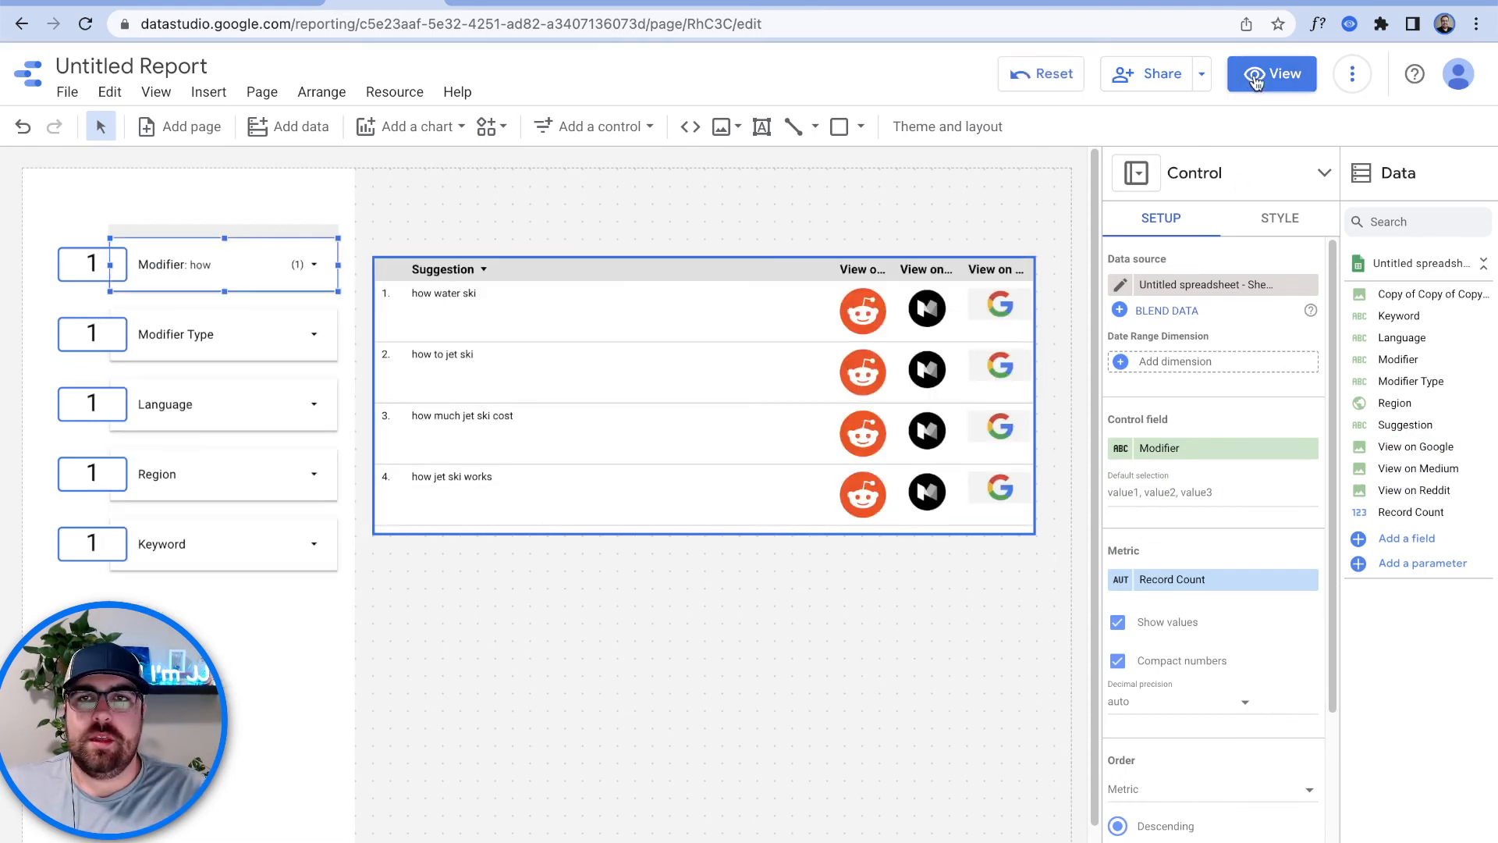
click(1255, 78)
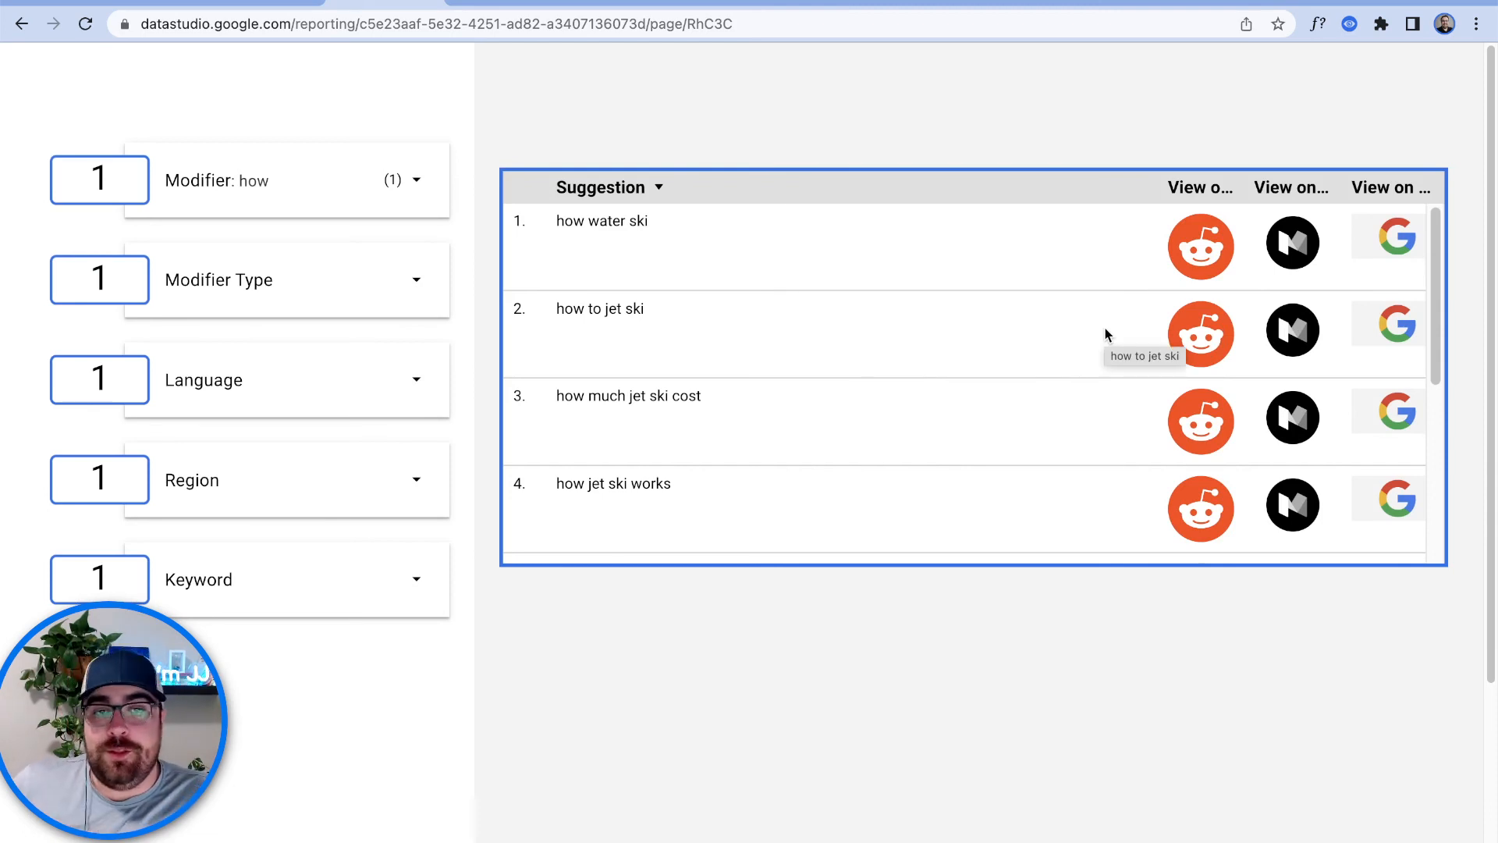
Step: Filter the suggestions to only the "where" modifier
click(343, 187)
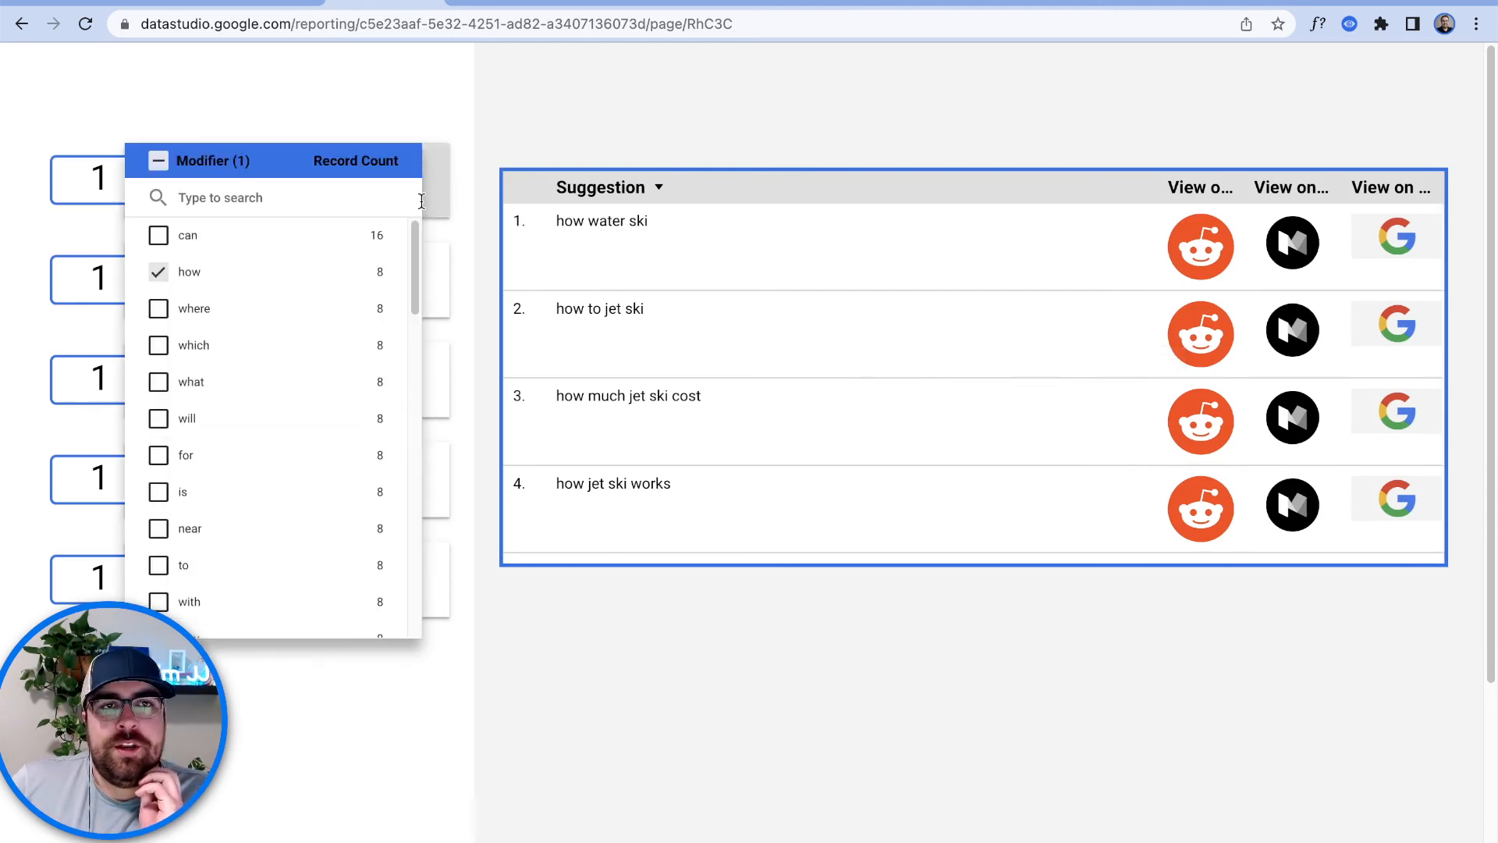
click(348, 309)
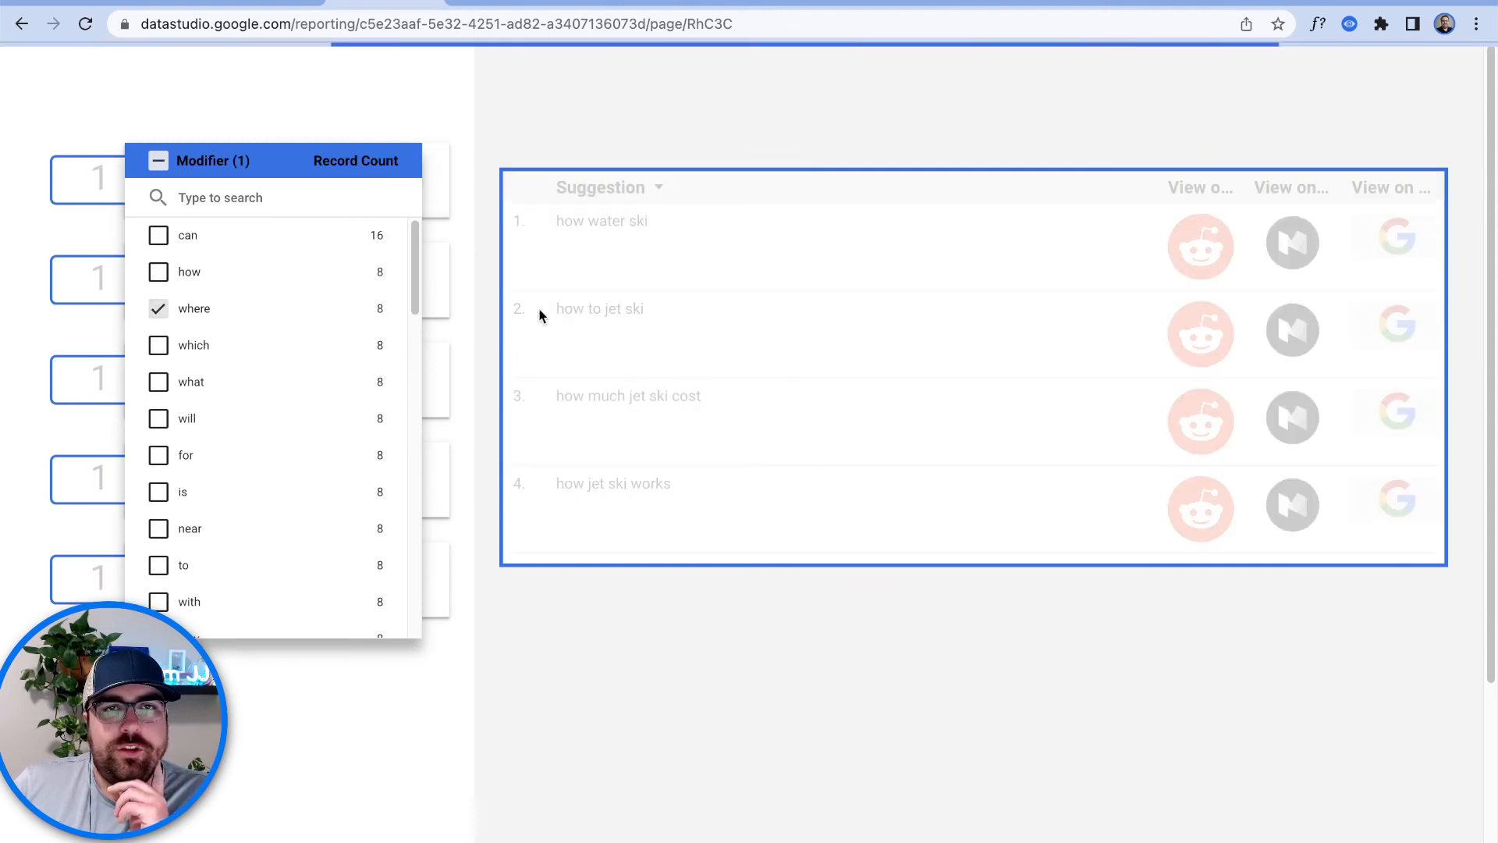
click(739, 314)
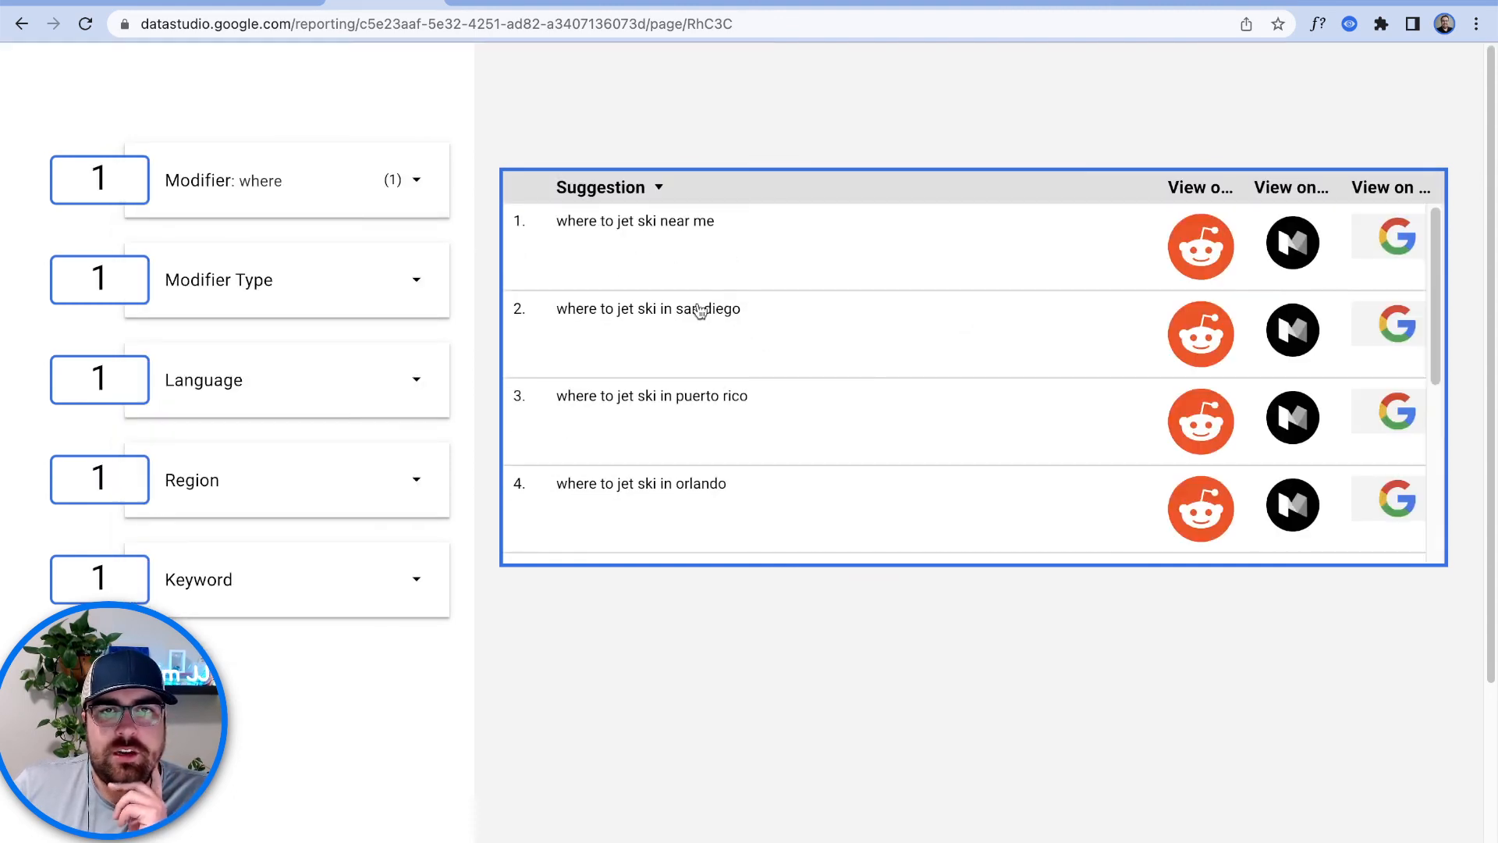
Step: Open the Medium search for "where to jet ski in san diego", return to the report and look through the remaining suggestions
scroll(663, 313, down, 1)
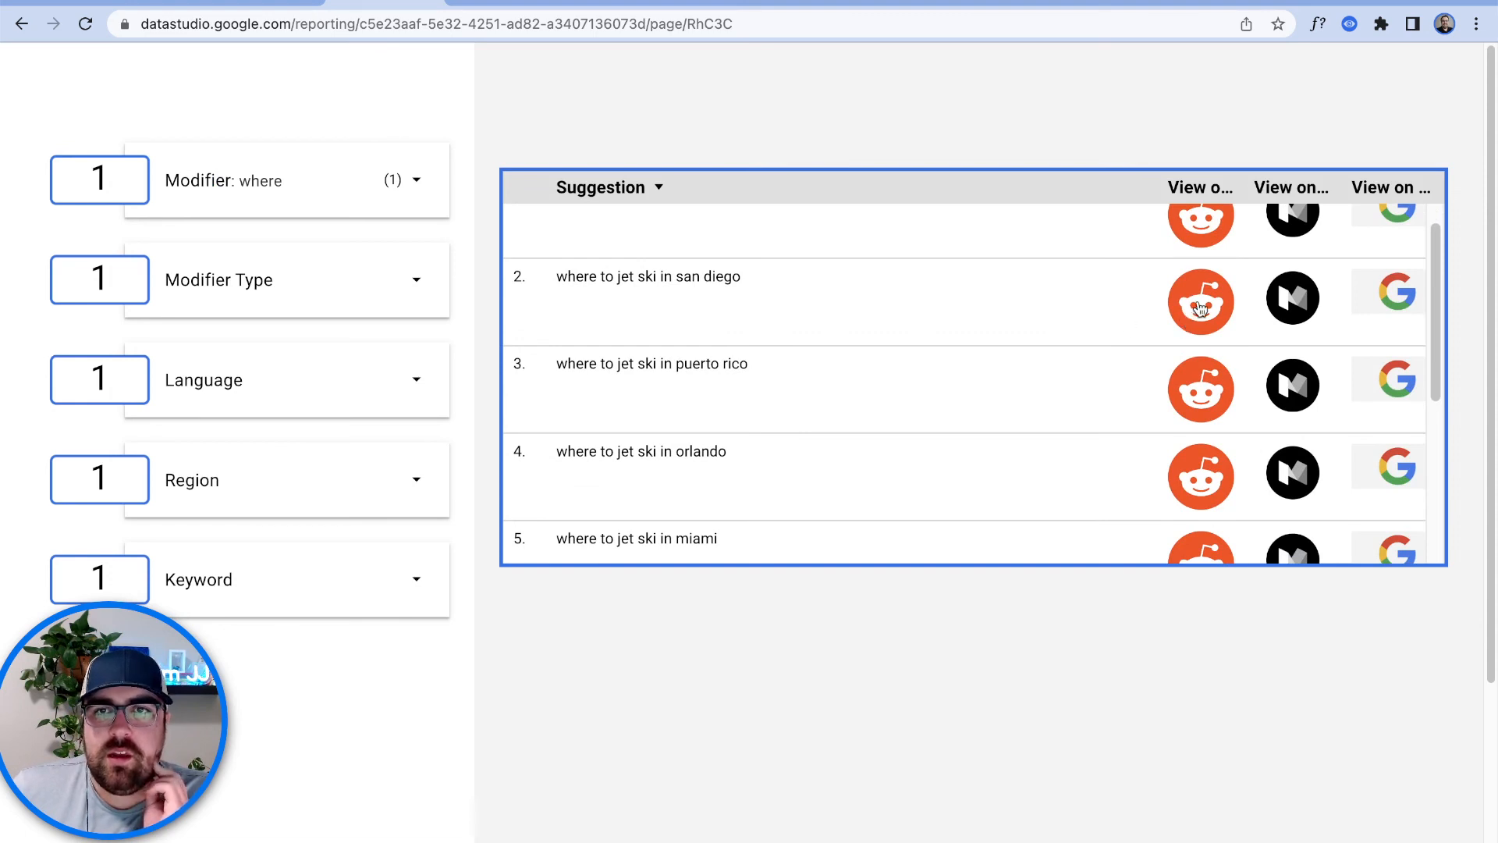
click(1294, 308)
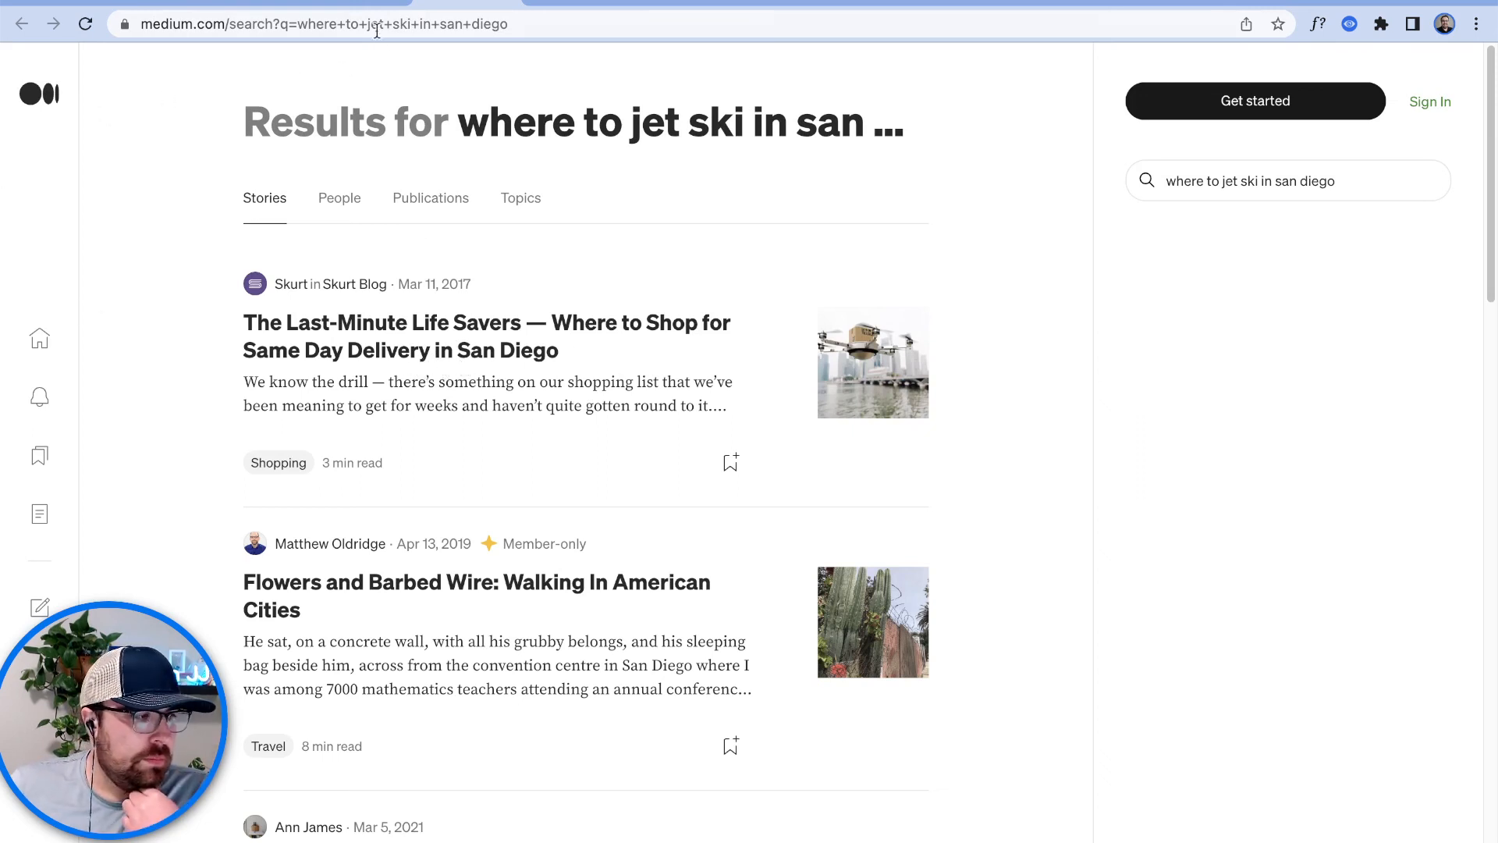
click(349, 3)
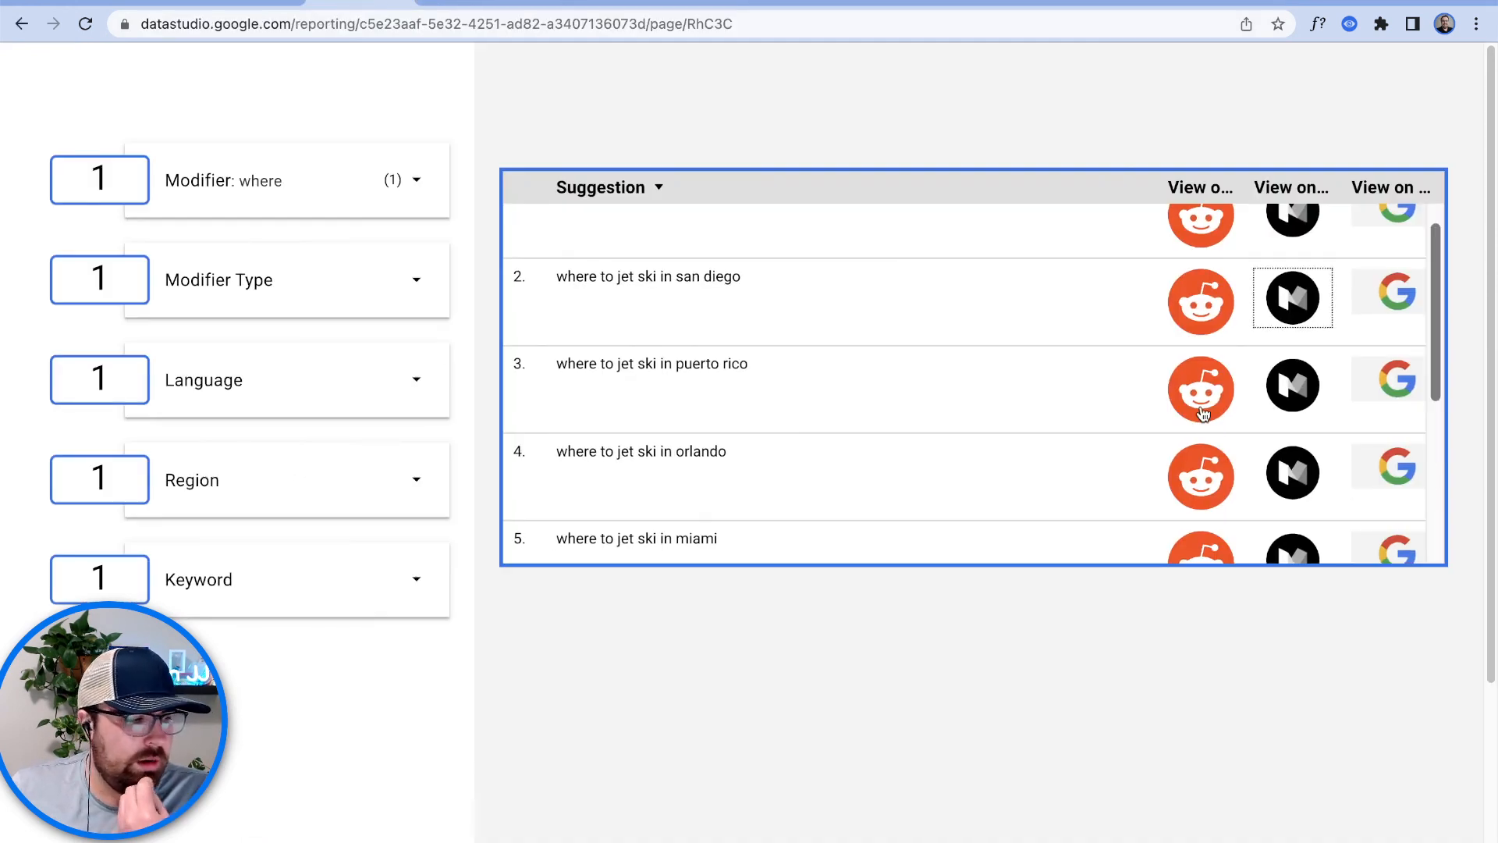
scroll(1200, 392, down, 1)
scroll(1200, 392, down, 5)
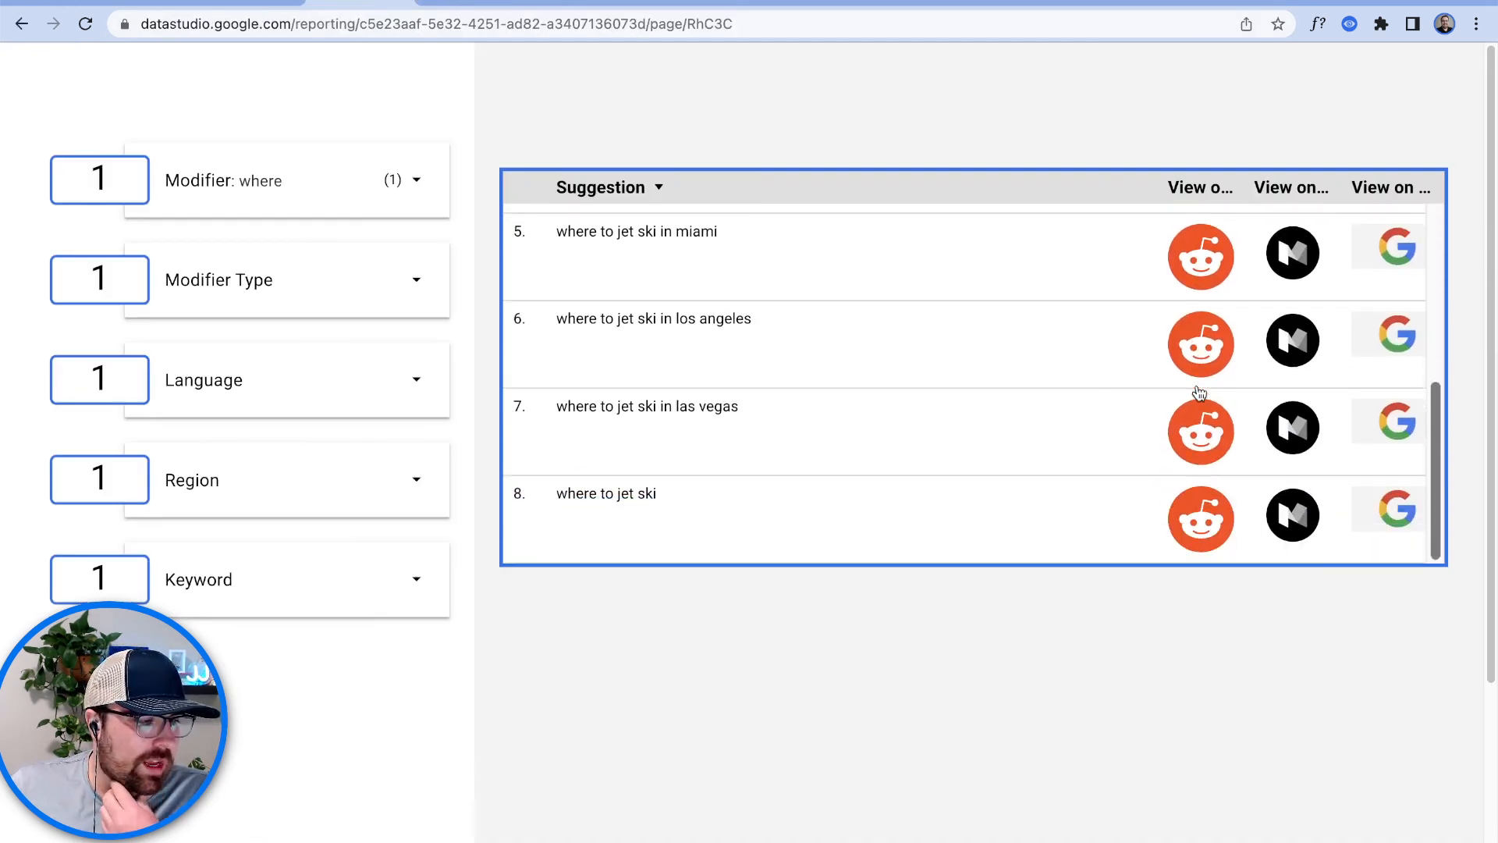
scroll(1017, 468, down, 4)
scroll(997, 409, up, 8)
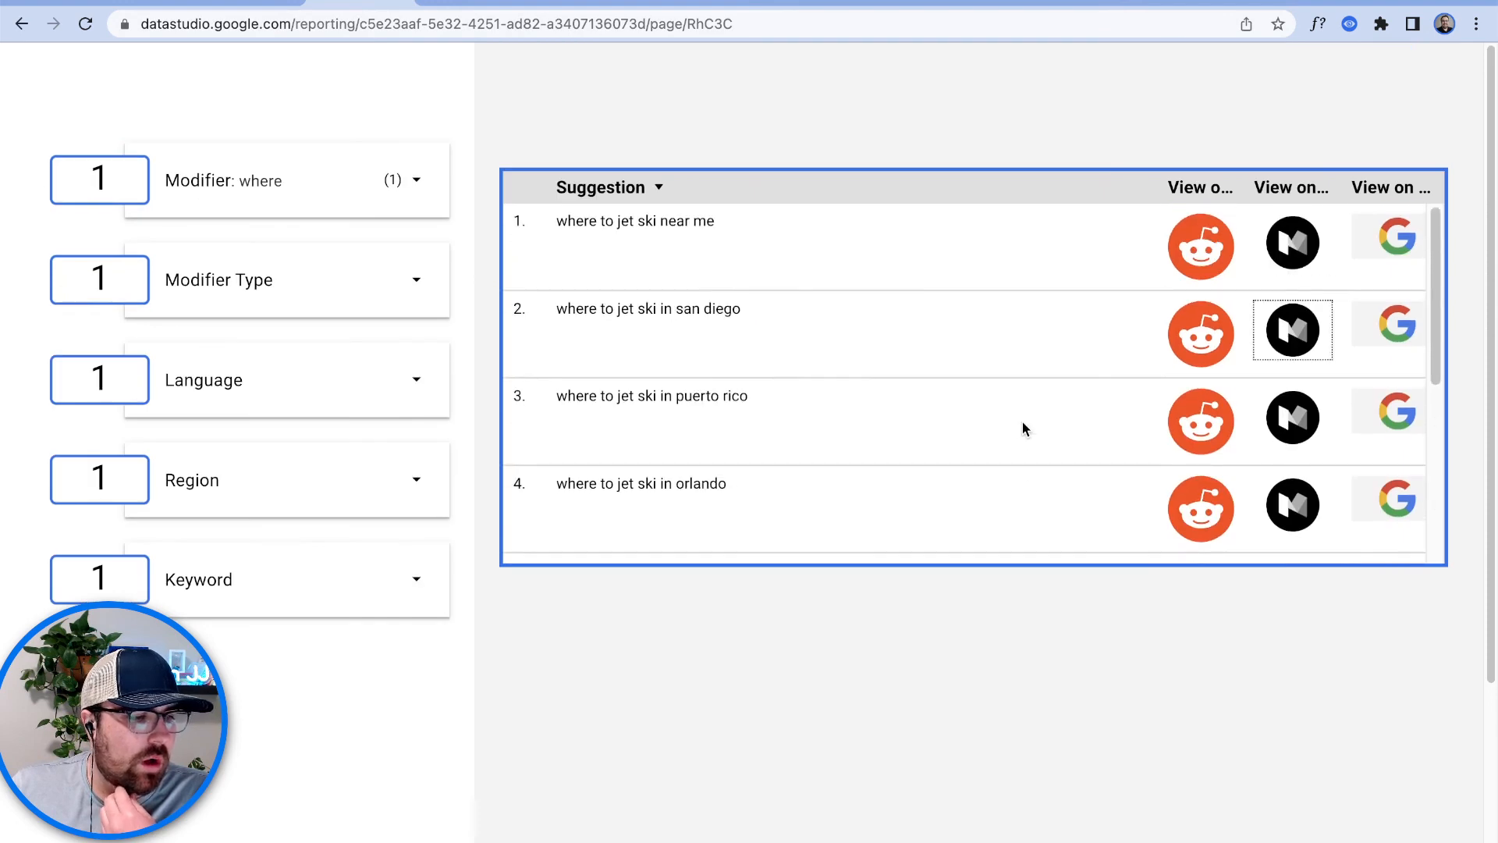
click(301, 281)
click(307, 226)
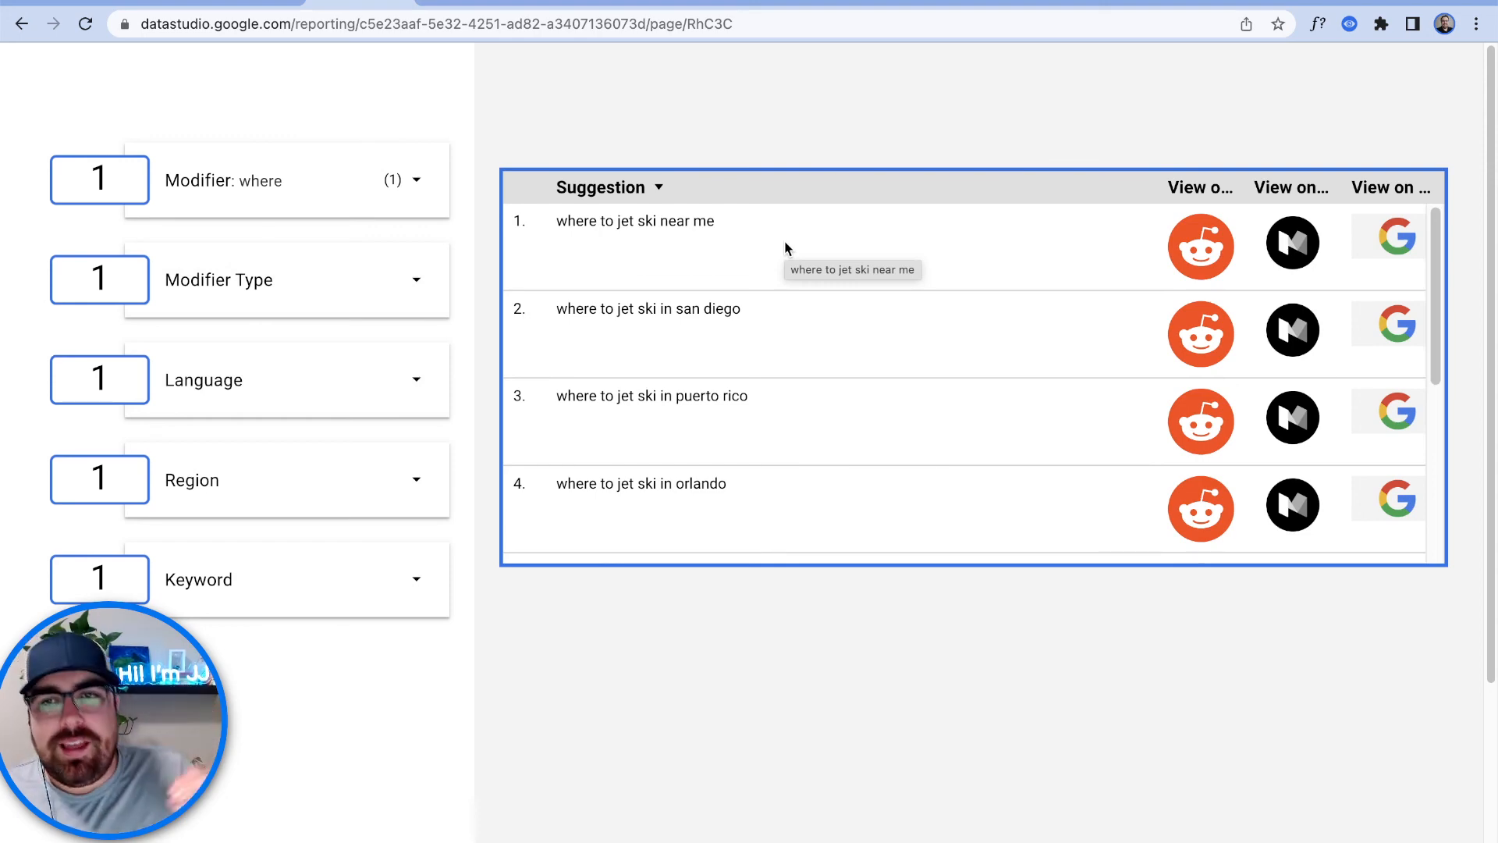
key(ctrl+shift+Tab)
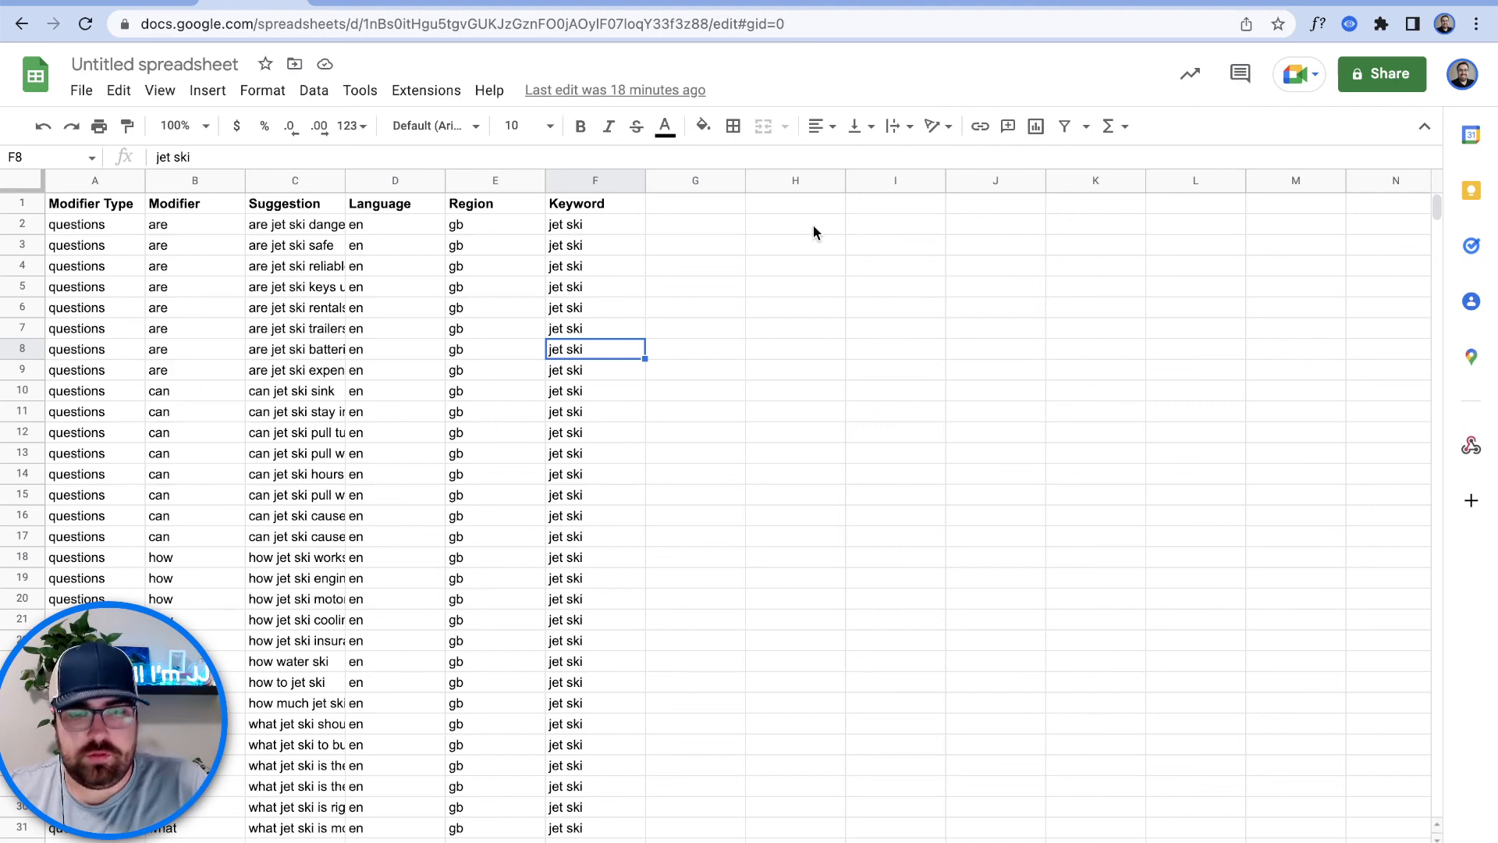
key(ctrl+Tab)
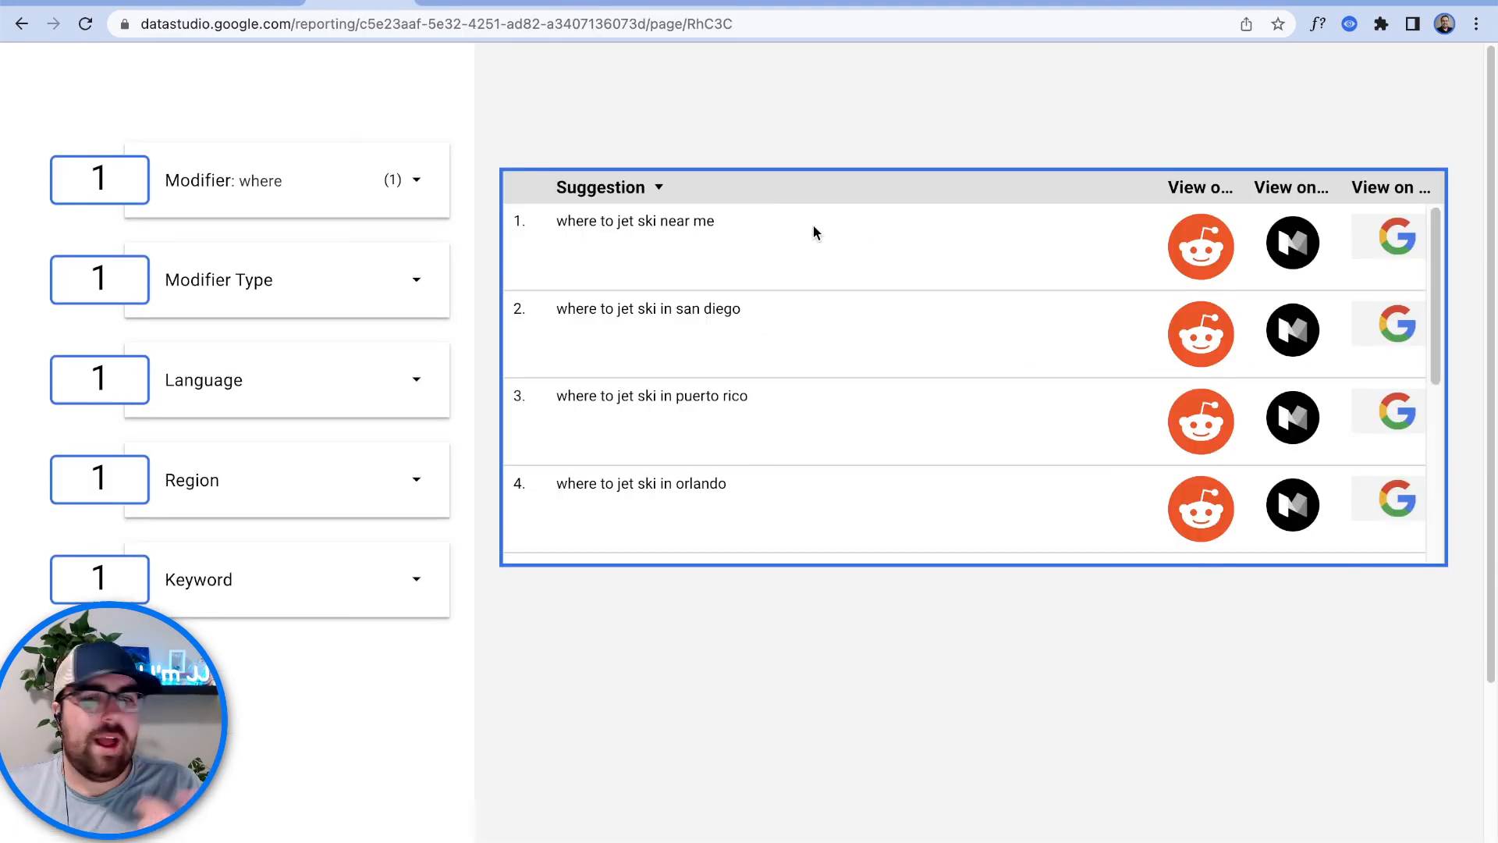
drag(1191, 175, 1185, 167)
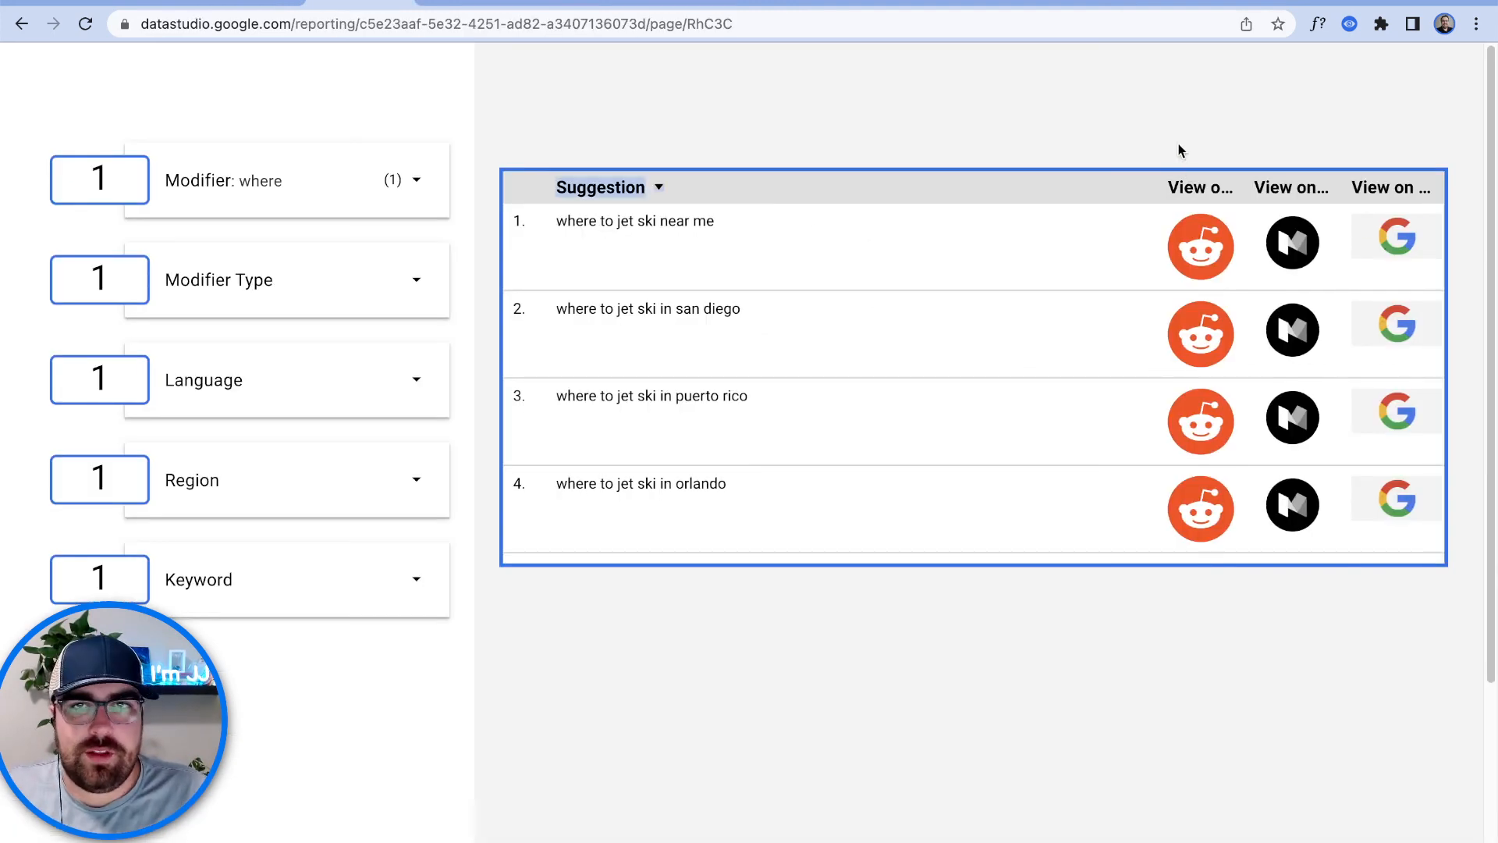
click(1184, 171)
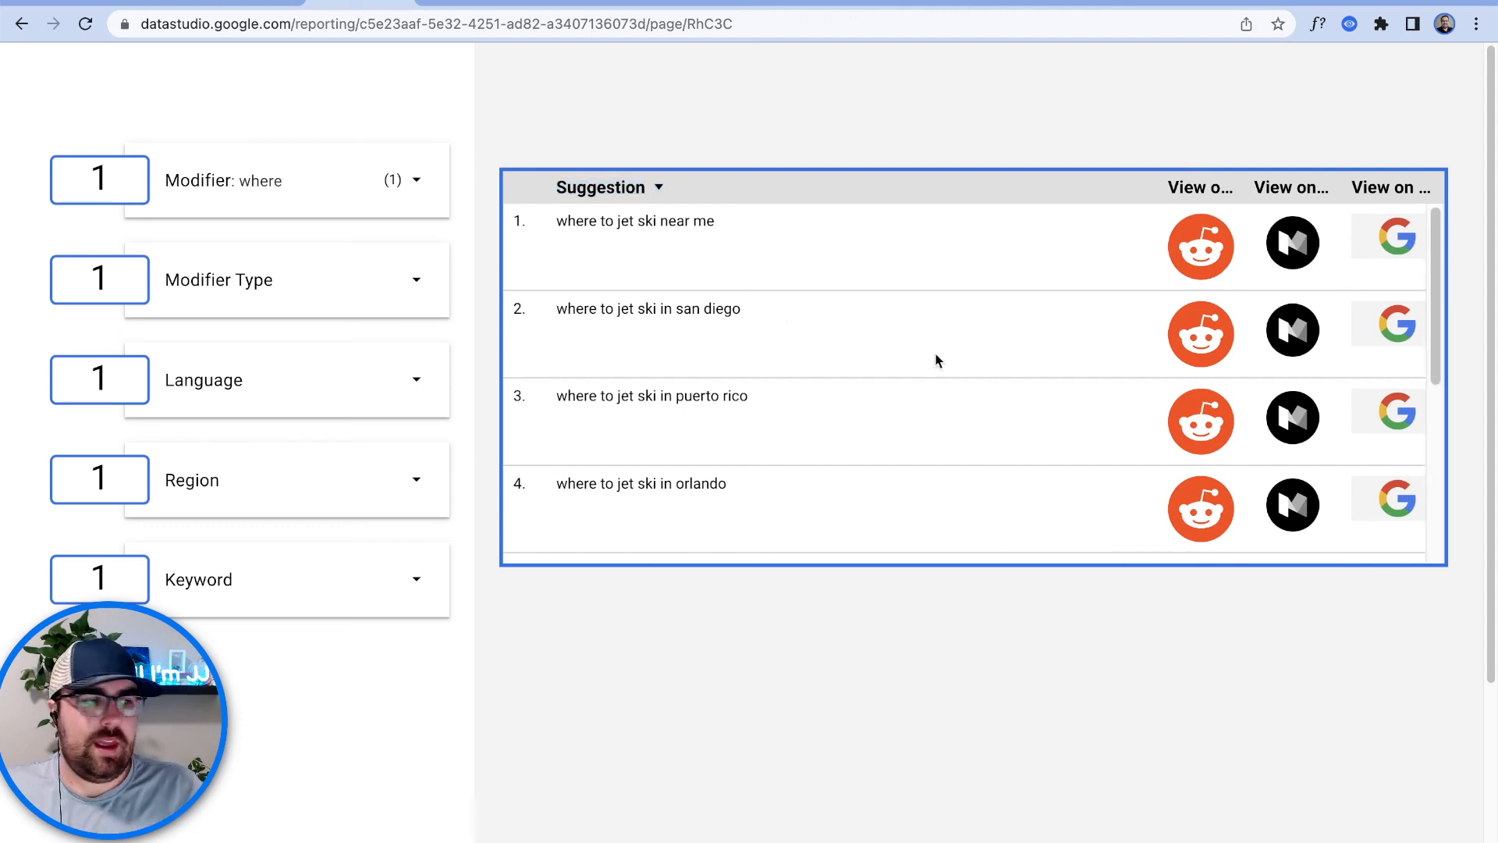
Step: Open the Google search for "where to jet ski near me", dismiss the location request, review the results and close the results page
click(1386, 250)
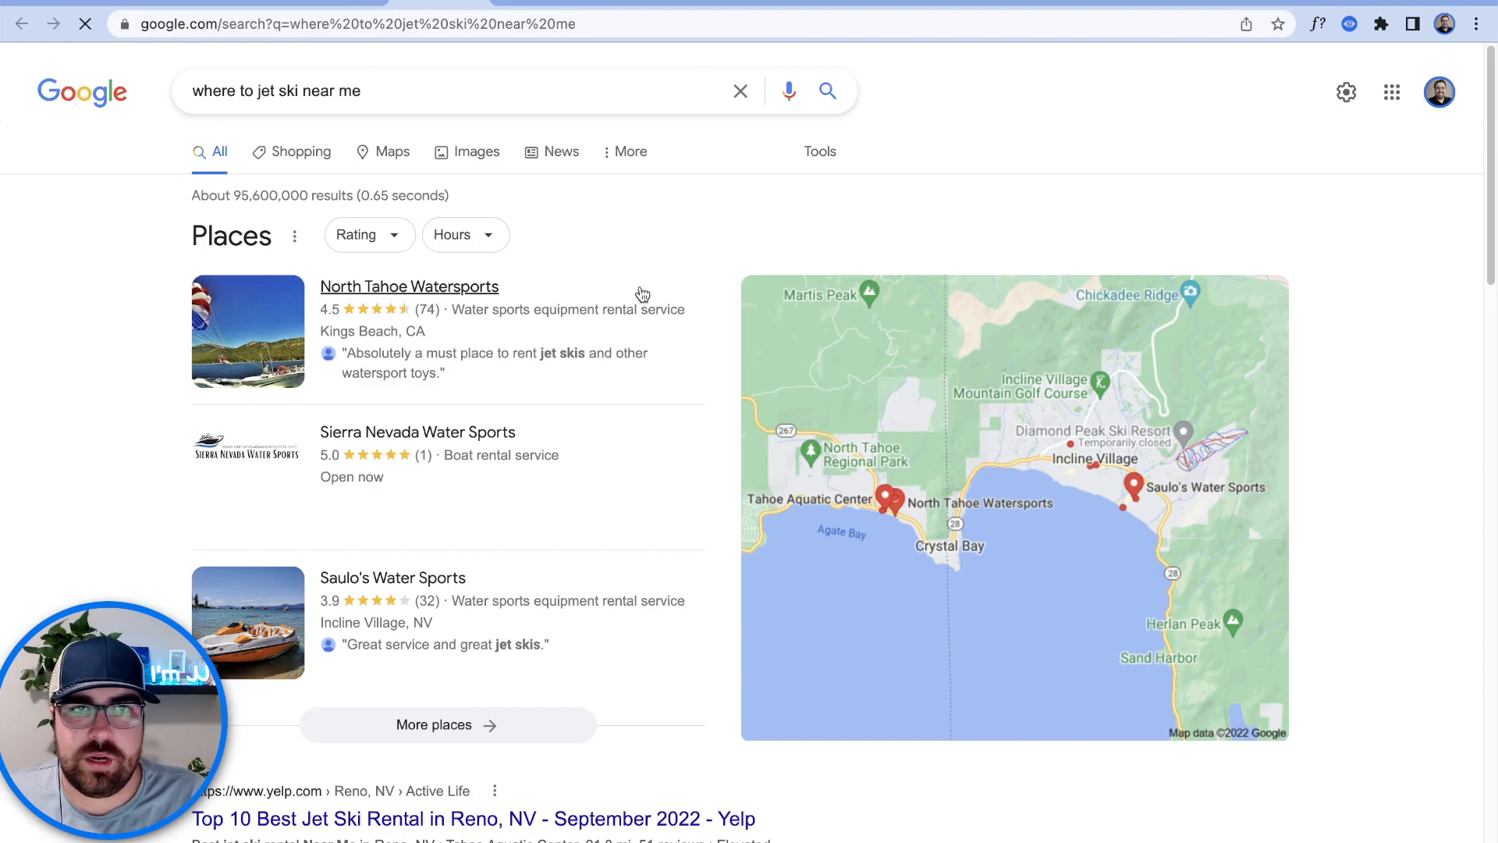
scroll(640, 286, down, 6)
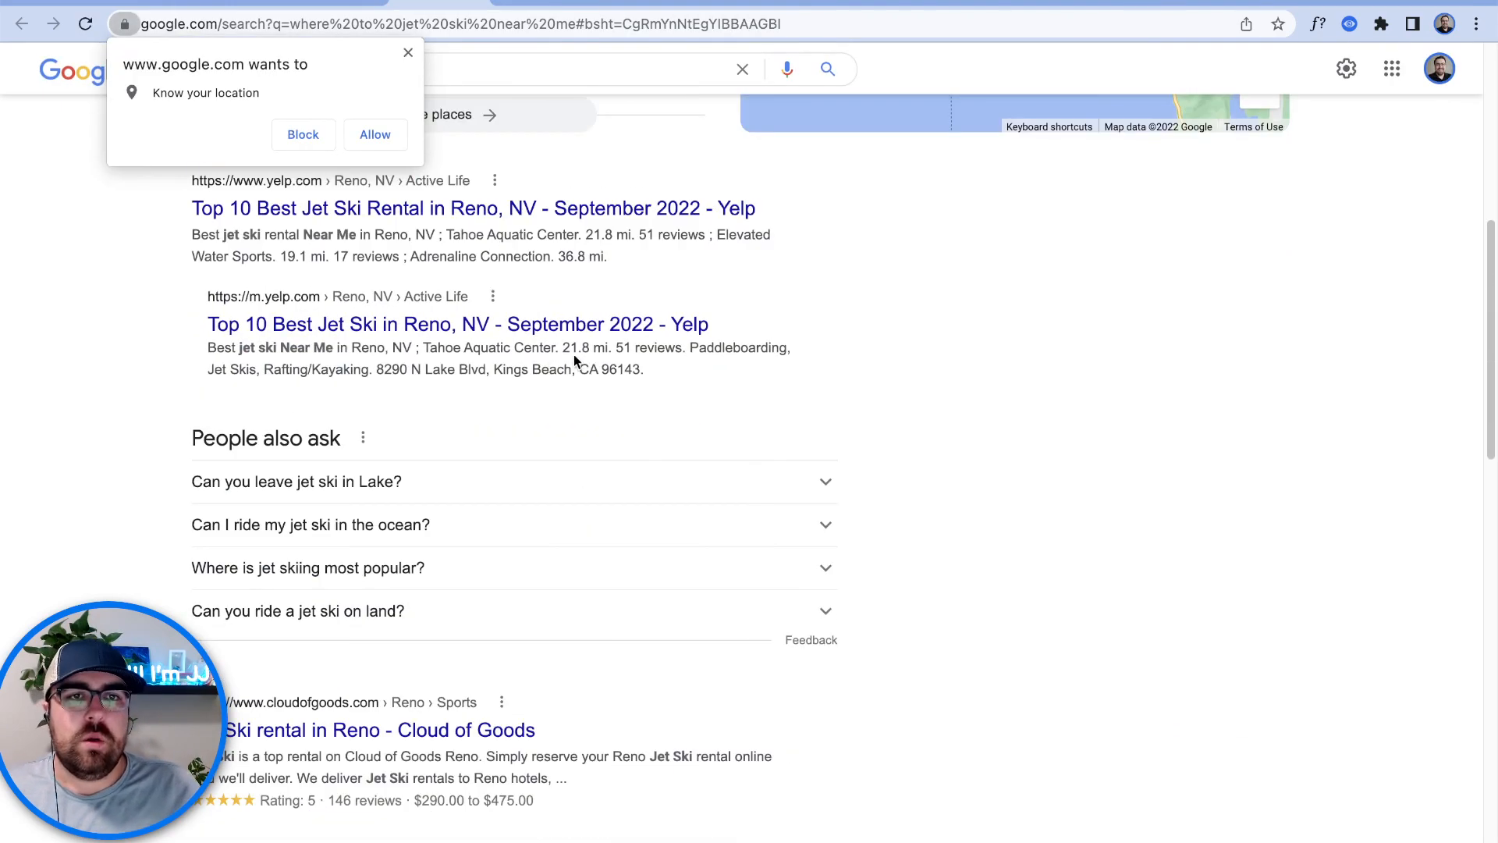
scroll(574, 354, up, 6)
click(406, 55)
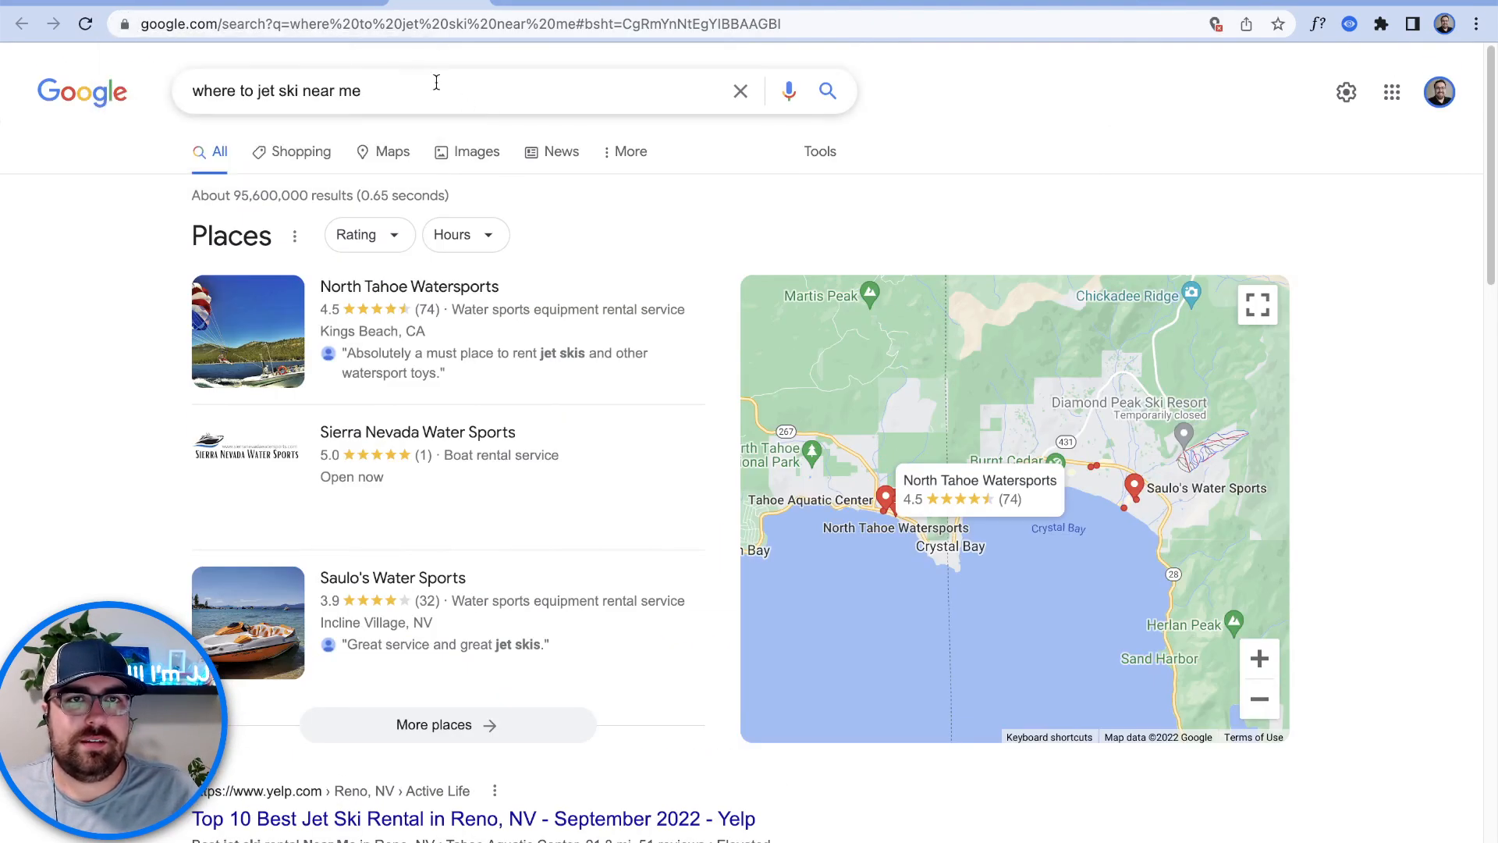
scroll(649, 257, down, 7)
scroll(647, 248, down, 6)
scroll(647, 249, up, 12)
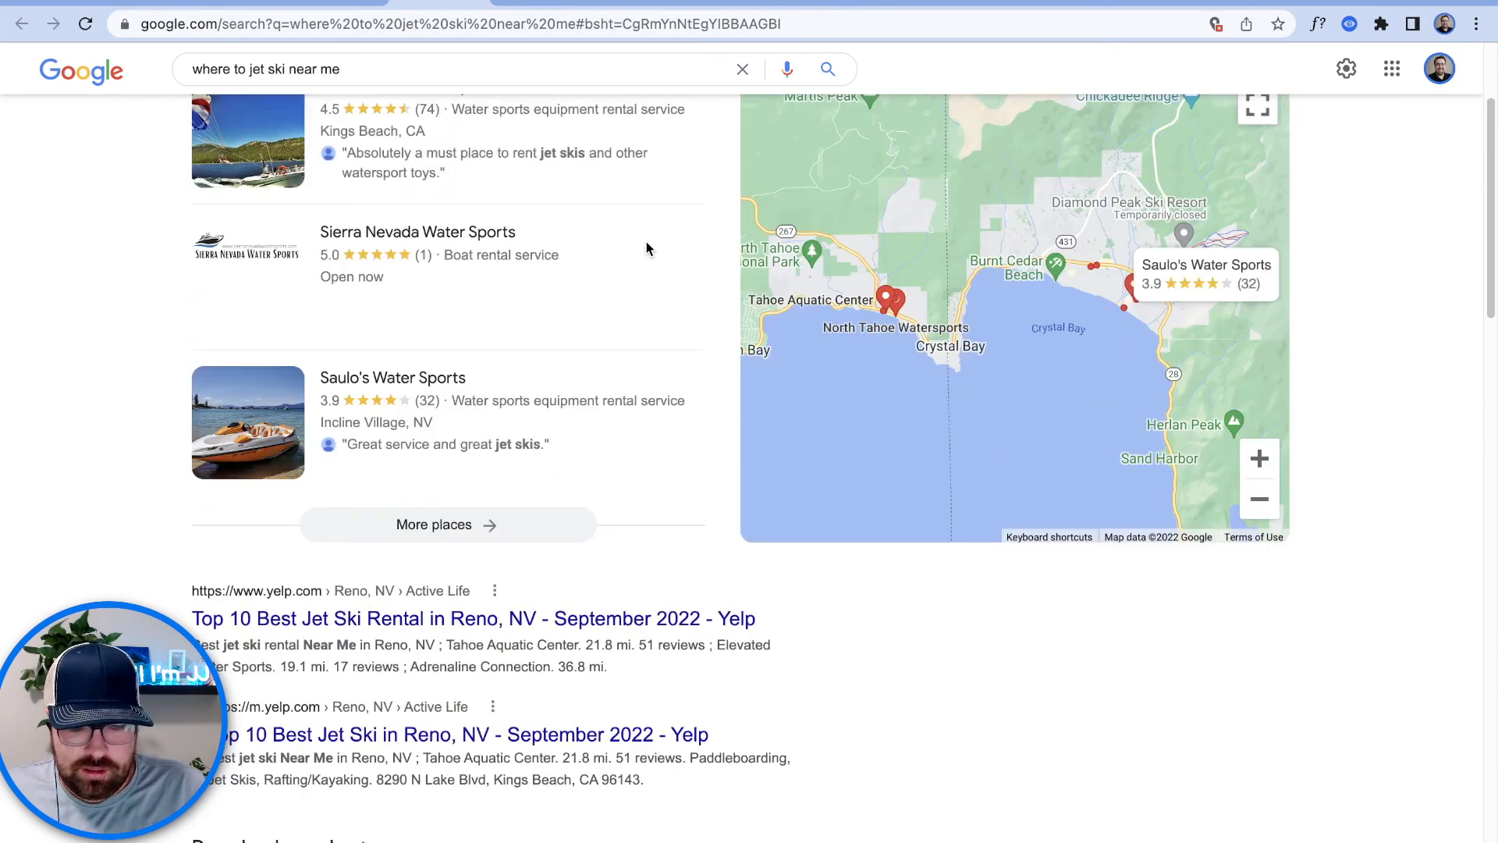
key(super+w)
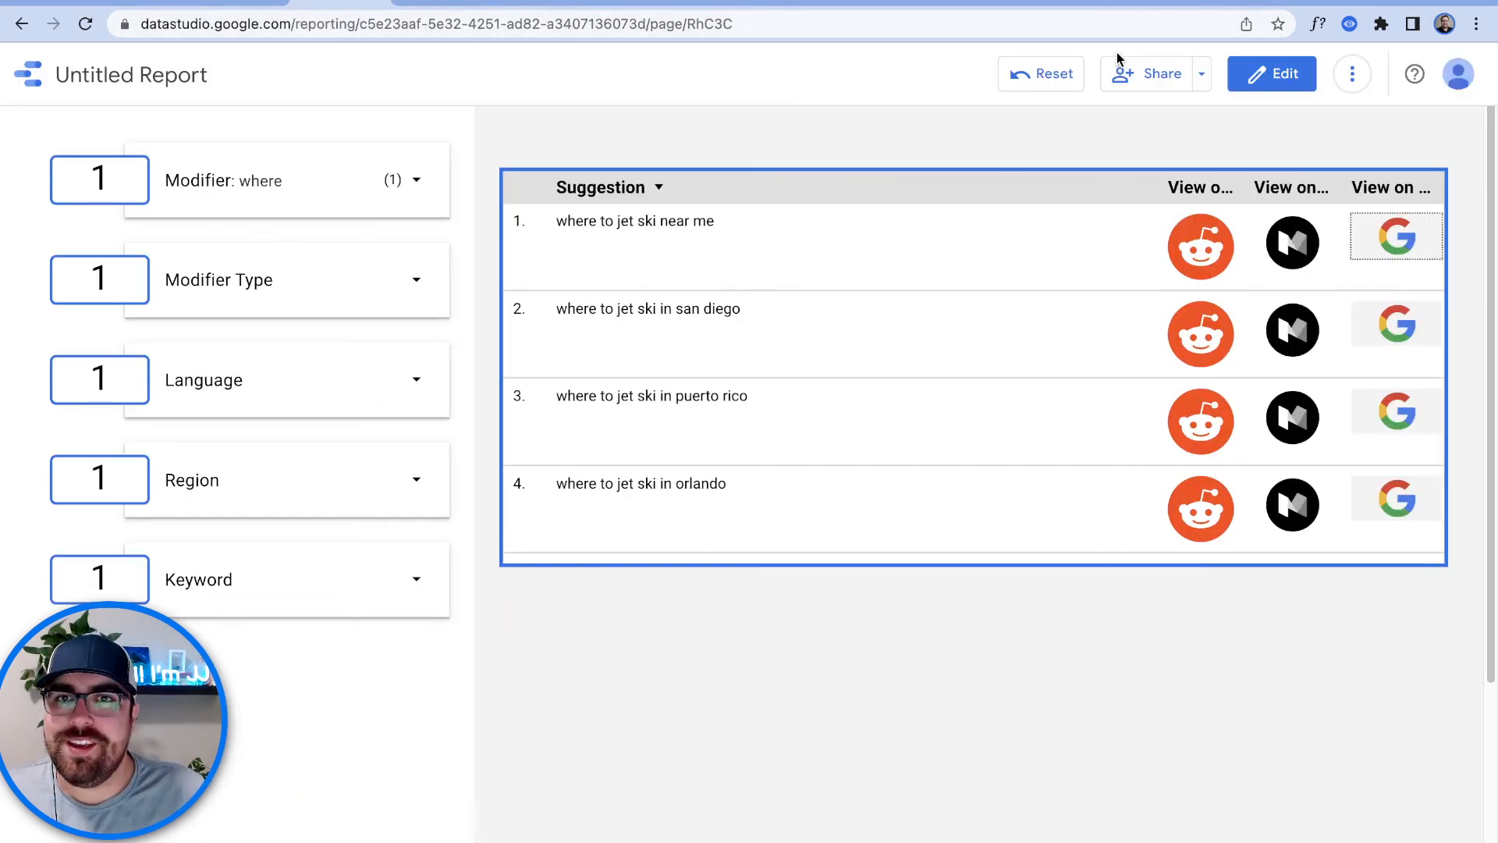
Step: Switch the report to edit mode and enlarge the suggestion table upward and downward until all "where" suggestions fit without scrolling
click(1268, 71)
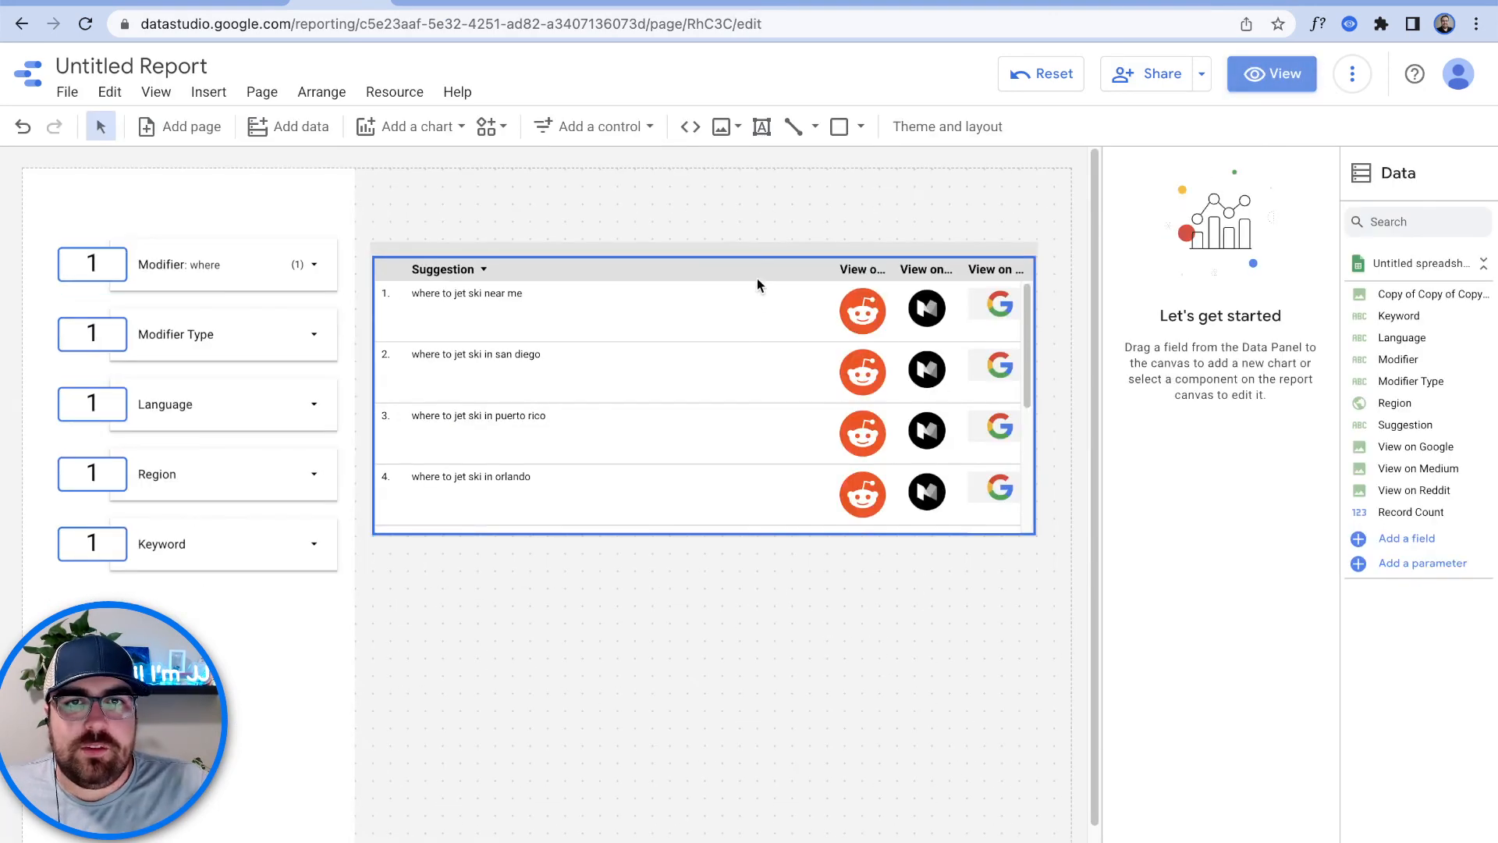
click(714, 466)
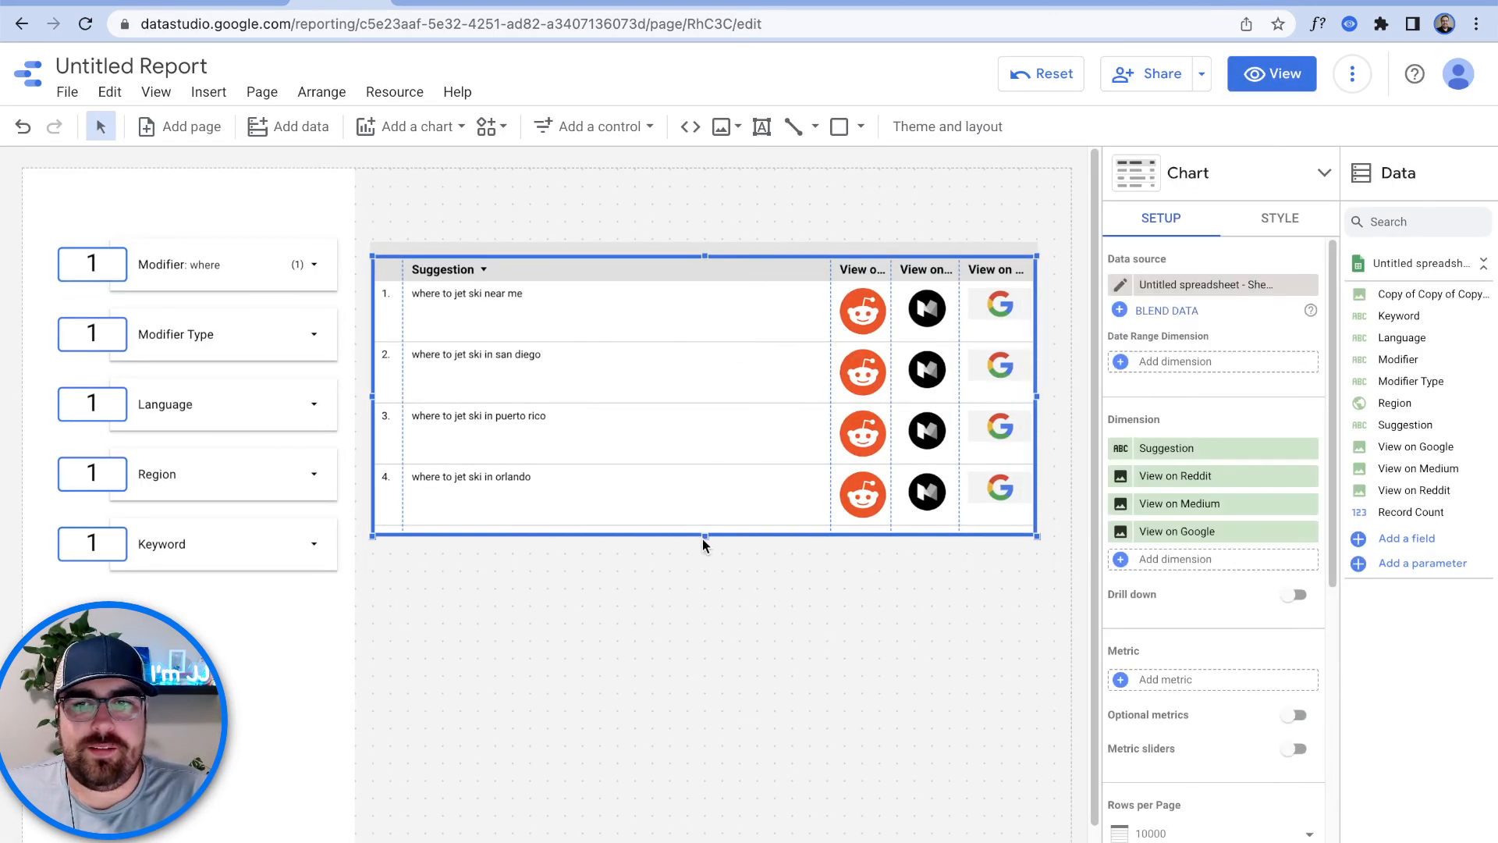
drag(705, 539, 679, 629)
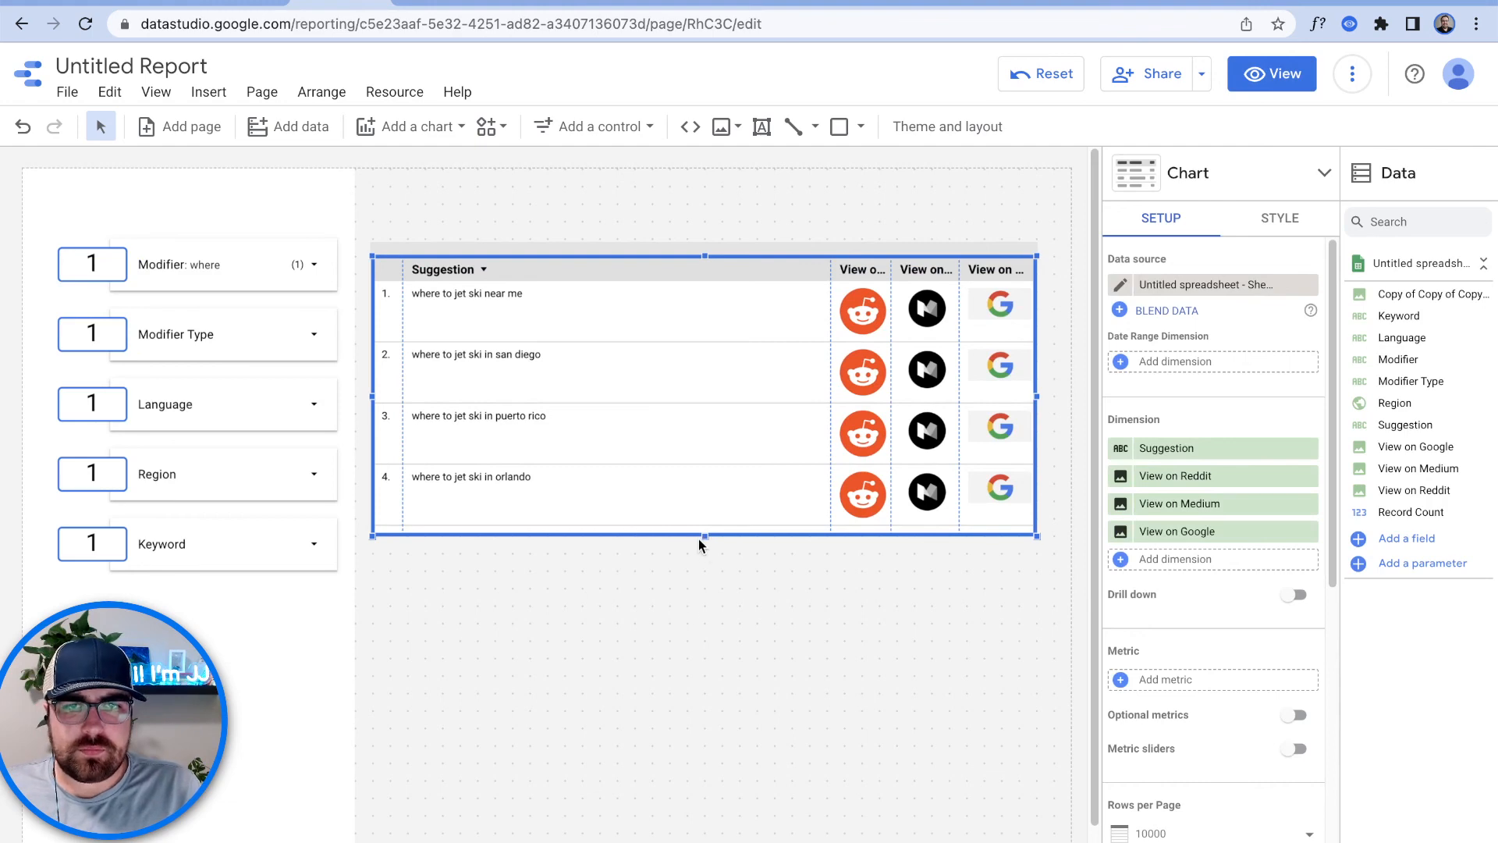
click(705, 537)
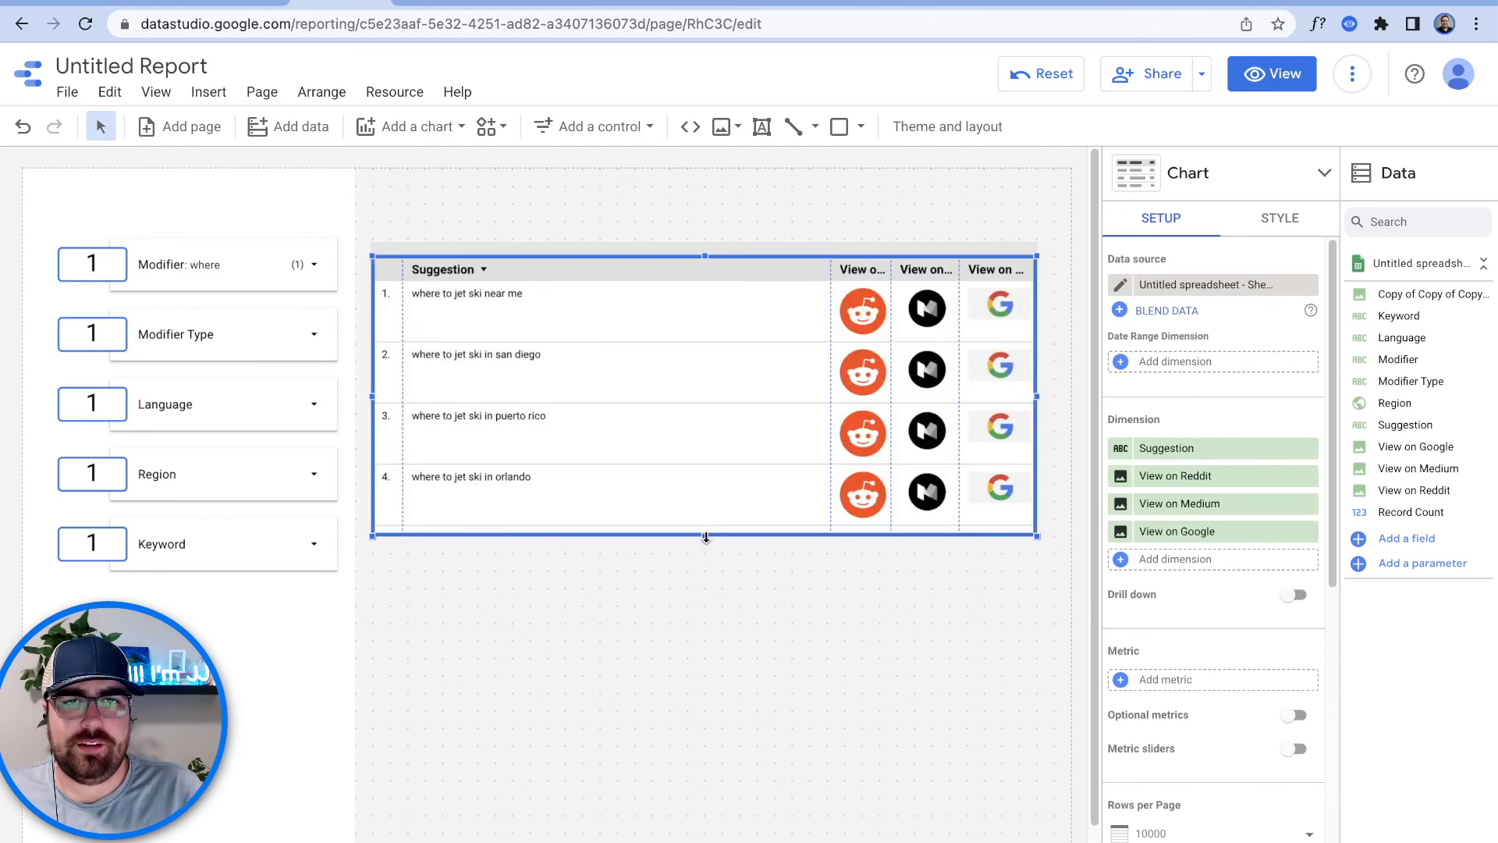
drag(706, 537, 708, 582)
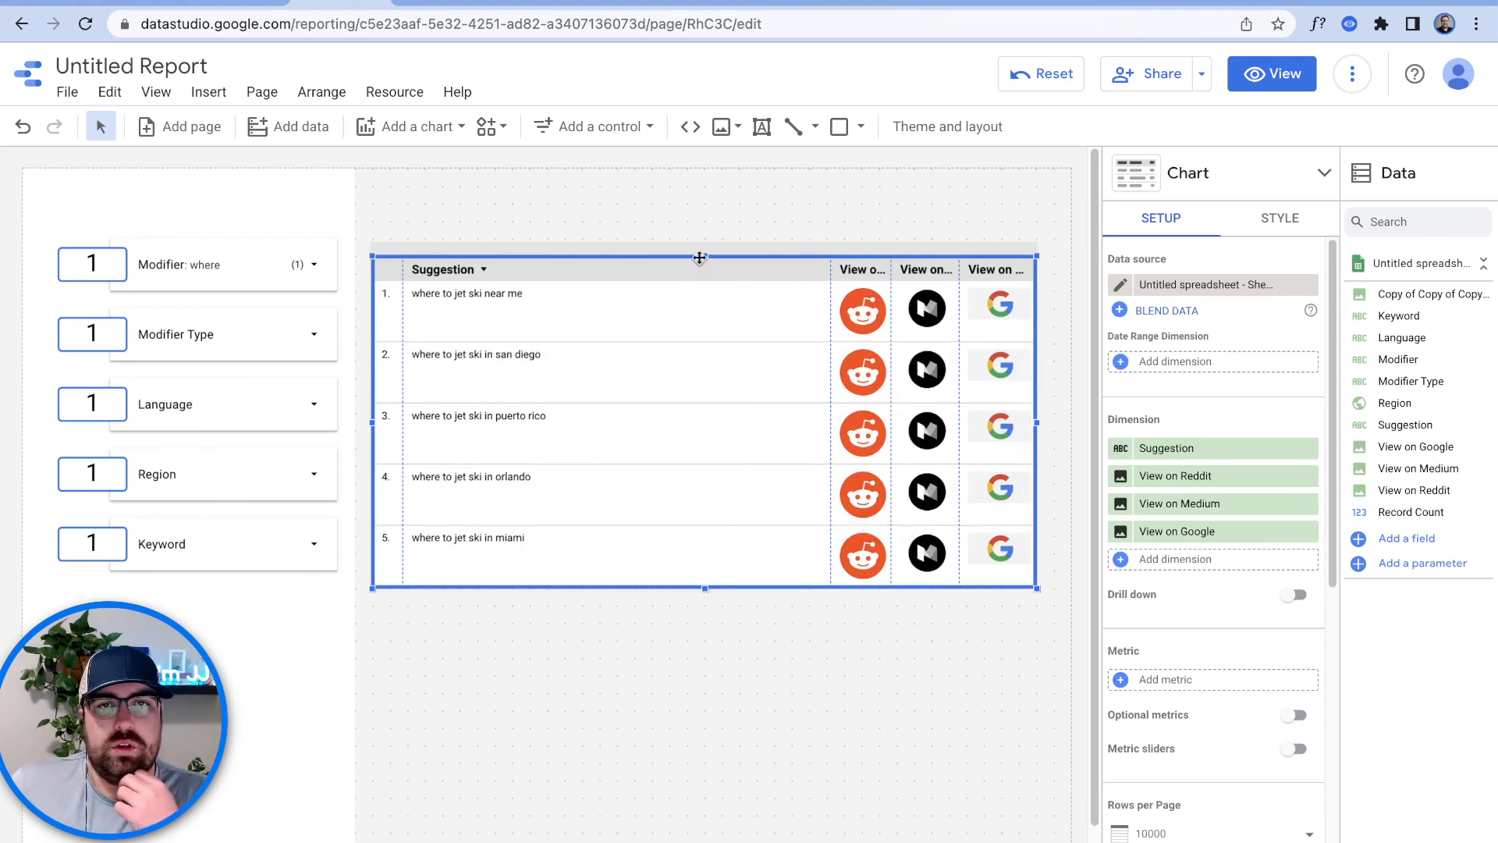
drag(705, 256, 706, 249)
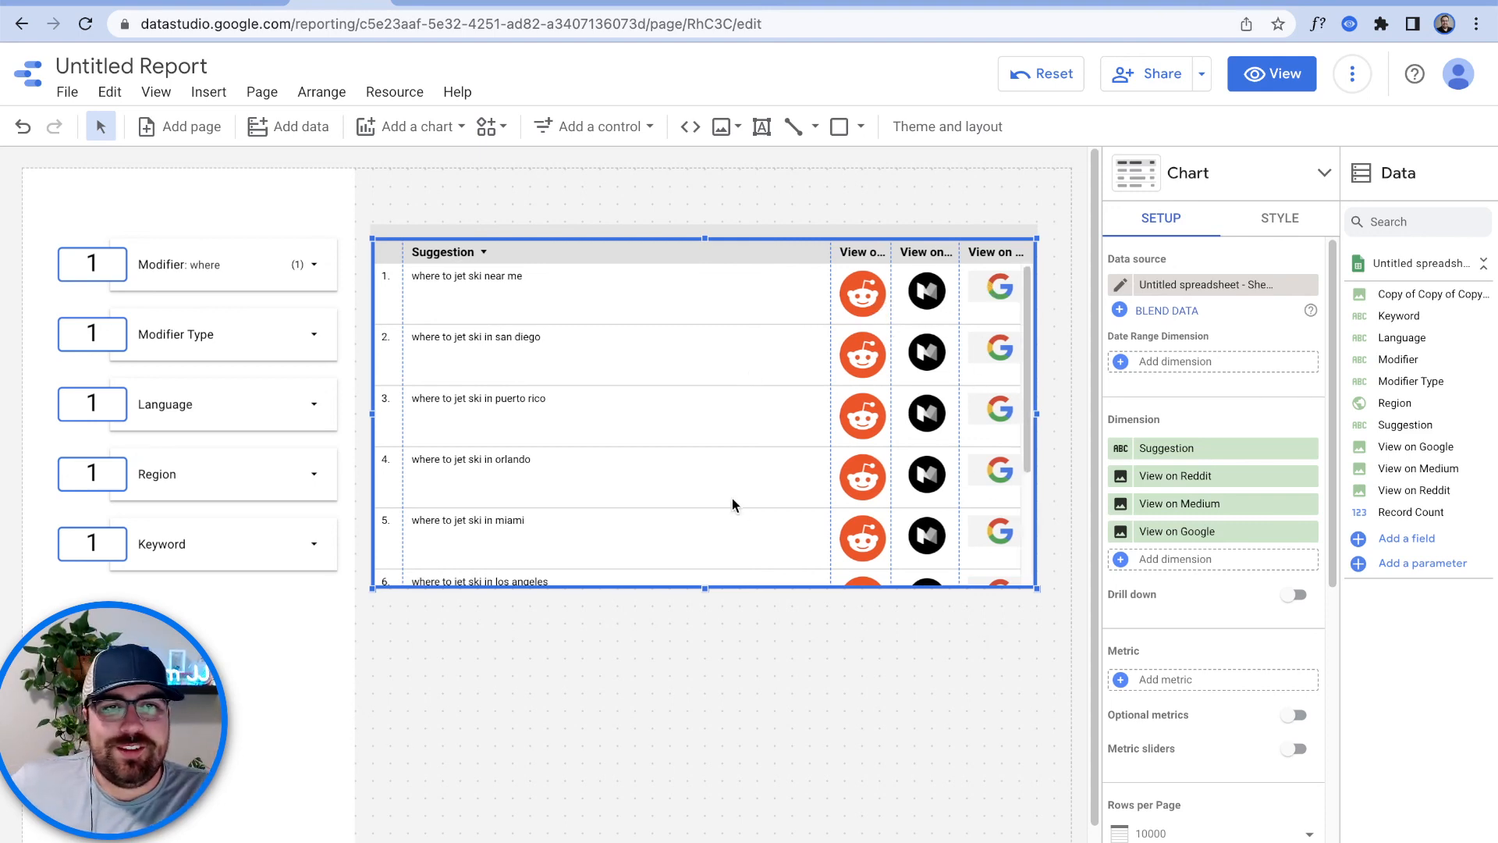
click(737, 235)
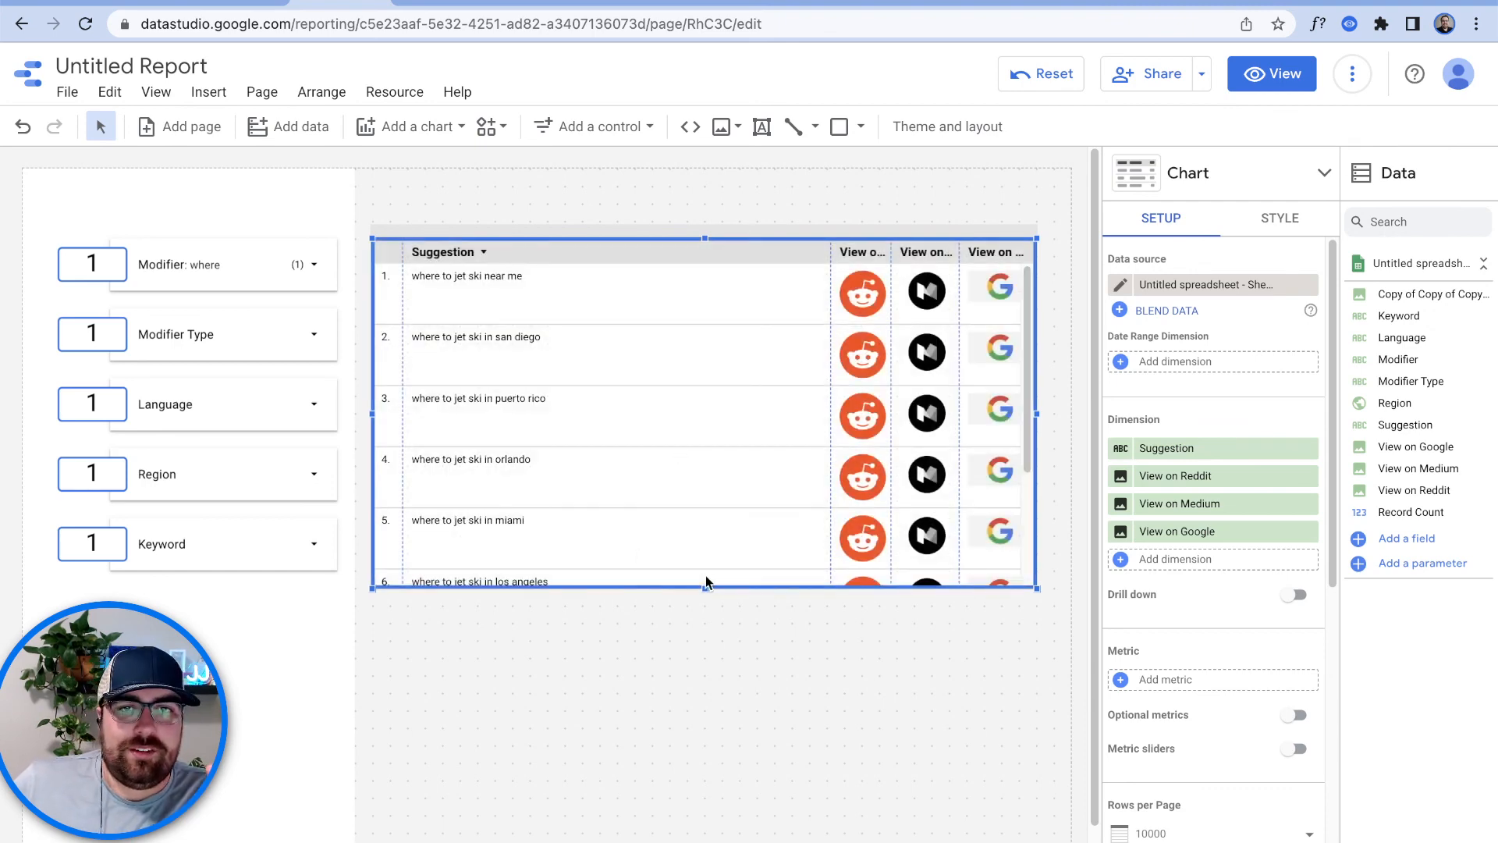
drag(706, 586, 697, 791)
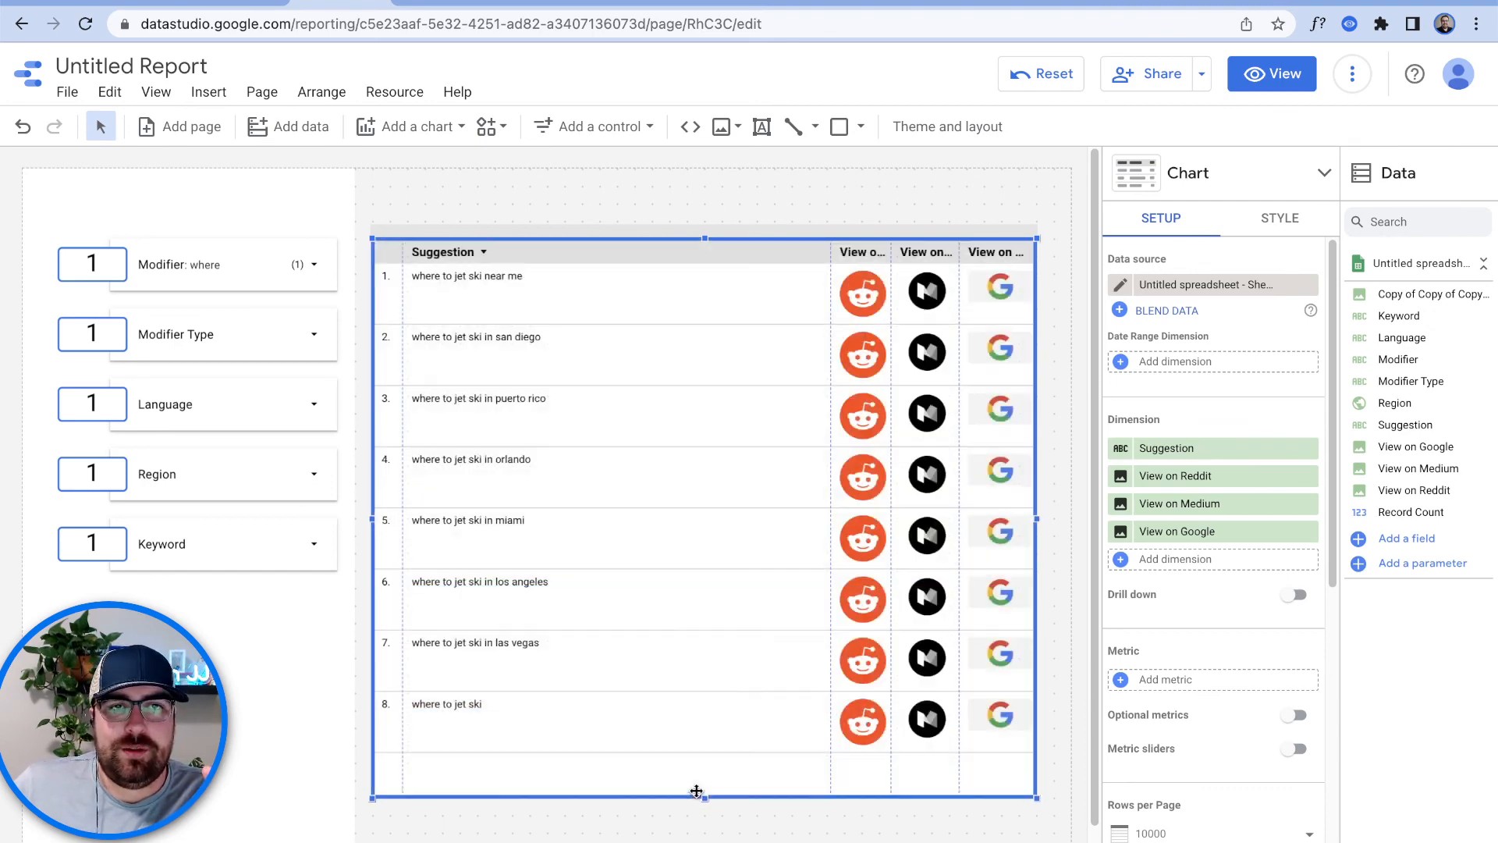
Step: Filter the suggestions to only the "what" modifier
click(332, 263)
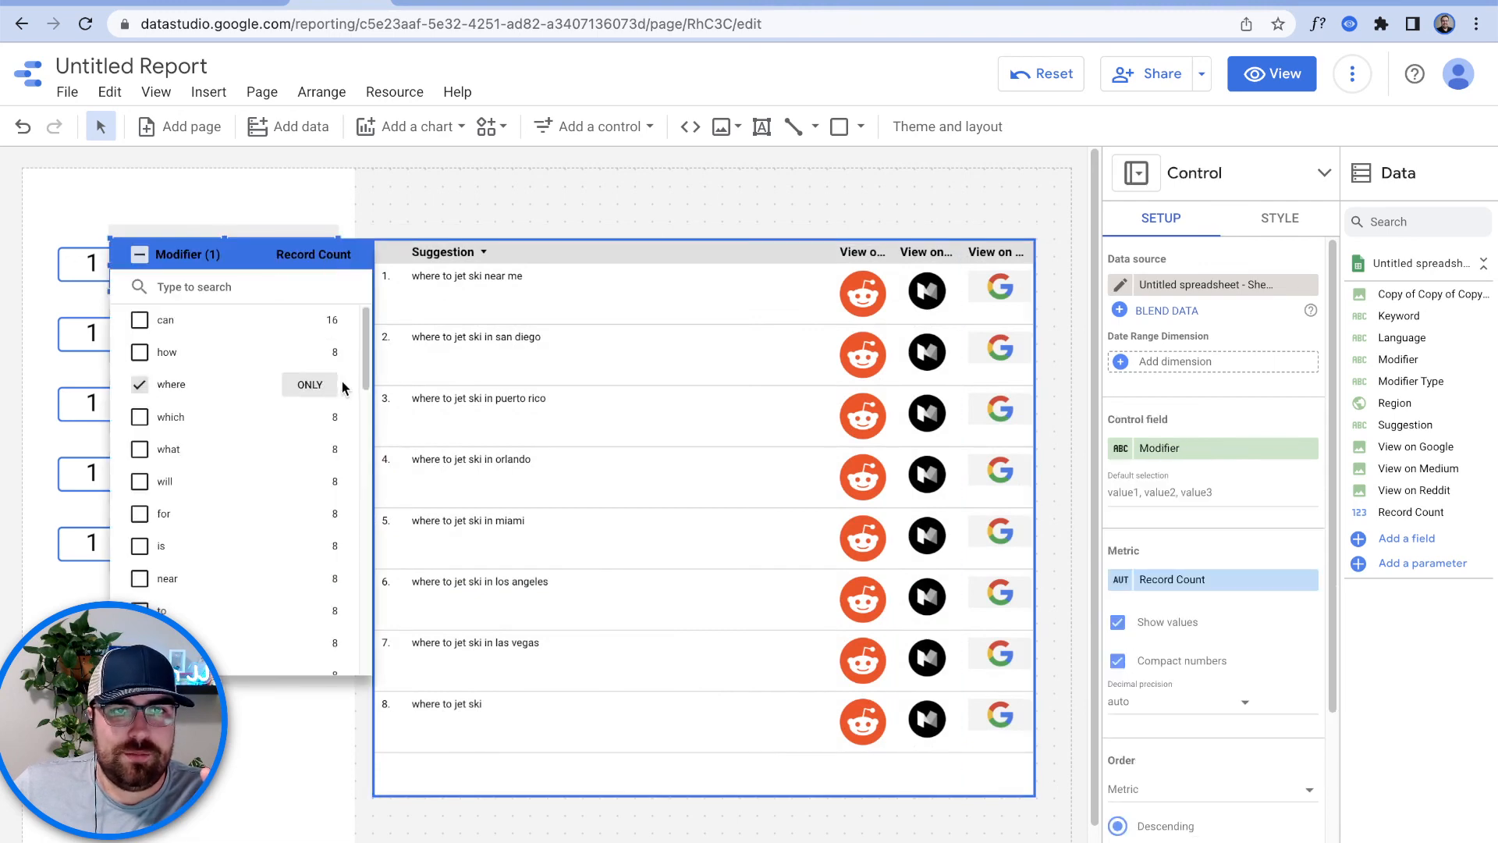
click(310, 449)
click(257, 218)
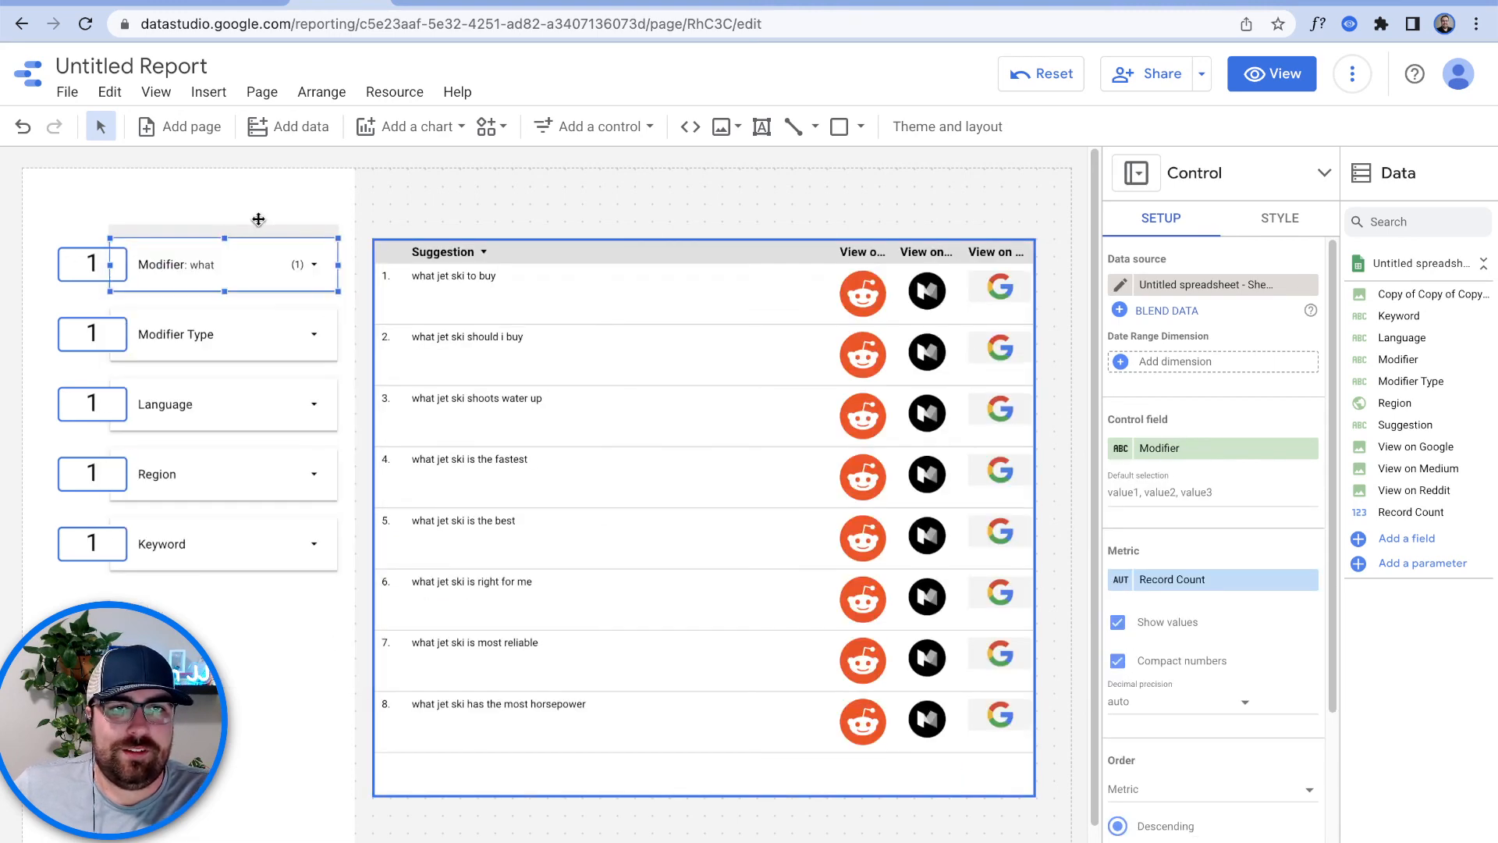
Step: Add the "which", "where" and "how" modifiers to the Modifier filter and switch the report to view mode
click(306, 260)
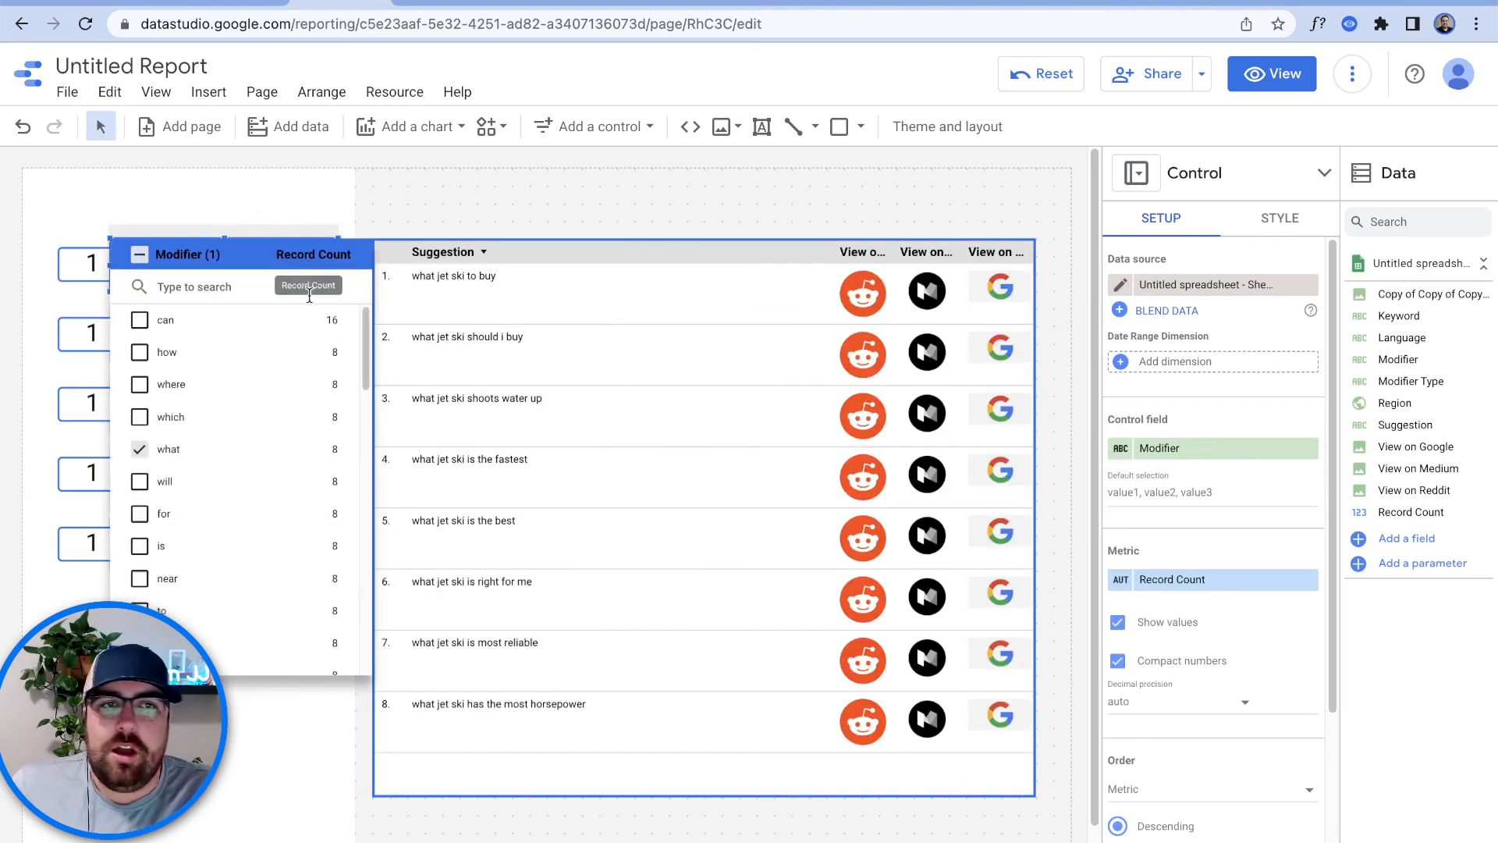
click(169, 418)
click(170, 385)
click(170, 353)
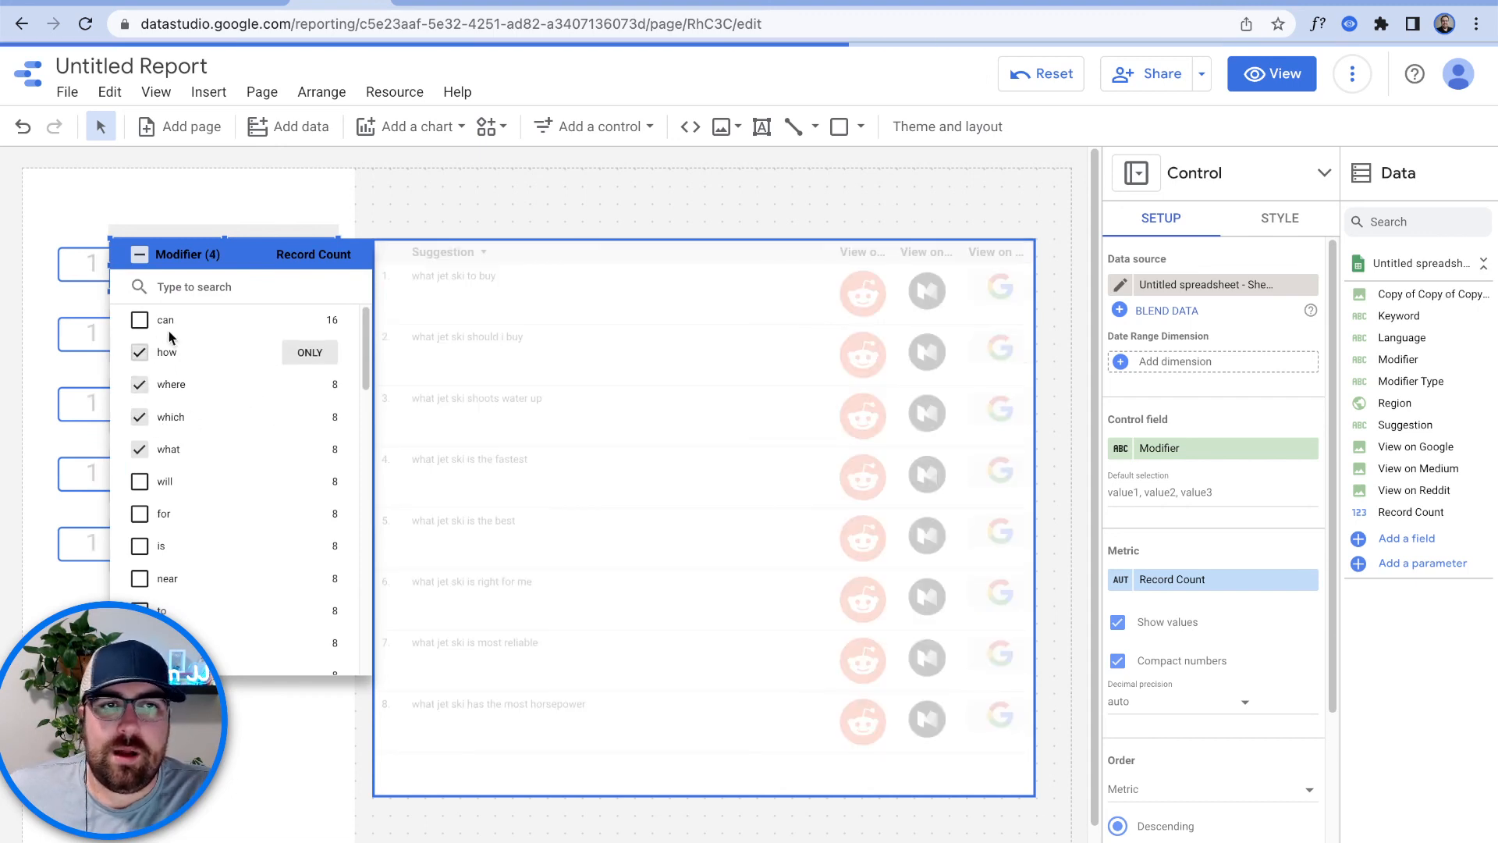
click(412, 222)
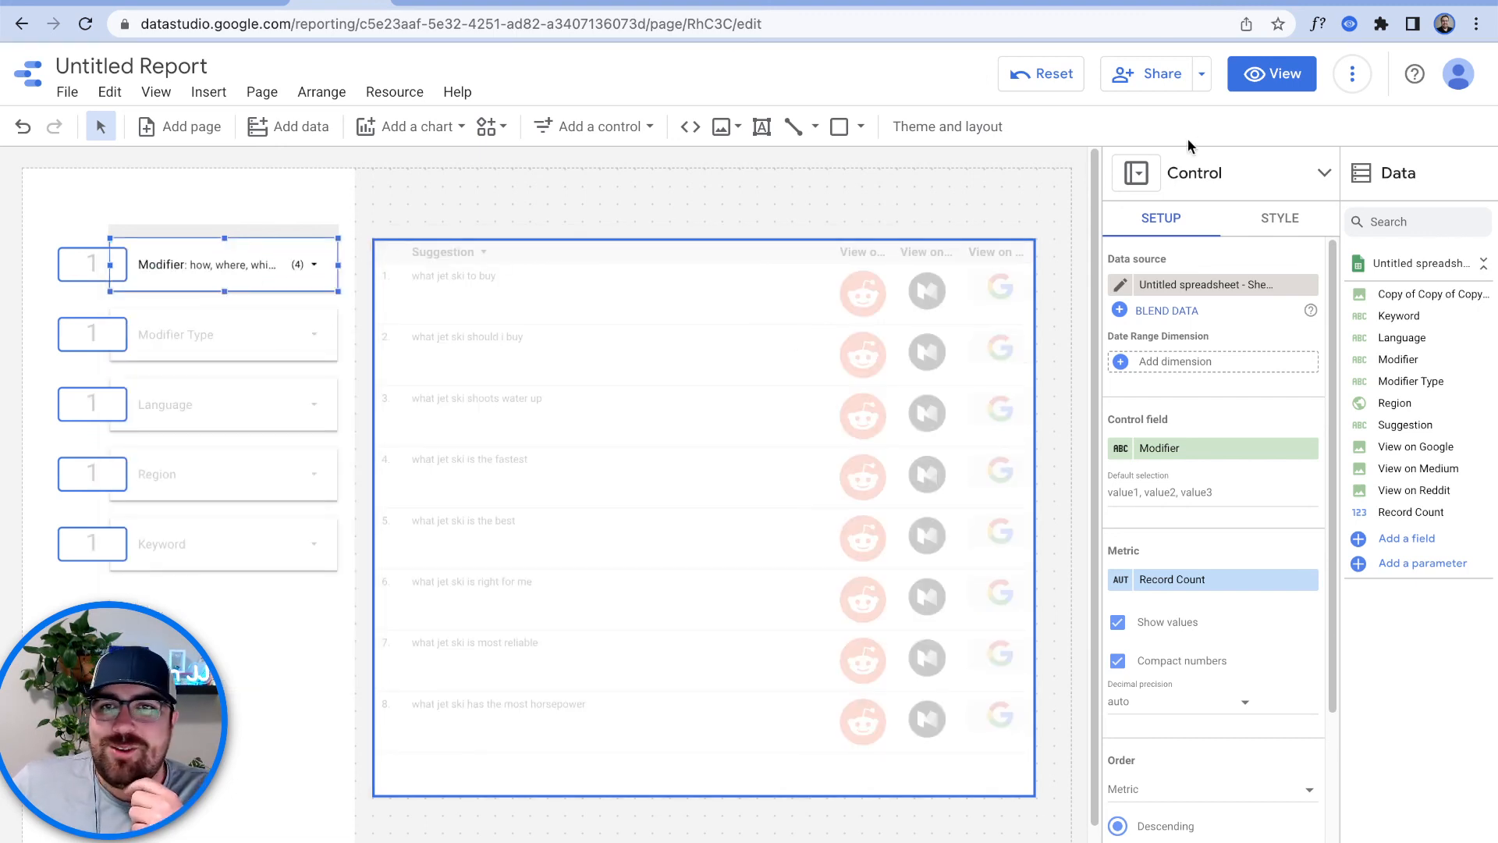
click(1272, 73)
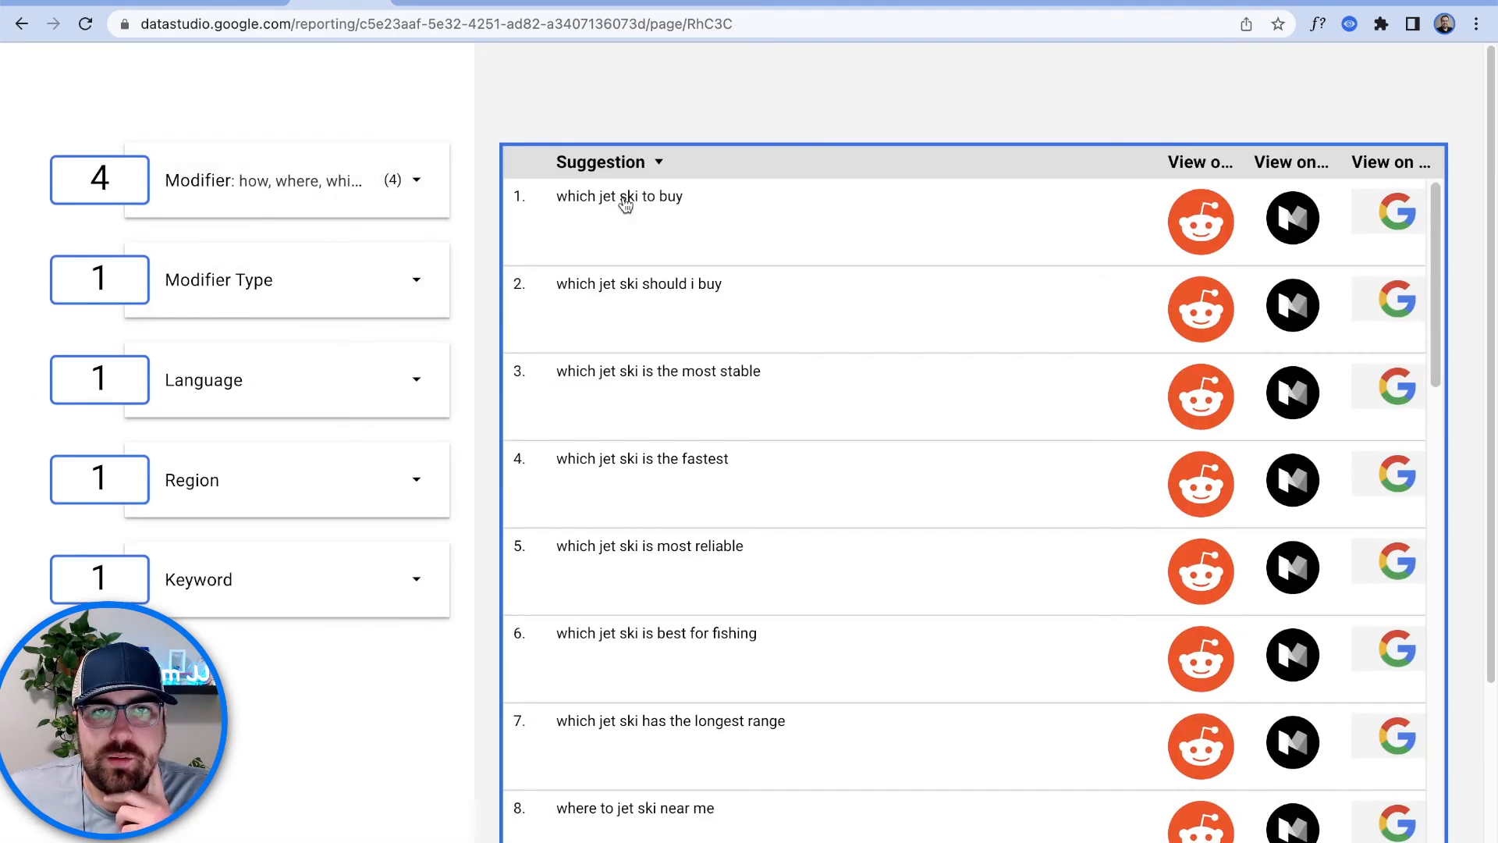
Step: Test the Reddit and Google logo links of the "which jet ski to buy" suggestion, opening each search from the report
click(1214, 239)
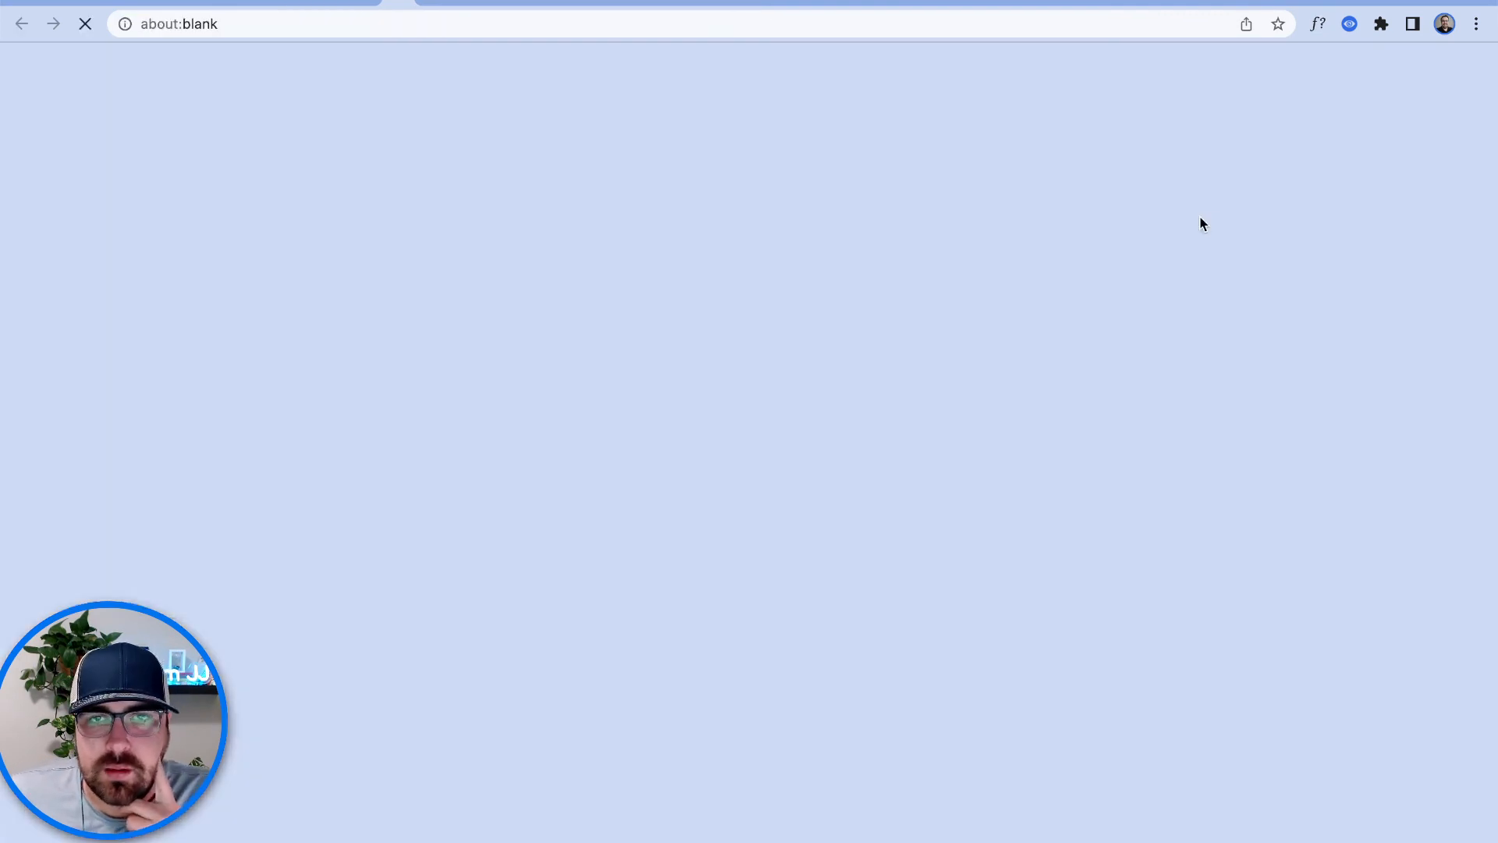
key(ctrl+shift+Tab)
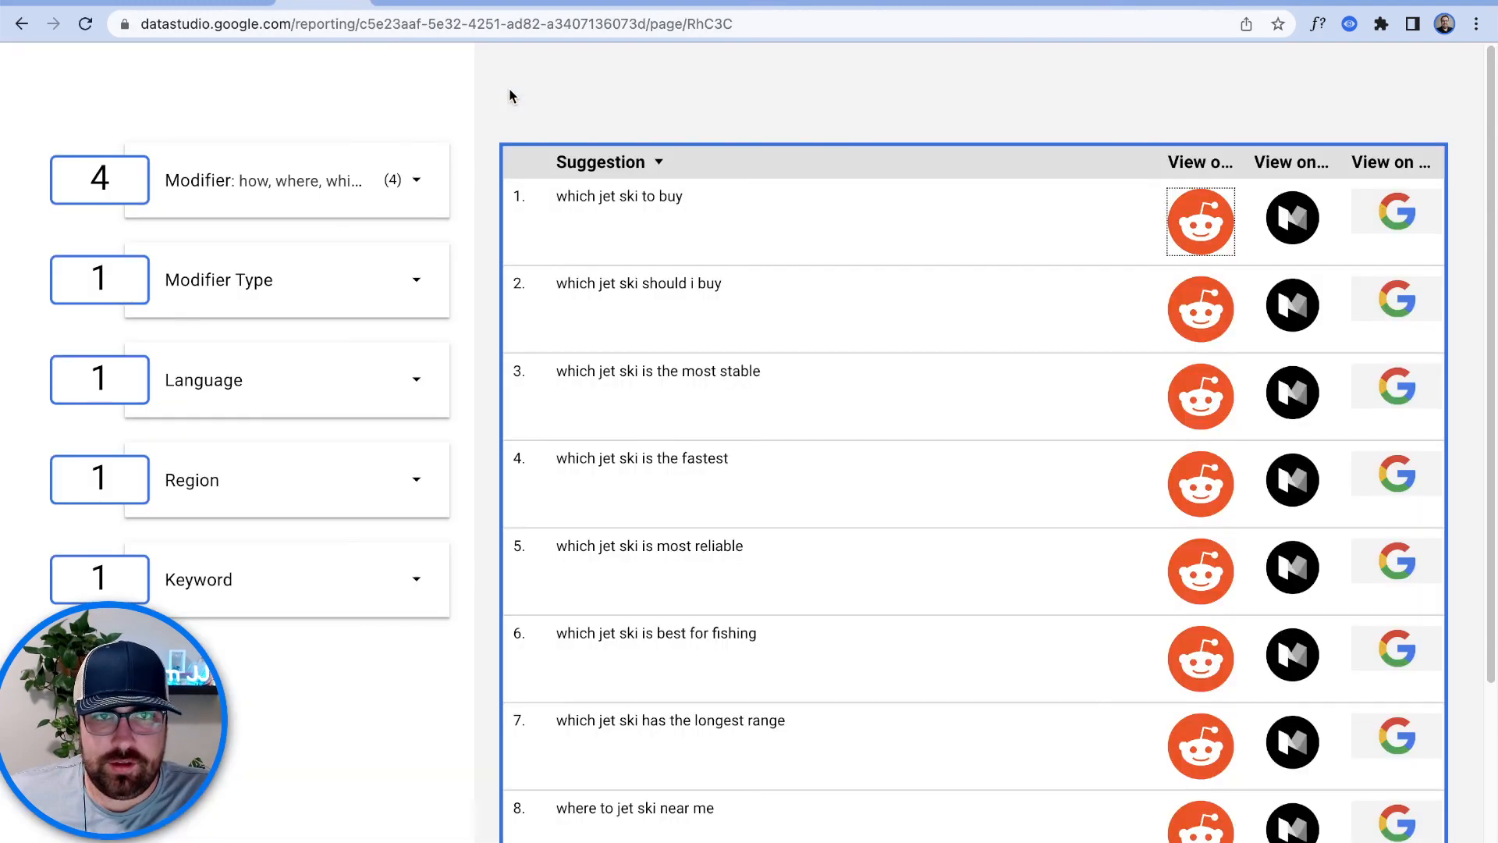
click(1398, 215)
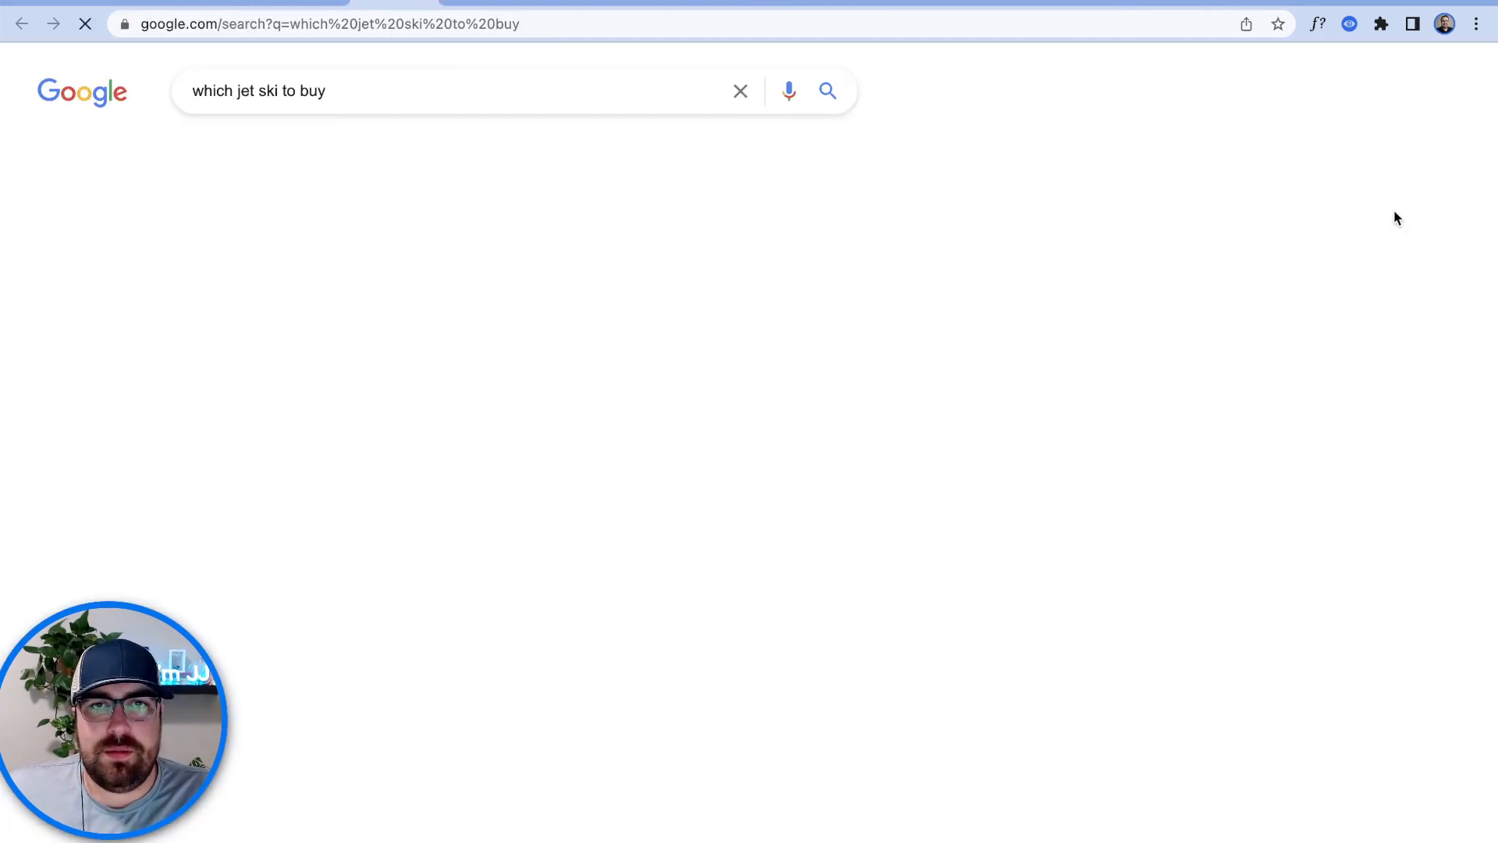